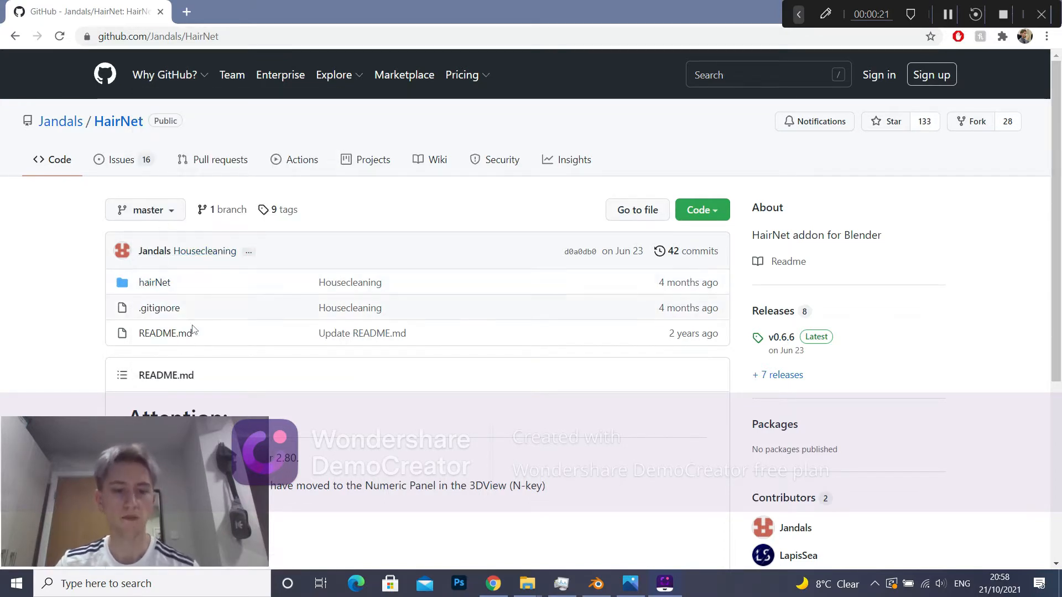
Switch to Blender and delete the default camera and light from a new General scene.
click(597, 584)
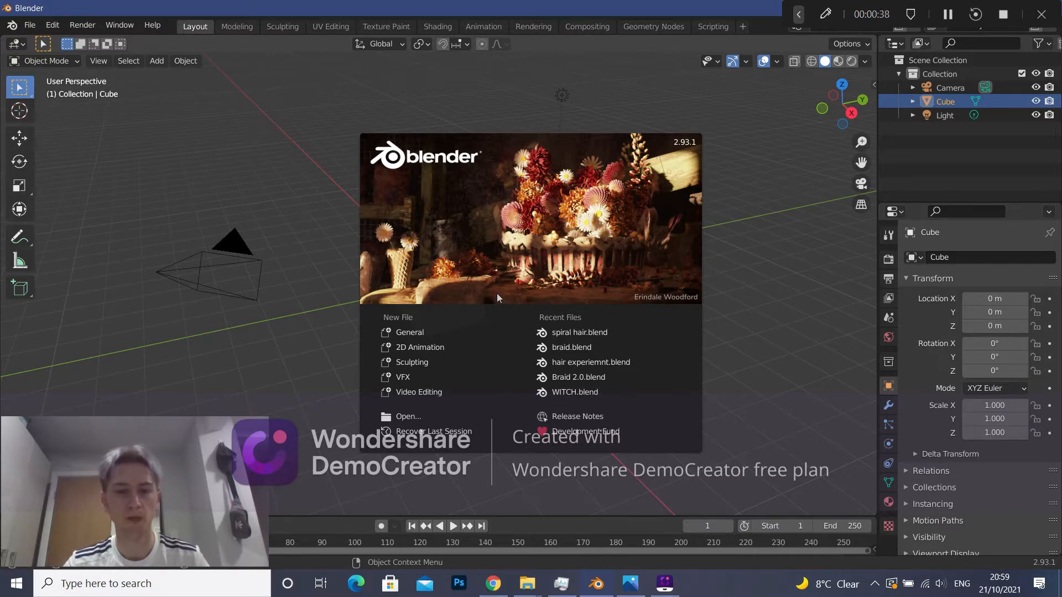
click(453, 333)
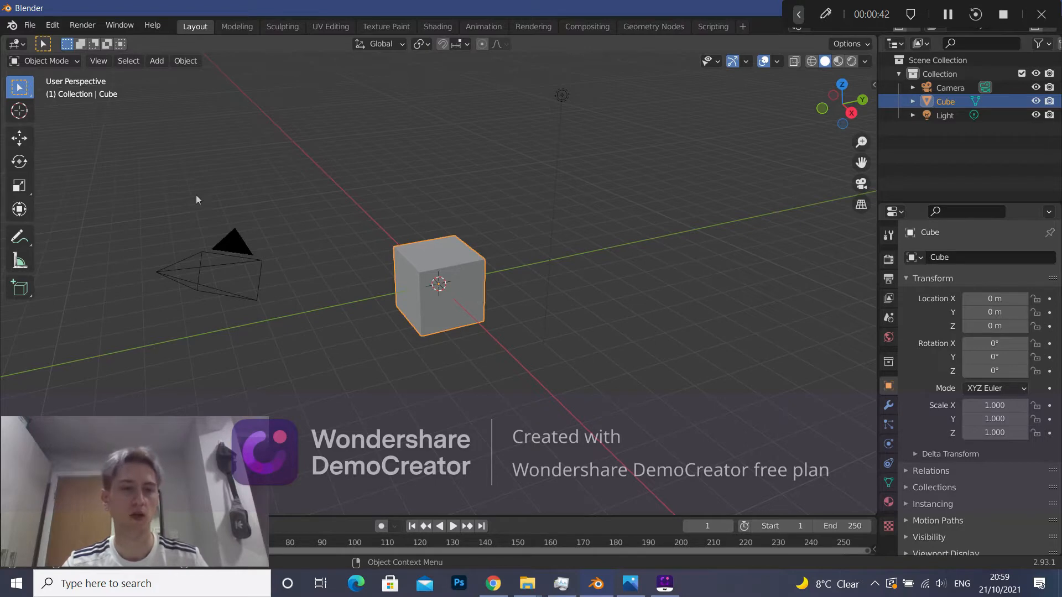
click(247, 243)
right_click(247, 243)
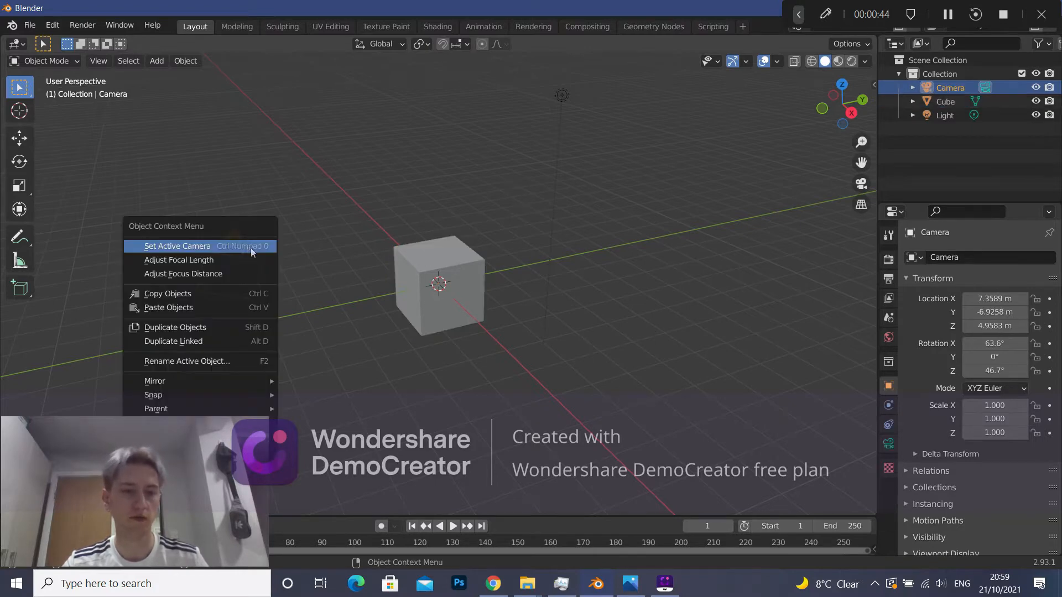
key(Delete)
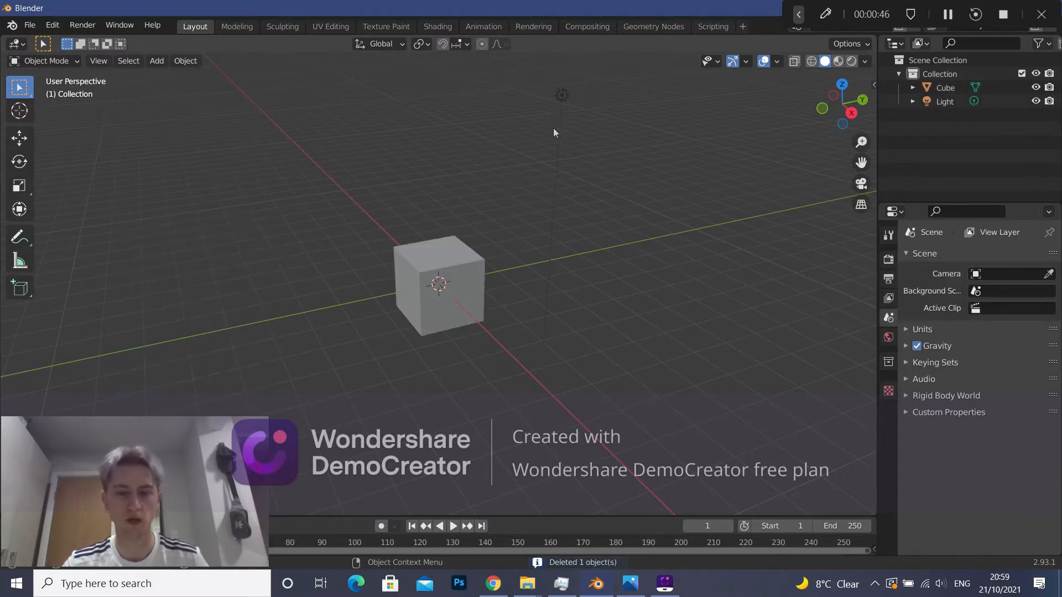
click(560, 103)
right_click(560, 103)
click(534, 254)
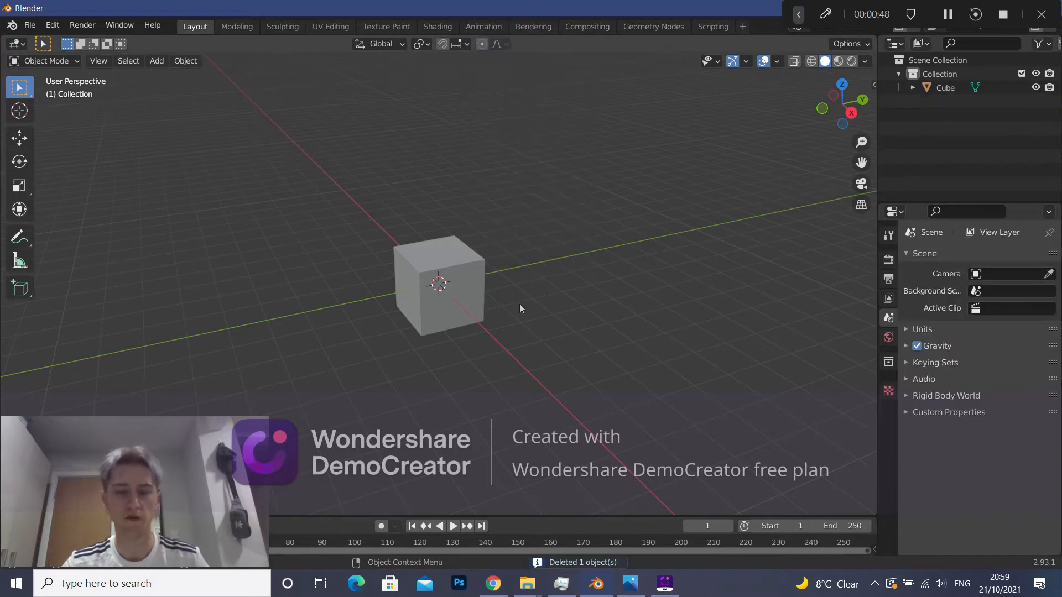
Put the cube in Edit Mode in front view and merge all its vertices at center.
click(437, 266)
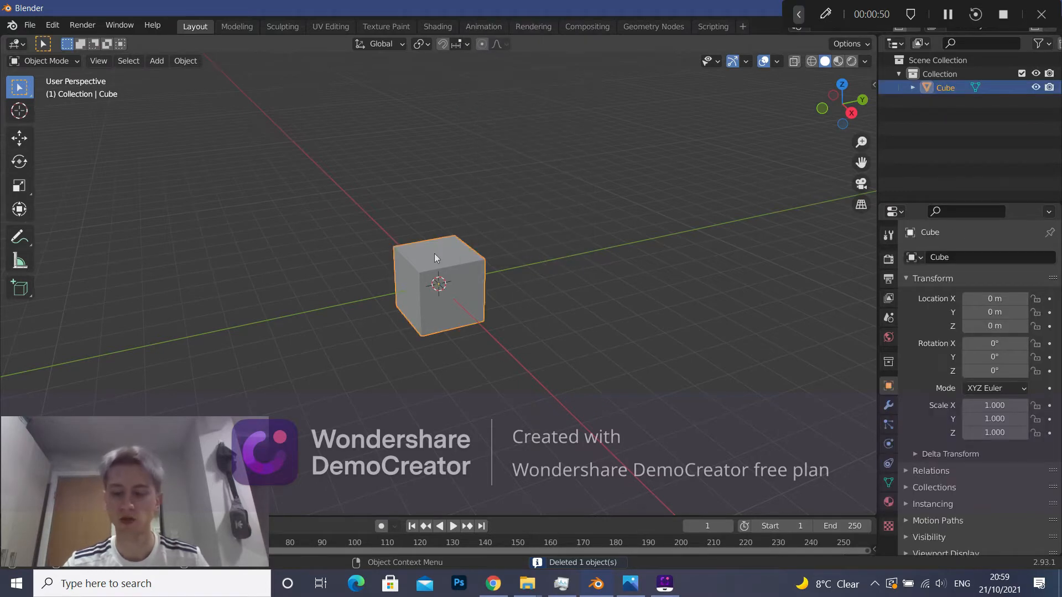
key(KP_1)
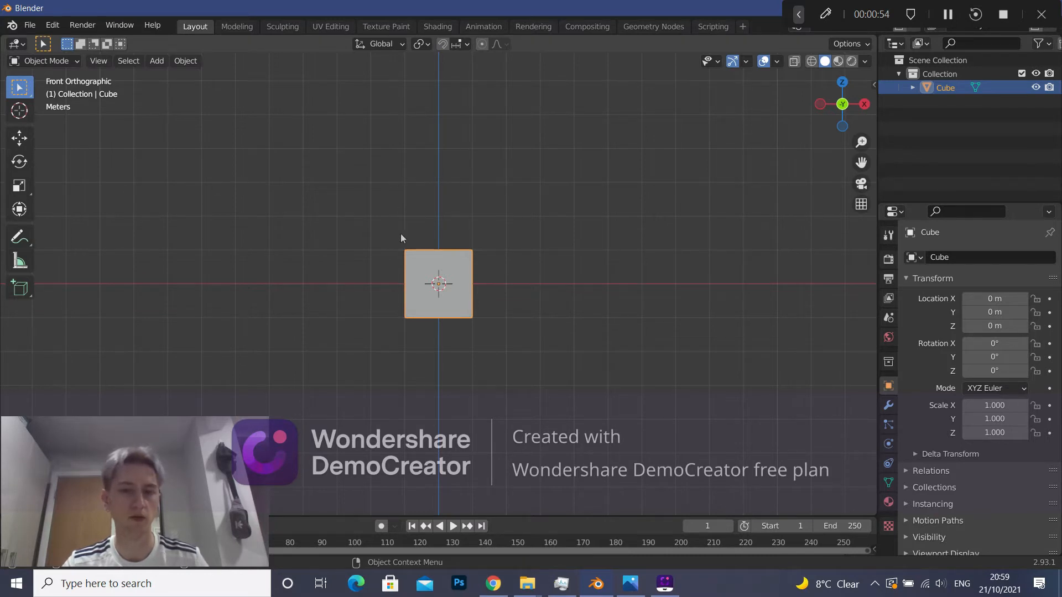
click(65, 61)
click(44, 91)
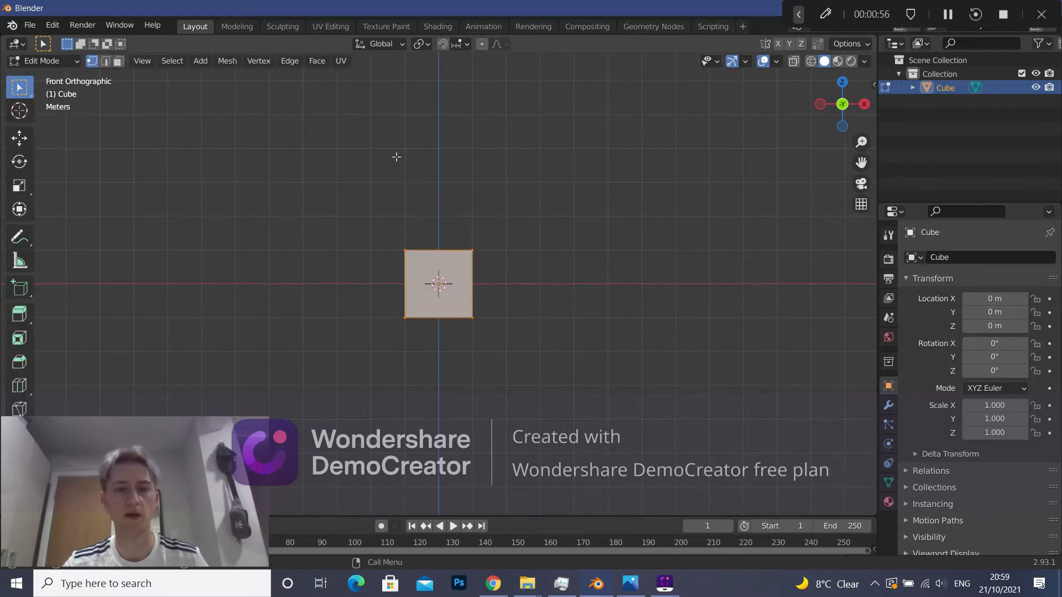
scroll(450, 265, up, 1)
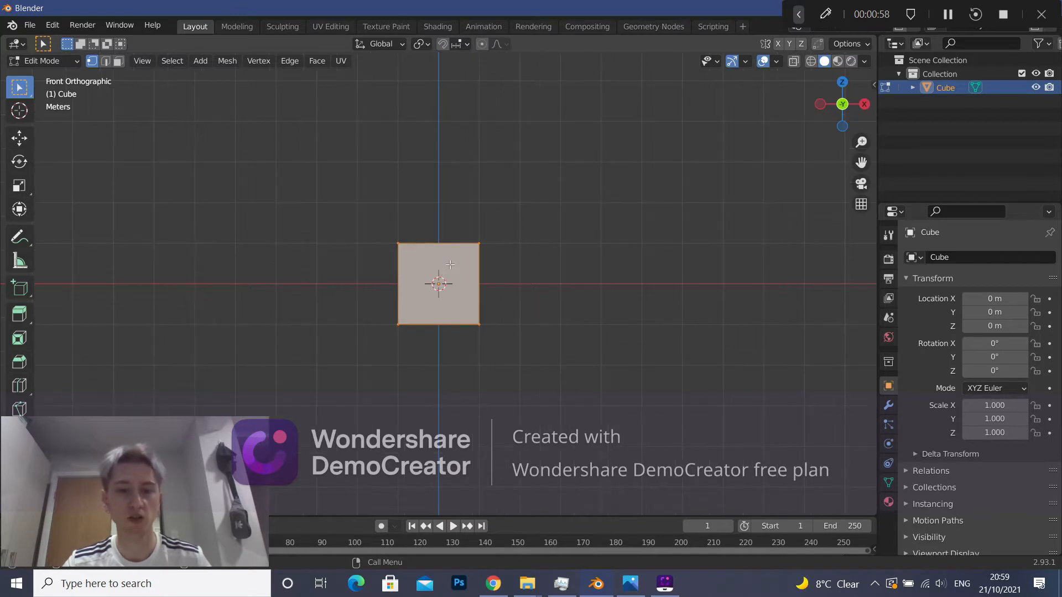
key(m)
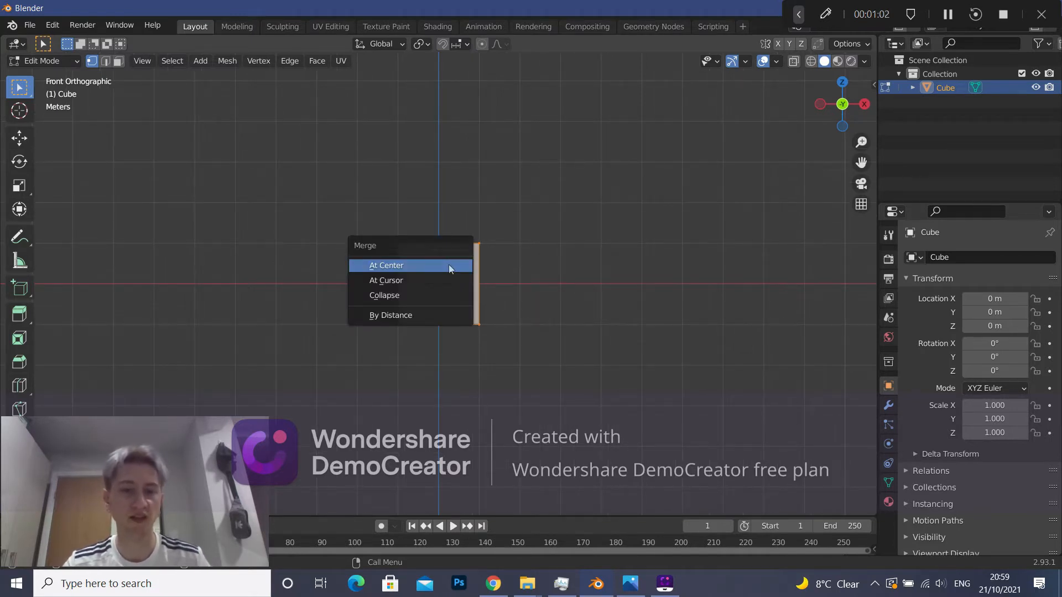
click(449, 264)
scroll(447, 283, up, 2)
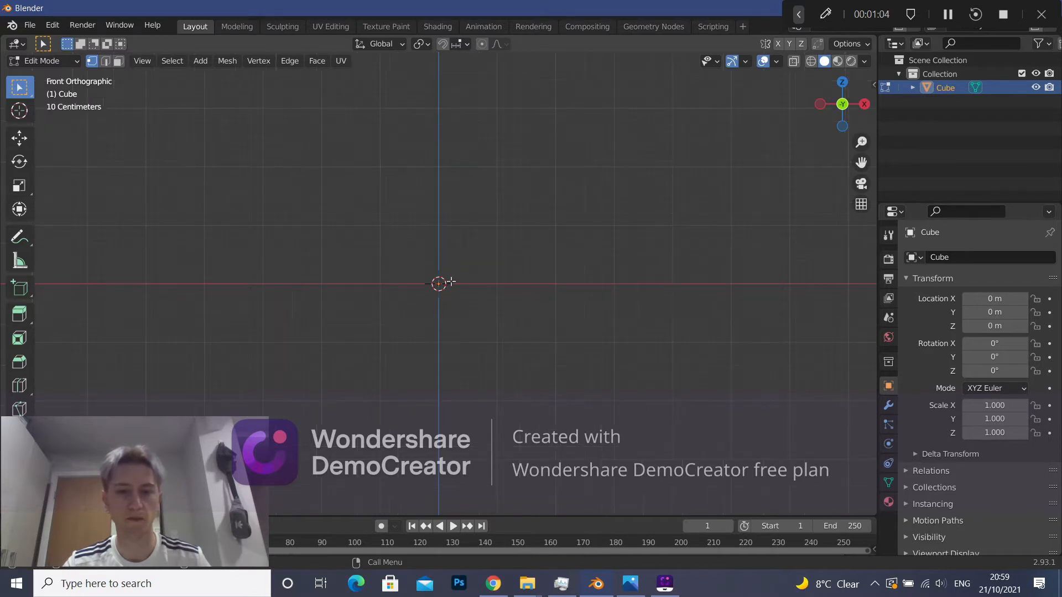
scroll(451, 282, down, 2)
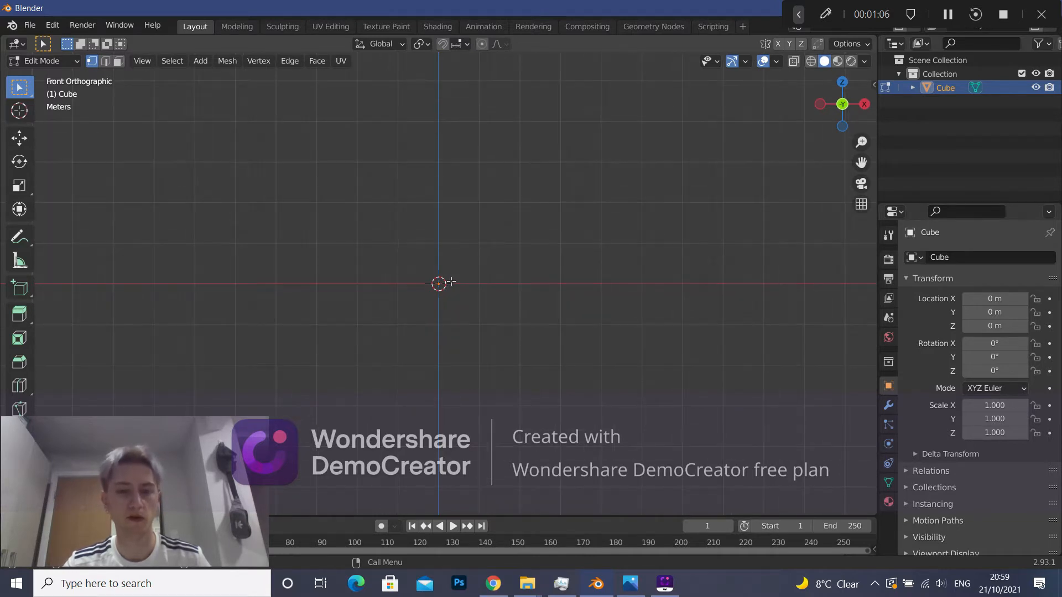
Enable snapping and extrude the merged vertex from the origin 1 m along X and 3 m up Z.
shift+middle_drag(495, 233, 498, 279)
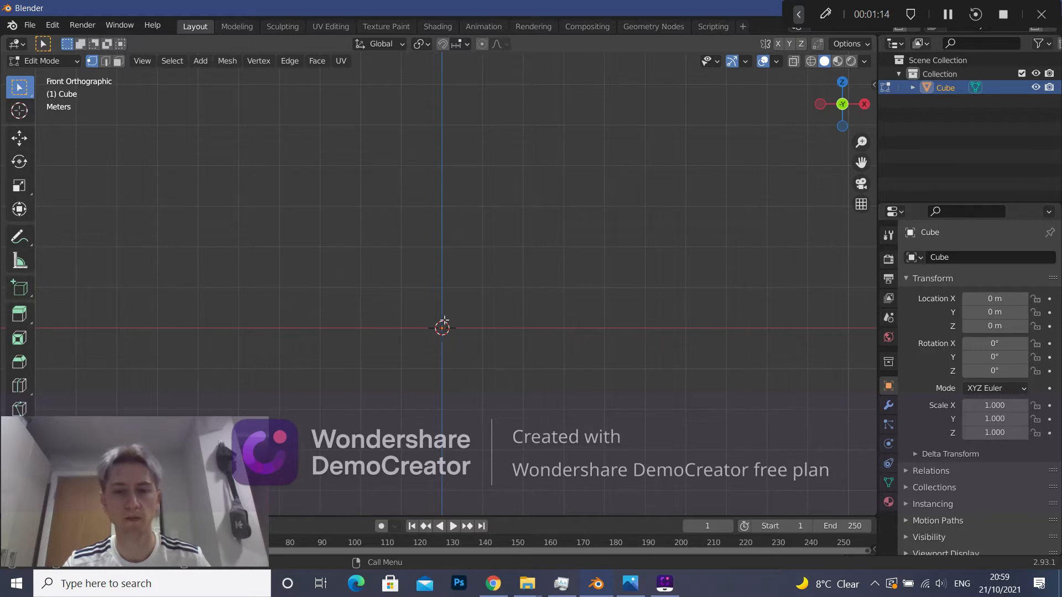
key(e)
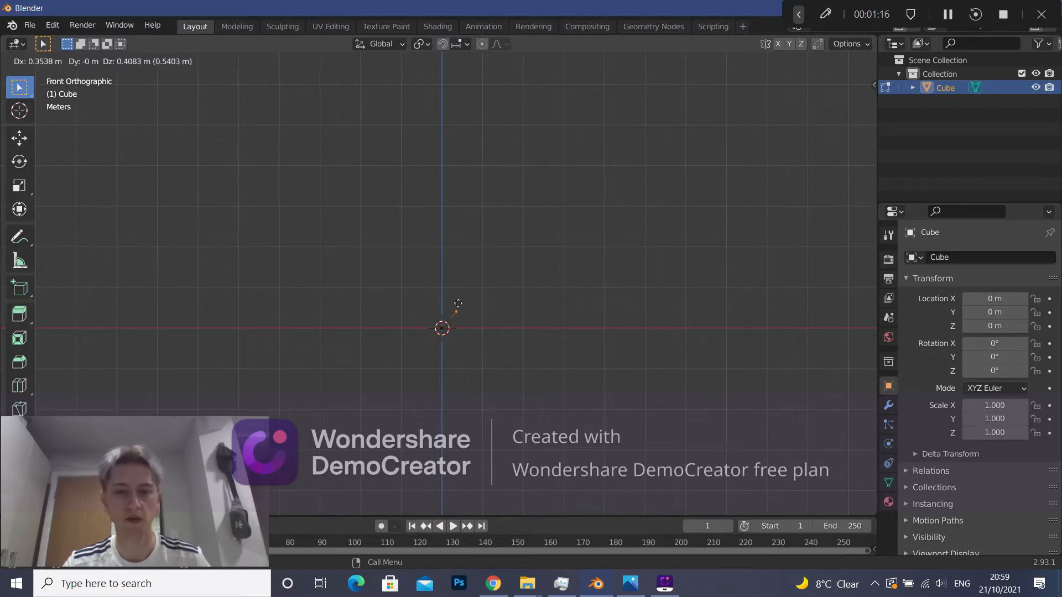
key(Escape)
click(443, 44)
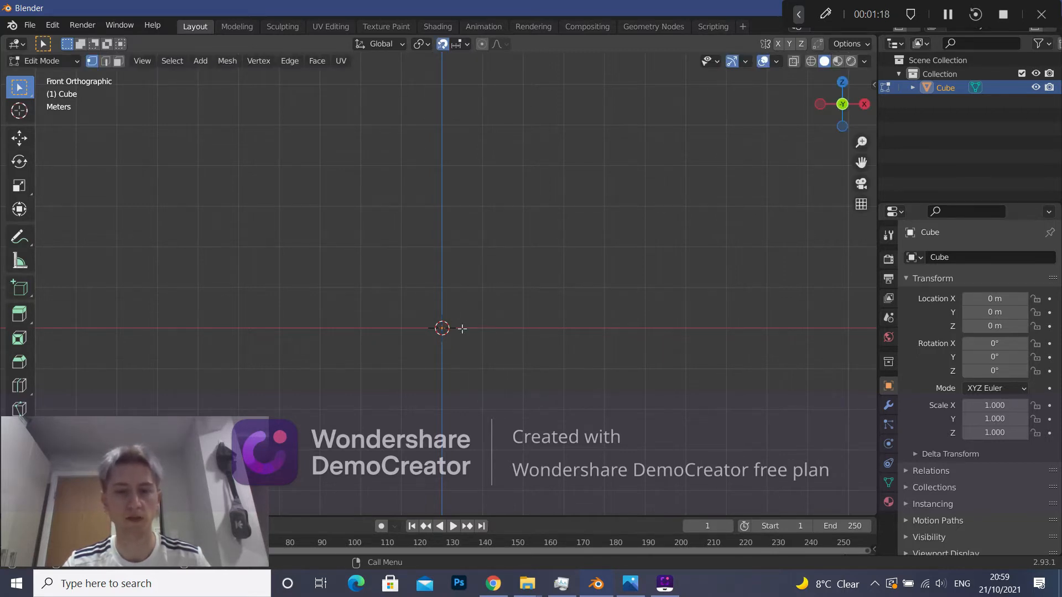
key(e)
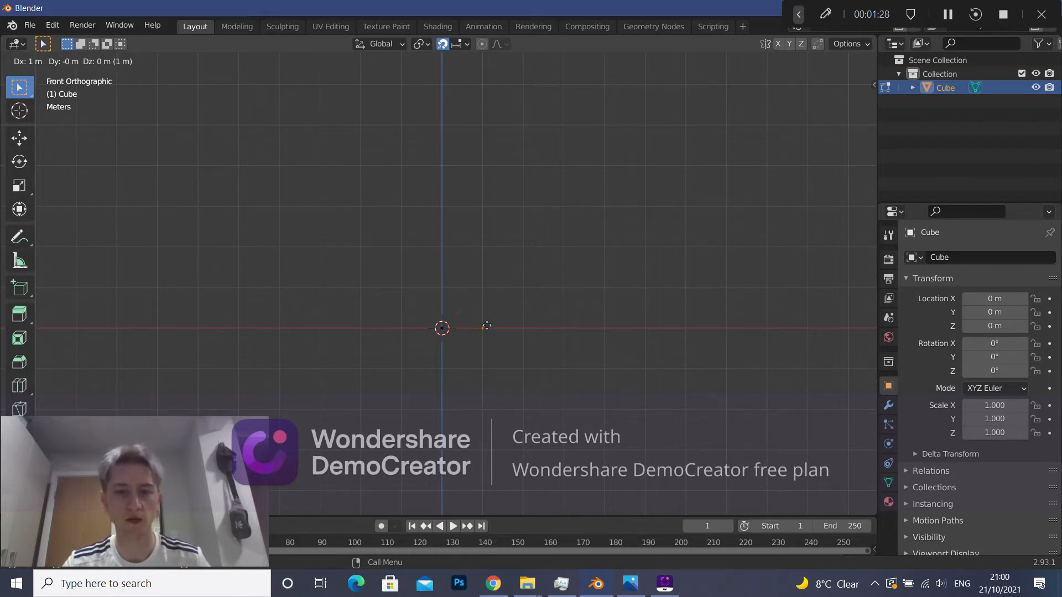
click(489, 214)
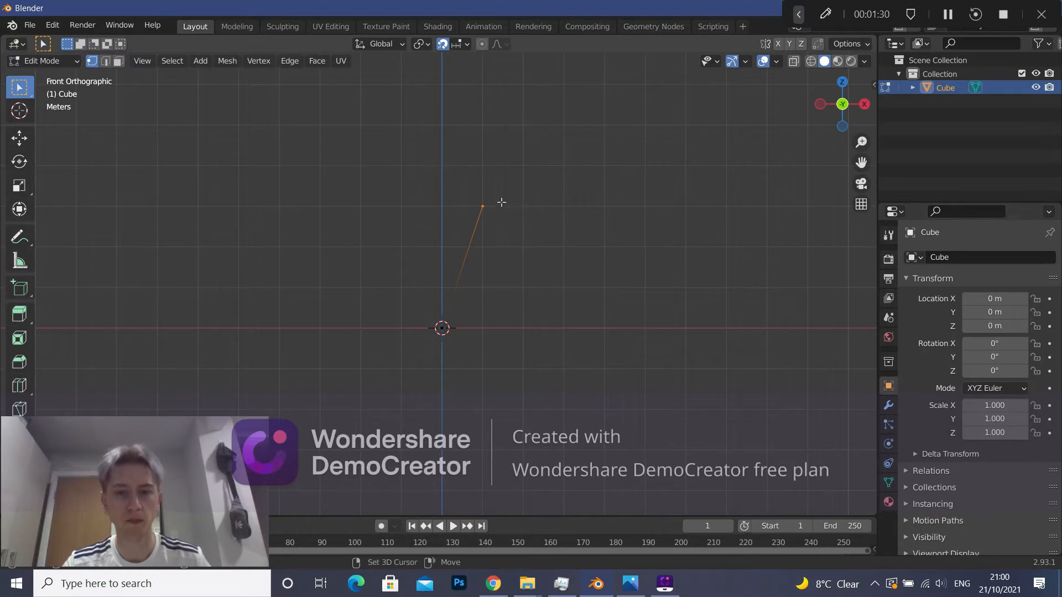
Extrude the end vertex 3 m straight up, and extrude again 3 m up and 1 m back to the Z axis.
shift+middle_drag(501, 202, 493, 339)
key(e)
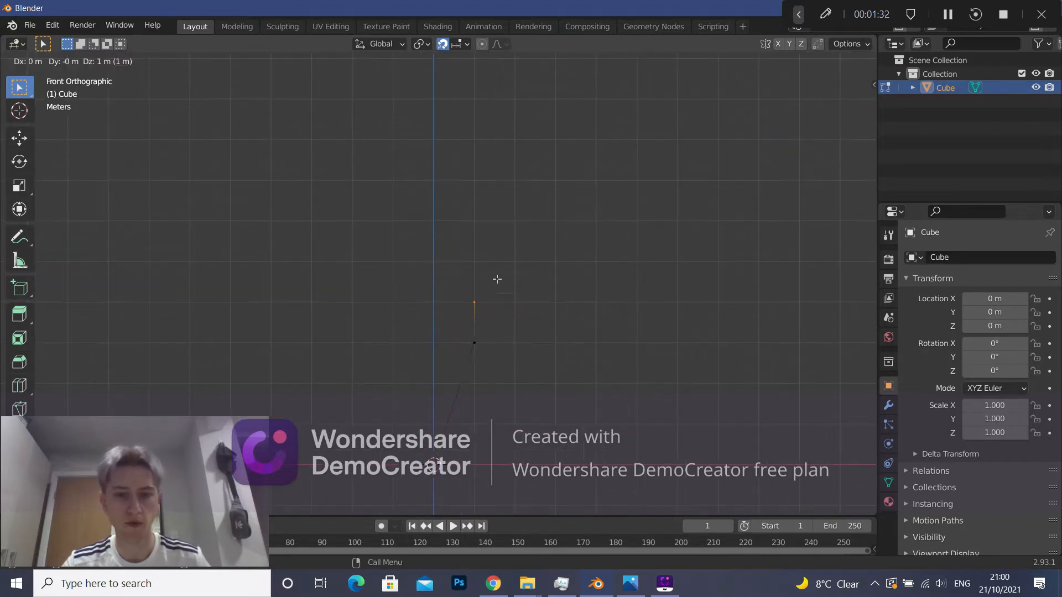
click(496, 229)
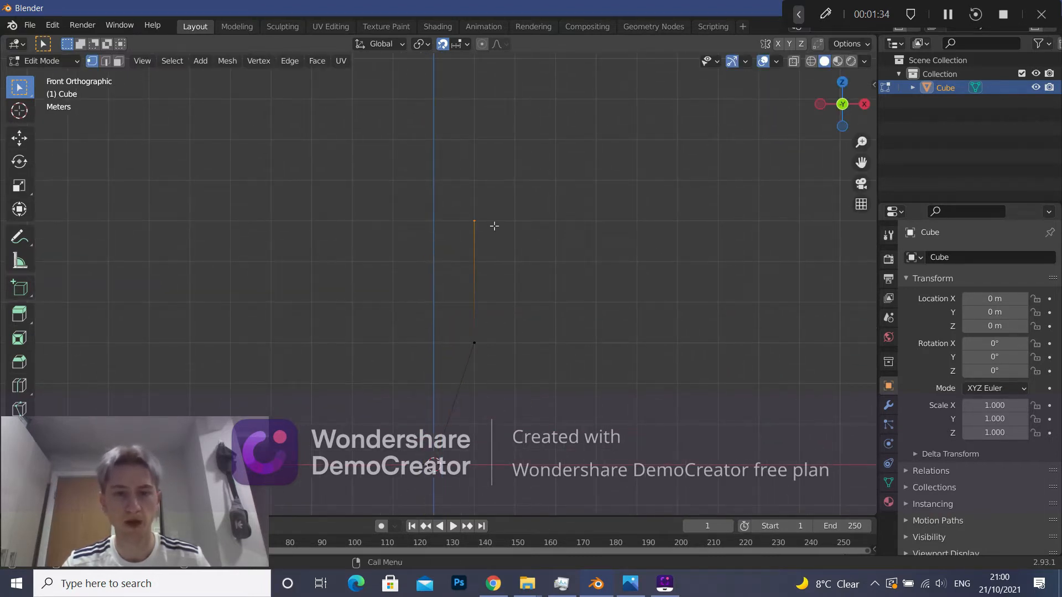
key(e)
click(434, 100)
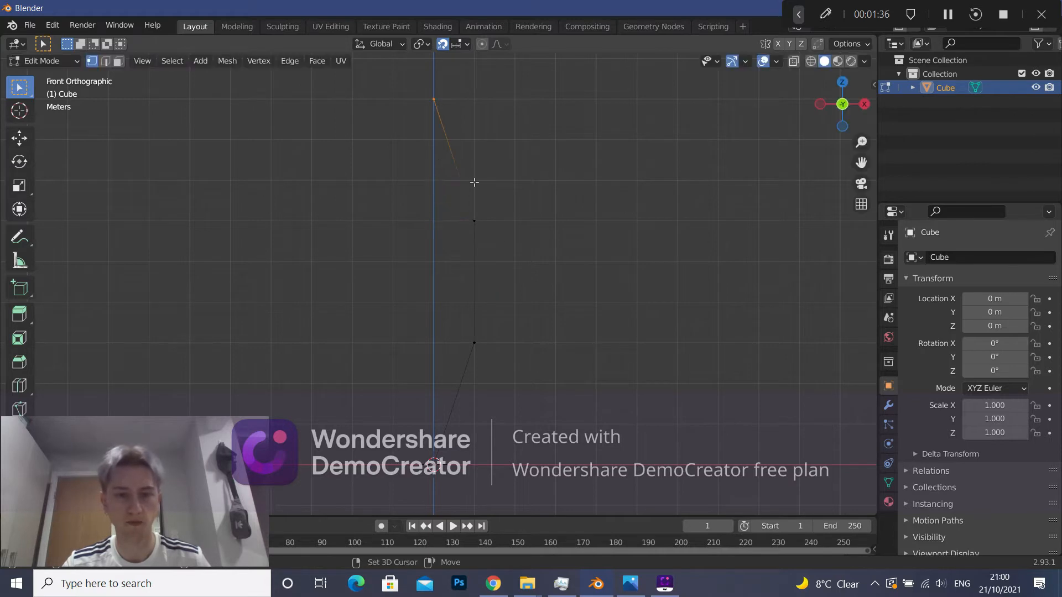
scroll(482, 227, down, 1)
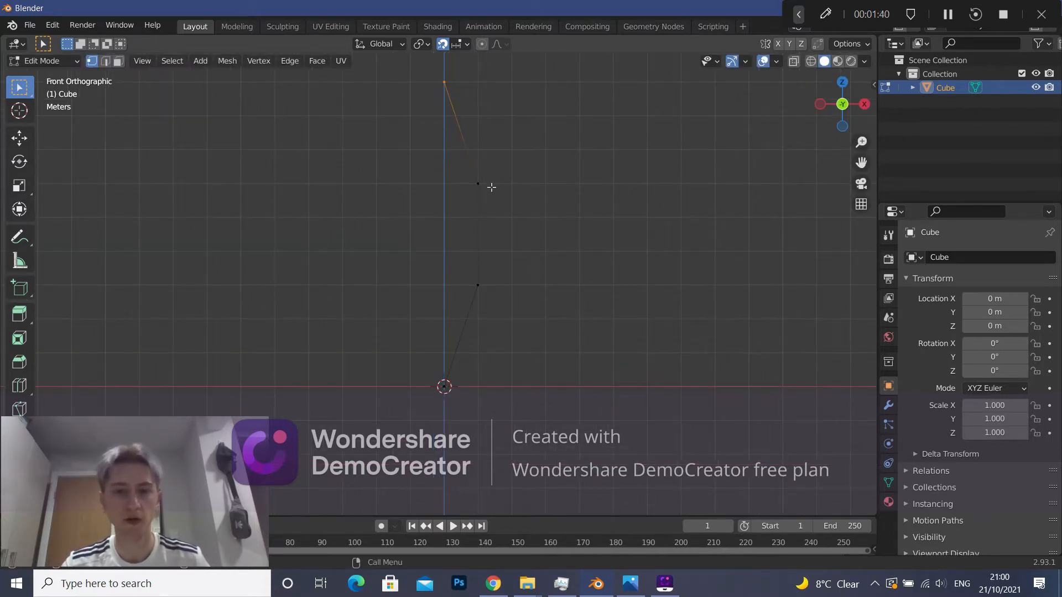
In right view, move the lower middle vertex 1 m along negative Y and the upper middle vertex 1 m along positive Y.
key(KP_3)
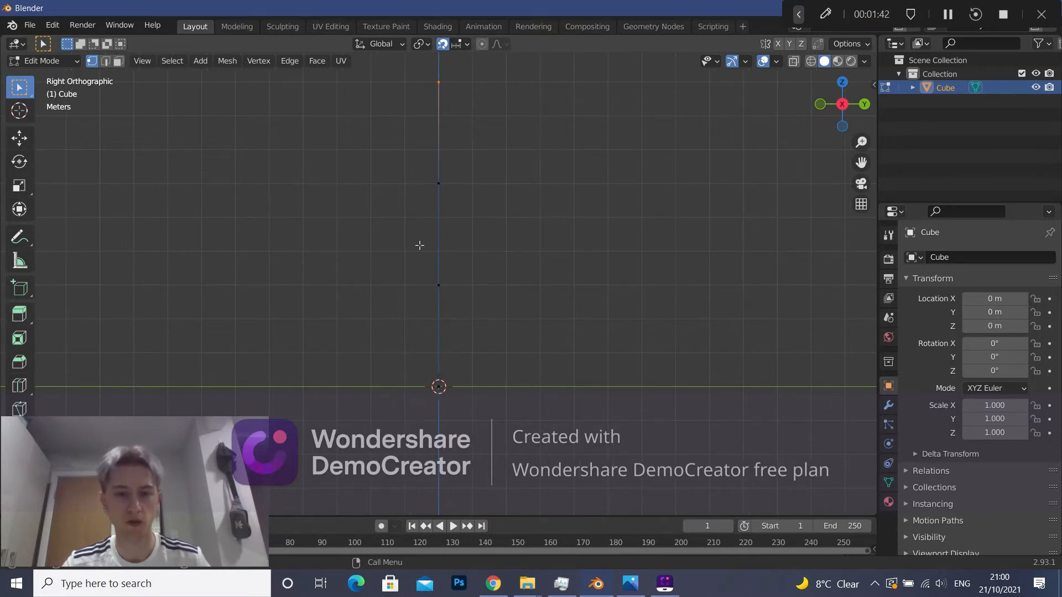
click(439, 285)
key(g)
click(426, 289)
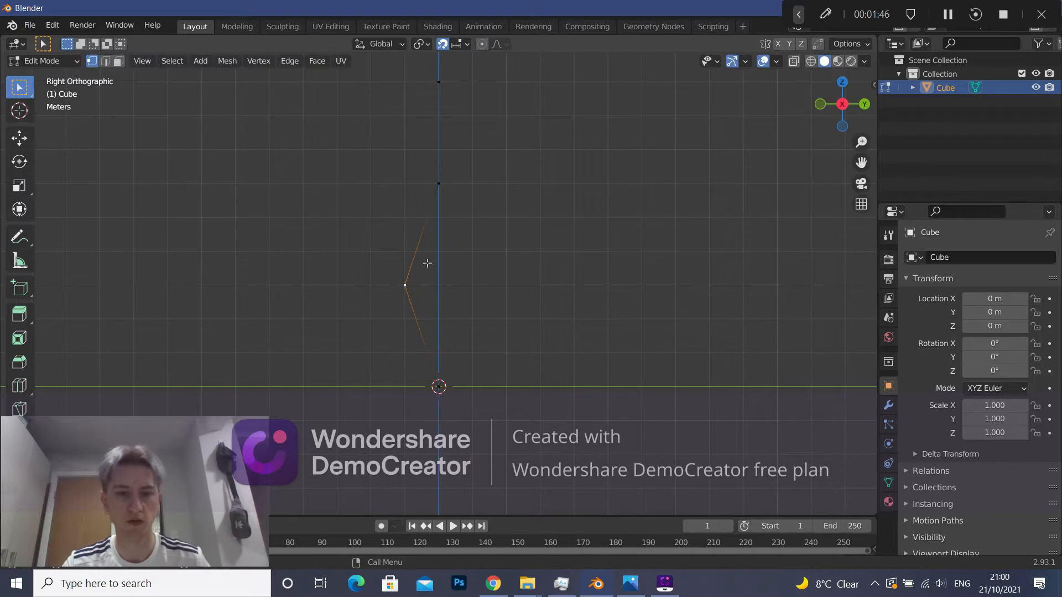
click(439, 183)
key(g)
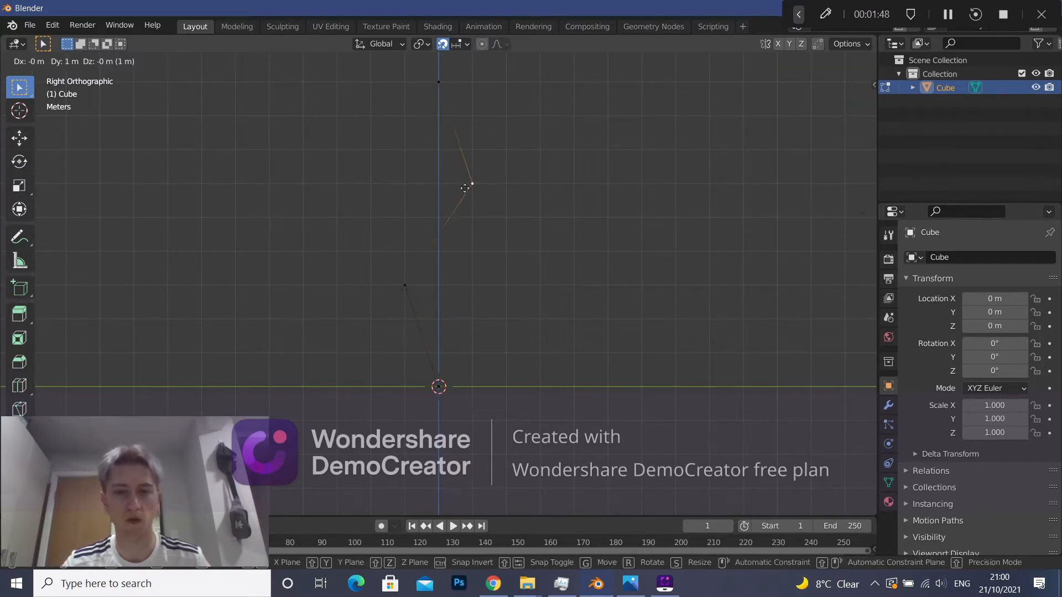
click(473, 185)
middle_drag(394, 247, 456, 120)
key(KP_1)
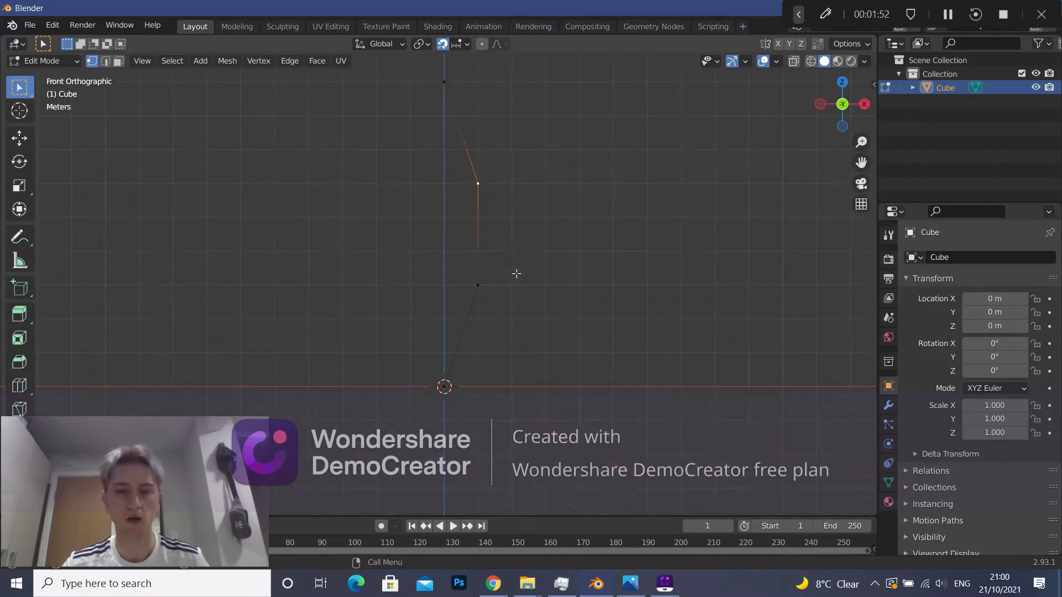
Duplicate the whole strand of vertices in place in front view.
scroll(490, 266, down, 1)
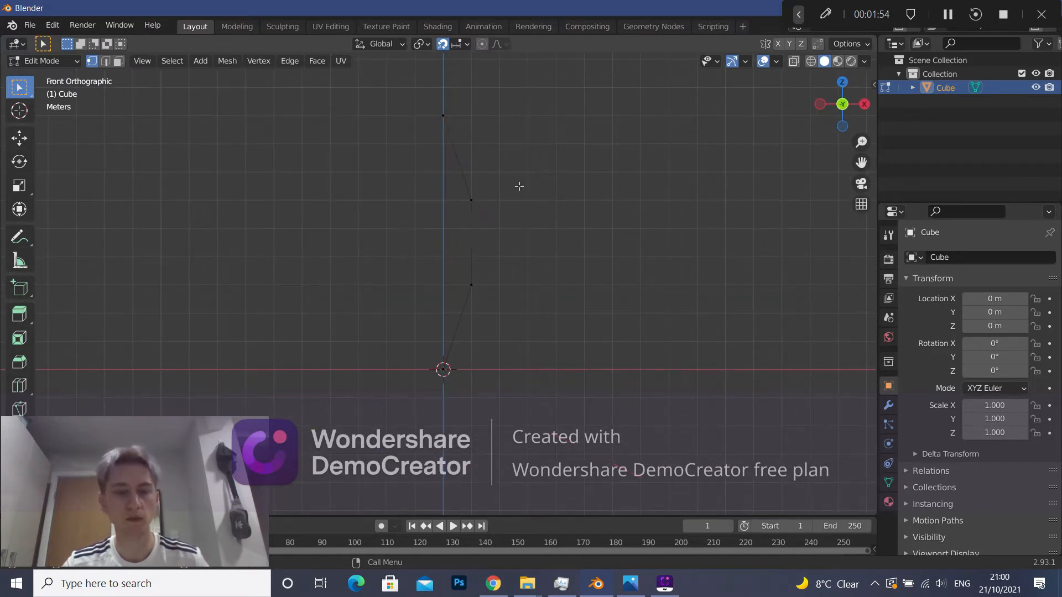
key(a)
key(shift+d)
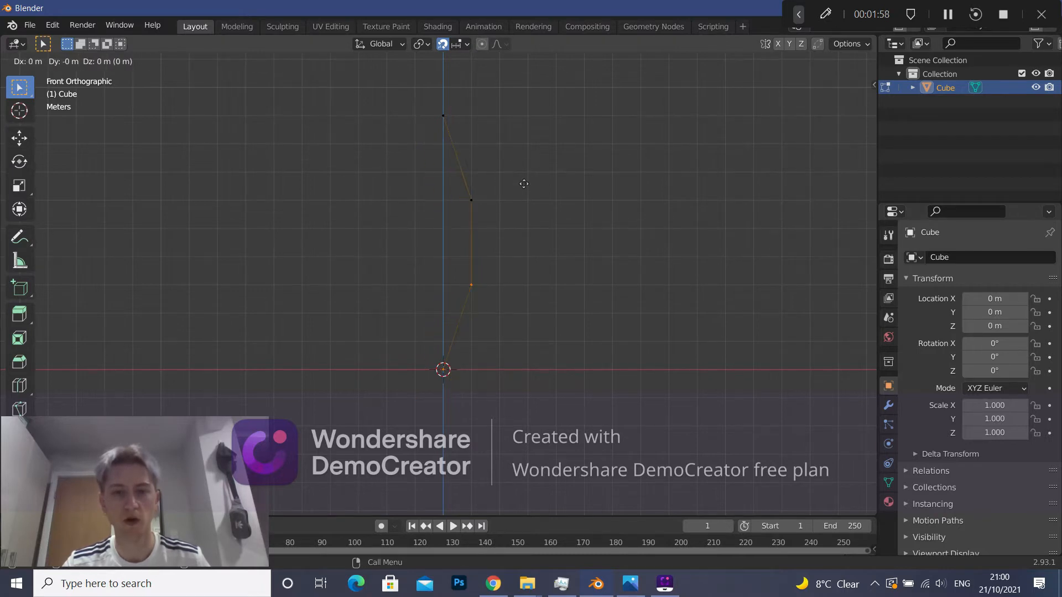
click(525, 177)
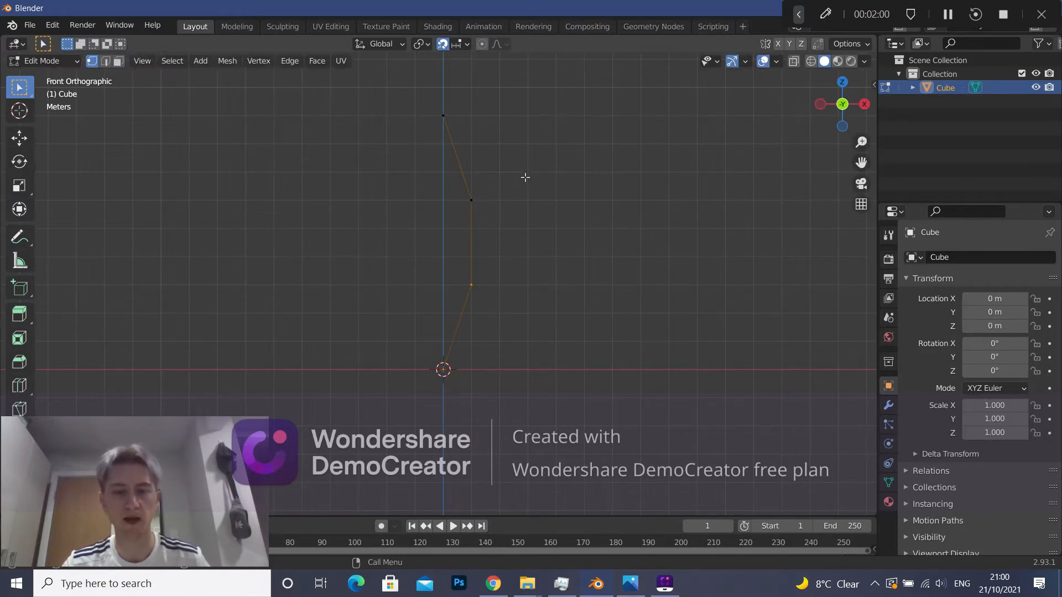
Mirror the duplicated strand's vertices along the X, Y and Z axes.
right_click(475, 235)
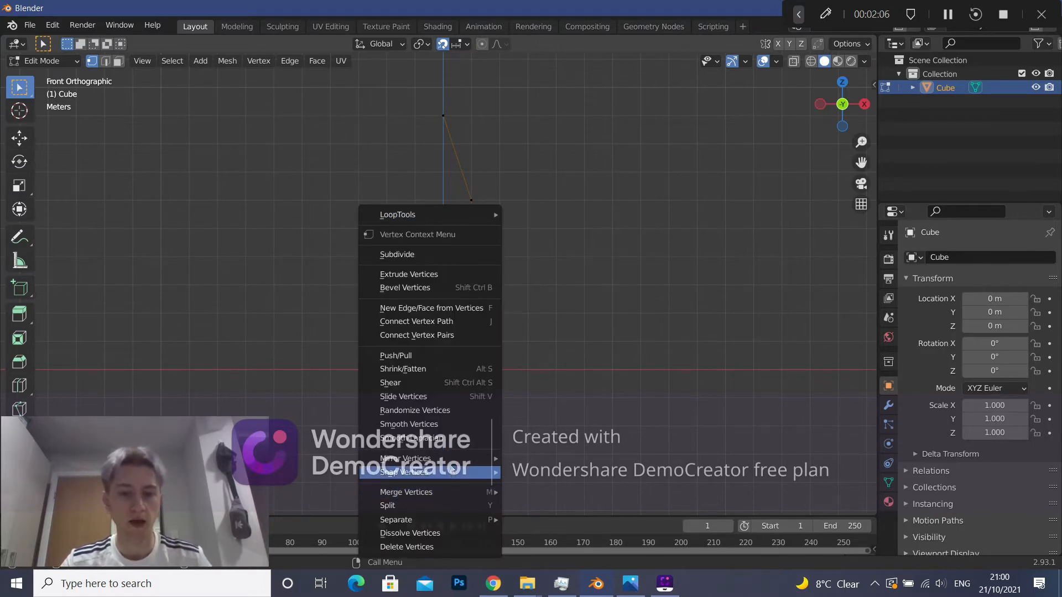
mouse_move(489, 456)
click(535, 431)
right_click(439, 224)
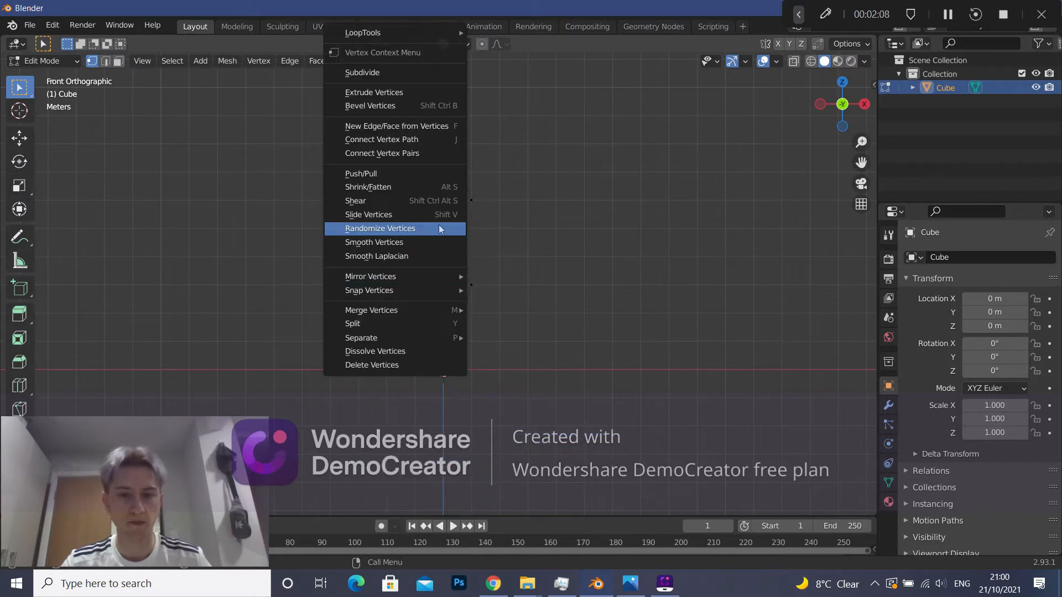
mouse_move(437, 278)
click(519, 358)
right_click(435, 251)
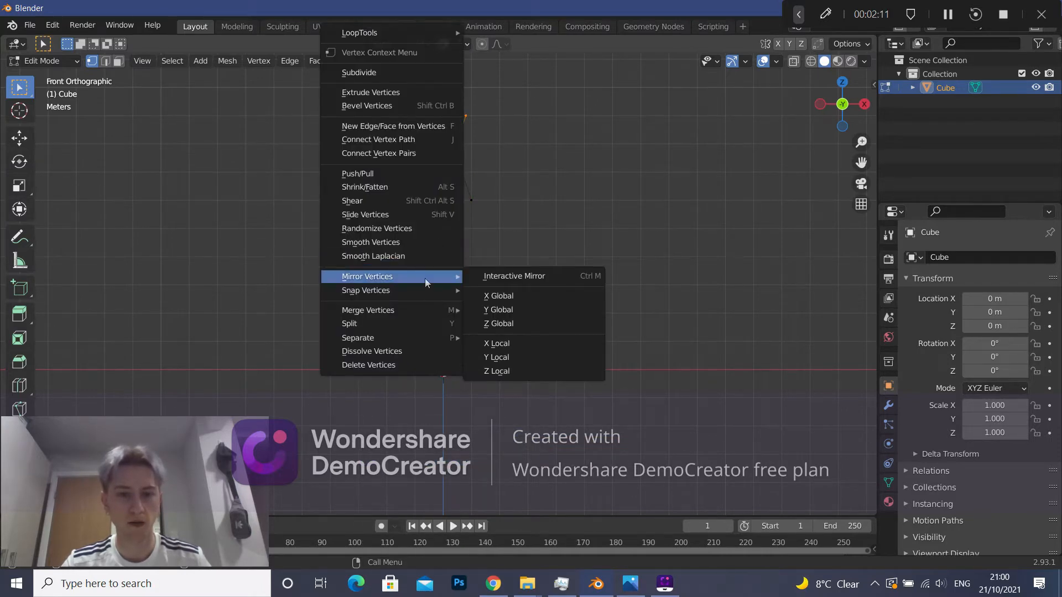
click(520, 372)
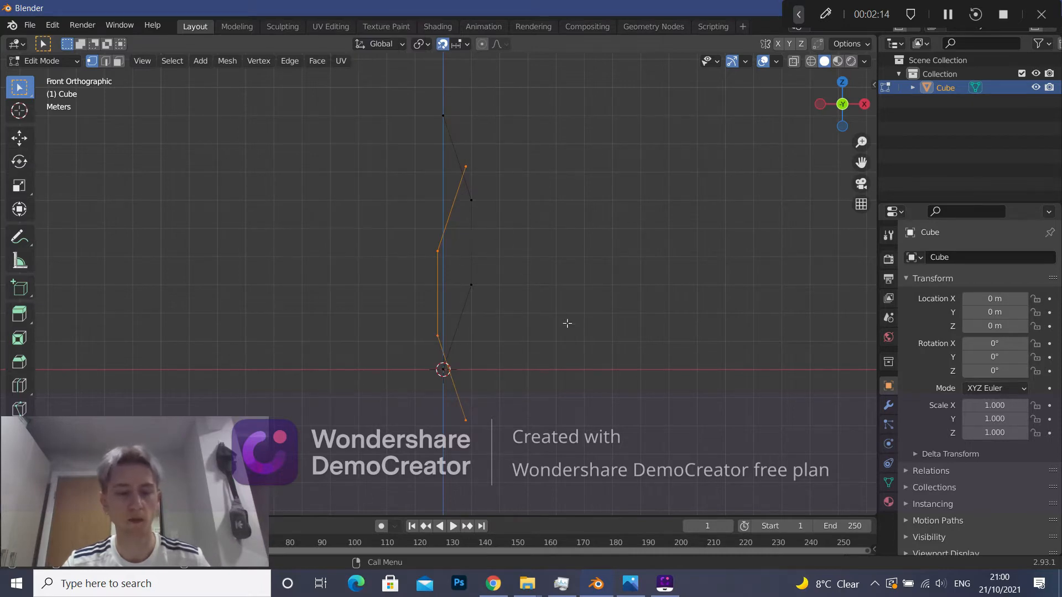
Turn off snapping so the mirrored strand can be moved freely.
shift+scroll(559, 297, down, 1)
key(g)
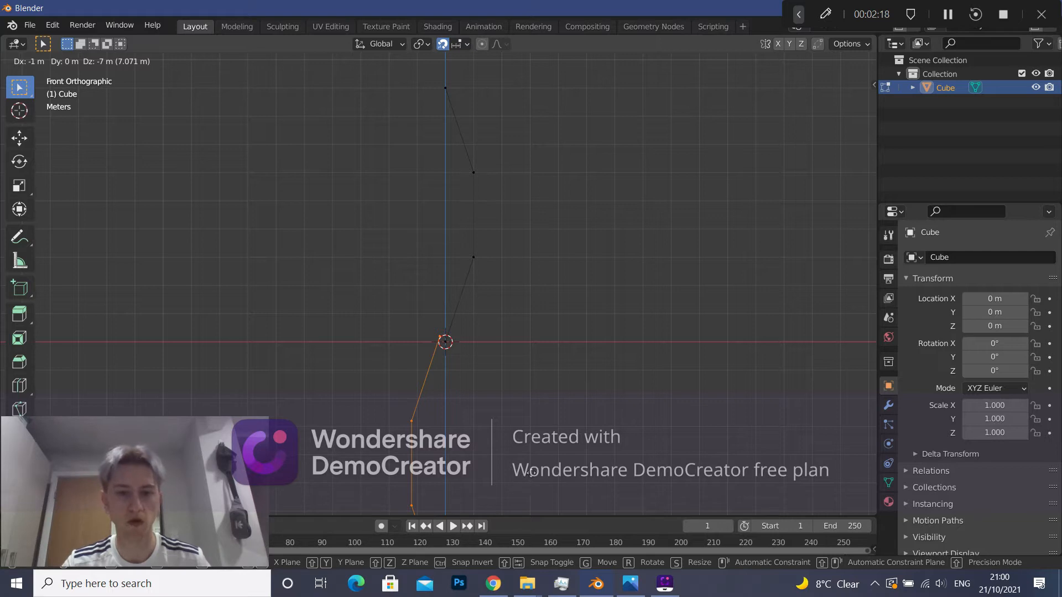
key(Escape)
scroll(460, 221, down, 2)
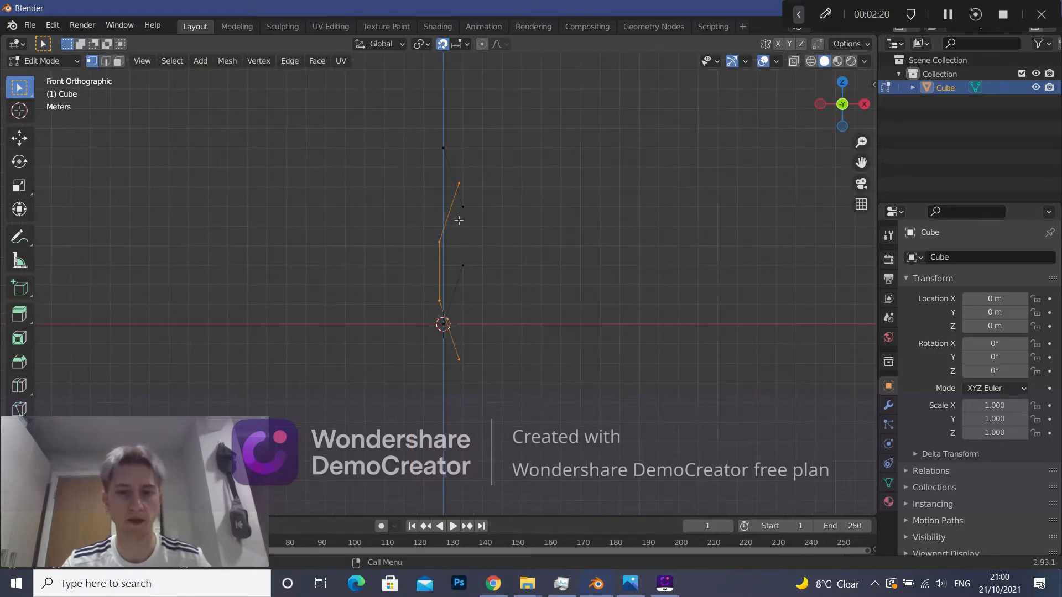
click(442, 43)
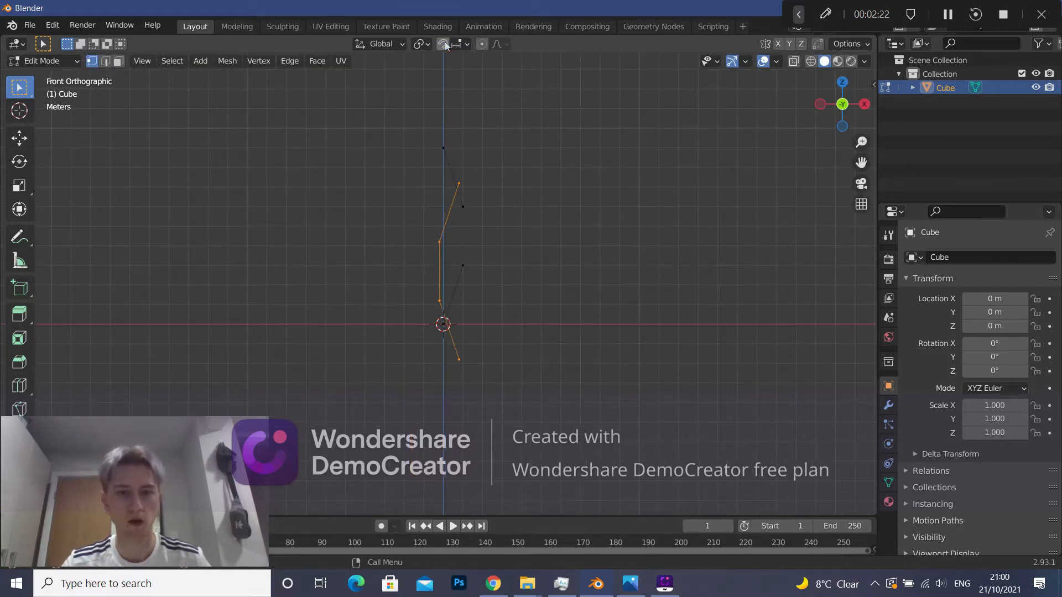
Turn on snapping to vertices and snap the mirrored strand's vertices onto the original strand in front view.
click(465, 44)
click(421, 98)
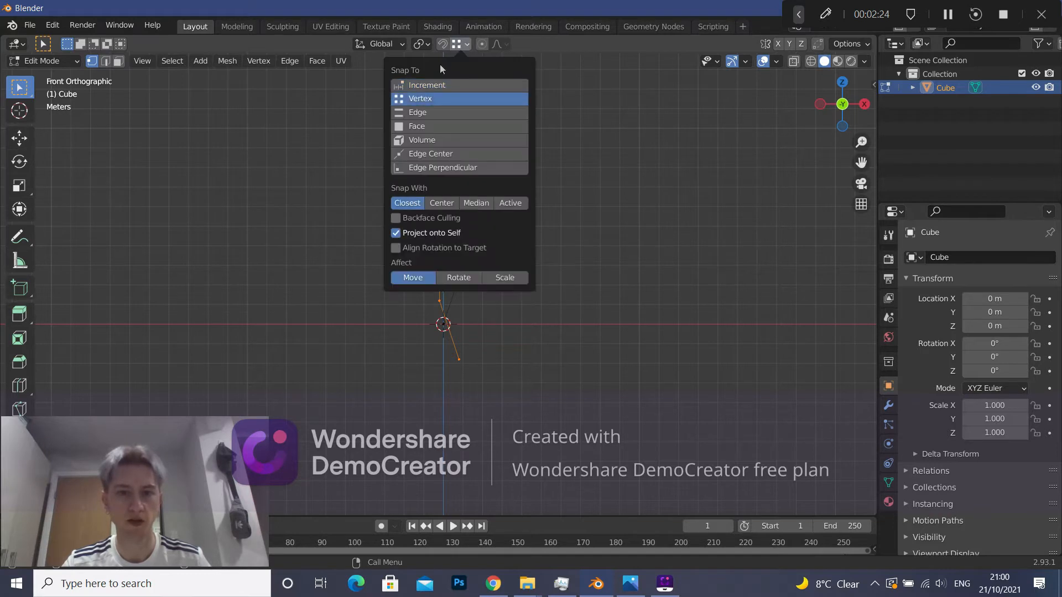
key(g)
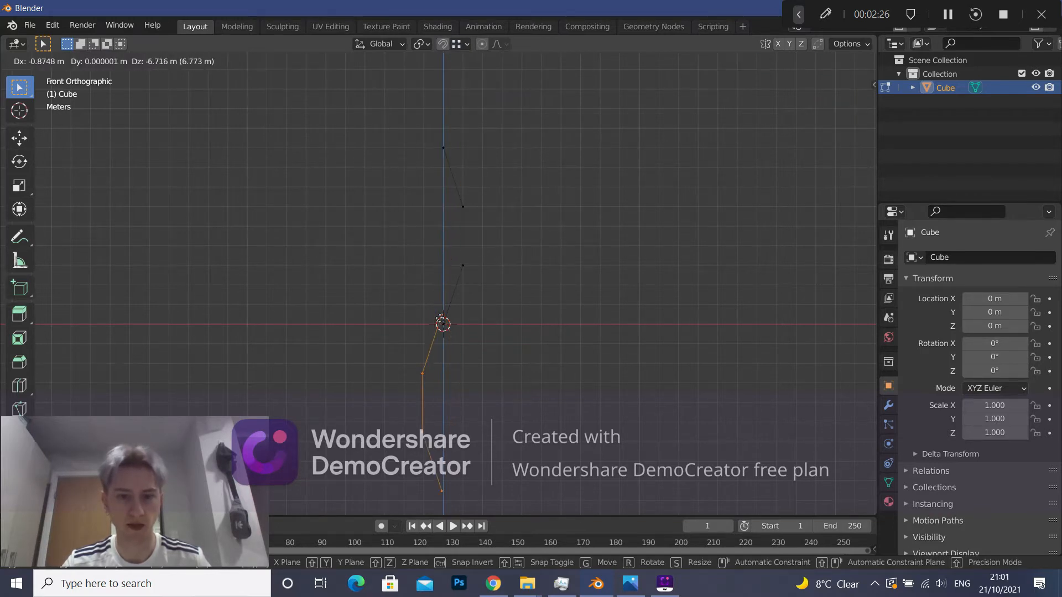
right_click(442, 319)
click(443, 44)
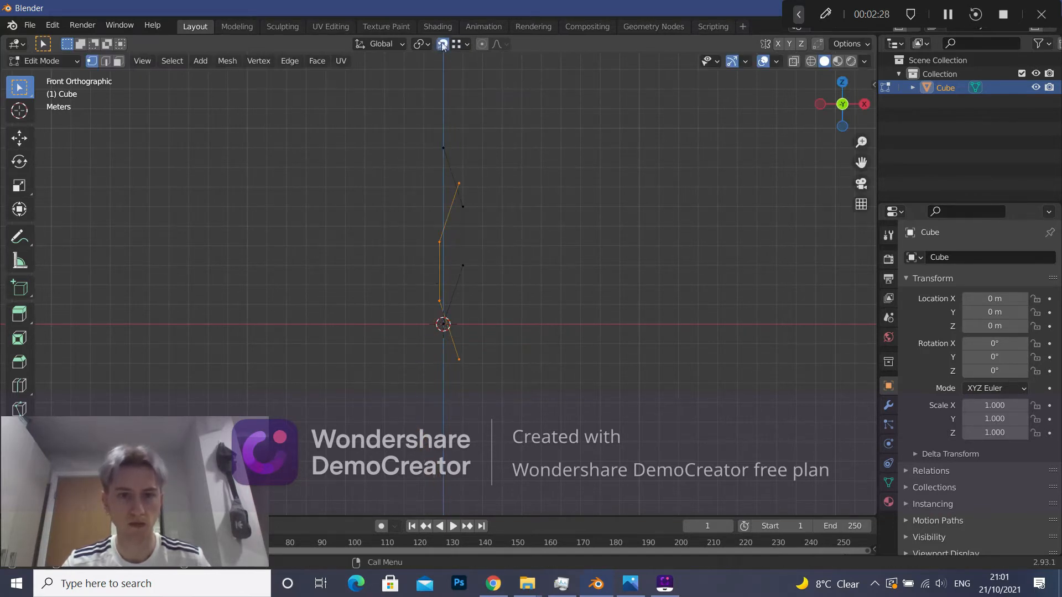
key(g)
click(441, 329)
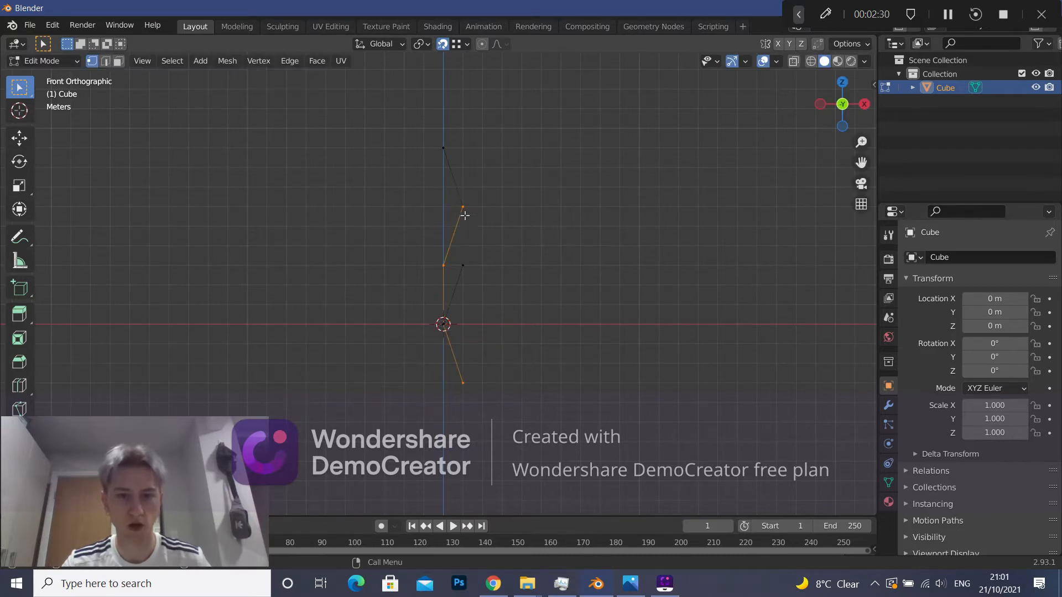
key(g)
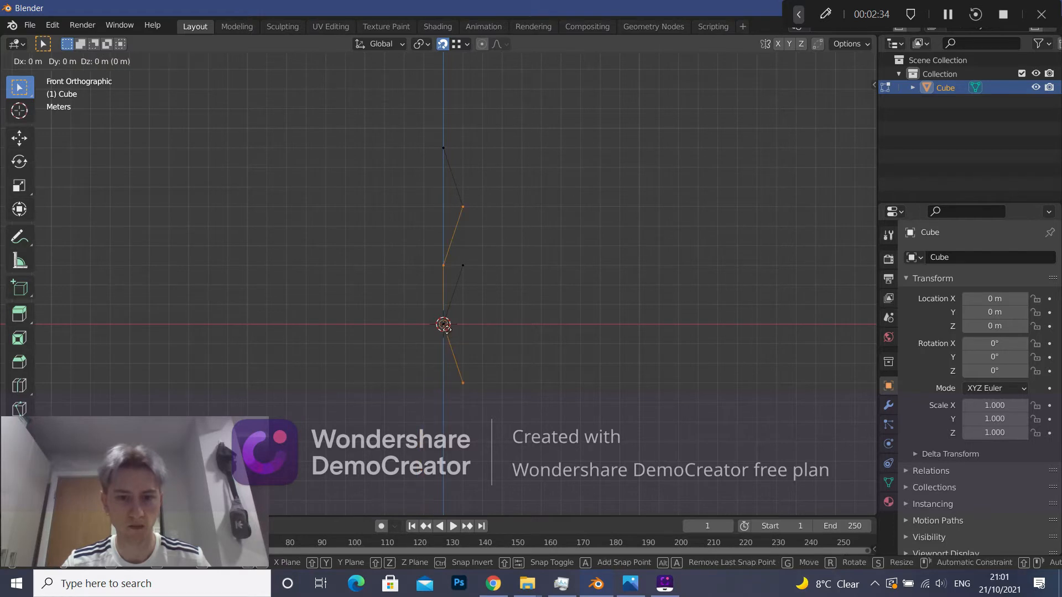
click(447, 330)
key(g)
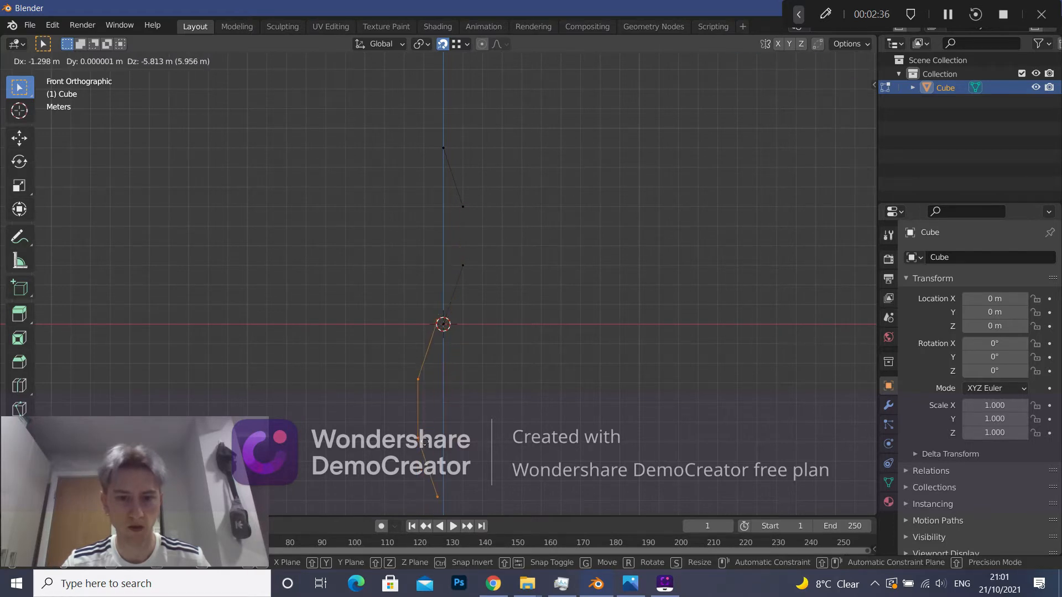
right_click(437, 356)
key(g)
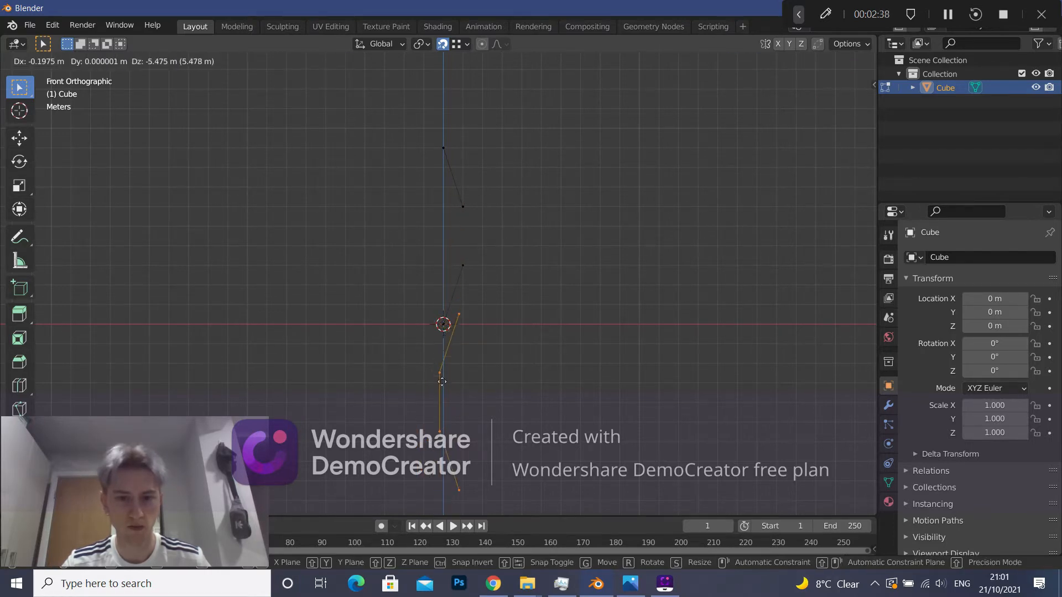
right_click(430, 384)
key(g)
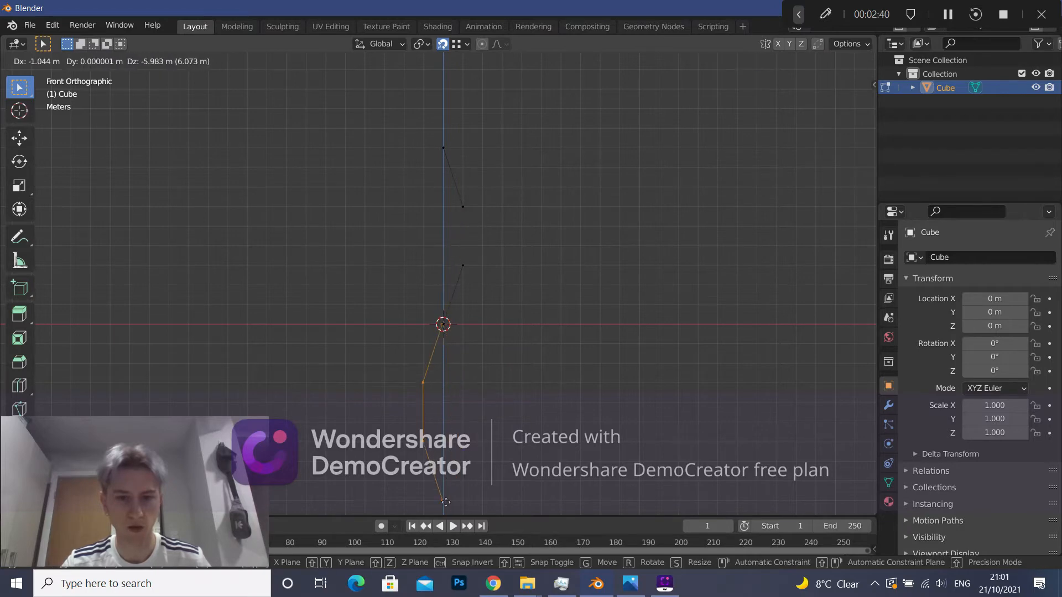
right_click(425, 383)
key(g)
right_click(460, 321)
Set snapping to Increment and move the mirrored strand until its top vertex meets the original strand's bottom vertex at the origin.
click(458, 51)
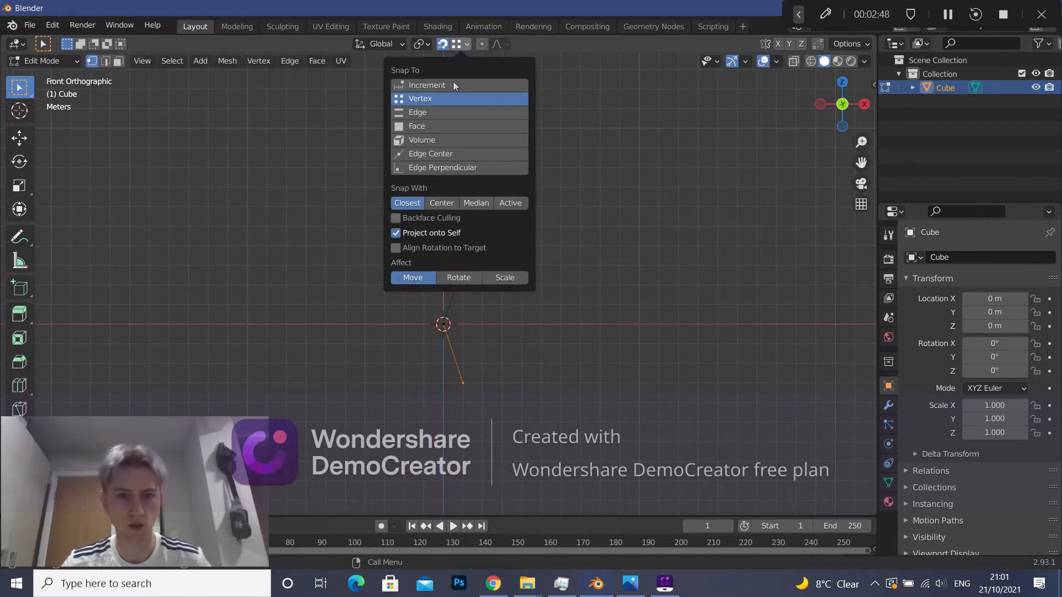
click(424, 87)
key(g)
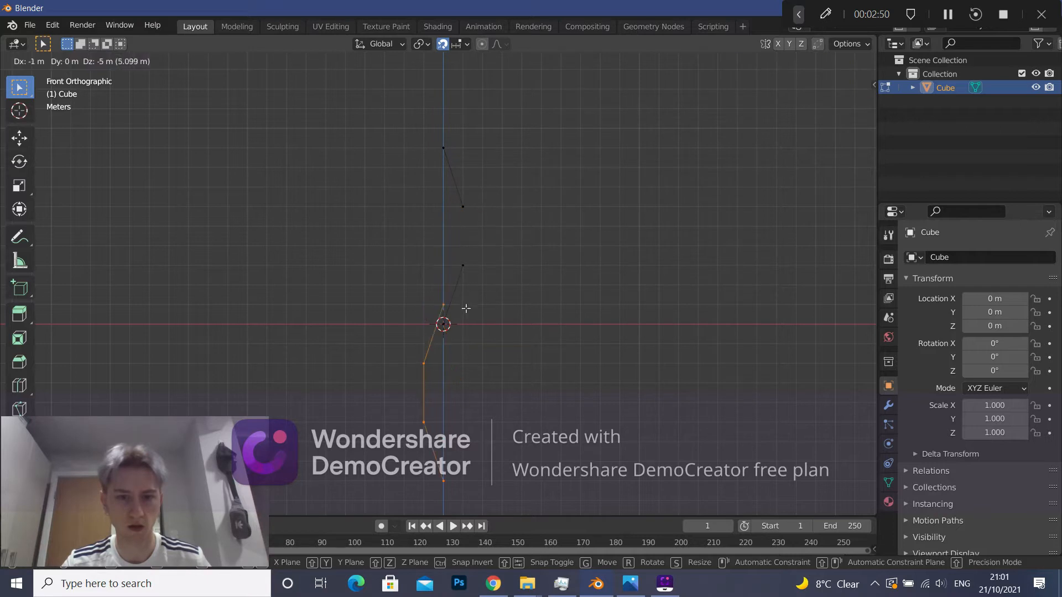
click(466, 324)
middle_drag(481, 357, 410, 298)
key(g)
click(483, 324)
key(KP_1)
scroll(570, 281, down, 1)
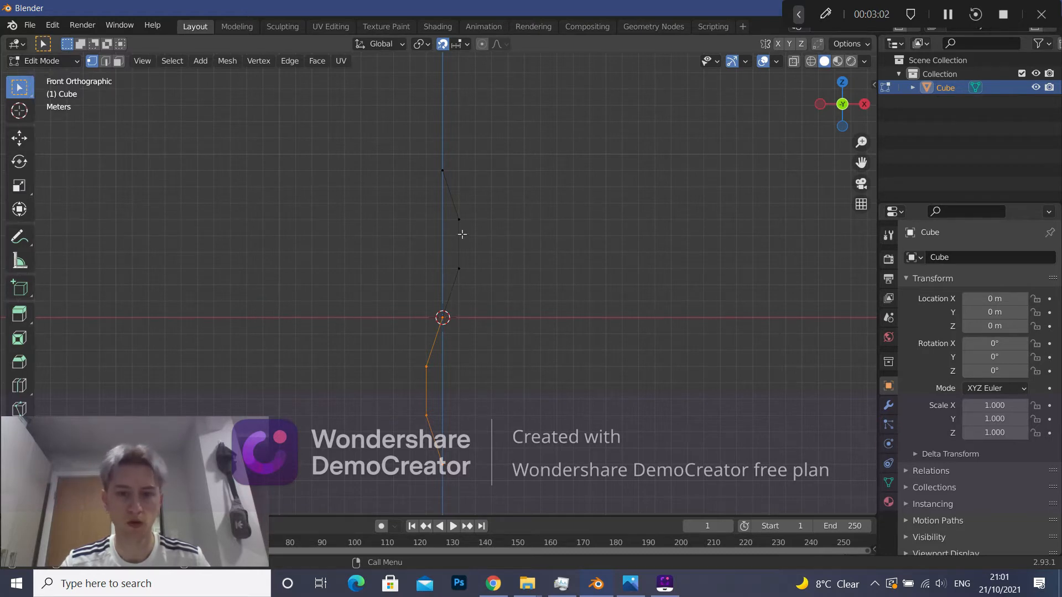
Duplicate the complete S-shaped vertex chain and place the copy about 6 m higher along Z.
key(a)
shift+middle_drag(509, 263, 541, 190)
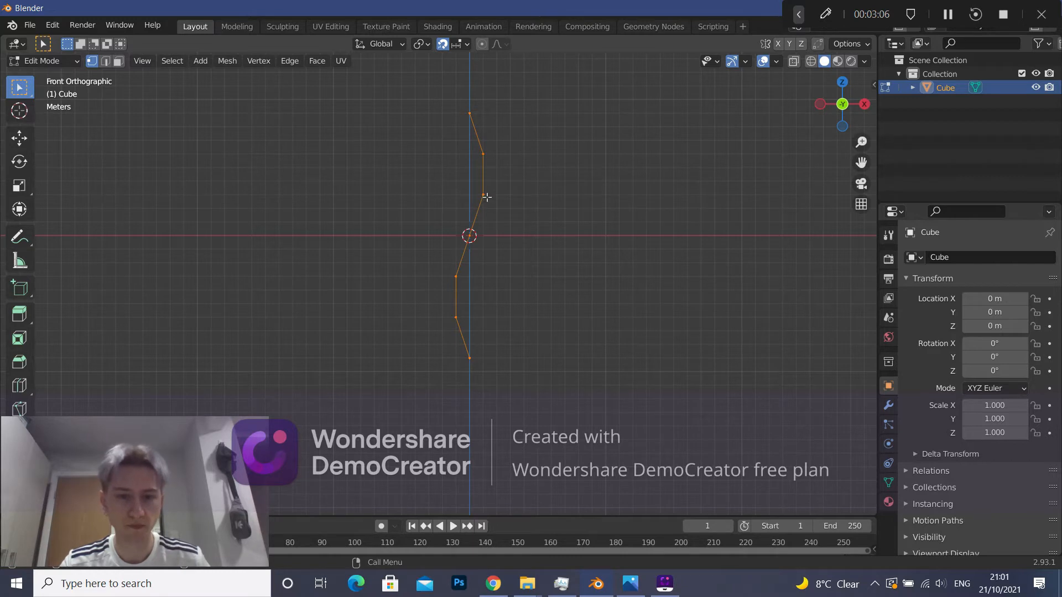
key(g)
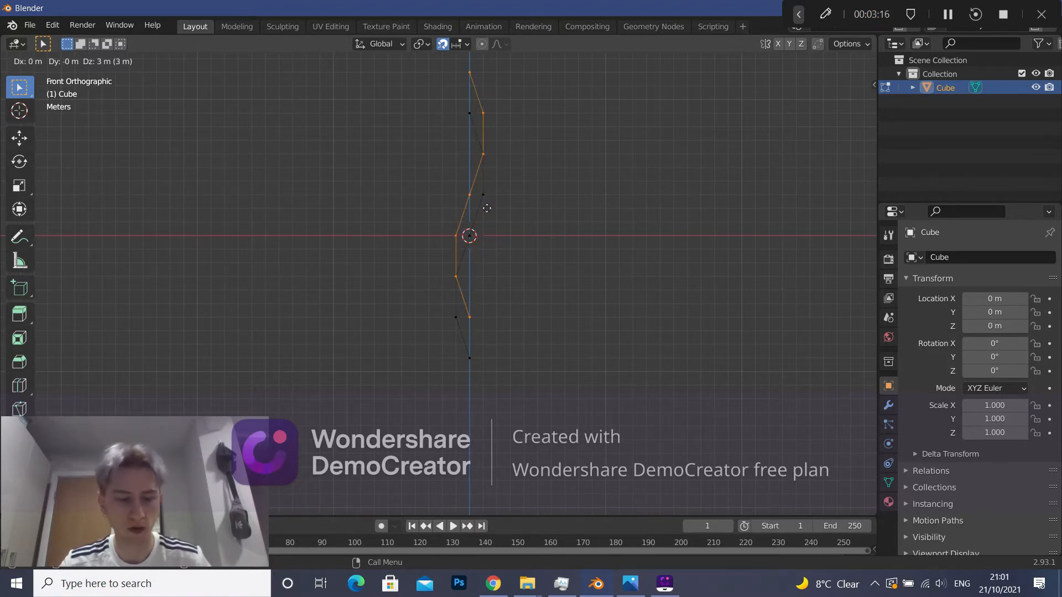
click(486, 178)
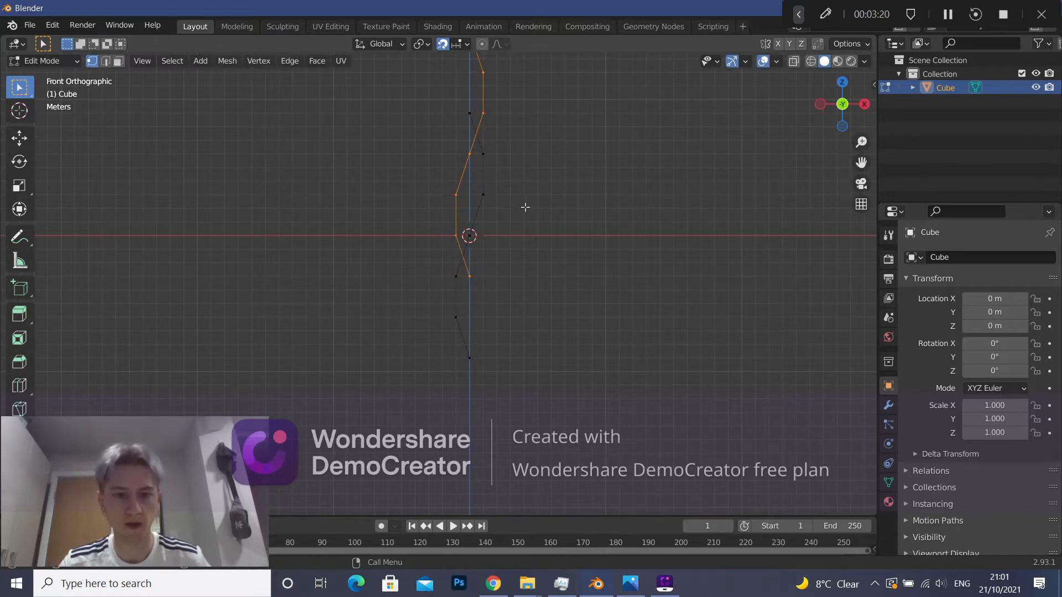
Duplicate the raised copy, place the new one about another 6 m up along Z, and deselect all vertices.
shift+middle_drag(539, 194, 535, 331)
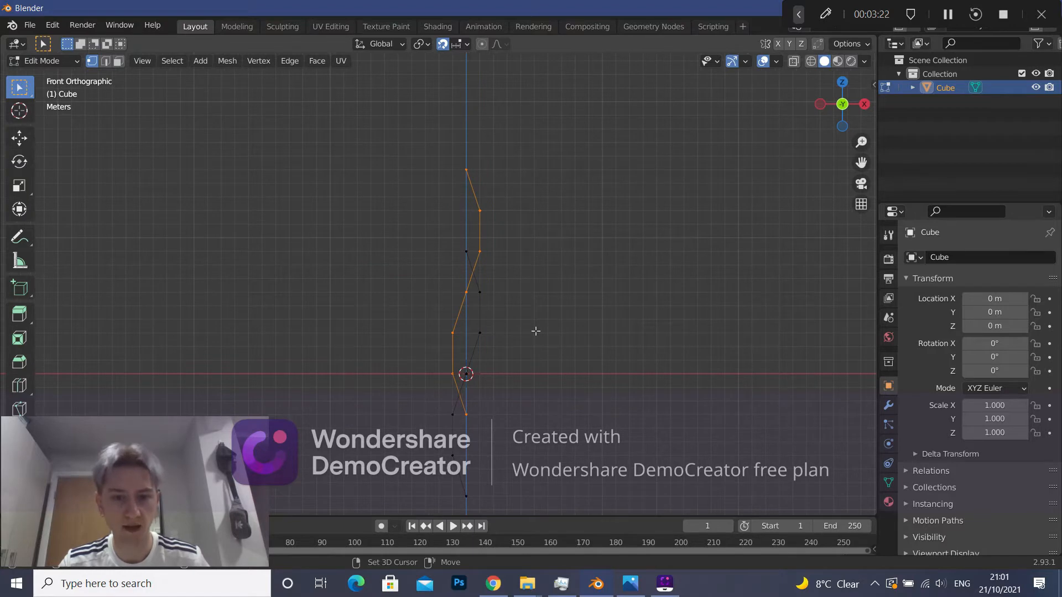
key(g)
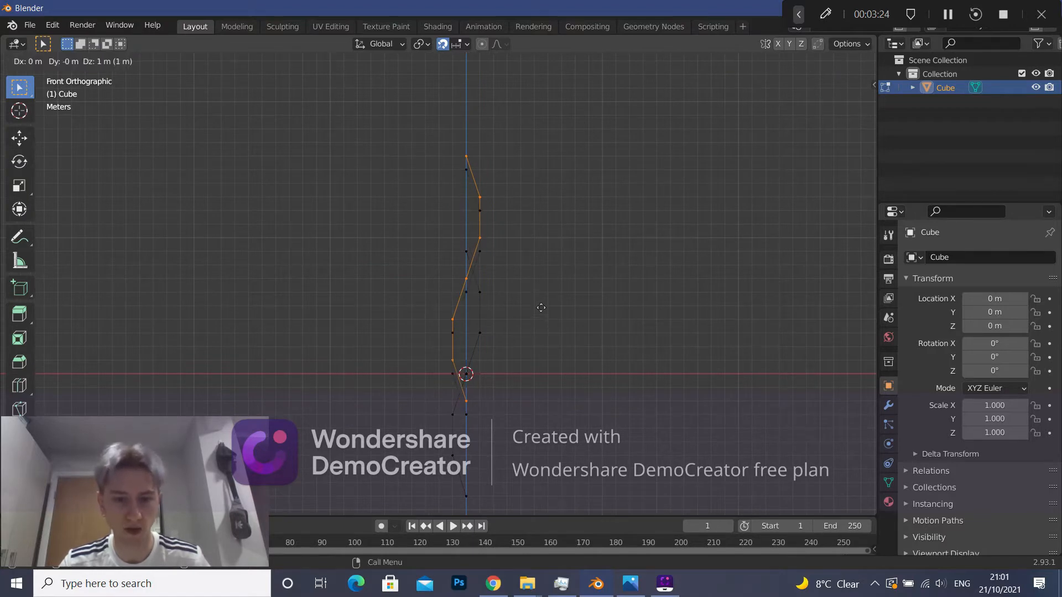
click(532, 246)
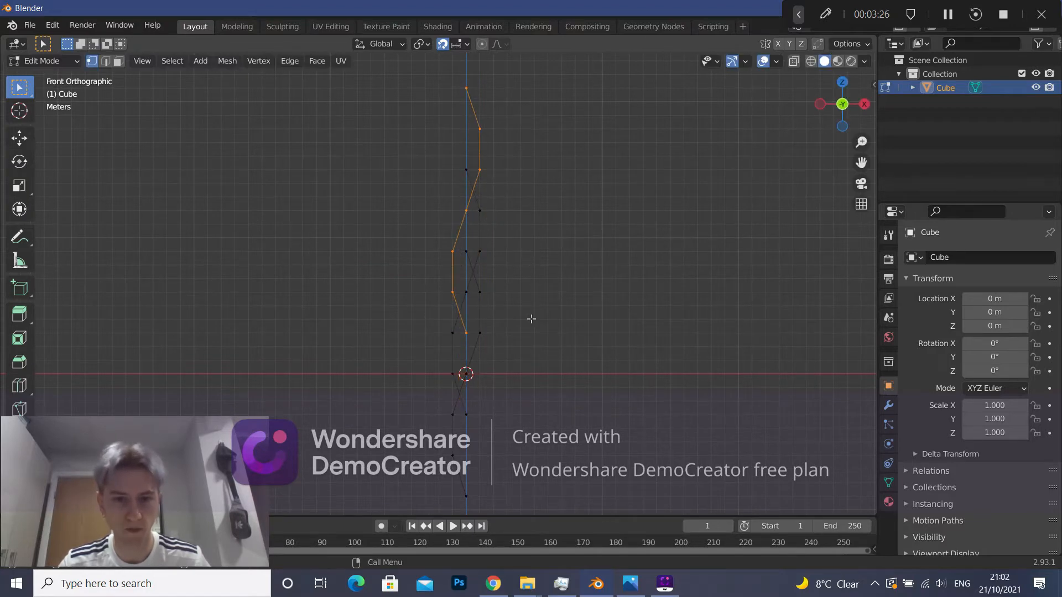
shift+middle_drag(547, 271, 552, 194)
click(571, 206)
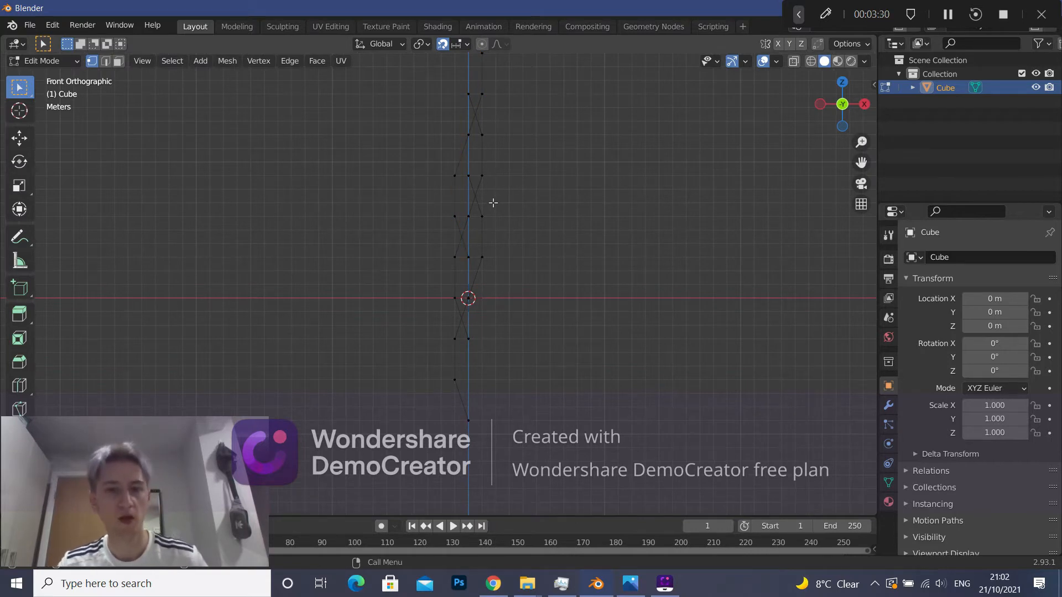
Switch from Edit Mode to Object Mode and deselect the strand object.
scroll(493, 203, down, 2)
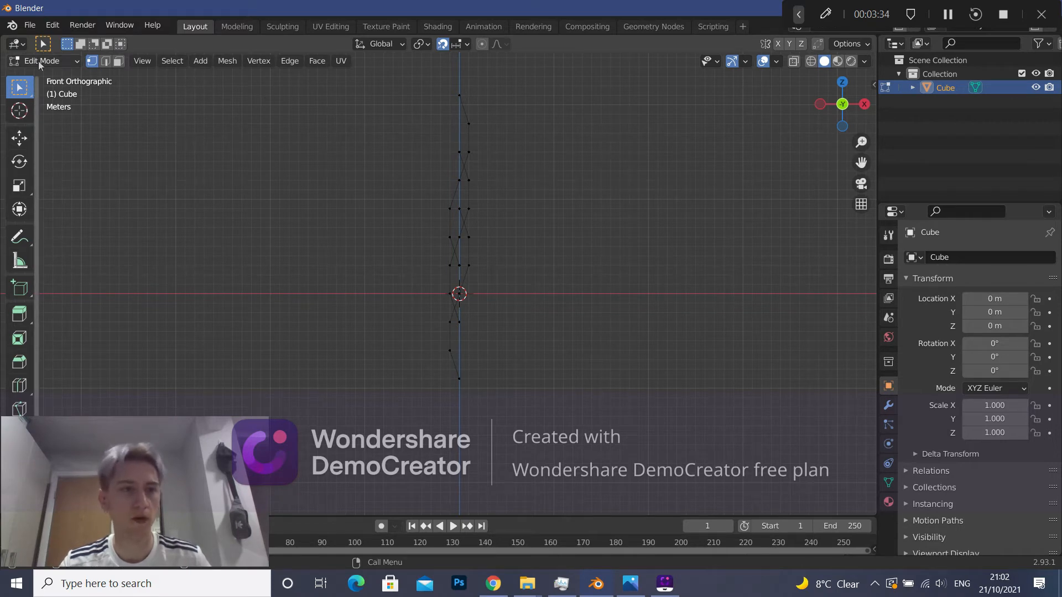
click(58, 61)
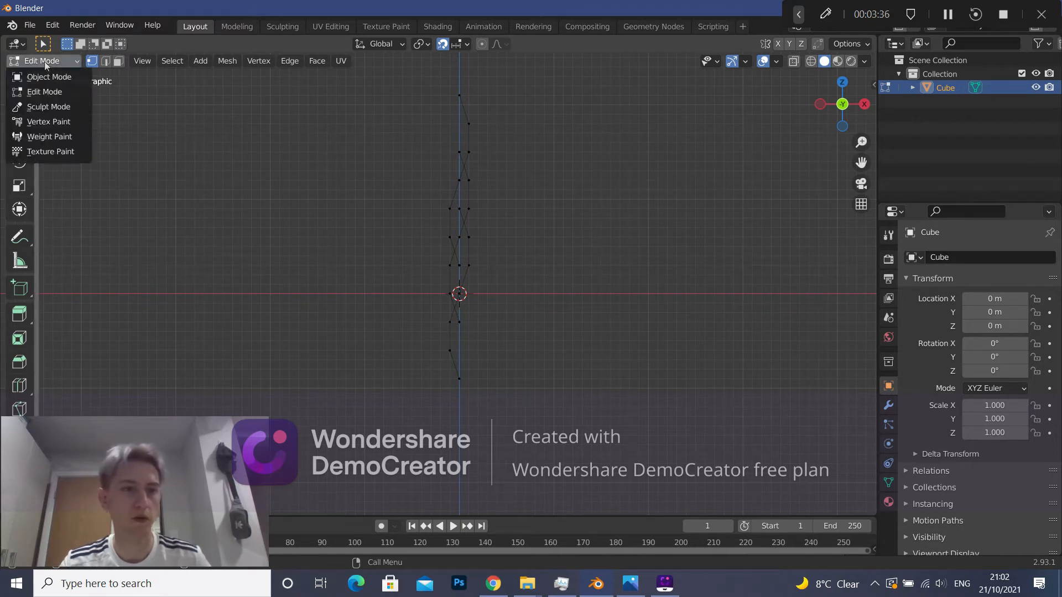
click(33, 73)
click(529, 187)
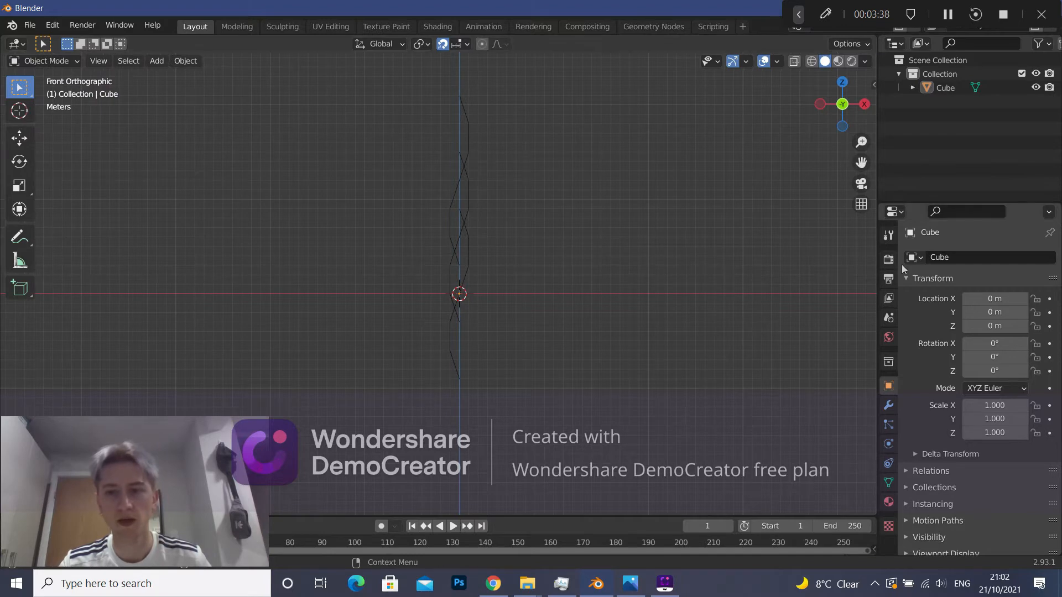
Add an Array modifier to the strand object and set its count to 3.
click(889, 406)
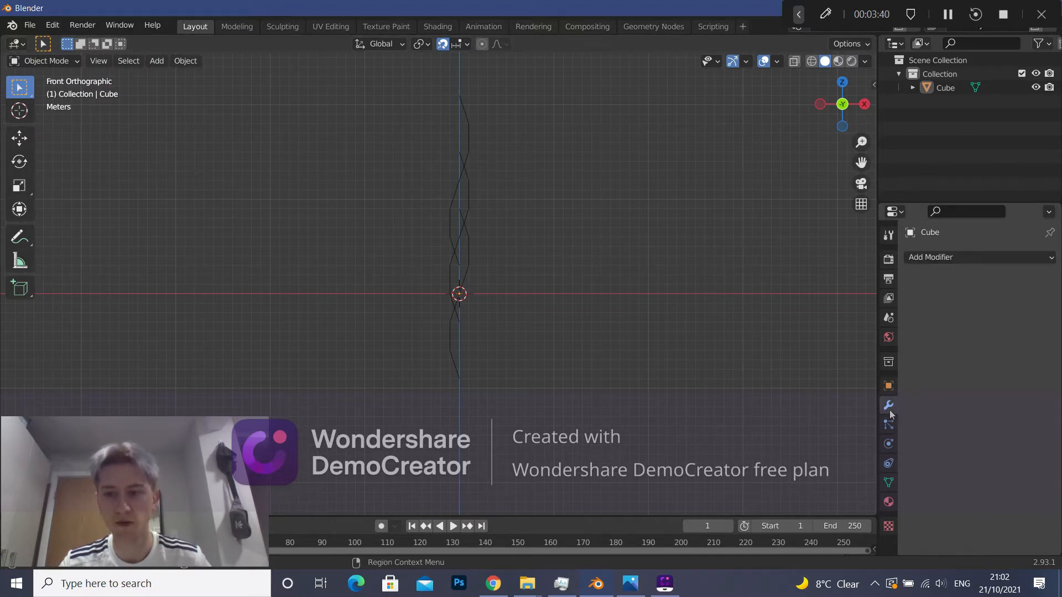
click(949, 260)
click(788, 296)
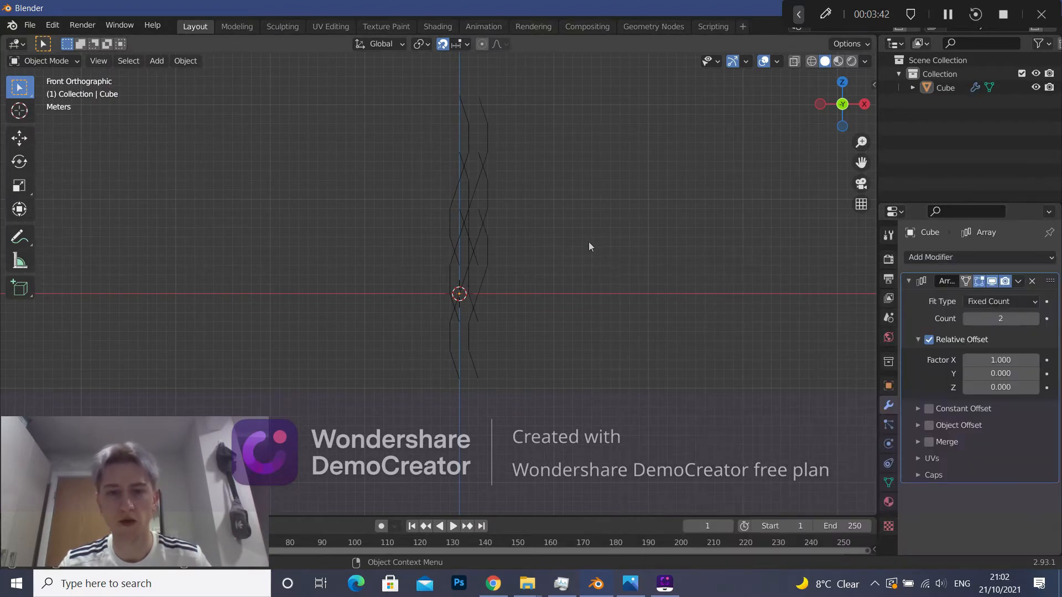
shift+middle_drag(565, 271, 579, 290)
scroll(579, 290, down, 1)
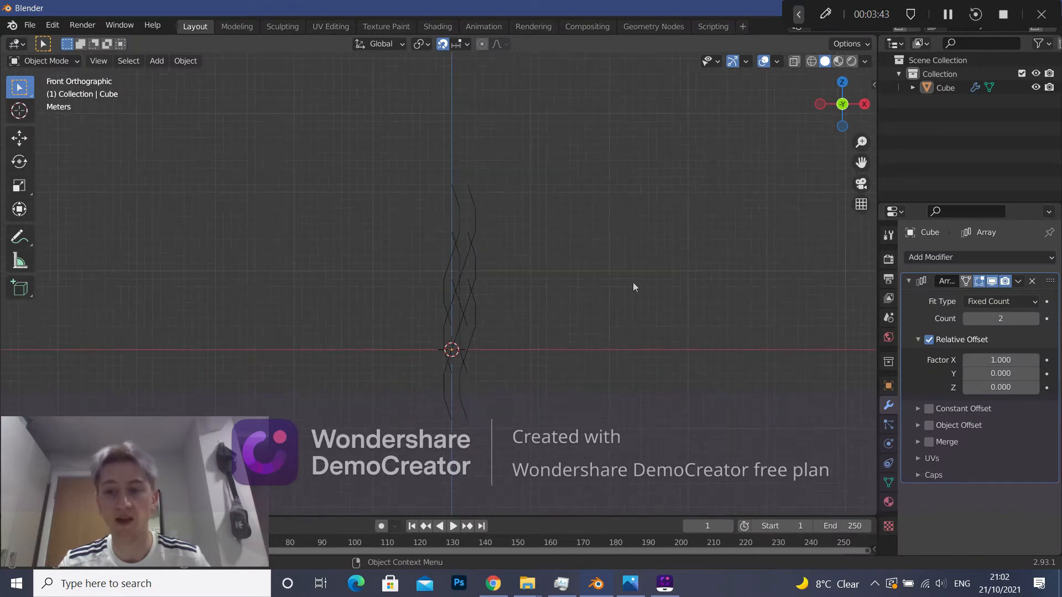
click(1001, 321)
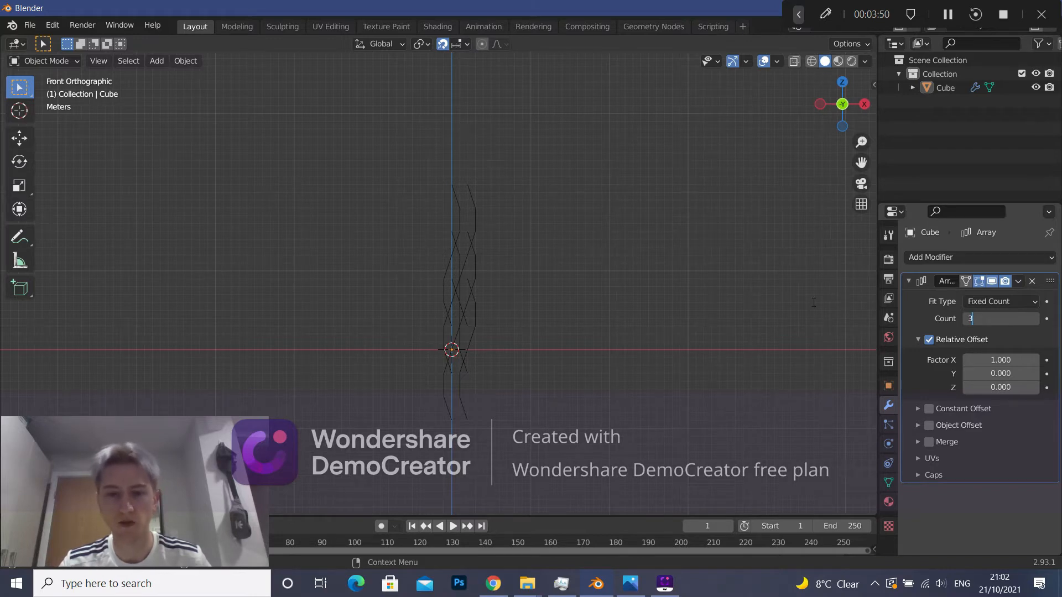
key(Return)
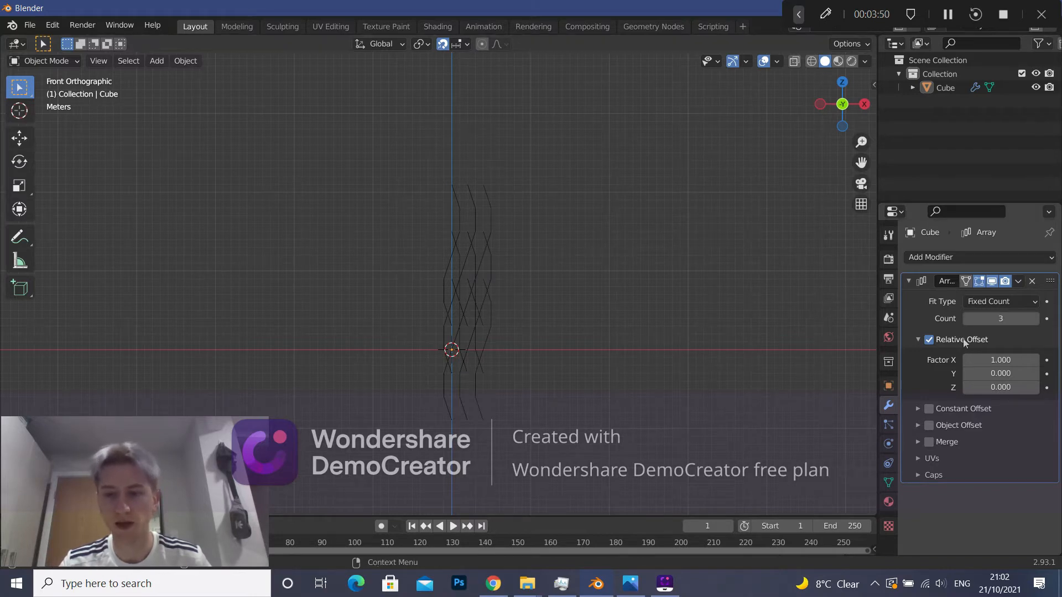
Set the array's relative offset factor to 0 in X and 0.6 in Z.
click(999, 361)
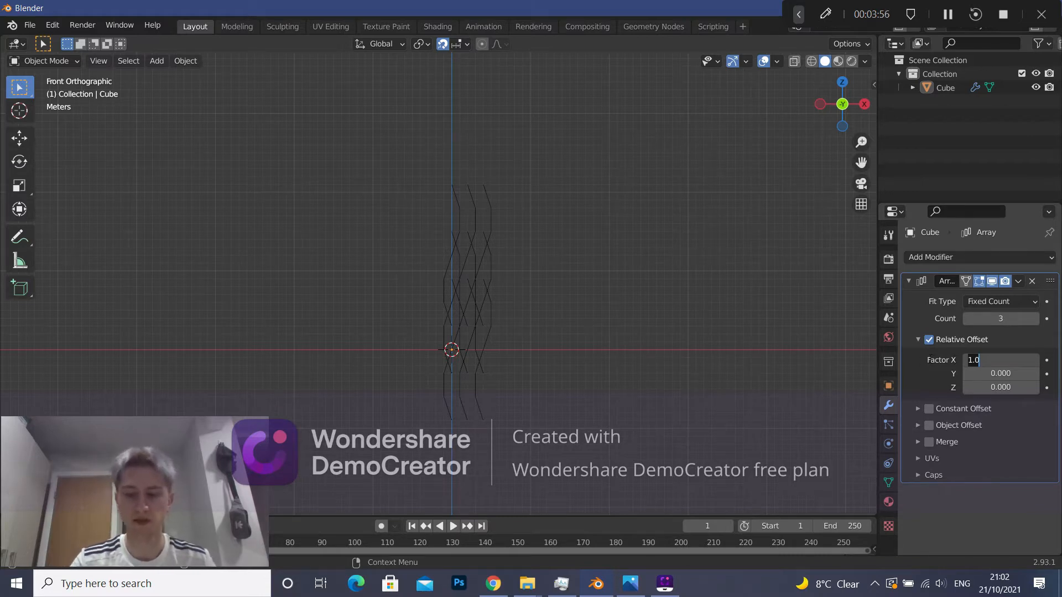
text(0)
key(Return)
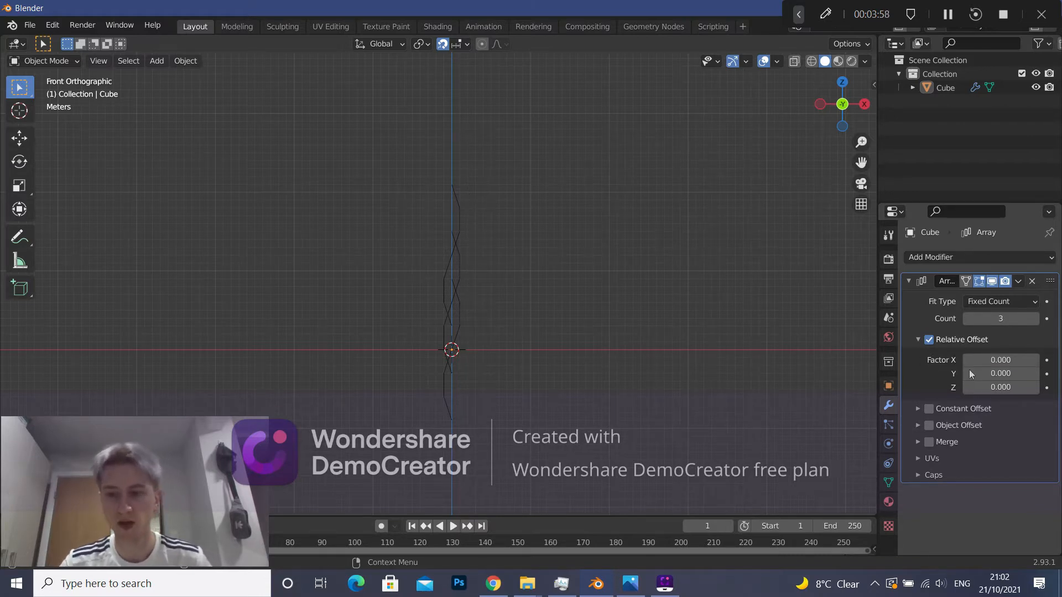
click(1004, 390)
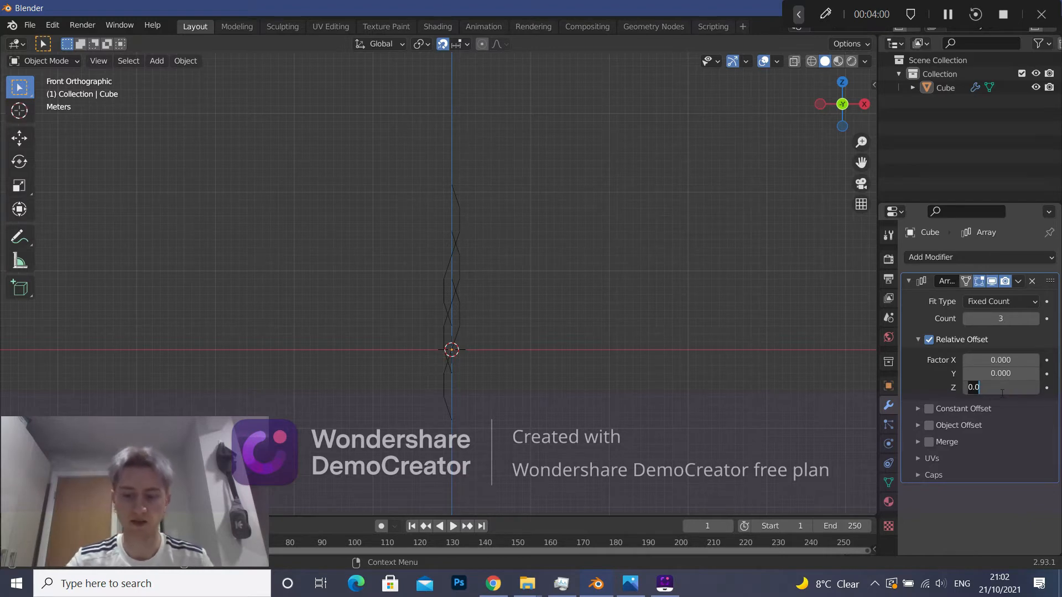
text(0.)
key(Return)
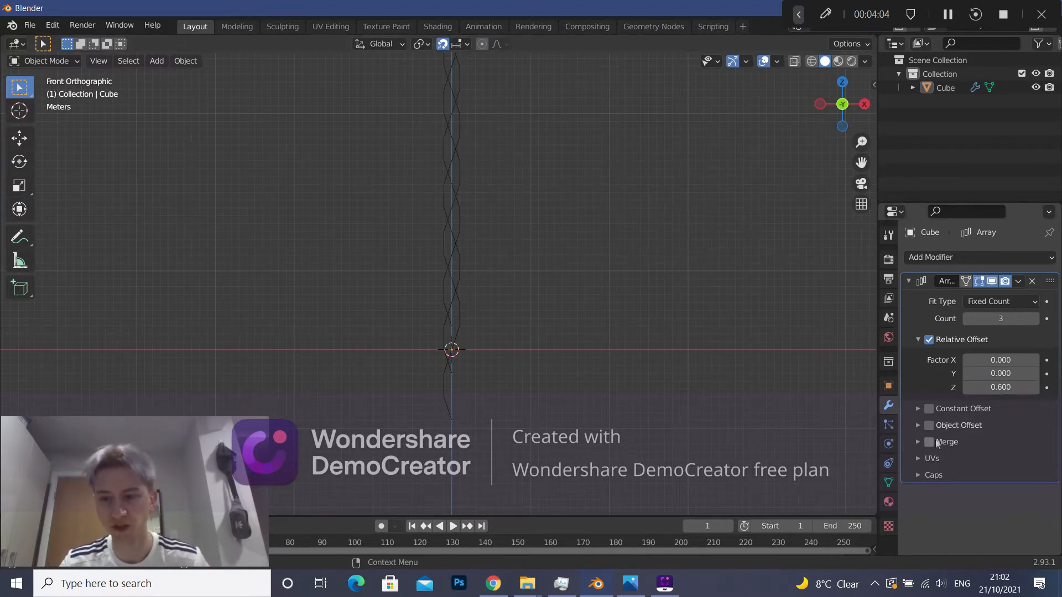
Enable merging in the Array modifier and apply the modifier to the strand object.
scroll(530, 218, down, 4)
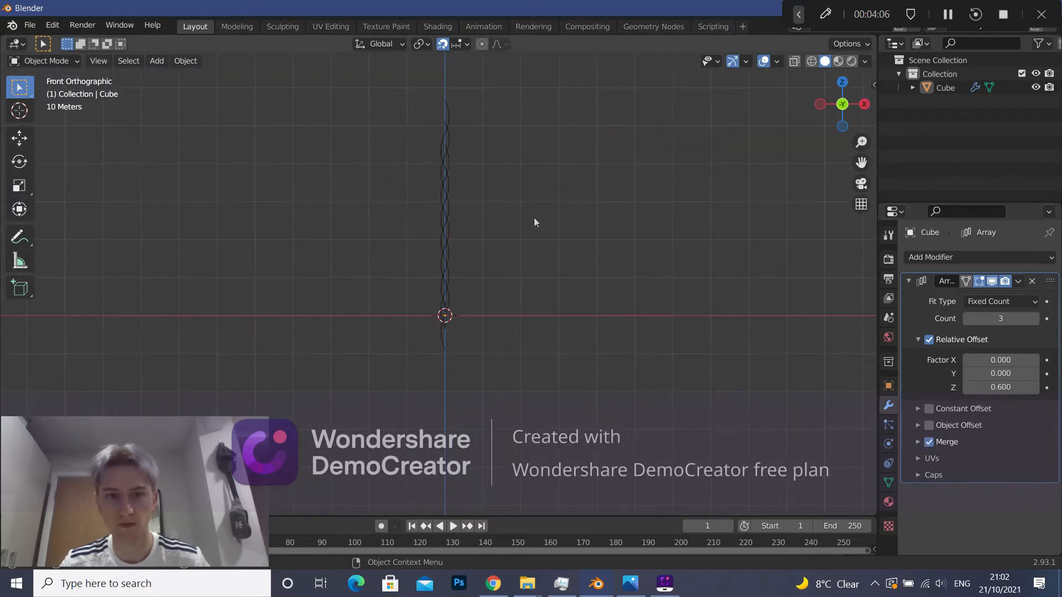
shift+middle_drag(532, 211, 547, 255)
scroll(524, 234, up, 1)
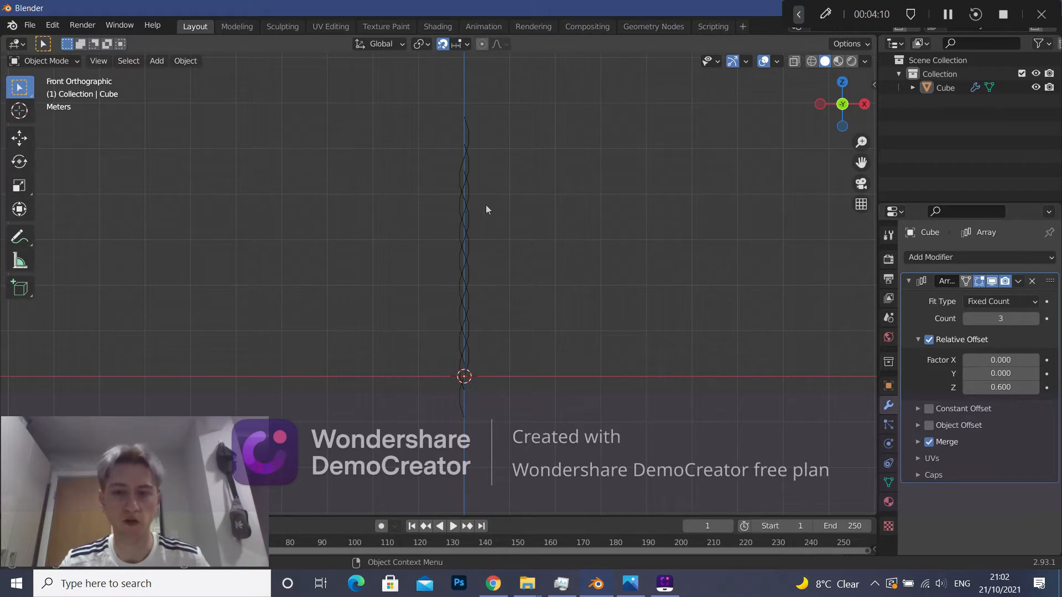
click(1018, 282)
click(991, 297)
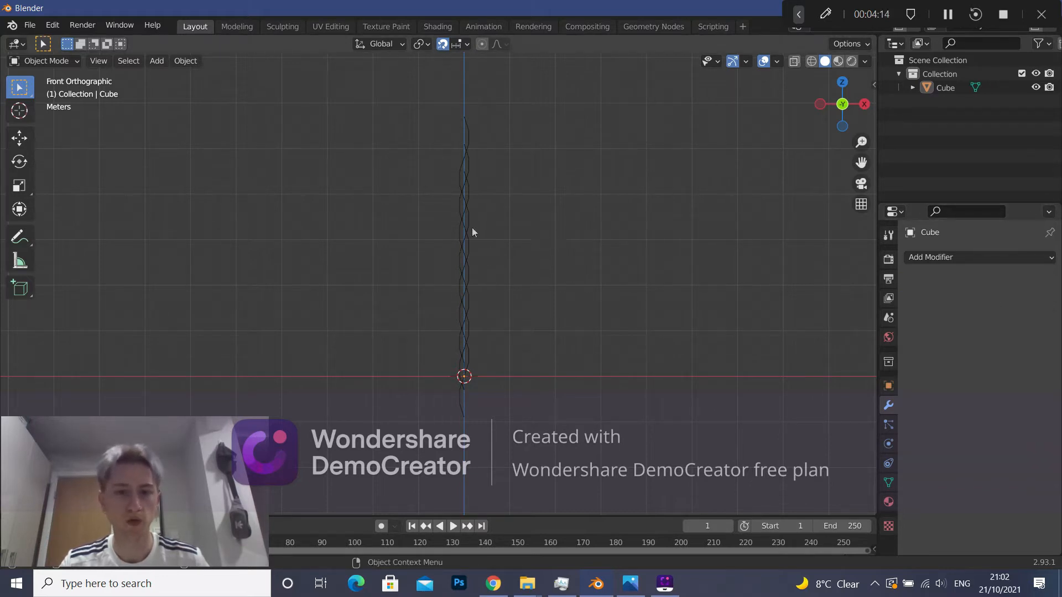
scroll(500, 286, up, 3)
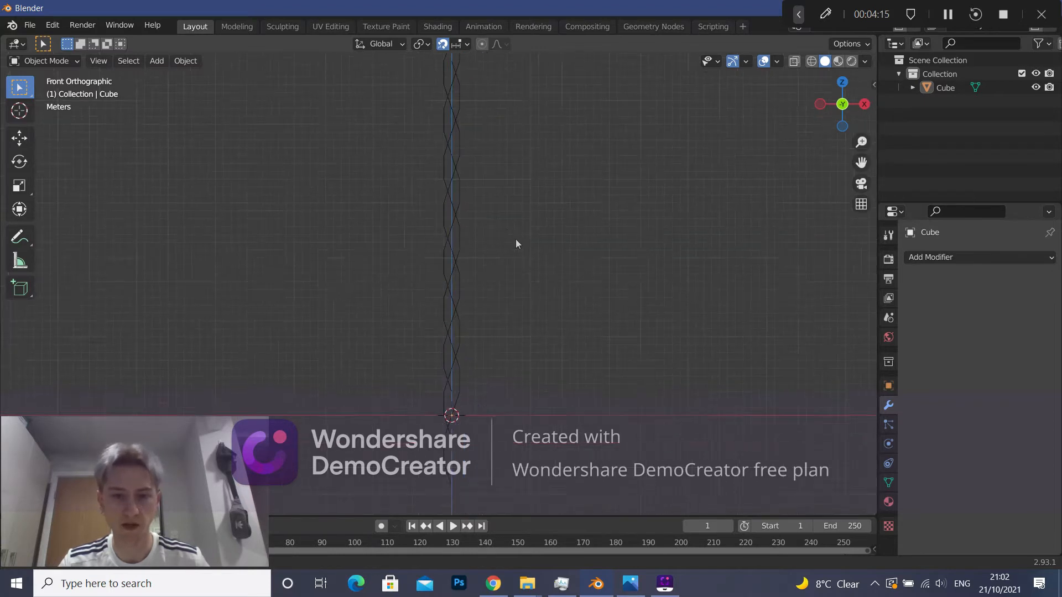
shift+middle_drag(511, 306, 516, 257)
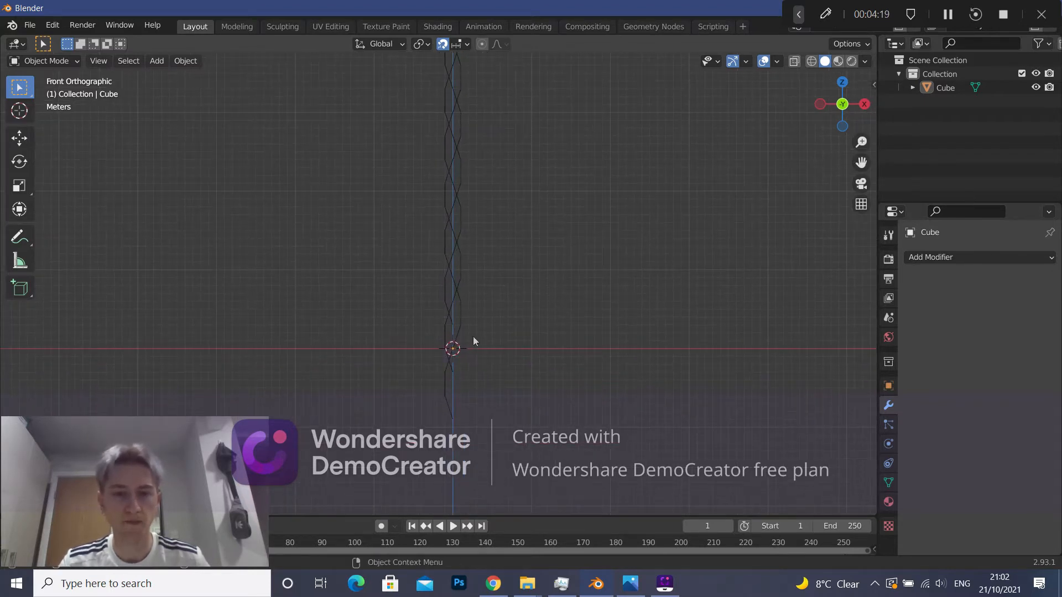
Select the arrayed strand object and switch it to Edit Mode.
scroll(481, 342, up, 2)
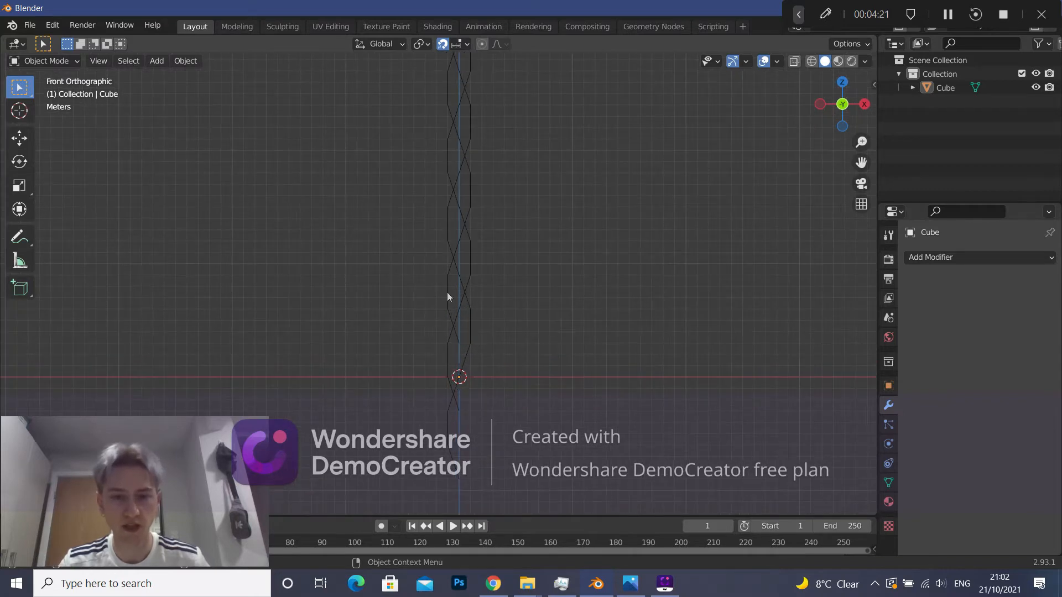
shift+middle_drag(511, 299, 487, 501)
shift+middle_drag(499, 330, 493, 443)
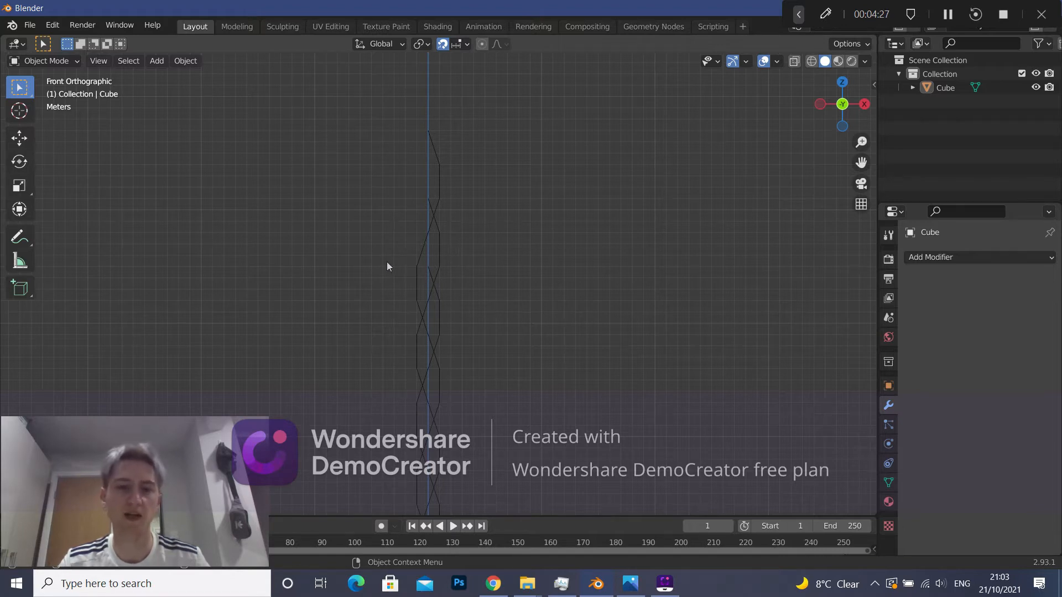
shift+middle_drag(507, 283, 541, 128)
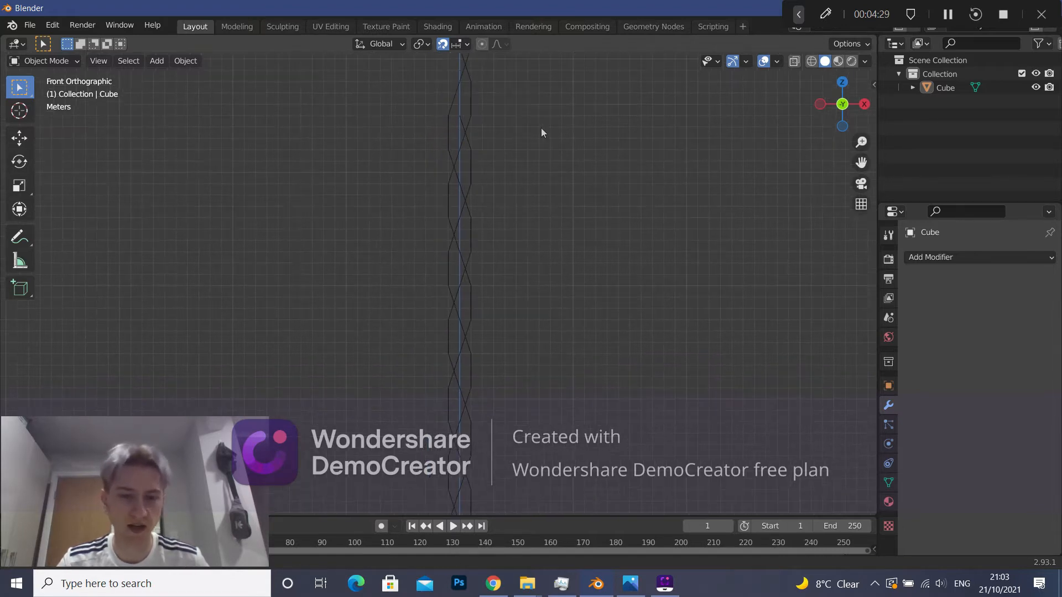
shift+middle_drag(536, 204, 545, 122)
scroll(347, 181, down, 2)
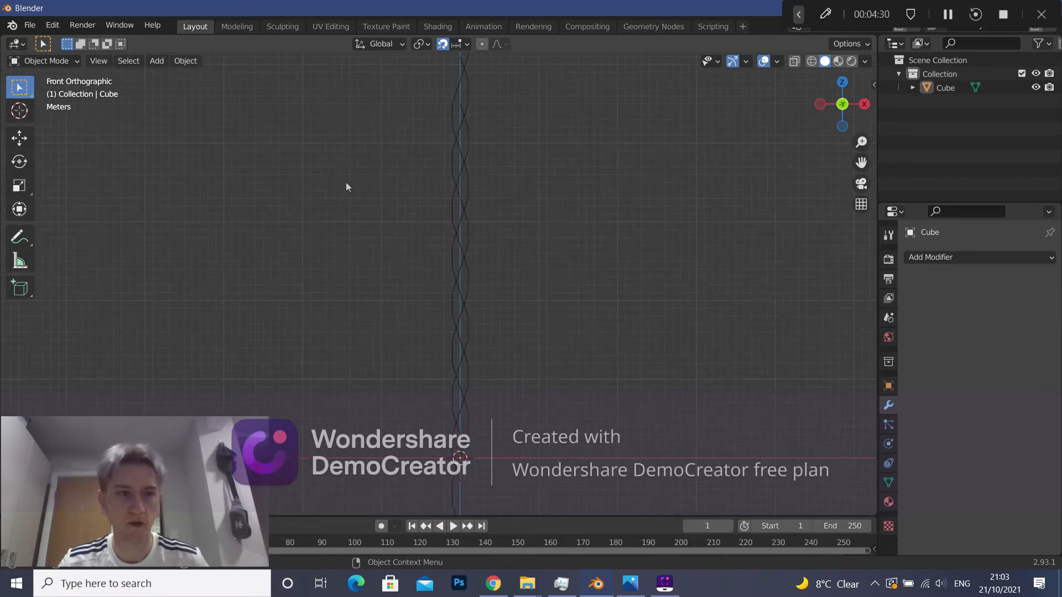
click(451, 153)
click(40, 60)
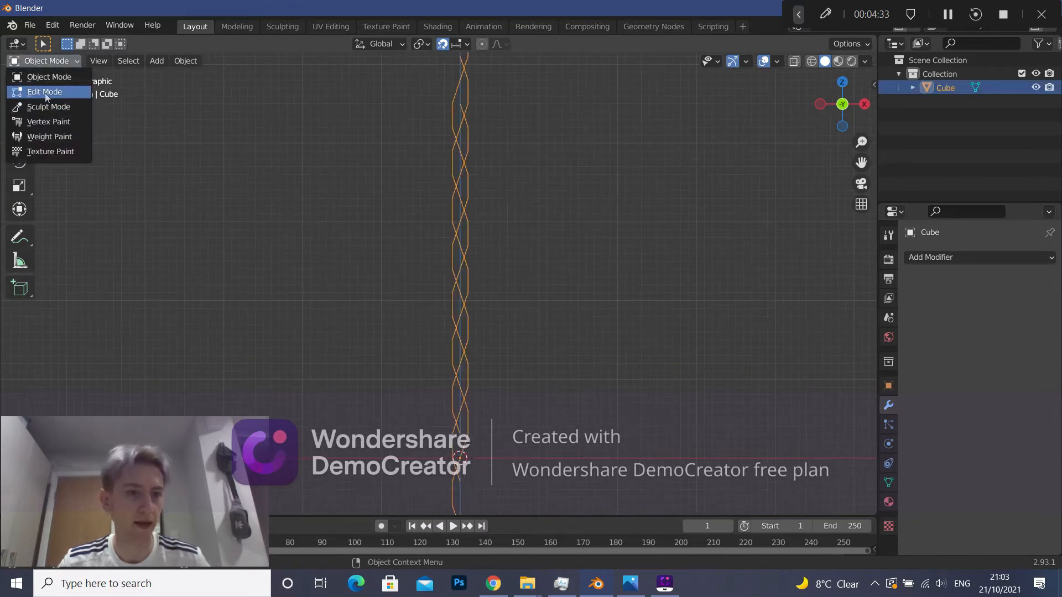
click(45, 92)
Try to split off the strand's bottom vertices around the origin and move them away, and undo the split.
shift+middle_drag(569, 250, 556, 199)
scroll(556, 199, down, 1)
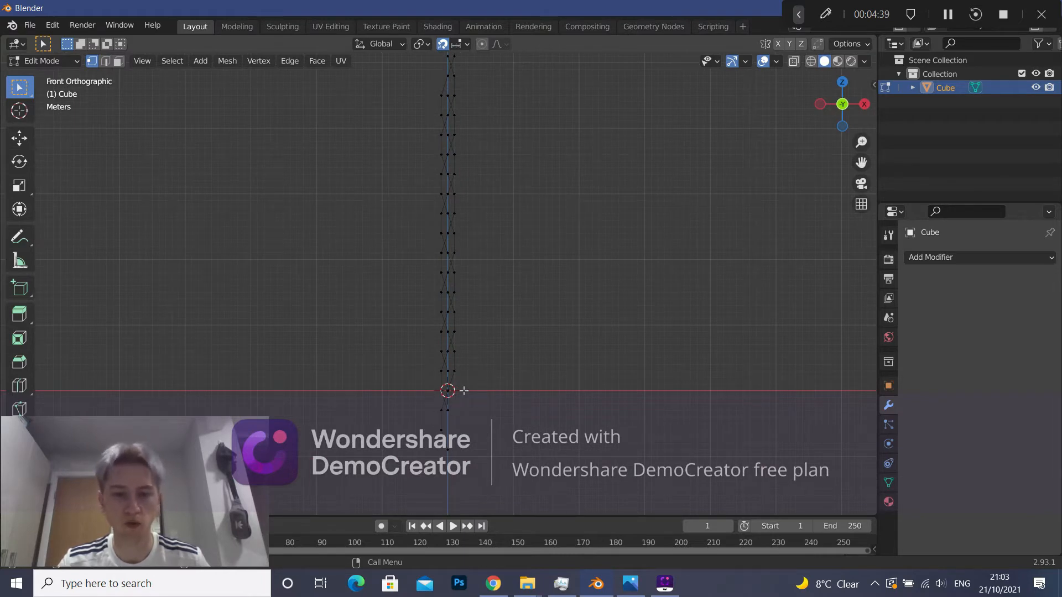
shift+middle_drag(542, 122, 548, 342)
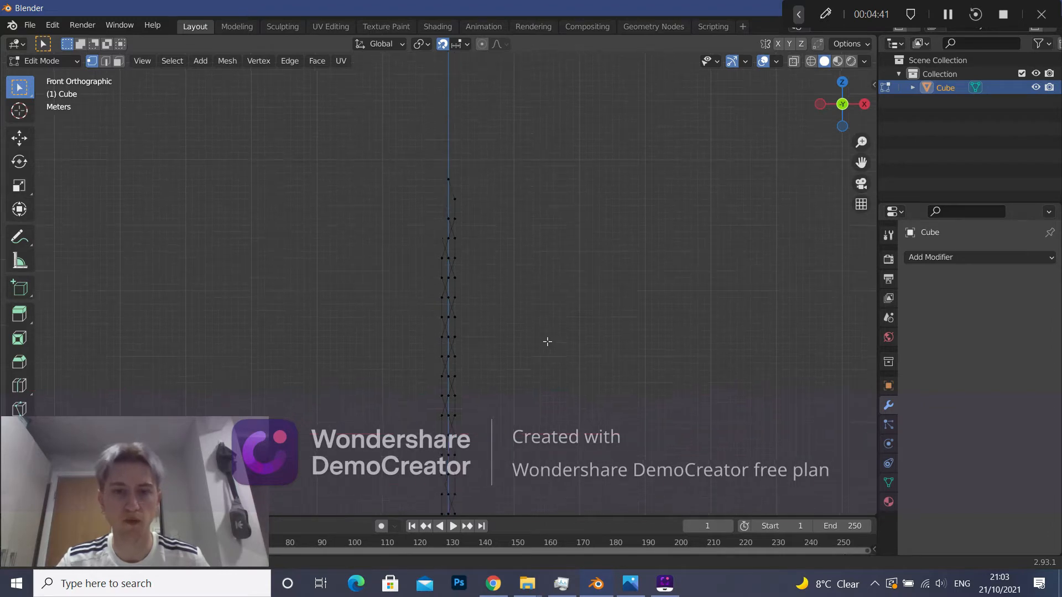
shift+middle_drag(500, 372, 498, 232)
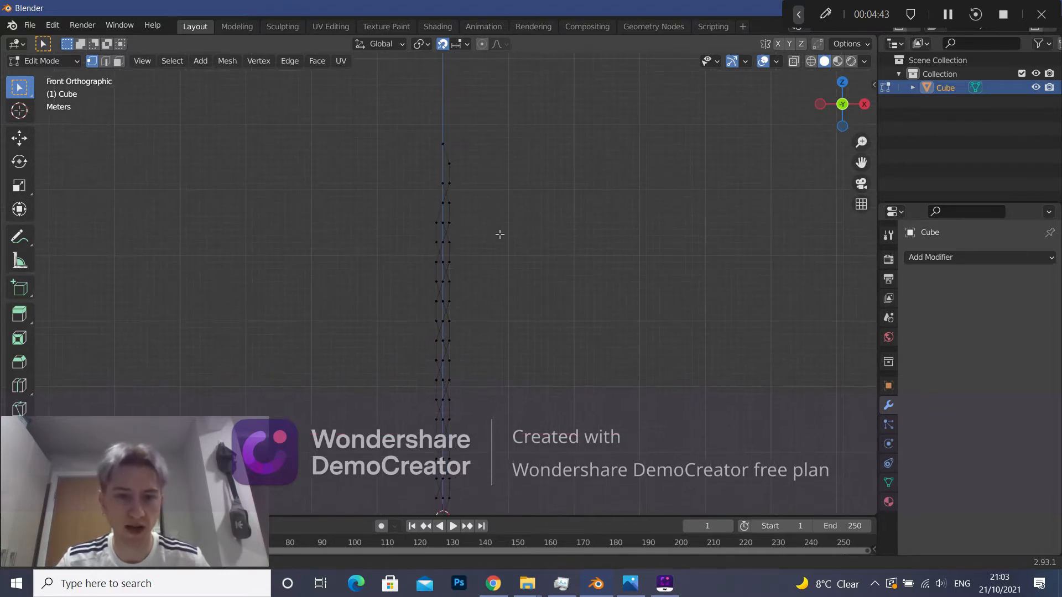
shift+middle_drag(540, 354, 536, 177)
scroll(486, 284, up, 4)
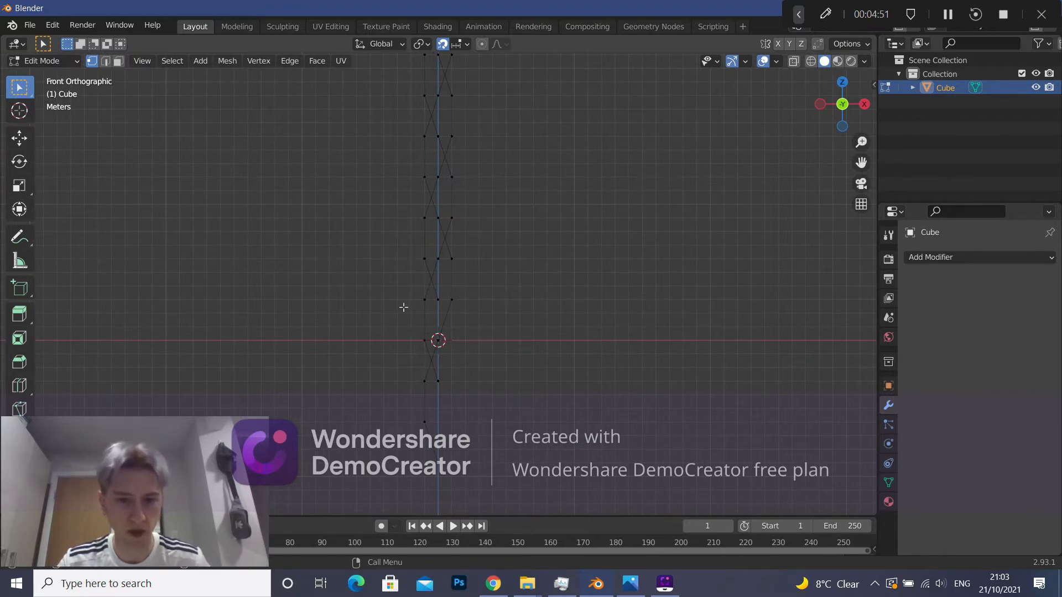
drag(402, 295, 494, 474)
right_click(443, 365)
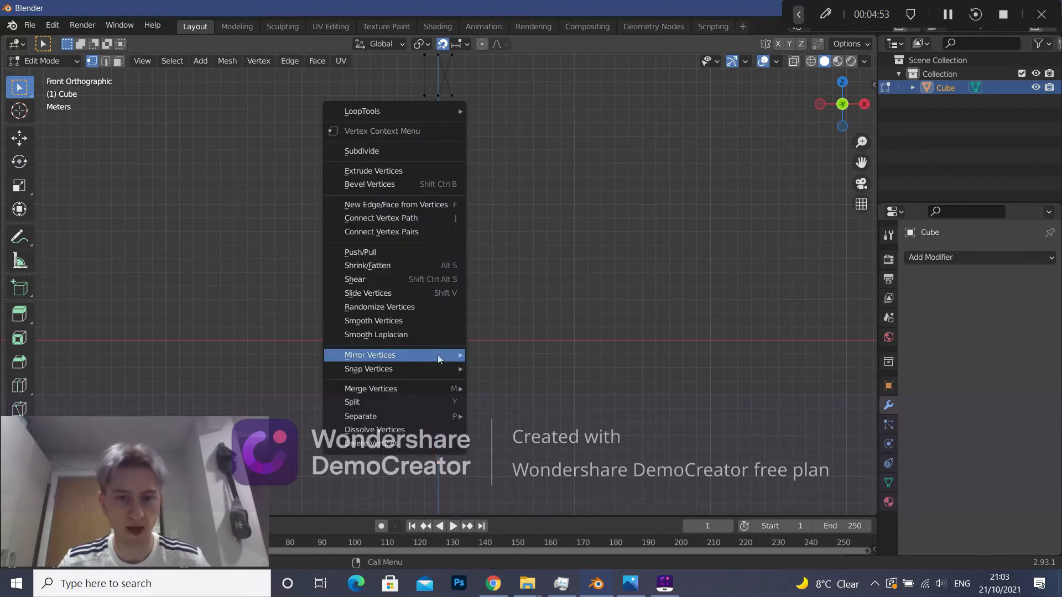
click(410, 406)
key(g)
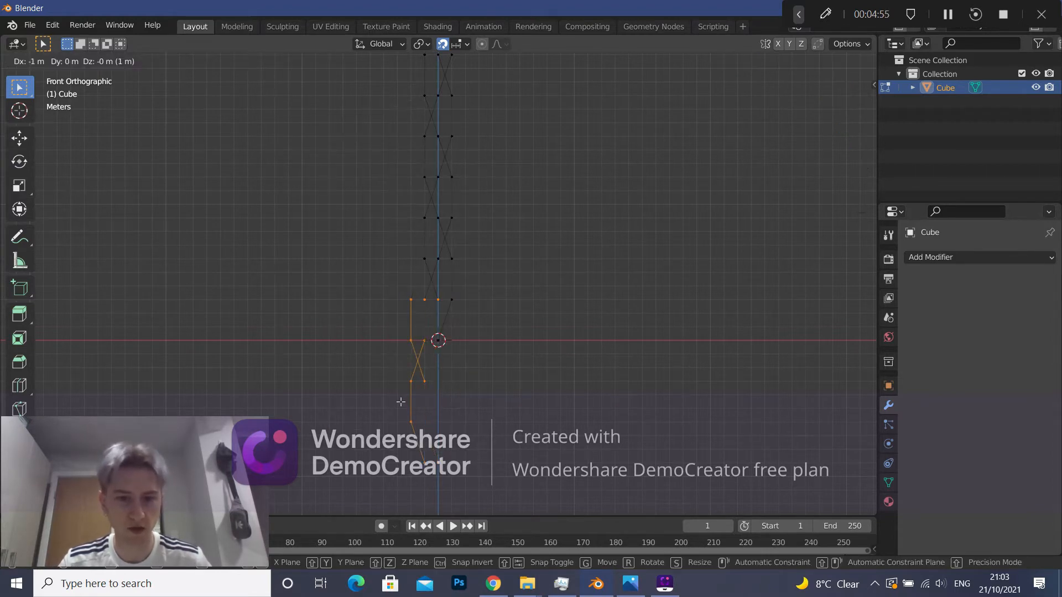
right_click(424, 403)
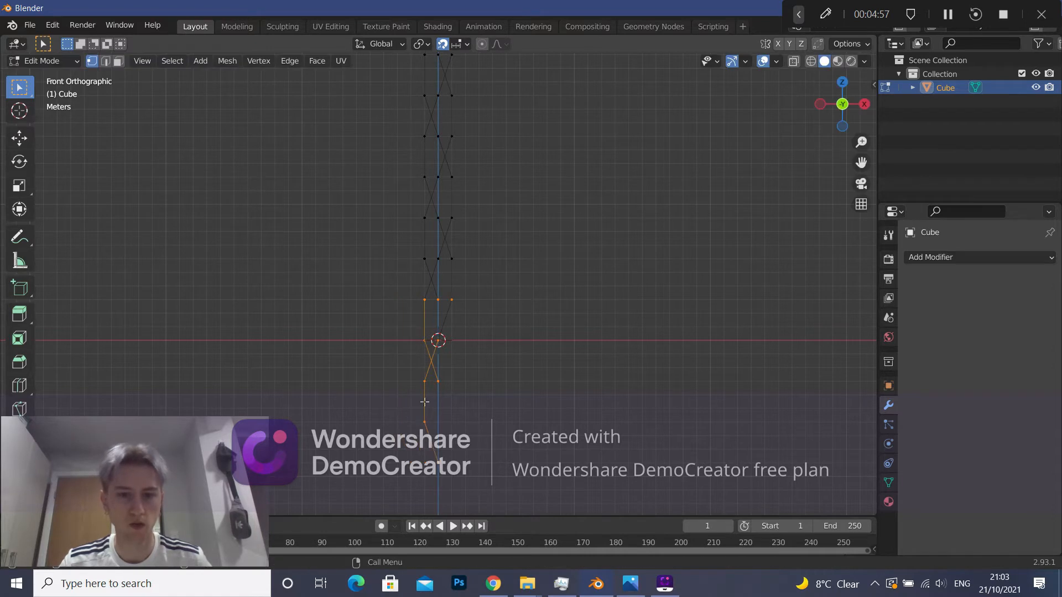
key(ctrl+z)
key(ctrl+z)
Split the bottom section of the strand around the origin from the rest of the mesh.
drag(420, 298, 487, 475)
right_click(427, 314)
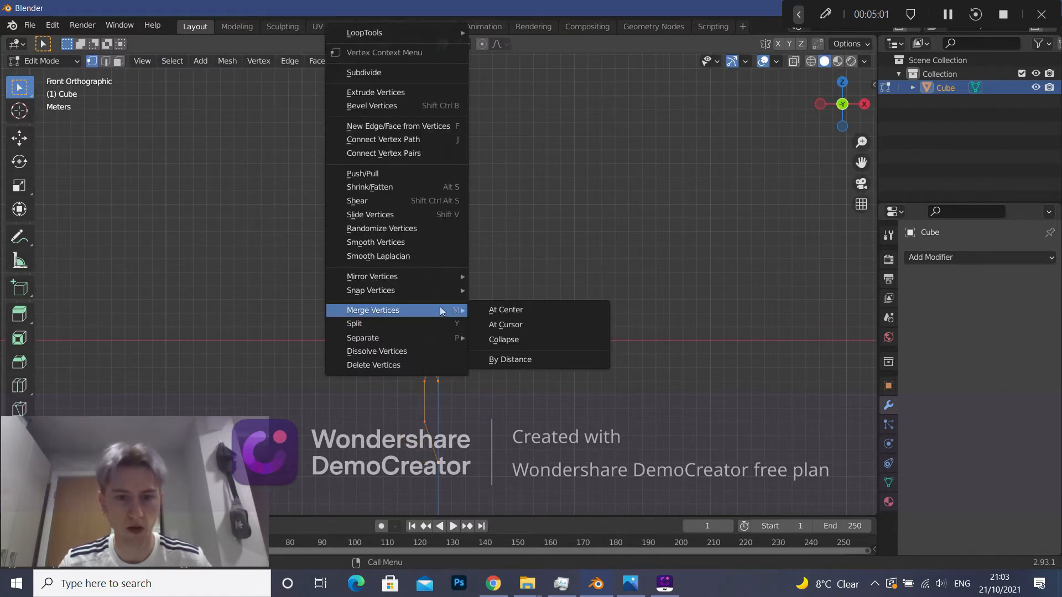
click(429, 322)
key(g)
right_click(437, 325)
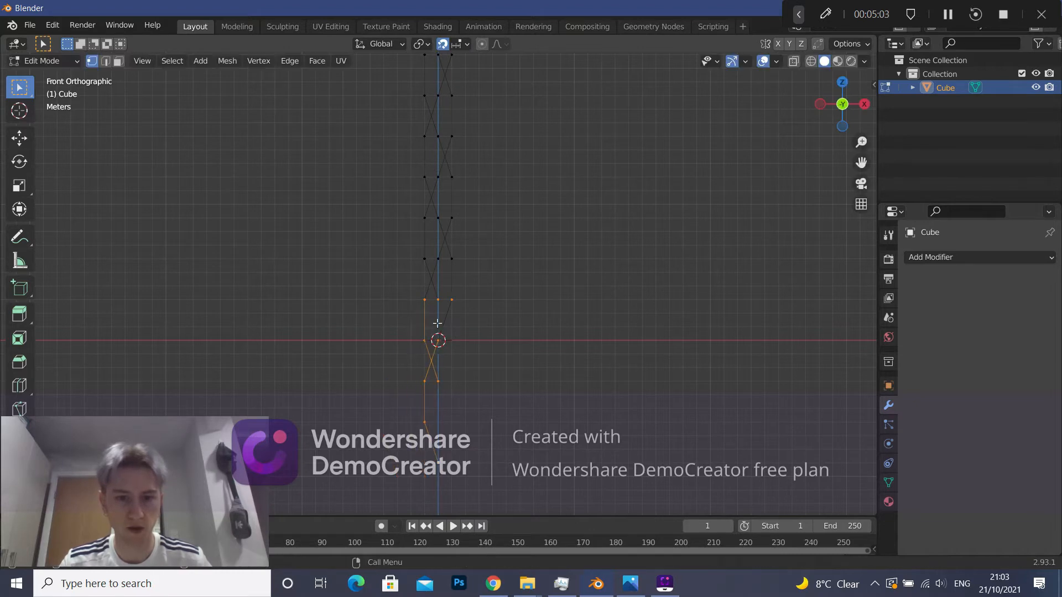
Add the adjoining diagonal edge above the origin to the bottom section, split it off too, and move the section beside the strand.
key(2)
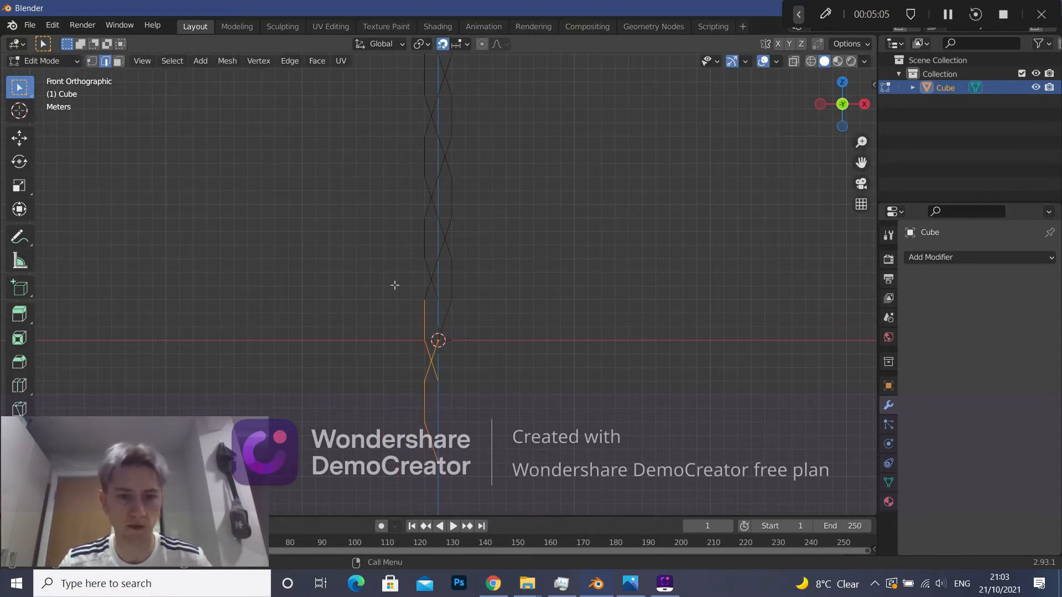
shift+click(445, 318)
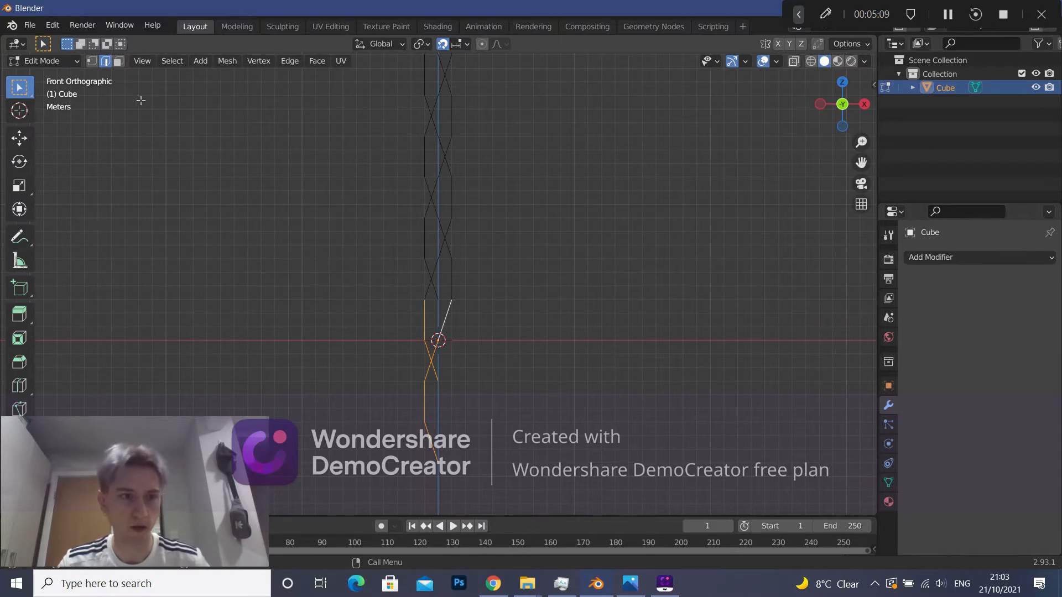
key(g)
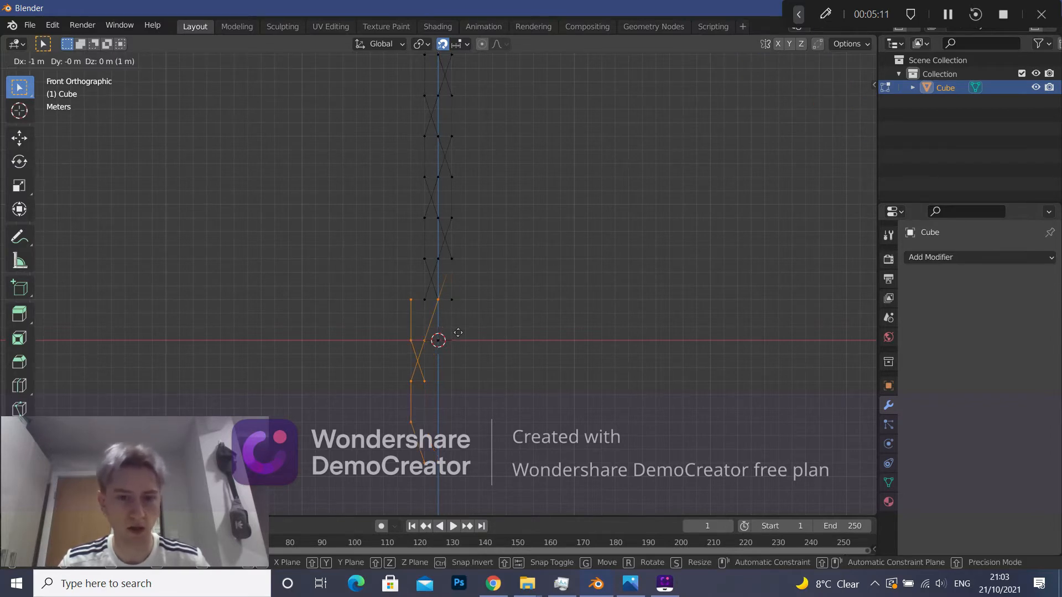
right_click(484, 335)
right_click(443, 321)
key(g)
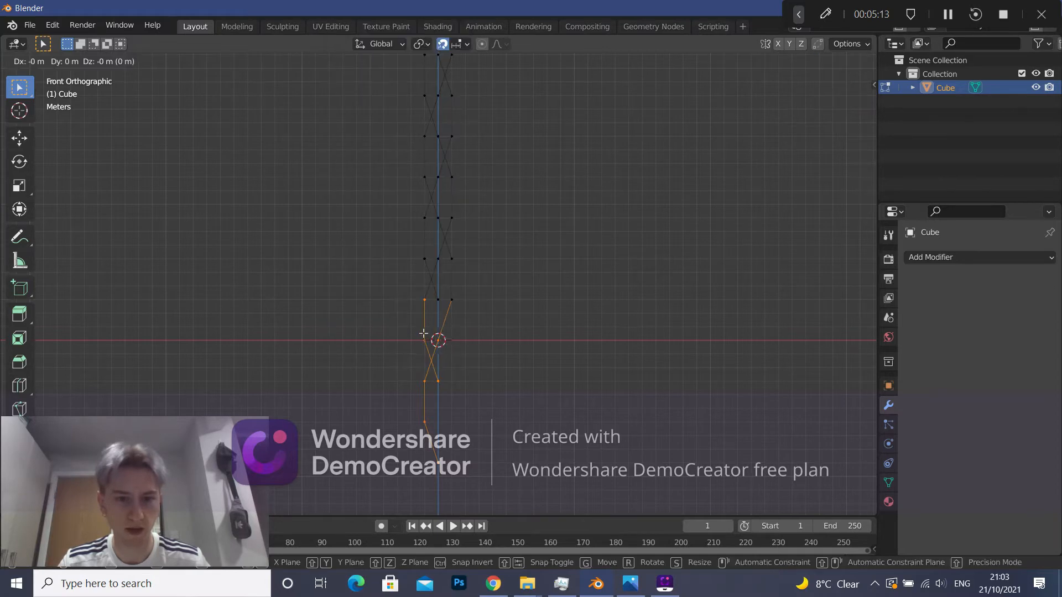
click(524, 122)
Move the split section -5 m in X and 41 m in Z onto the strand's upper end and deselect it.
shift+middle_drag(526, 121, 523, 352)
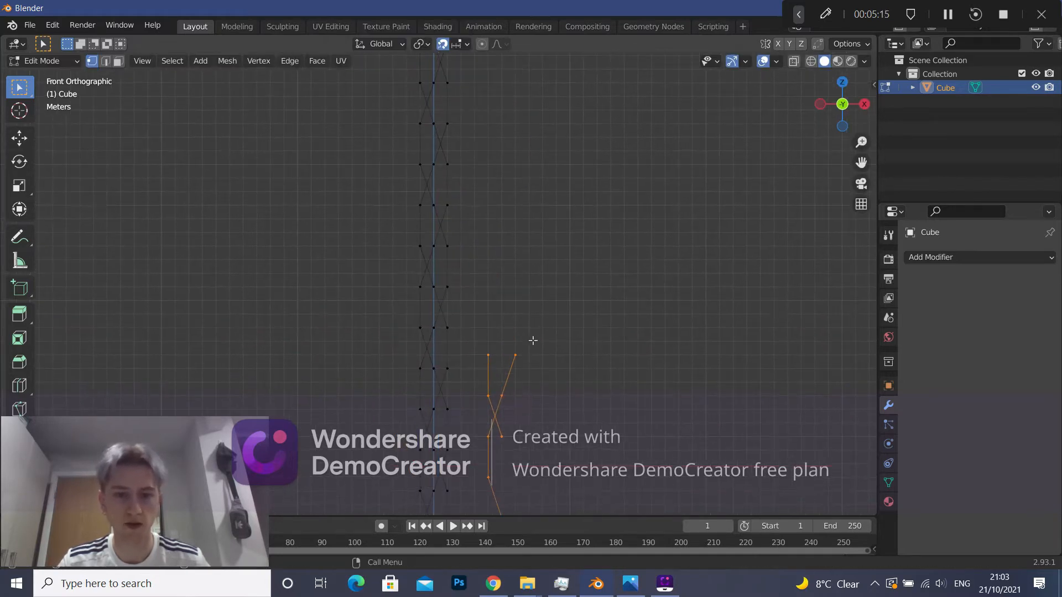
scroll(531, 338, down, 5)
shift+middle_drag(518, 308, 534, 419)
key(g)
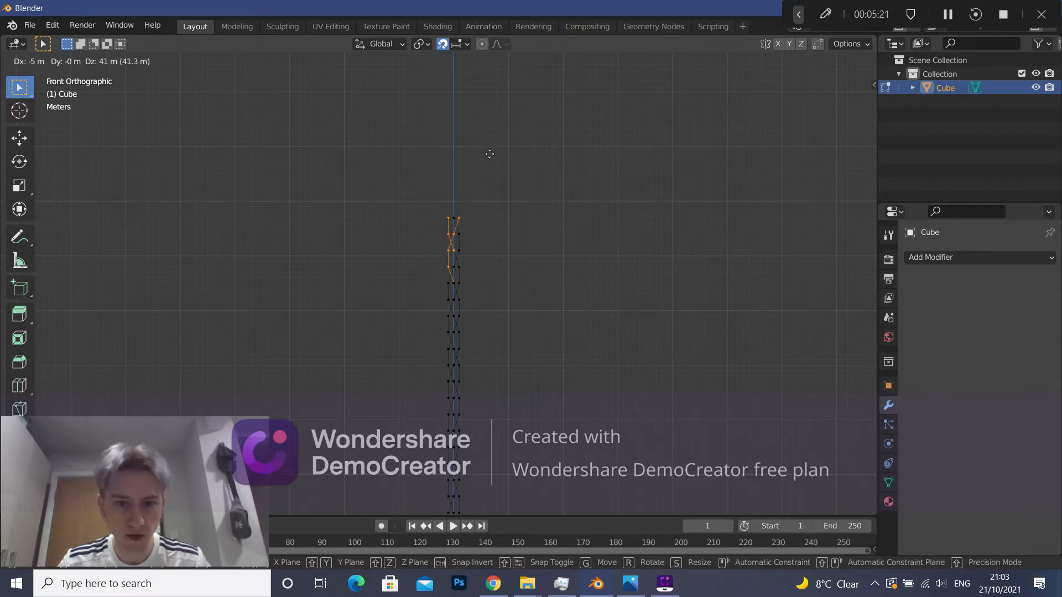
click(490, 154)
click(533, 244)
Review the snap target options and examine the extended strand from an angle and from the front.
scroll(459, 290, up, 3)
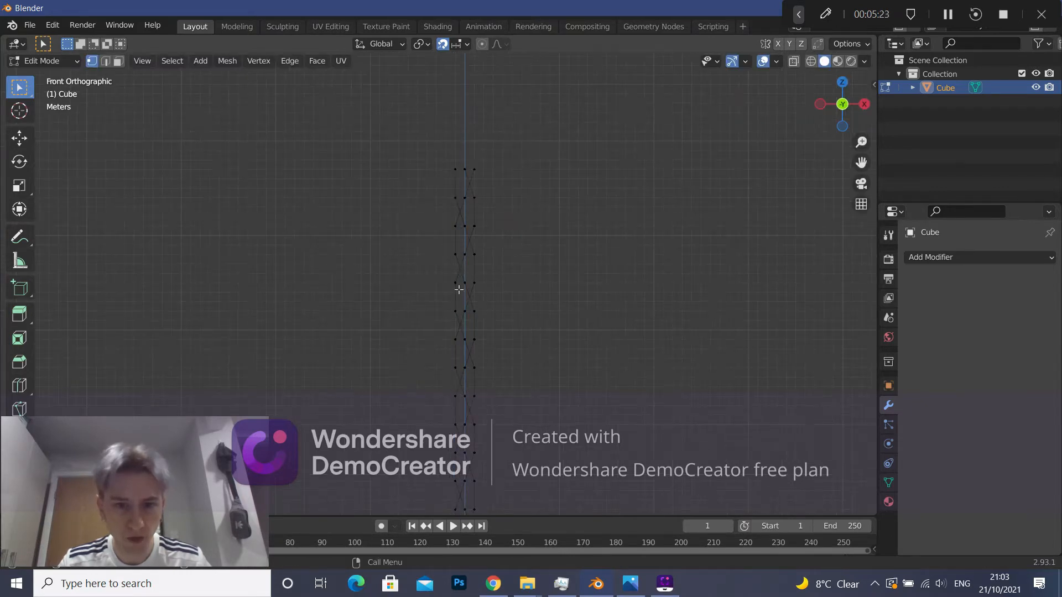
click(444, 45)
click(467, 46)
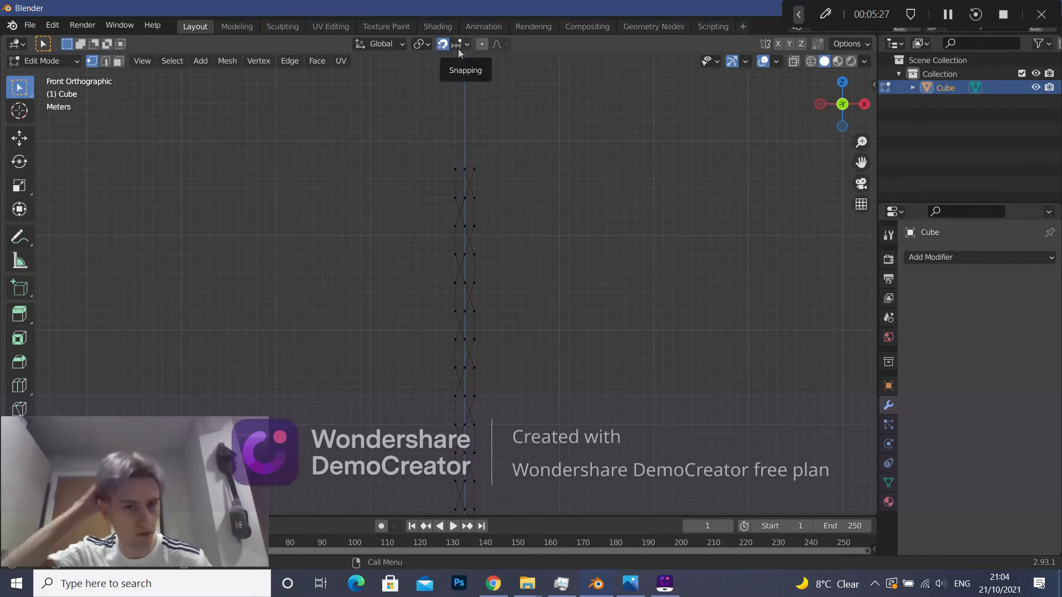
click(459, 45)
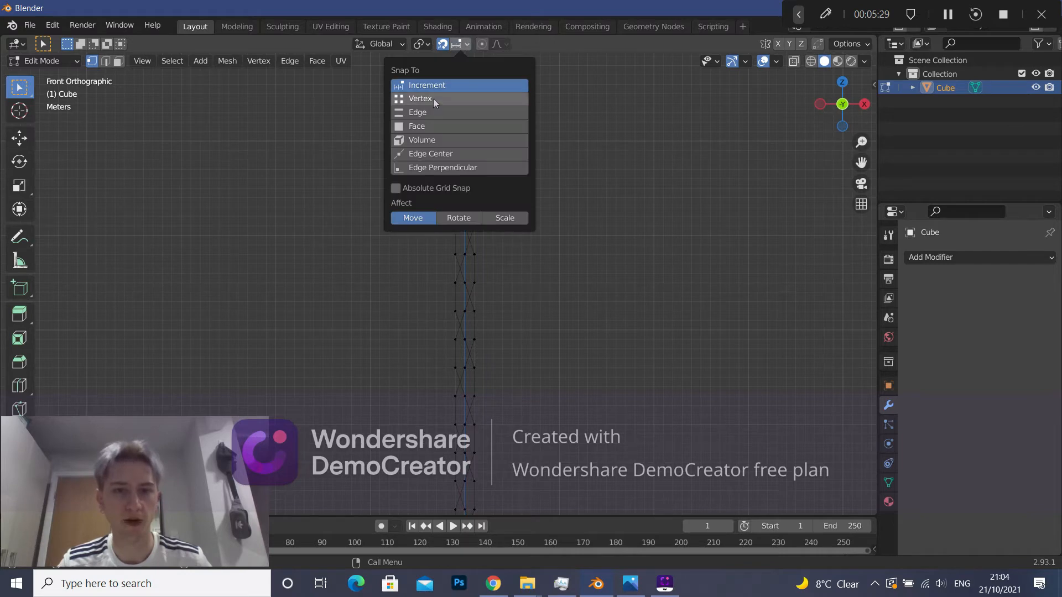
middle_drag(495, 230, 534, 230)
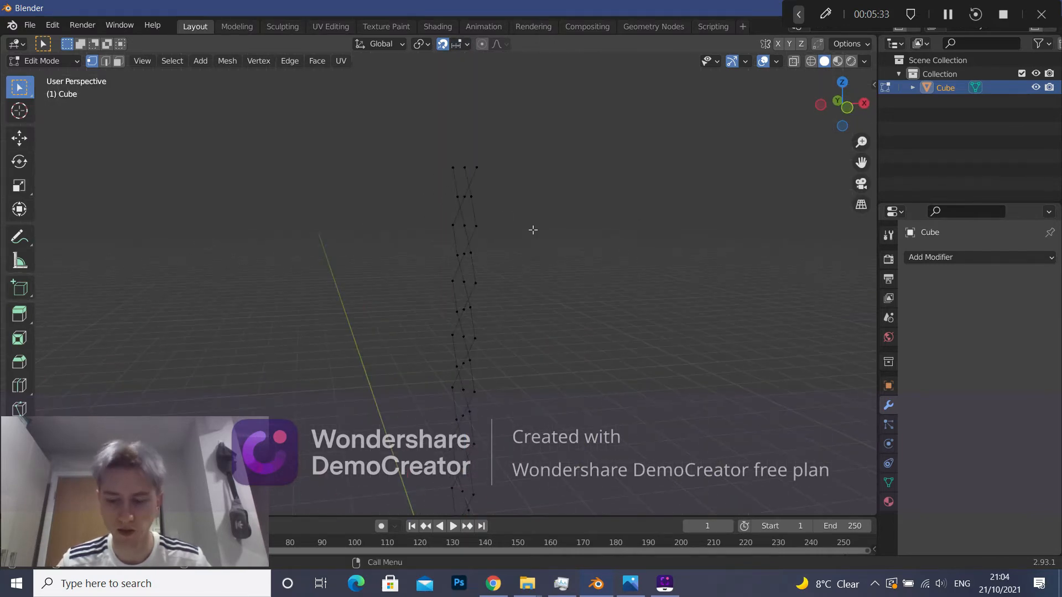
key(KP_1)
scroll(522, 265, down, 3)
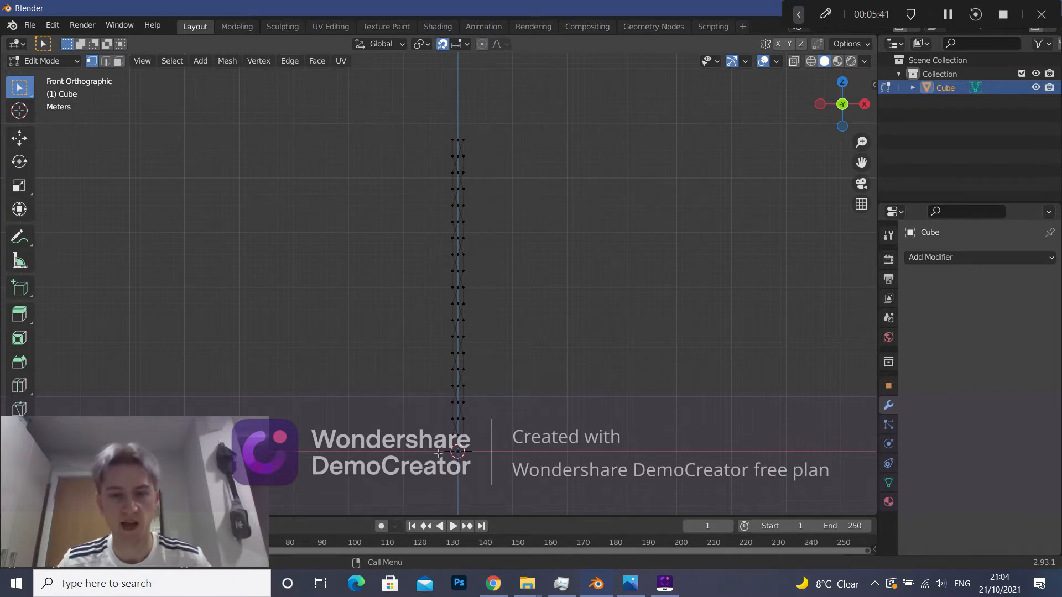
Merge all of the strand's overlapping vertices by distance and clear the selection.
key(a)
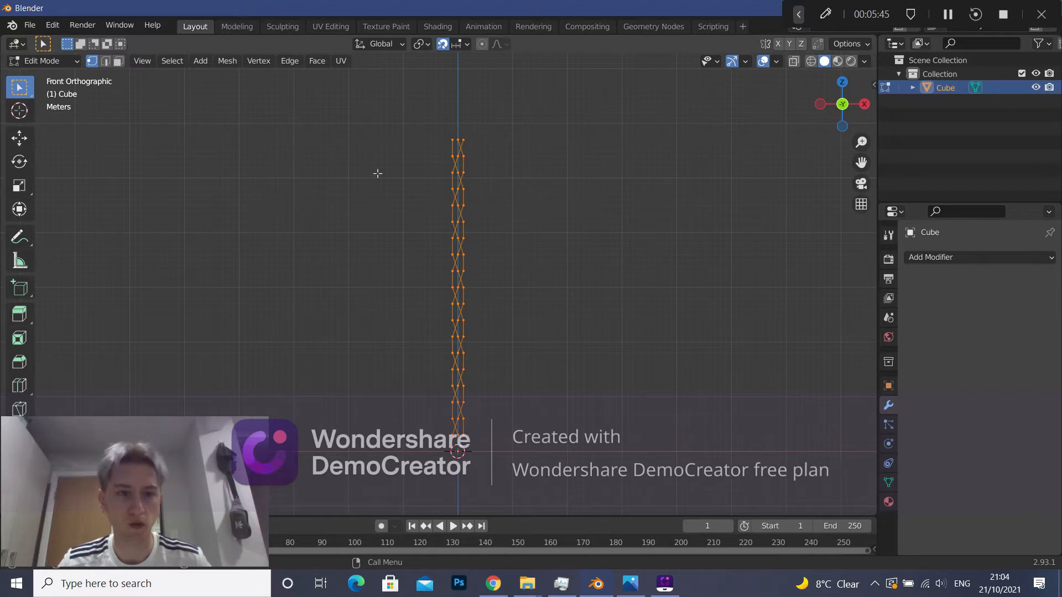
click(227, 61)
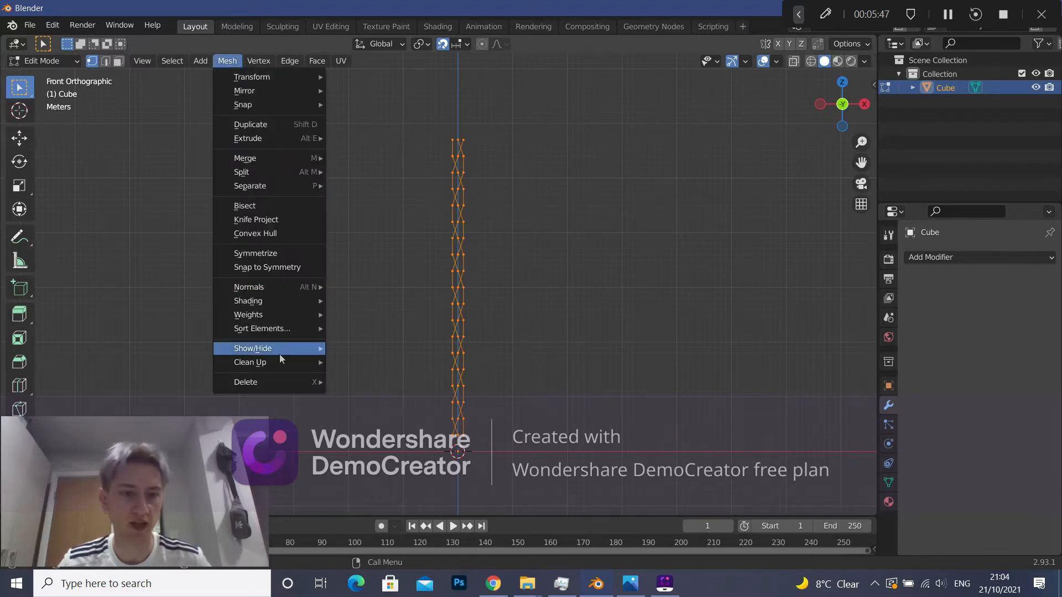
mouse_move(276, 364)
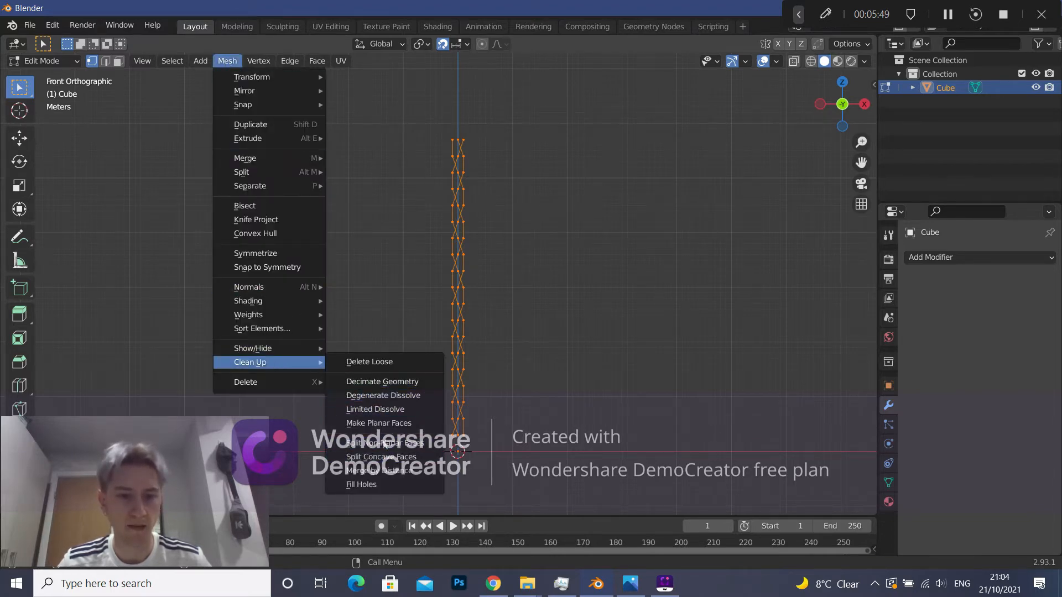
click(382, 471)
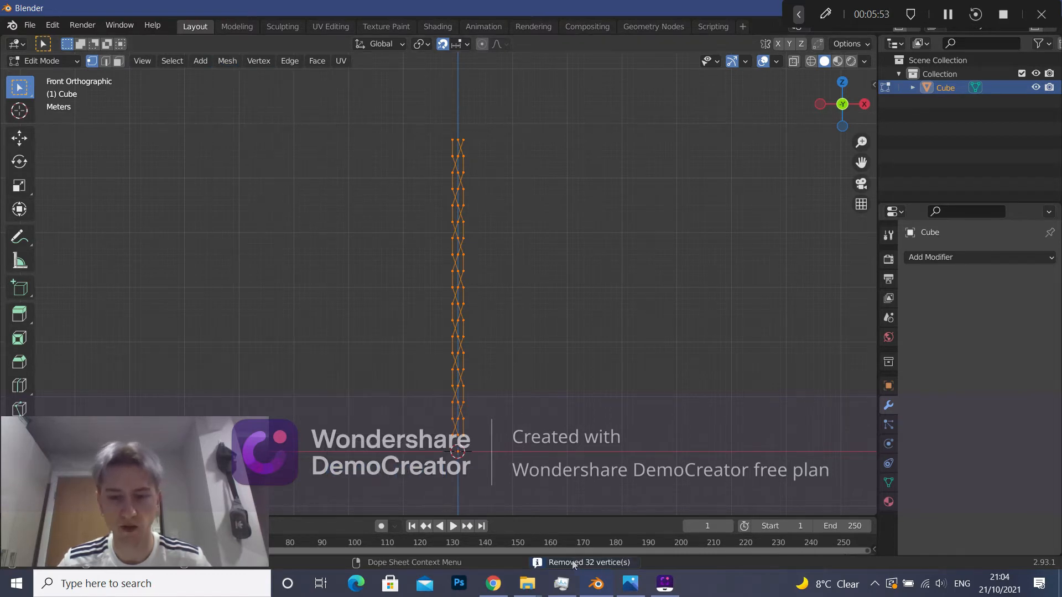
click(530, 343)
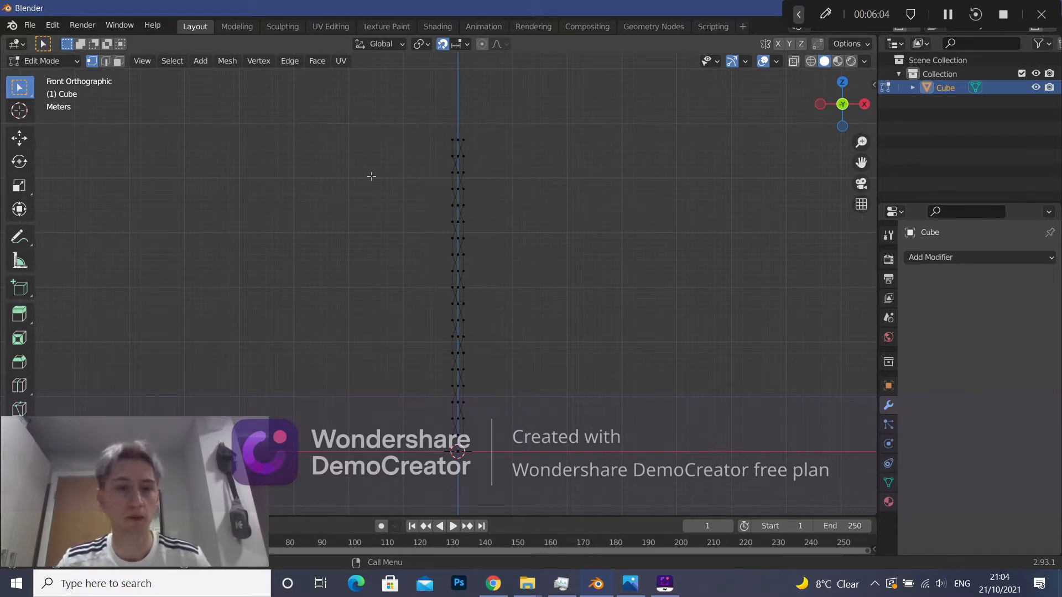
Return to Object Mode and convert the strand mesh to a curve.
click(43, 61)
click(34, 75)
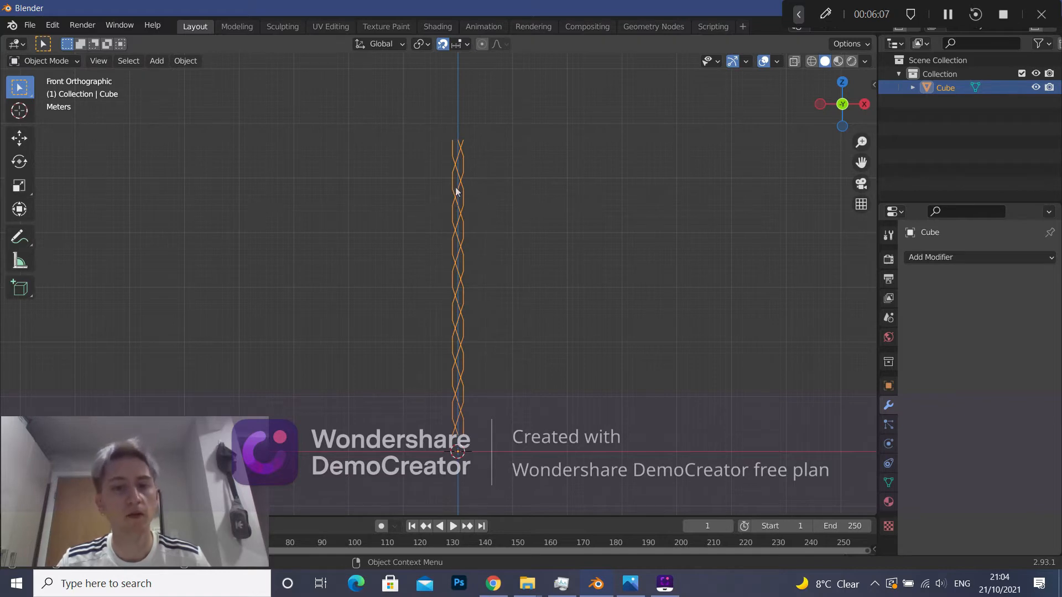
right_click(451, 191)
mouse_move(441, 94)
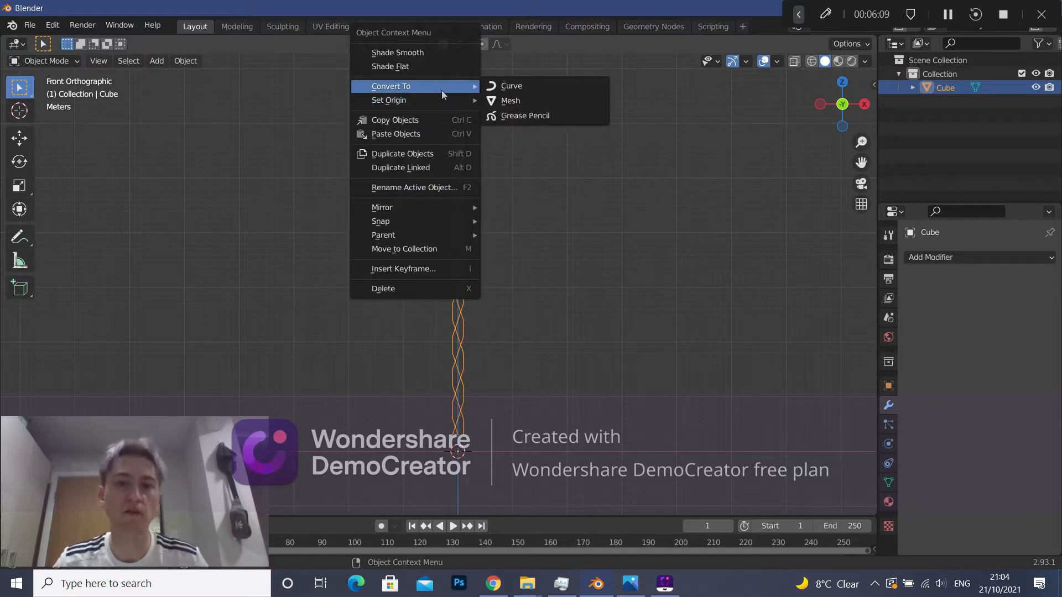
click(504, 87)
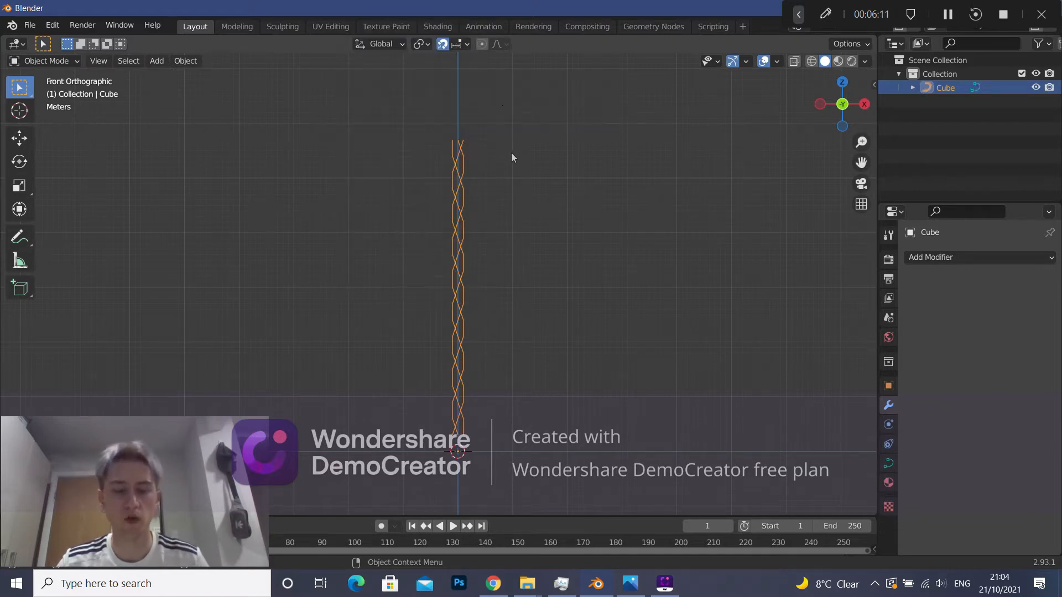
Give the braided curve a round bevel with a depth of about 0.68 m and check it from an angle and the front.
click(889, 465)
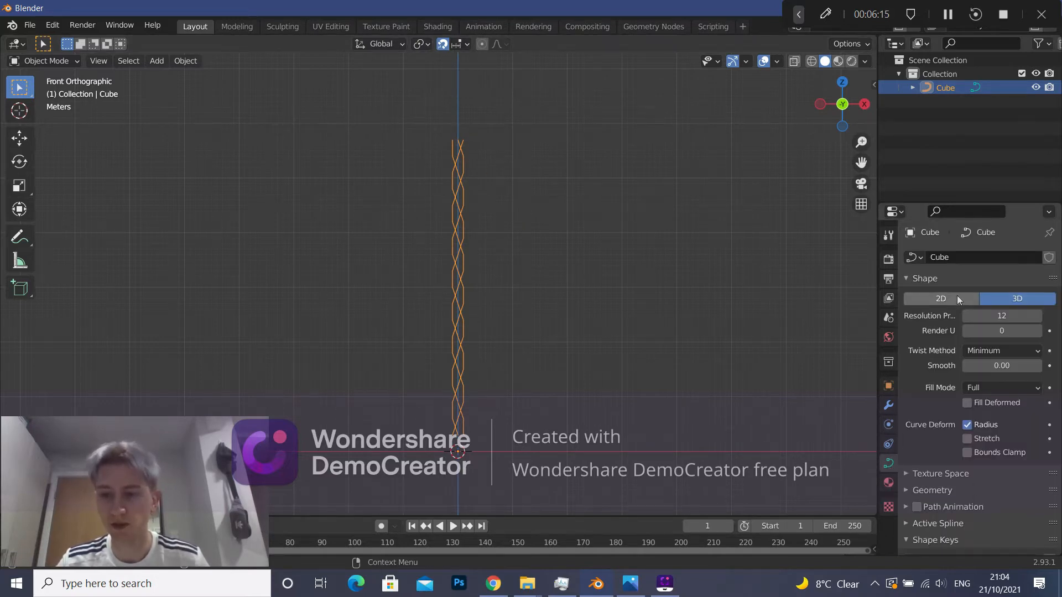
scroll(963, 301, down, 1)
click(932, 469)
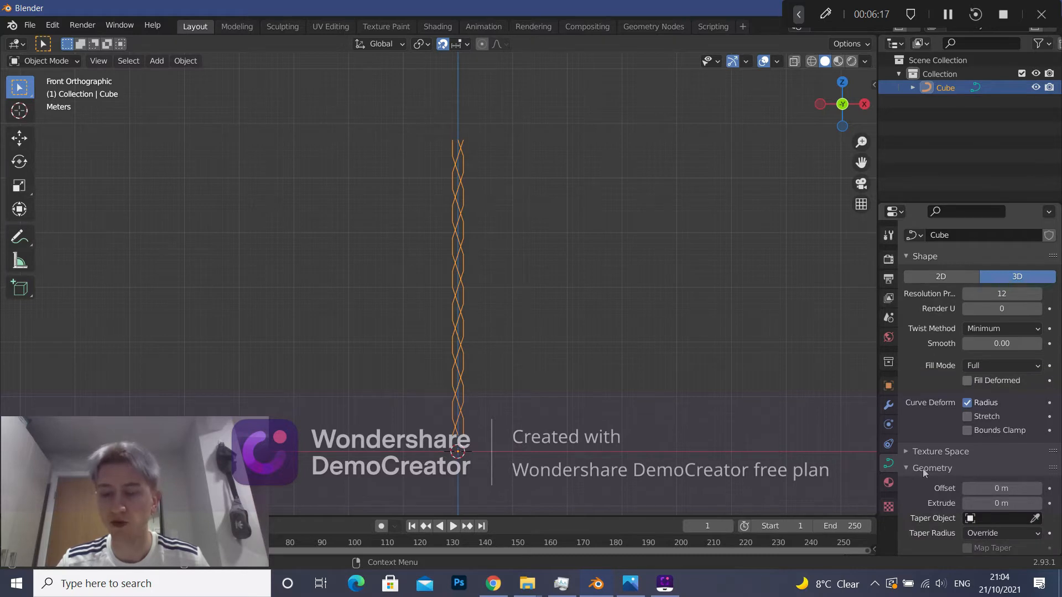
scroll(922, 472, down, 2)
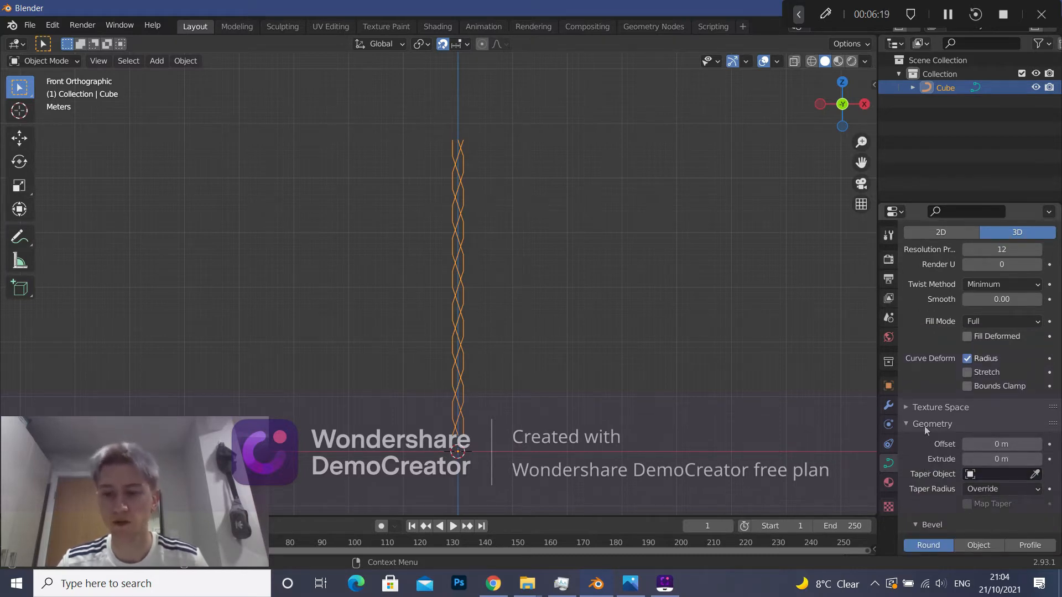
scroll(945, 433, down, 4)
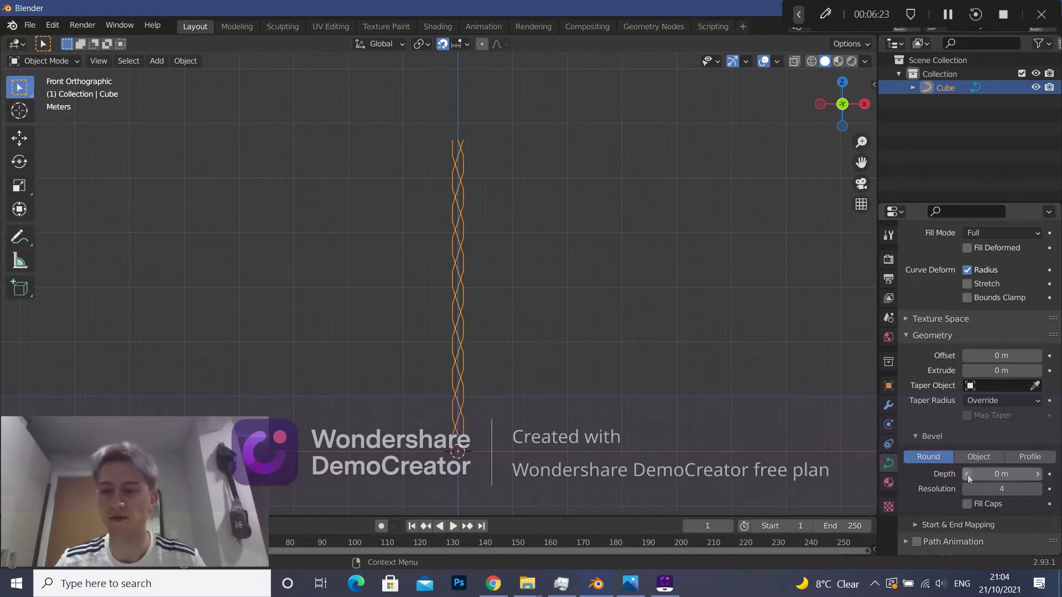
mouse_move(999, 474)
mouse_down()
mouse_move(1040, 474)
mouse_move(998, 475)
mouse_move(1008, 475)
mouse_up()
scroll(523, 288, up, 3)
scroll(525, 288, up, 1)
middle_drag(775, 337, 491, 264)
key(KP_1)
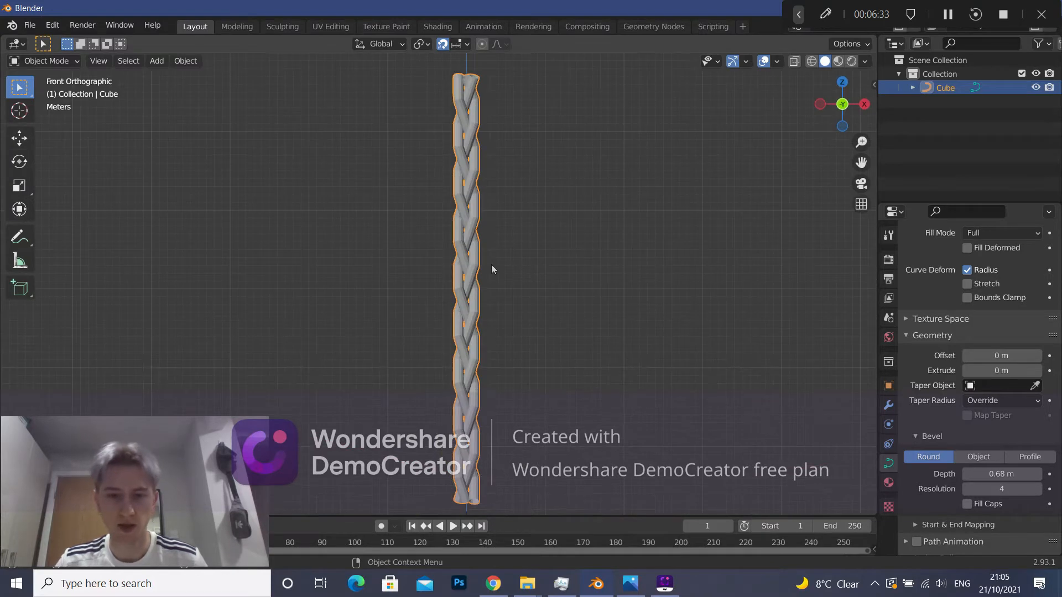
Fine-tune the round bevel depth of the braided curve to 0.6 m and deselect the strand.
drag(996, 474, 1000, 474)
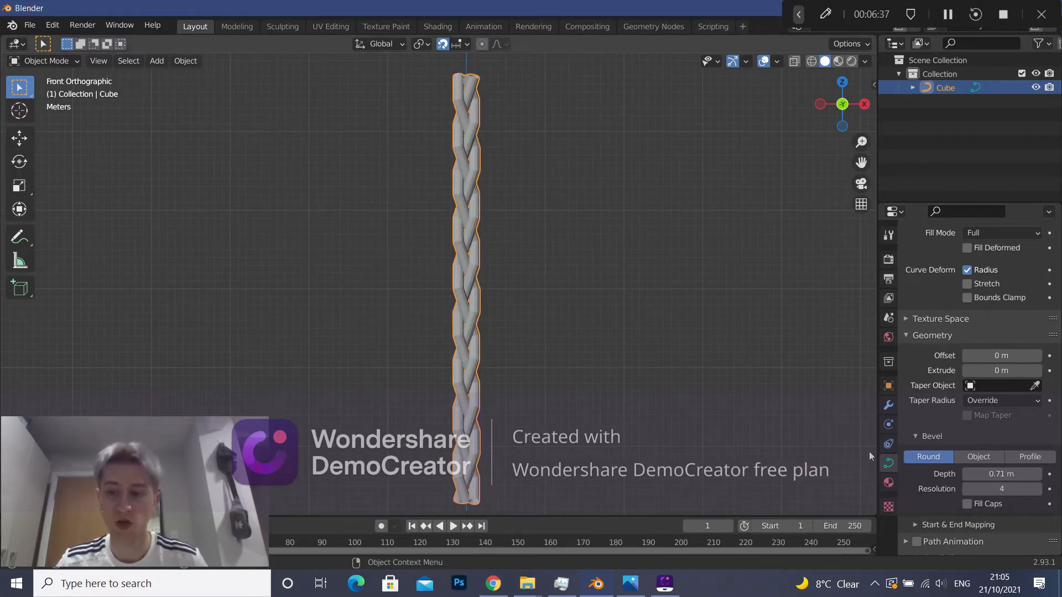
mouse_move(576, 282)
middle_down()
mouse_move(581, 300)
mouse_move(395, 317)
mouse_move(597, 288)
mouse_move(580, 290)
middle_up()
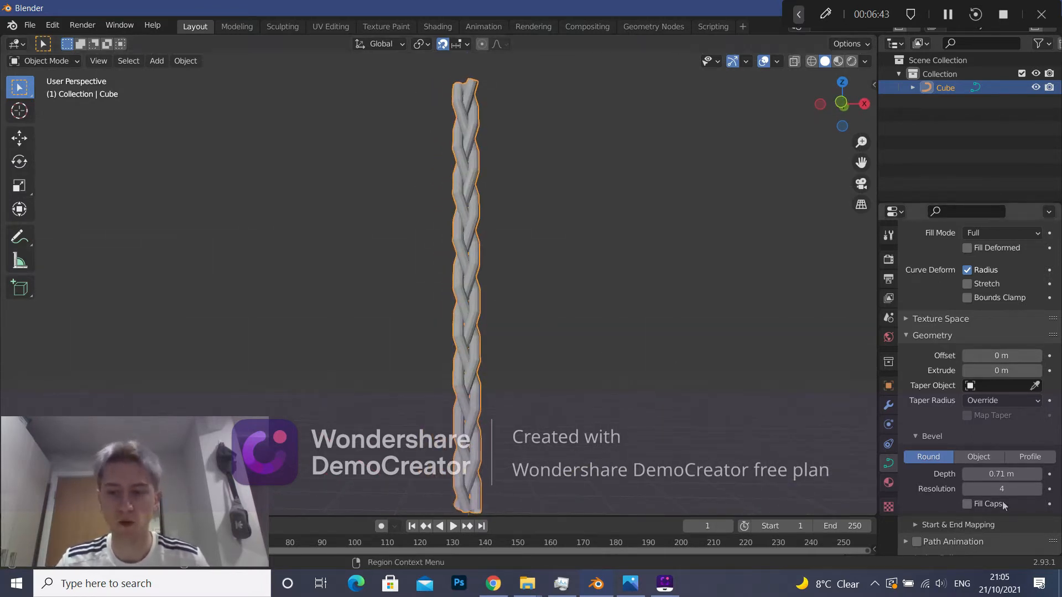
drag(1002, 474, 1001, 474)
key(KP_1)
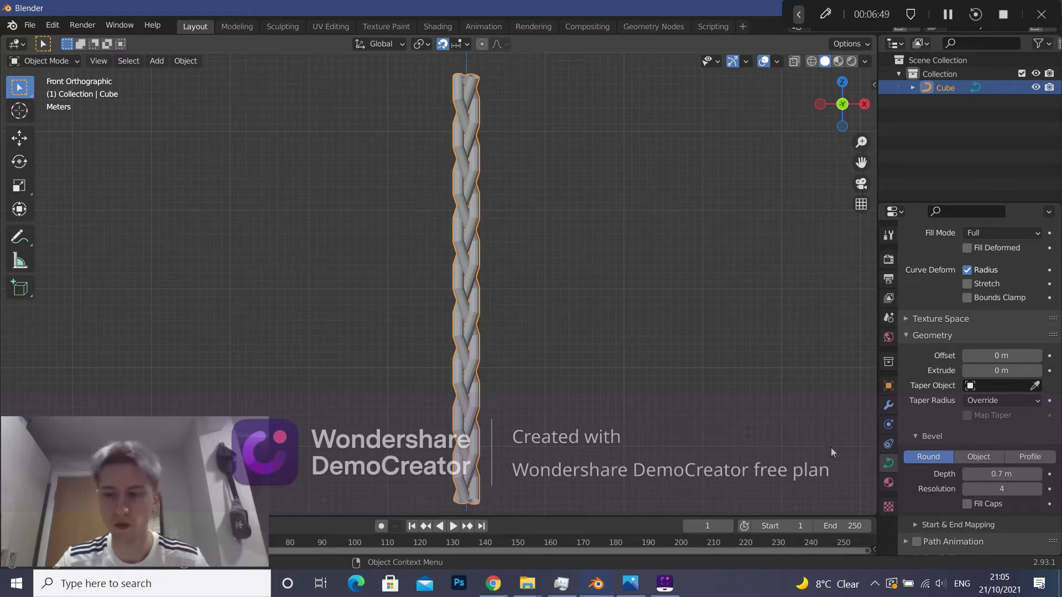
drag(996, 474, 989, 474)
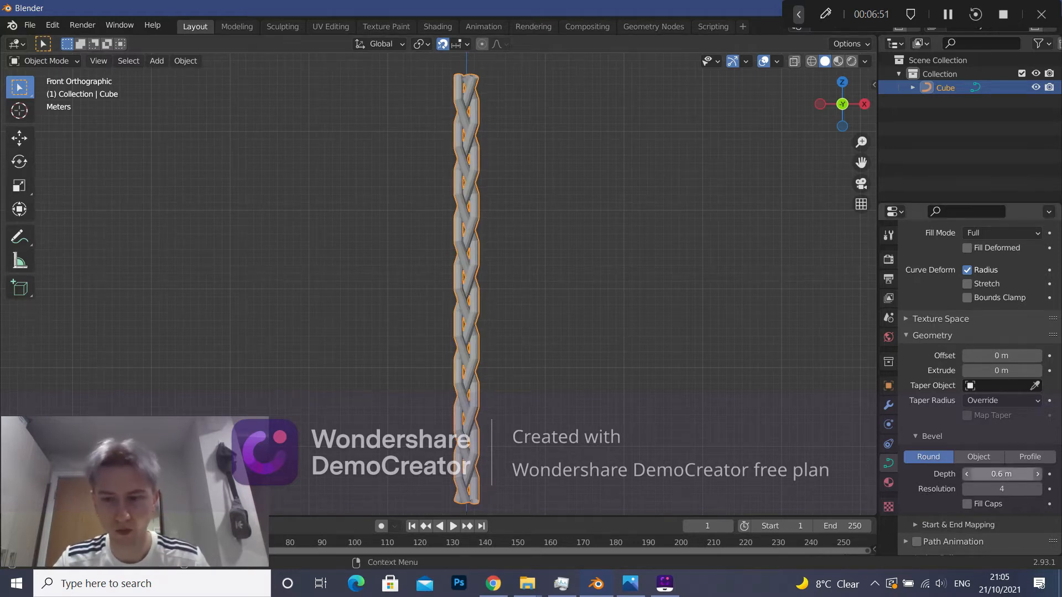
click(680, 370)
scroll(518, 241, down, 1)
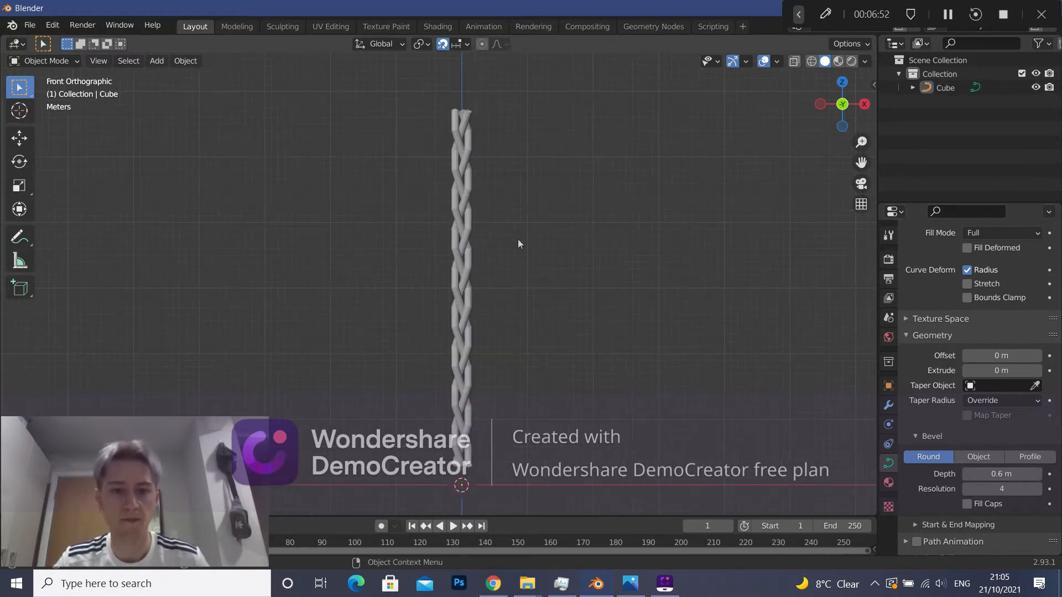
With the strand's middle top control point selected in Edit Mode, turn snapping off and enable proportional editing.
click(459, 286)
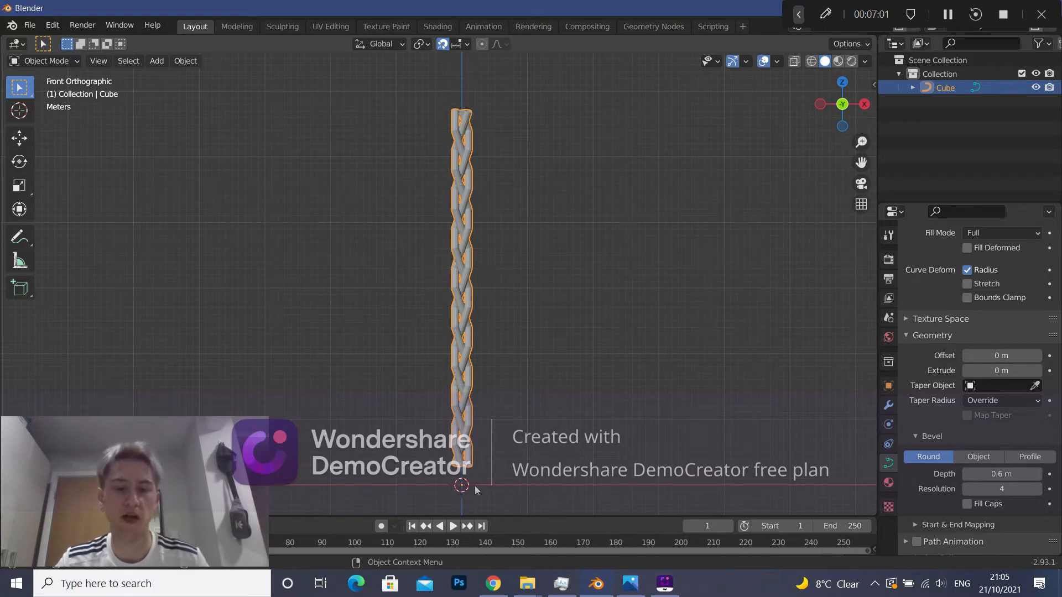
click(62, 62)
click(40, 89)
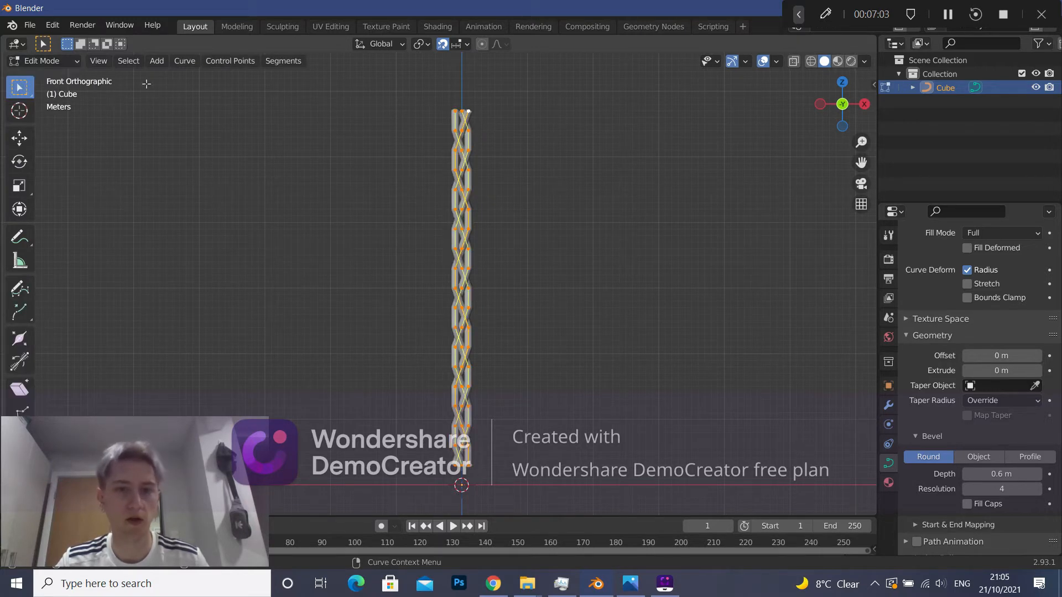
click(506, 106)
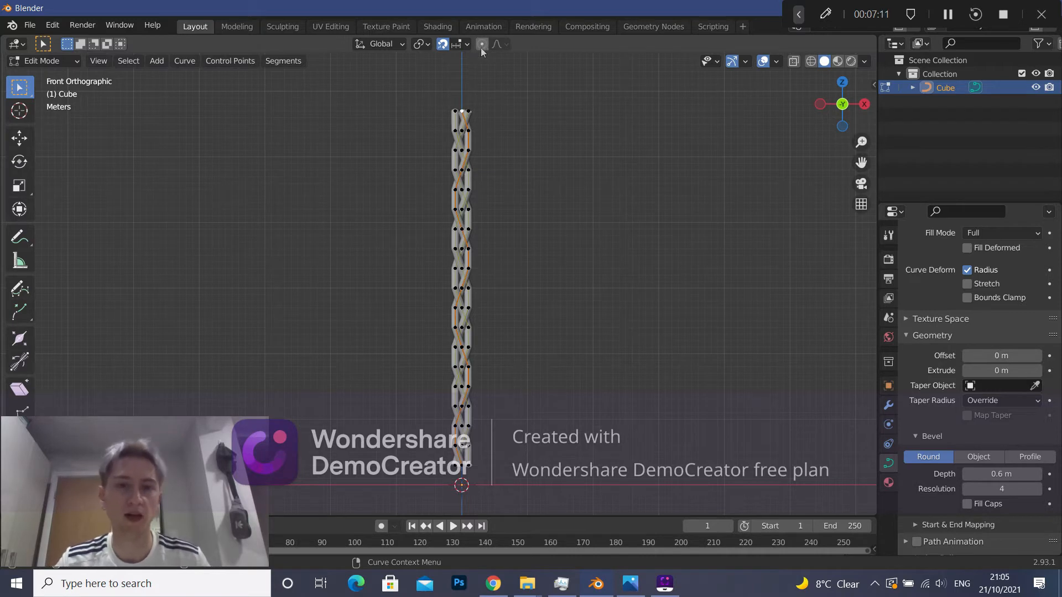
click(443, 44)
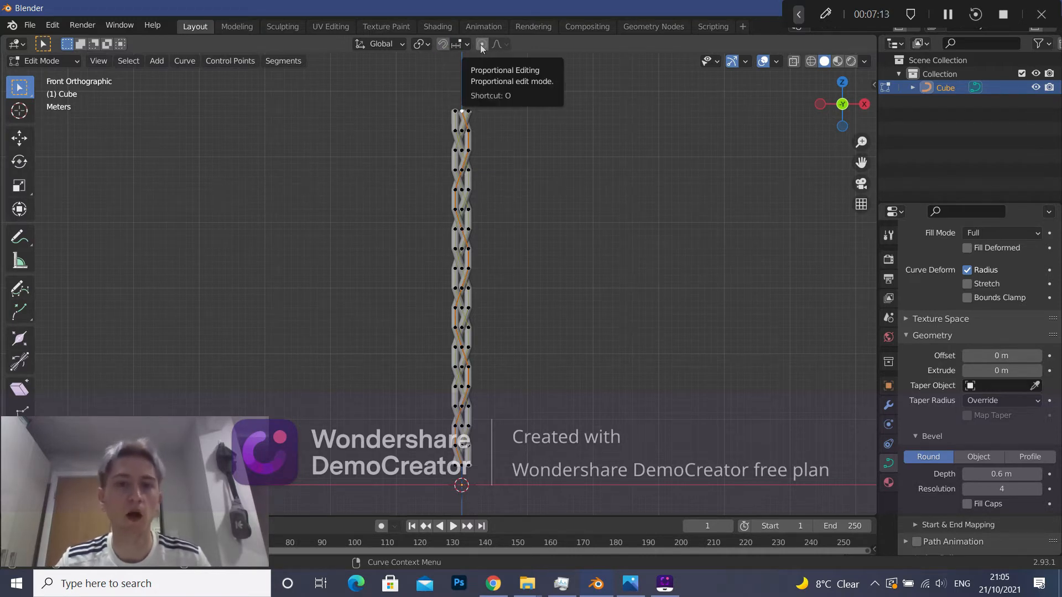
click(481, 44)
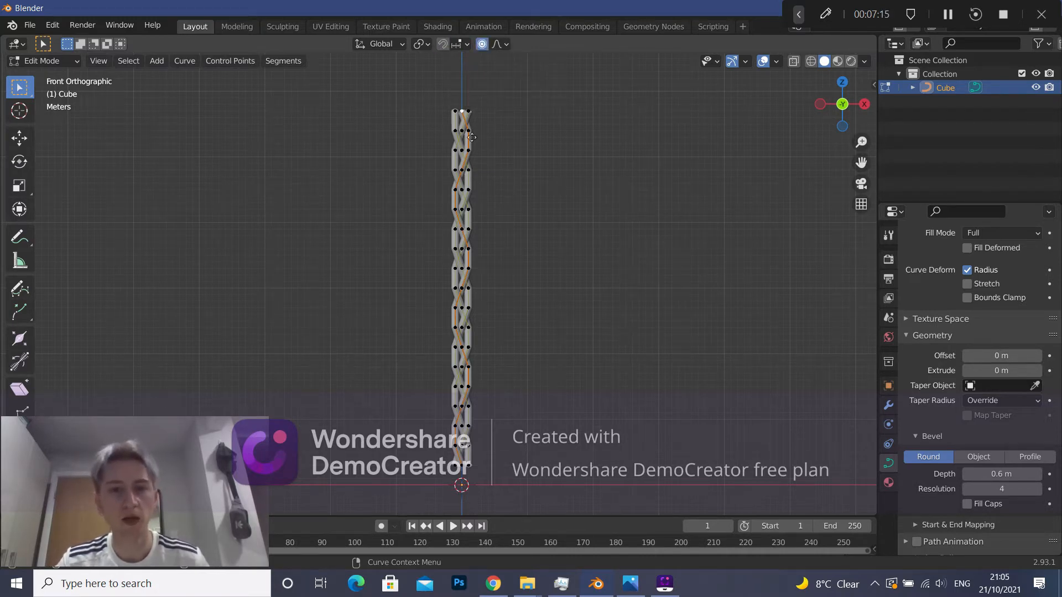
key(g)
scroll(471, 137, down, 14)
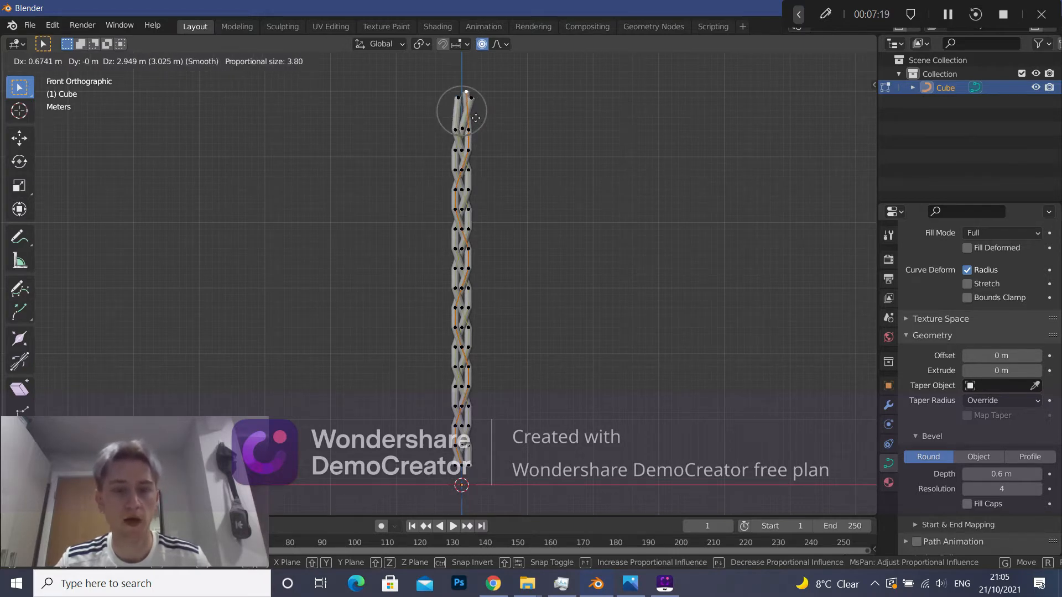
key(Escape)
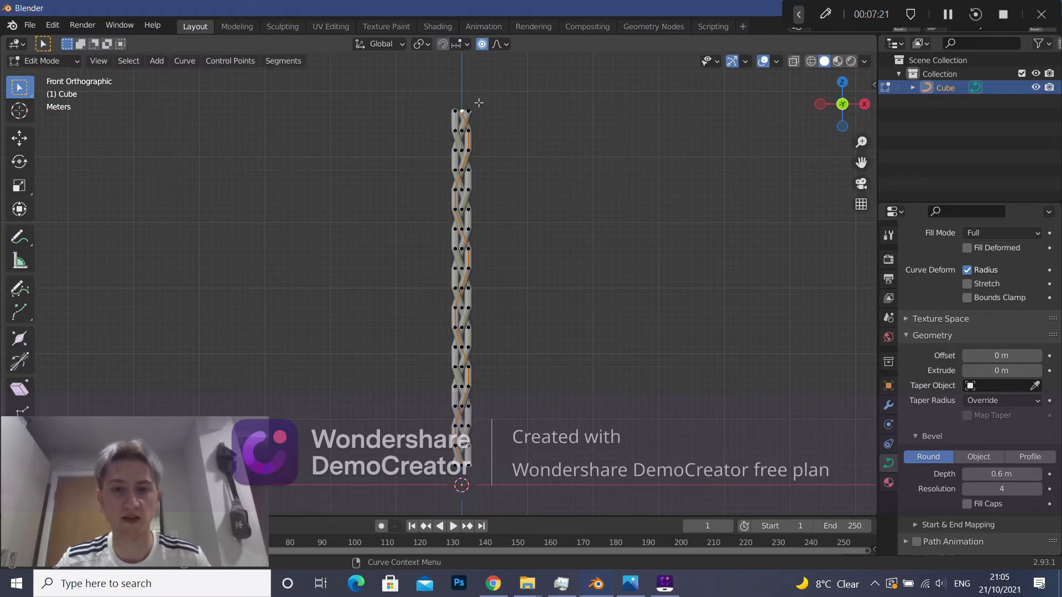
Widen the strand's upper part along global X to more than three times its width, using a smooth proportional size of about 49.8.
key(g)
scroll(479, 103, down, 19)
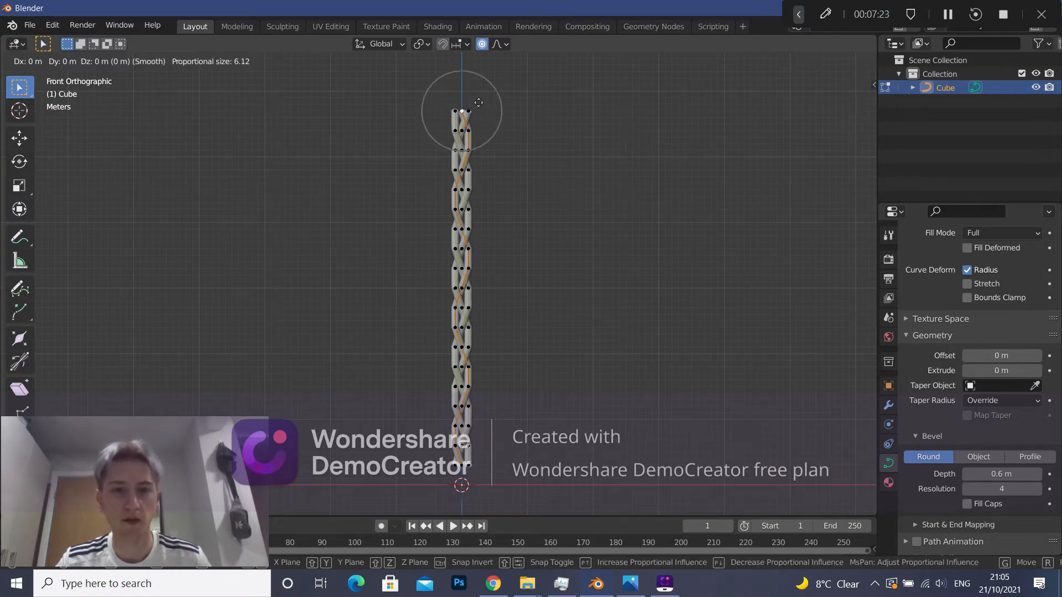
key(x)
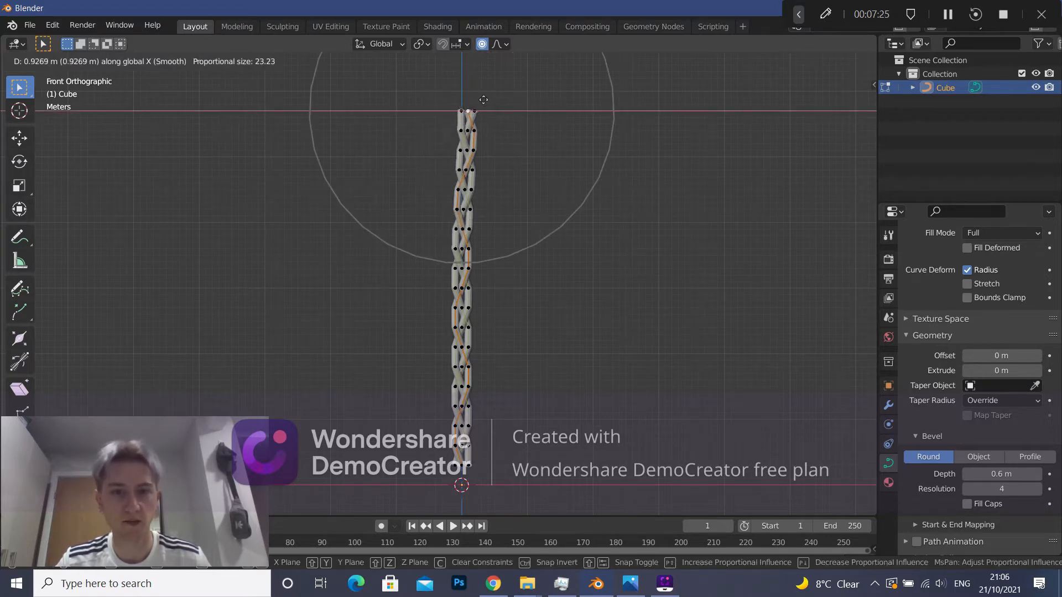
key(x)
key(s)
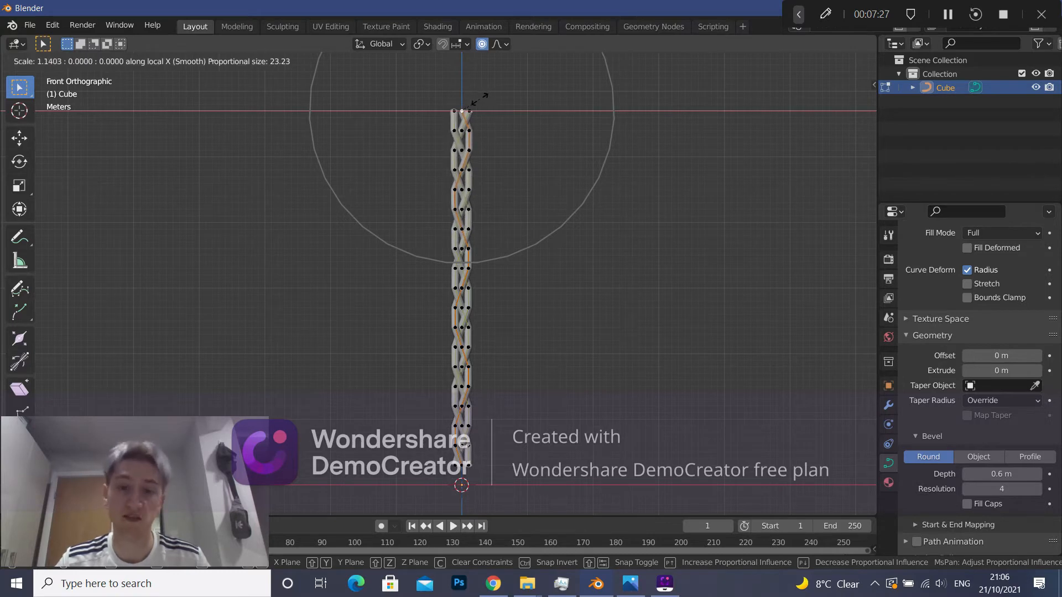
key(x)
key(x)
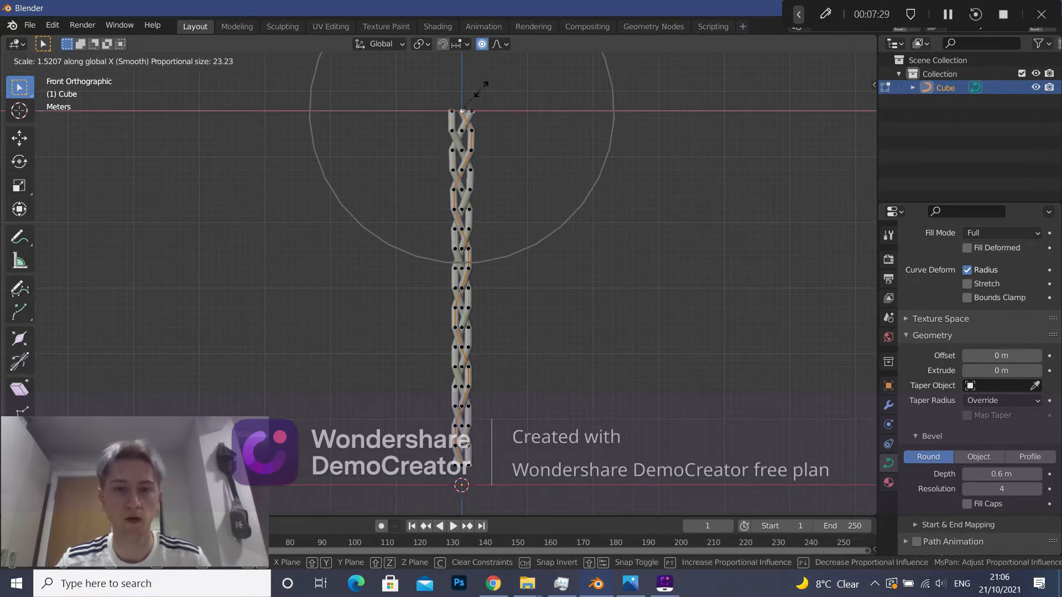
scroll(512, 80, down, 2)
scroll(515, 79, down, 3)
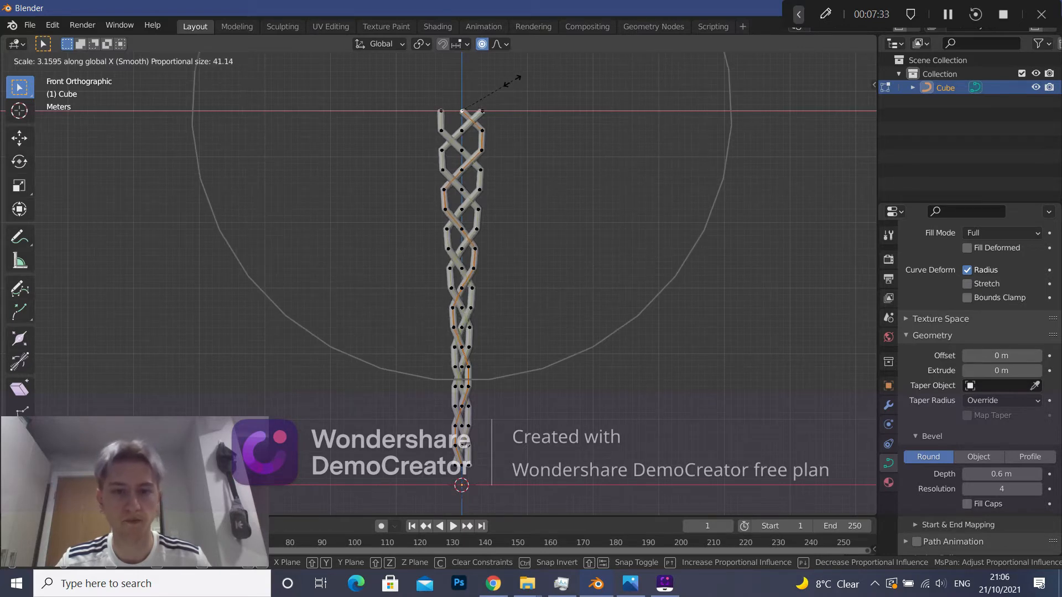
scroll(509, 82, down, 3)
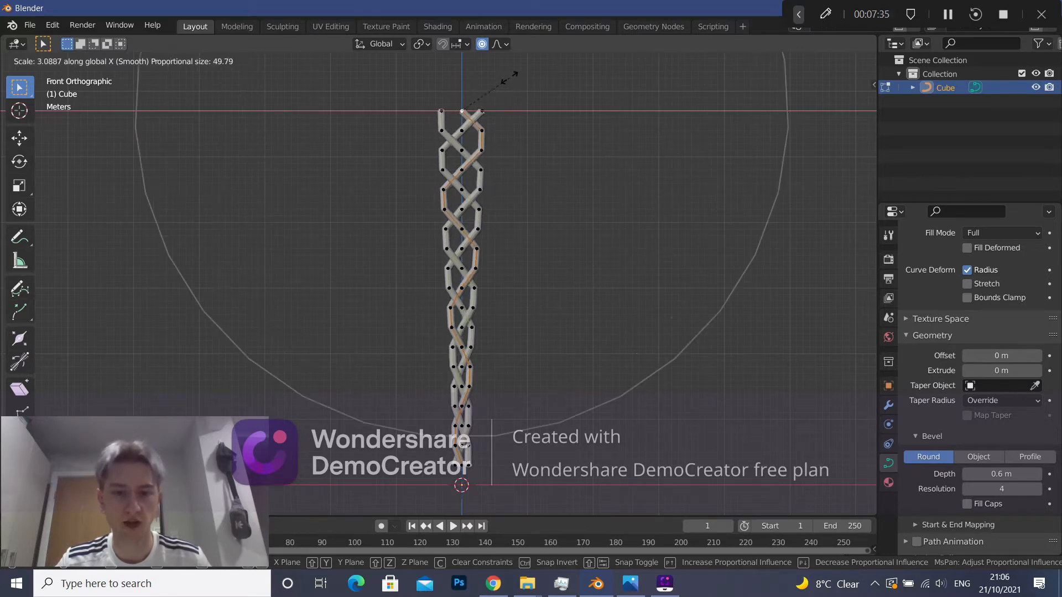
click(514, 71)
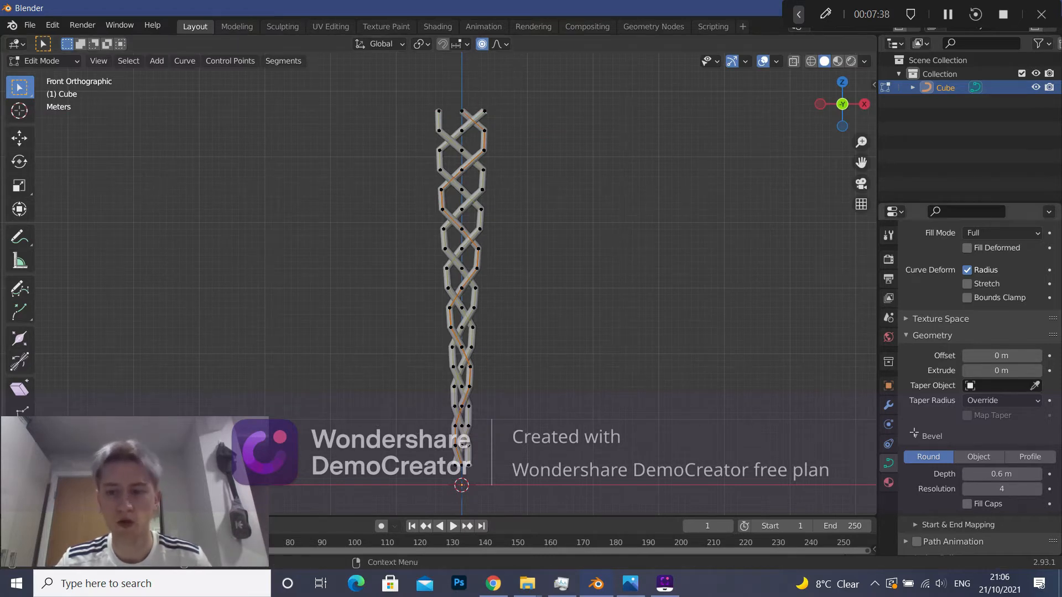
Return to Object Mode and add a Subdivision Surface modifier to the braided strand.
click(889, 405)
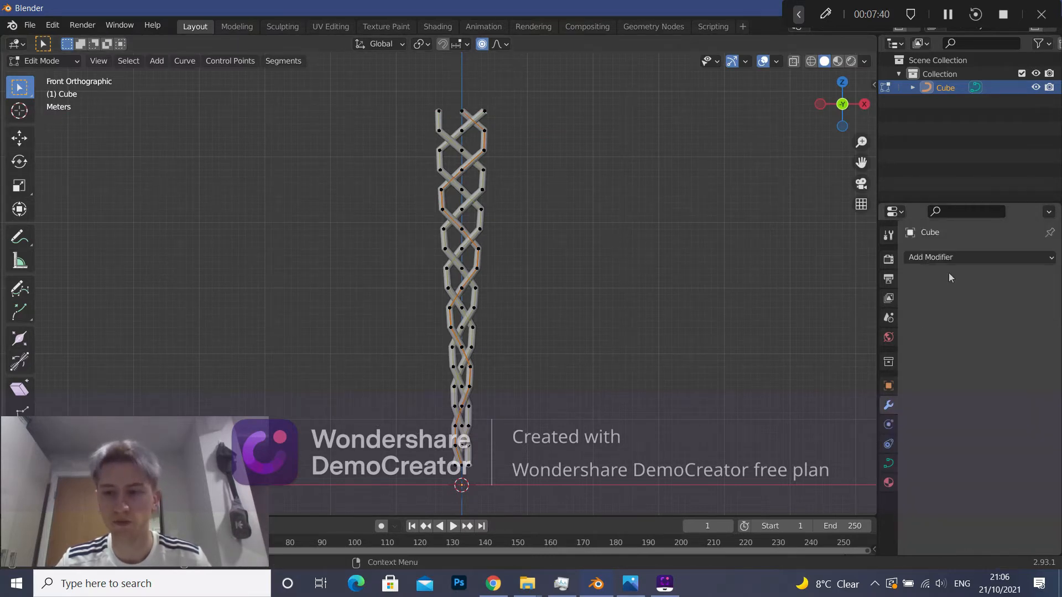
click(945, 261)
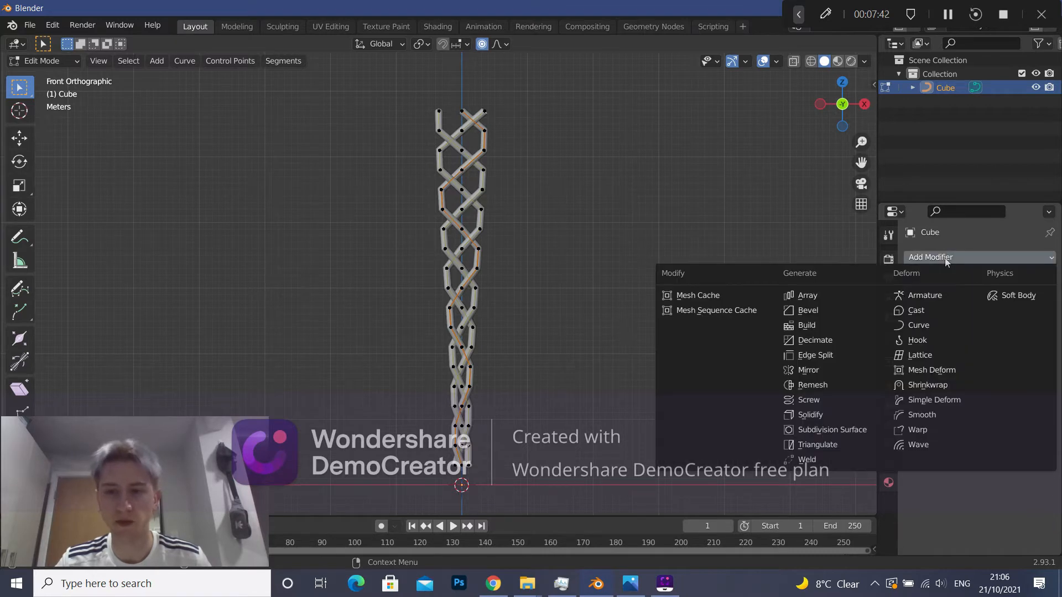
click(44, 61)
click(52, 74)
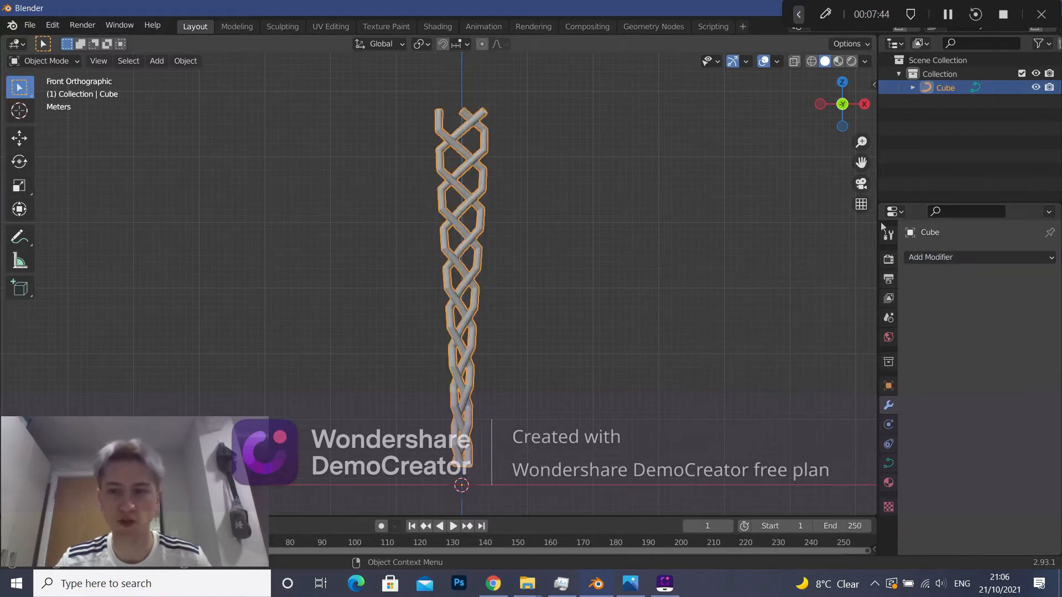
click(945, 257)
click(850, 430)
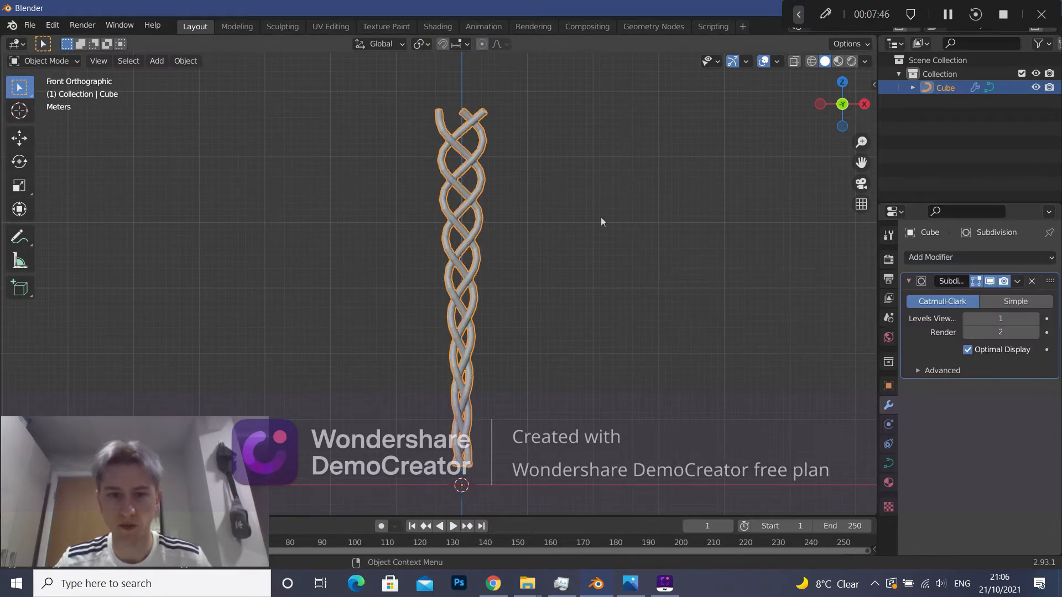
Set the subdivision modifier's viewport level to 2 and deselect the strand.
click(992, 319)
text(2)
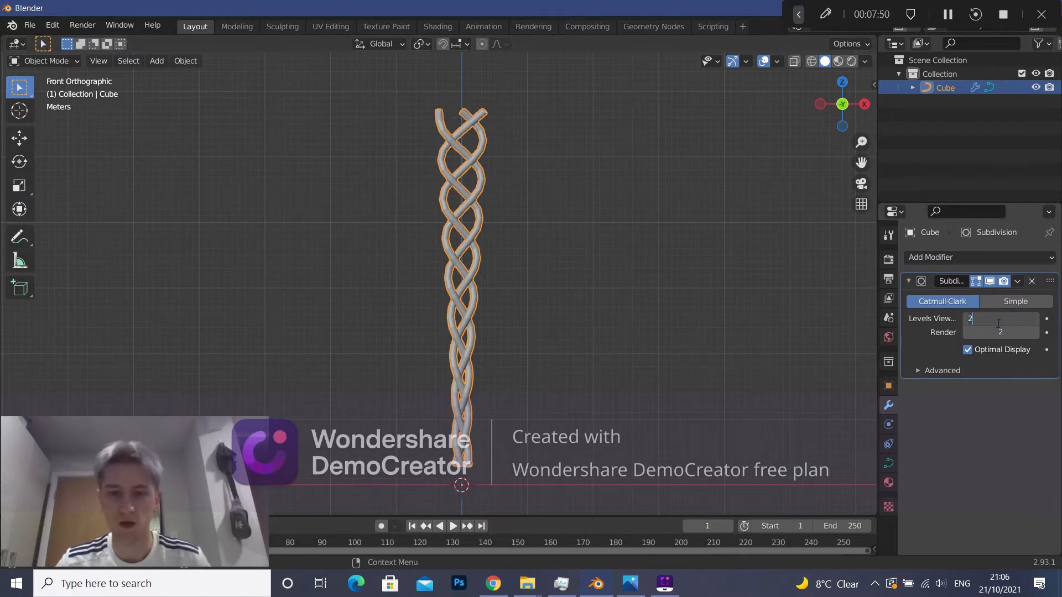
key(Return)
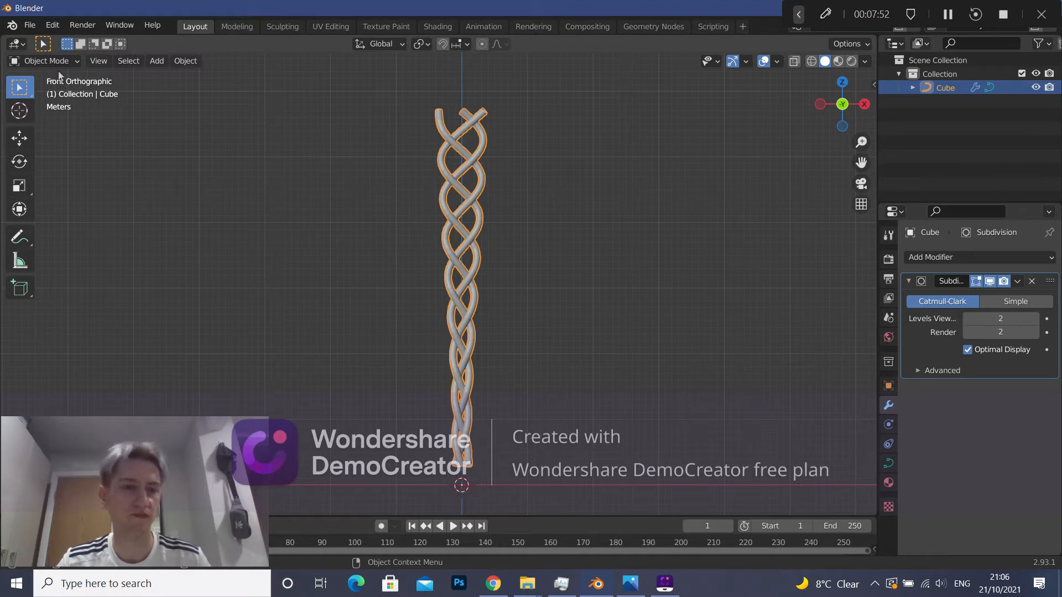
click(597, 171)
click(44, 60)
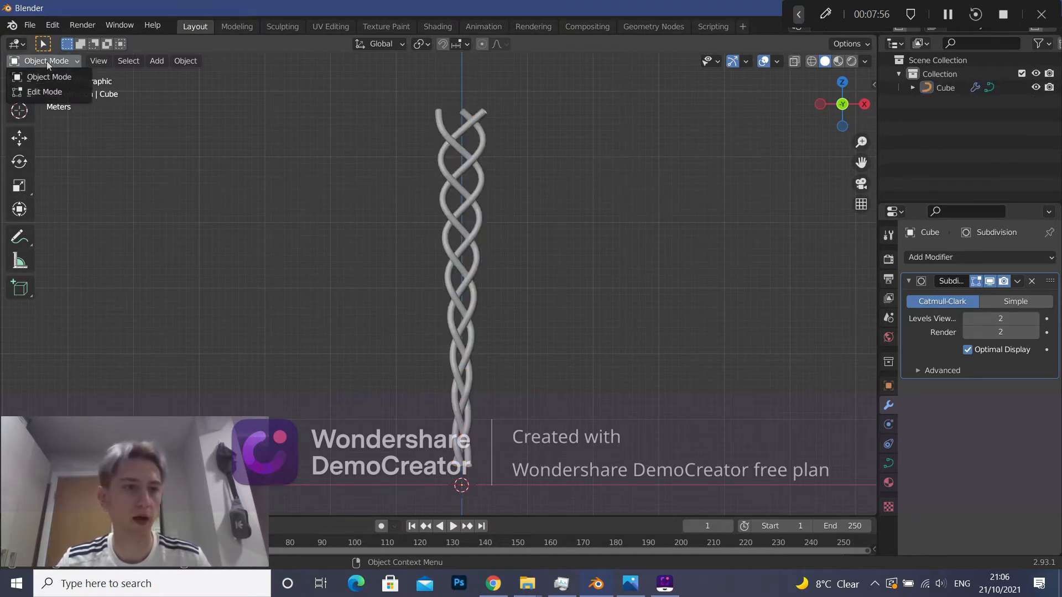
click(47, 77)
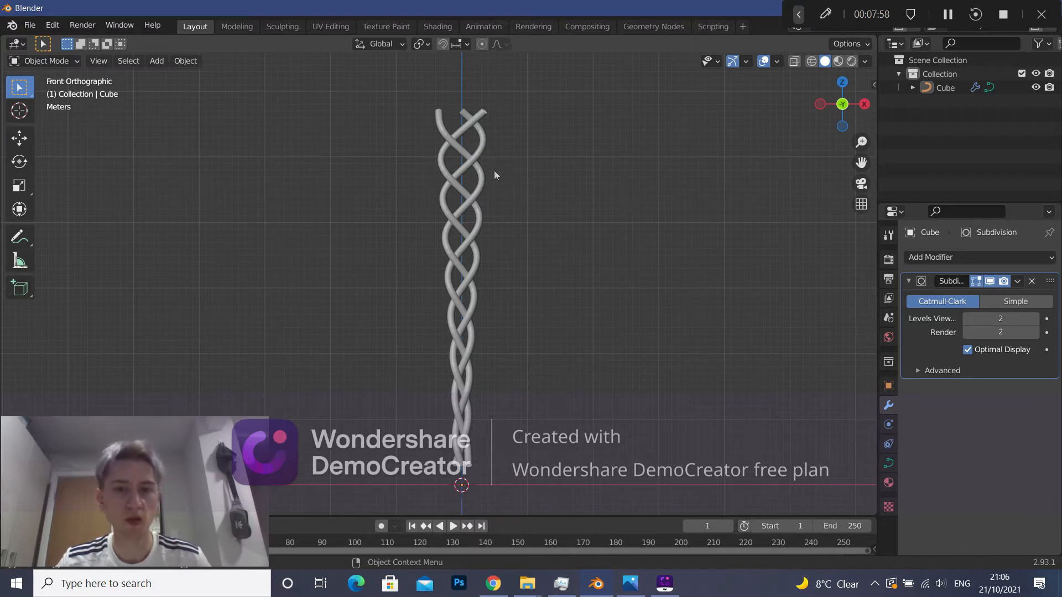
click(476, 175)
click(552, 193)
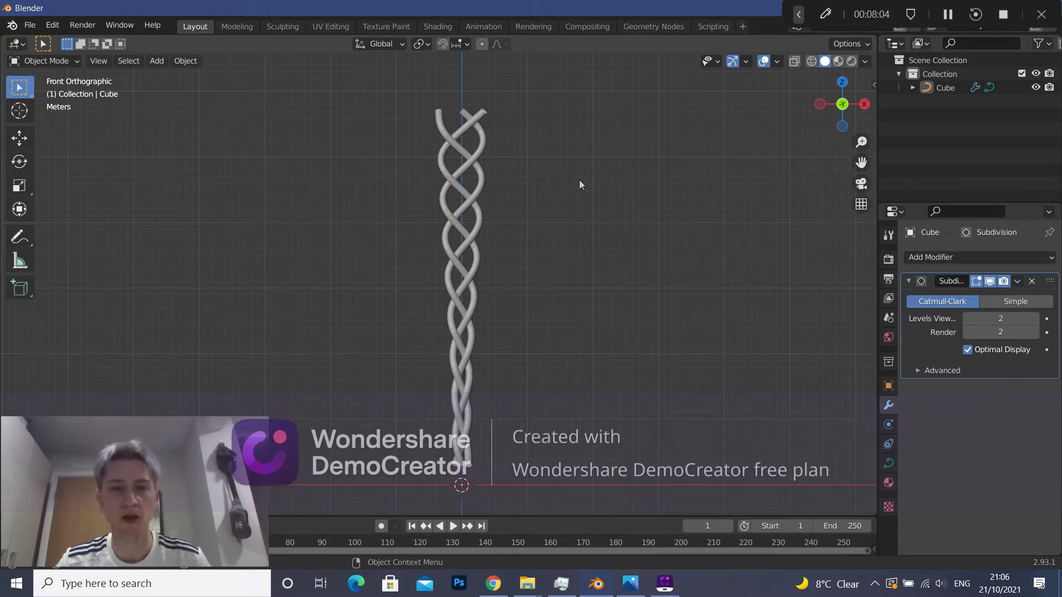
shift+middle_drag(590, 252, 575, 242)
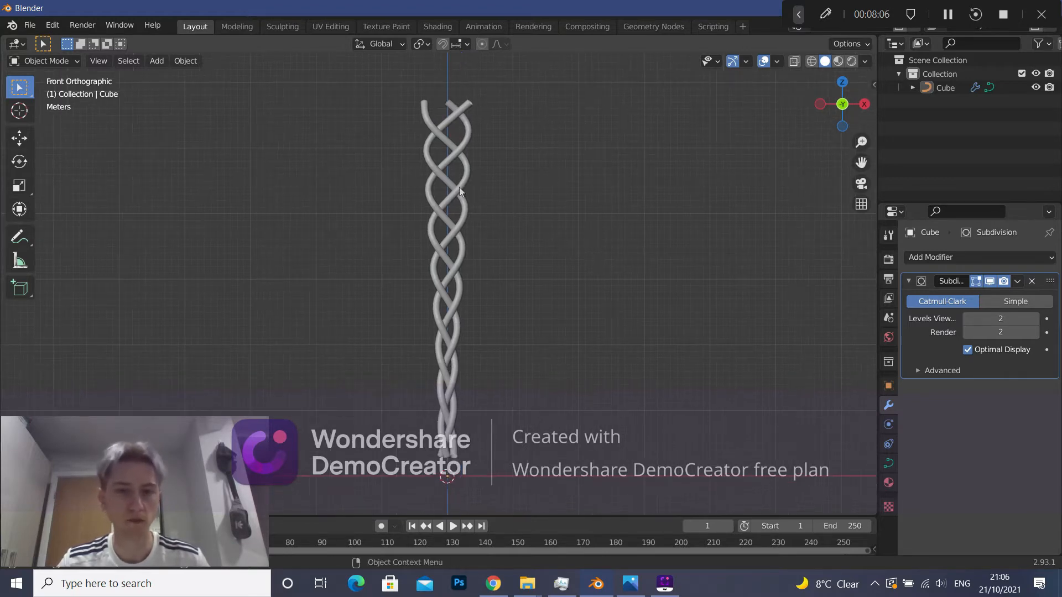
click(460, 191)
click(469, 197)
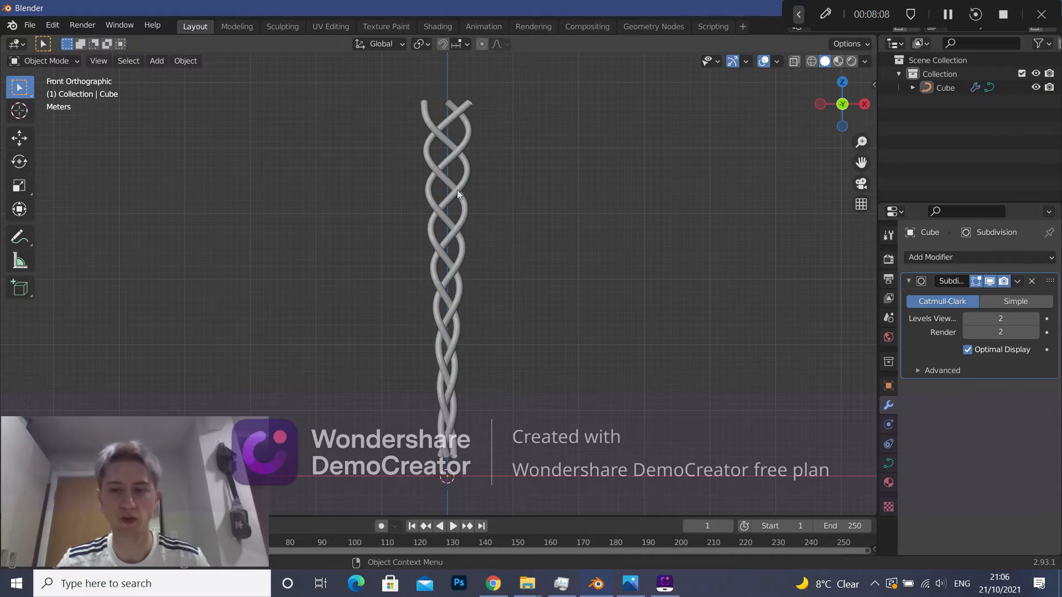
Select the braid, show its curve data properties, and add a Bezier curve to the scene.
click(463, 147)
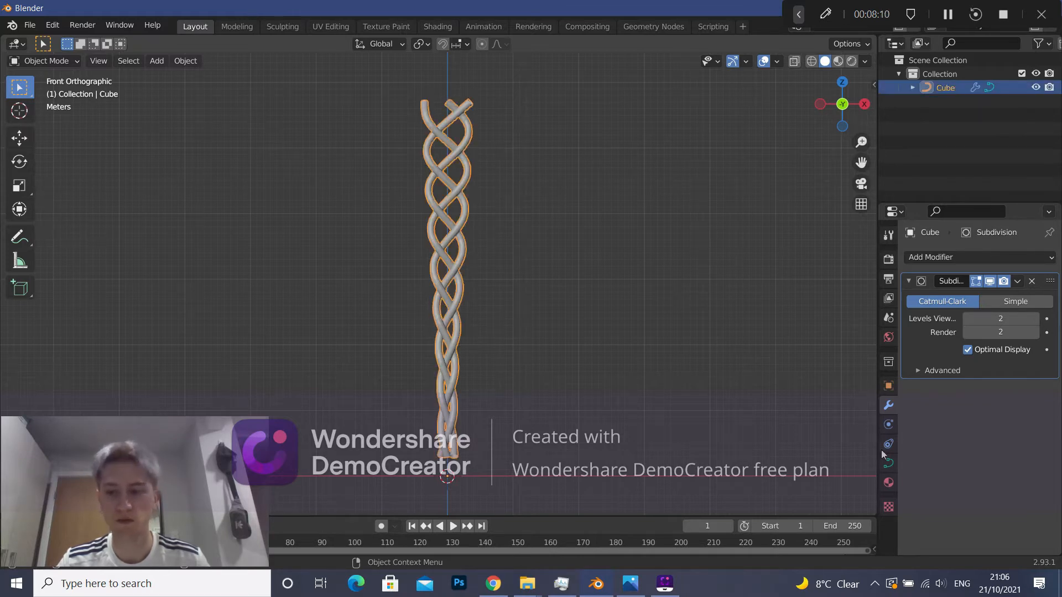
click(888, 463)
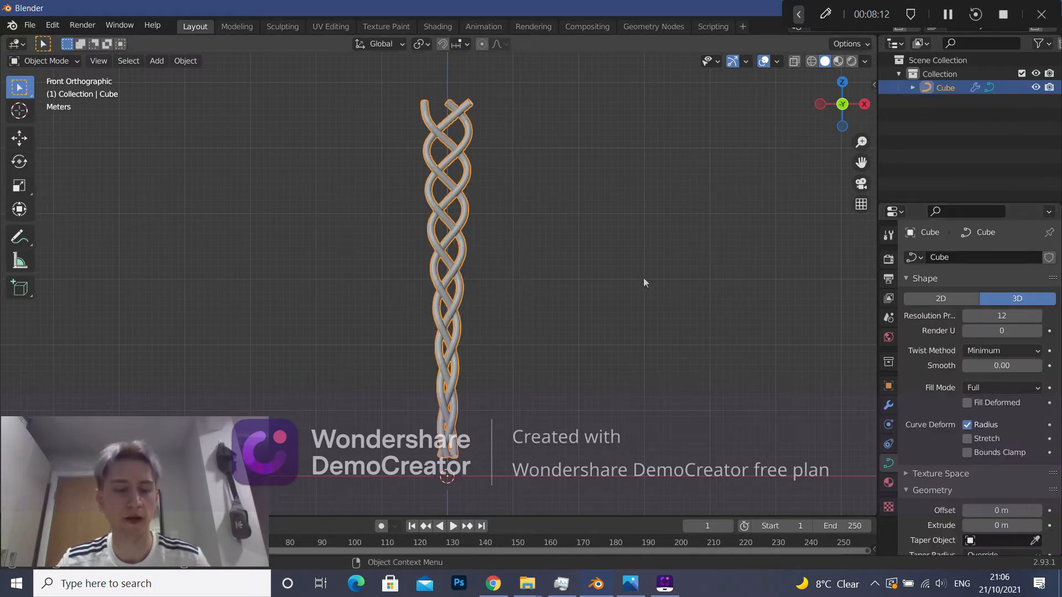
key(shift+a)
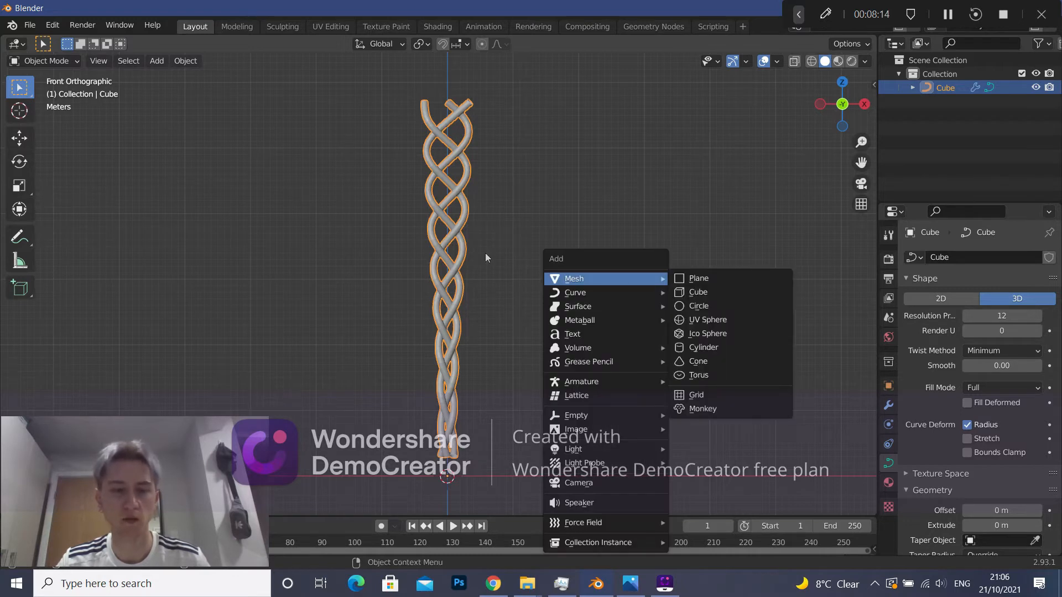
key(shift+a)
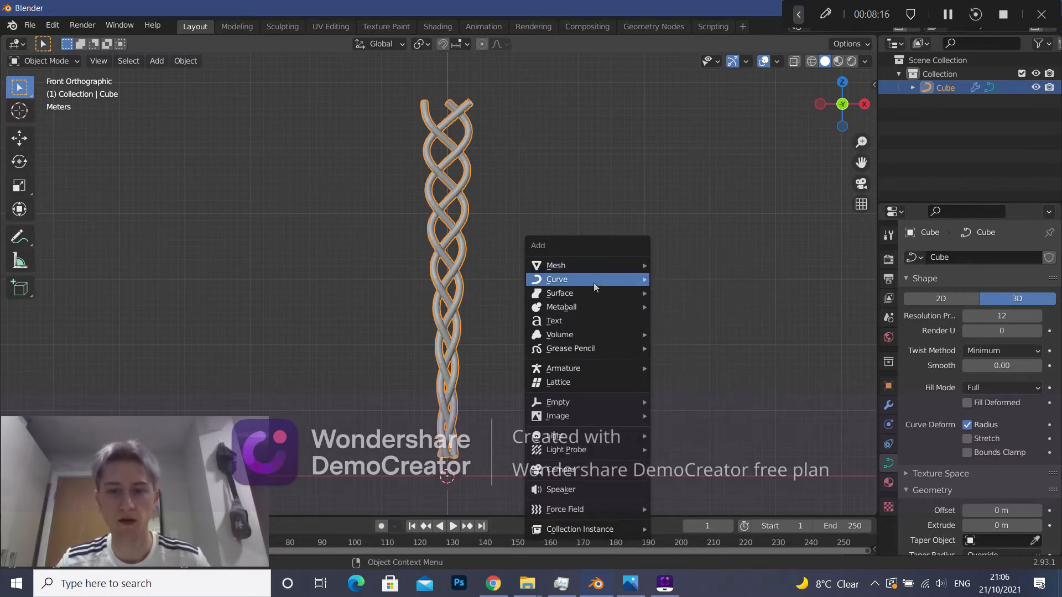
mouse_move(593, 283)
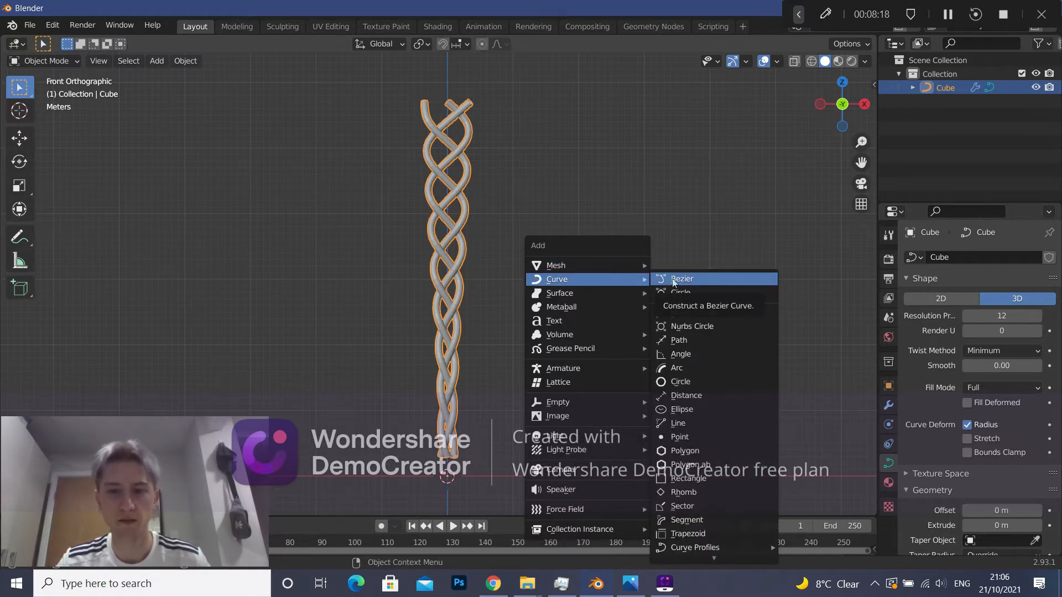
click(674, 280)
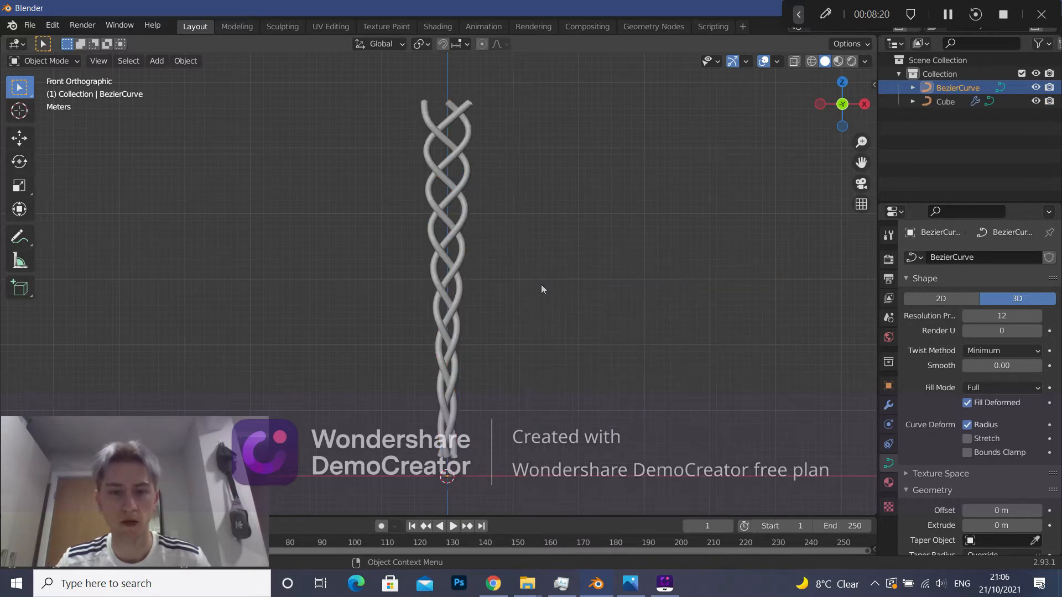
key(g)
right_click(551, 209)
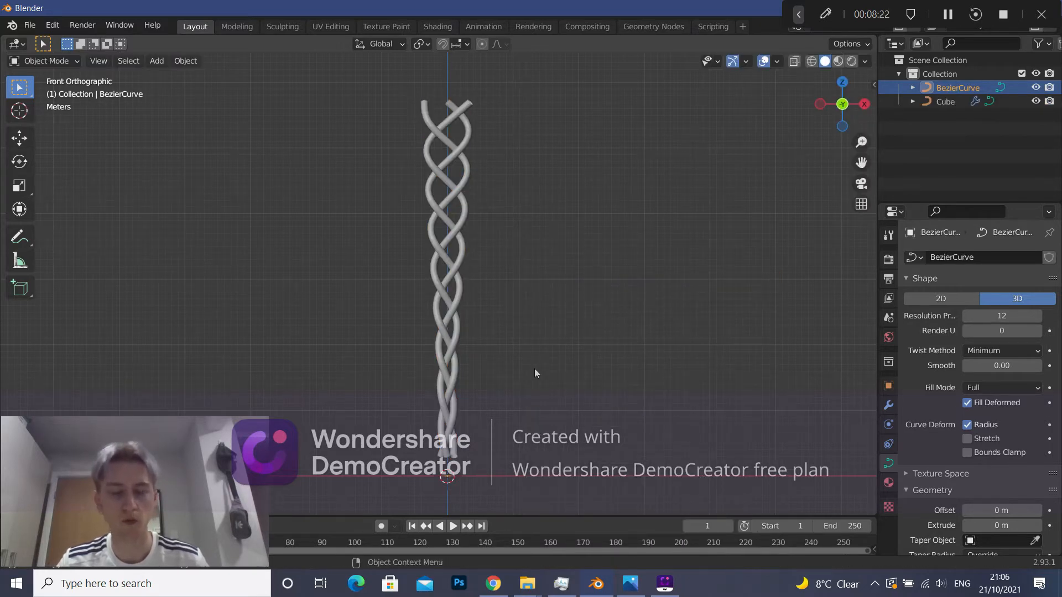
key(s)
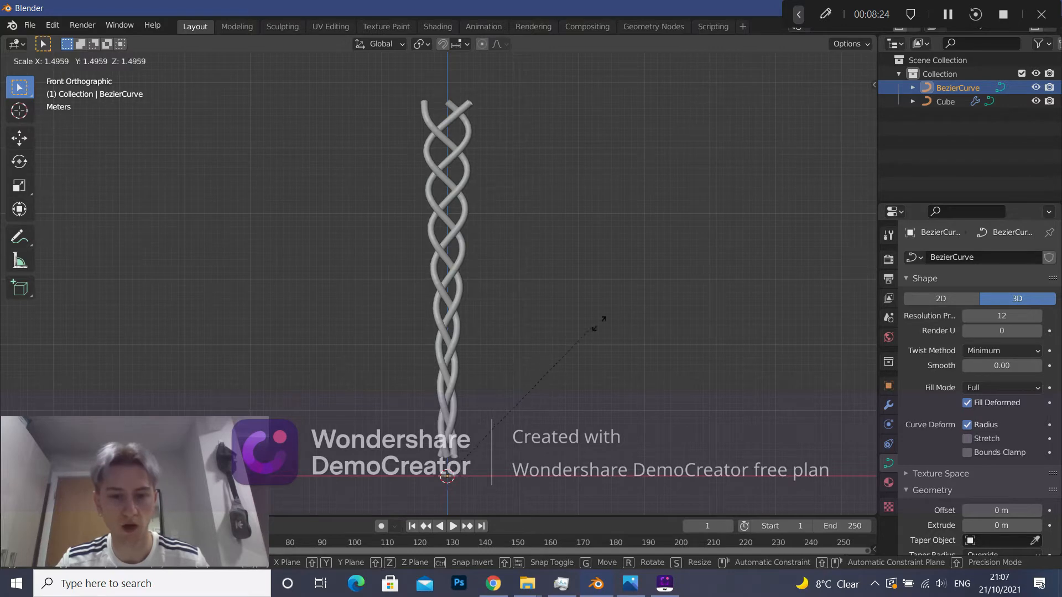
right_click(301, 141)
Move the Bezier curve clear of the braid along global X, and raise it along global Z to around the braid's mid-height.
key(g)
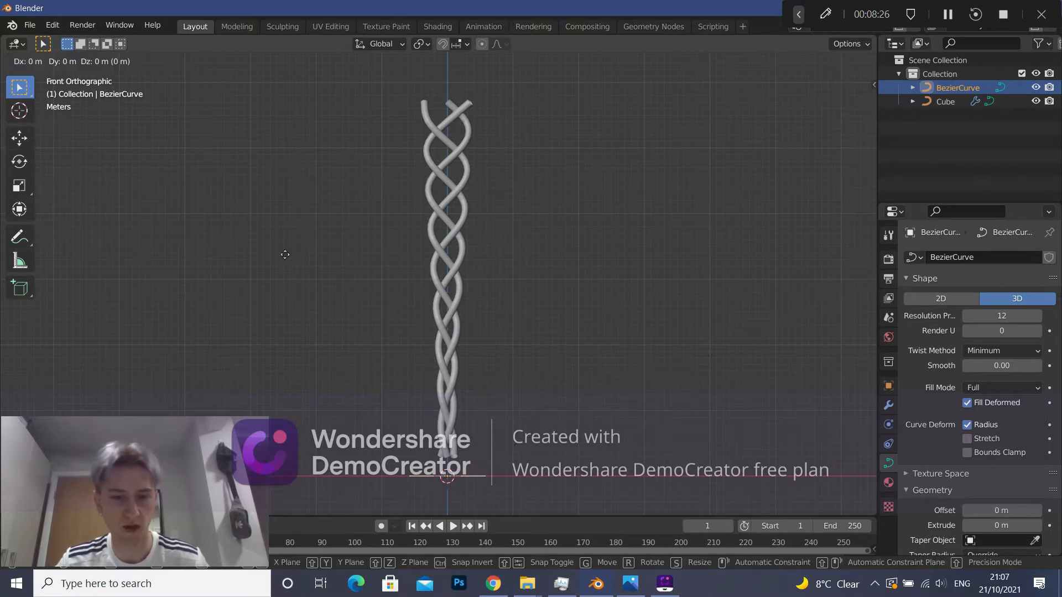
key(x)
click(398, 271)
key(g)
key(z)
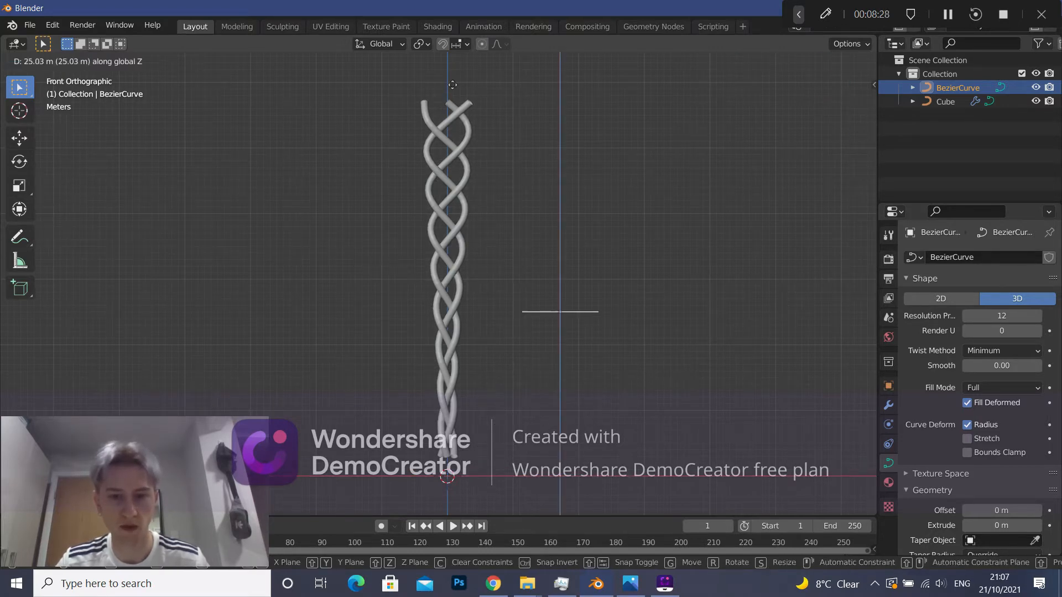
click(562, 302)
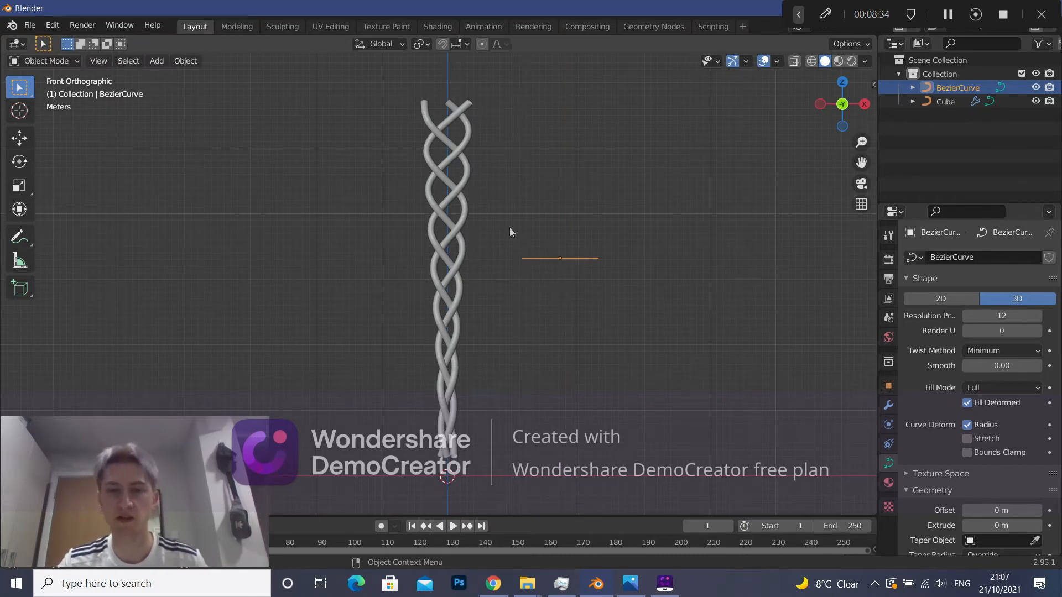
Rotate the Bezier curve 90 degrees about global X so its bend faces the front orthographic view.
middle_drag(559, 280, 533, 254)
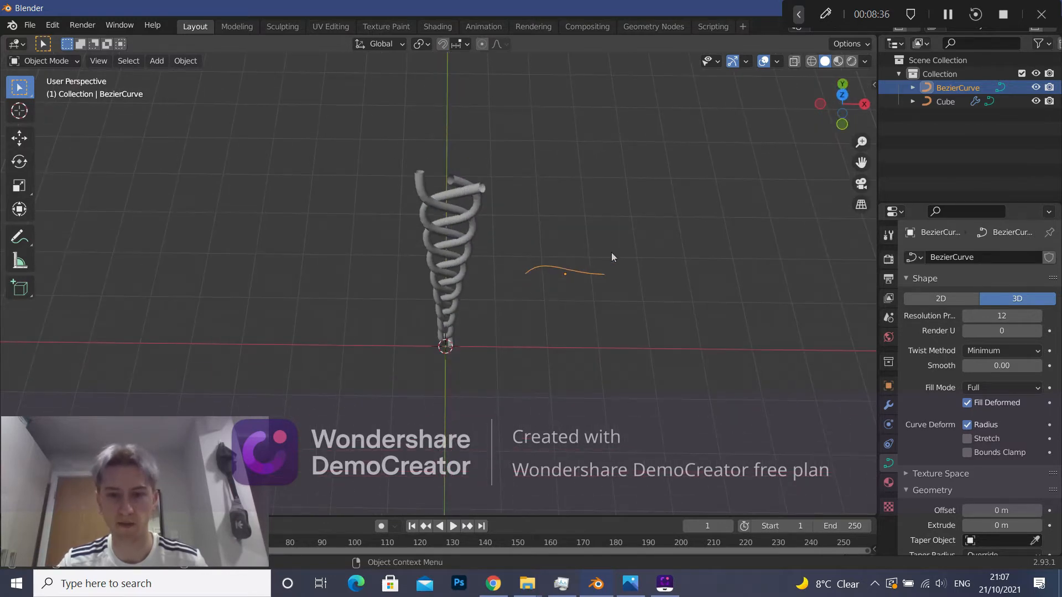
middle_drag(473, 174, 554, 157)
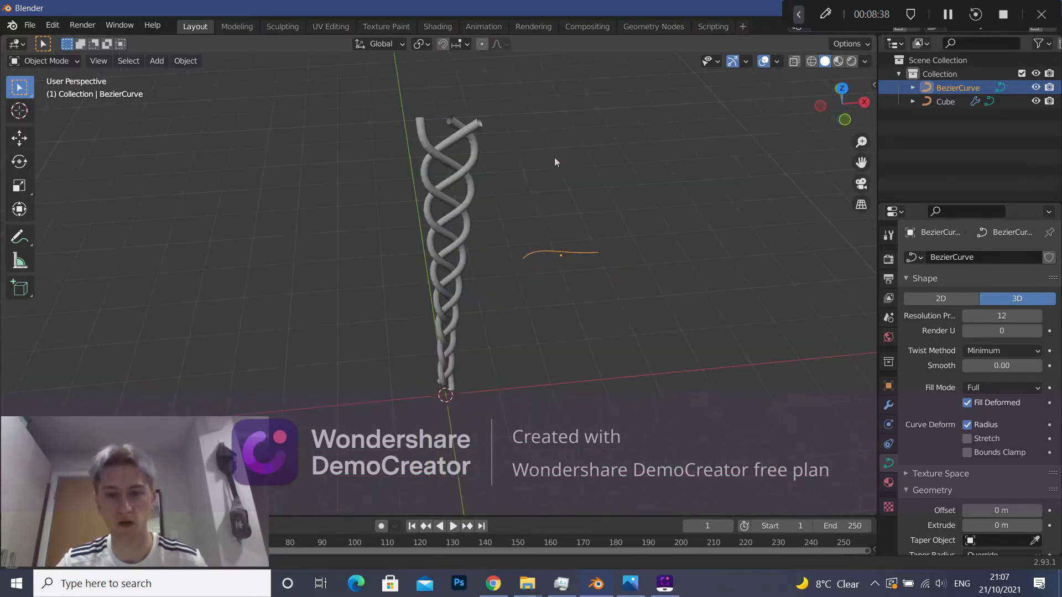
key(KP_5)
key(KP_1)
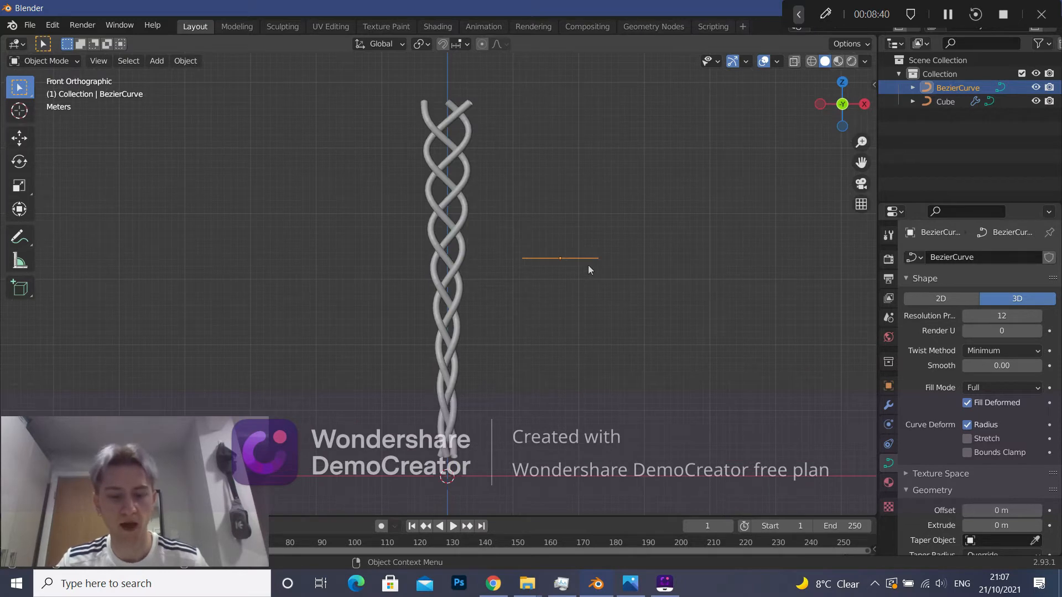
key(r)
text(x)
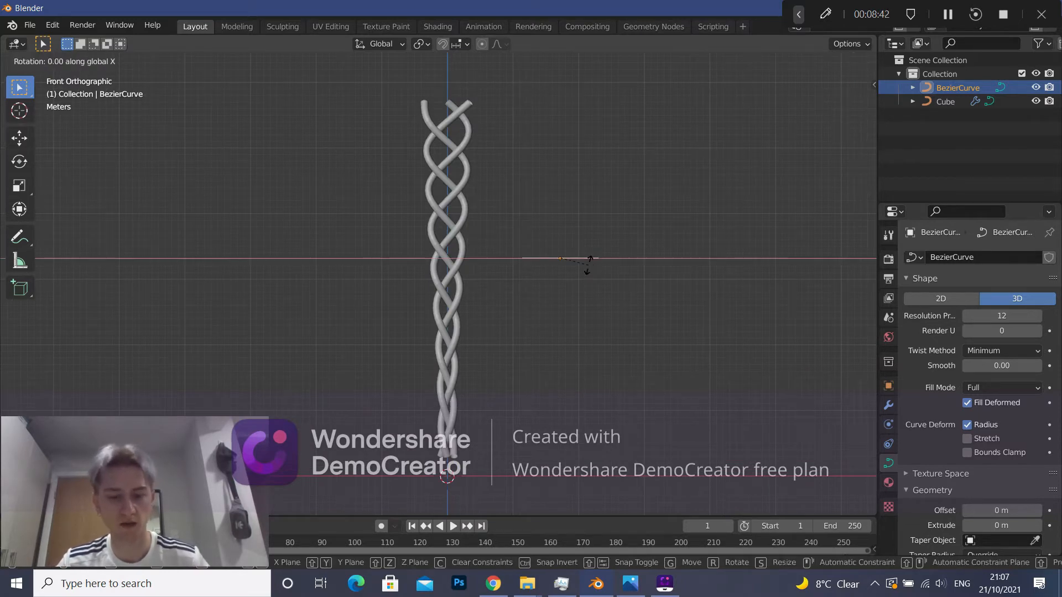
text(90)
key(Return)
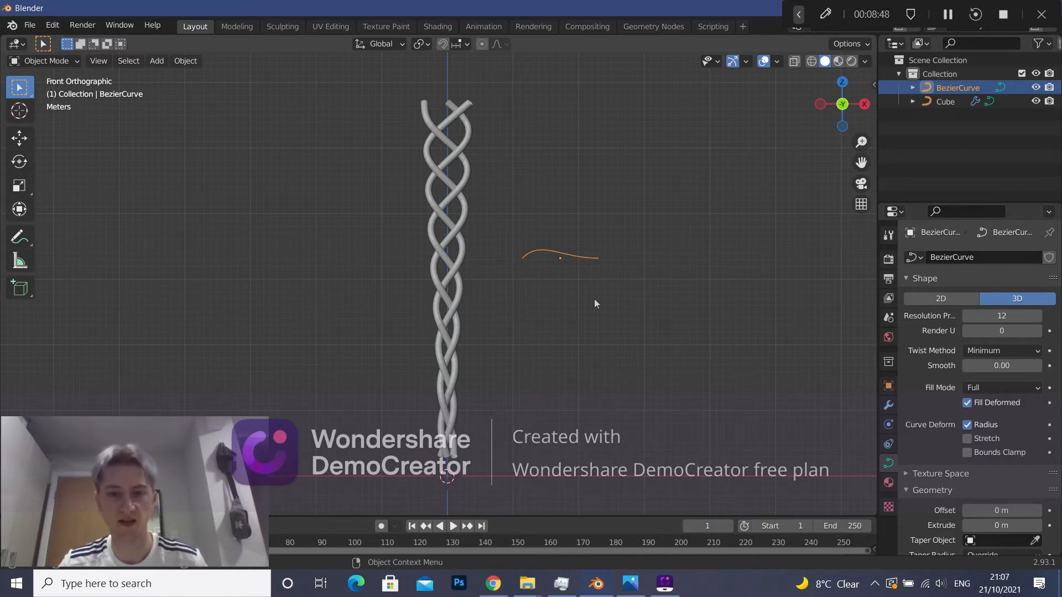
Raise the Bezier curve a few metres along global Z and scale it up to roughly one and a half times its size.
key(g)
key(z)
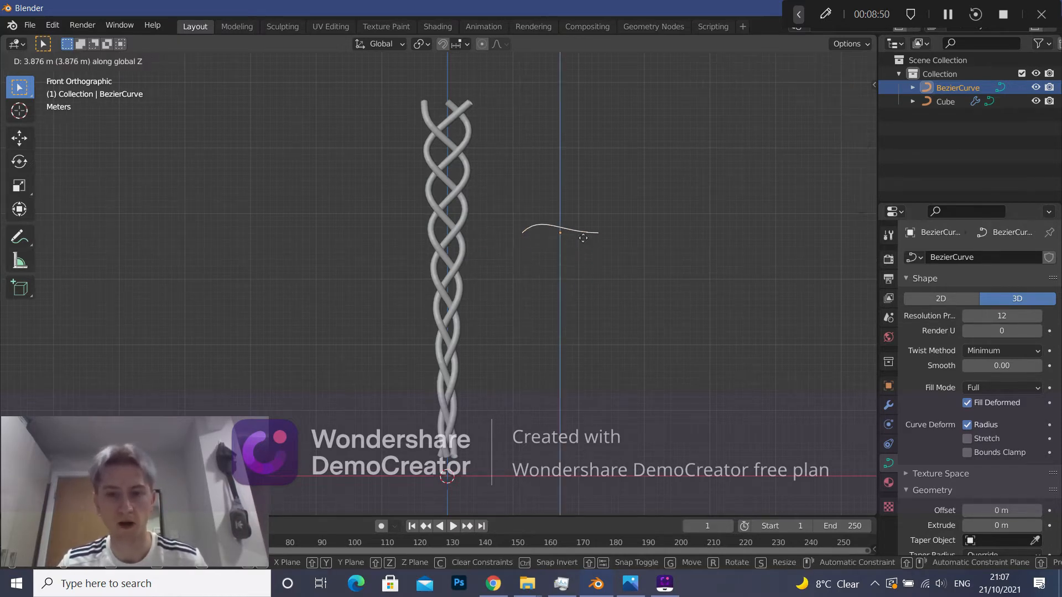
click(585, 240)
key(g)
key(s)
click(599, 243)
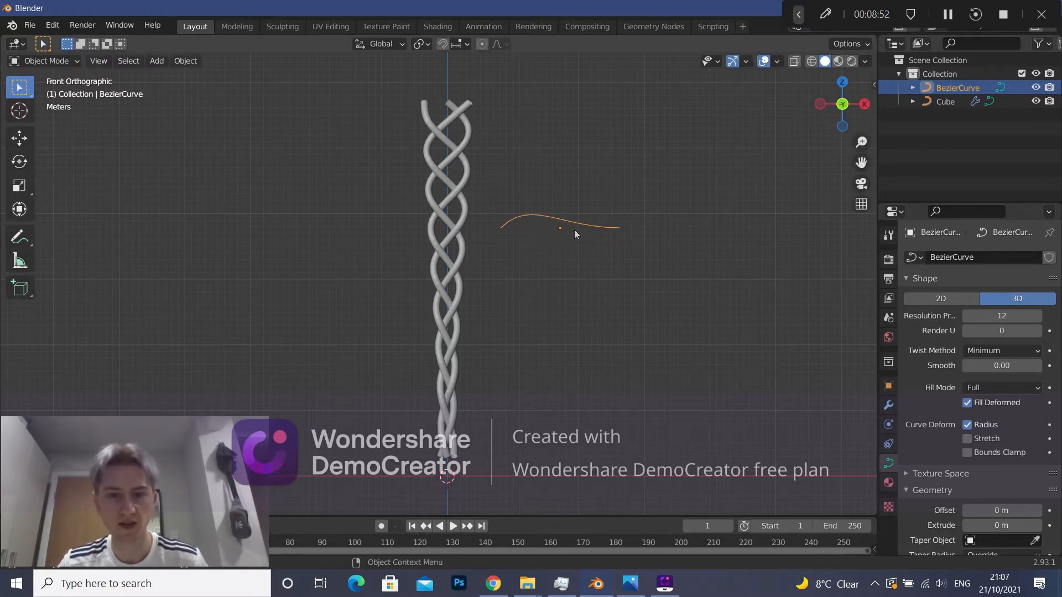
Assign the Bezier curve as the braid's Taper Object, picking it in the viewport with the eyedropper.
click(463, 156)
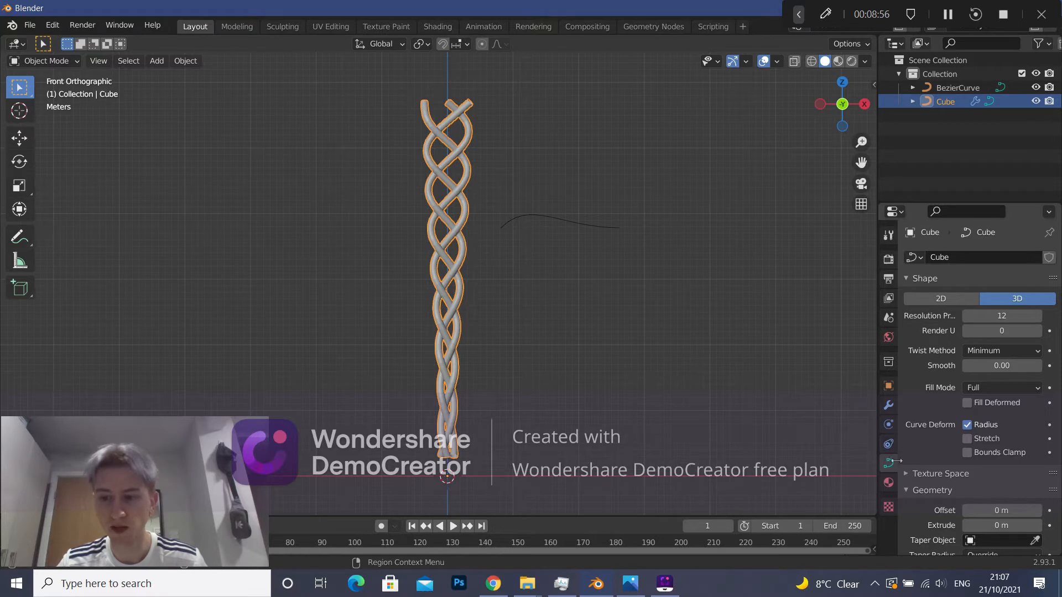
scroll(929, 459, down, 1)
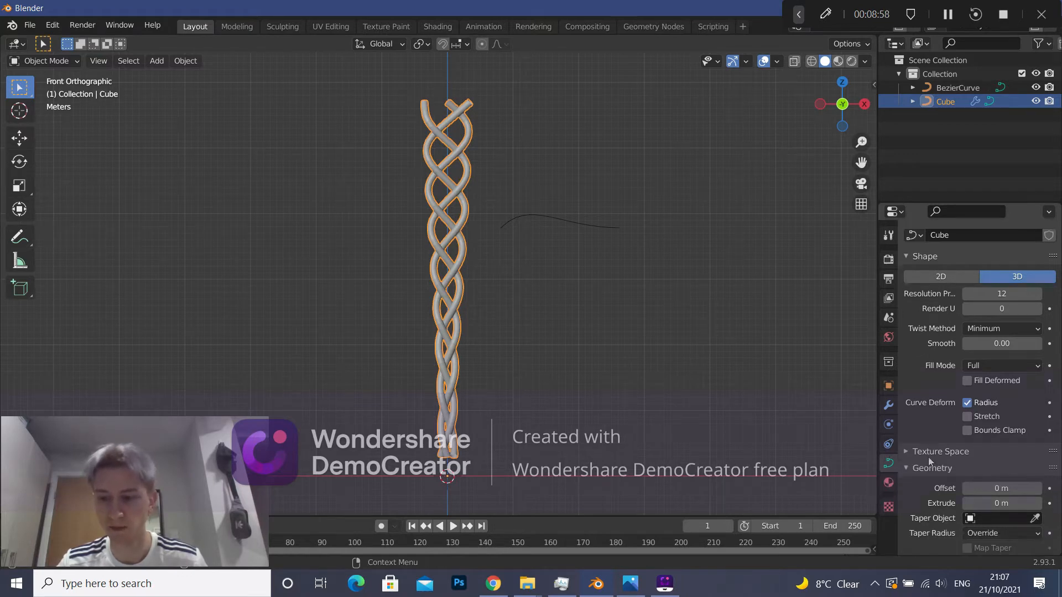
scroll(928, 457, down, 1)
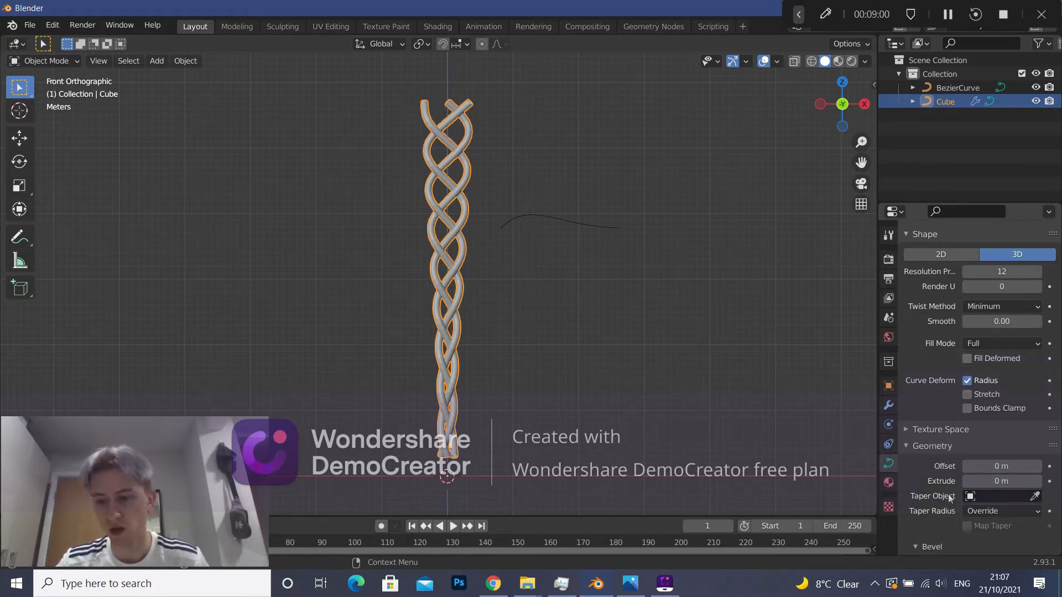
click(1035, 496)
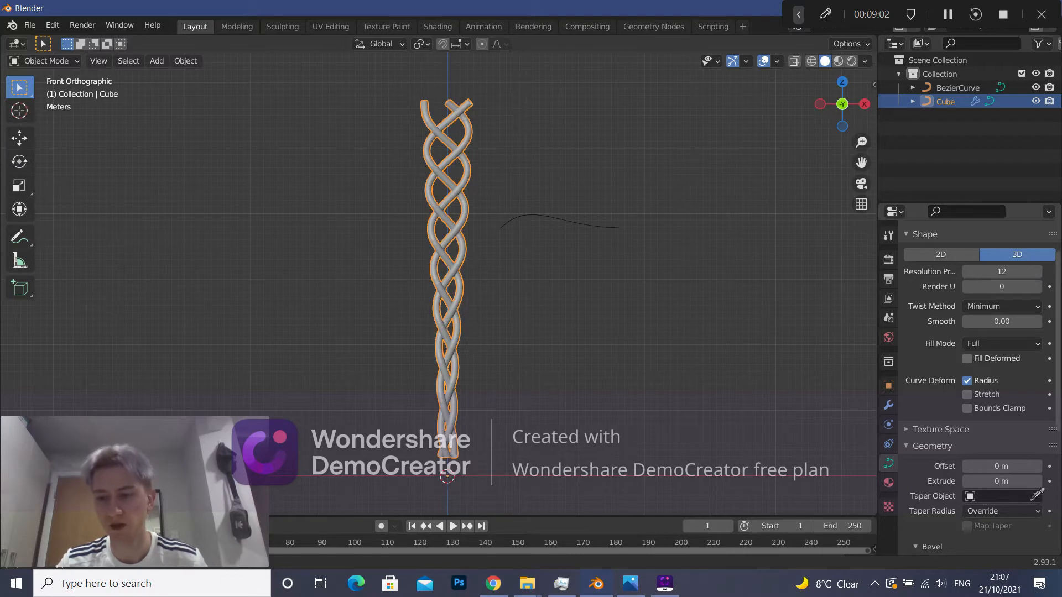
click(582, 217)
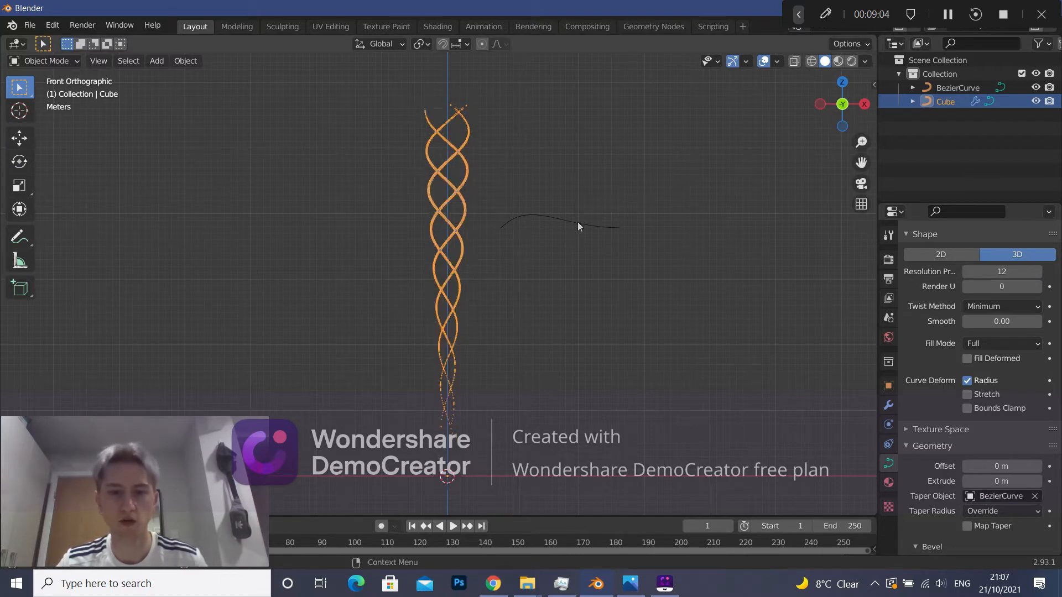
In the Bezier curve's Edit Mode, raise its left control point with smooth proportional editing to thicken the braid strands.
click(566, 165)
click(542, 220)
click(45, 61)
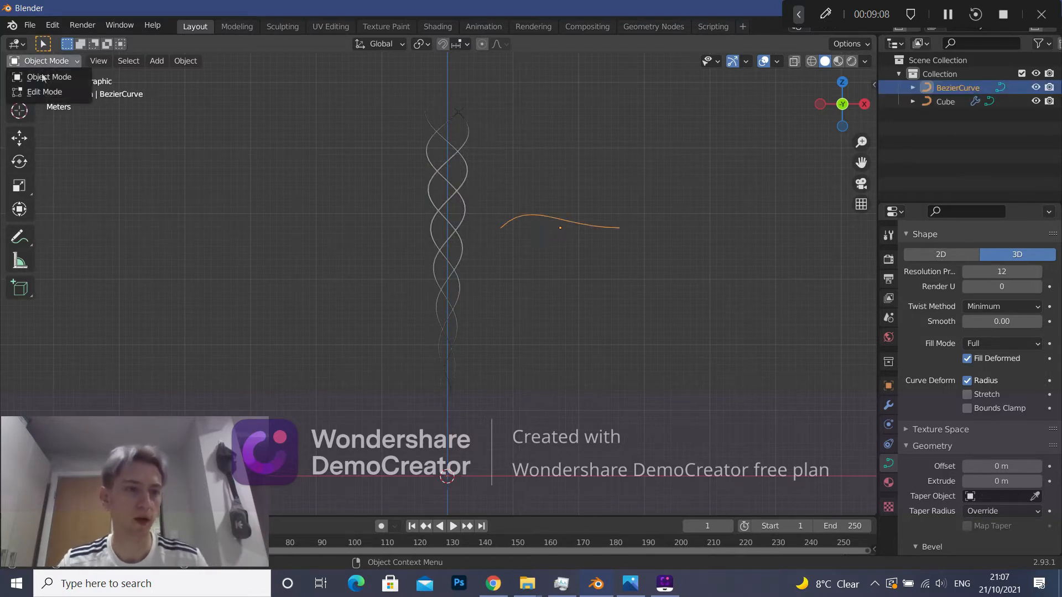
click(47, 90)
click(501, 227)
key(g)
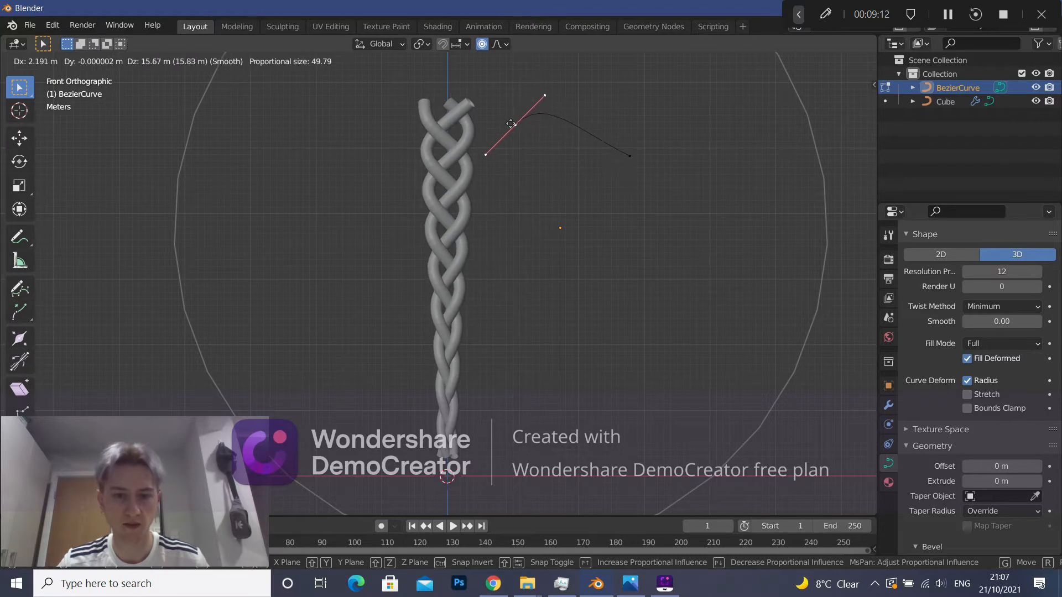
click(511, 134)
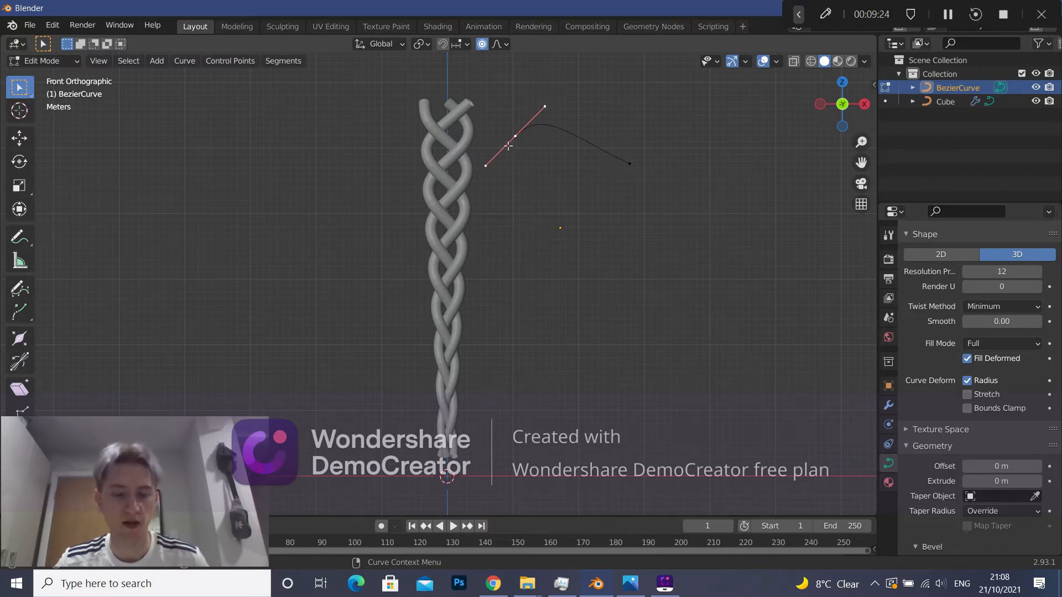
Fine-tune the braid's thickness by repositioning the taper curve's left control point, and return to Object Mode.
key(g)
click(502, 109)
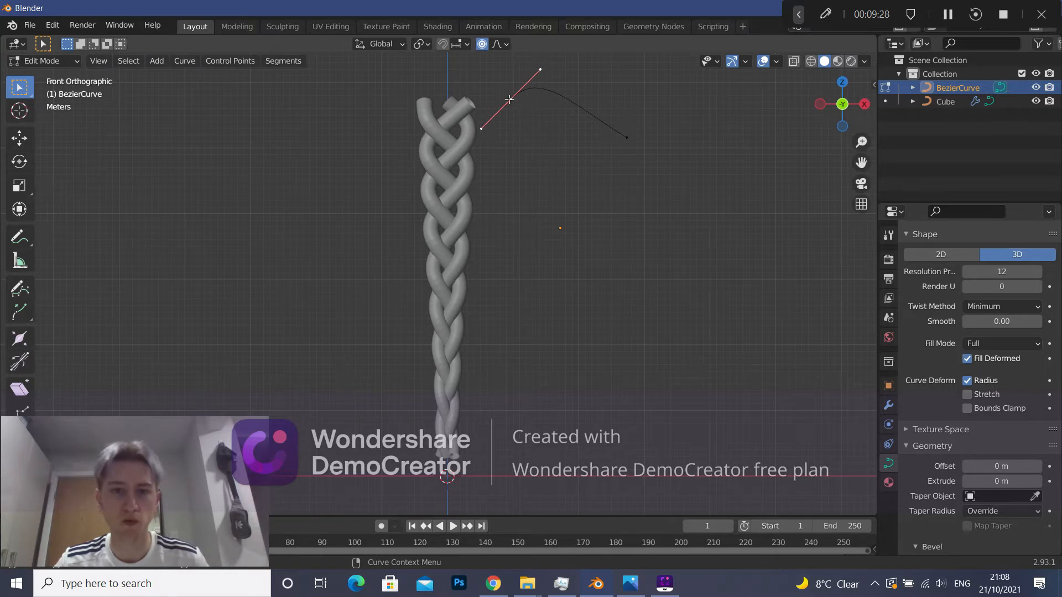
key(g)
click(525, 141)
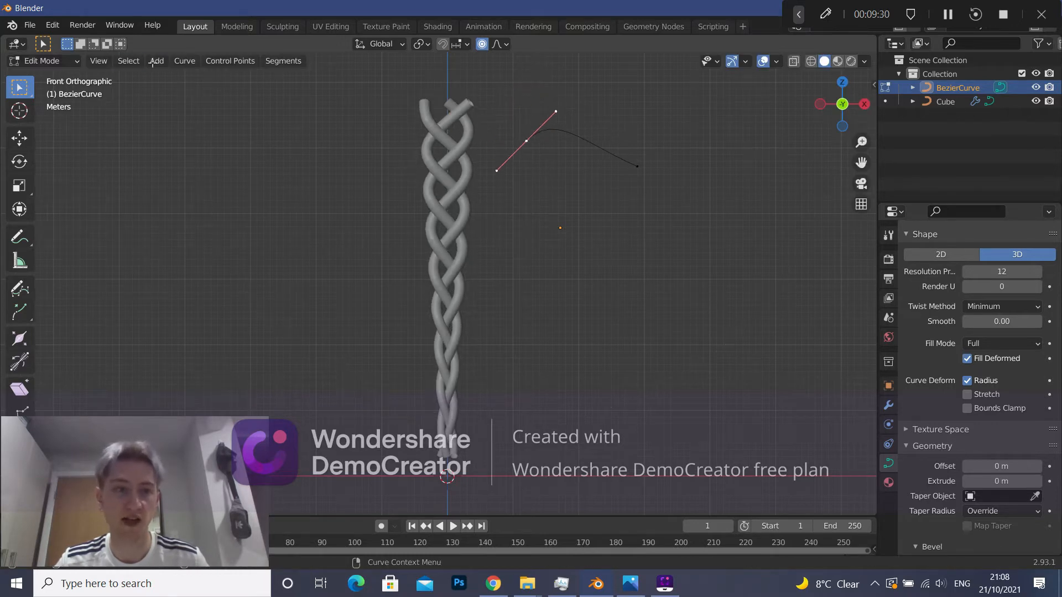
click(44, 60)
click(33, 75)
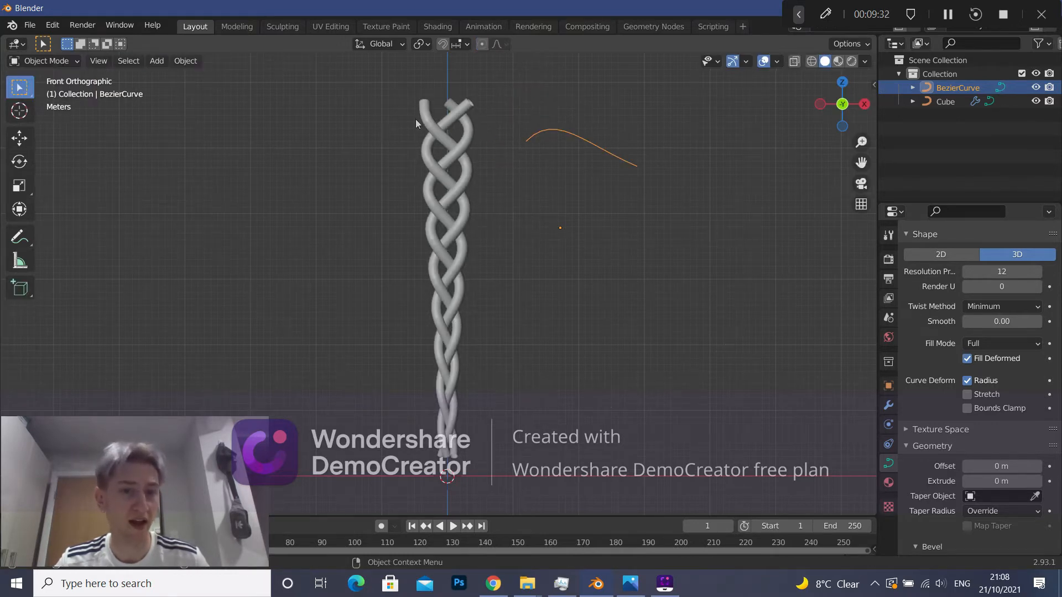
In the braid's Edit Mode, try switching the direction of the strand that starts at the upper left, and return to Object Mode.
click(427, 118)
click(44, 61)
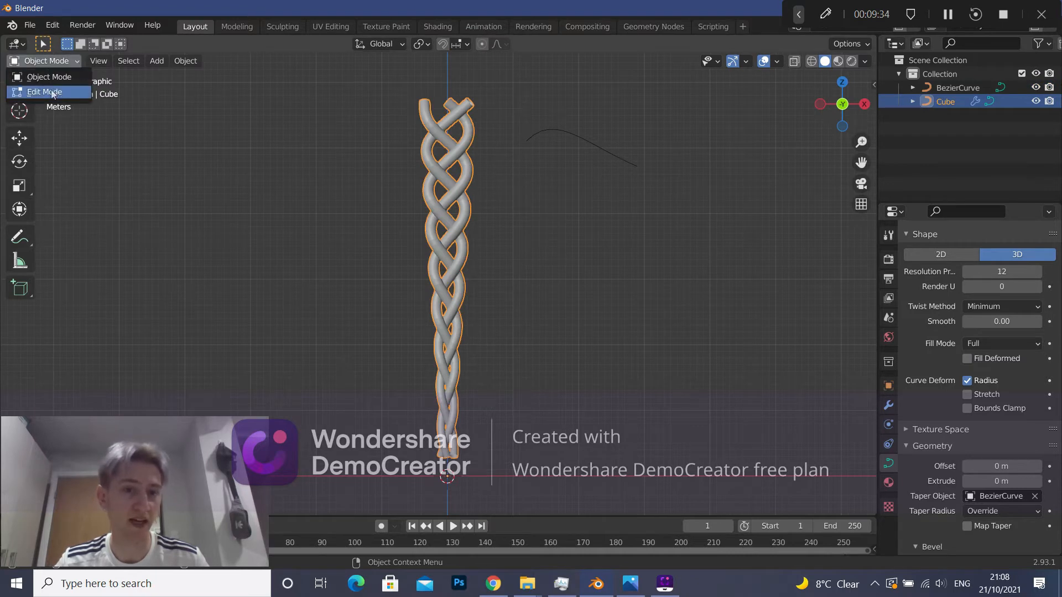
click(53, 91)
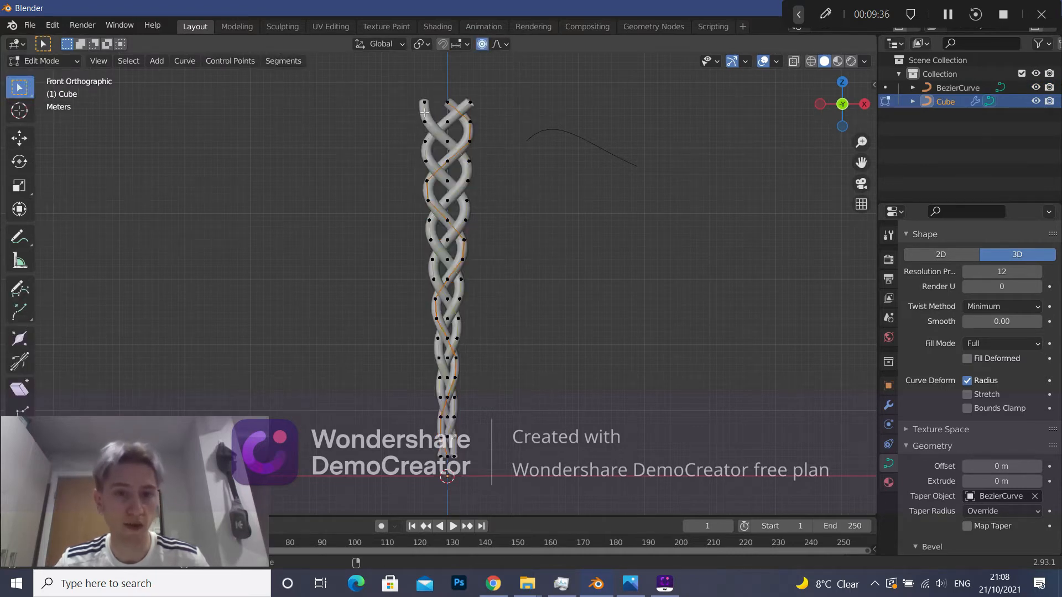
click(425, 113)
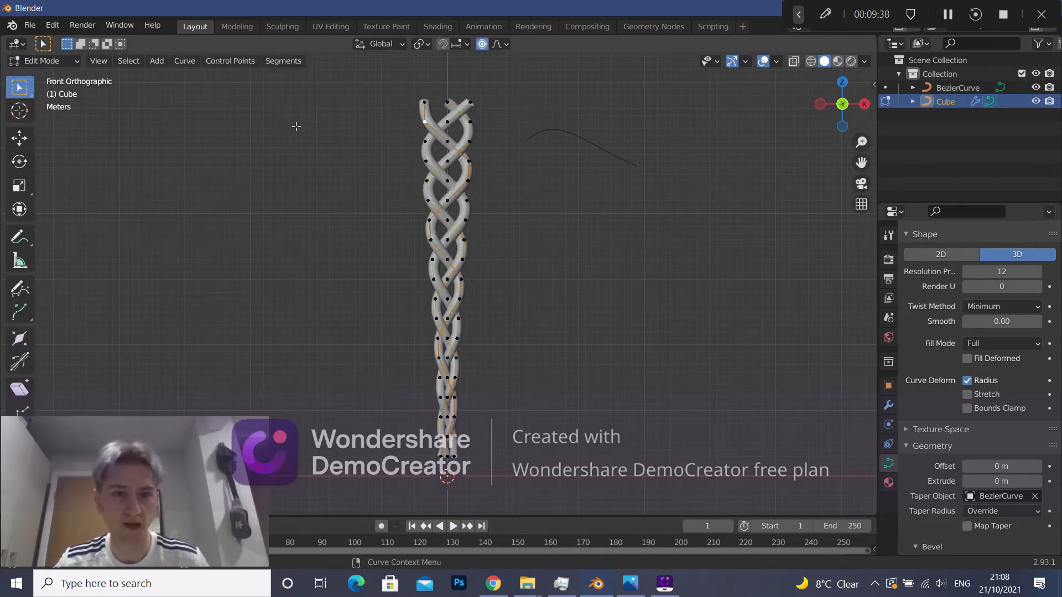
click(284, 61)
click(287, 88)
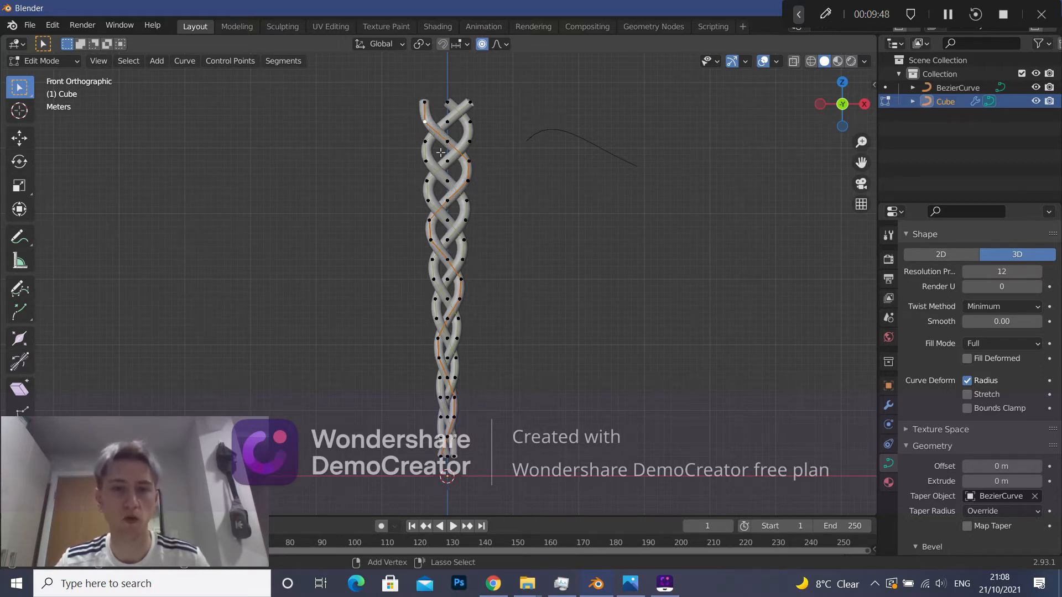
click(43, 61)
click(41, 77)
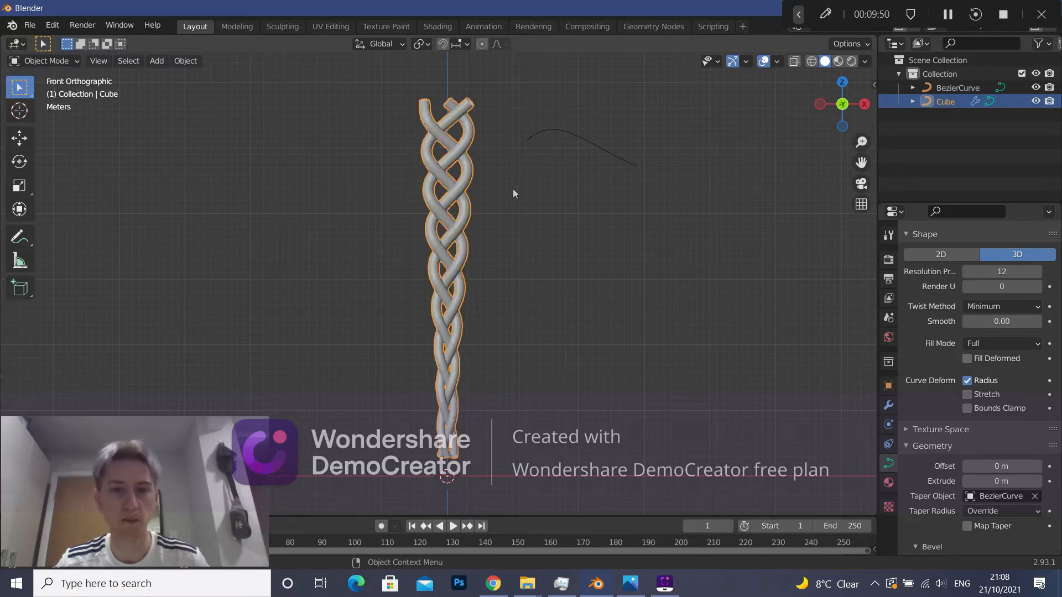
In the Bezier taper curve's Edit Mode, raise its left and right control points with smooth proportional editing to thicken the braid.
click(568, 135)
click(44, 61)
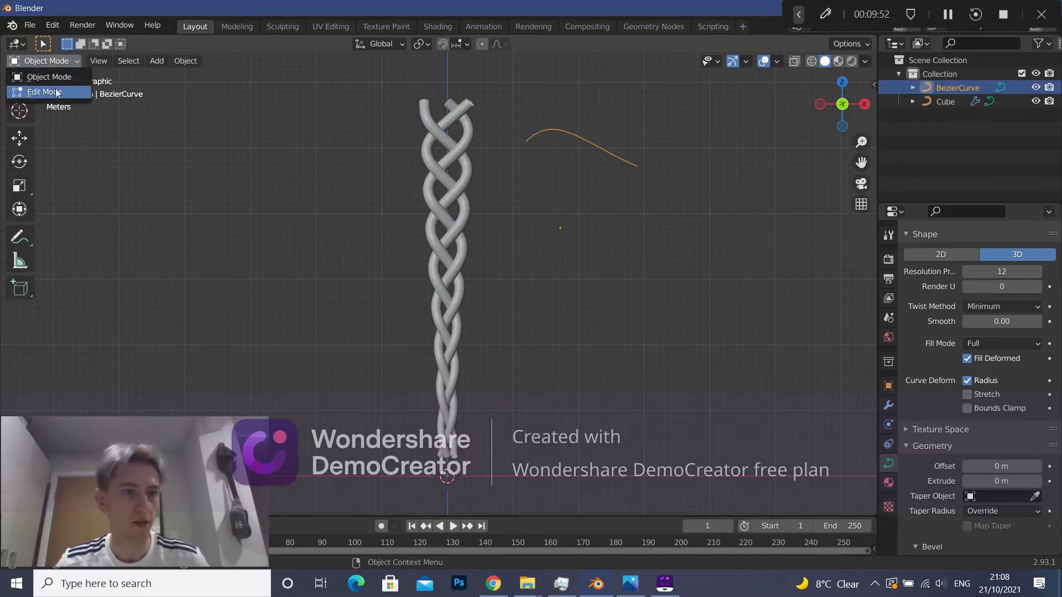
click(39, 88)
drag(560, 111, 564, 75)
click(643, 138)
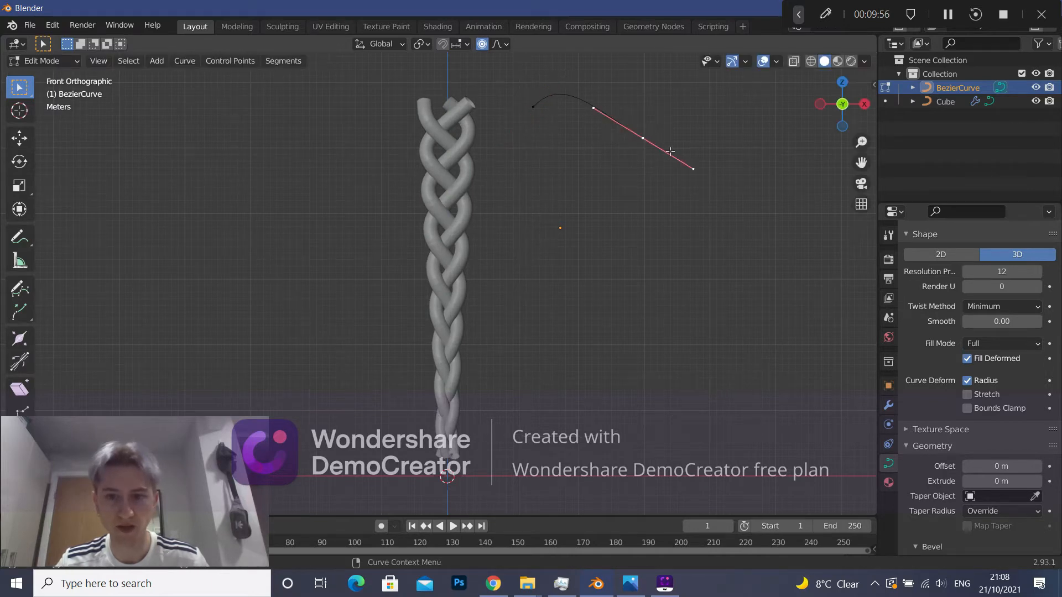
drag(645, 139, 654, 118)
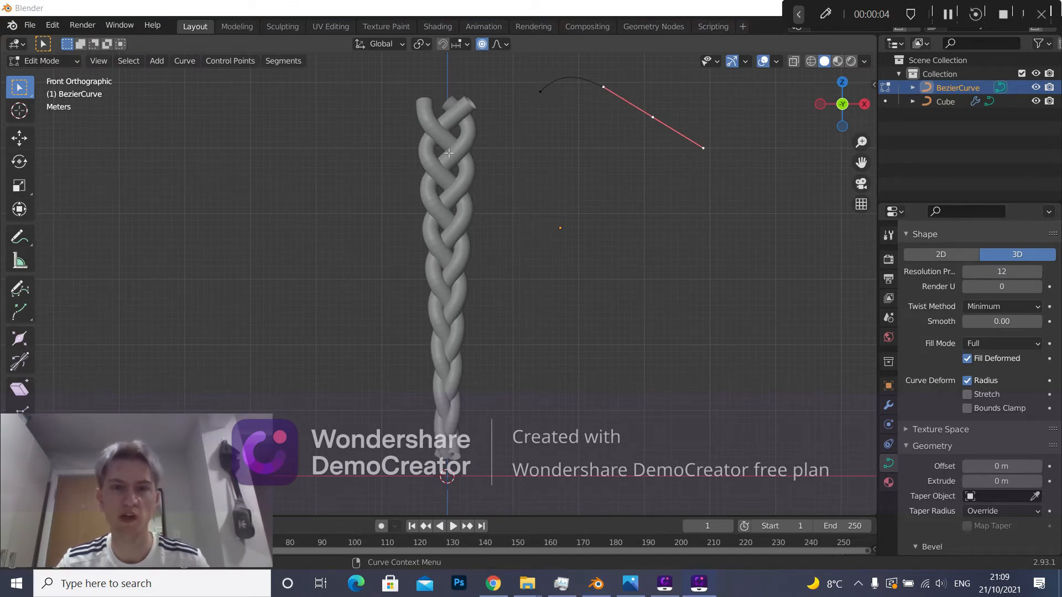
Move the outer handle of the taper curve's right control point and rotate it to flatten the curve's right end.
click(704, 148)
key(g)
click(718, 149)
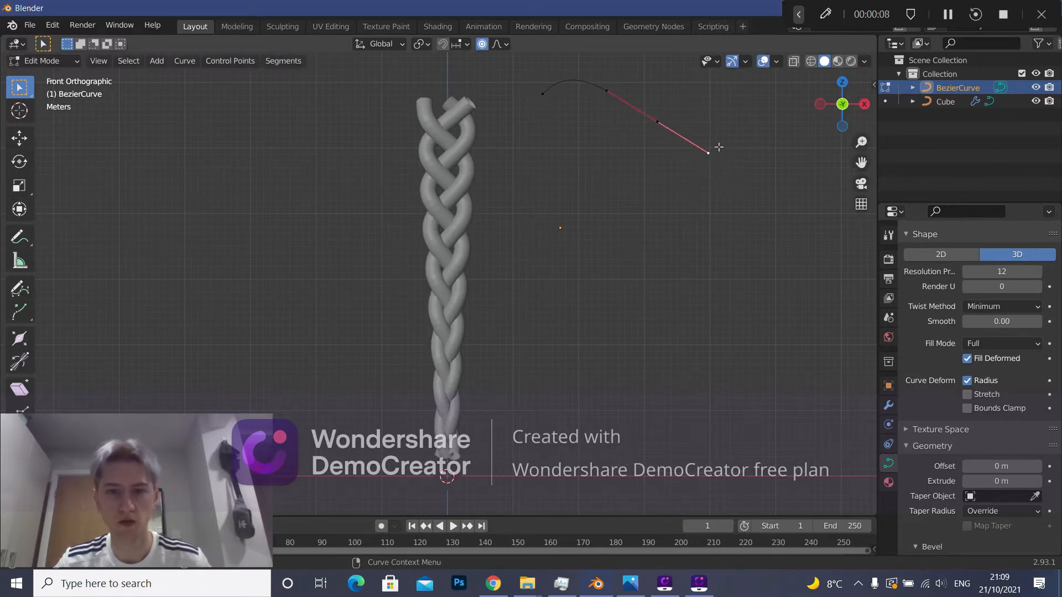
key(r)
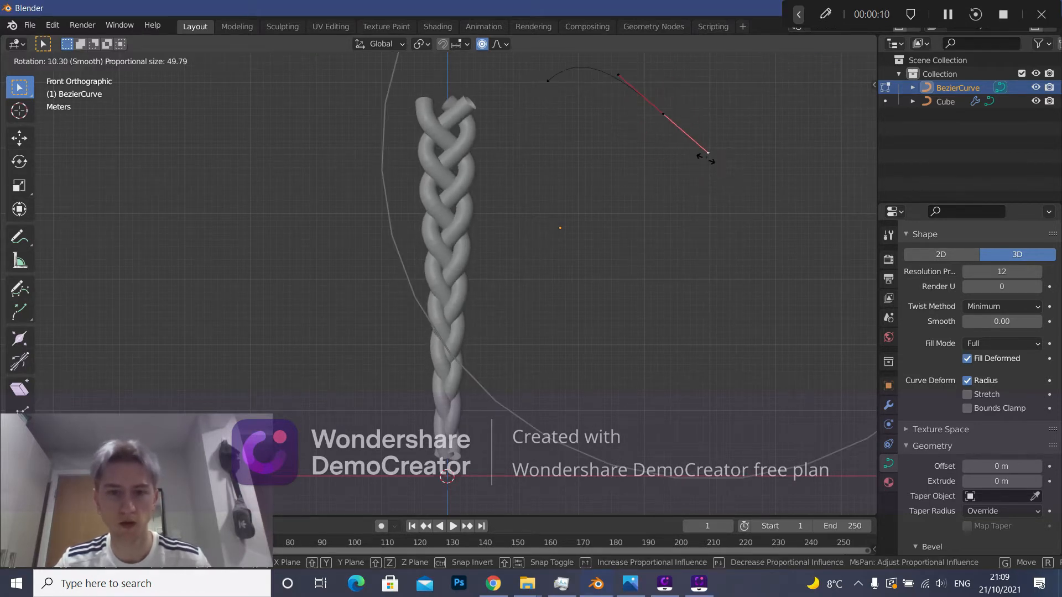
click(698, 162)
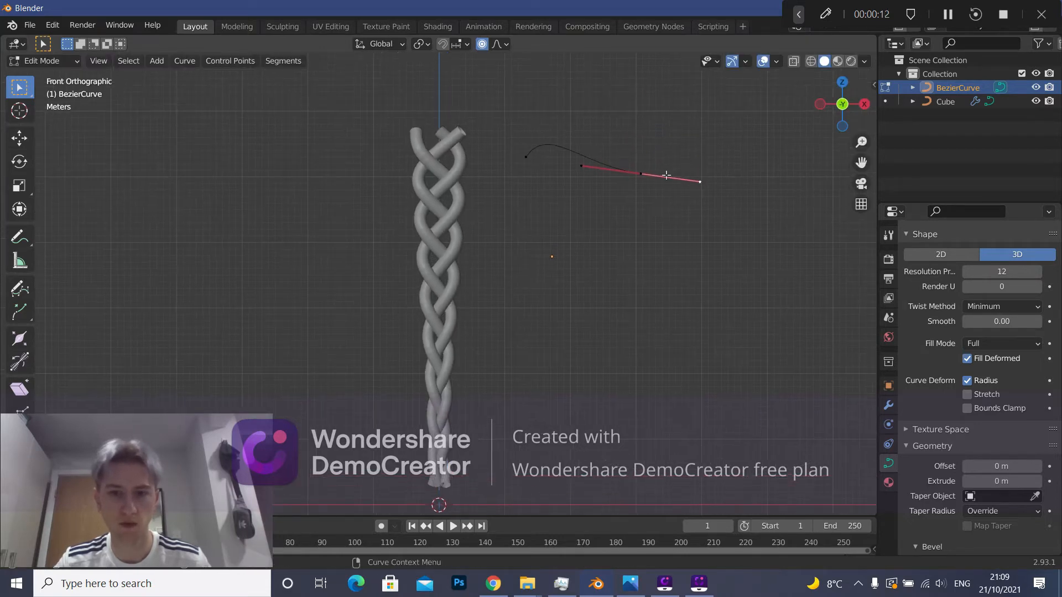
Raise the taper curve's left control point, and reposition and rotate its lower handle to a shallower angle.
key(g)
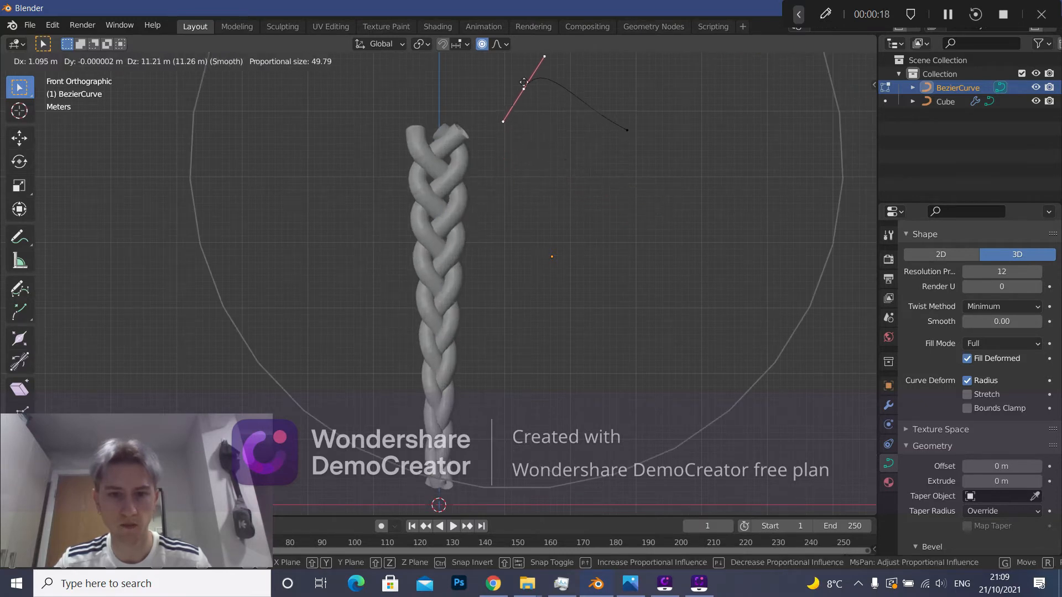
click(527, 75)
click(507, 111)
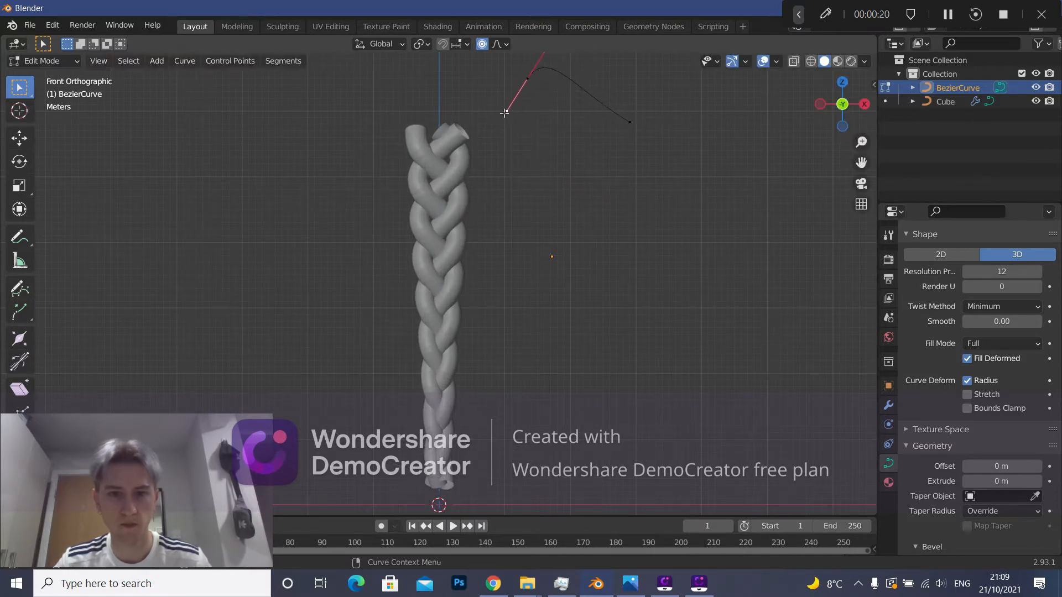
key(g)
click(510, 123)
key(g)
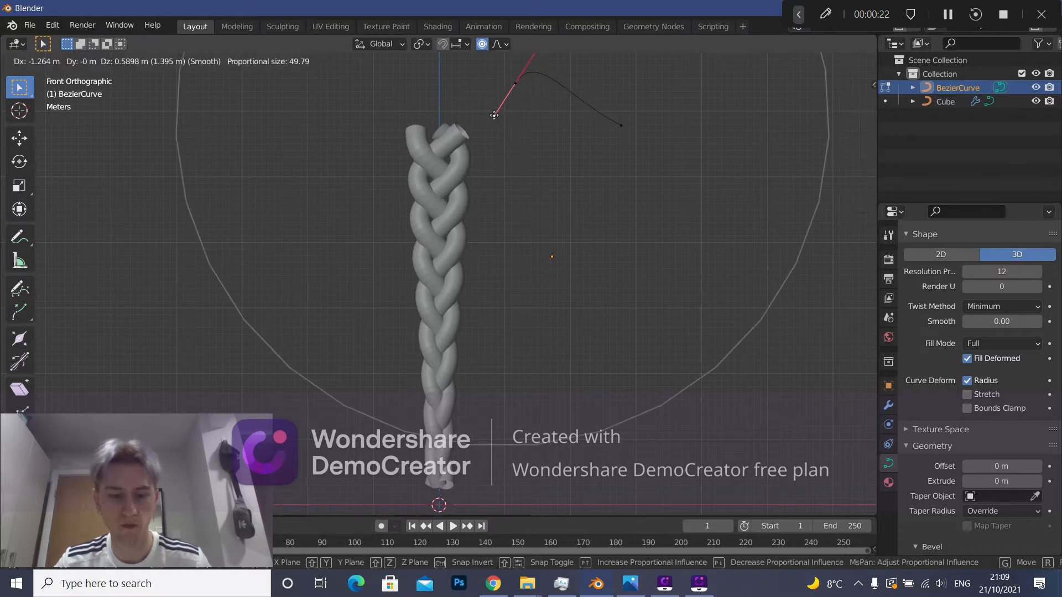
key(r)
click(495, 108)
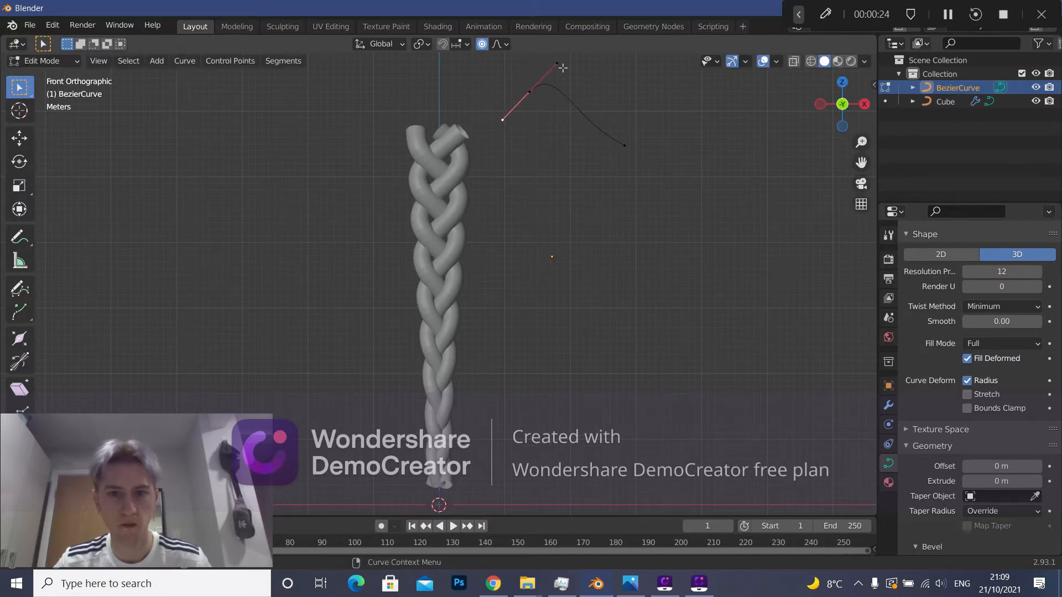
Reposition the upper handle of the taper curve's left control point to lift the curve and thicken the strands.
click(557, 62)
key(g)
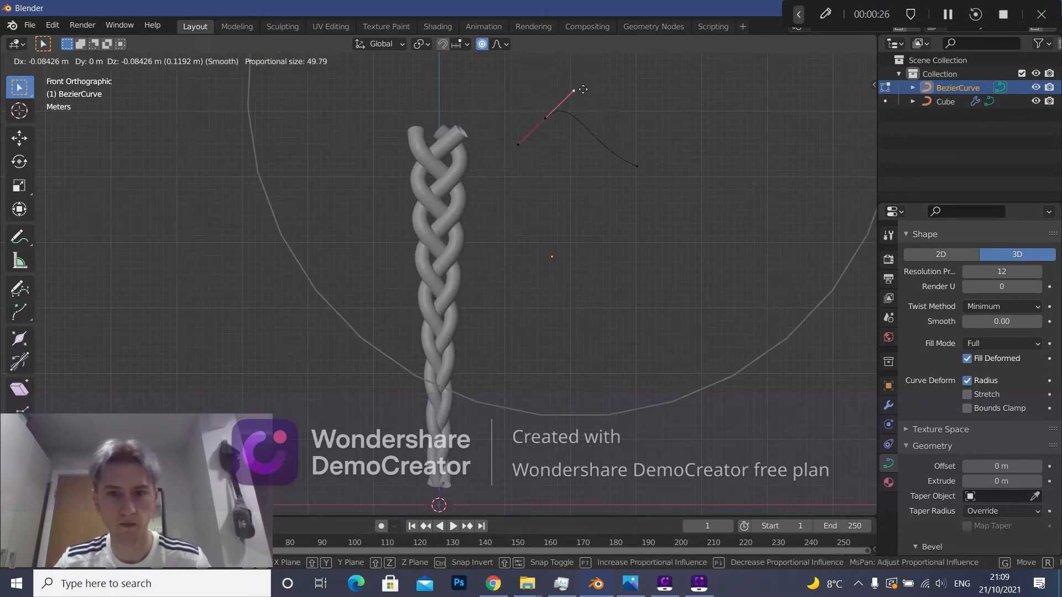
click(572, 91)
key(g)
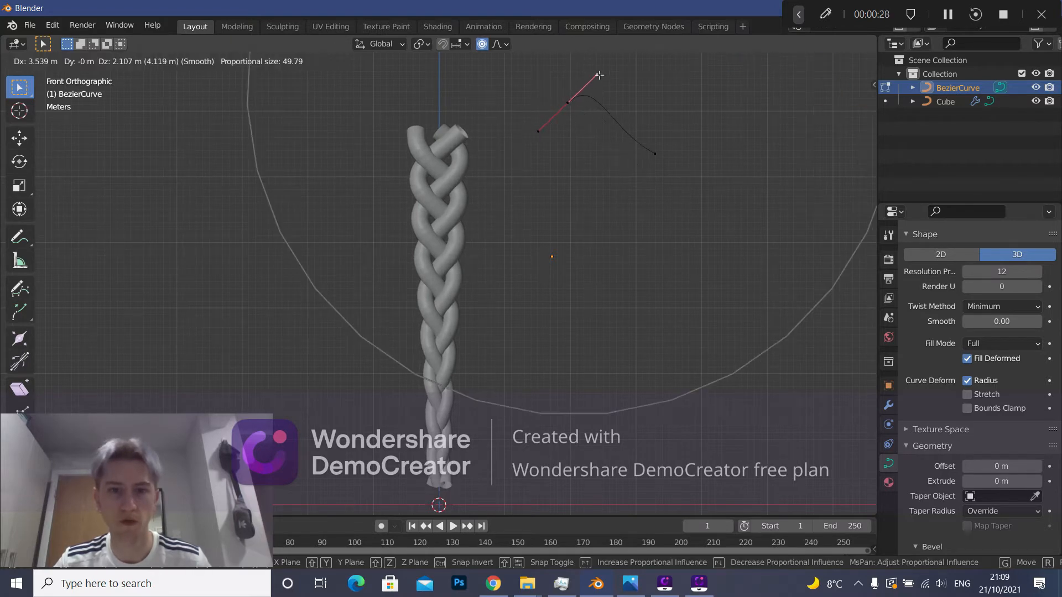
click(566, 491)
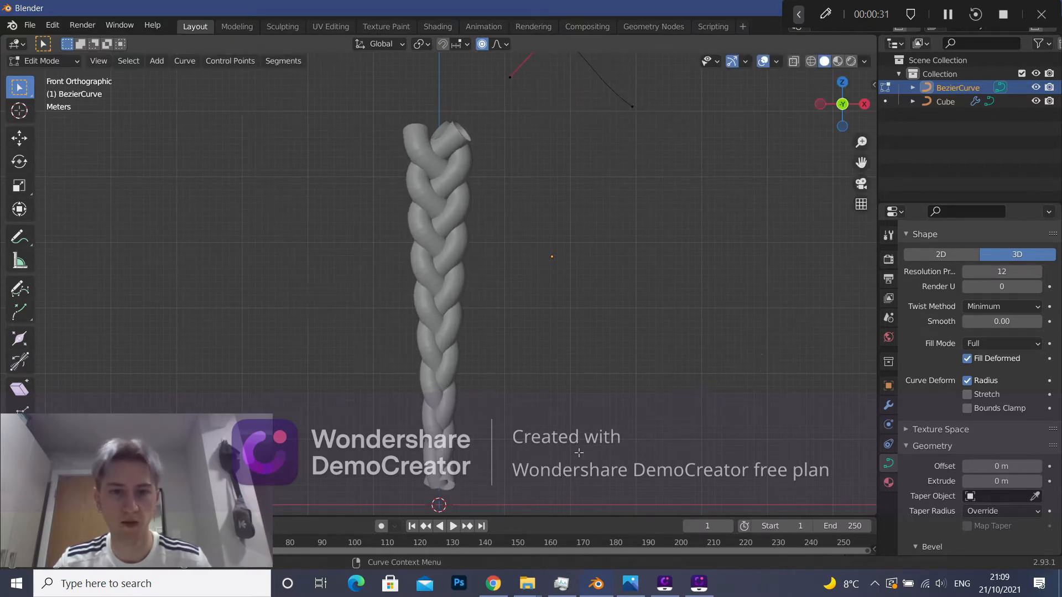
Pull the taper curve's right control point down and toward the braid, and adjust its inner handle to steepen the taper.
click(632, 106)
key(g)
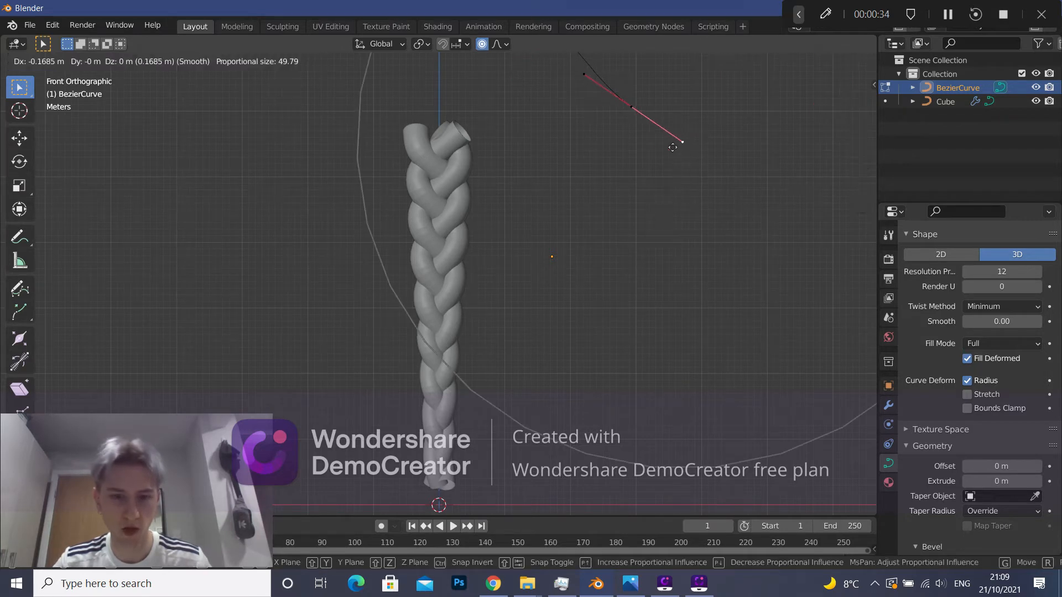
click(595, 188)
key(g)
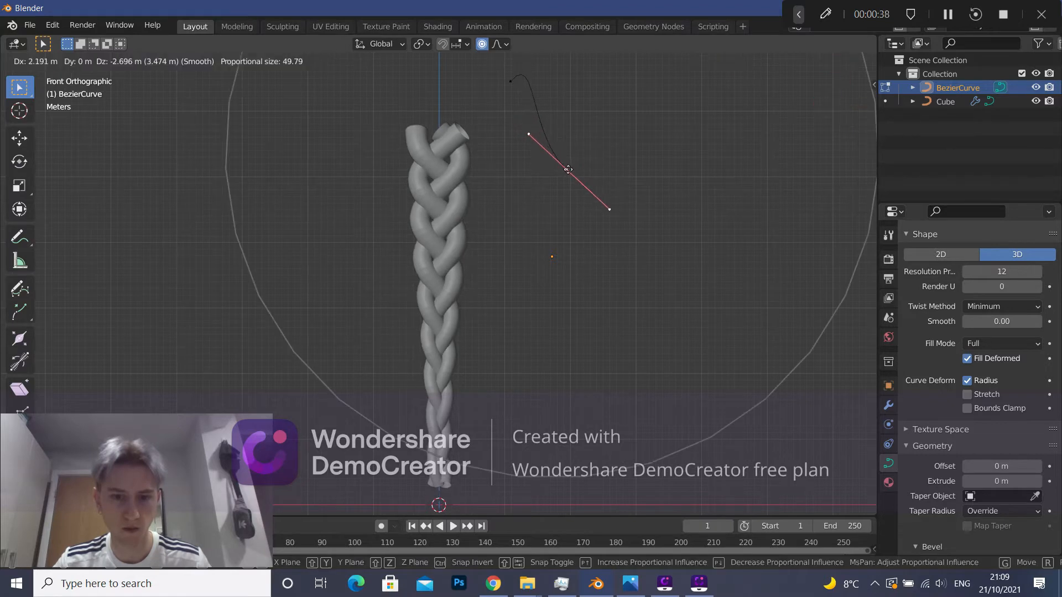
click(566, 147)
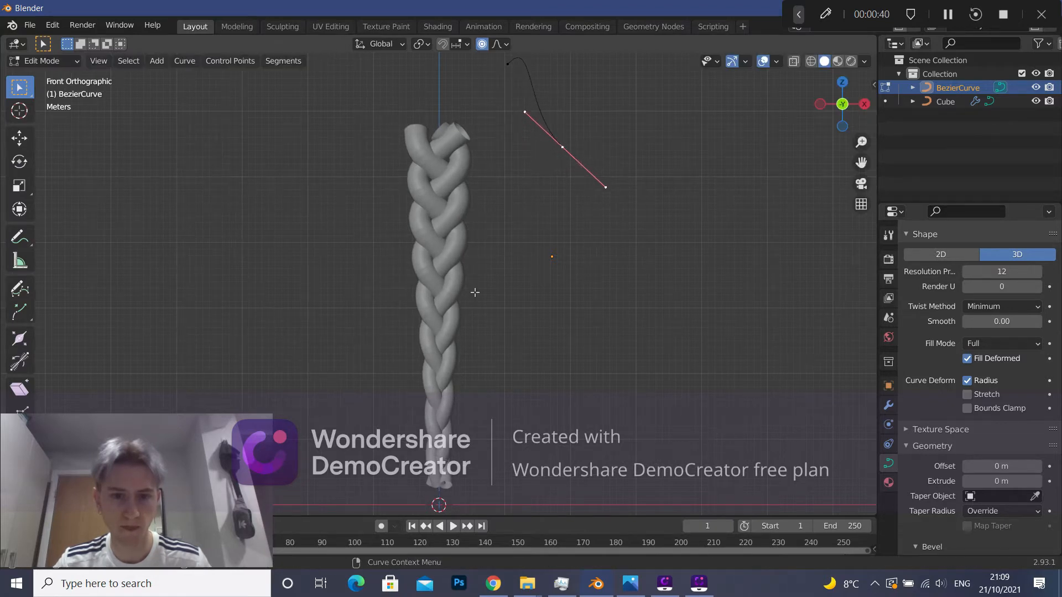
key(g)
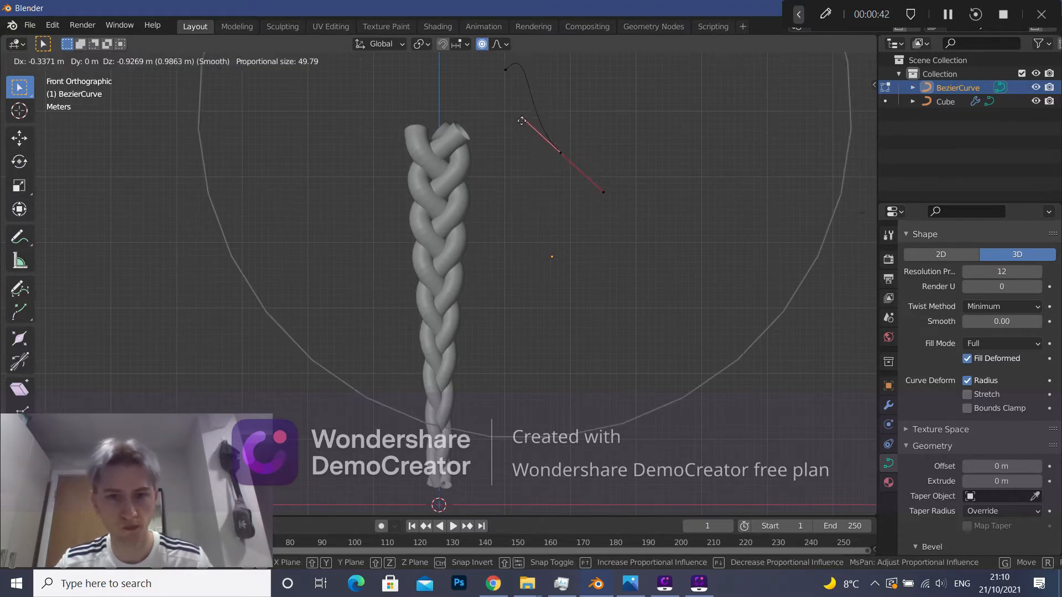
click(548, 130)
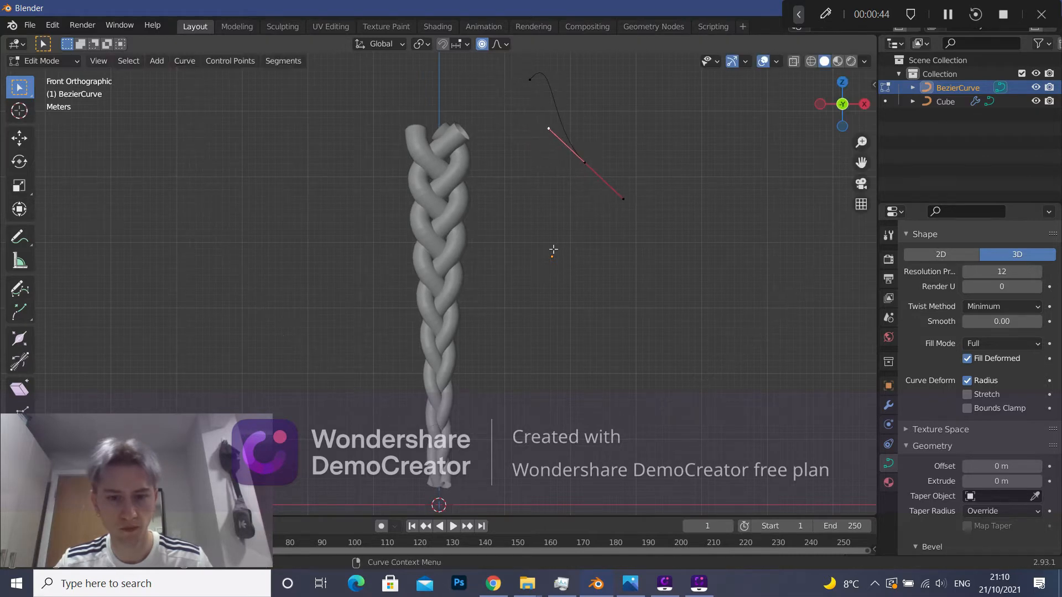
key(r)
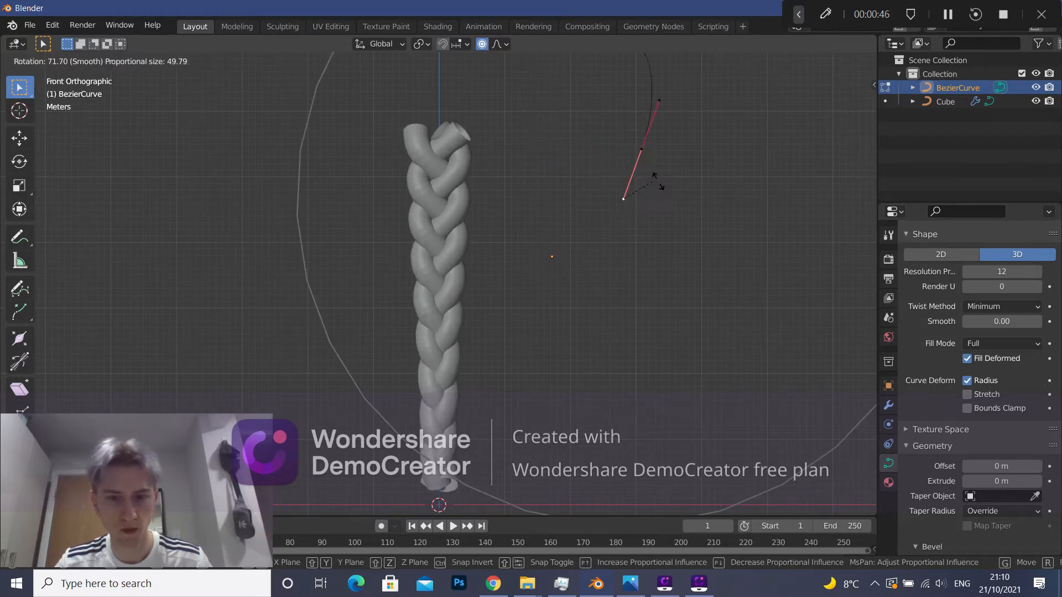
click(607, 166)
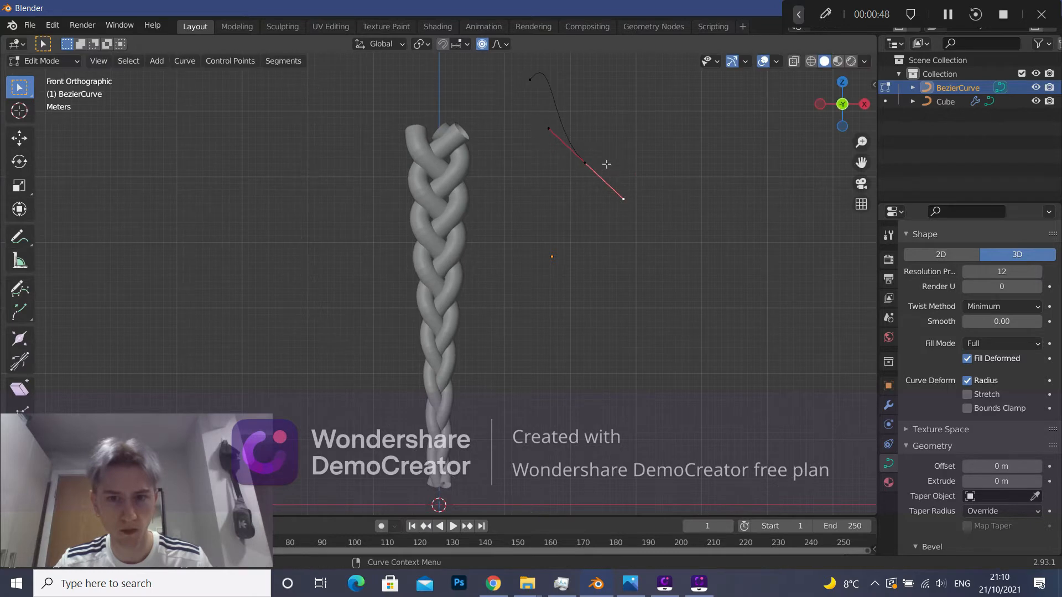
key(r)
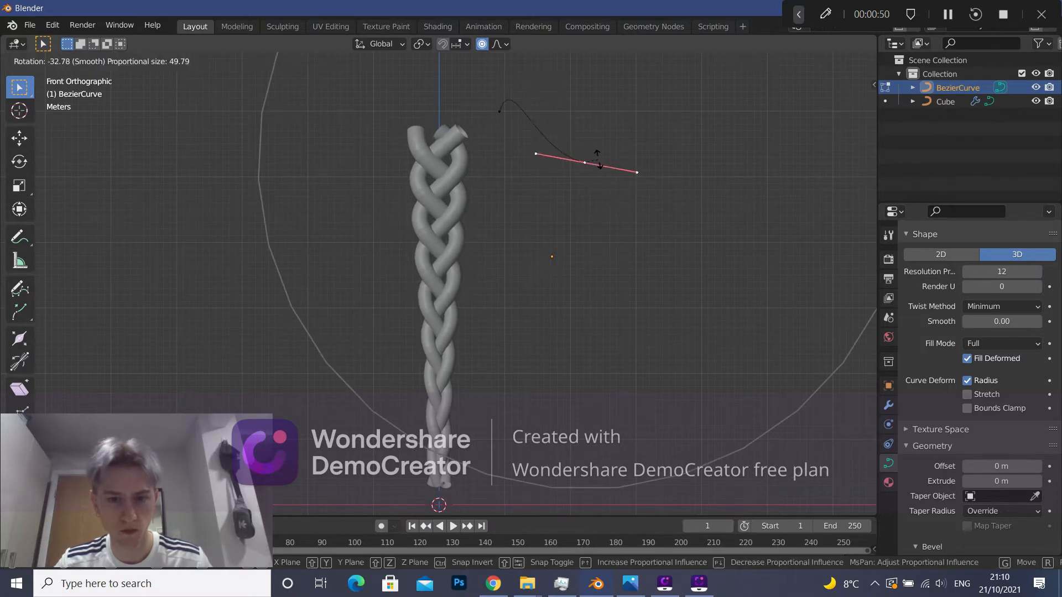
click(635, 185)
click(630, 193)
Shift the right control point's outer handle away from the braid, raise the taper curve's left control point, and return to Object Mode.
key(g)
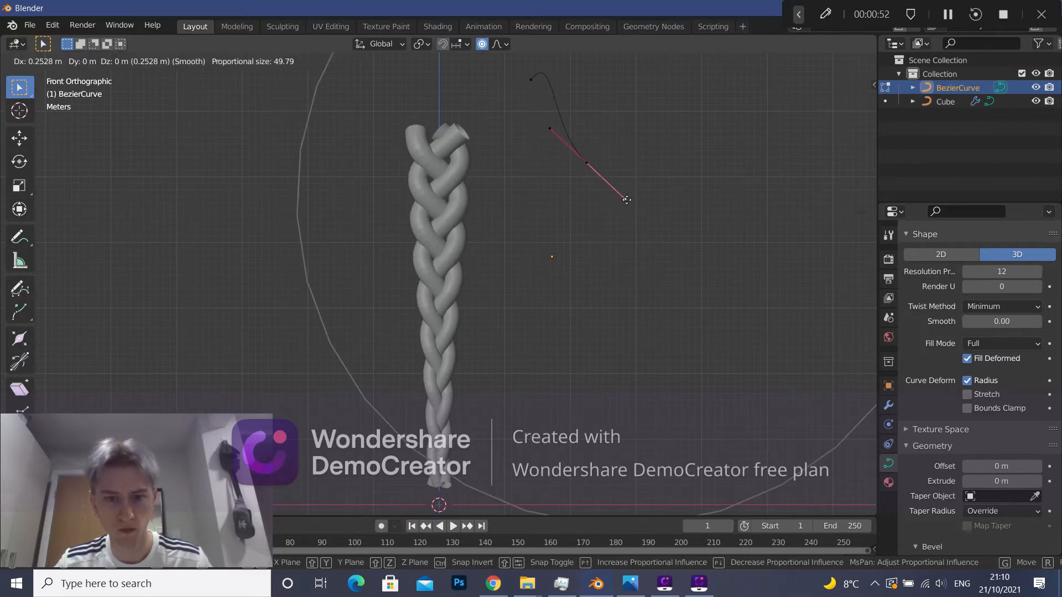
click(646, 198)
click(541, 80)
key(g)
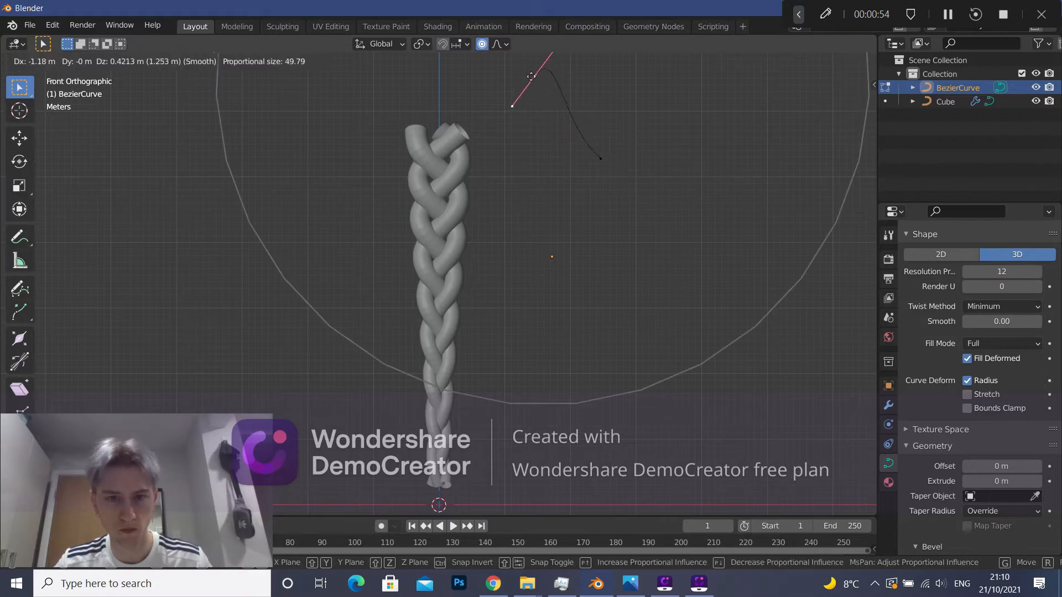
click(547, 65)
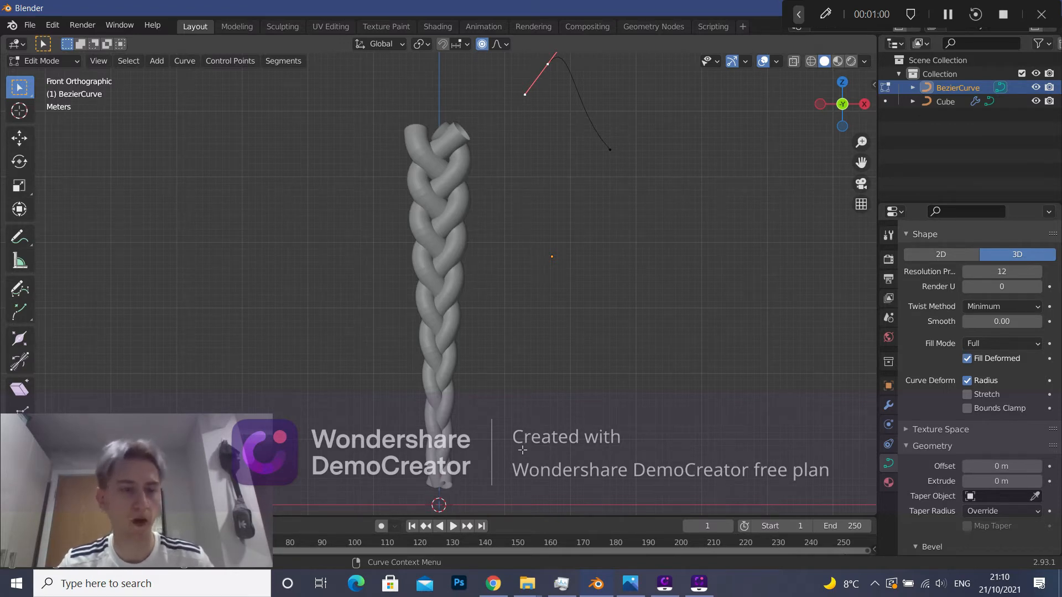
click(44, 61)
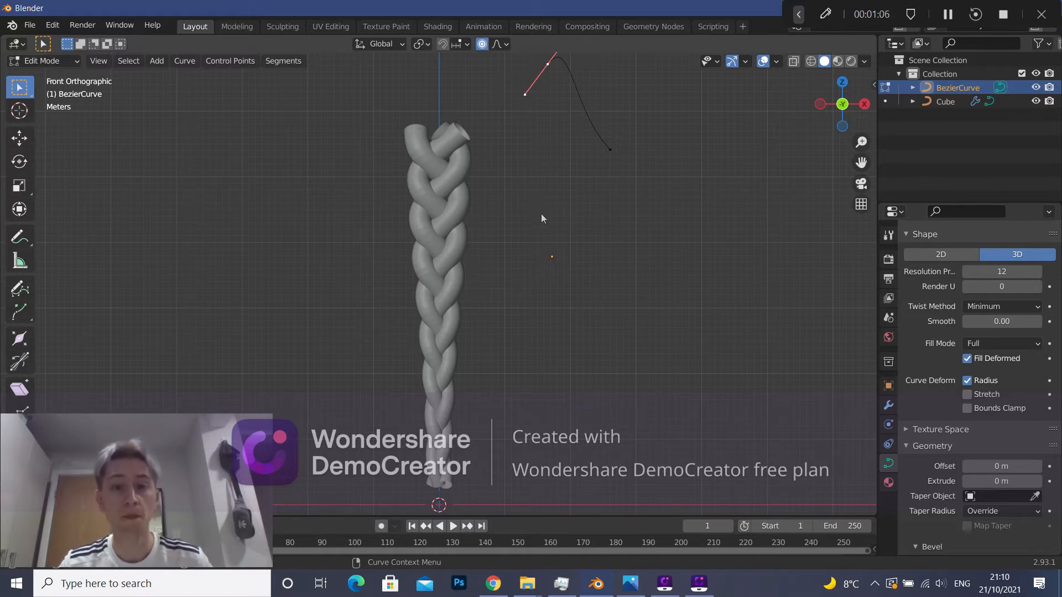
scroll(541, 217, down, 2)
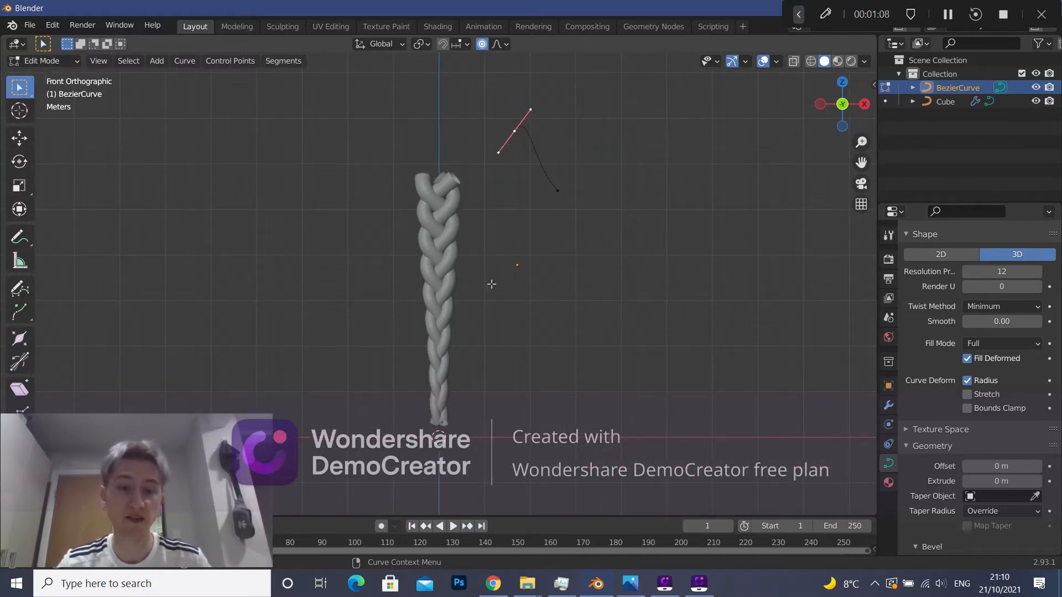
click(48, 61)
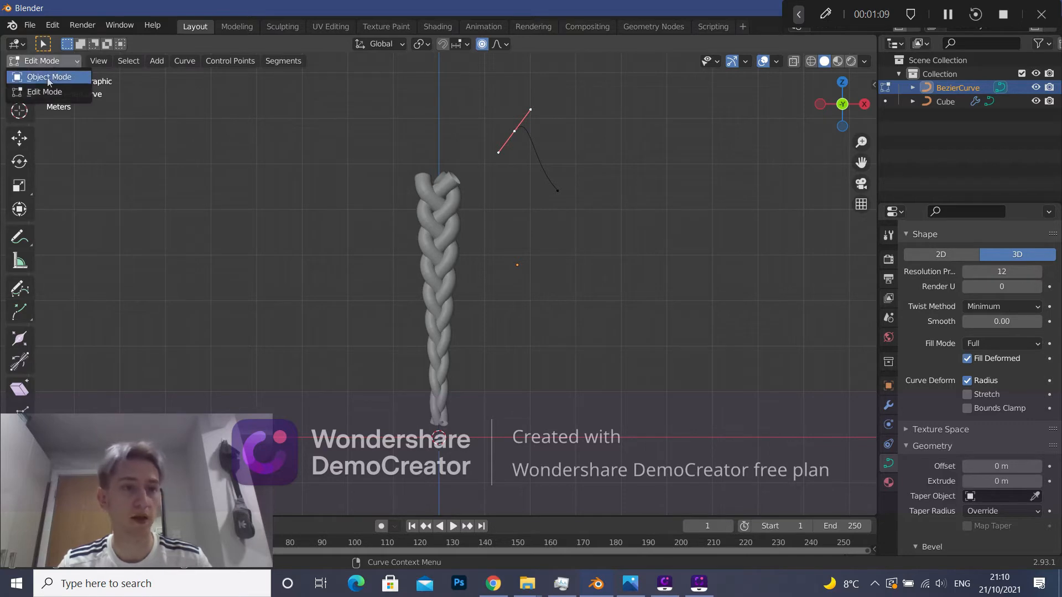
click(47, 77)
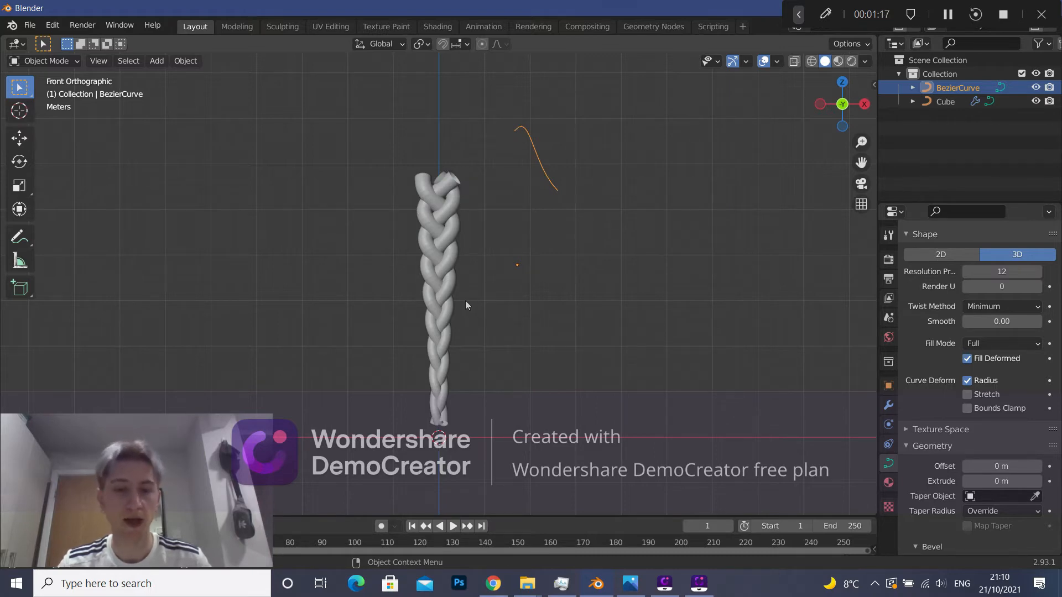
Select the braid's top middle control point in Edit Mode and snap the 3D cursor to it.
click(424, 263)
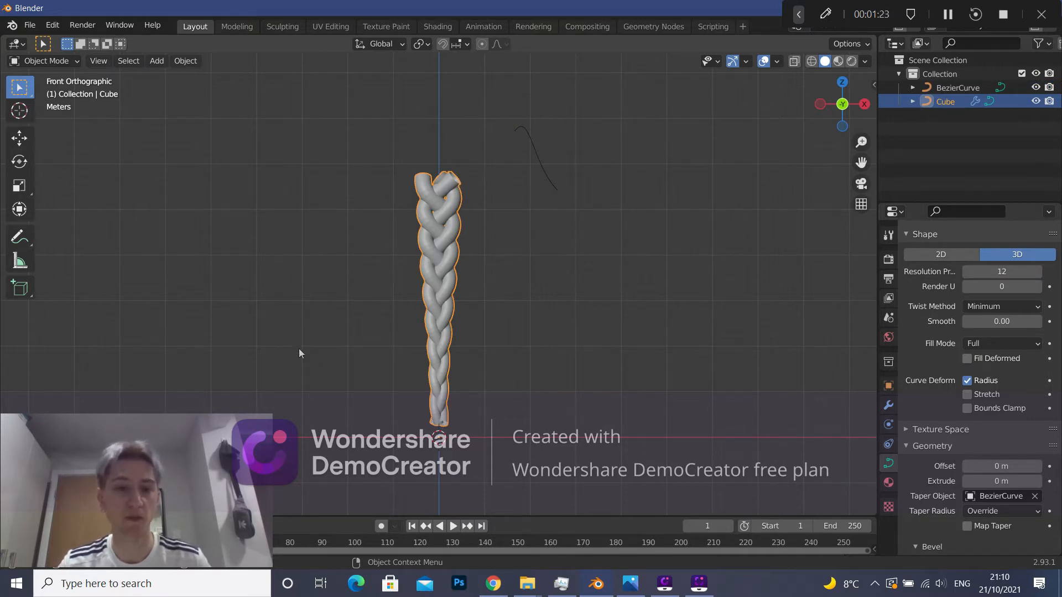
middle_drag(502, 286, 414, 256)
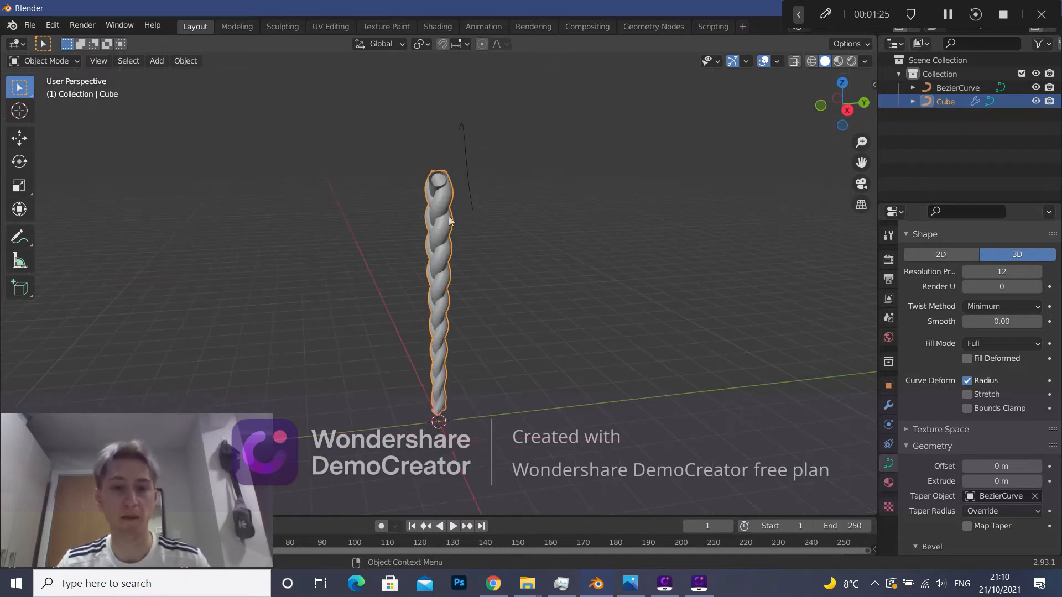
middle_drag(390, 383, 526, 242)
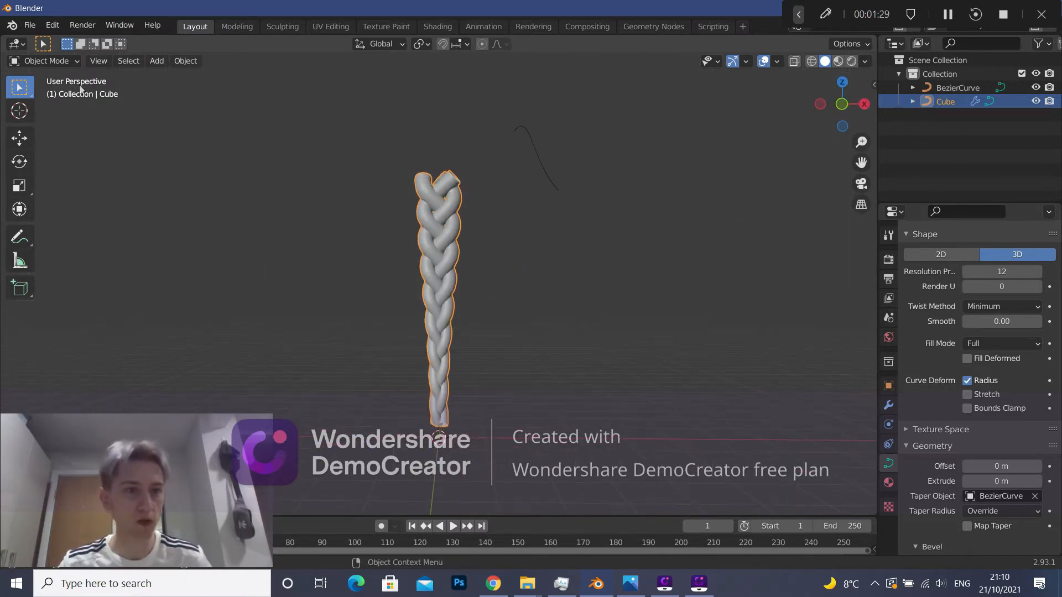
middle_drag(415, 187, 411, 188)
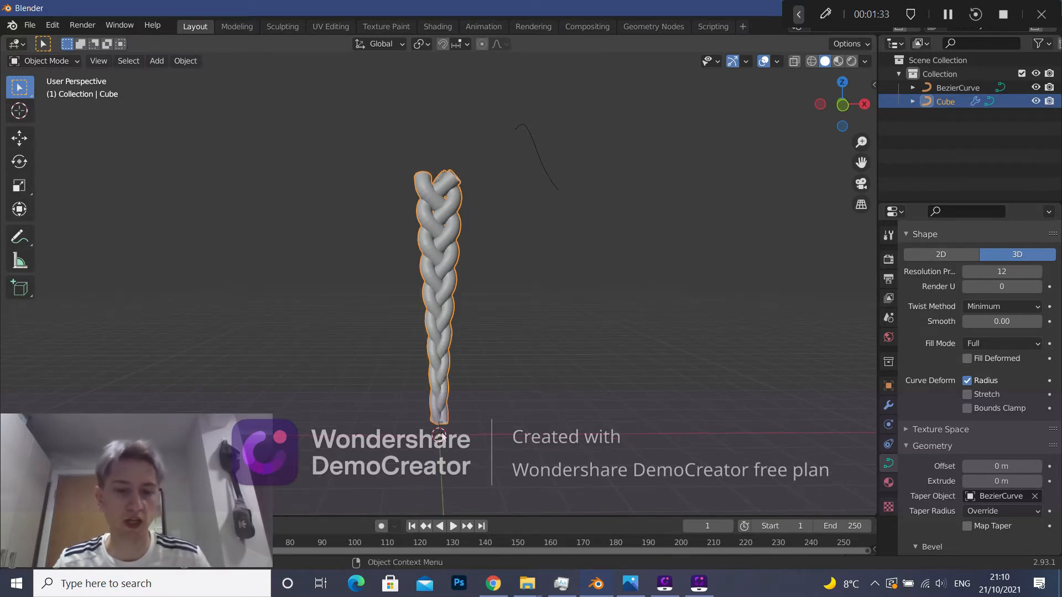
click(57, 63)
click(41, 93)
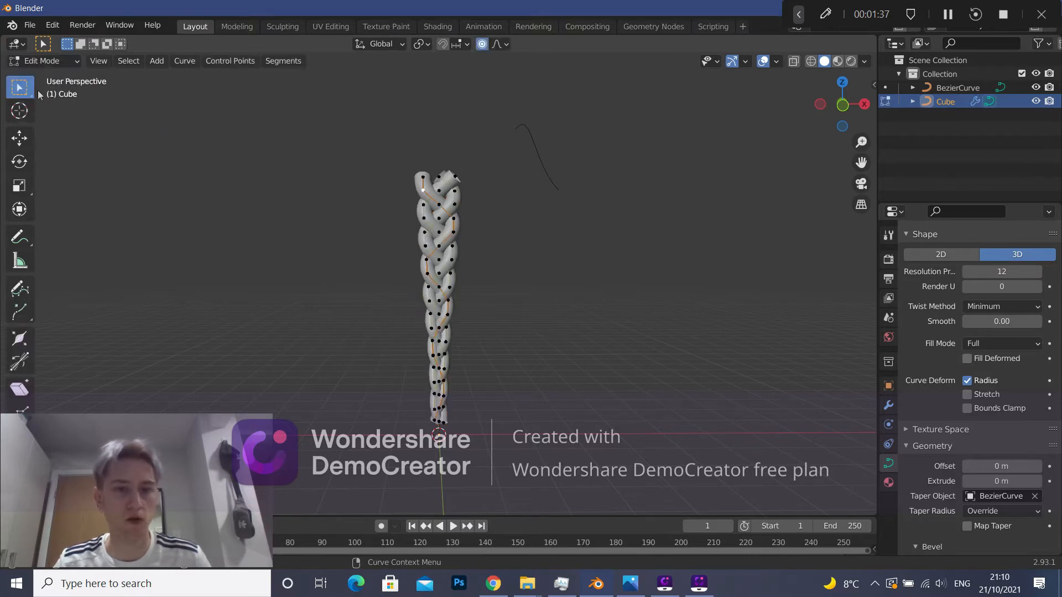
click(56, 65)
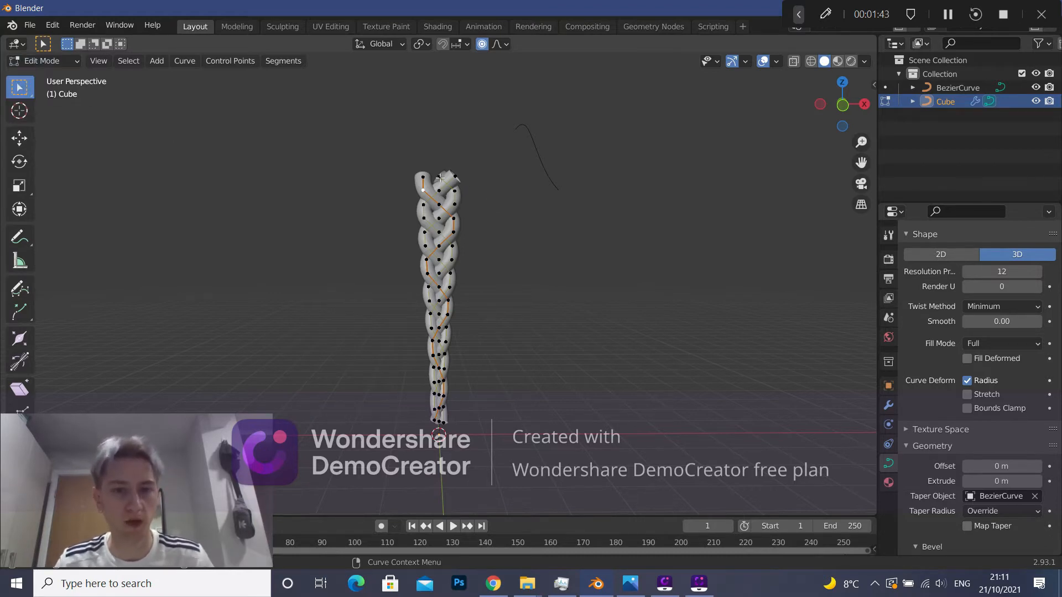
click(440, 178)
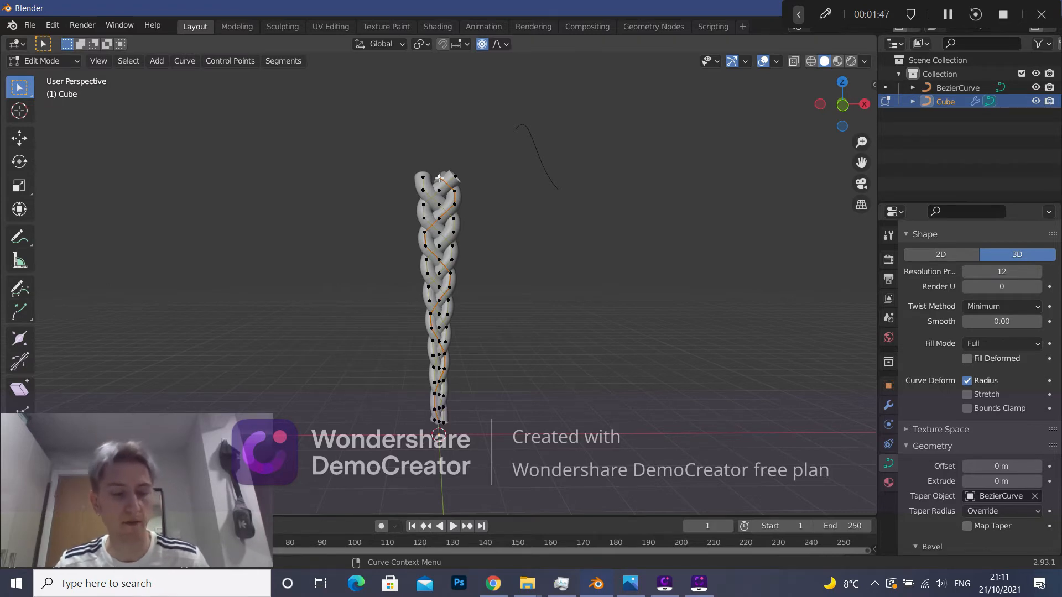
key(shift+s)
click(433, 257)
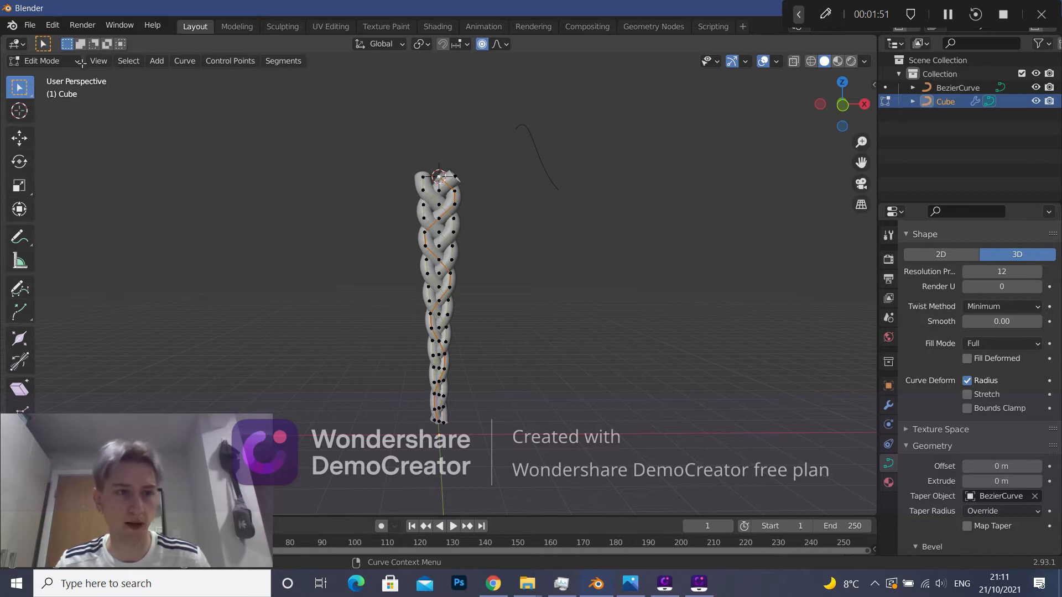
Return to Object Mode, set the braid's origin to the 3D cursor, and deselect the braid.
click(78, 61)
click(41, 76)
click(185, 61)
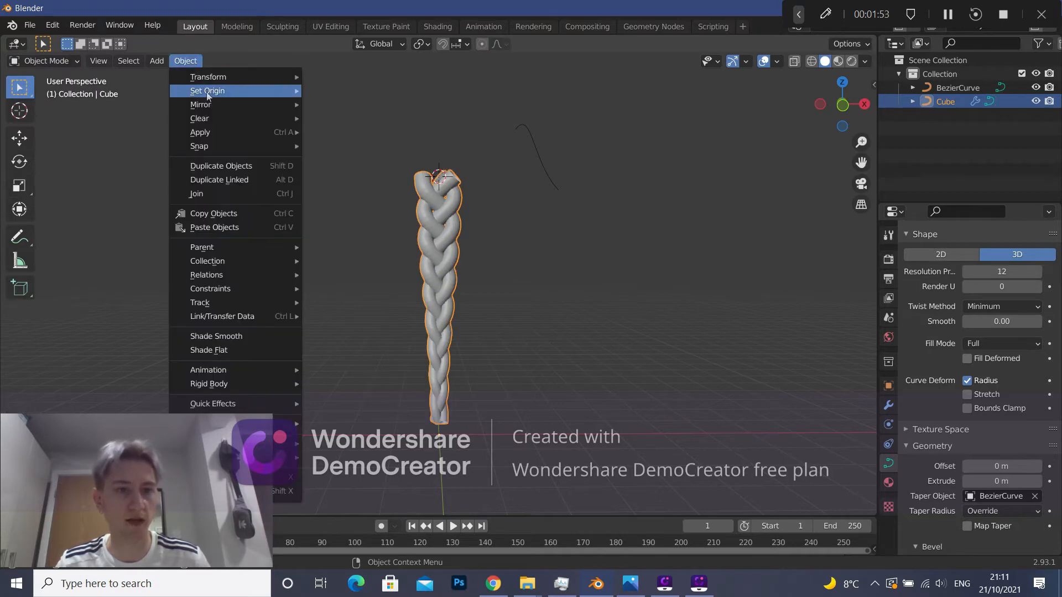
mouse_move(207, 92)
click(359, 121)
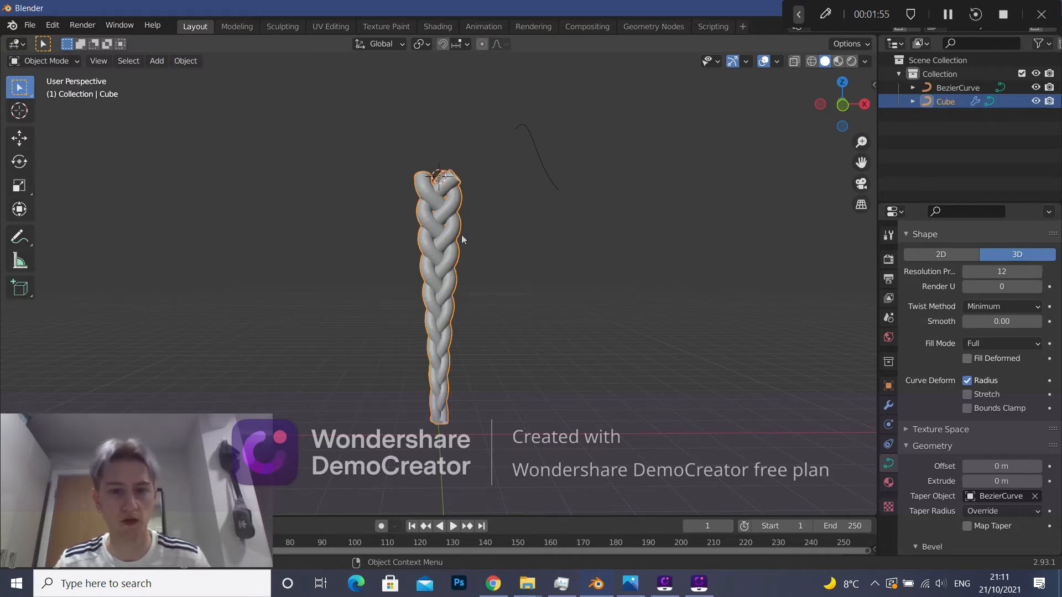
click(403, 197)
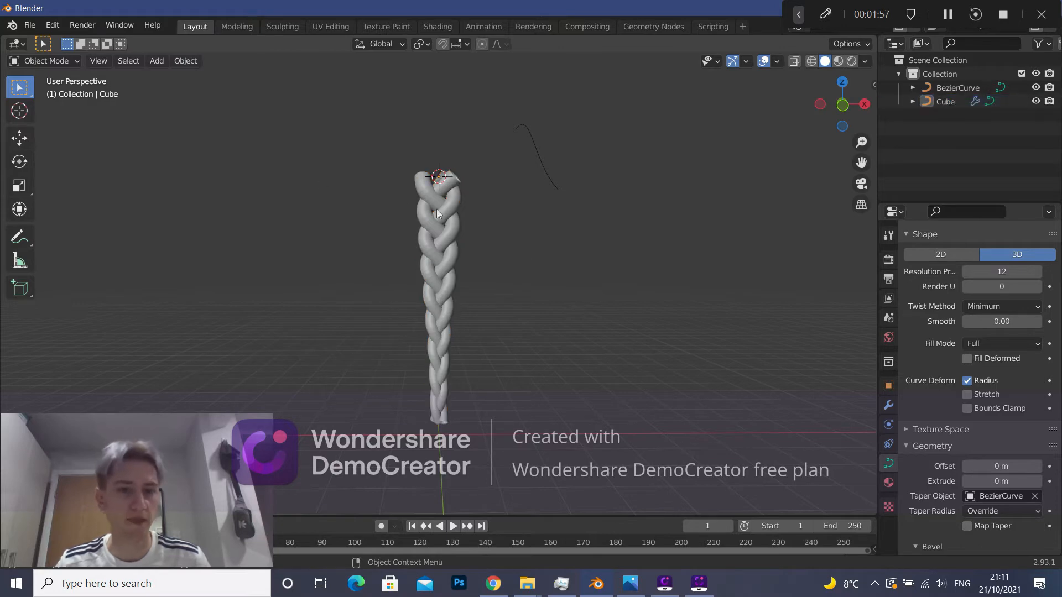
Add a Bezier curve at the 3D cursor on top of the braid and scale it up slightly.
key(shift+a)
mouse_move(430, 211)
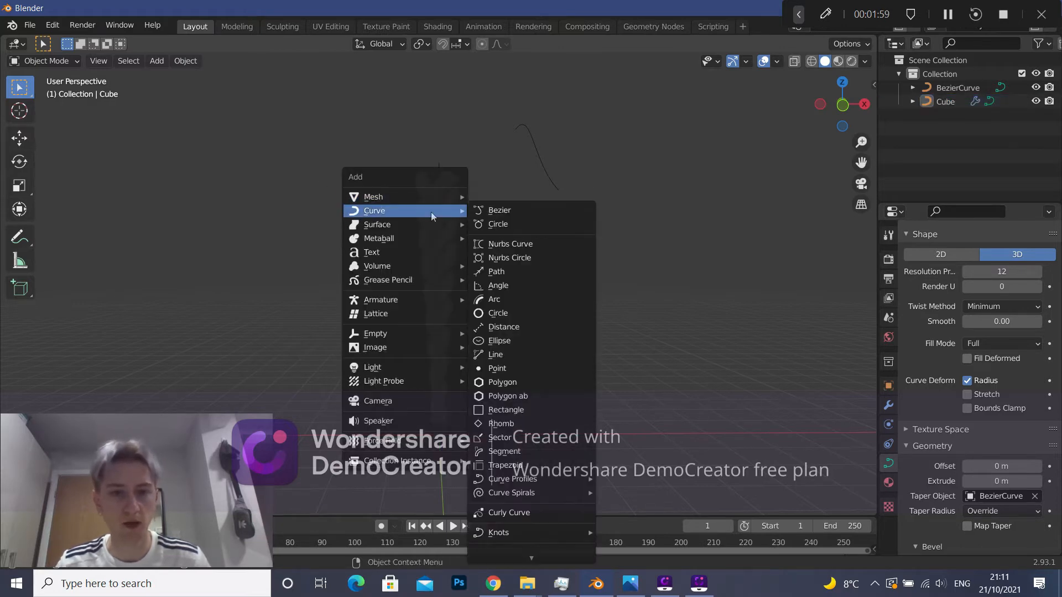
click(495, 211)
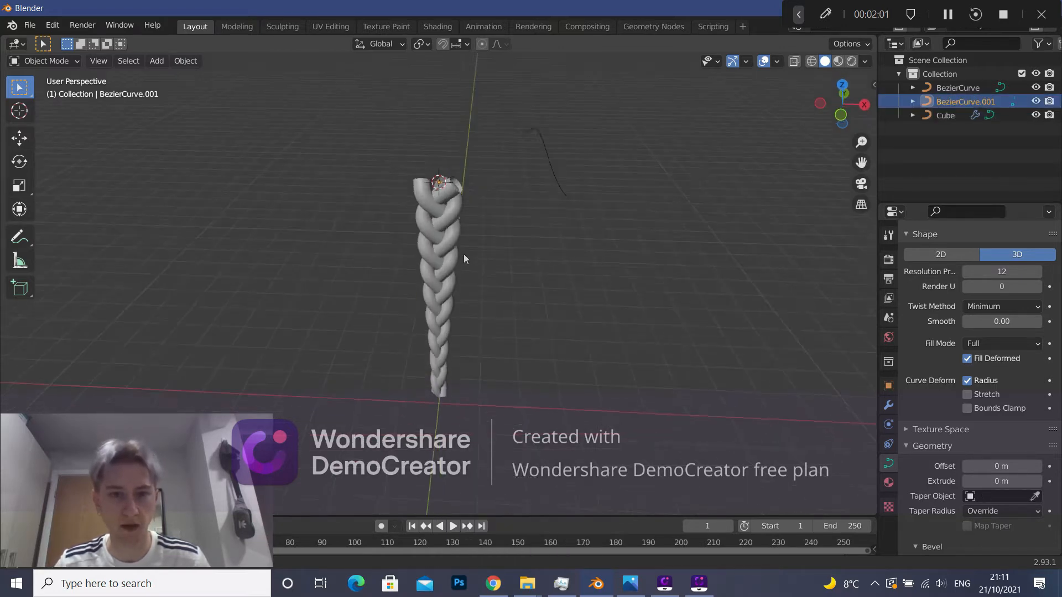
middle_drag(464, 257, 453, 213)
key(s)
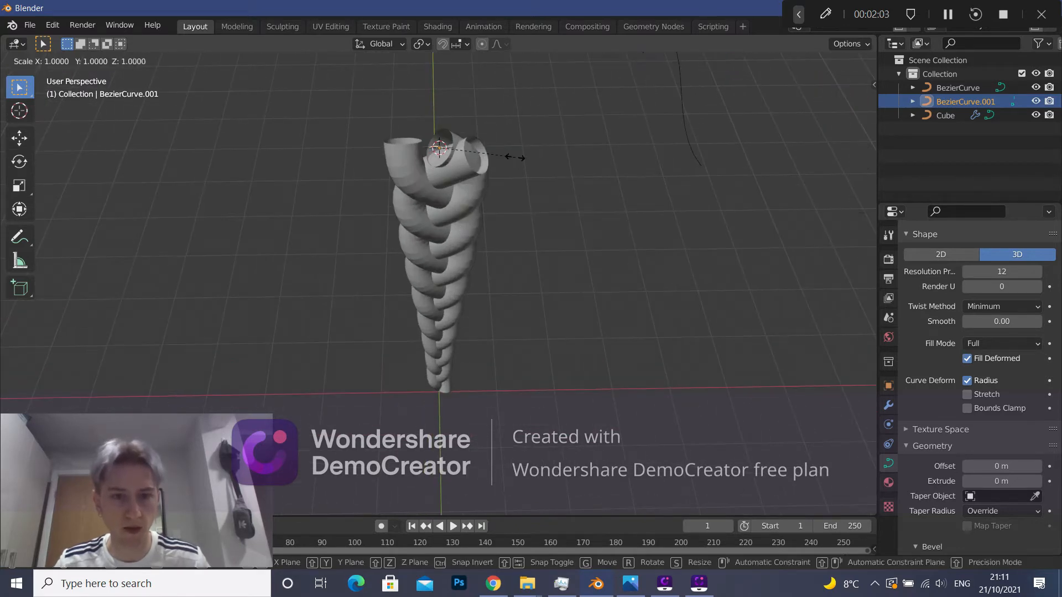
click(529, 191)
scroll(529, 193, down, 1)
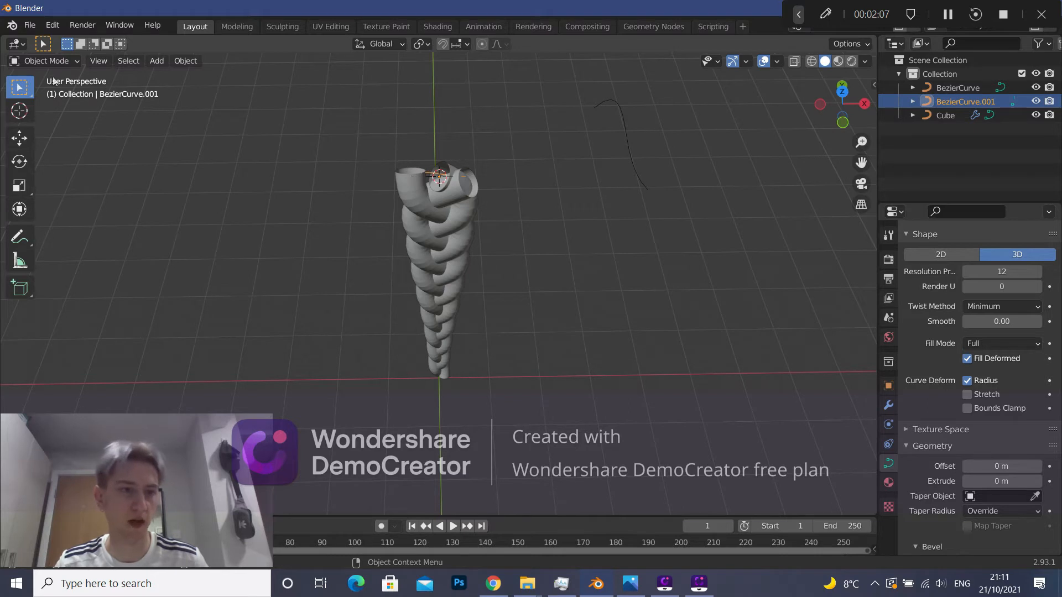
Straighten the new Bezier curve in Edit Mode by setting its handle type to Vector.
click(44, 61)
click(41, 88)
key(v)
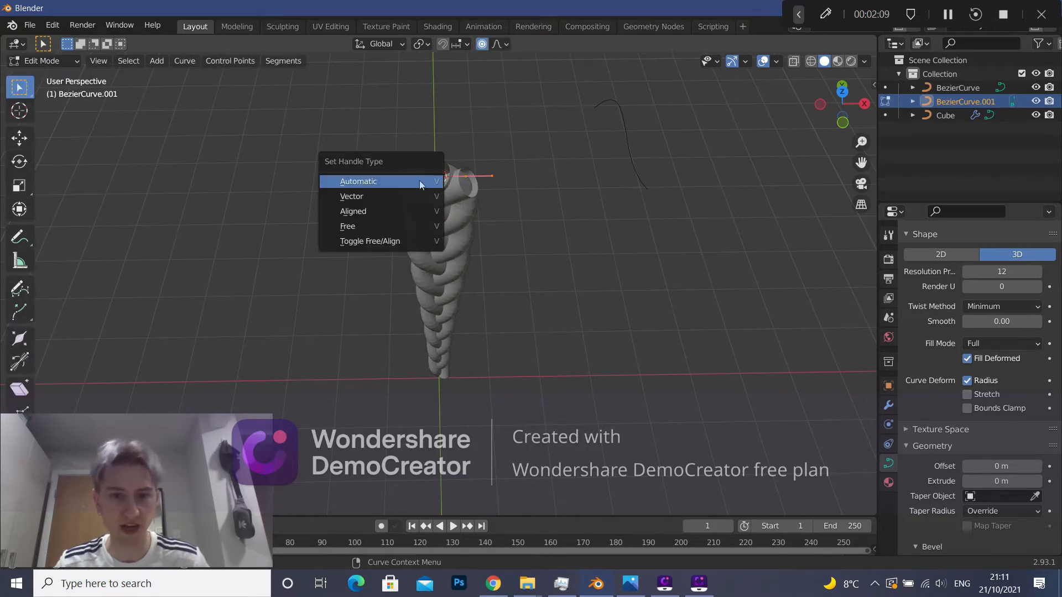
click(404, 203)
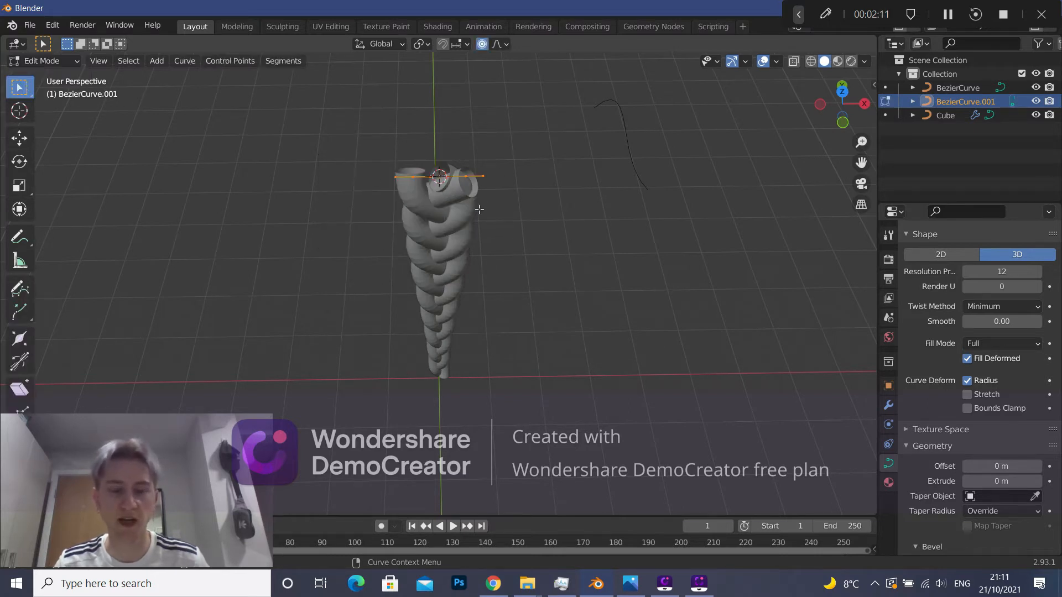
scroll(479, 218, down, 1)
middle_drag(472, 229, 460, 178)
scroll(466, 191, down, 1)
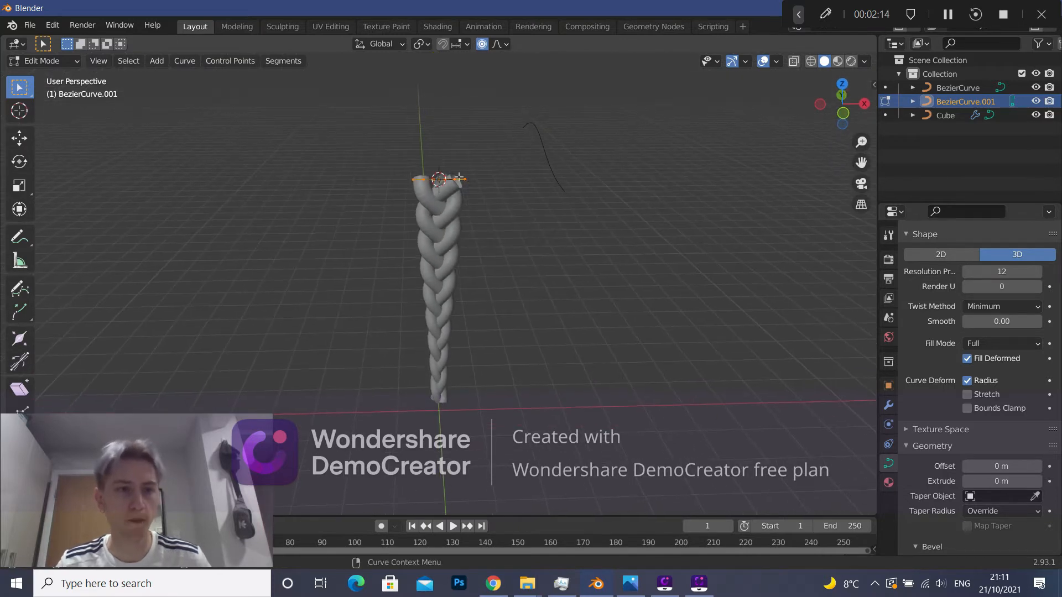
In Object Mode, rotate the straightened curve around the global Y axis until it stands vertical.
click(53, 62)
click(51, 75)
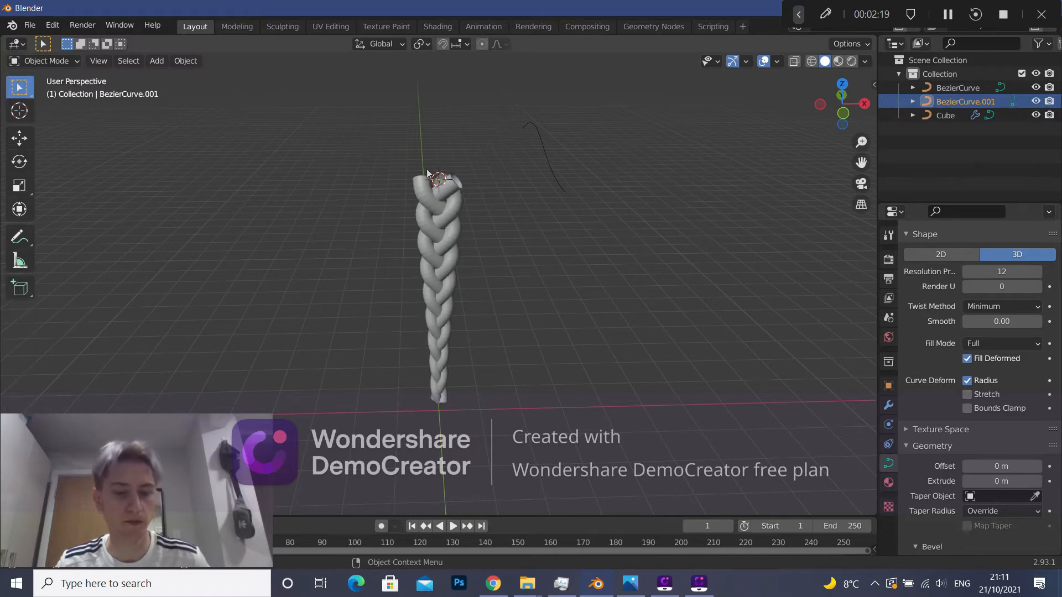
key(r)
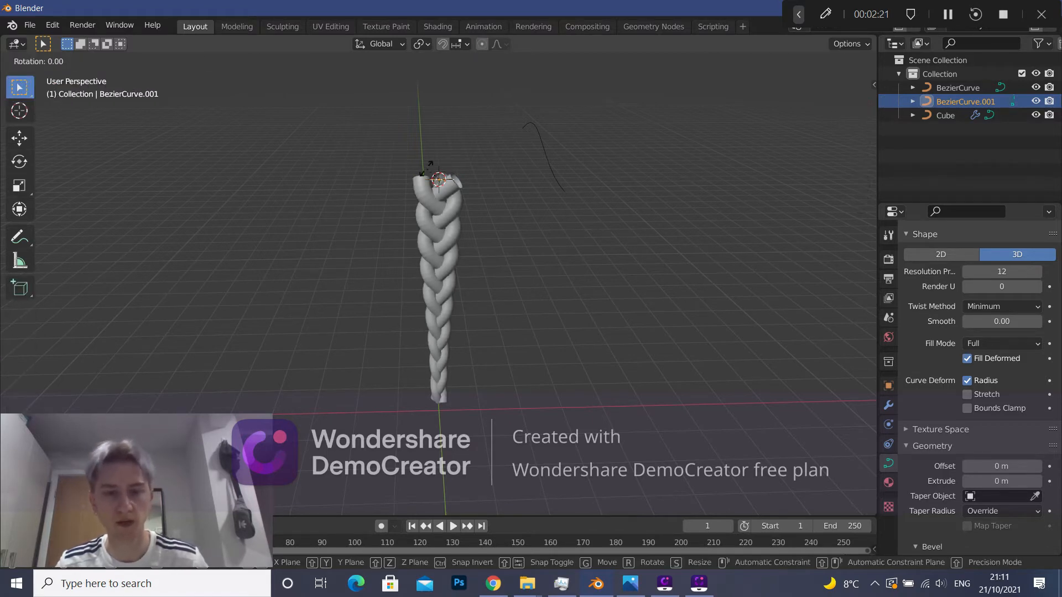
key(y)
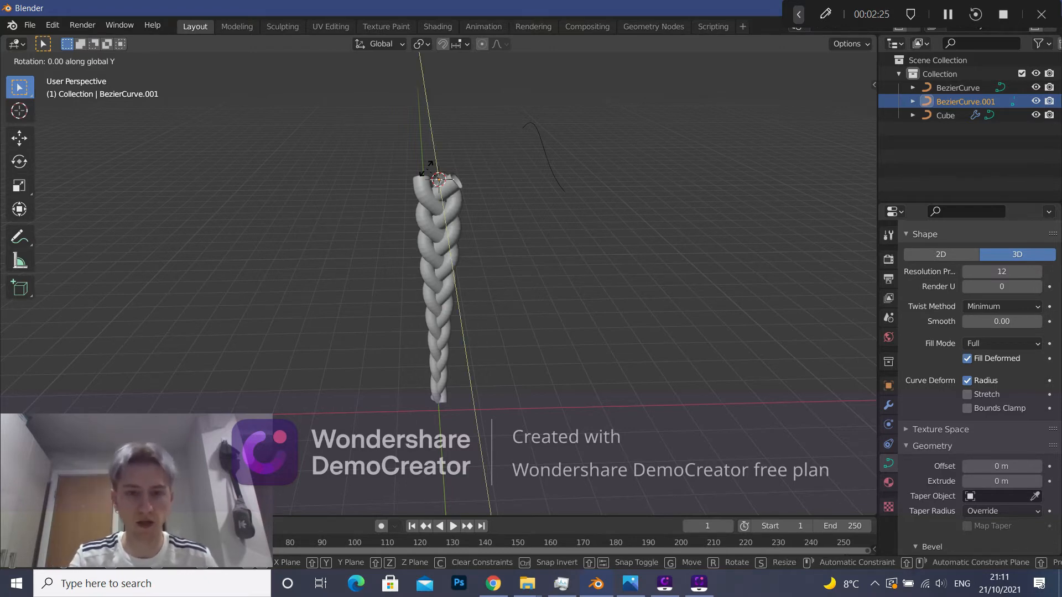
right_click(431, 171)
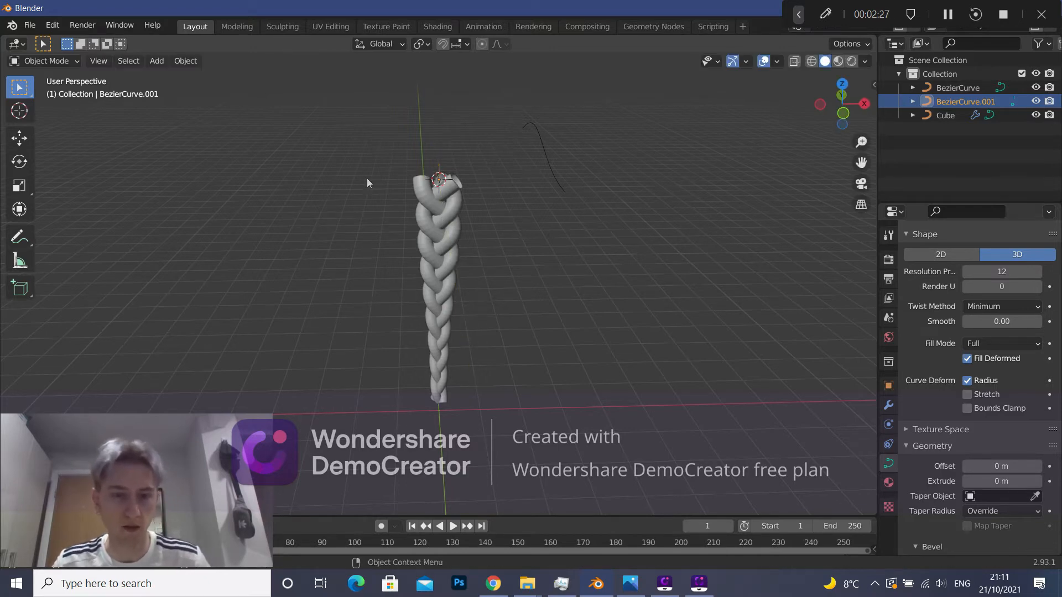
In Edit Mode, scale the vertical curve up about 4.2 times and move it down about 20 m along Z into the braid.
click(48, 61)
click(30, 87)
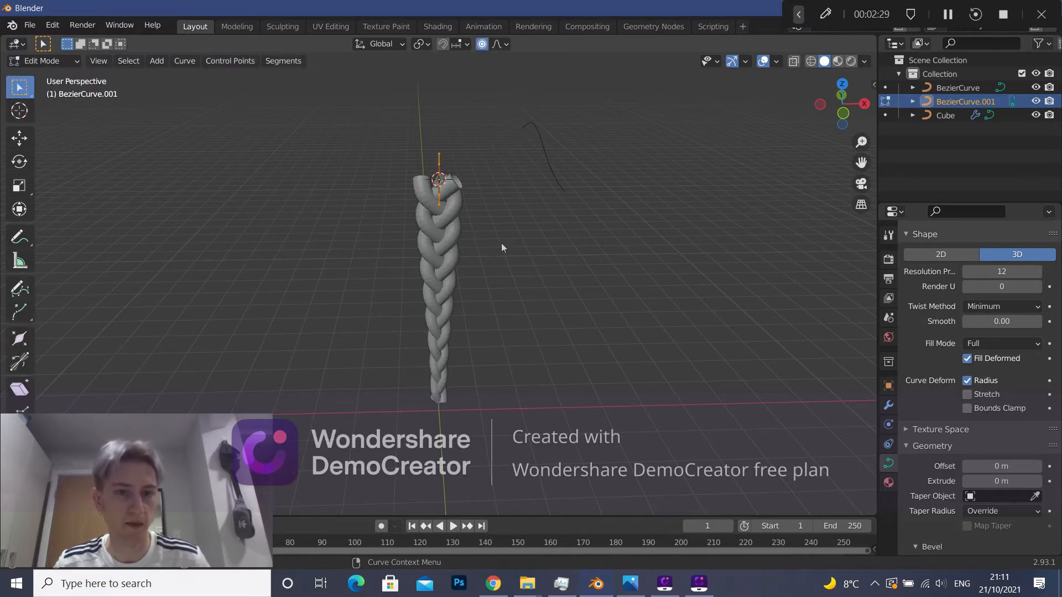
key(s)
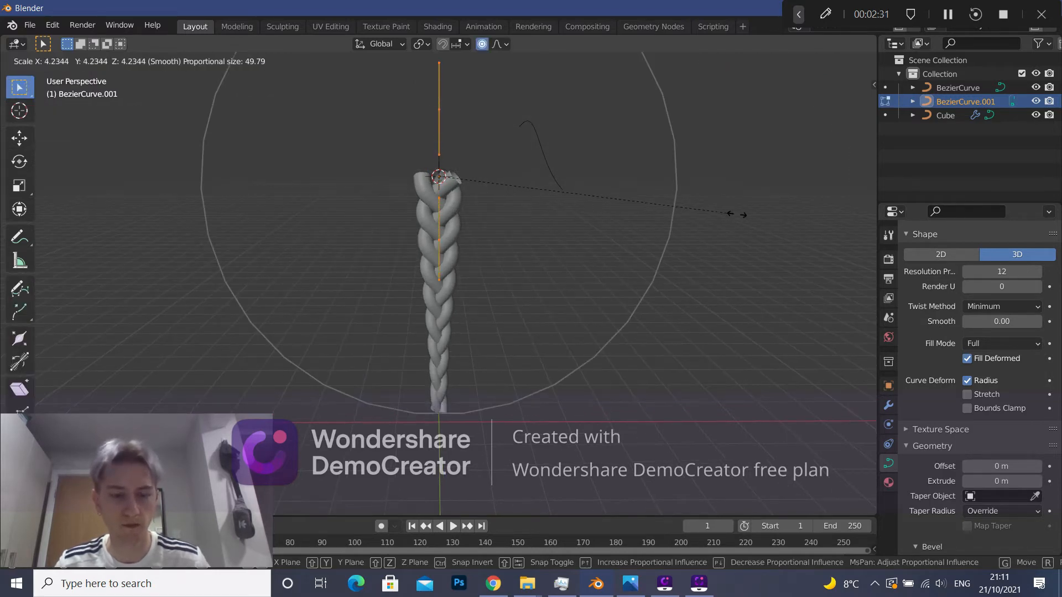
click(742, 211)
key(g)
key(z)
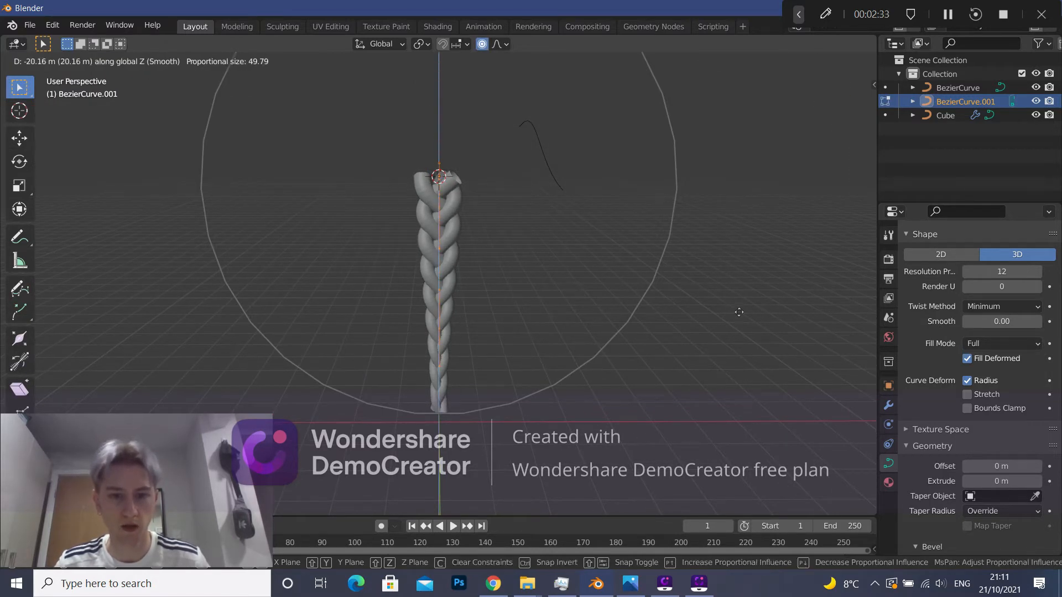
click(747, 316)
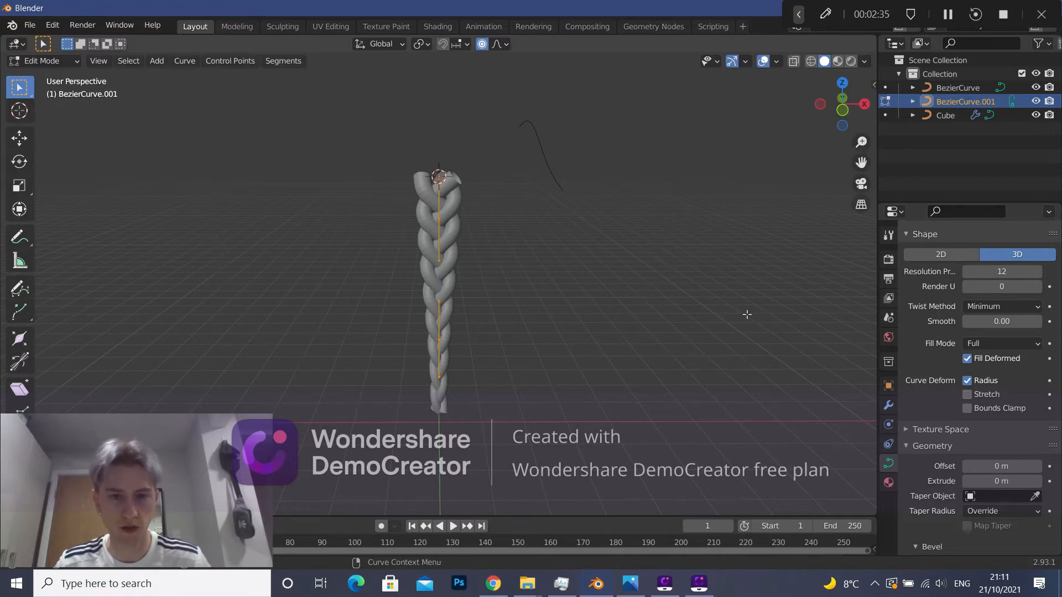
Scale the vertical curve further and shift it along Z to span the braid's full length, then return to Object Mode.
key(s)
click(846, 306)
key(g)
key(z)
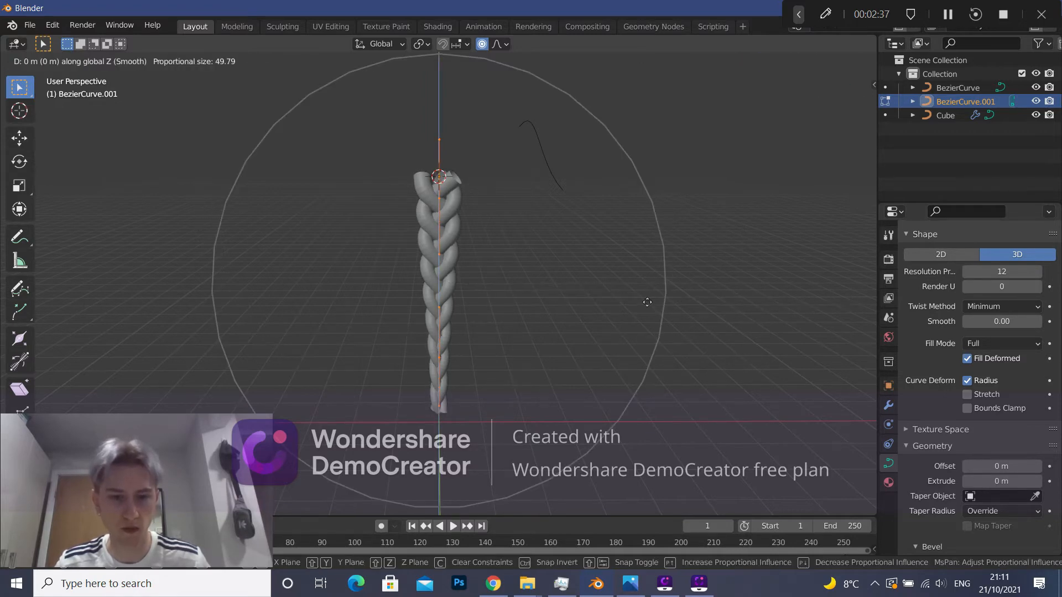
click(647, 314)
key(s)
click(670, 285)
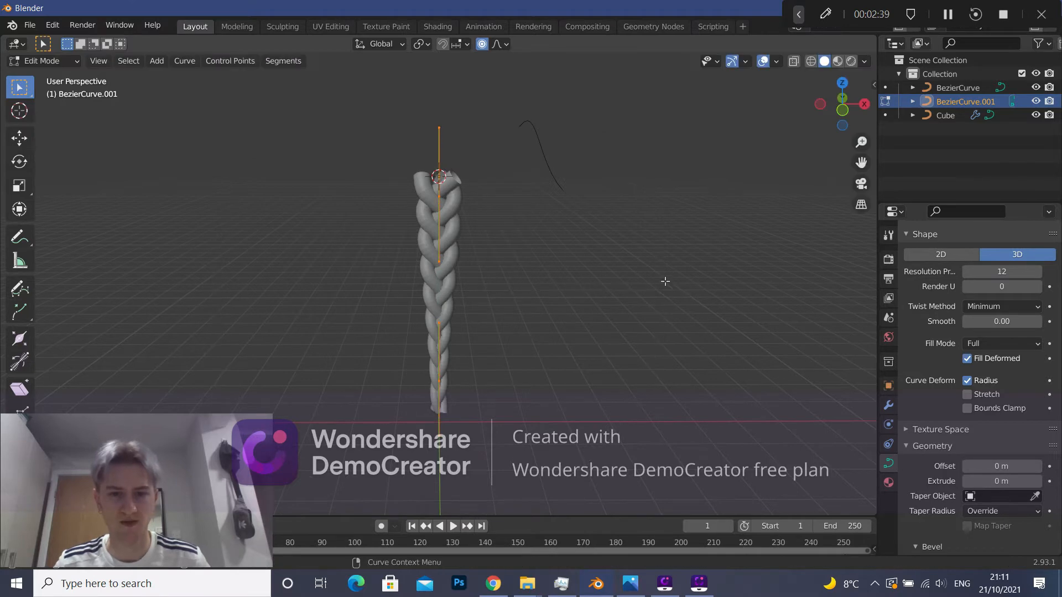
key(g)
key(z)
click(593, 276)
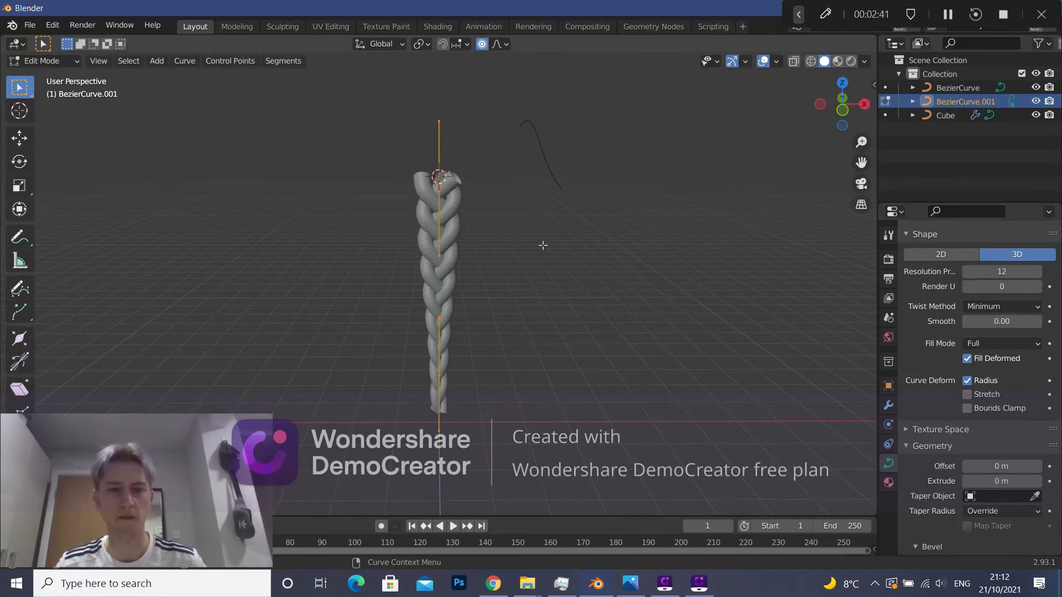
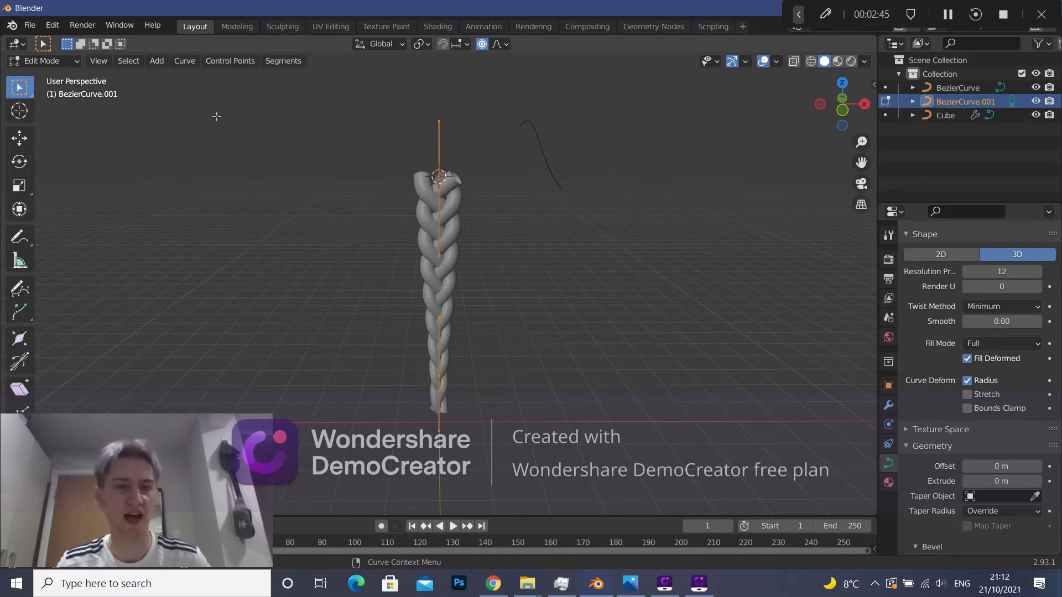
click(56, 63)
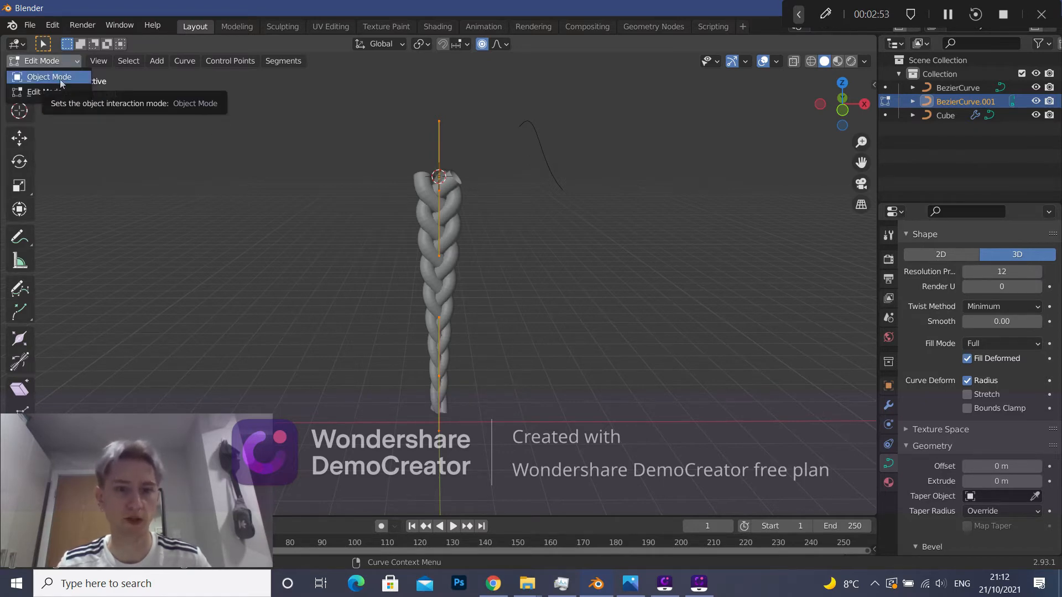
click(56, 77)
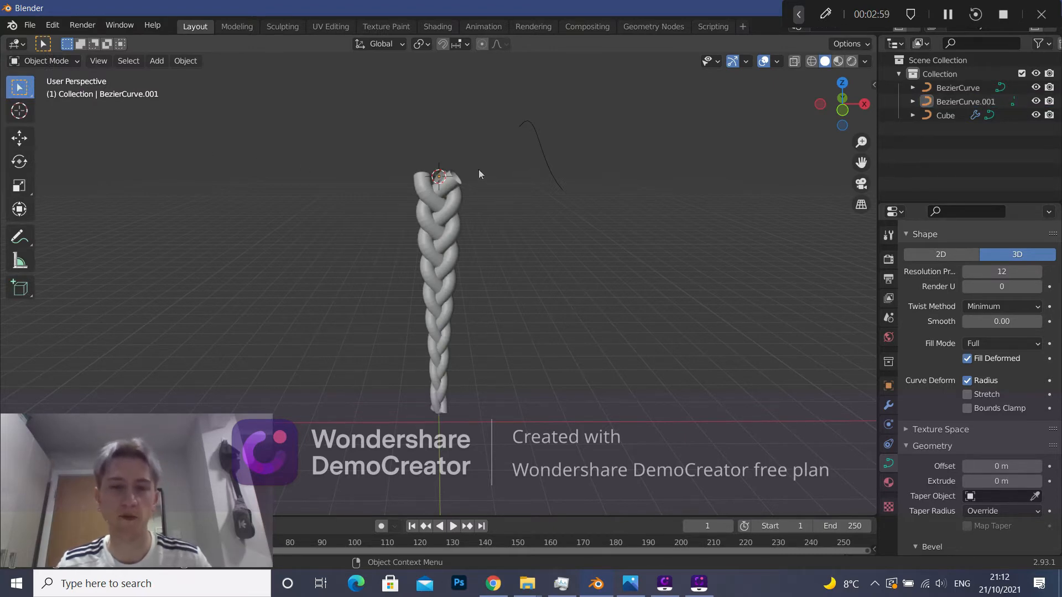
click(448, 194)
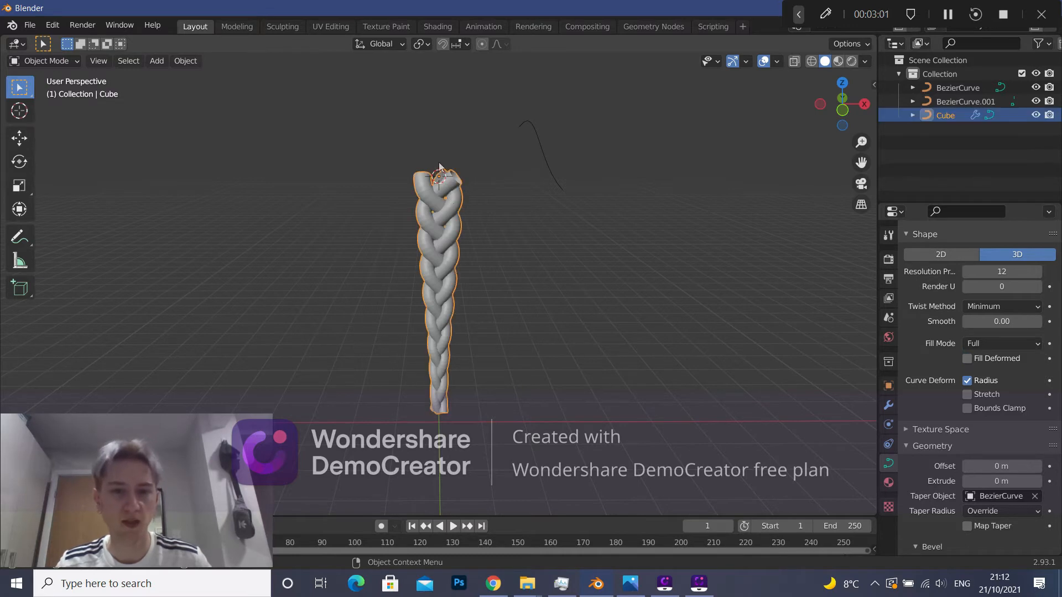
click(44, 61)
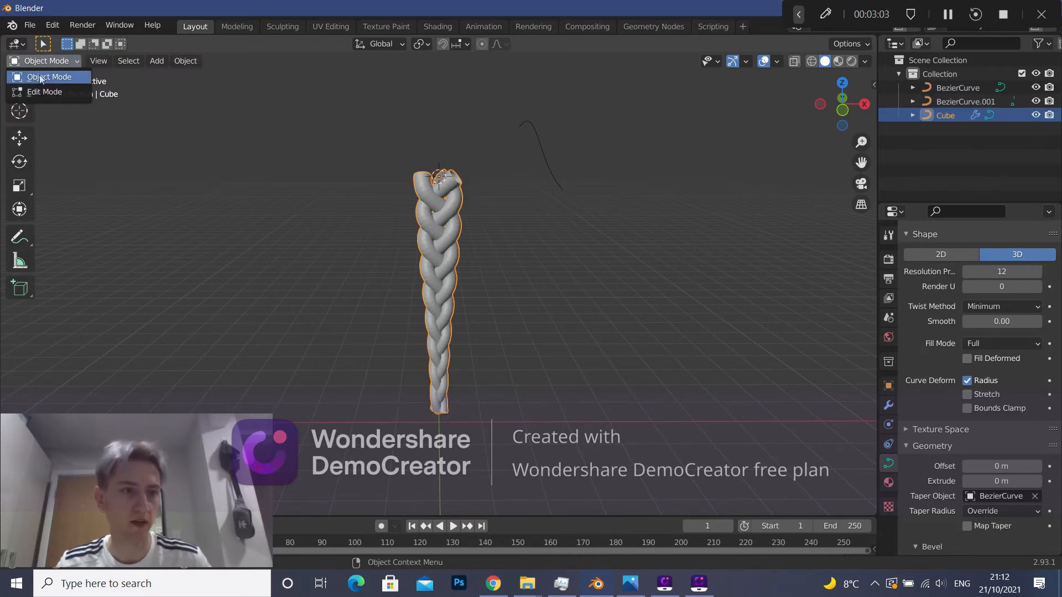
click(39, 74)
click(519, 211)
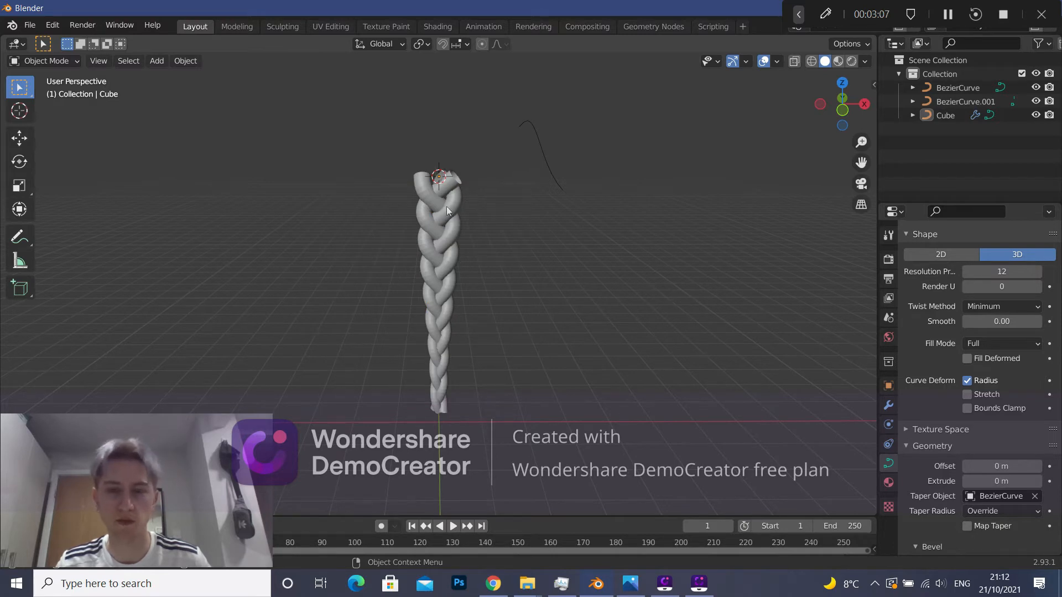
Enable In Front in the viewport display of the vertical guide curve so it shows through the braid.
click(961, 102)
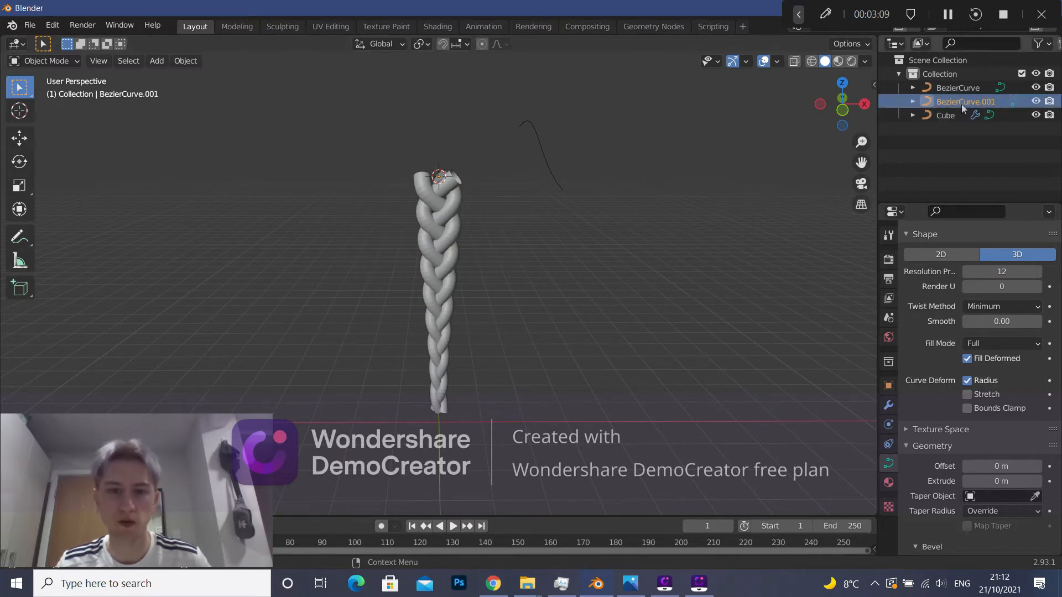
click(888, 386)
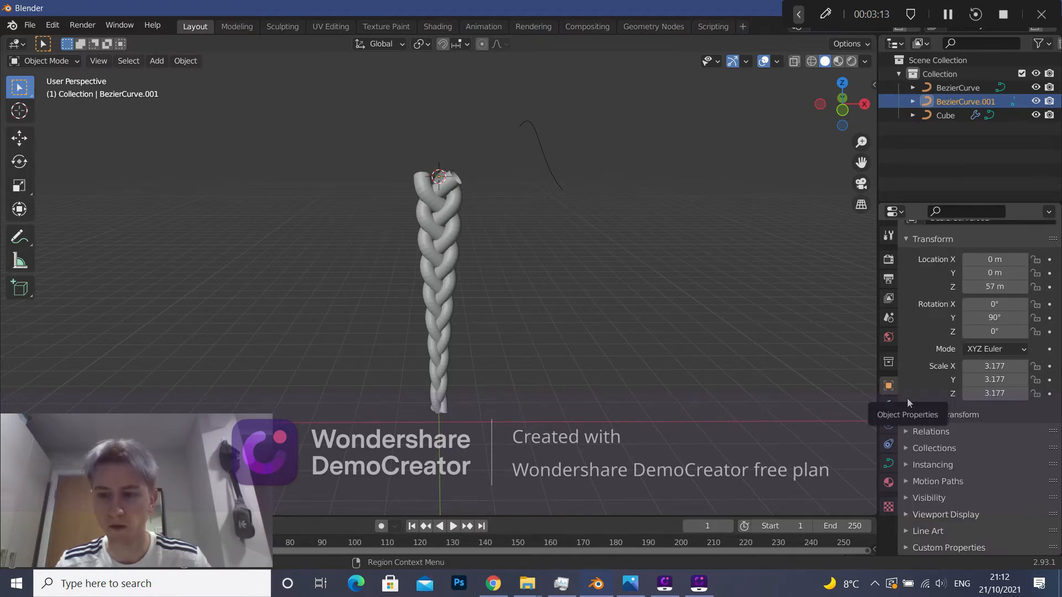
click(923, 514)
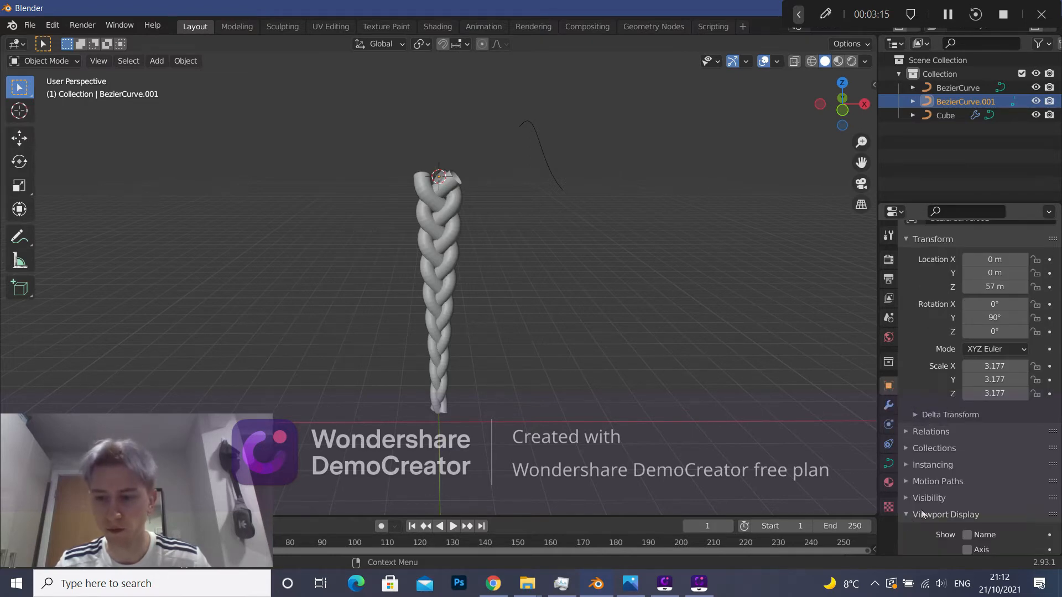
scroll(923, 512, down, 3)
click(968, 543)
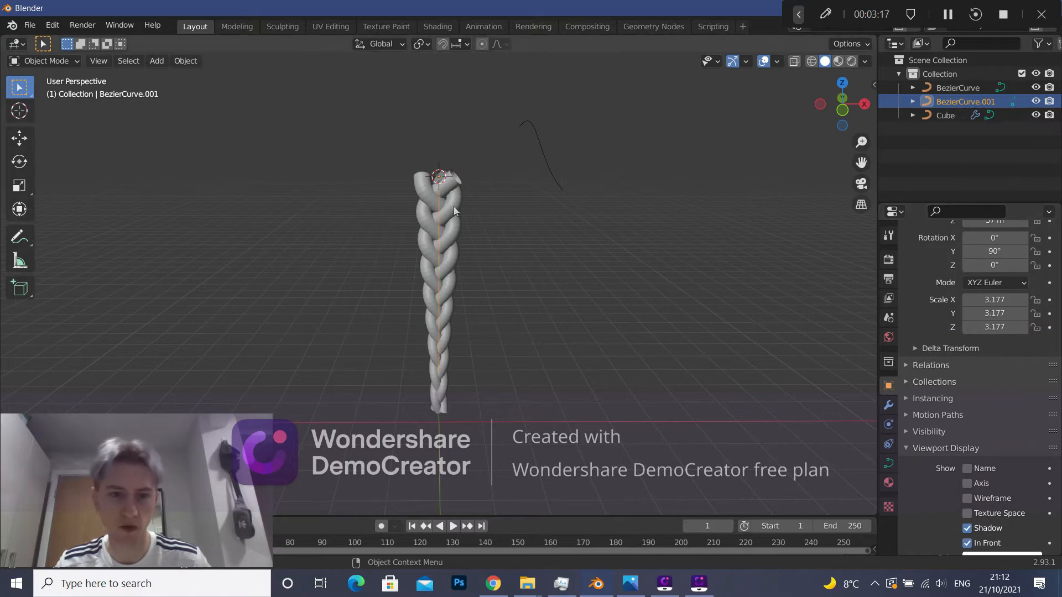
click(496, 246)
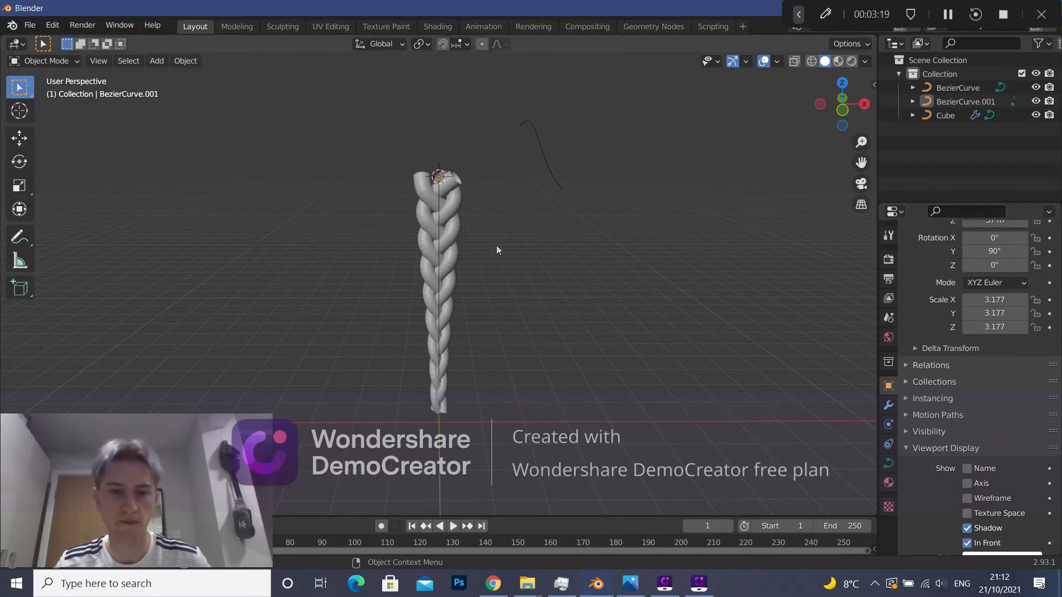
click(440, 229)
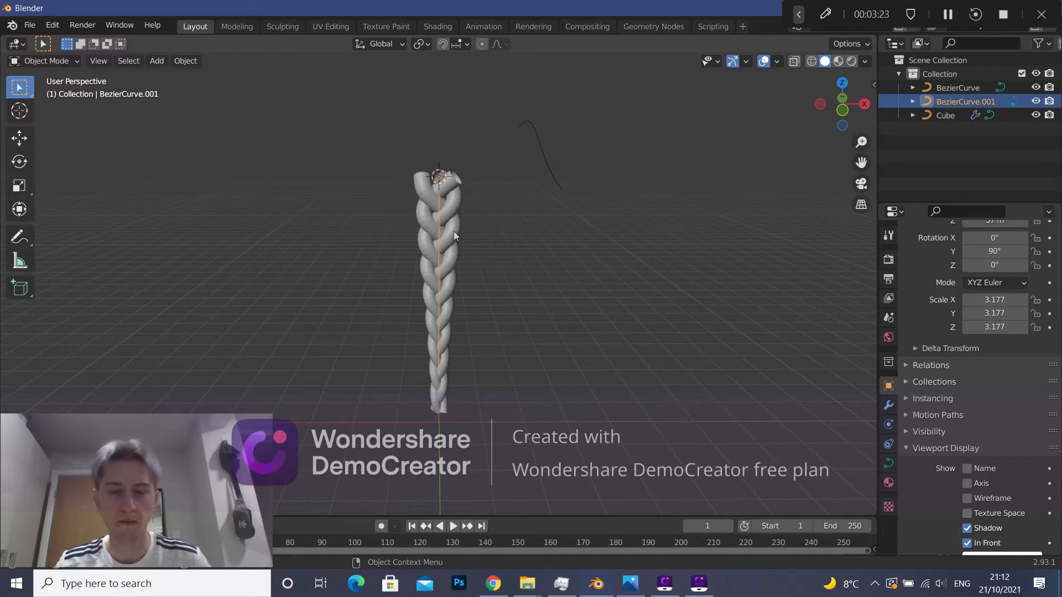
Add a Curve modifier to the braid with the vertical guide curve as its curve object.
click(454, 231)
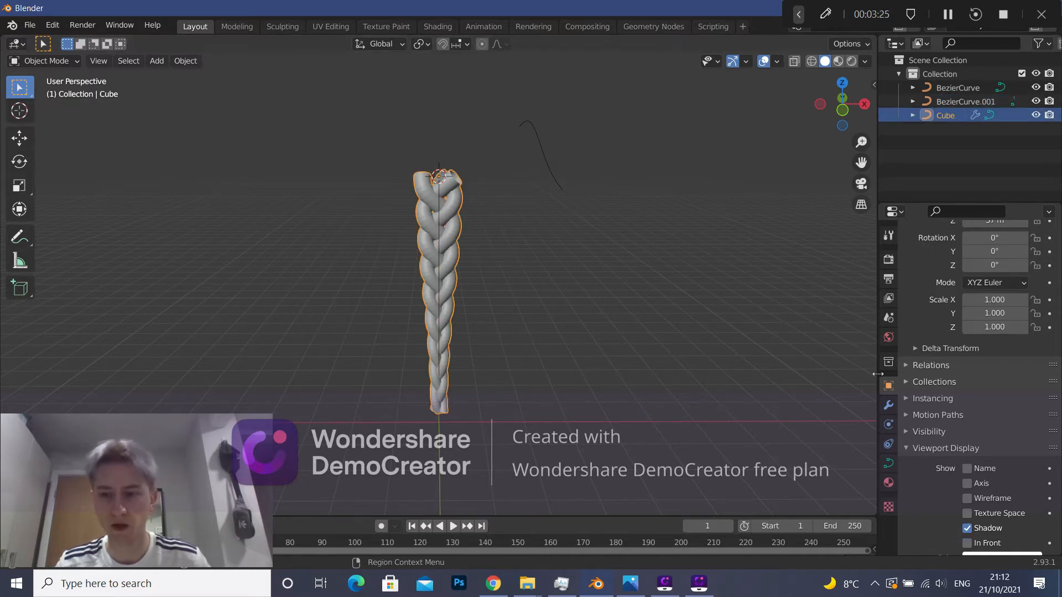
click(889, 406)
click(928, 261)
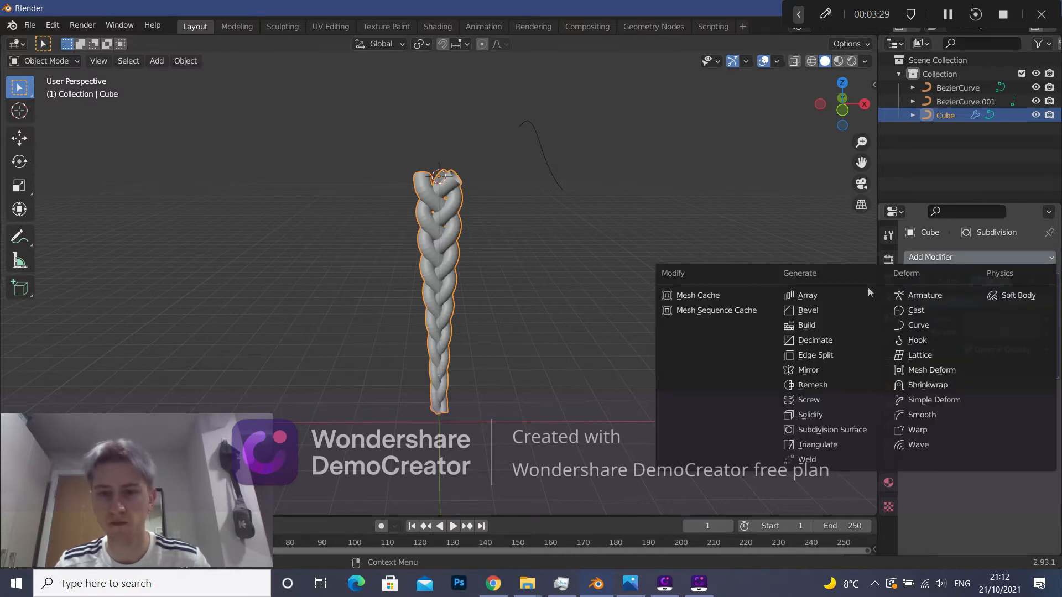
click(919, 325)
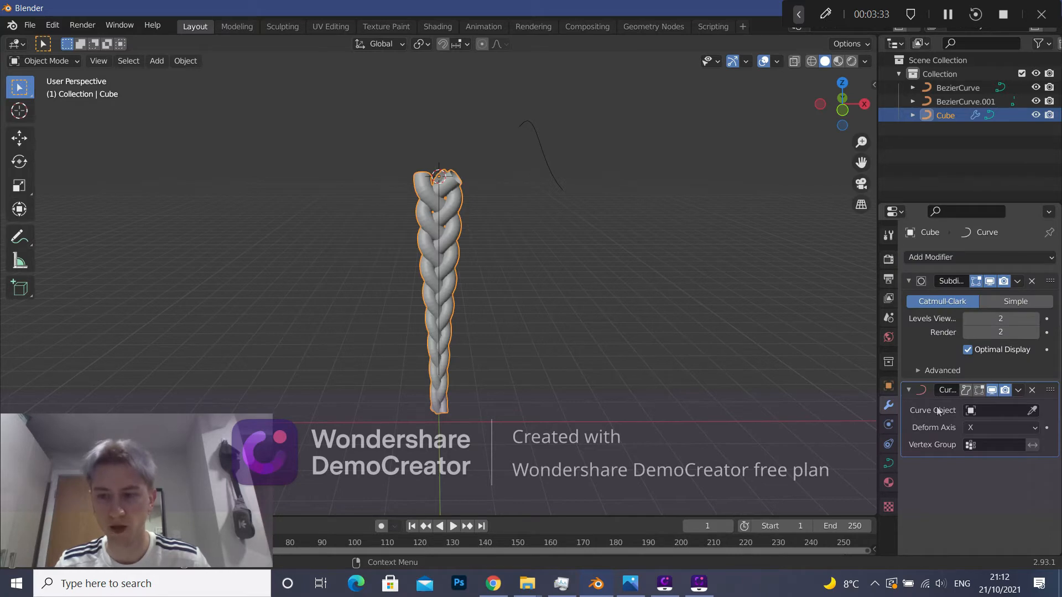
click(1032, 410)
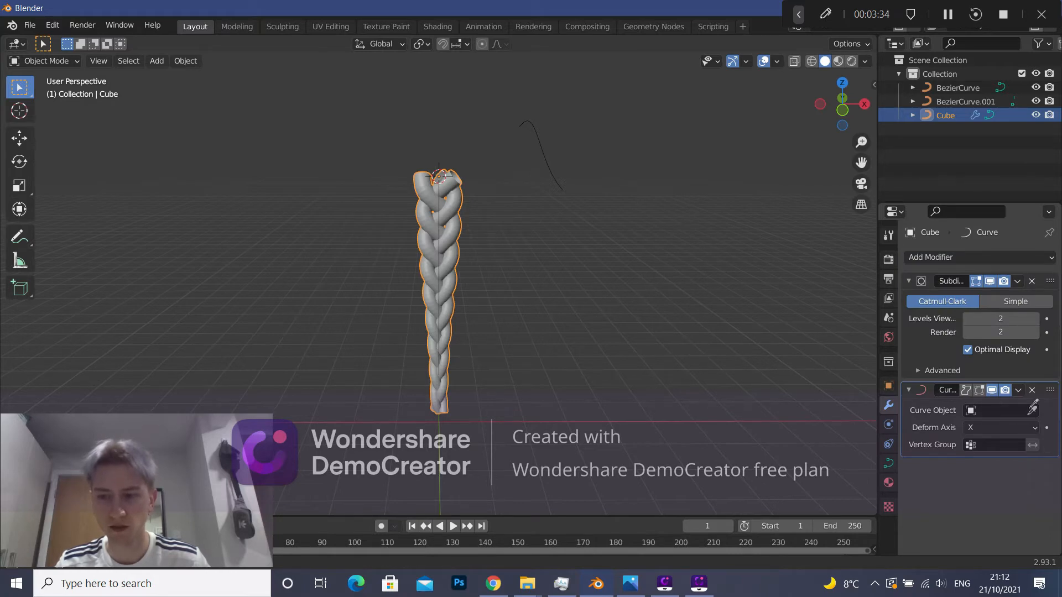
click(442, 291)
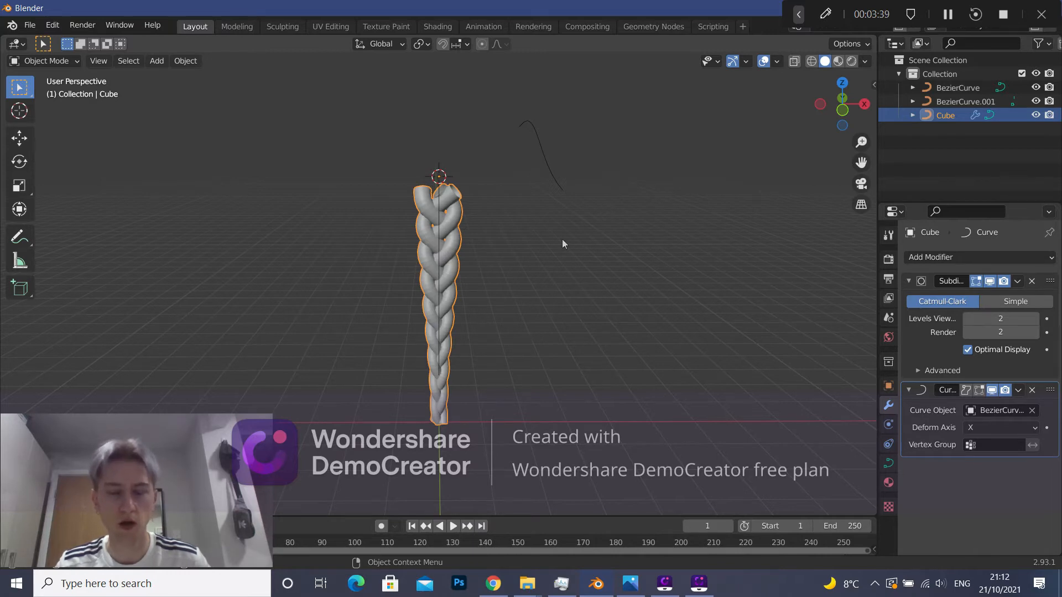
Move the braid slightly up along the Z axis to realign it with the guide curve, then deselect it.
key(g)
key(z)
click(466, 246)
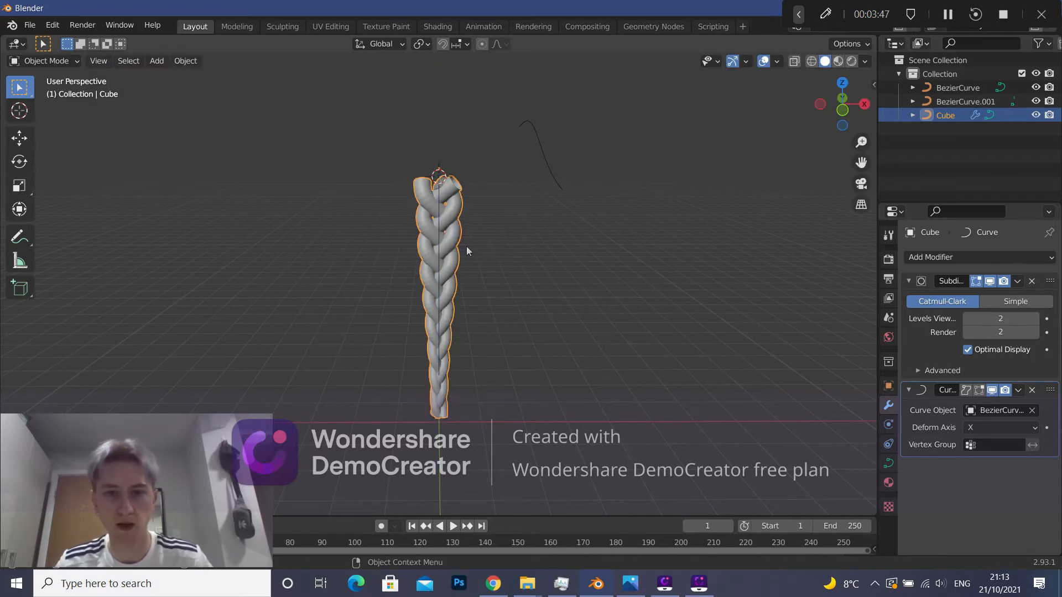
click(315, 181)
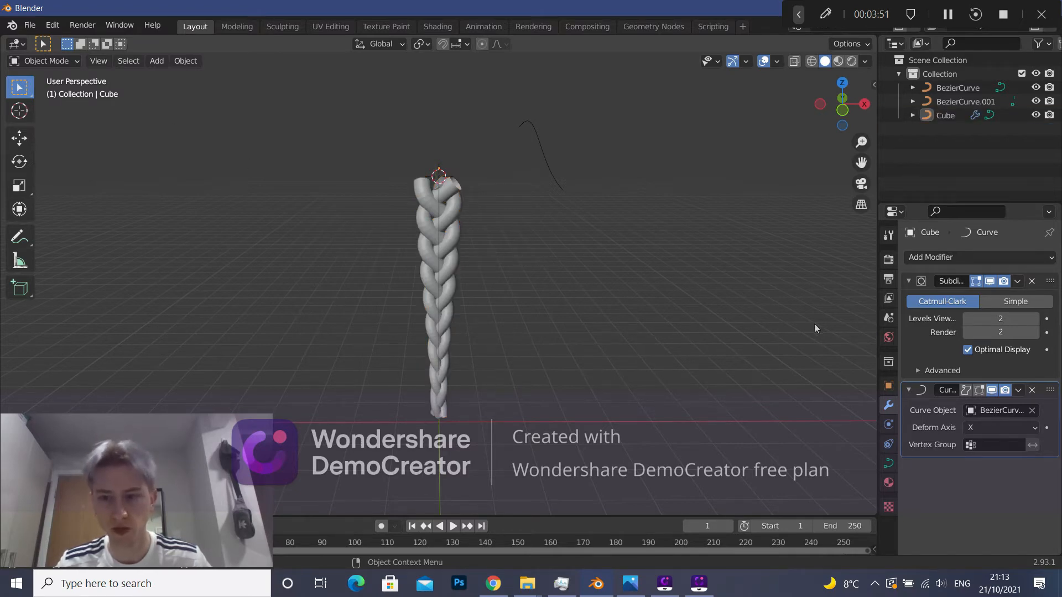
Select the vertical guide curve inside the braid and switch it to Edit Mode.
middle_drag(500, 297, 551, 299)
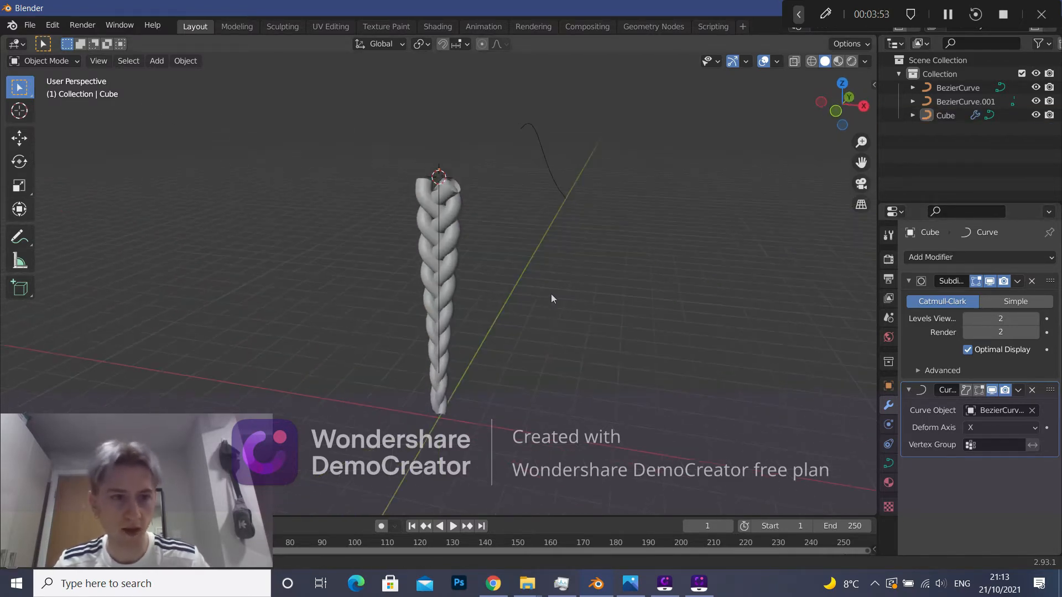
click(44, 61)
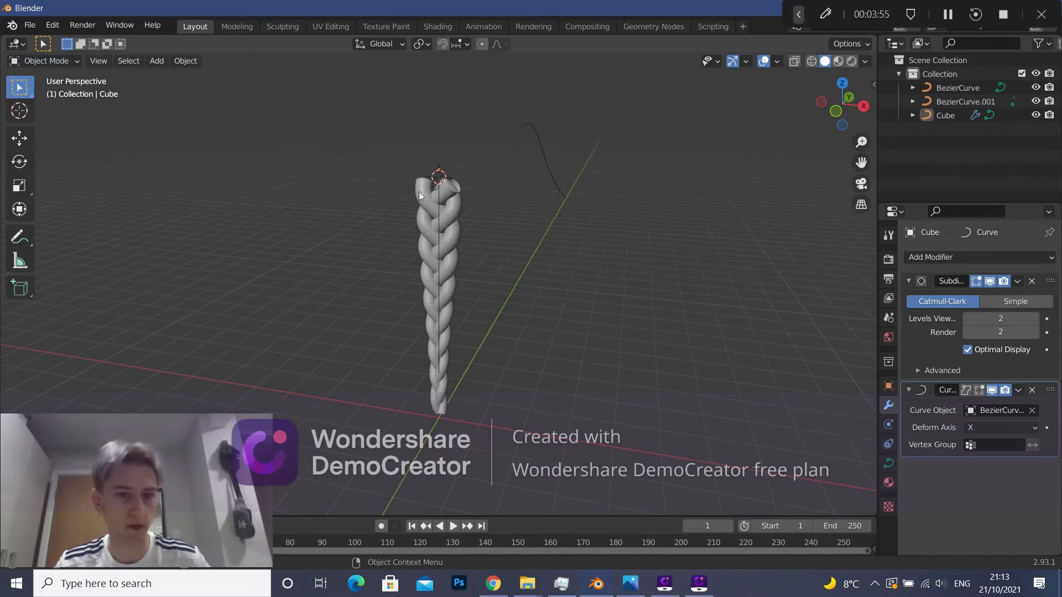
click(438, 214)
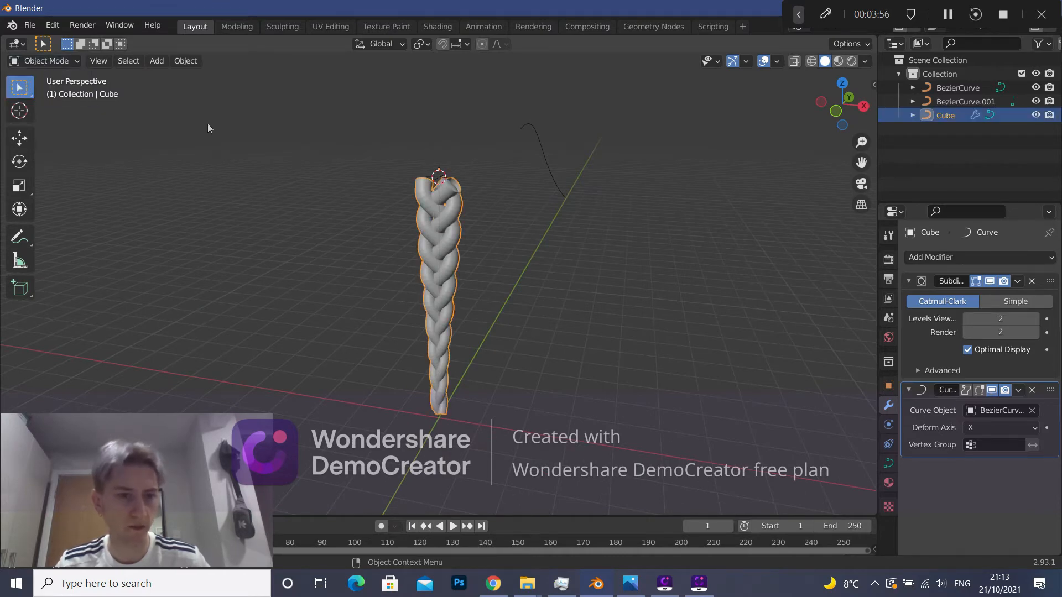
click(442, 201)
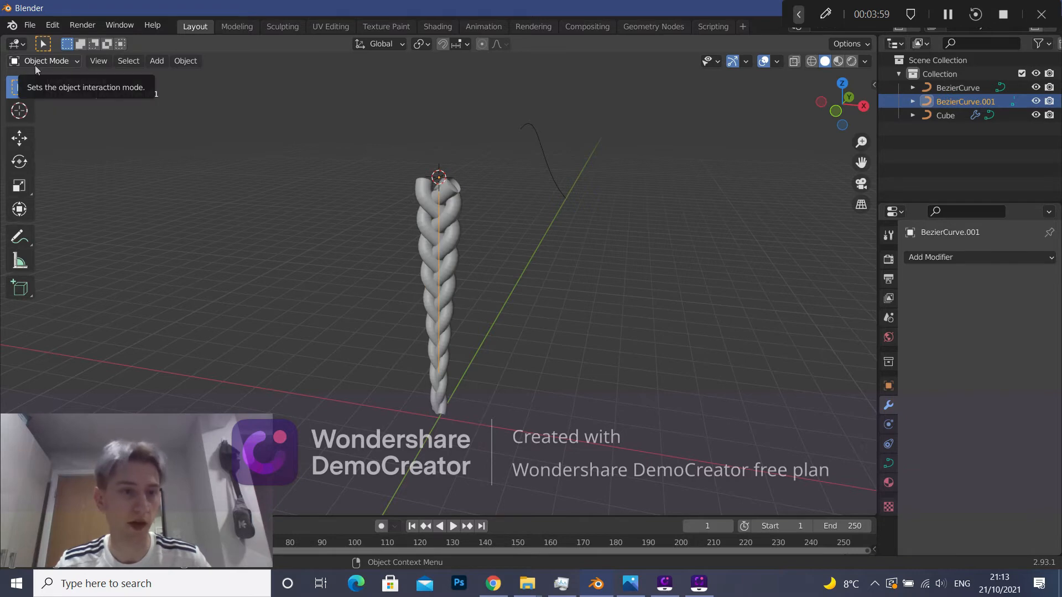
click(37, 64)
click(41, 94)
With proportional editing on, shift the upper handle of the guide curve's bottom point toward negative X to bend the braid.
middle_drag(512, 325, 542, 309)
key(alt+a)
click(439, 381)
key(e)
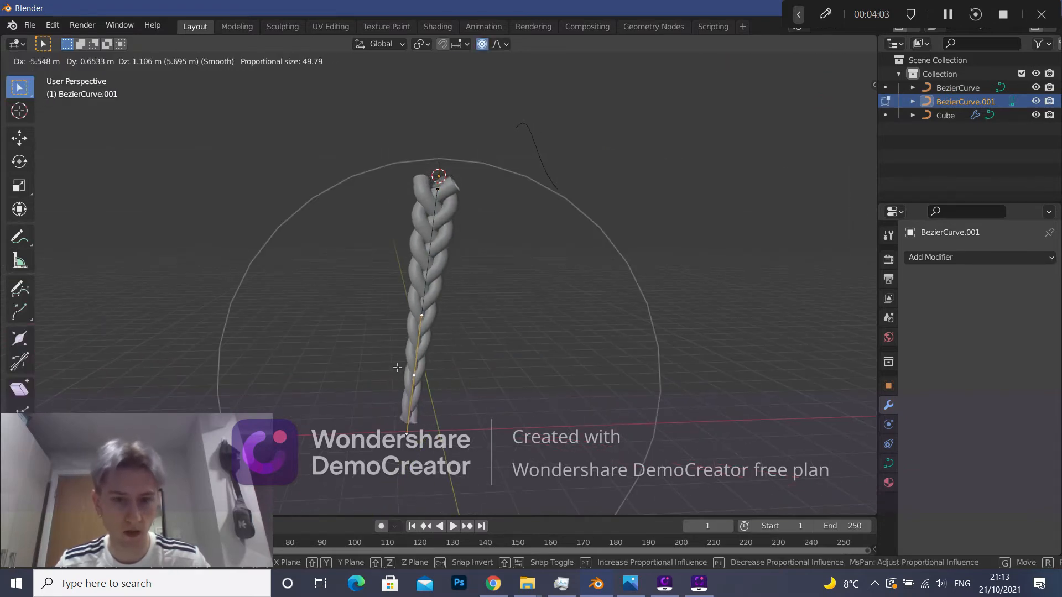
click(439, 422)
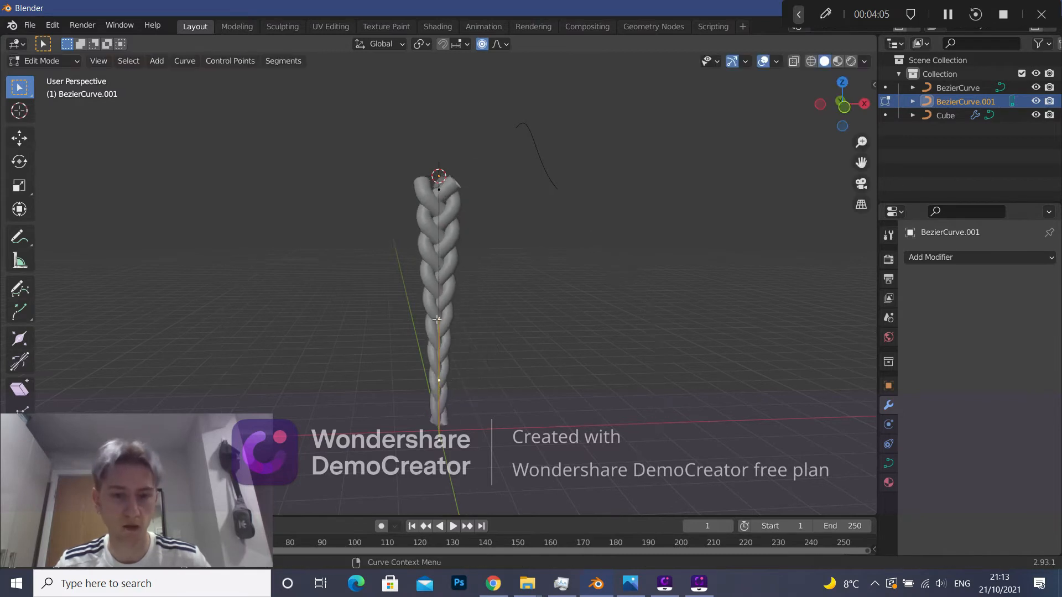
click(439, 319)
key(g)
click(315, 314)
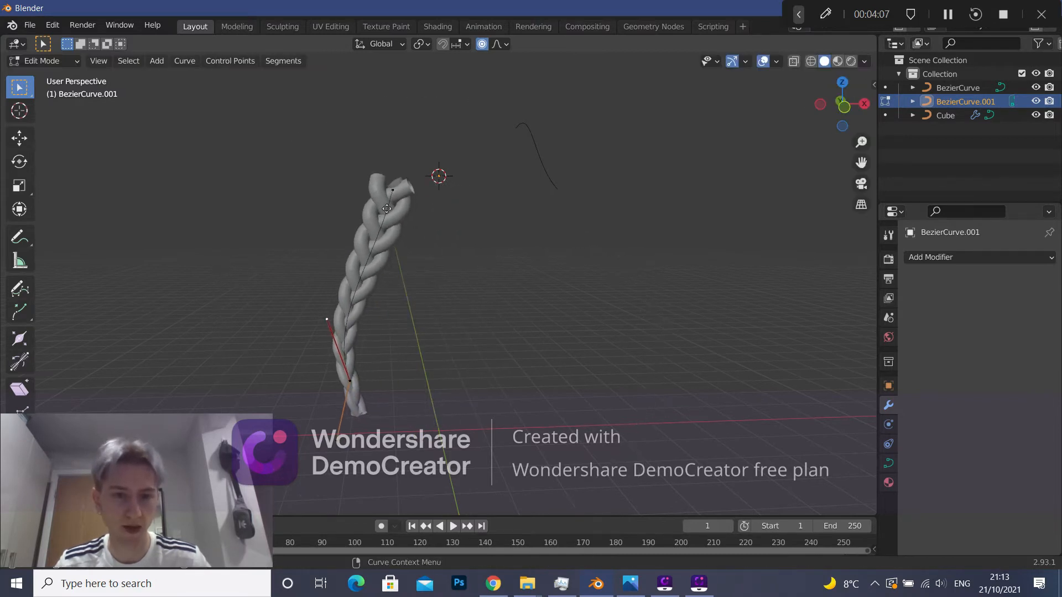
Move the top point's lower handle toward positive X and the bottom point's upper handle up and toward negative X to arc the braid.
click(395, 190)
click(376, 258)
key(g)
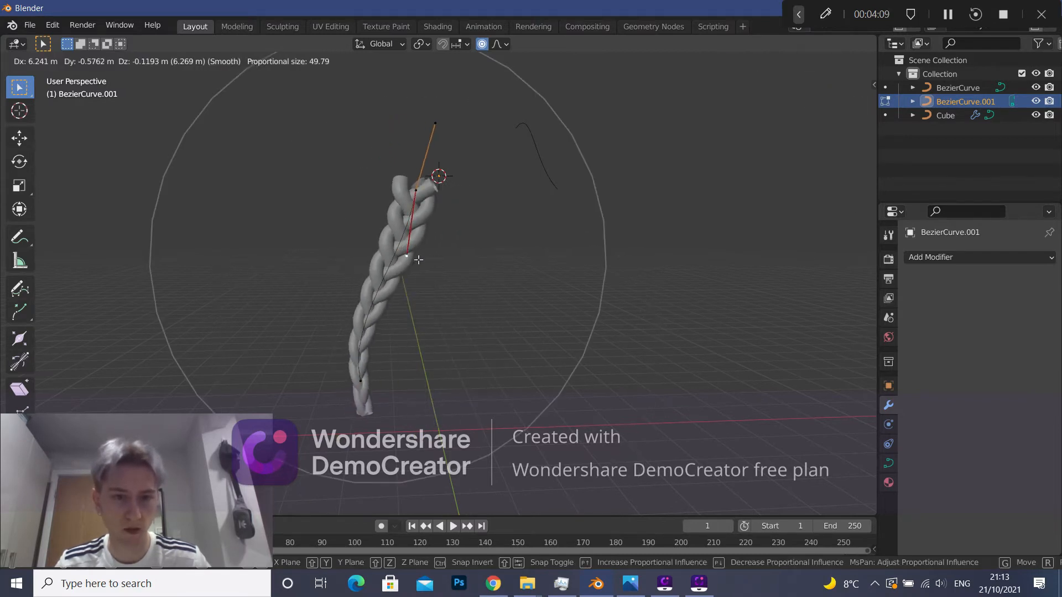
click(450, 264)
click(384, 390)
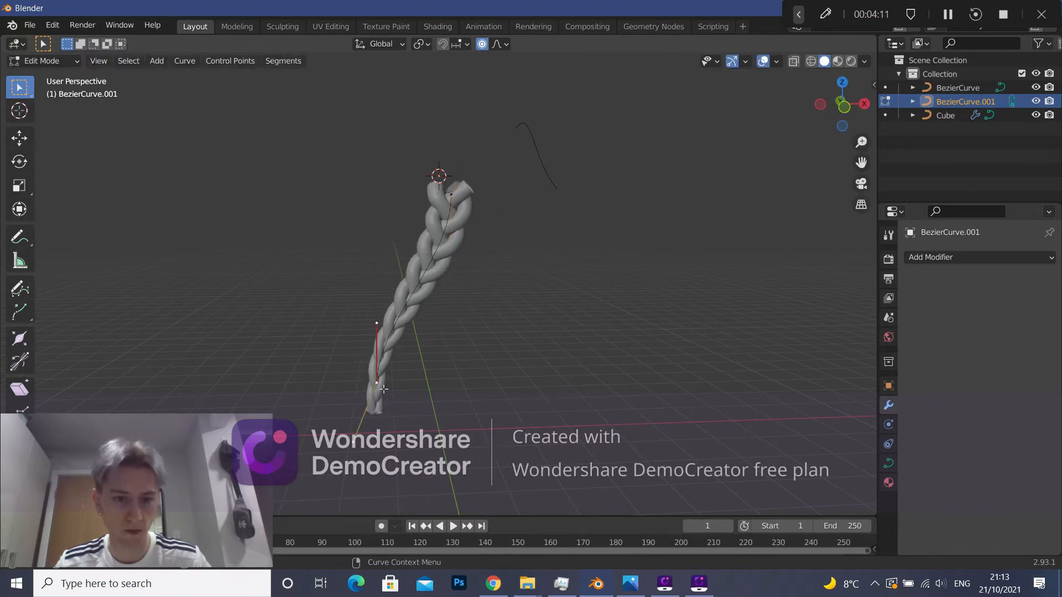
click(377, 323)
key(g)
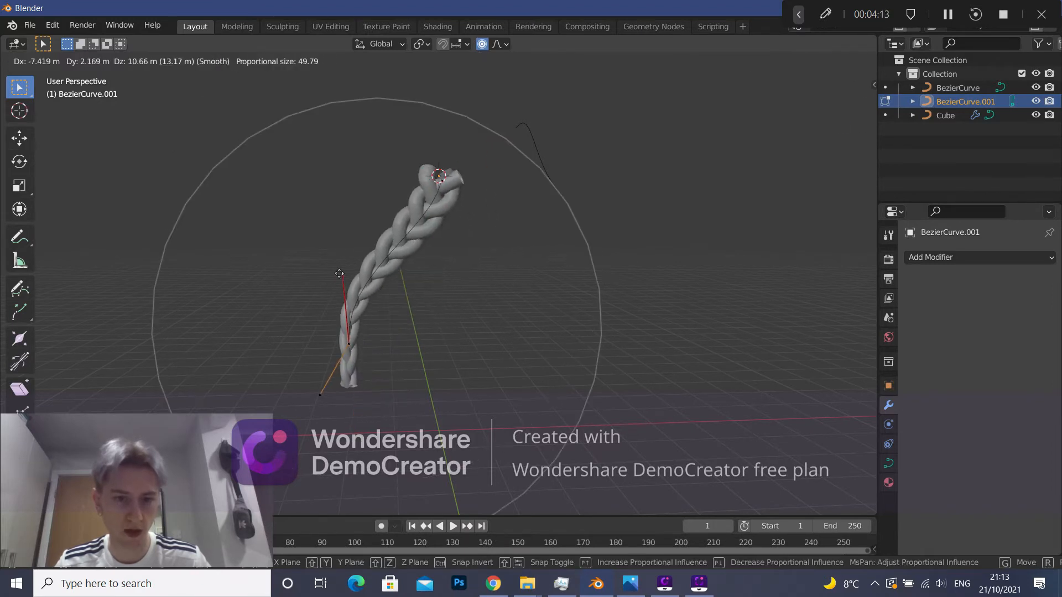
click(328, 258)
Move the guide curve's top control point and its lower handle toward positive X to lean the braid over.
click(440, 178)
key(g)
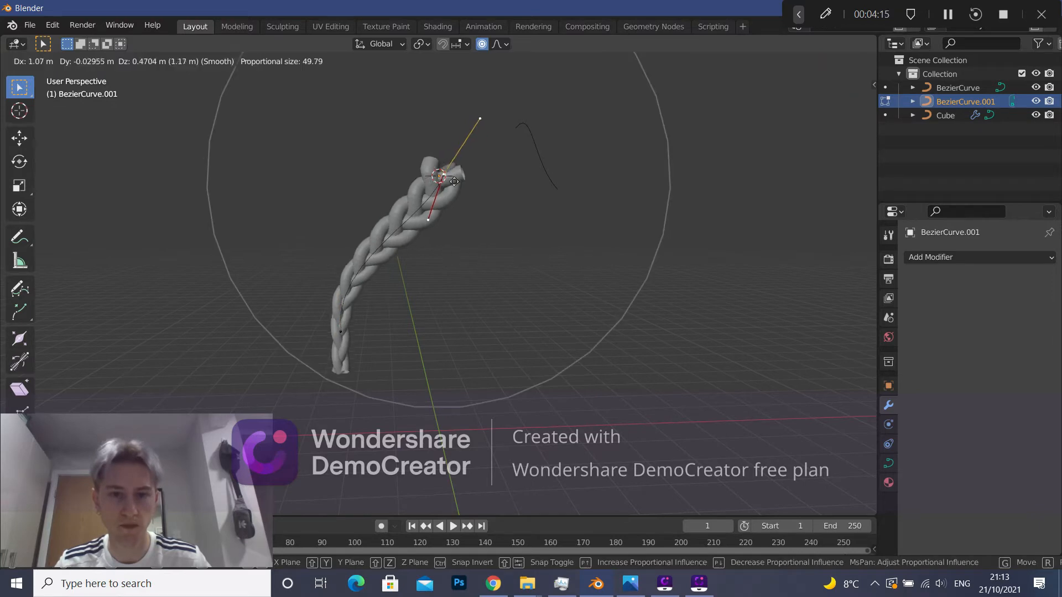
click(464, 225)
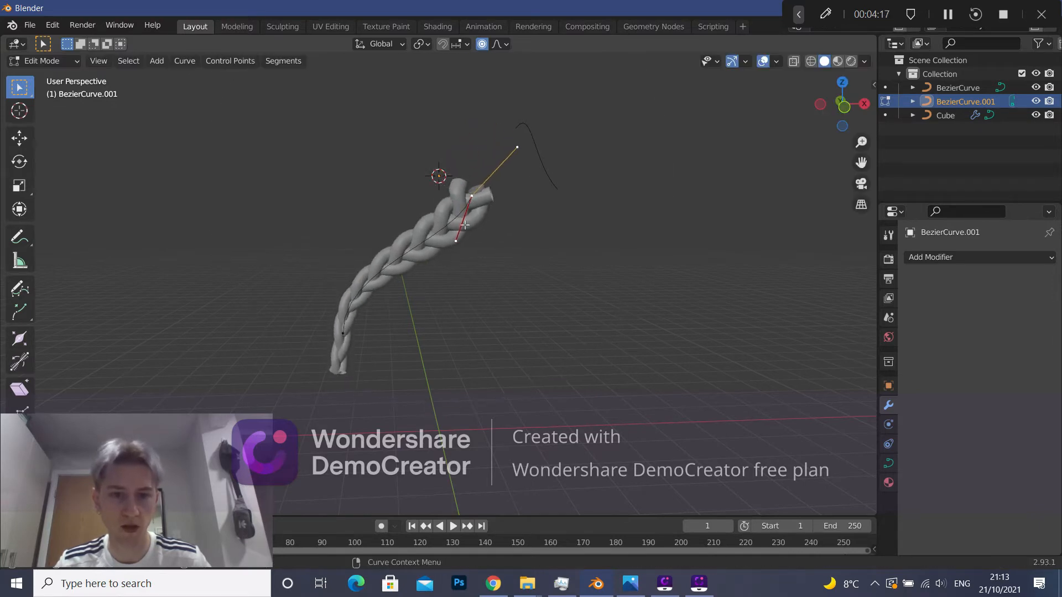
key(g)
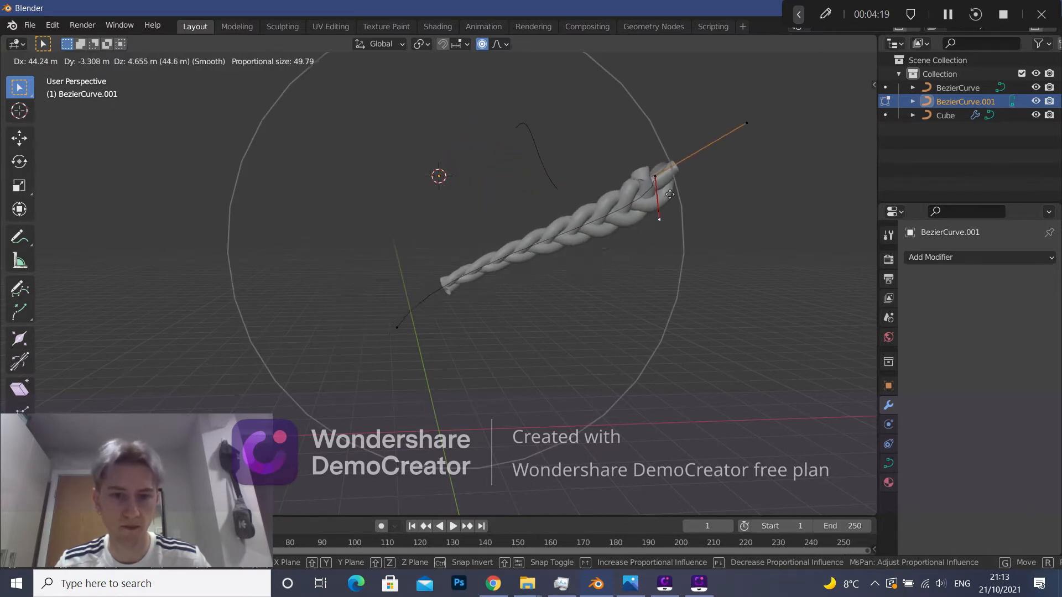
click(506, 255)
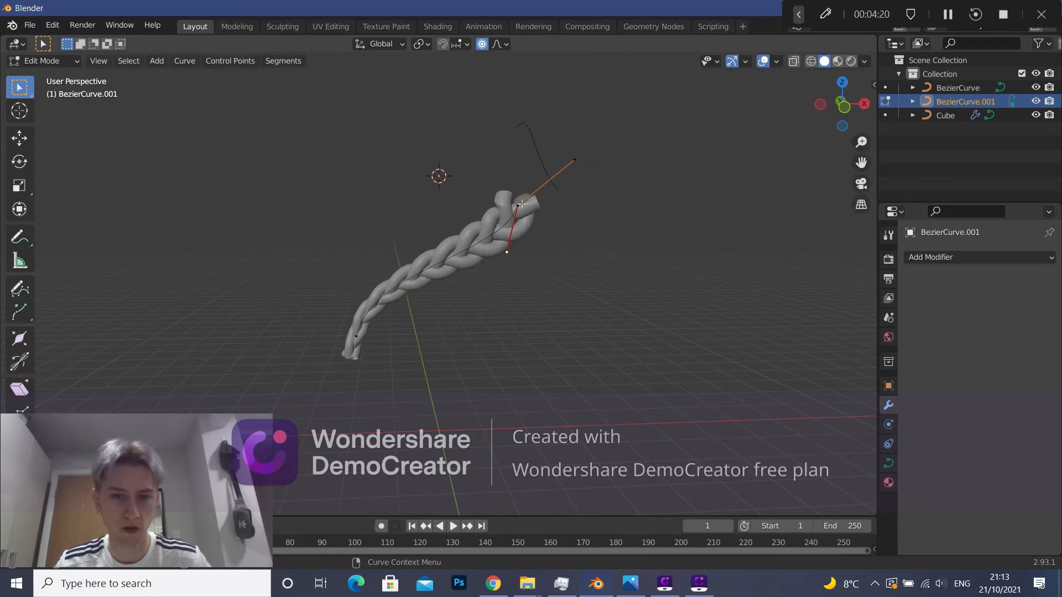
Pull the guide curve's top control point back toward negative X and down, and readjust its lower handle.
click(577, 157)
key(g)
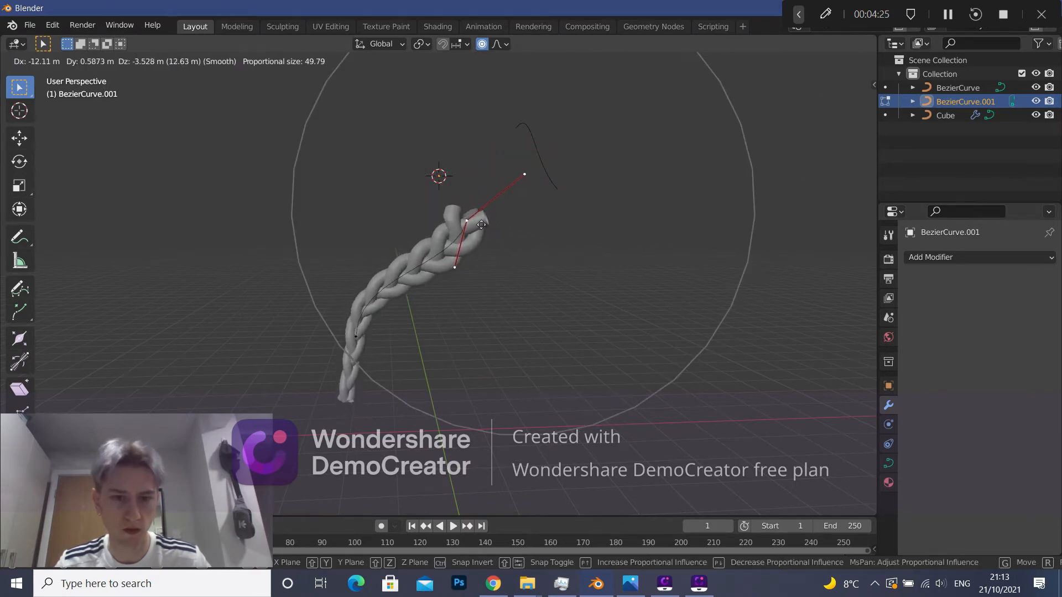
click(488, 230)
click(477, 276)
key(g)
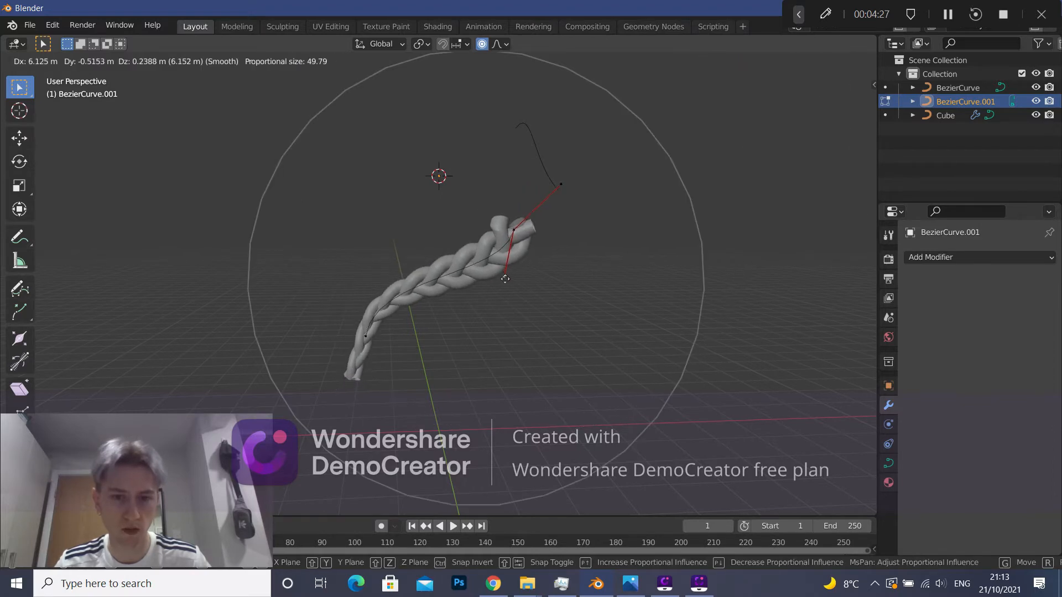
click(483, 269)
Turn off proportional editing and nudge the top point's lower handle slightly toward positive X.
click(484, 274)
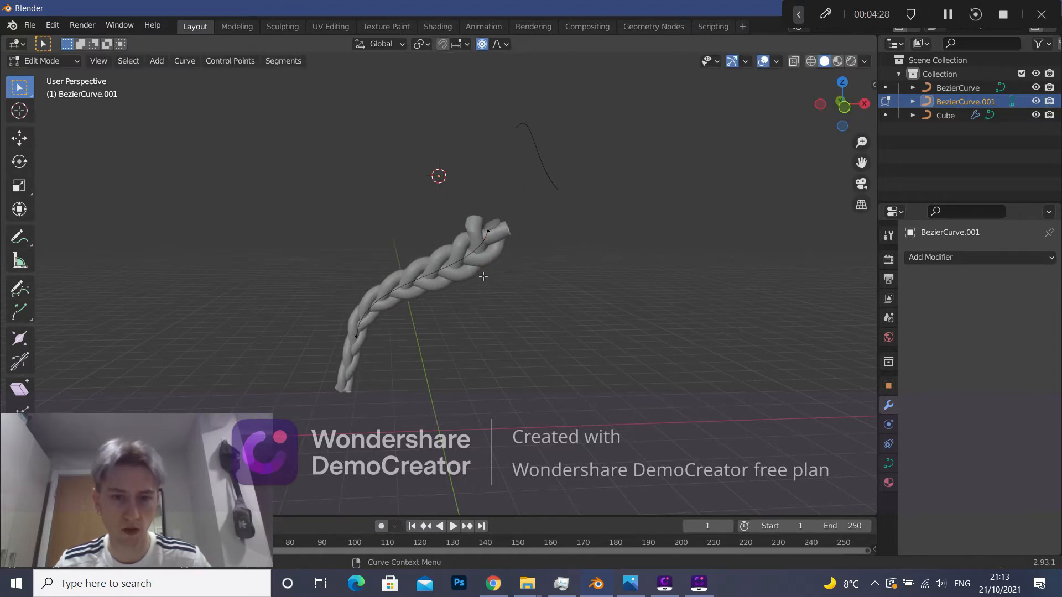
click(484, 51)
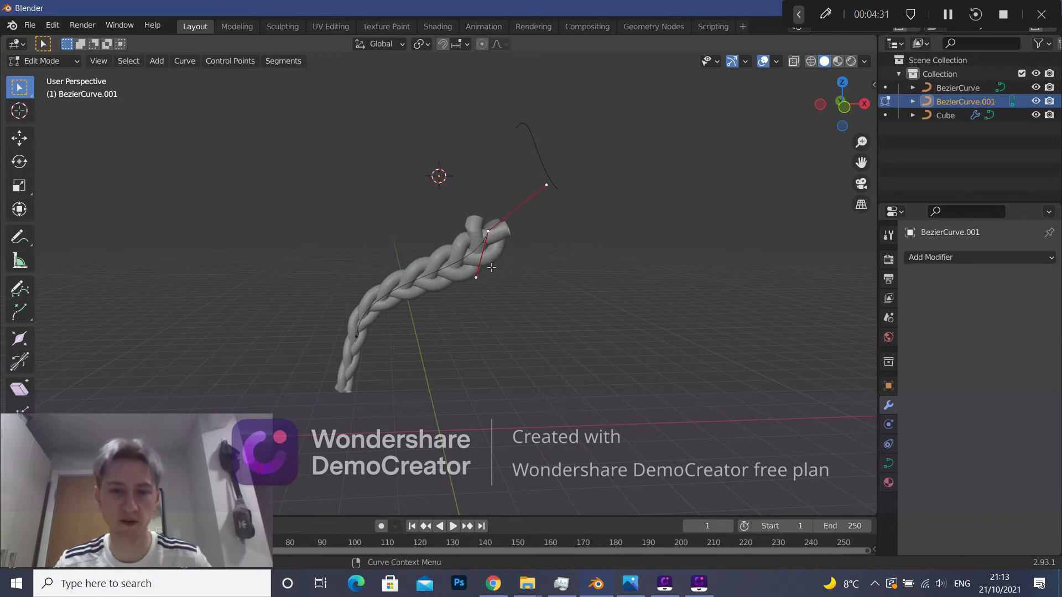
click(488, 278)
key(g)
click(497, 276)
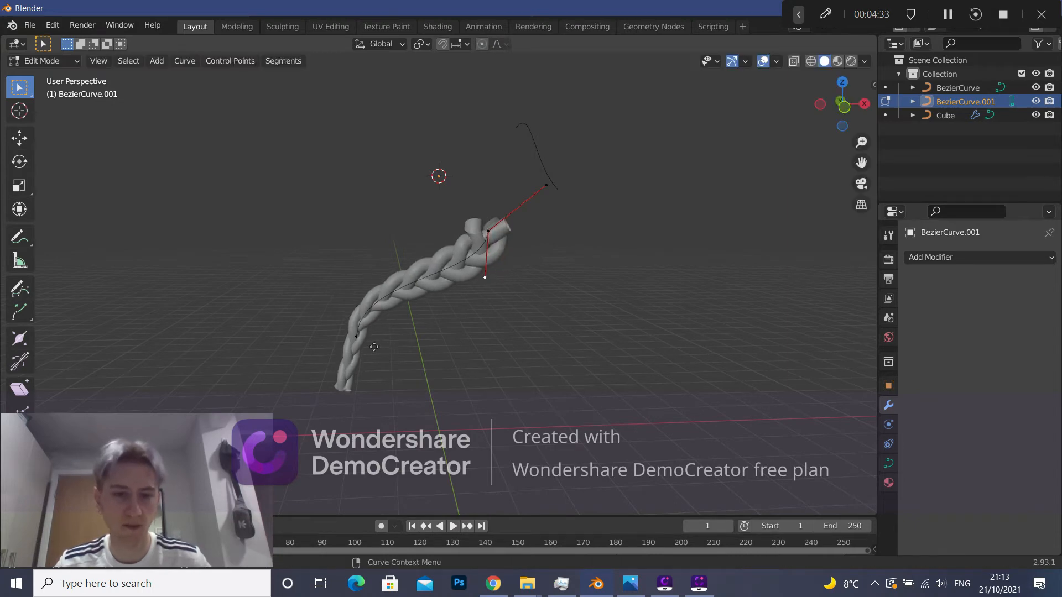
Move the upper handle of the guide curve's bottom point up and toward negative X to sharpen the braid's bend.
click(367, 350)
drag(313, 369, 317, 362)
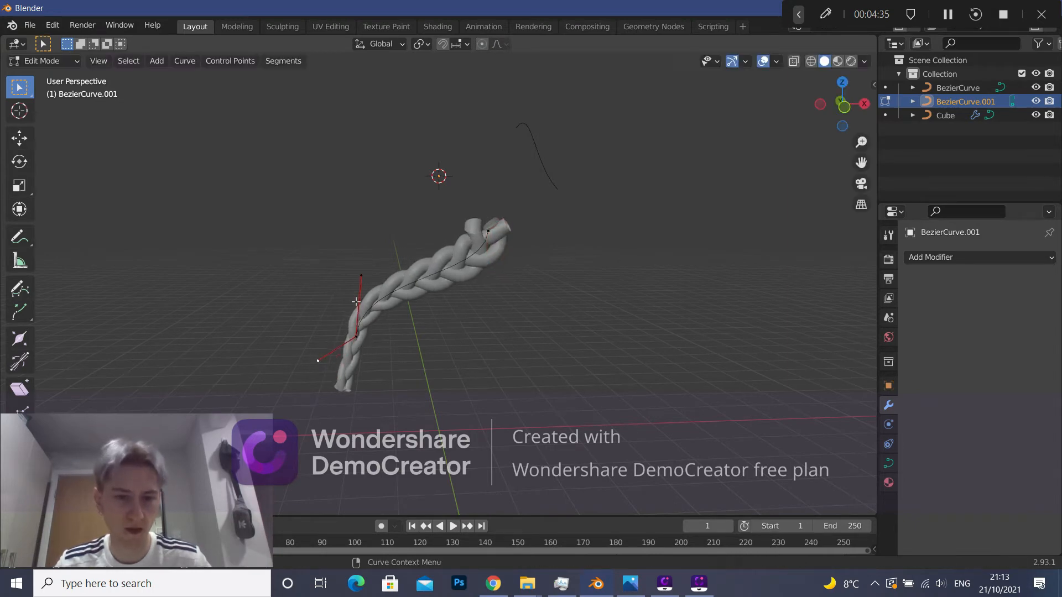
drag(361, 275, 327, 247)
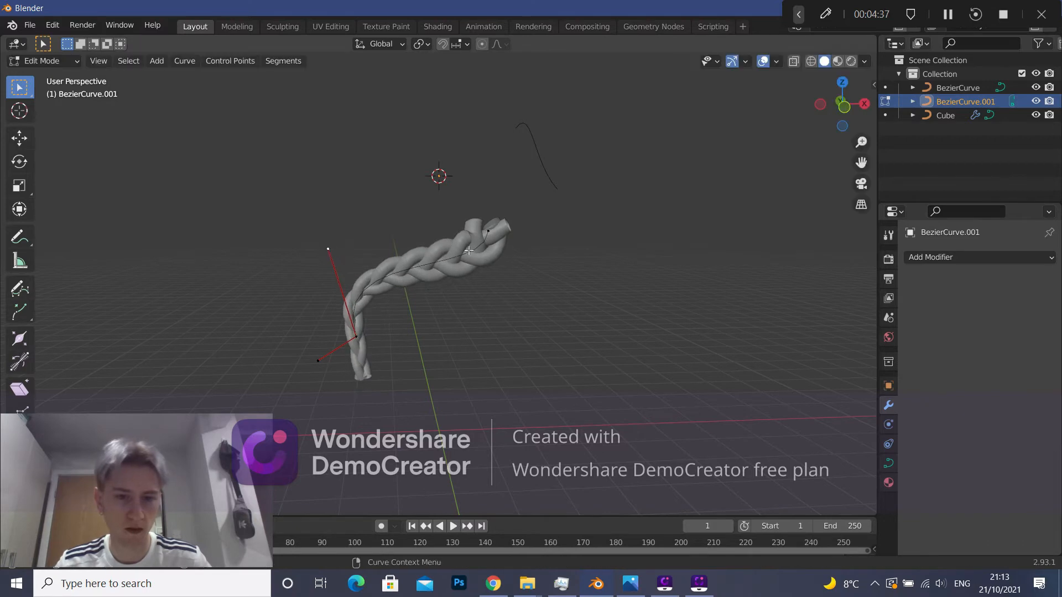
click(489, 233)
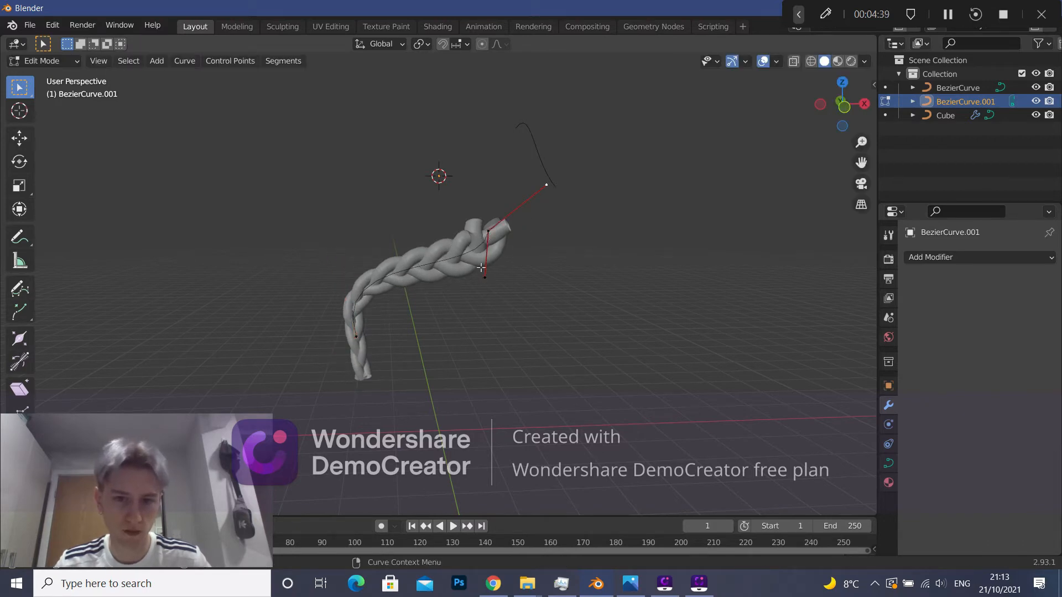
Align the lower handle of the guide curve's top point with its upper handle, and move the top point slightly up.
drag(486, 278, 471, 224)
right_click(475, 254)
click(492, 228)
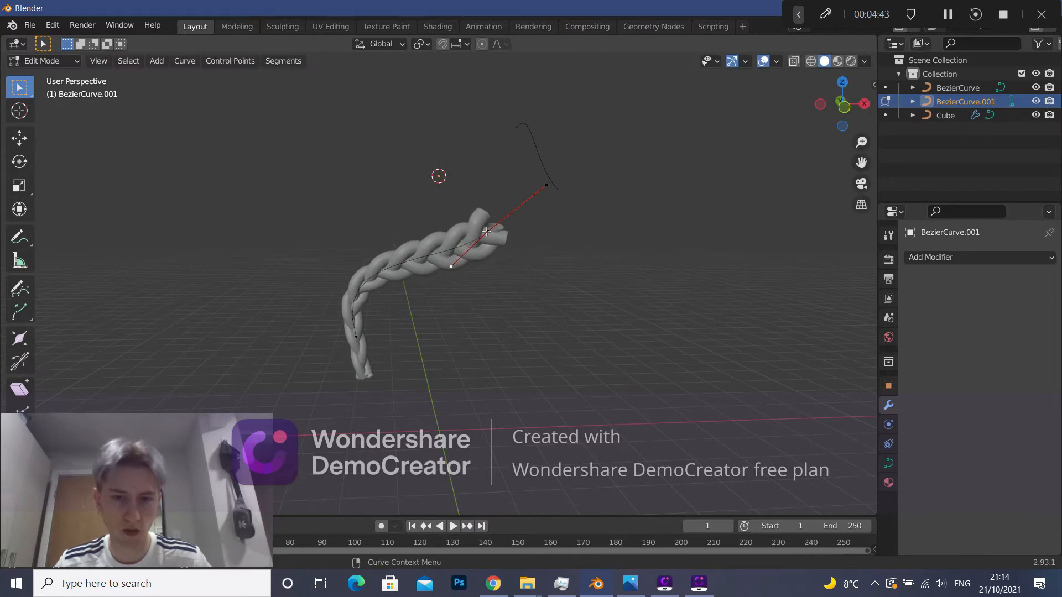
key(g)
click(484, 211)
Move the guide curve's bottom control point toward positive X and its top point toward negative X to soften the bend.
shift+click(354, 336)
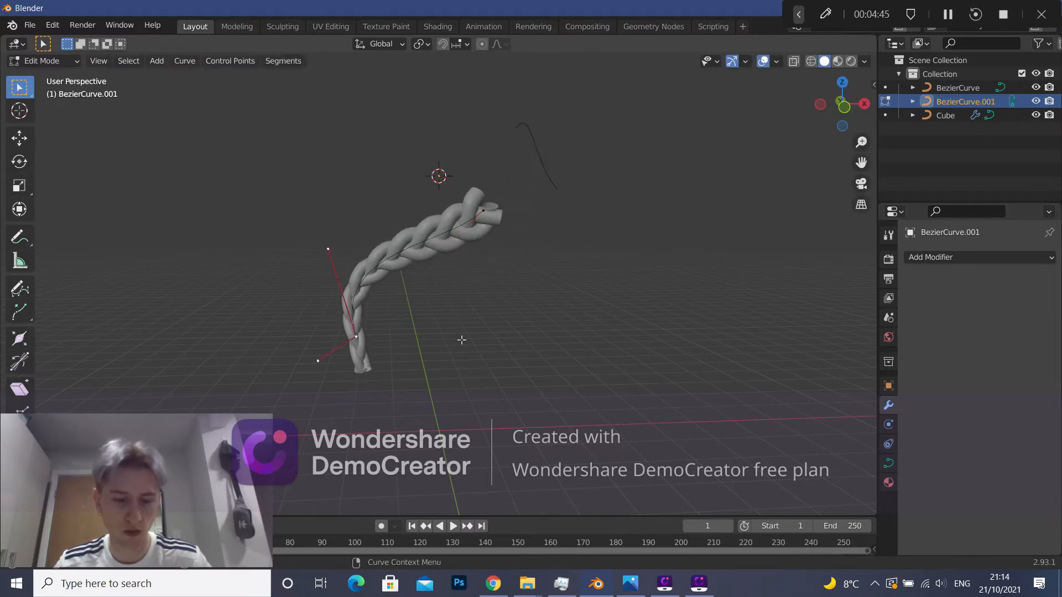
key(g)
click(495, 351)
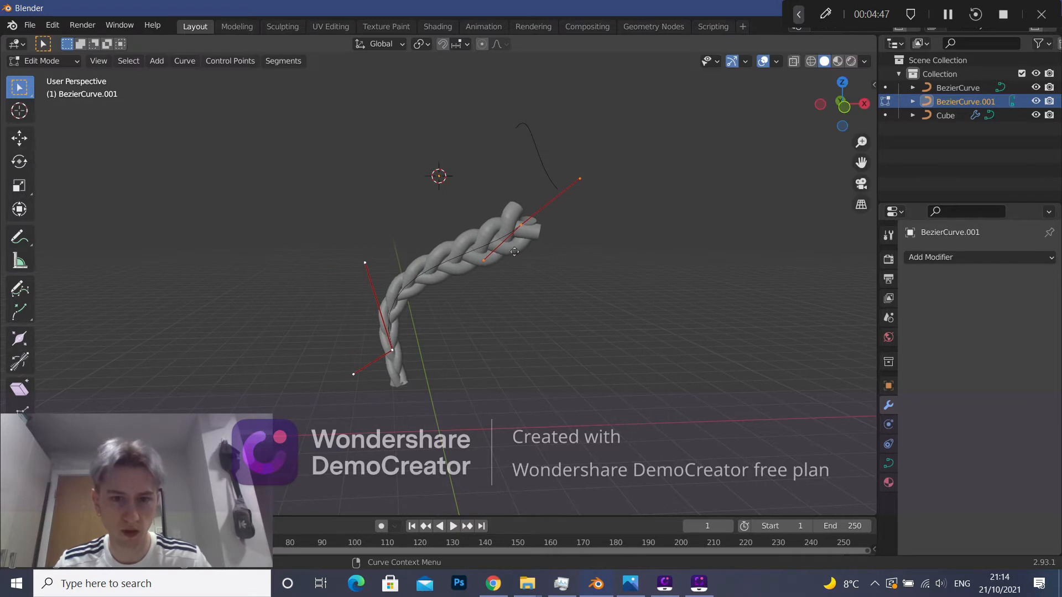
click(521, 219)
key(g)
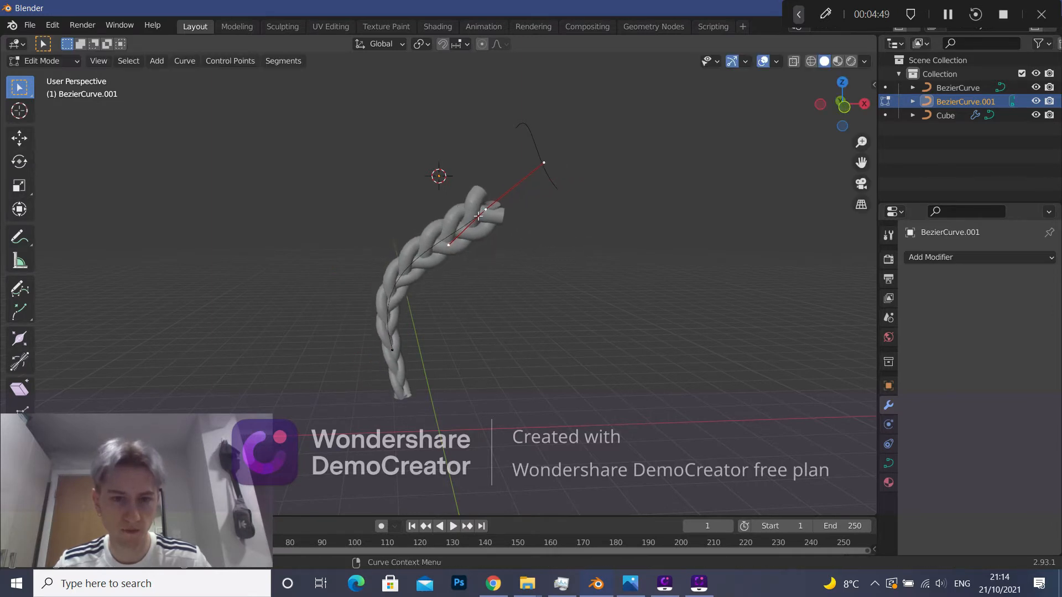
click(485, 205)
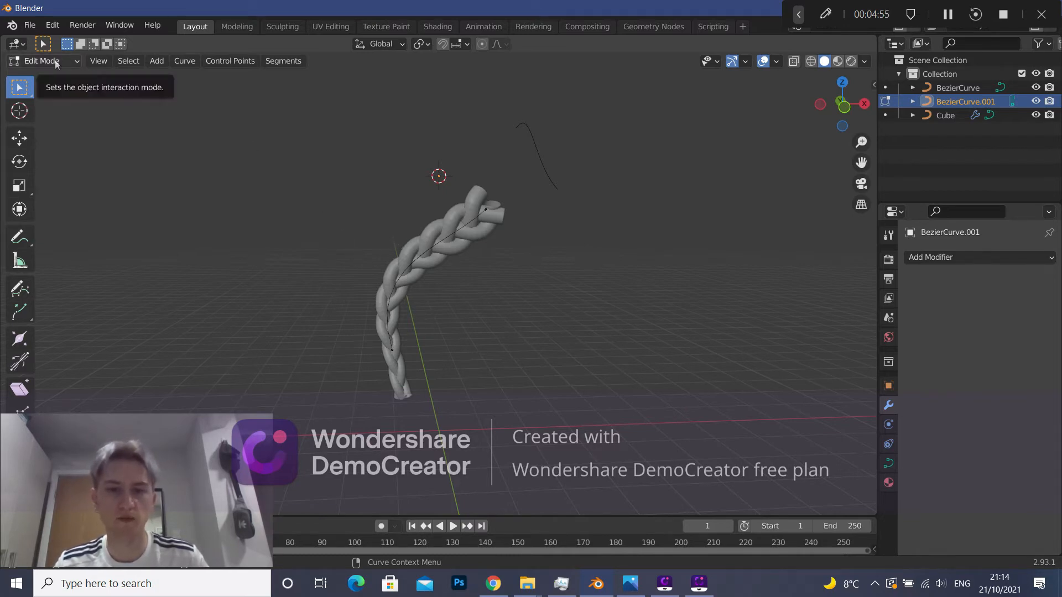
middle_drag(288, 259, 392, 354)
click(391, 352)
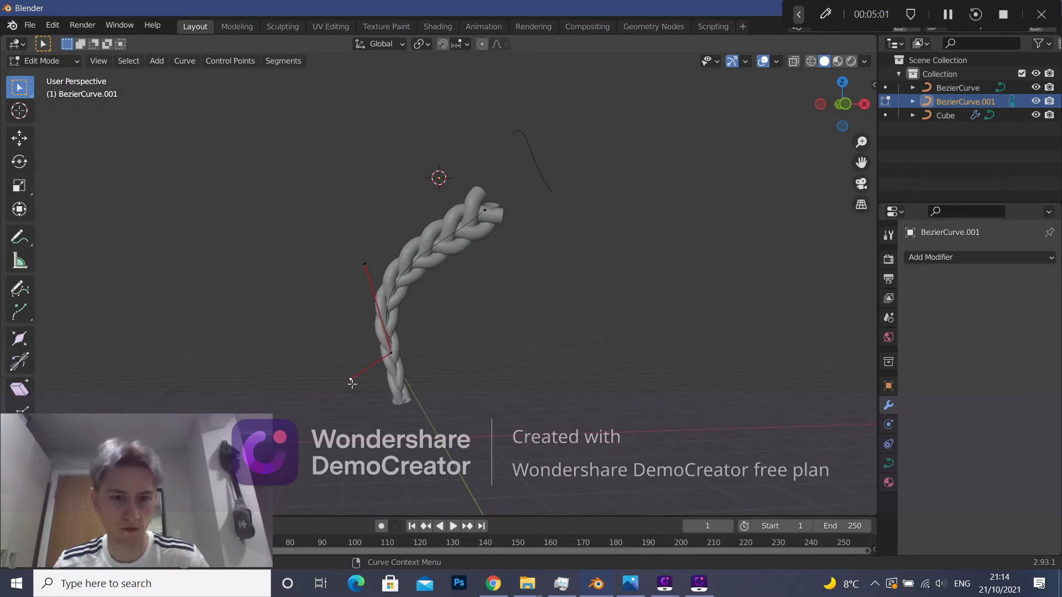
Undo the recent guide curve edits back to when its top control point sat at the 3D cursor.
key(ctrl+z)
key(ctrl+z)
key(ctrl+z)
key(ctrl+z)
key(ctrl+z)
key(ctrl+z)
key(ctrl+z)
key(ctrl+z)
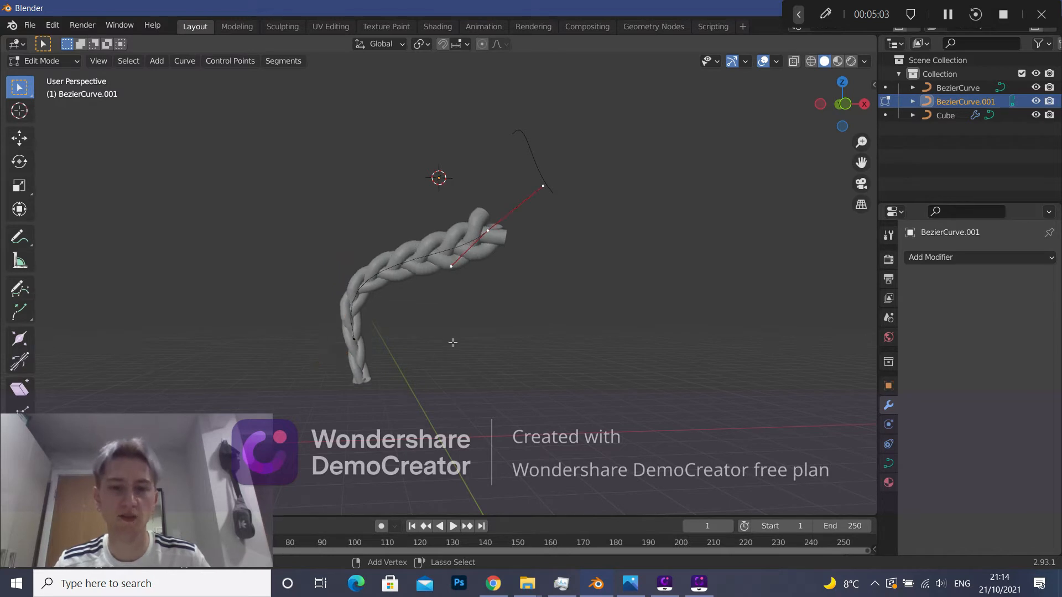
key(ctrl+z)
key(ctrl+z)
key(ctrl+z)
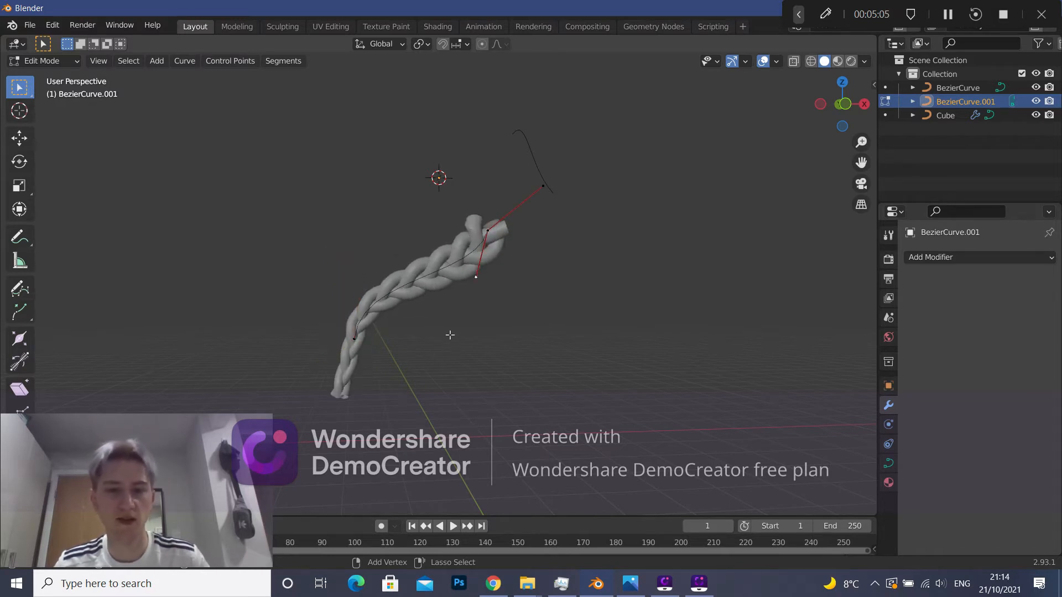
key(ctrl+z)
key(ctrl+z)
key(ctrl+z)
key(ctrl+z)
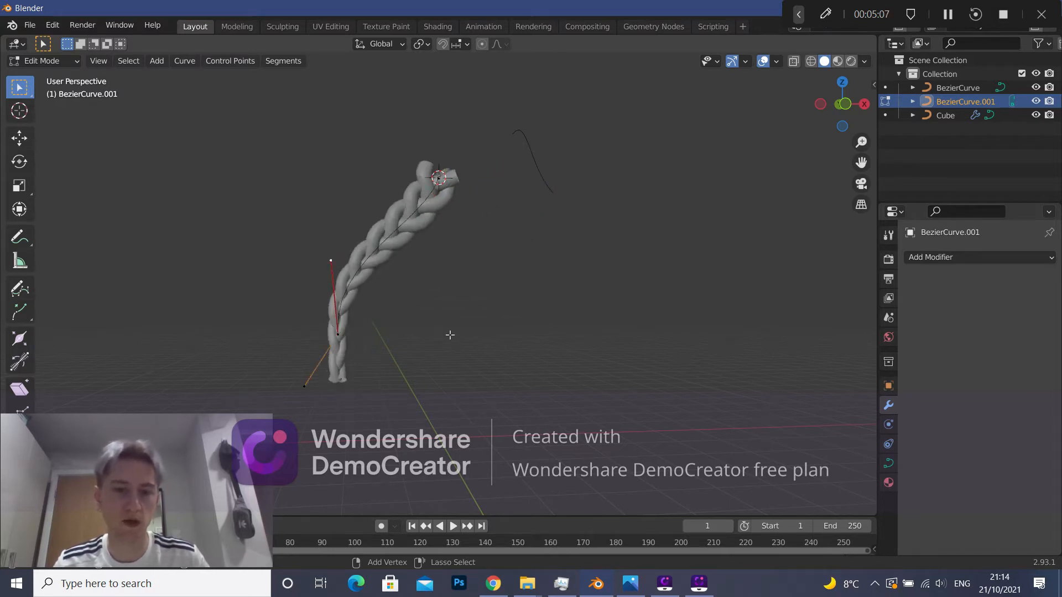
Move the guide curve's bottom control point toward positive X until it sits beneath the top point, making the braid nearly vertical.
key(g)
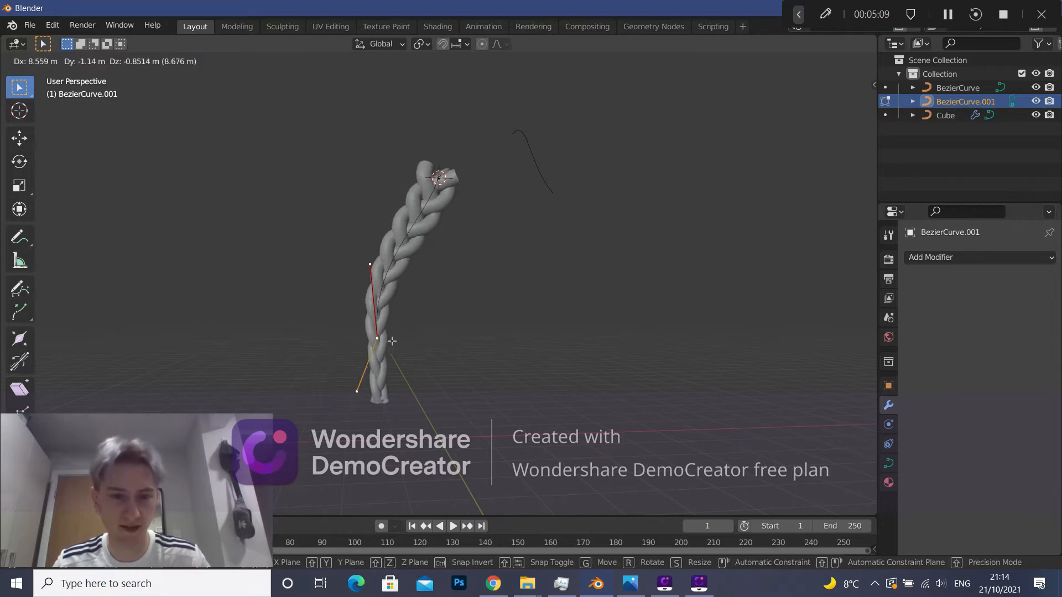
click(433, 373)
click(432, 400)
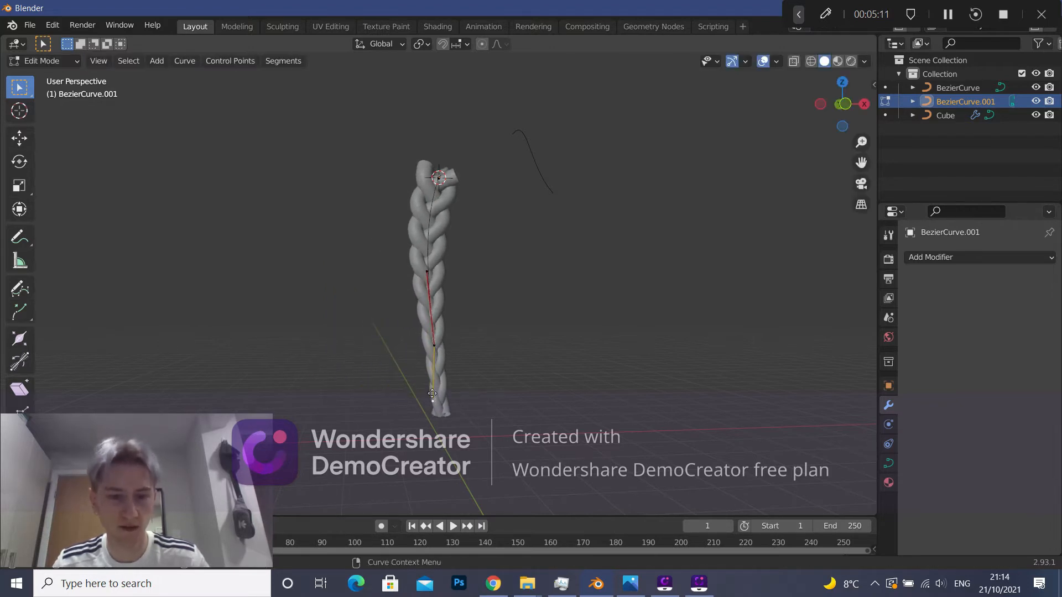
Try pulling the bottom point's upper handle down and toward positive X, and undo the handle move.
key(g)
right_click(434, 354)
key(g)
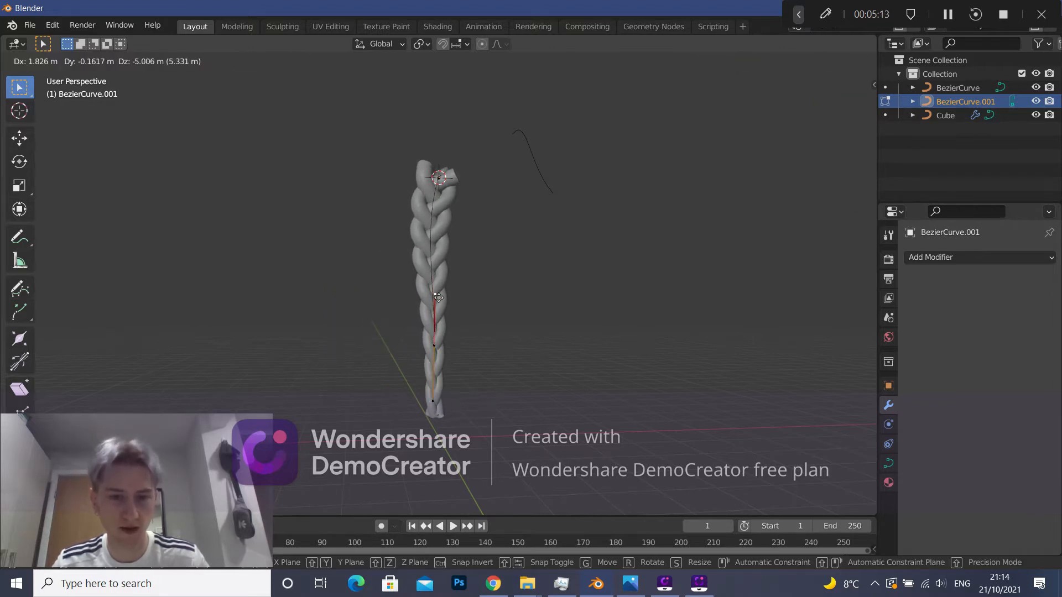
click(450, 326)
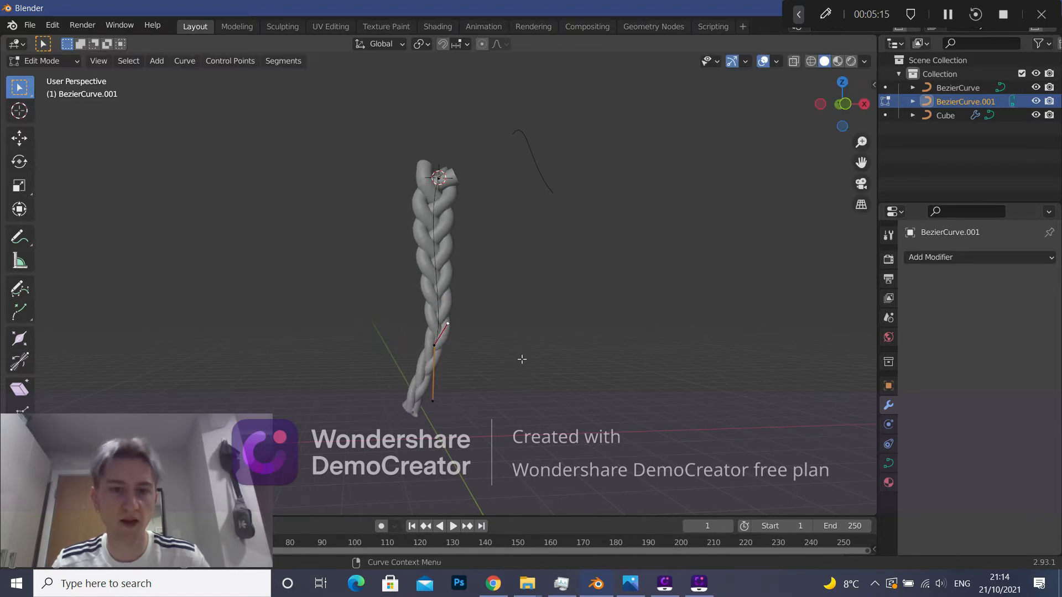
middle_drag(522, 360, 510, 366)
key(ctrl+z)
key(ctrl+z)
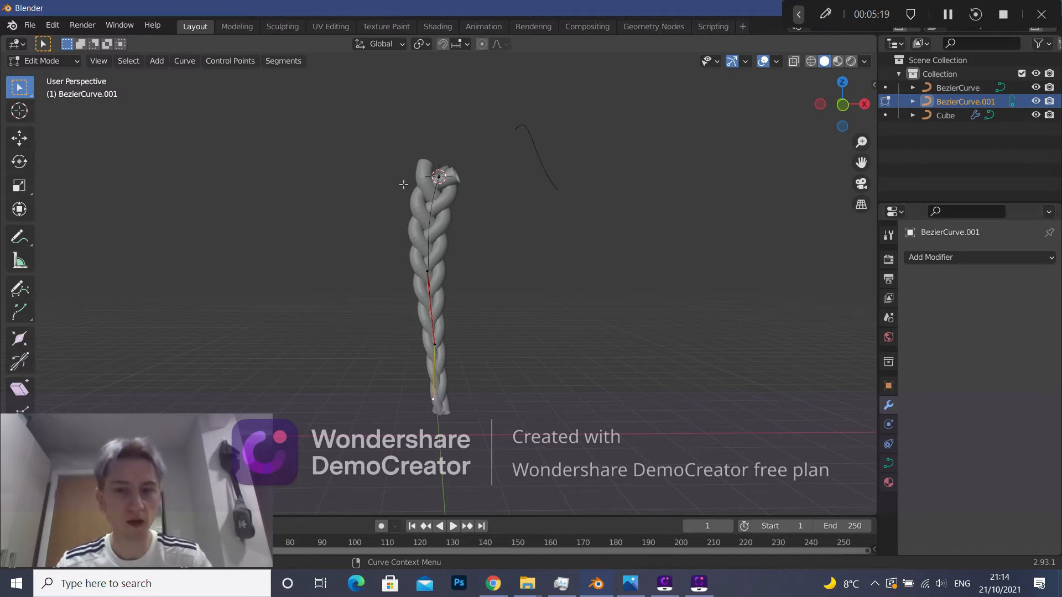
Return to Object Mode and raise the braid, guide curve and taper curve together along global Z.
middle_drag(487, 240, 491, 249)
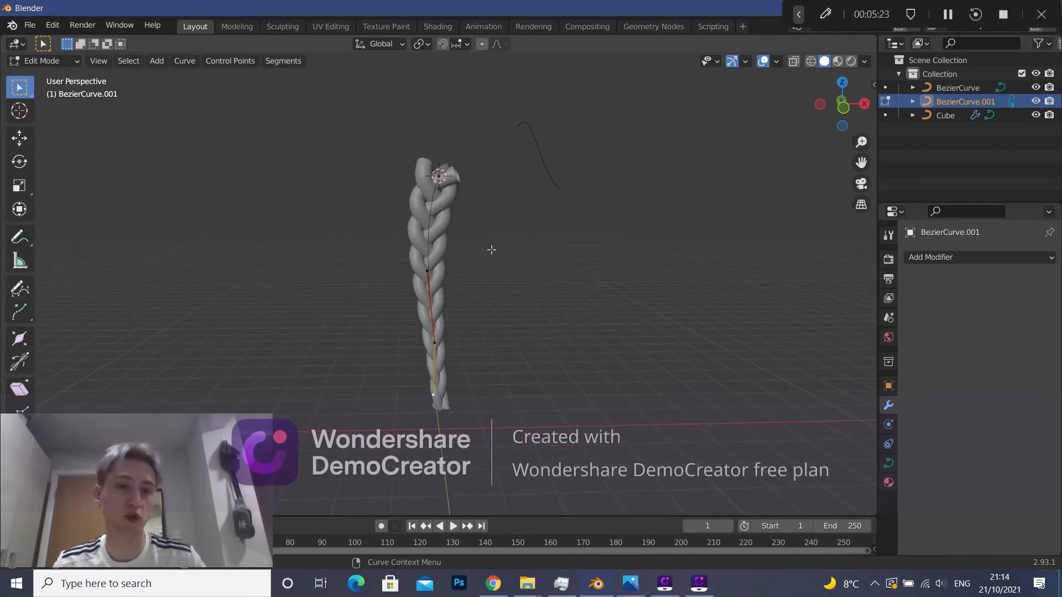
click(45, 61)
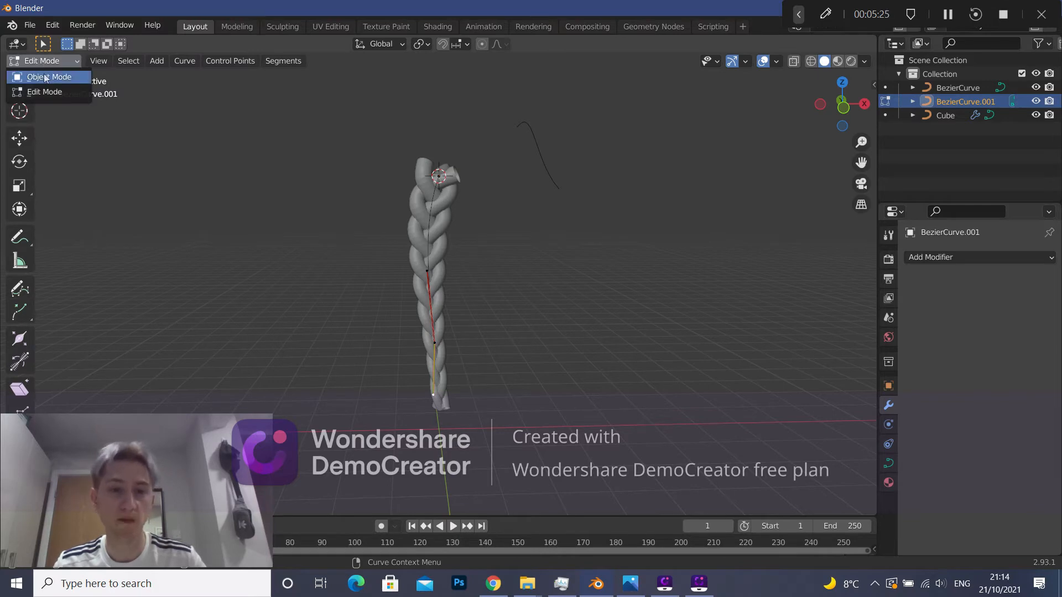
click(44, 75)
click(263, 167)
scroll(299, 164, down, 1)
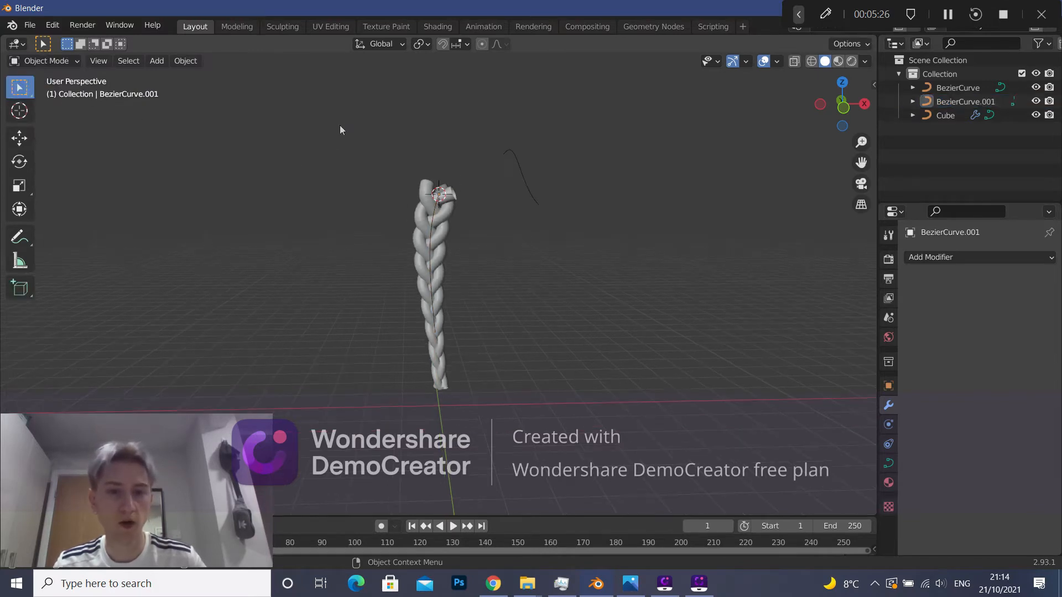
drag(340, 125, 584, 321)
key(g)
key(z)
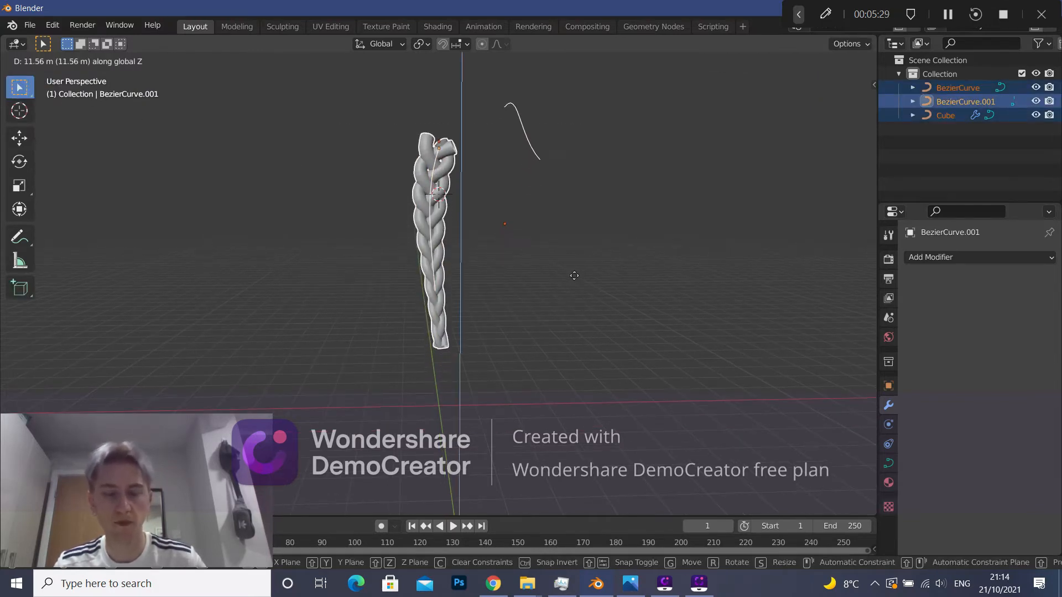
click(572, 269)
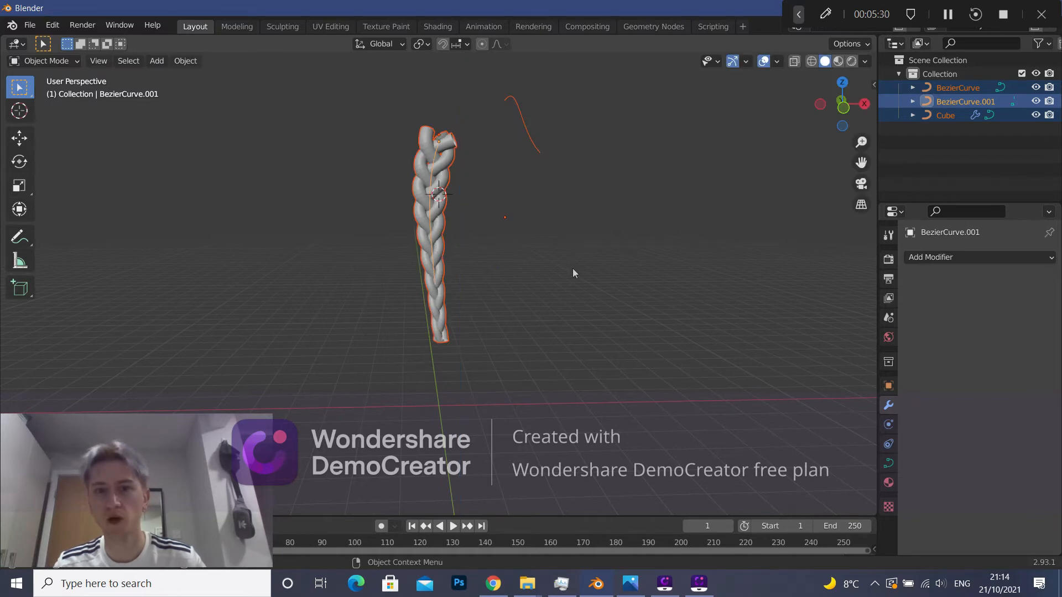
click(572, 269)
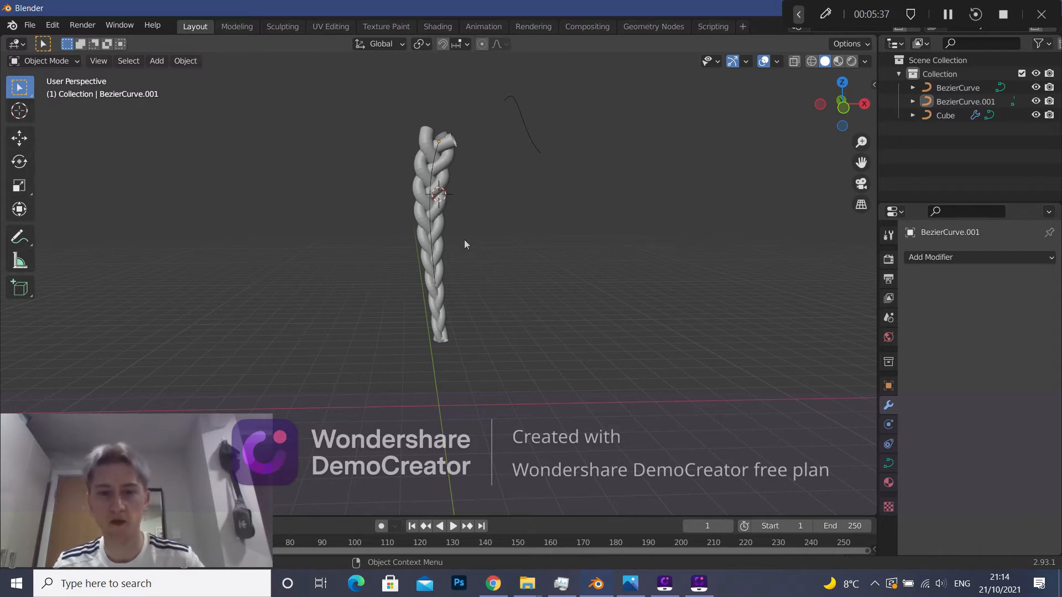
Select the braid and bring up the bevel settings in its curve data properties.
click(445, 225)
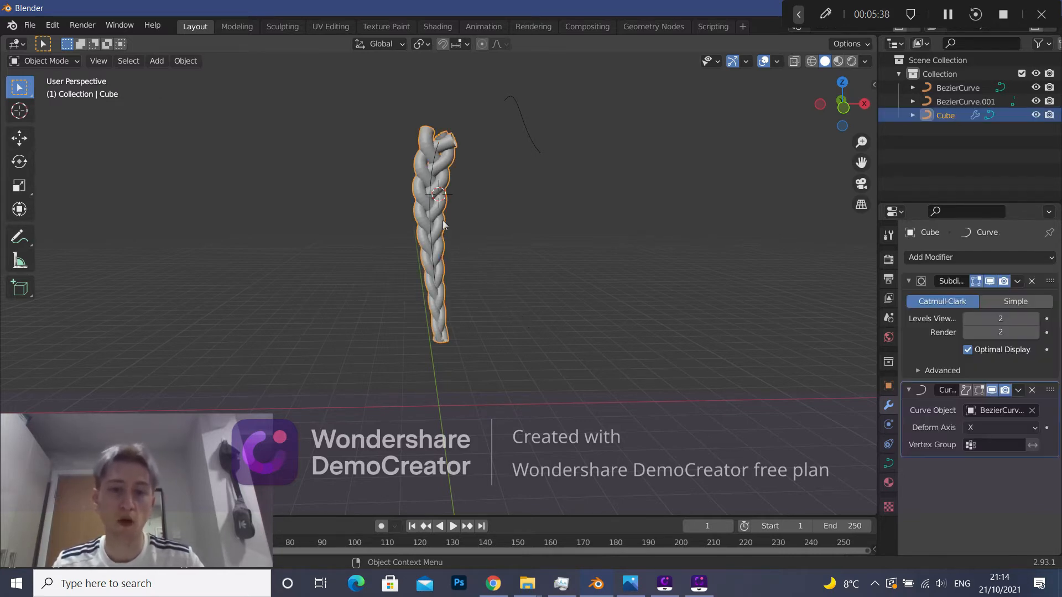
click(887, 463)
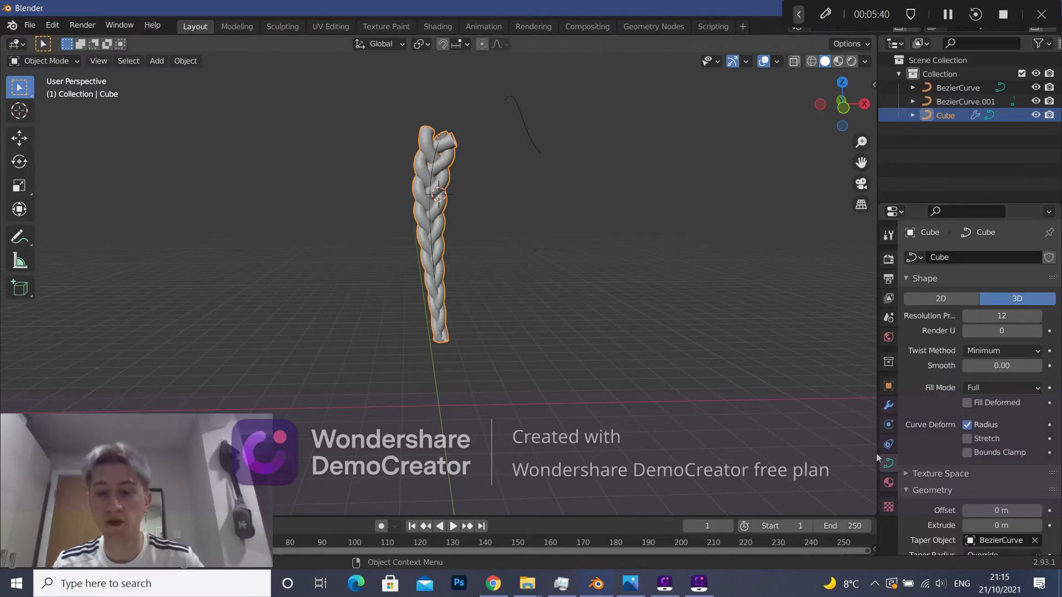
scroll(912, 467, down, 3)
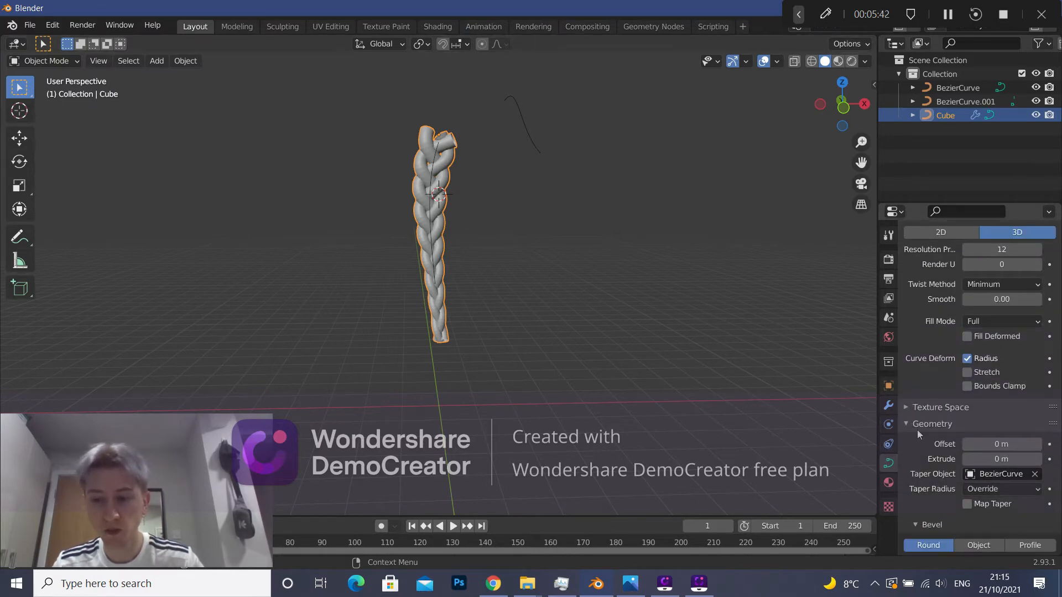
scroll(914, 424, down, 3)
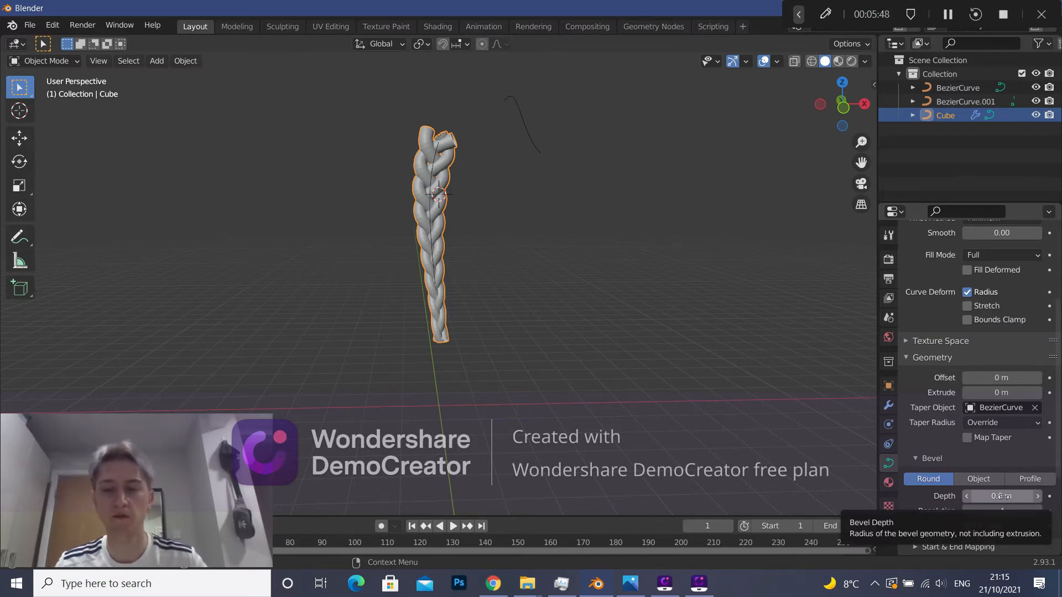
Try setting the braid's bevel depth to 0 m and adjusting the guide curve's bevel depth, and undo both changes.
drag(1004, 496, 977, 497)
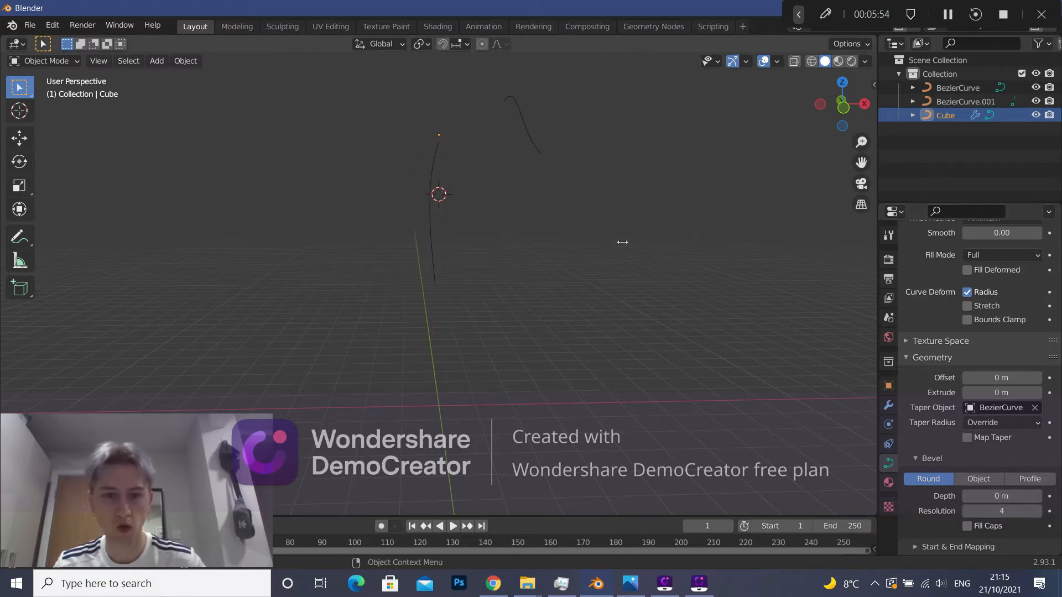
click(432, 232)
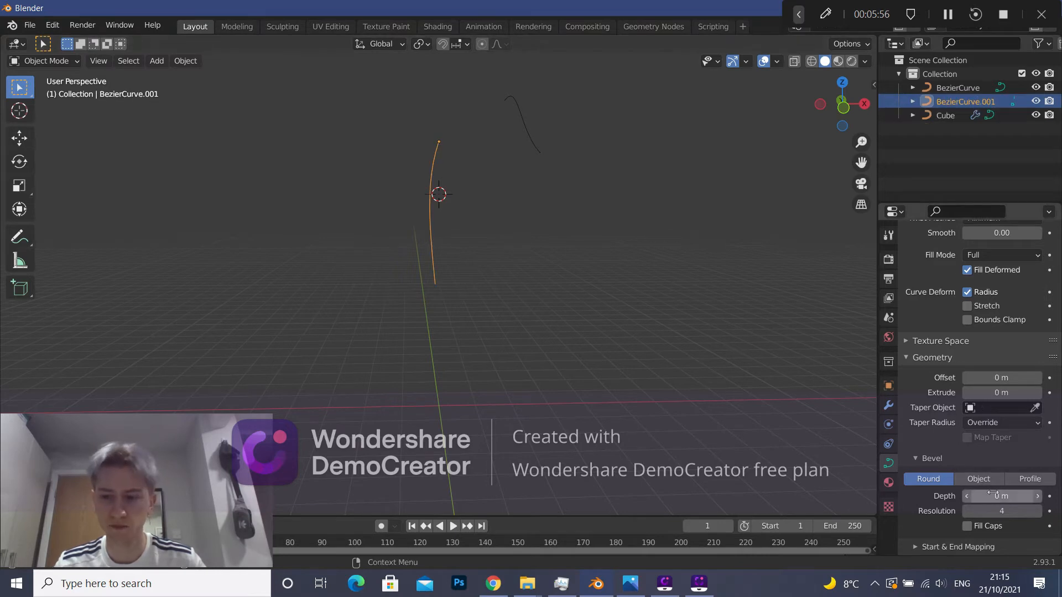
drag(995, 497, 1040, 496)
key(ctrl+z)
key(ctrl+z)
key(ctrl+z)
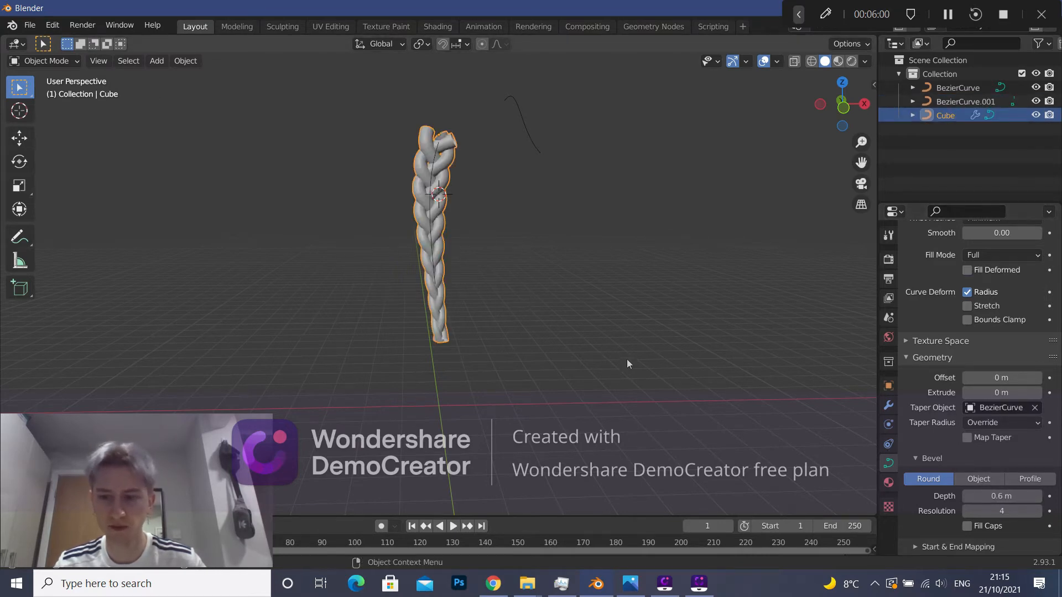
Set the braid's bevel depth to 0 m to reduce it to bare curves.
click(494, 262)
click(443, 255)
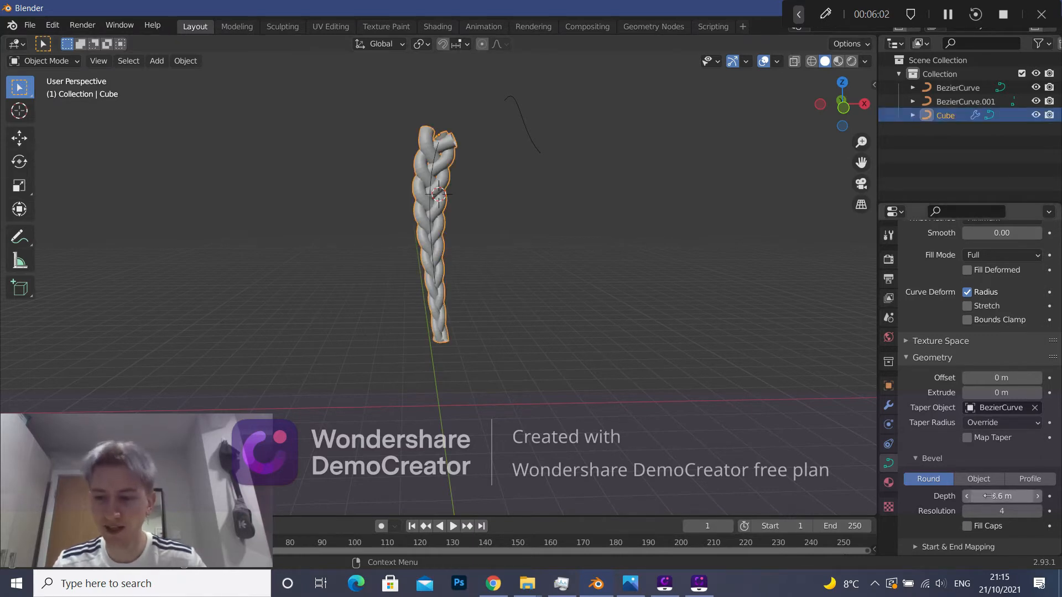
drag(1001, 496, 989, 497)
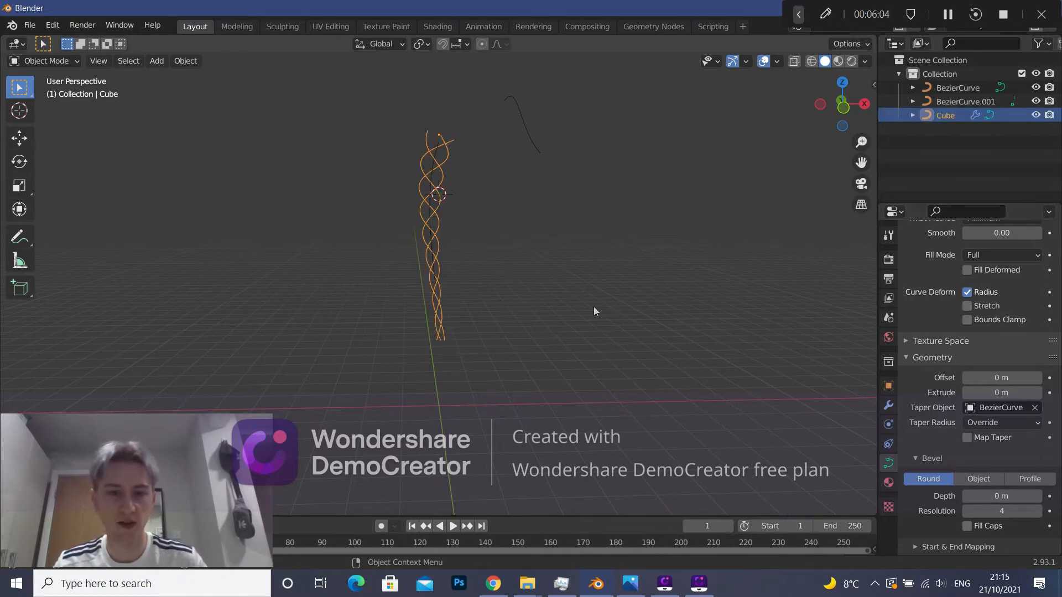
Deselect the braid and open the HairNet add-on's options for making hair.
click(482, 327)
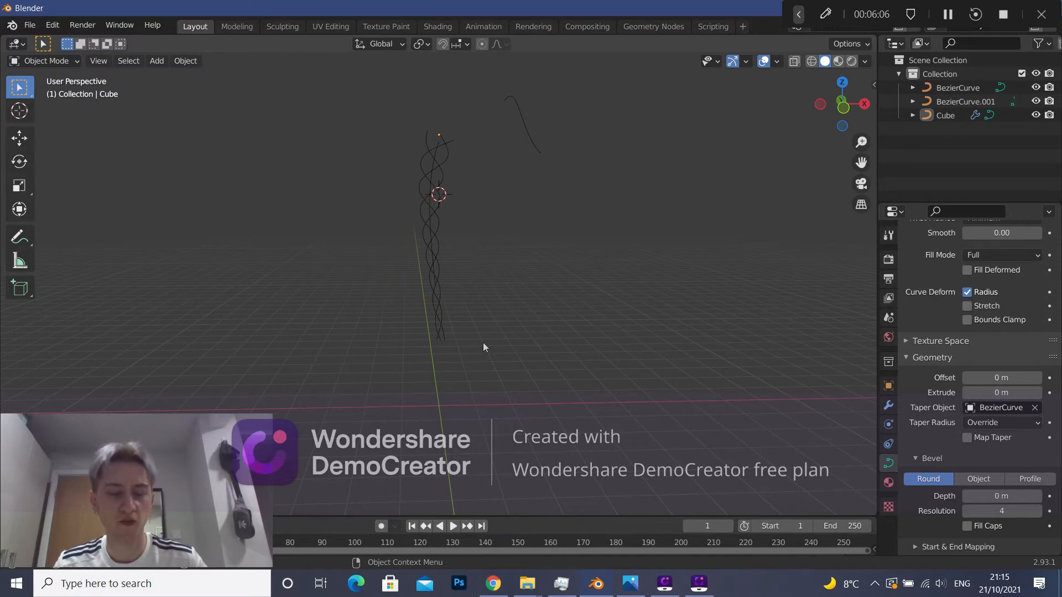
click(874, 85)
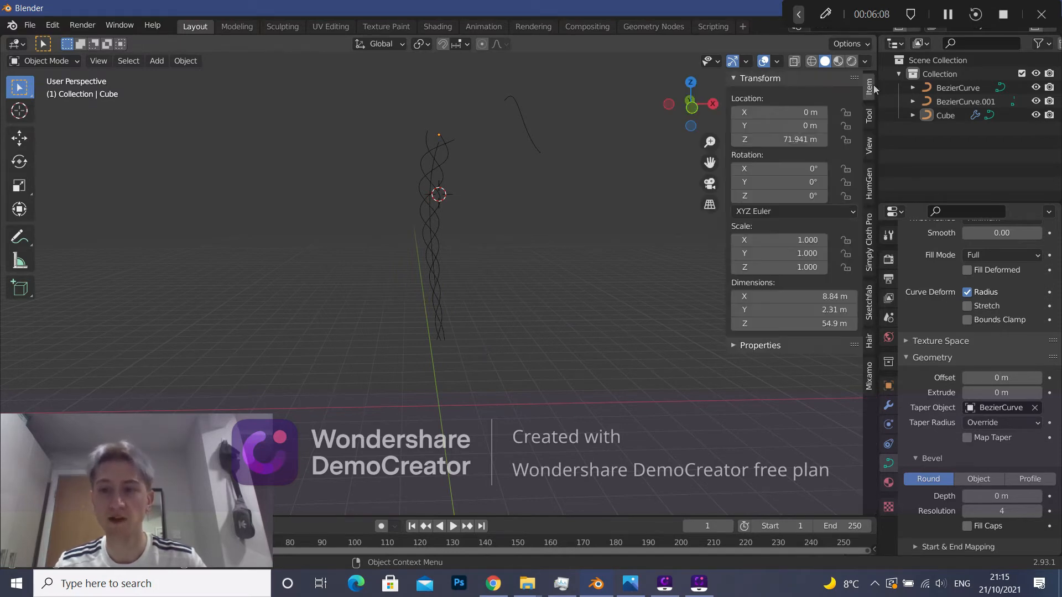
click(870, 342)
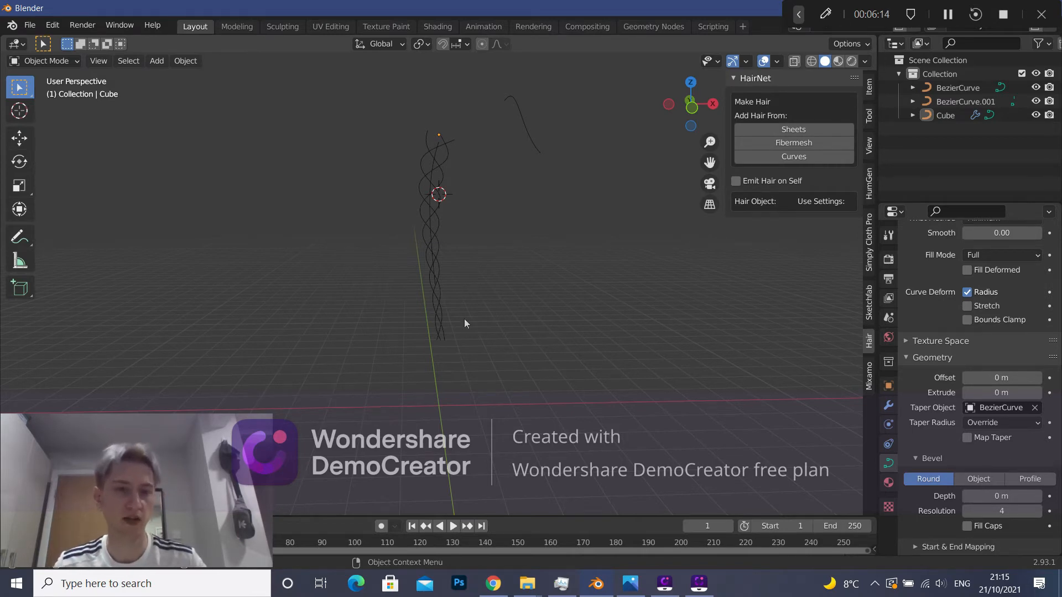
Reset the 3D cursor to the world origin and add a UV sphere there.
key(shift+s)
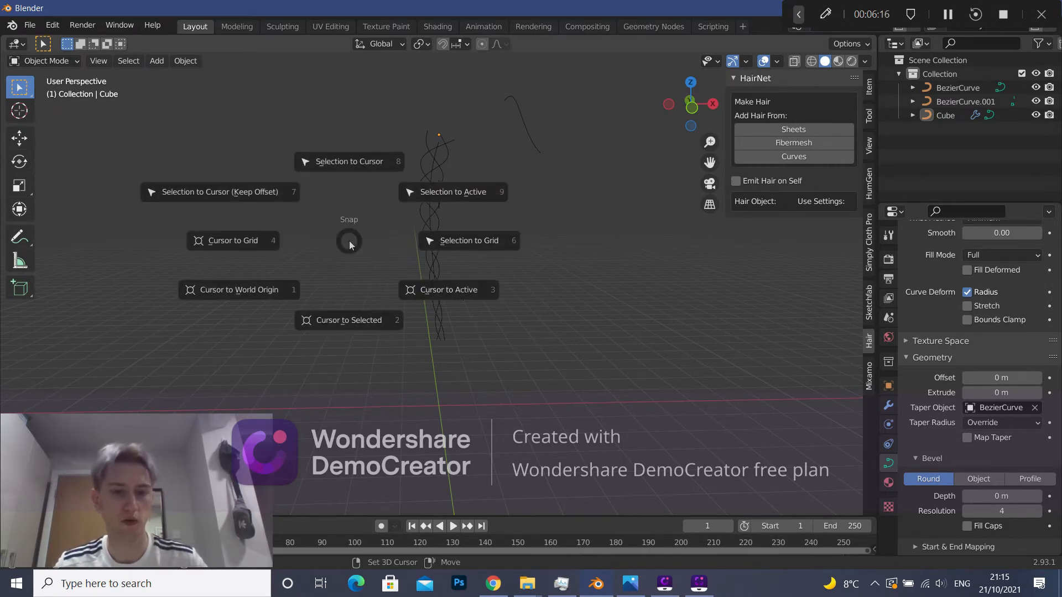
click(255, 290)
key(shift+a)
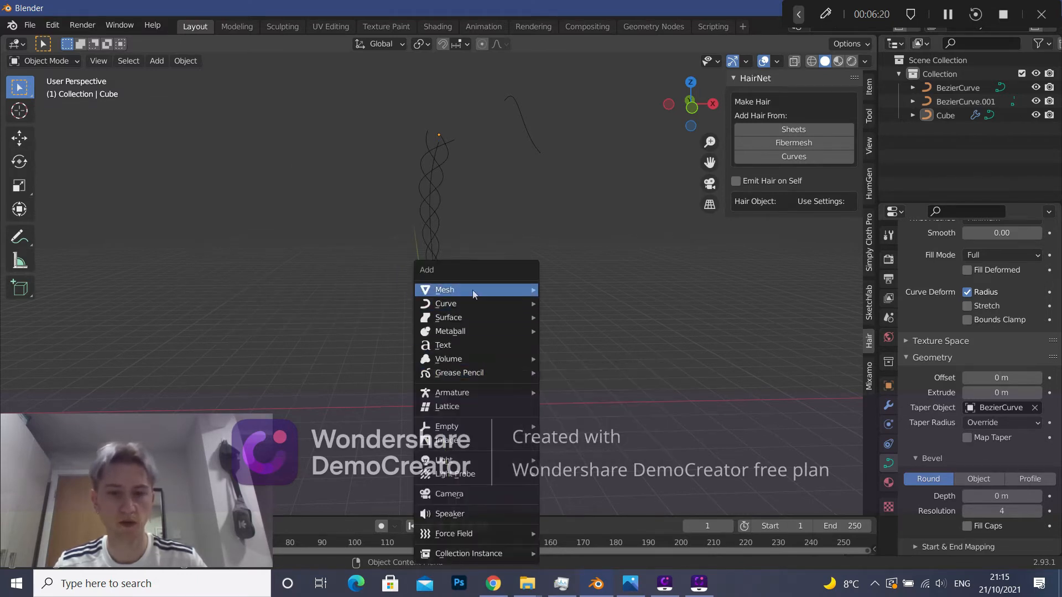
mouse_move(472, 290)
click(559, 328)
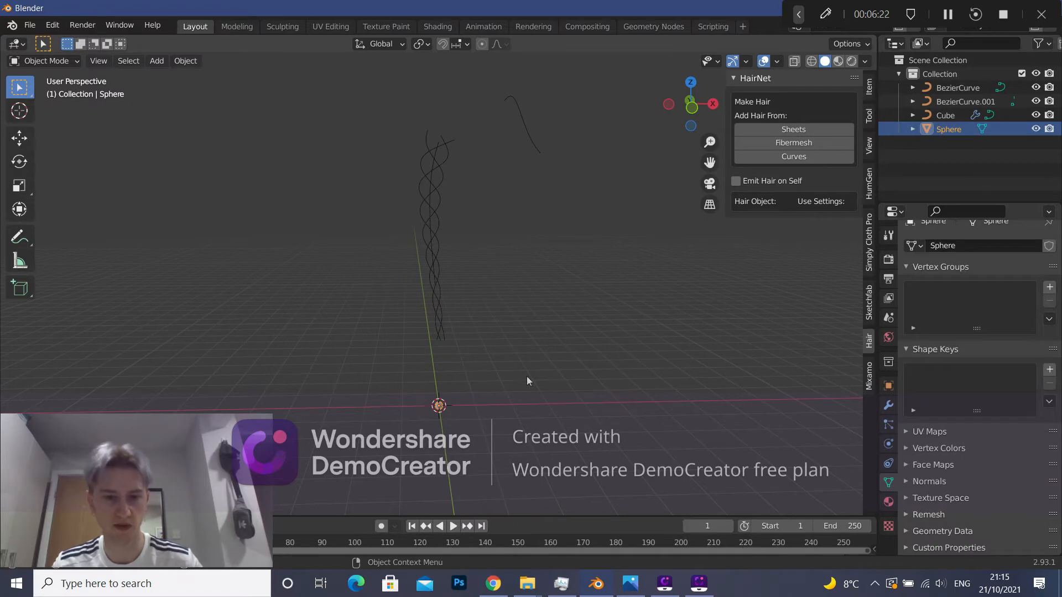
Add a particle system to the sphere, set it to the Hair type, and deselect the sphere.
click(888, 425)
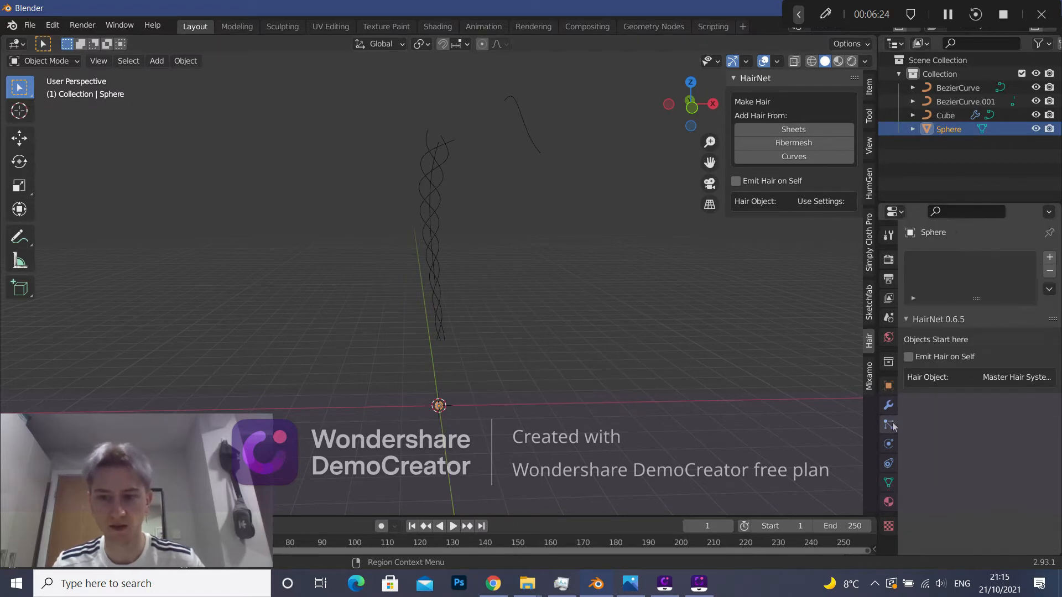
click(1050, 257)
click(1002, 332)
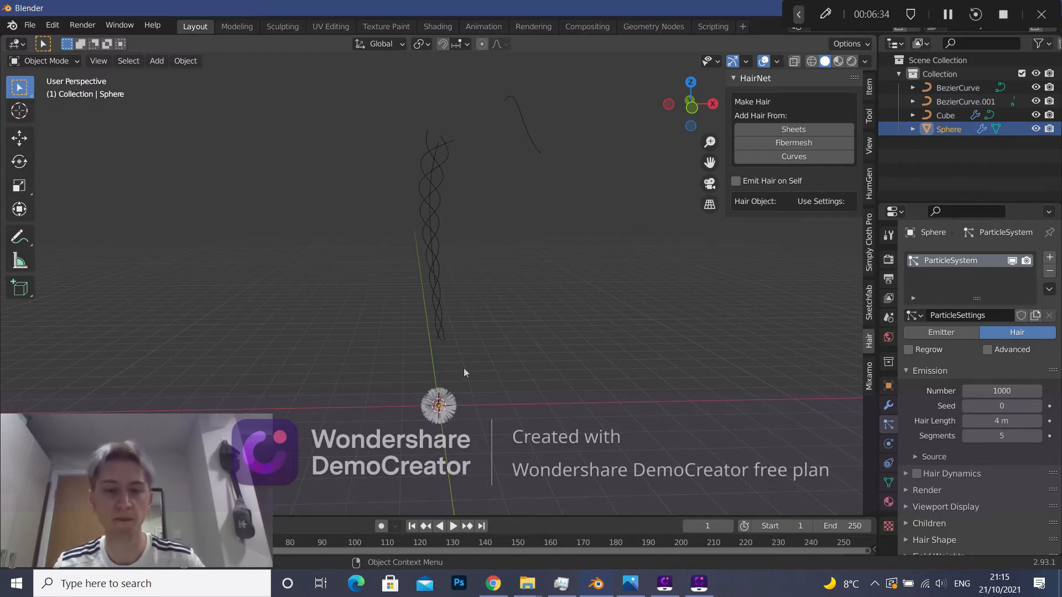
click(493, 409)
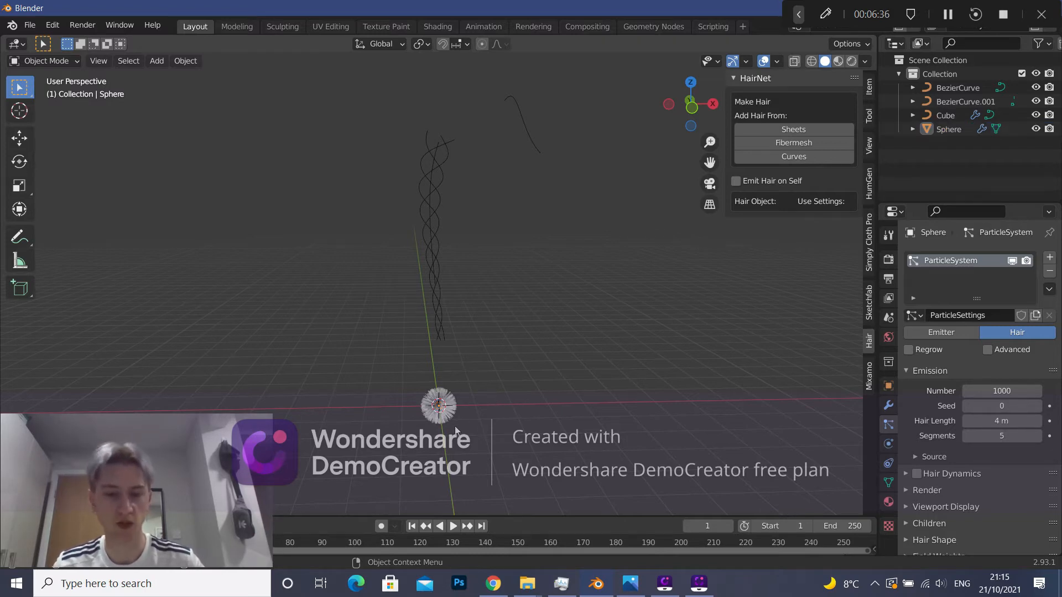
shift+middle_drag(455, 431, 483, 353)
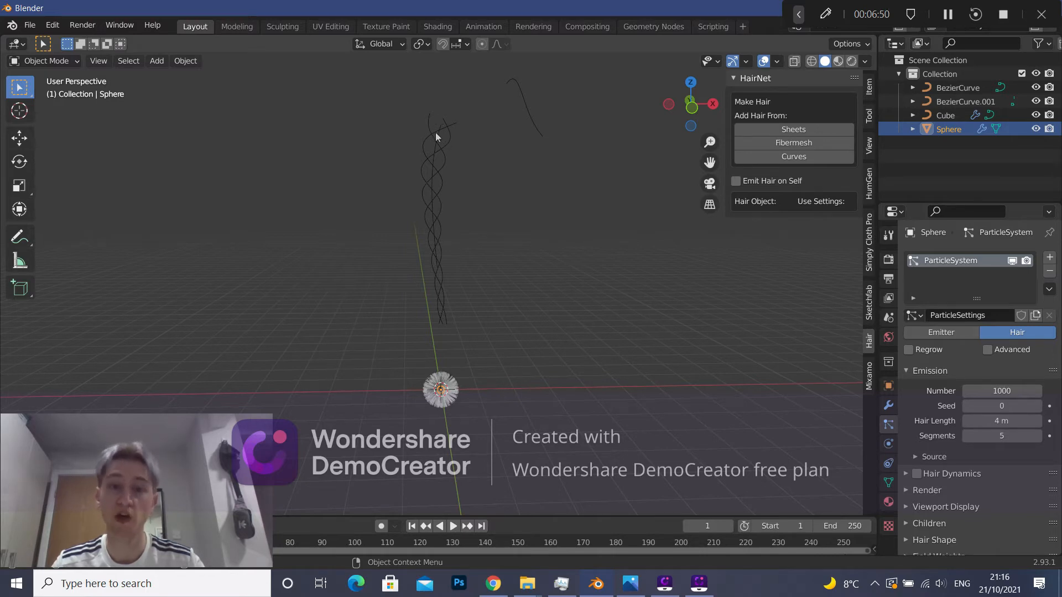
Set the braid's origin to the 3D cursor at the sphere's centre and deselect the braid.
click(443, 163)
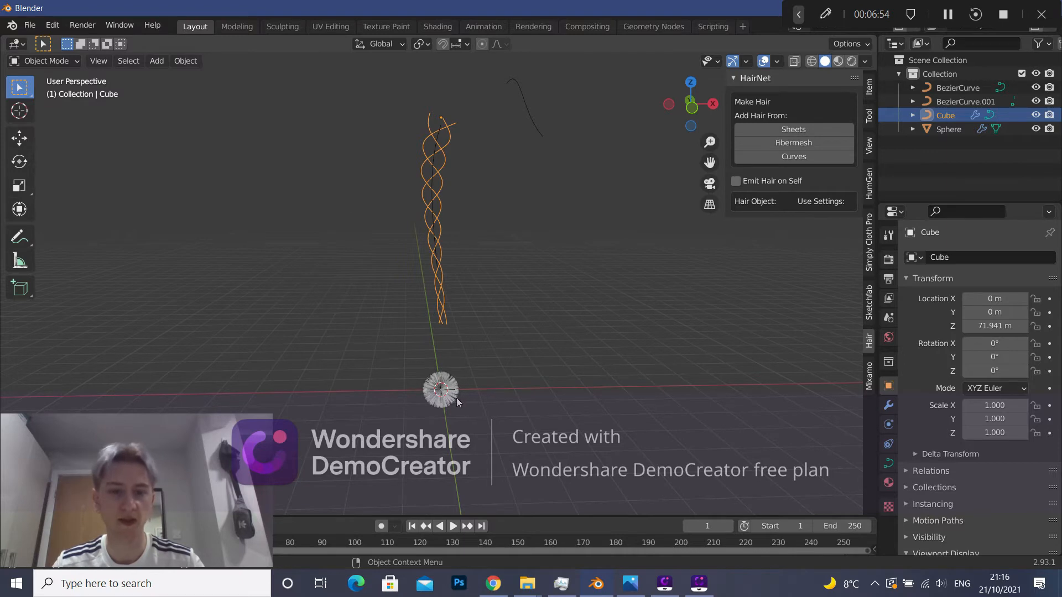
click(442, 399)
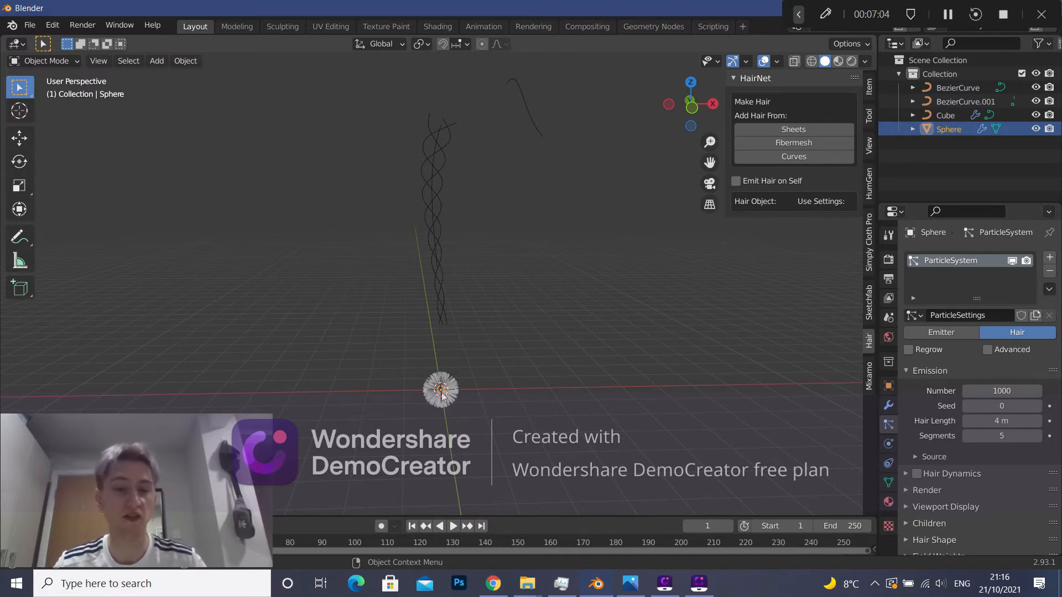
click(441, 194)
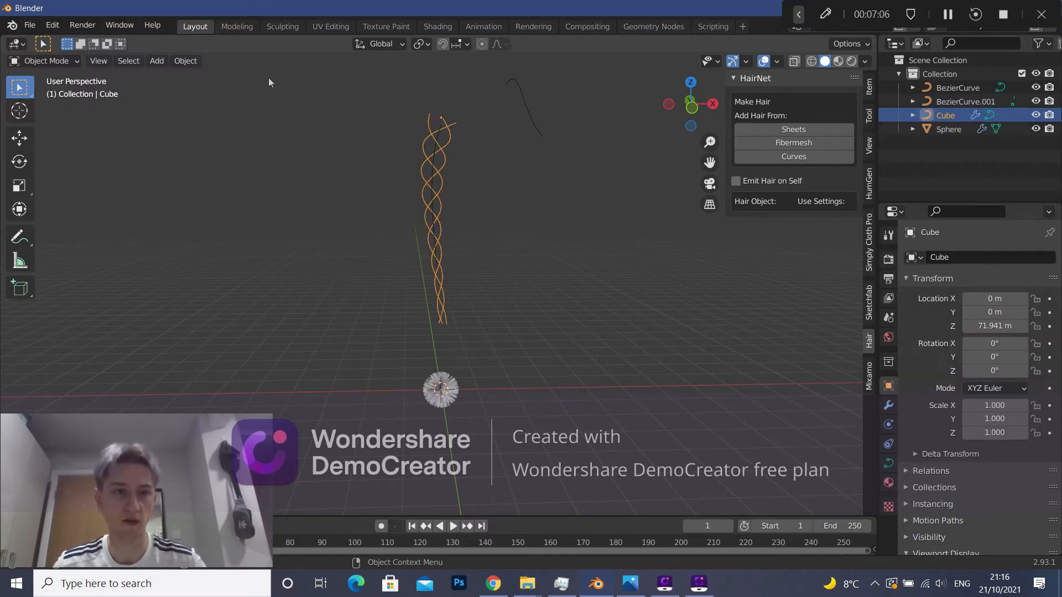
click(191, 62)
mouse_move(200, 98)
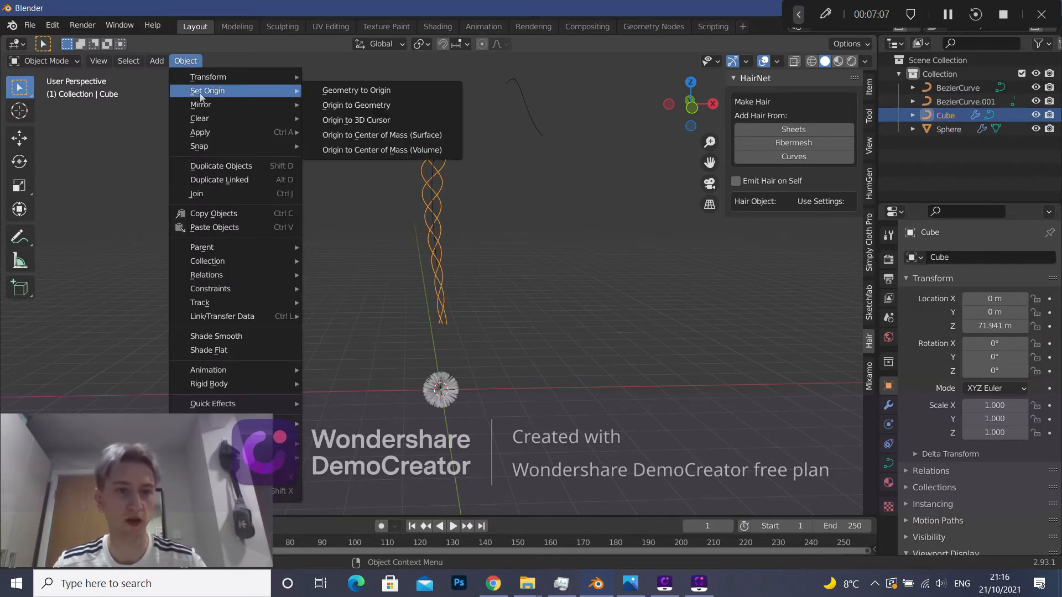
click(357, 120)
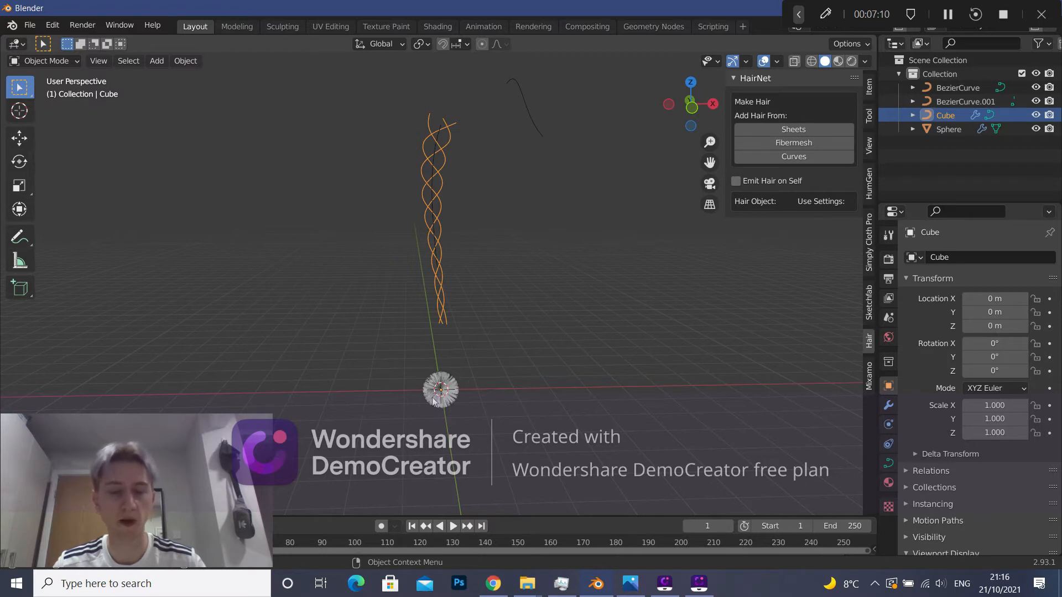
click(494, 343)
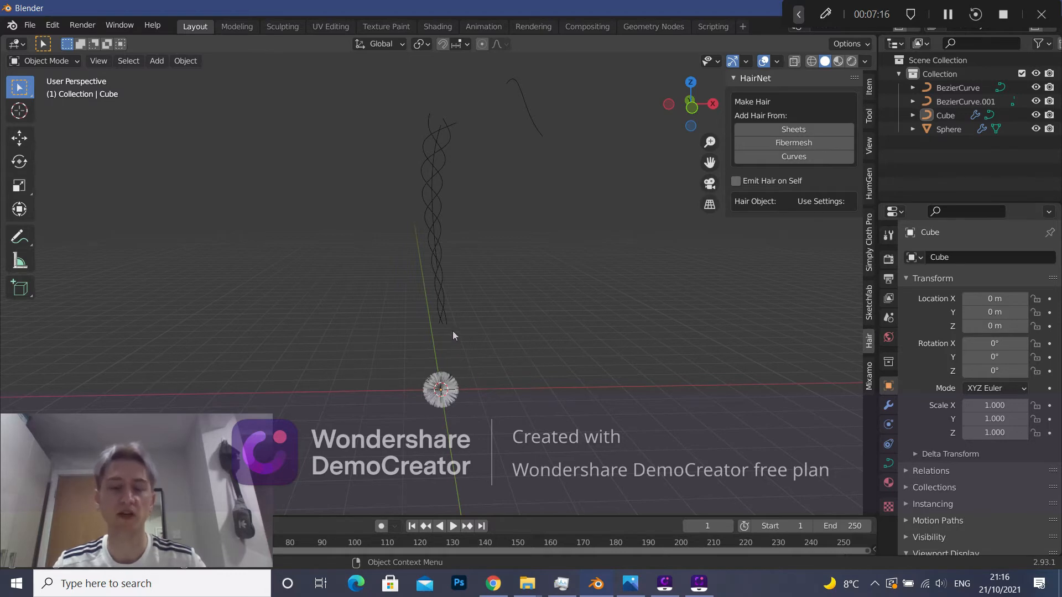
Select the braid and then the sphere as the active object, and generate HairNet hair from the curves.
click(441, 209)
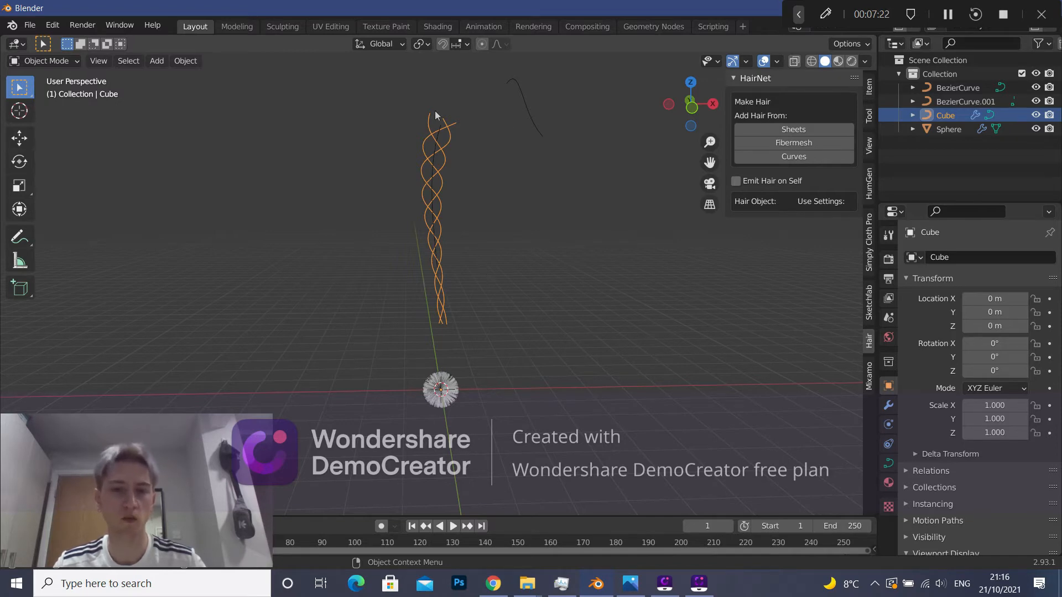
click(462, 299)
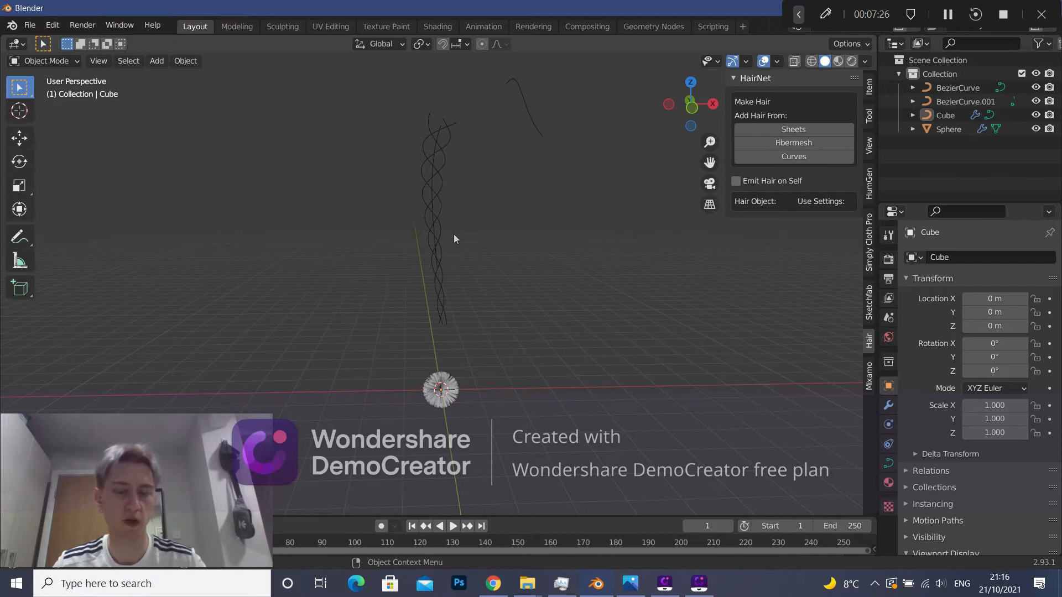
click(459, 390)
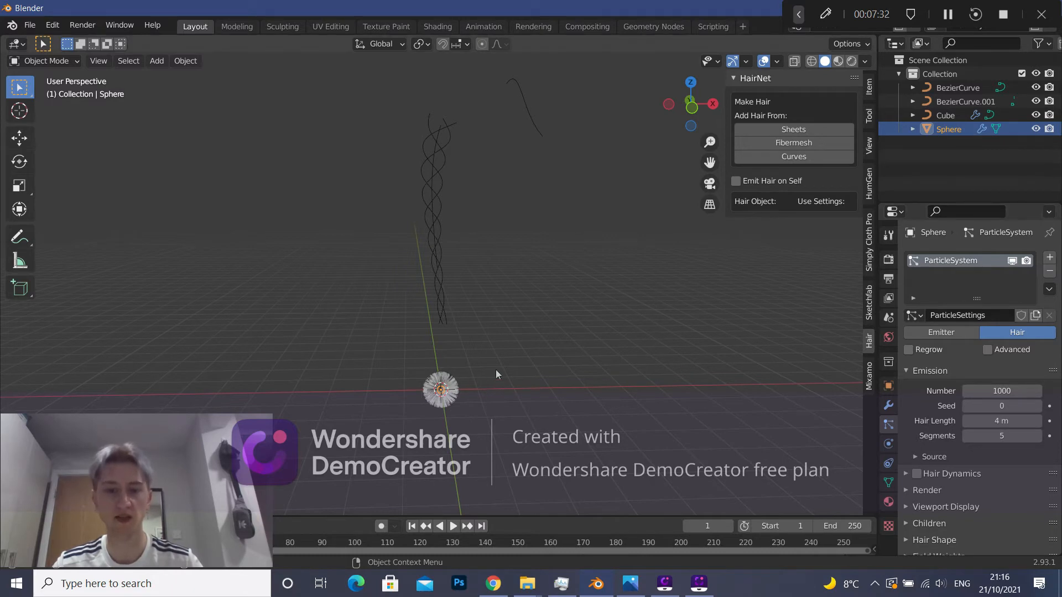
click(510, 348)
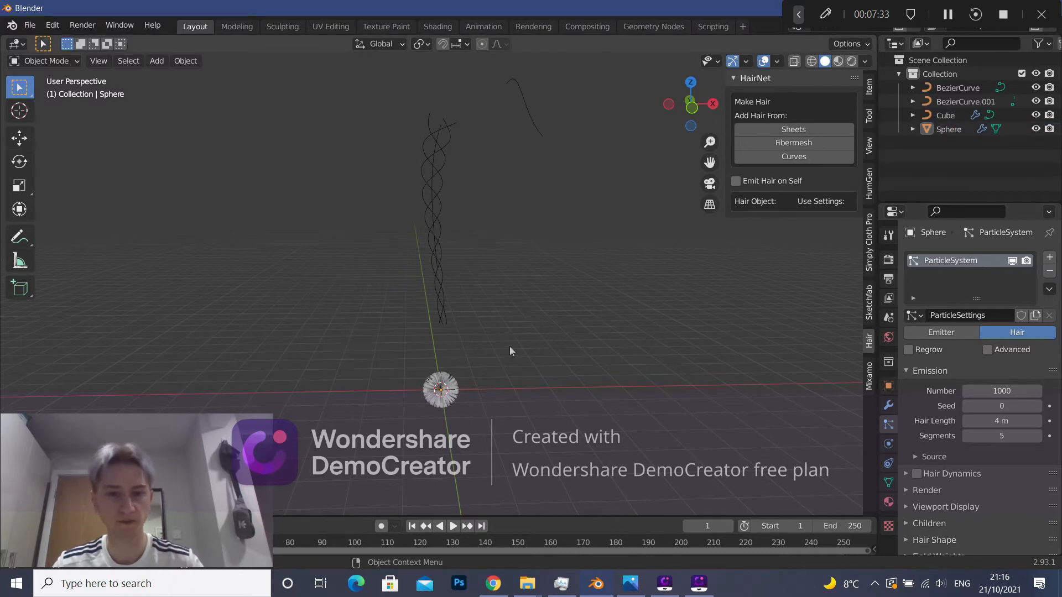
click(439, 214)
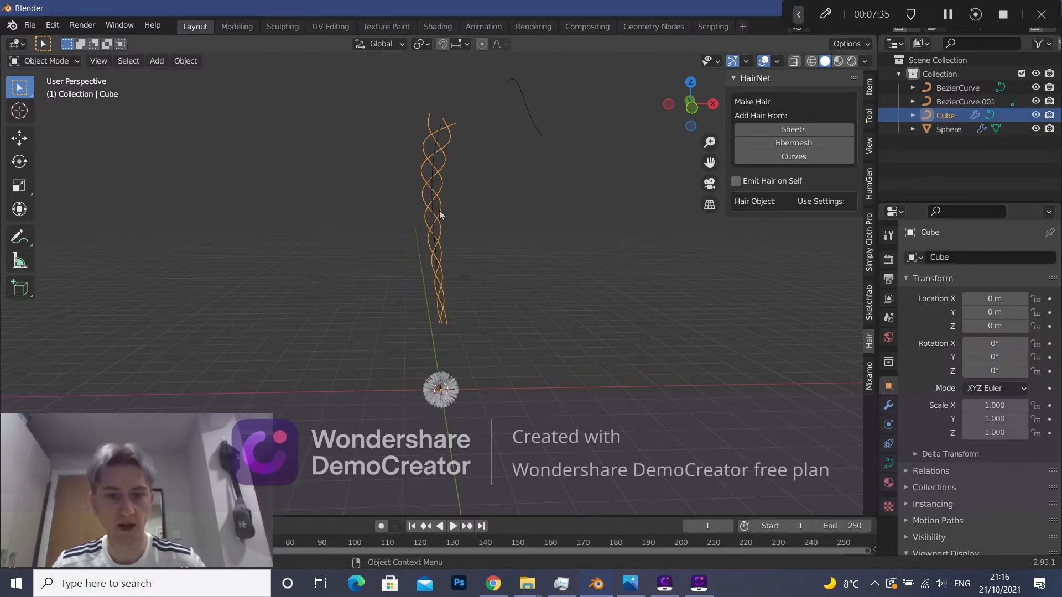
shift+click(449, 405)
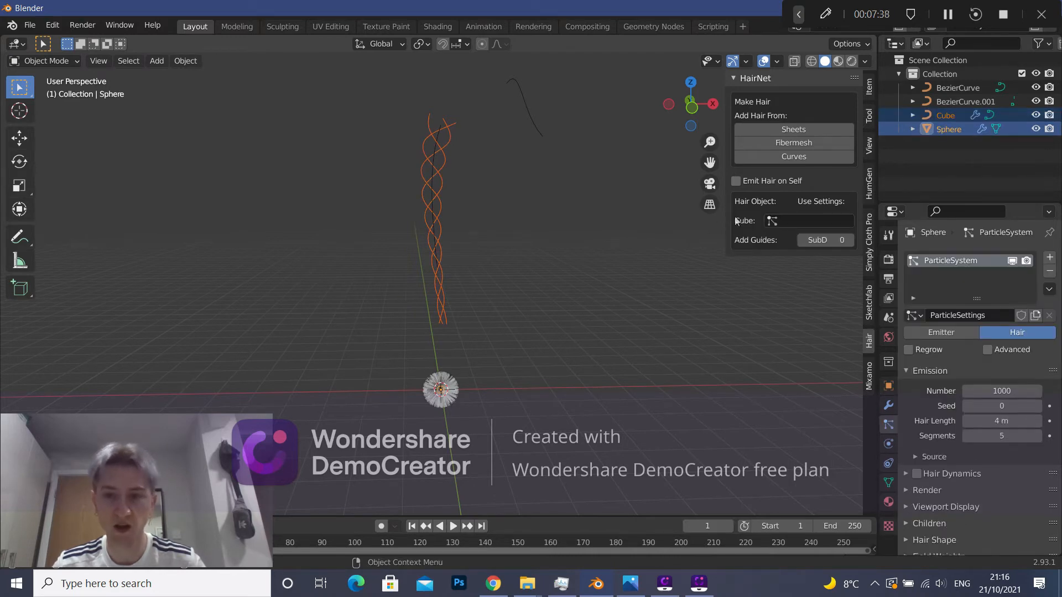
click(771, 160)
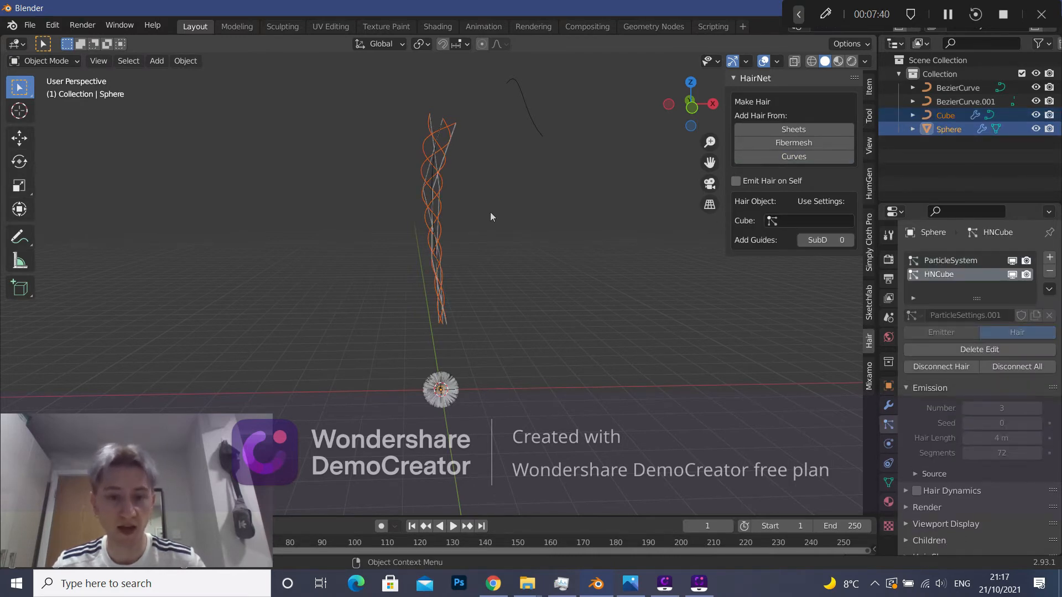
Examine how closely the generated hair strands follow the braid curves along their whole length down to the sphere.
scroll(457, 133, up, 3)
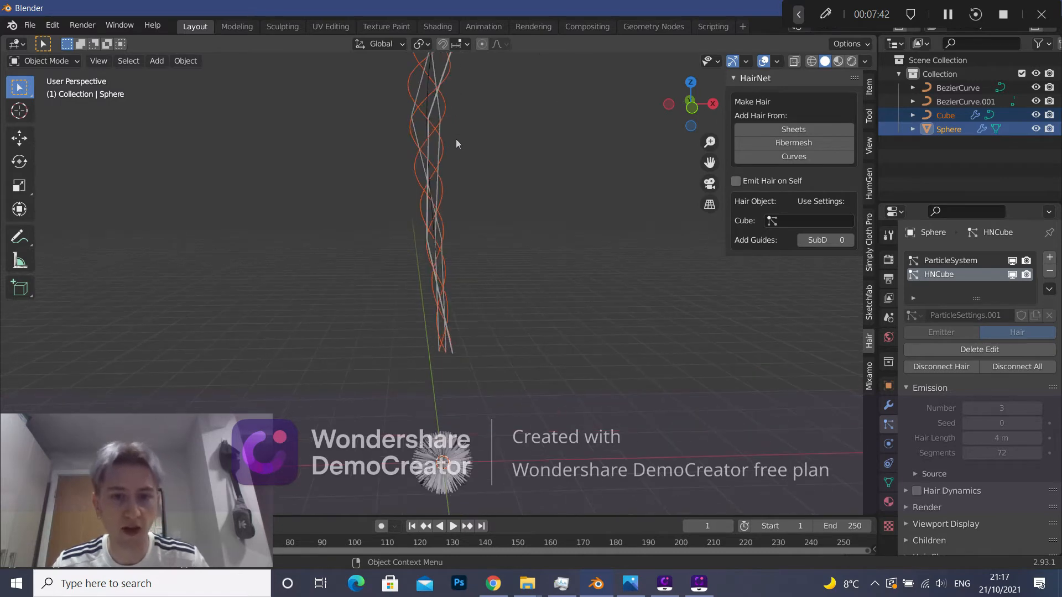
shift+middle_drag(446, 296, 446, 409)
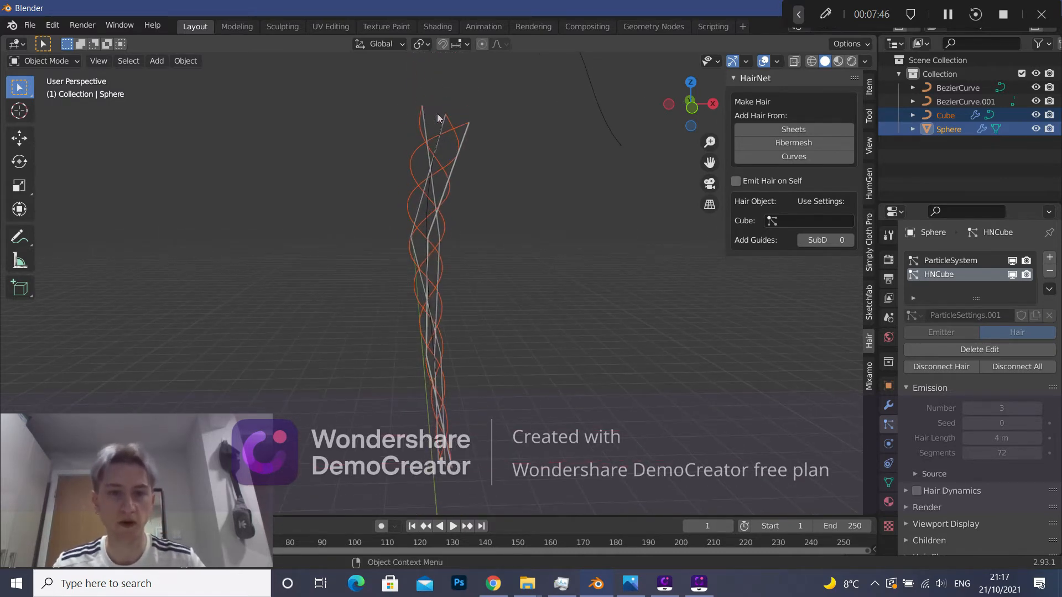
scroll(437, 122, up, 2)
scroll(426, 339, up, 3)
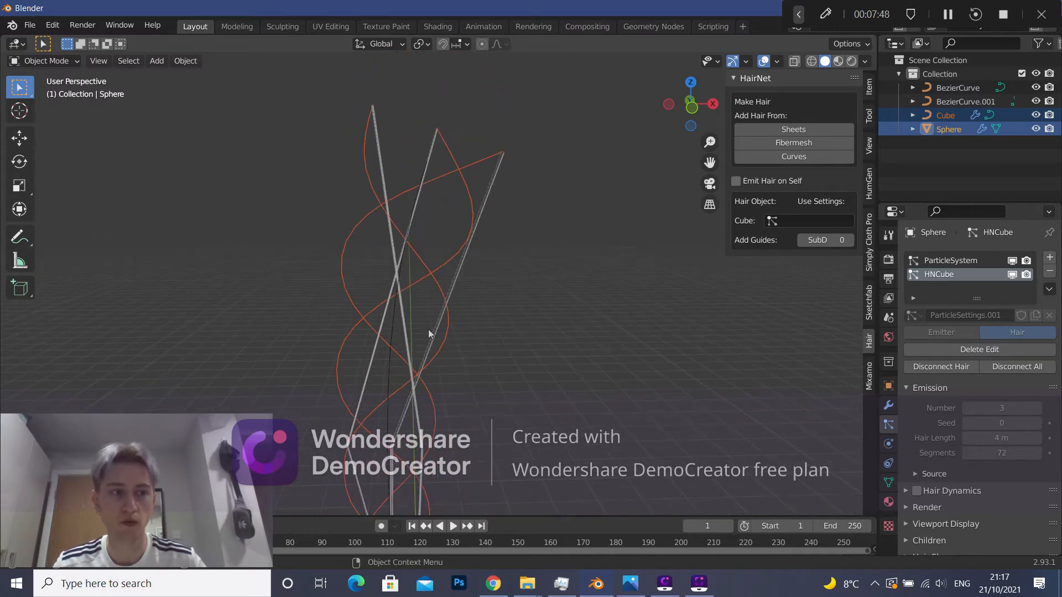
scroll(428, 328, down, 1)
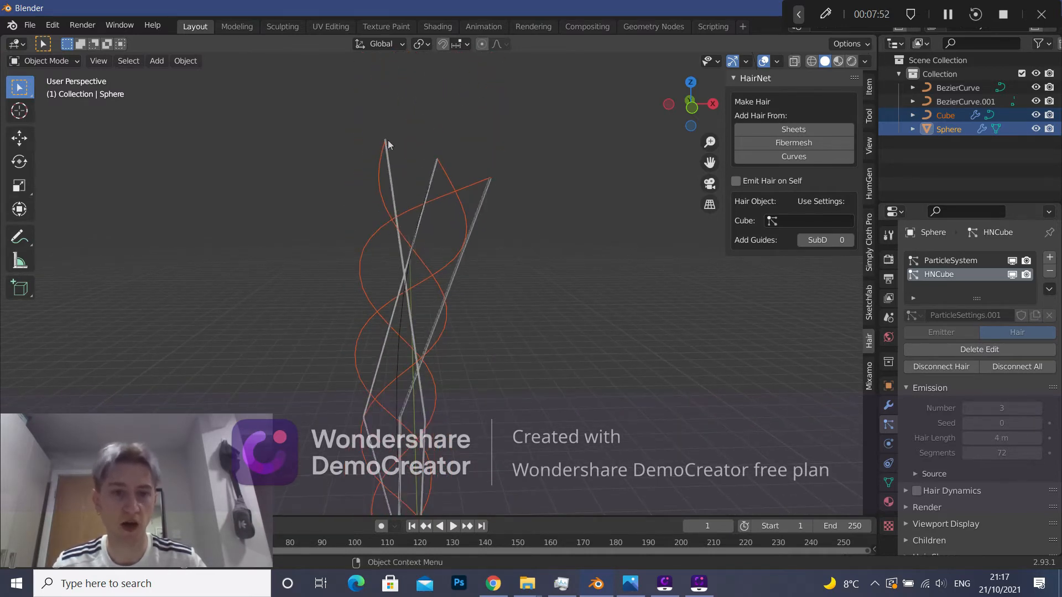
shift+middle_drag(527, 280, 597, 479)
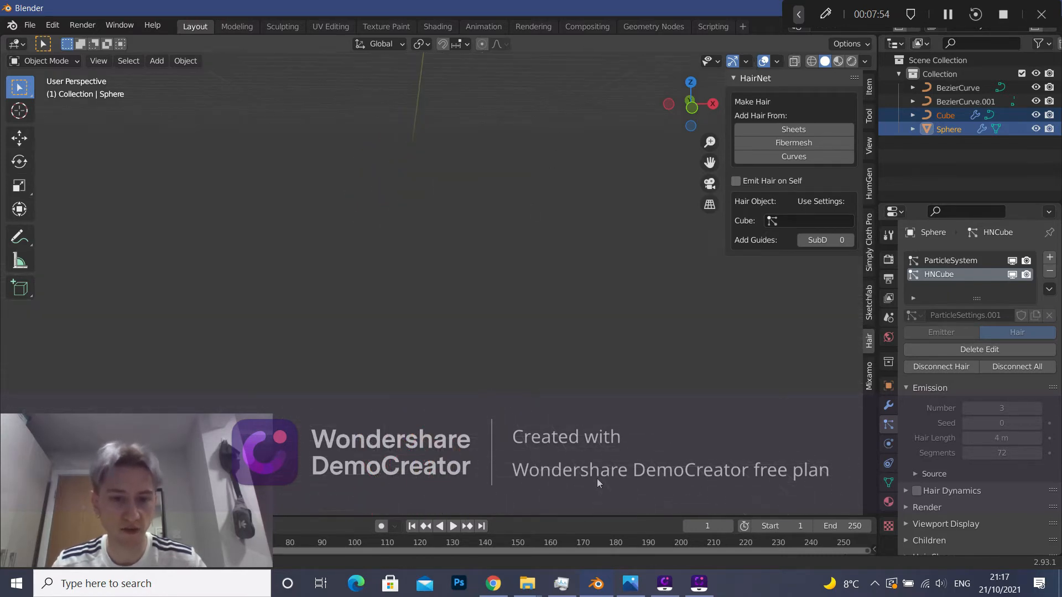
shift+middle_drag(472, 230, 426, 369)
scroll(474, 188, down, 1)
scroll(383, 214, up, 3)
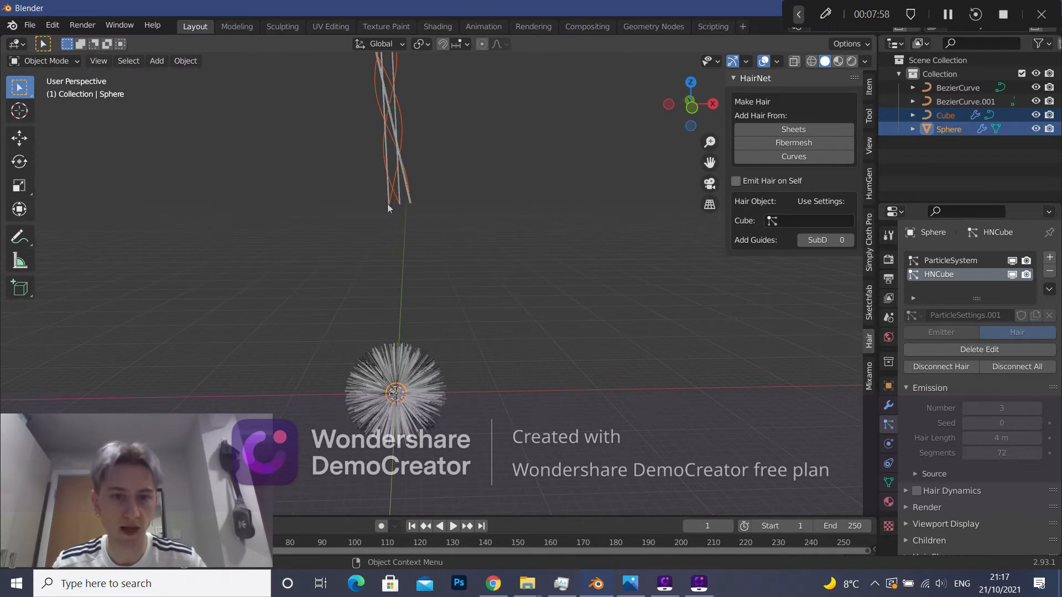
scroll(427, 248, down, 2)
shift+middle_drag(444, 190, 484, 292)
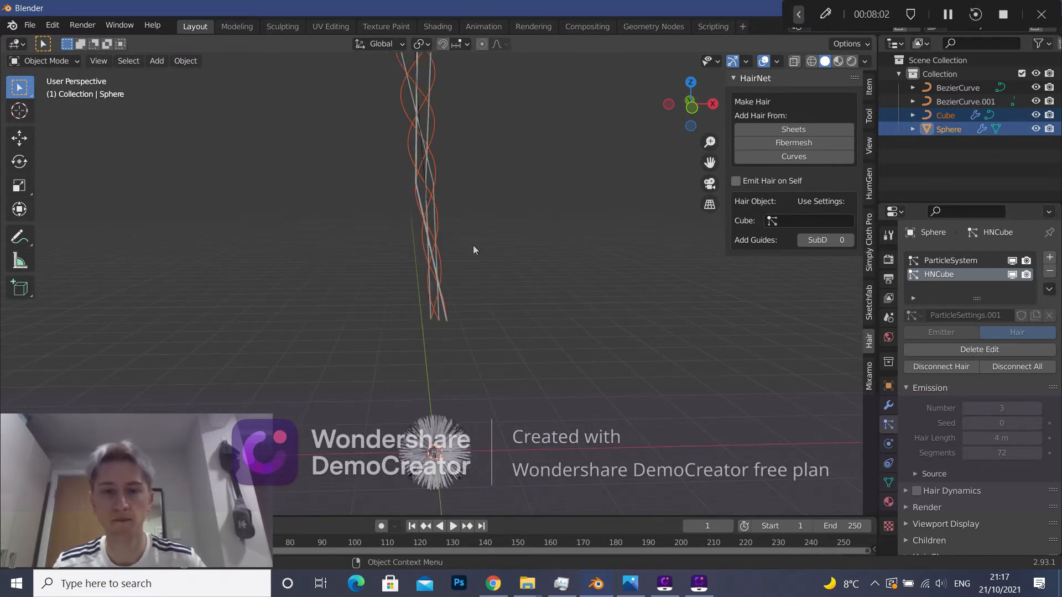
shift+middle_drag(457, 275, 451, 327)
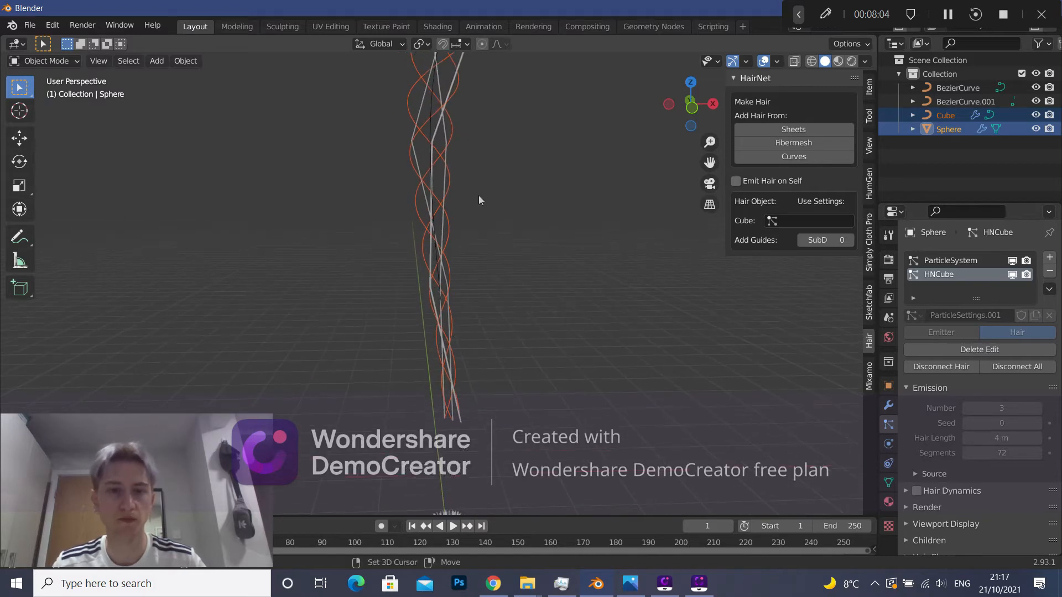
shift+middle_drag(479, 91, 481, 159)
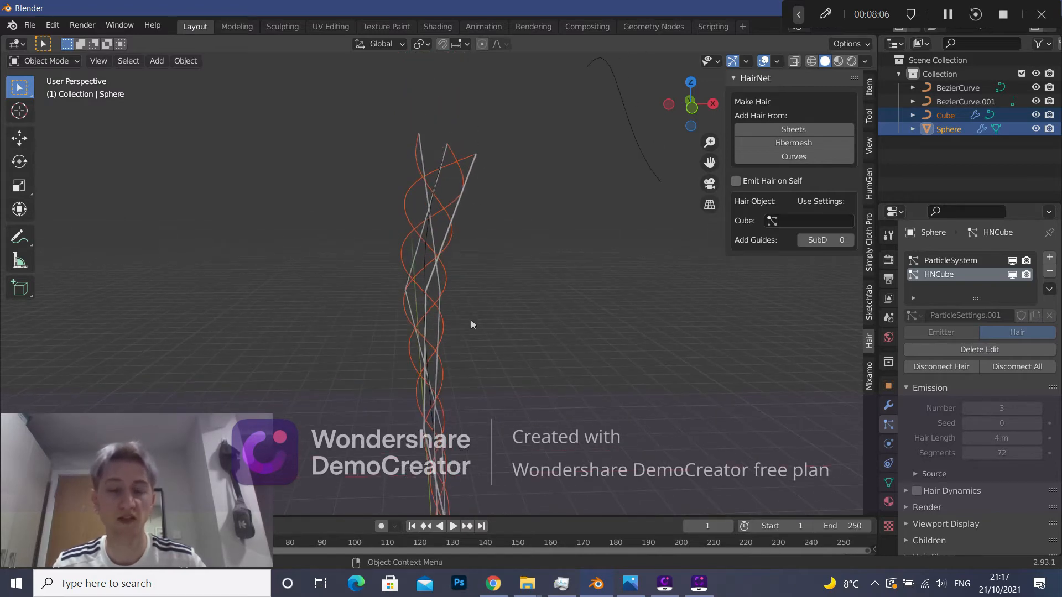
shift+middle_drag(570, 341, 576, 224)
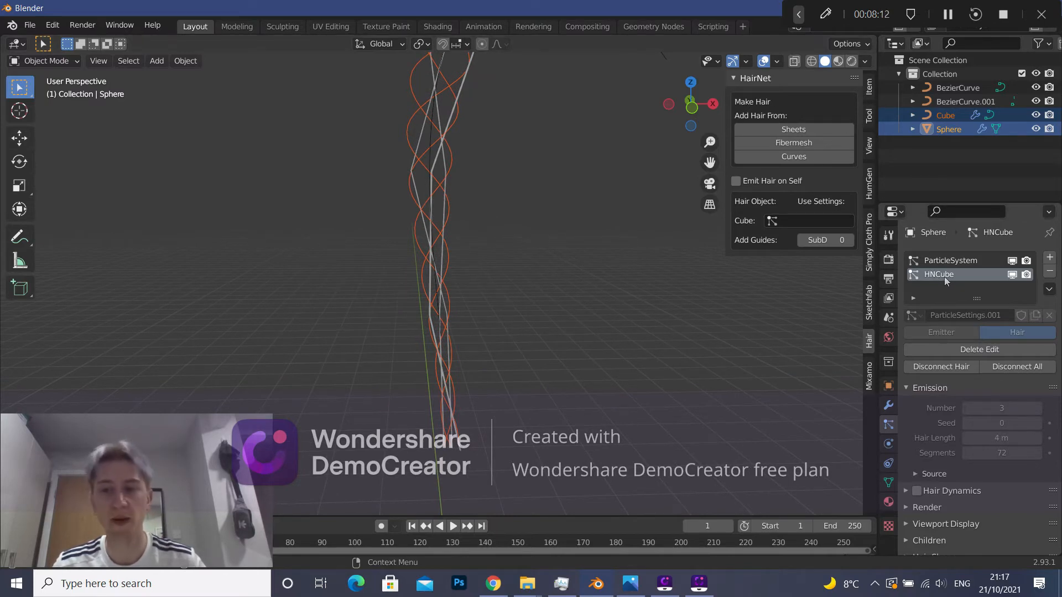
scroll(610, 304, down, 3)
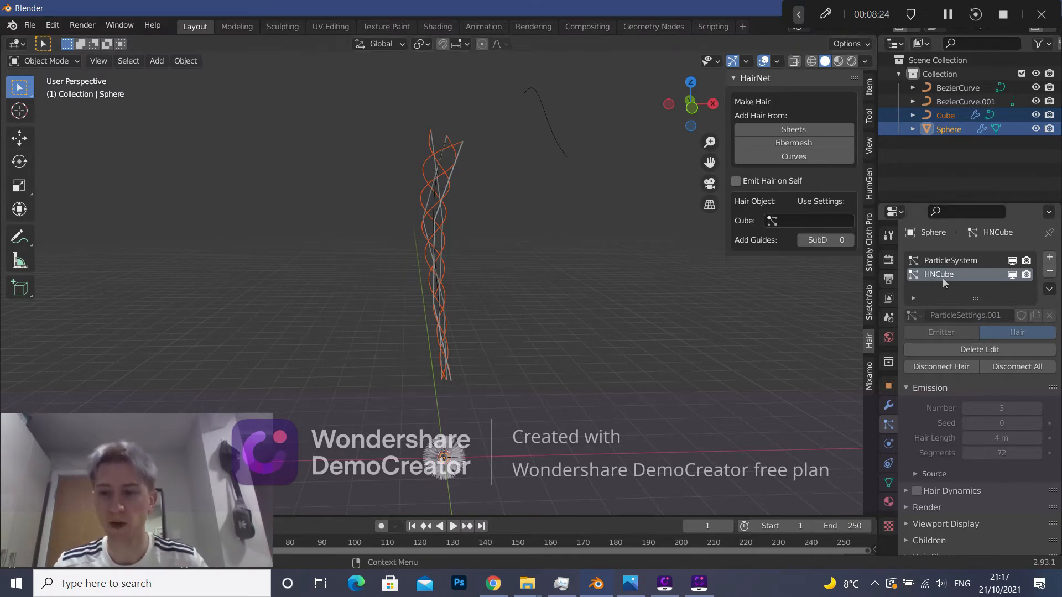
For the HNCube hair's simple children, set the display amount to 50 and the radius to 0.64 m.
scroll(928, 426, down, 3)
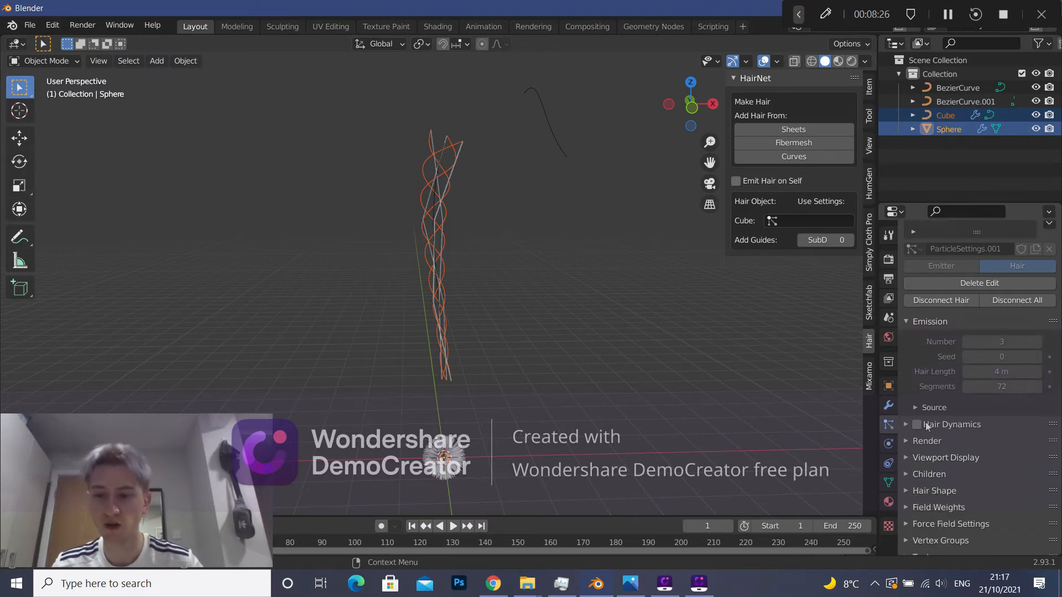
scroll(927, 426, down, 2)
click(918, 430)
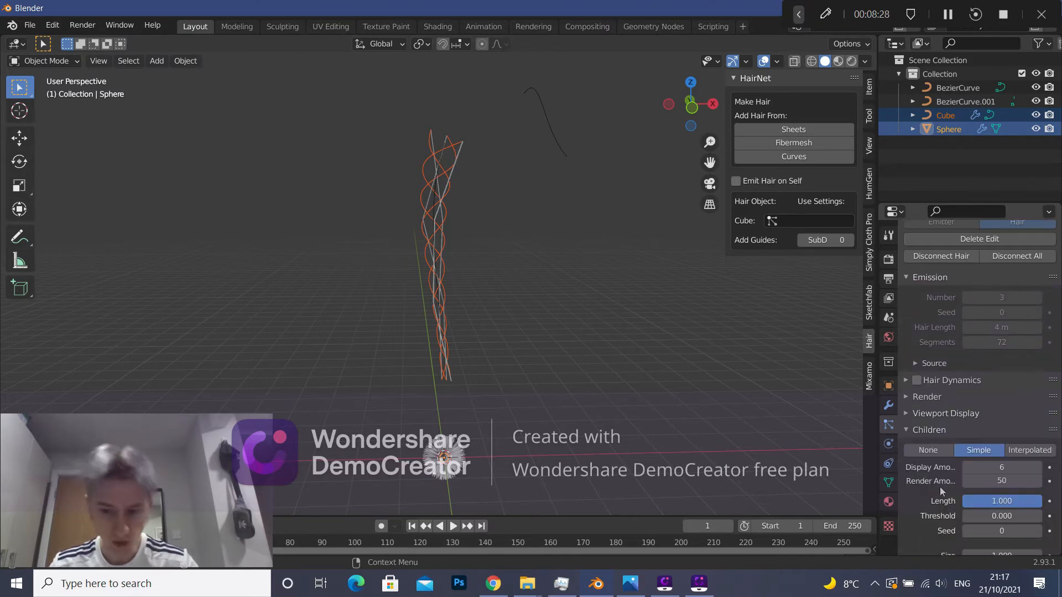
scroll(933, 486, down, 1)
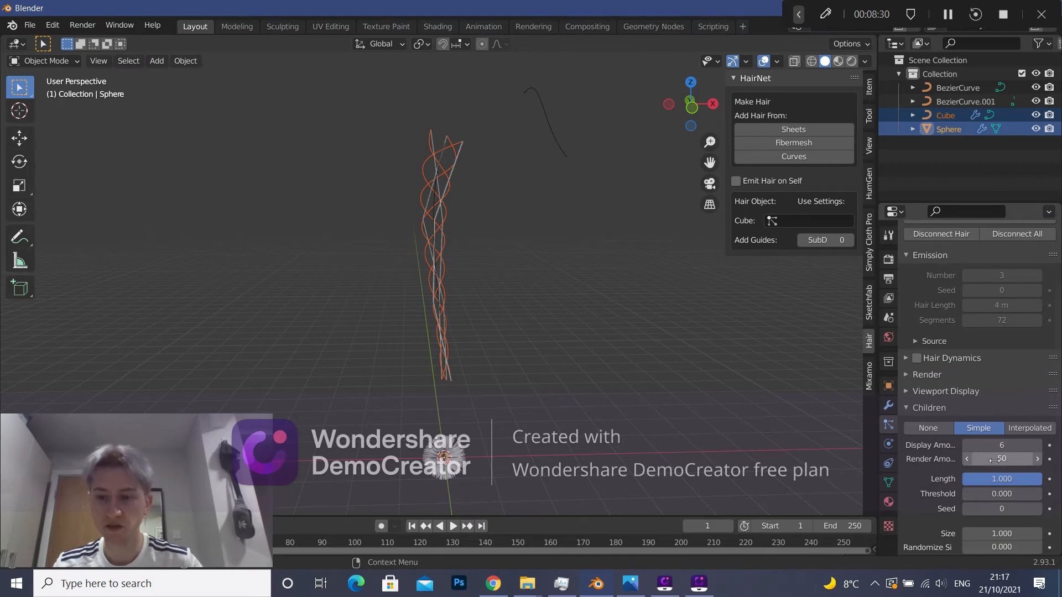
click(987, 446)
text(50)
key(Return)
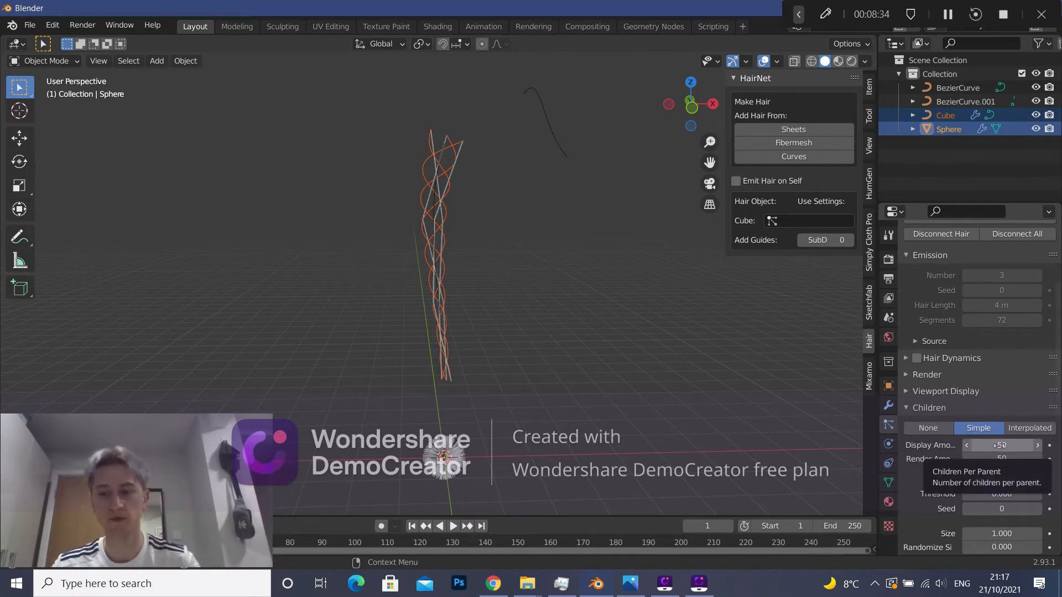
scroll(962, 457, down, 3)
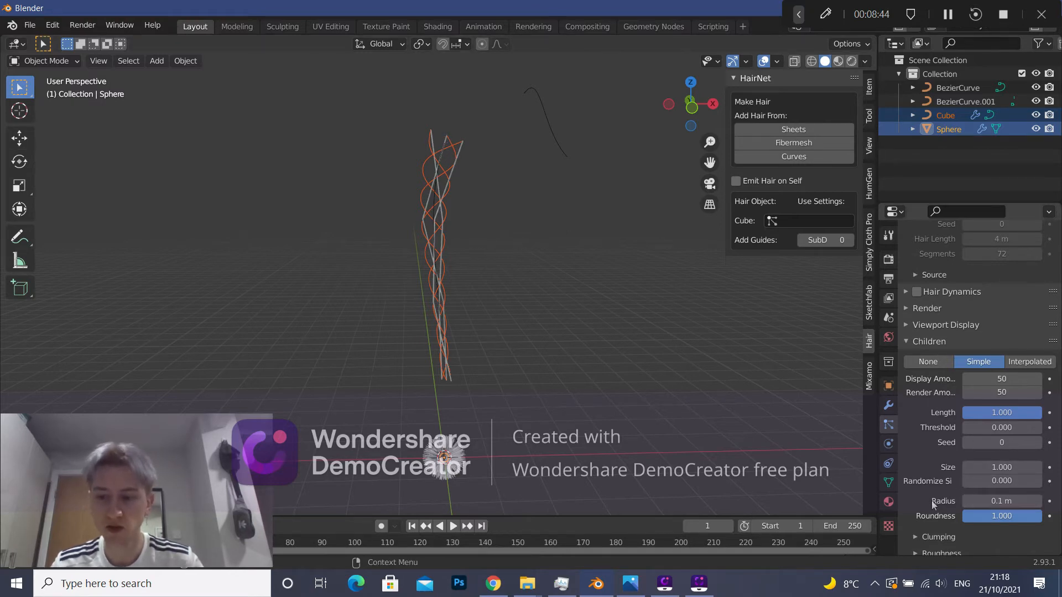
drag(990, 502, 1029, 502)
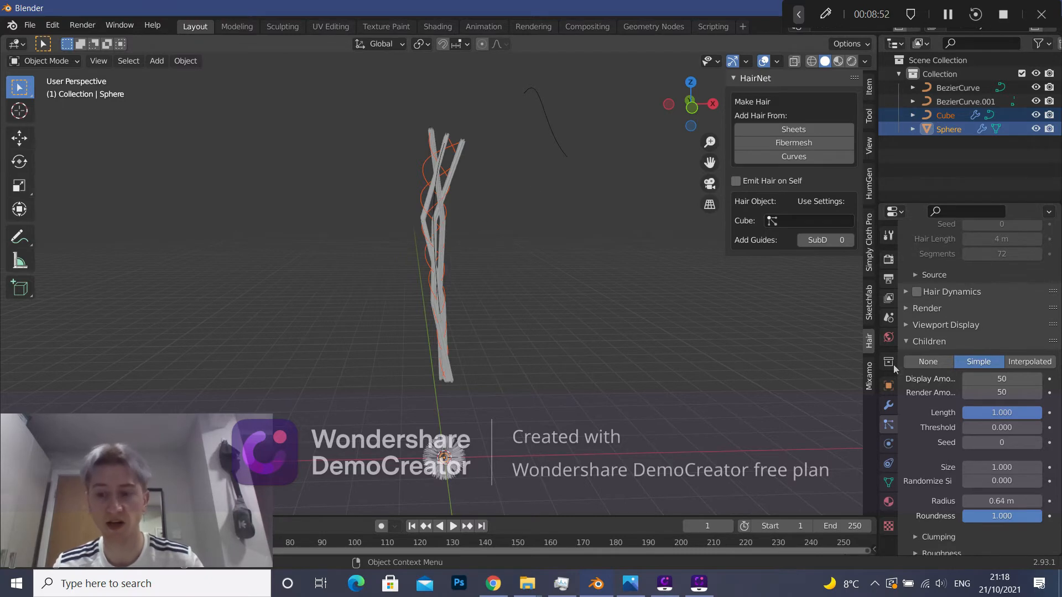
Set the hair's viewport display strand steps to 10.
click(905, 326)
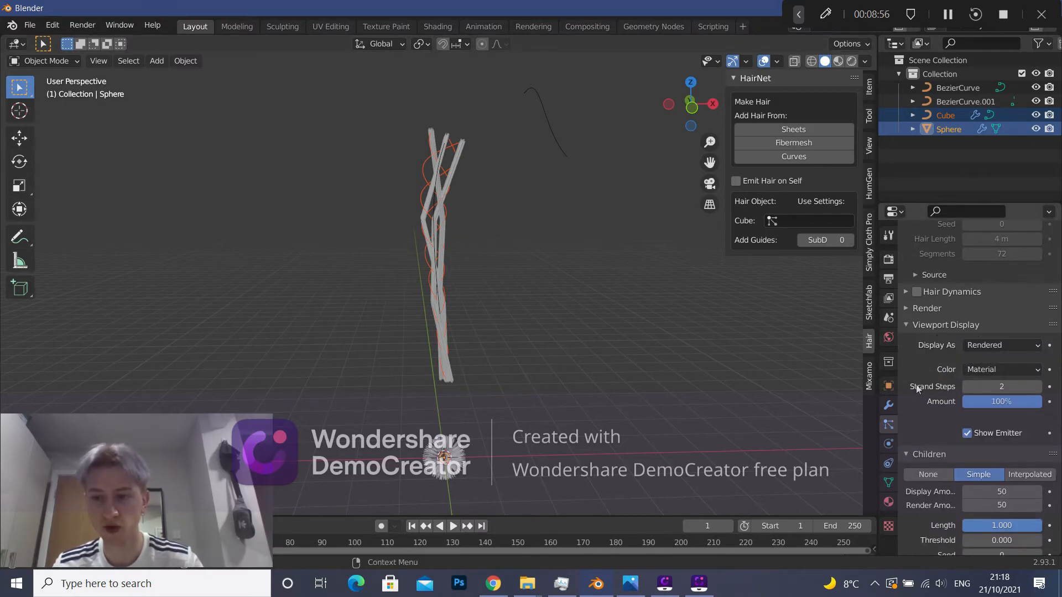
mouse_move(1002, 386)
mouse_down()
mouse_move(1012, 386)
mouse_move(996, 387)
mouse_up()
click(996, 386)
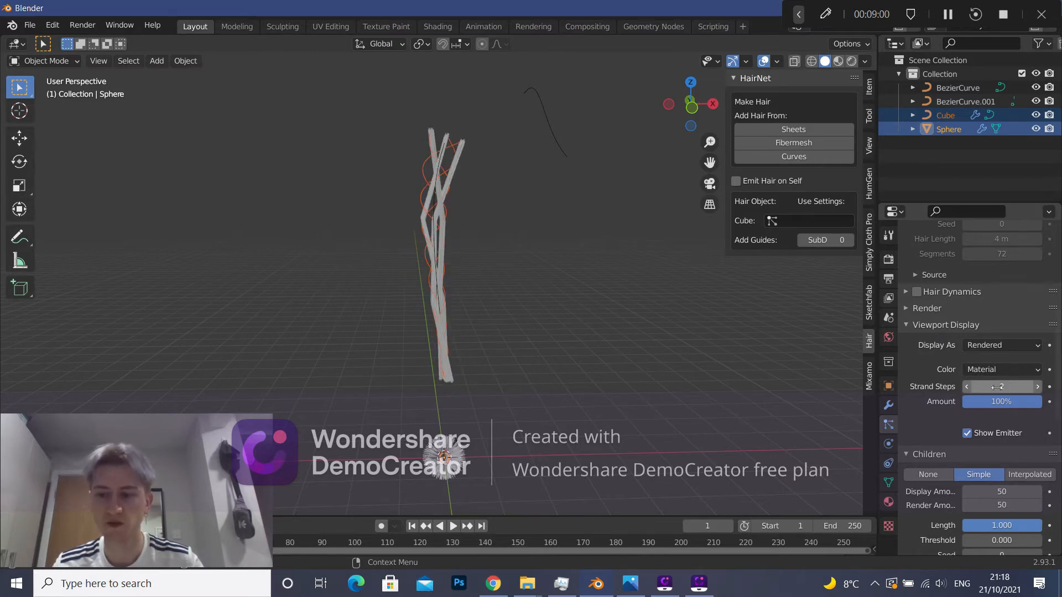
text(25)
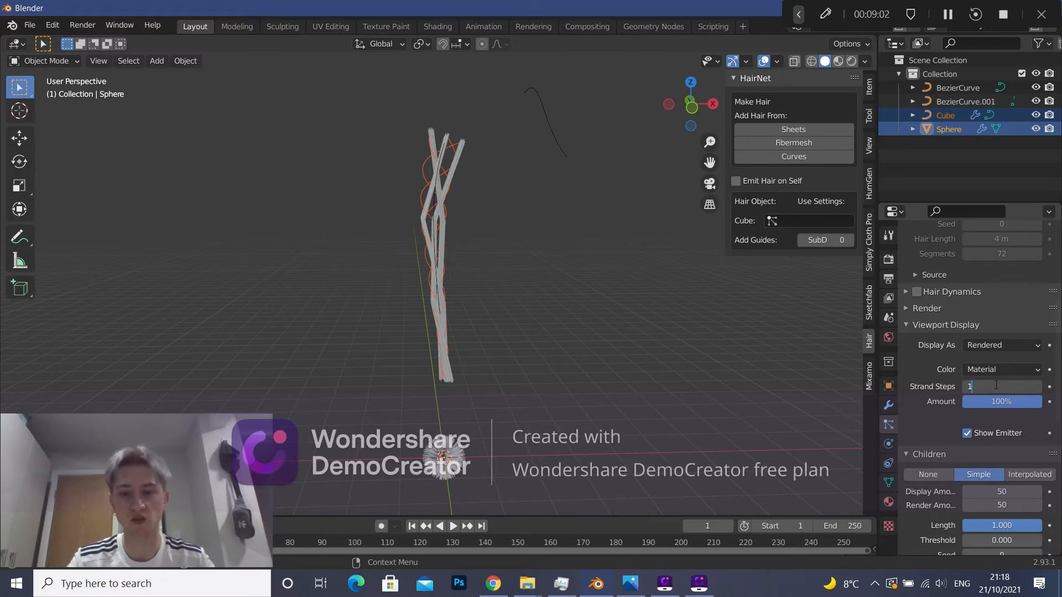
text(0)
key(Return)
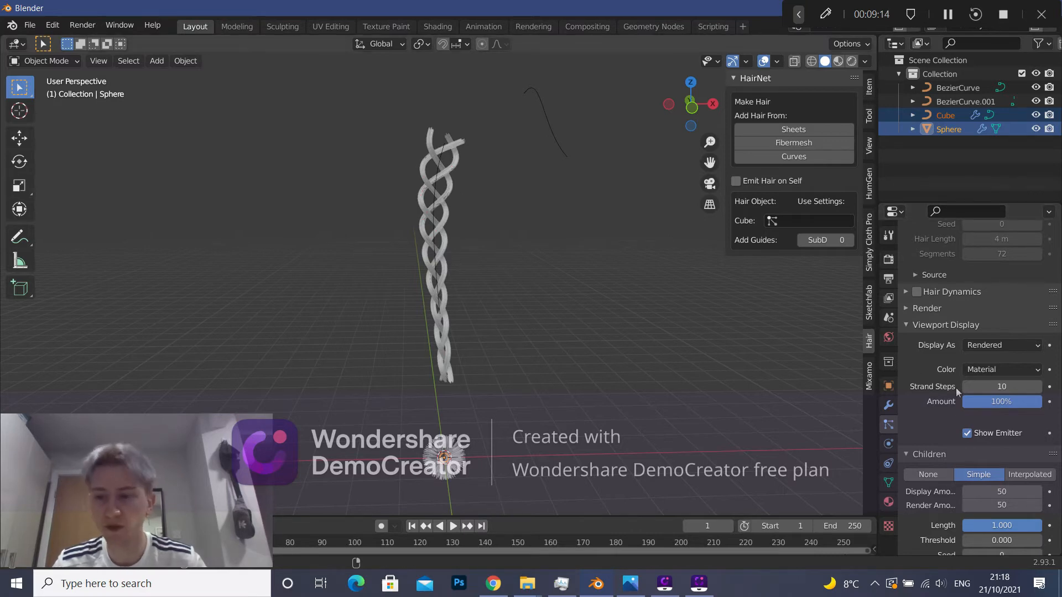
Collapse the viewport display settings and increase the radius of the simple children to 1.35 m.
scroll(951, 393, down, 2)
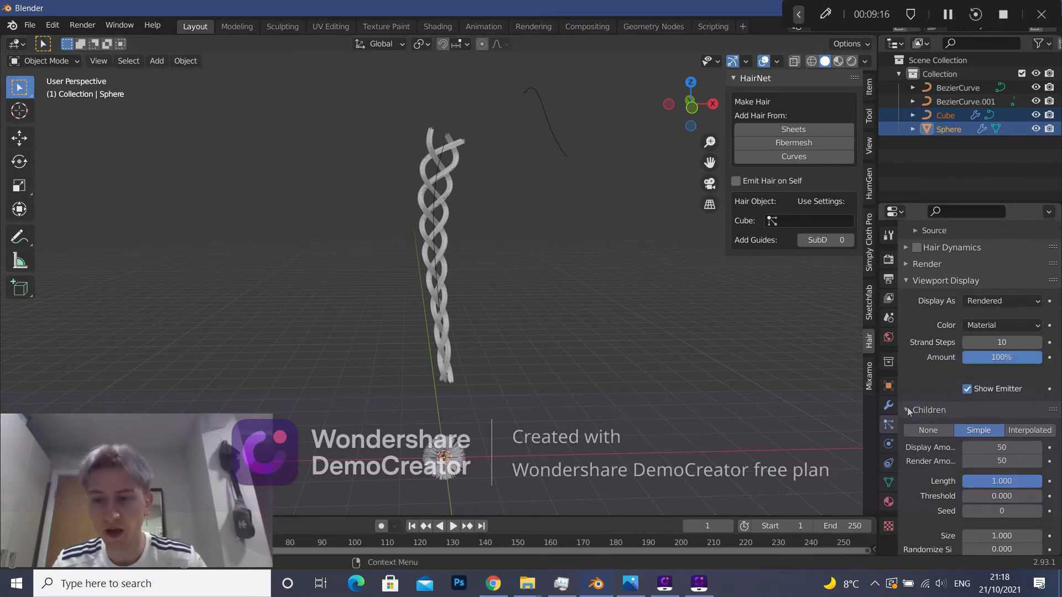
click(909, 280)
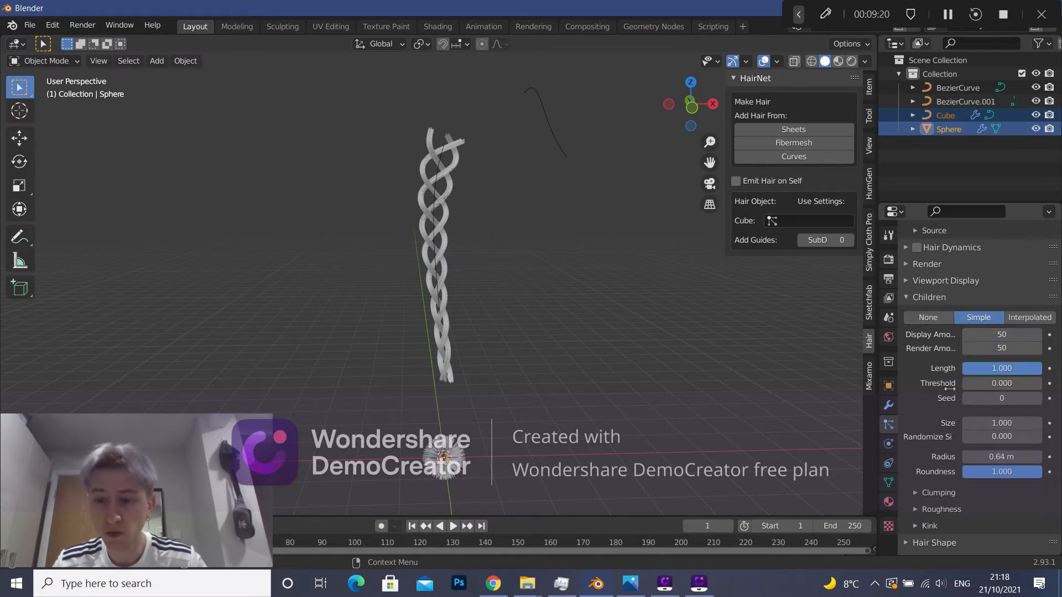
drag(977, 457, 1048, 457)
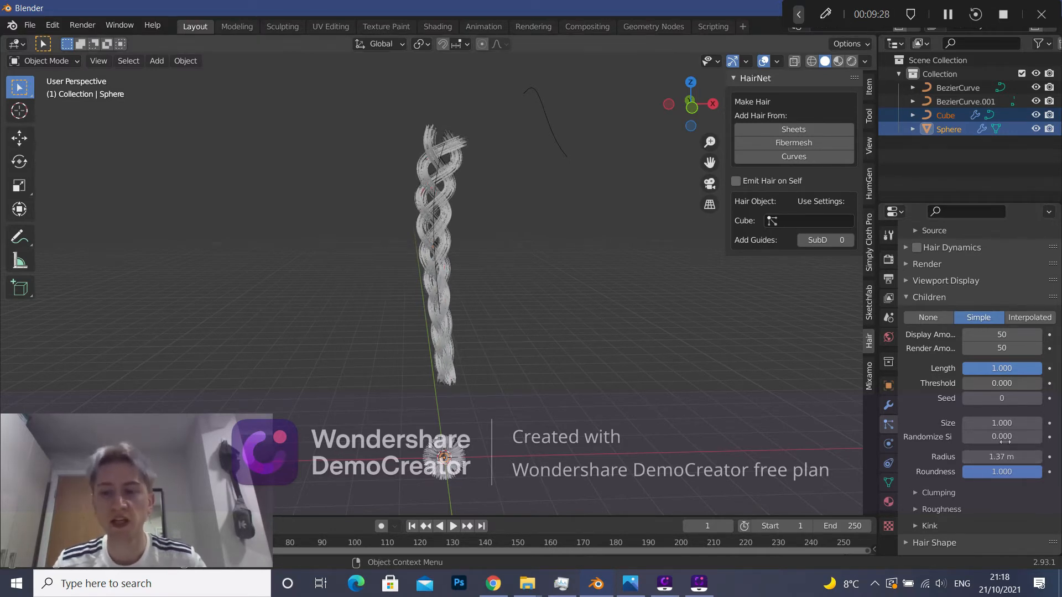
drag(1008, 457, 1001, 456)
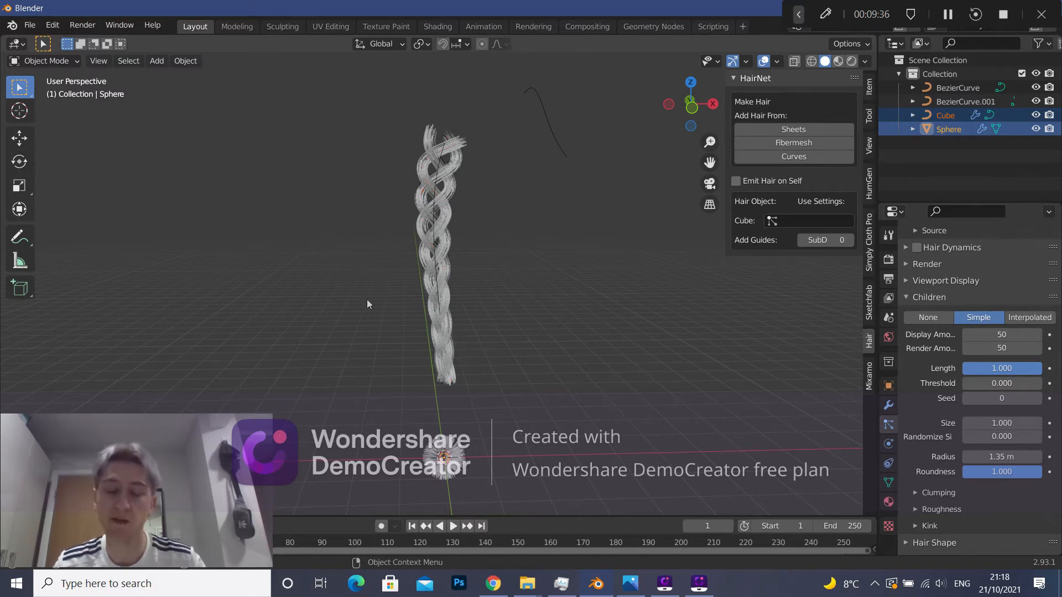
Enable the clump curve for the hair children and lower the curve's end point at X 1.0 to about Y 0.605.
click(938, 493)
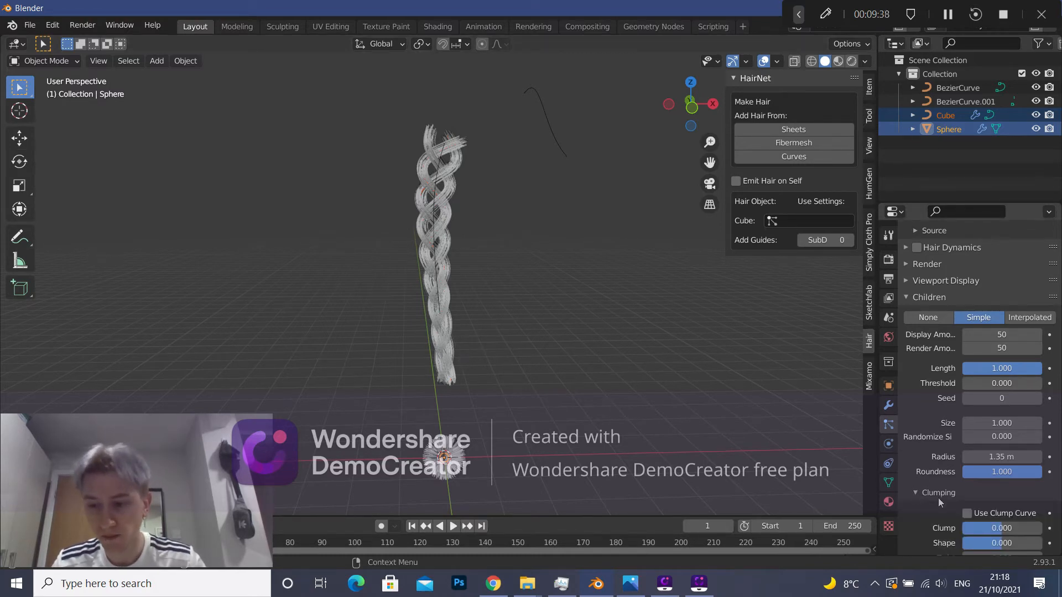
scroll(938, 498, down, 3)
click(966, 447)
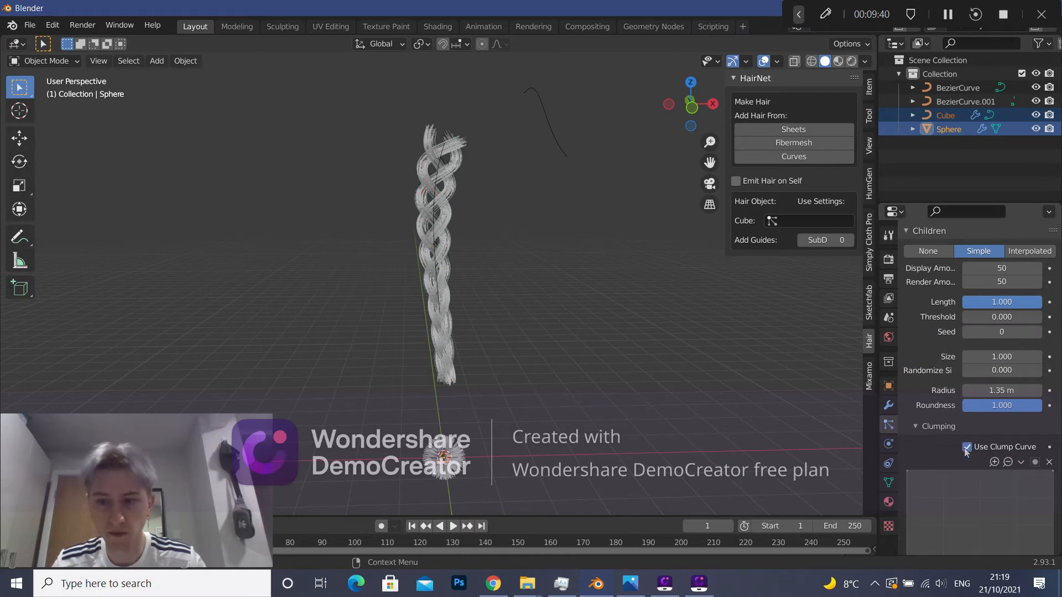
scroll(766, 384, down, 2)
scroll(750, 421, up, 3)
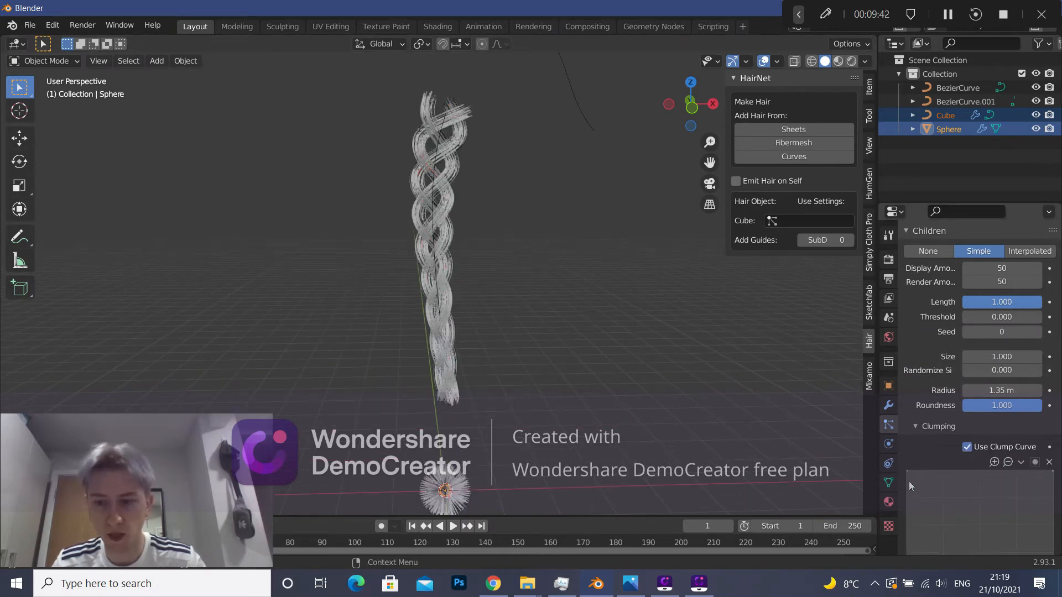
scroll(912, 470, down, 3)
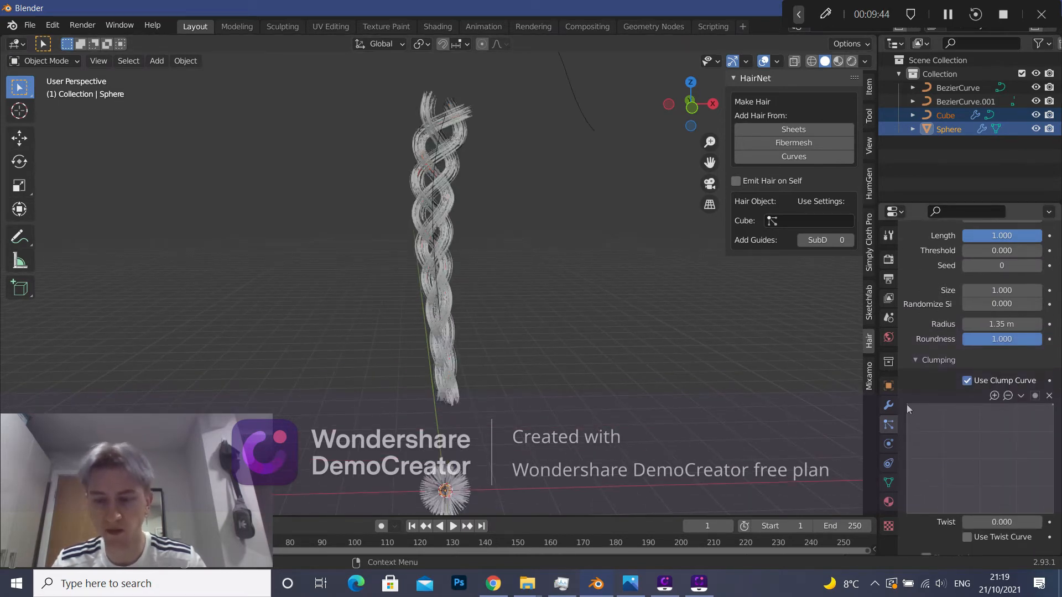
click(1054, 407)
drag(1053, 408, 1056, 451)
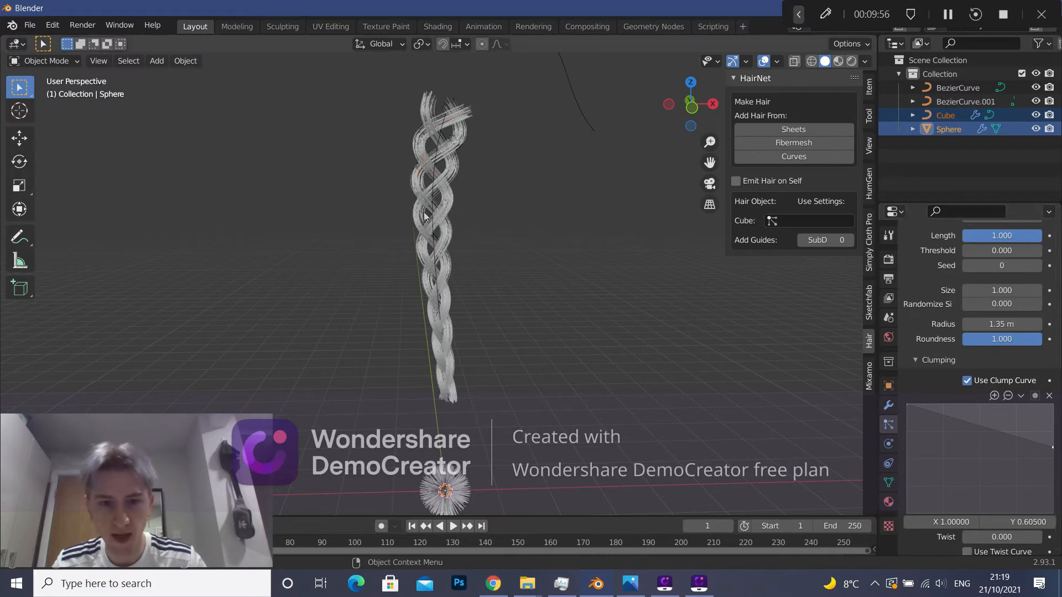
Increase the radius of the hair children to 2.17 m.
scroll(939, 346, up, 1)
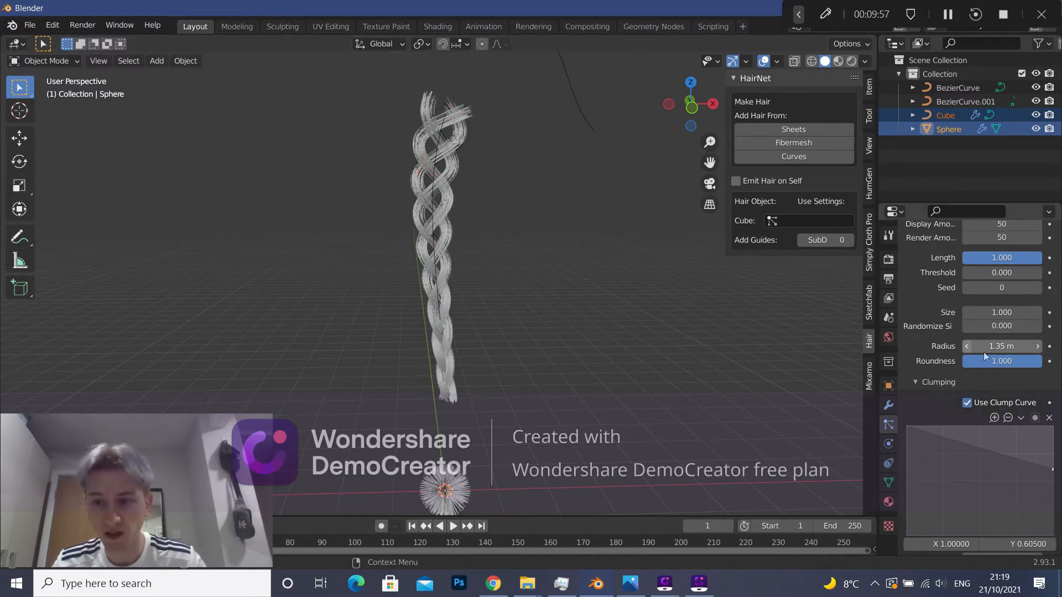
drag(999, 349, 1012, 349)
drag(1012, 348, 1022, 348)
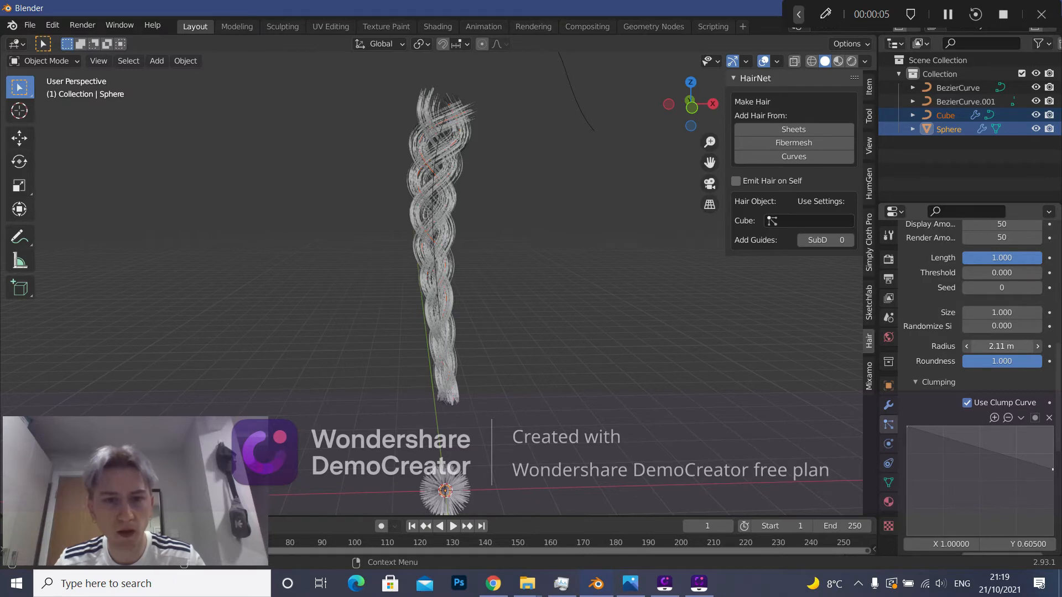
drag(1001, 346, 1012, 346)
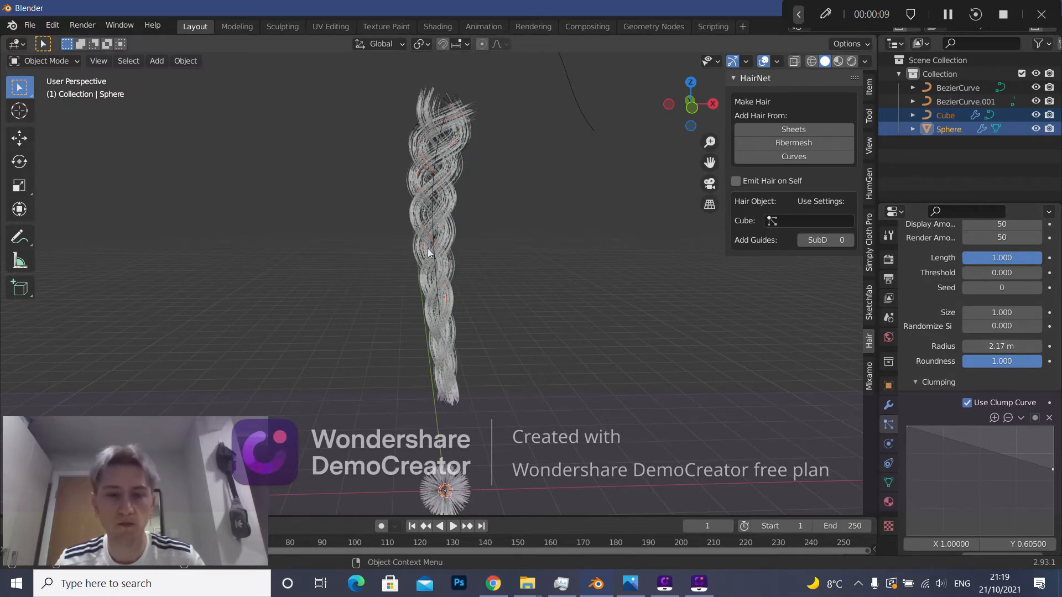
Set both the display amount and the render amount of the hair children to 75.
scroll(996, 299, up, 4)
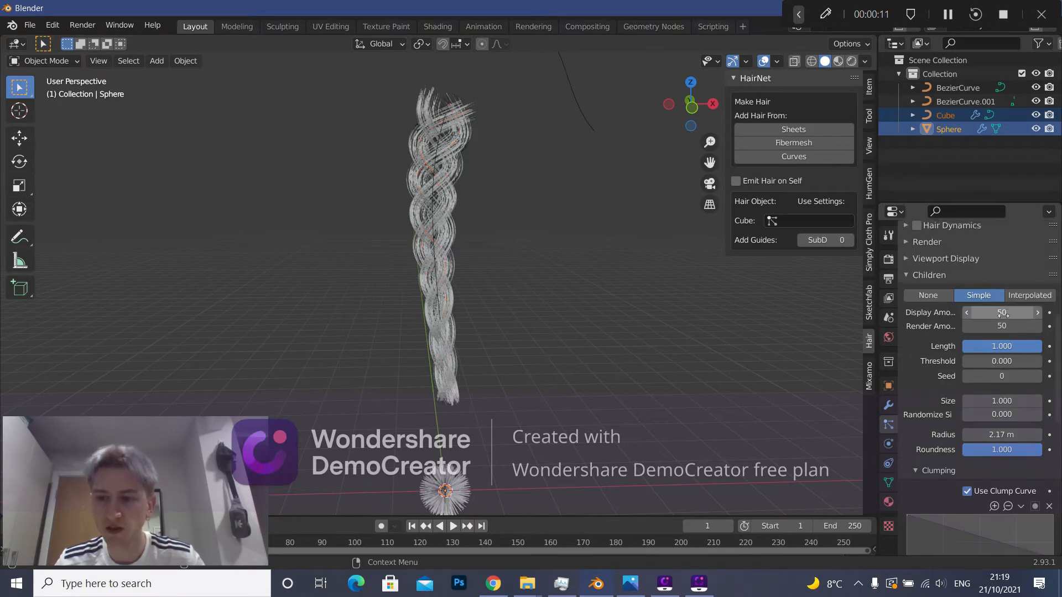
click(1003, 313)
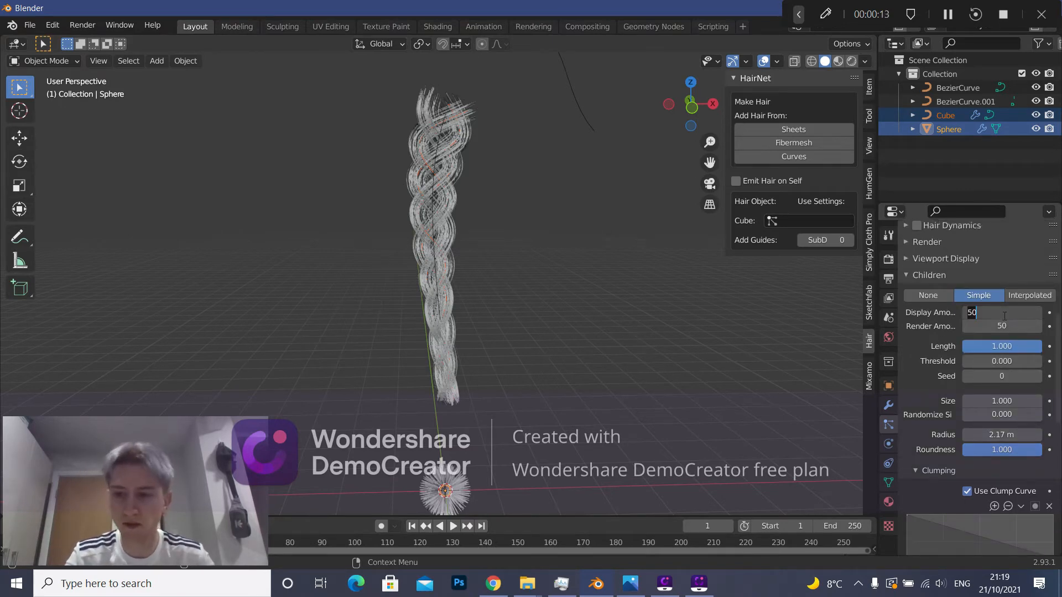
text(75)
key(Return)
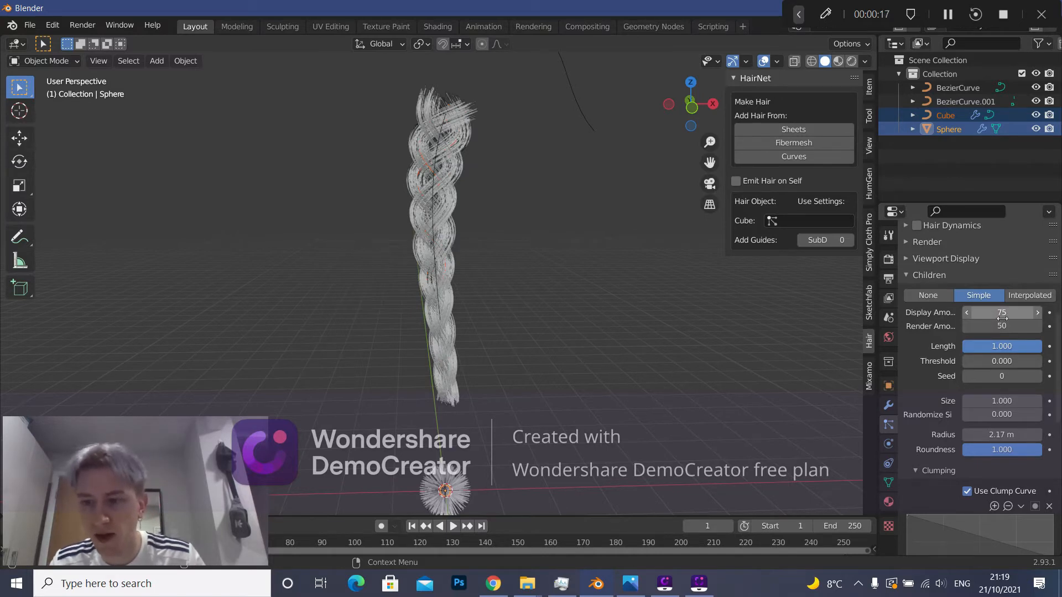
click(999, 327)
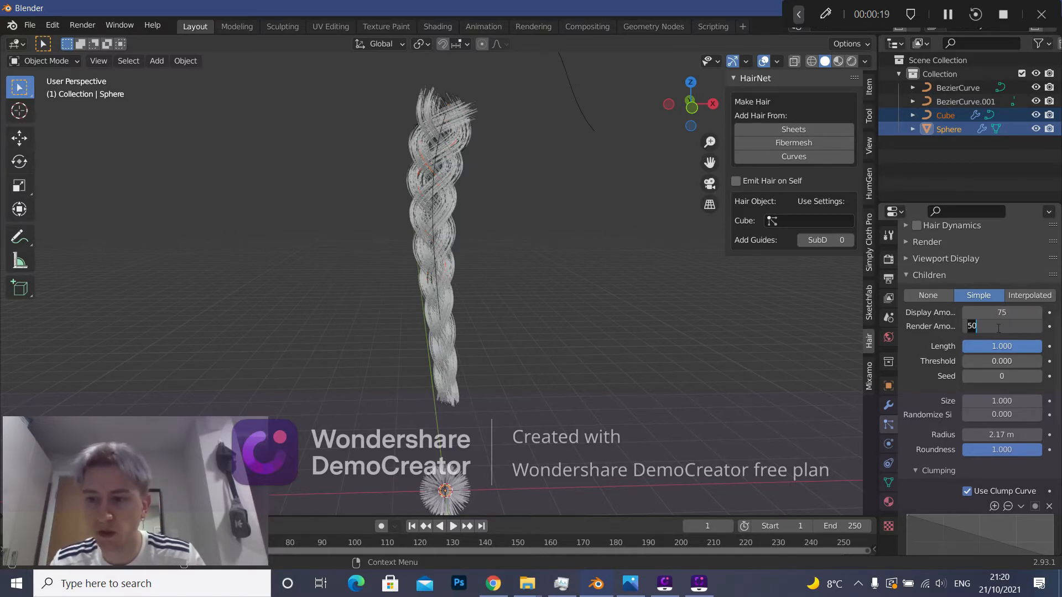
text(75)
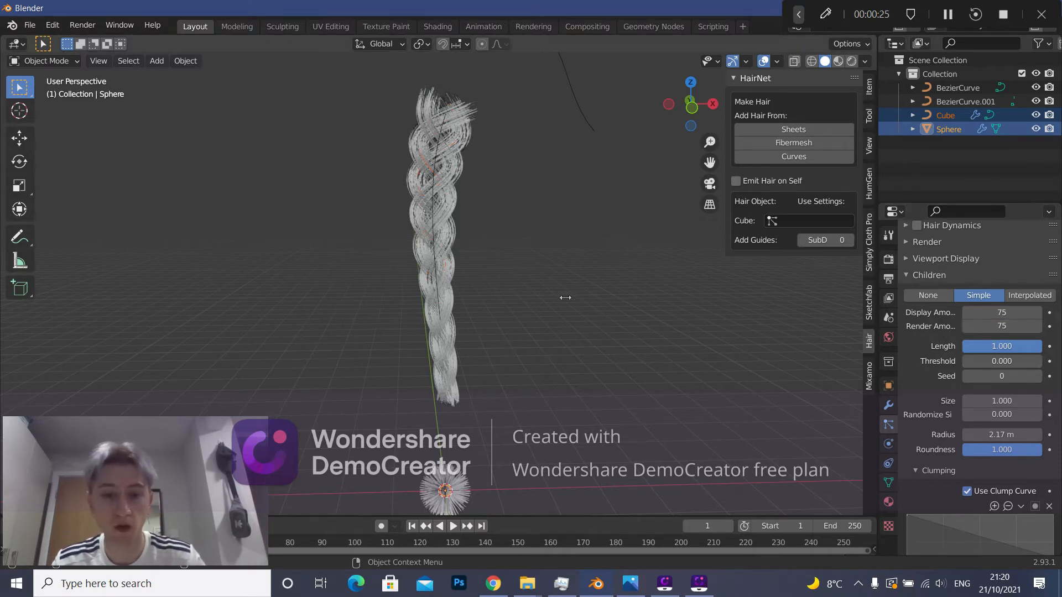
Examine the fullness and shape of the braided hair from different angles and distances, with only the sphere selected.
middle_drag(588, 269, 622, 264)
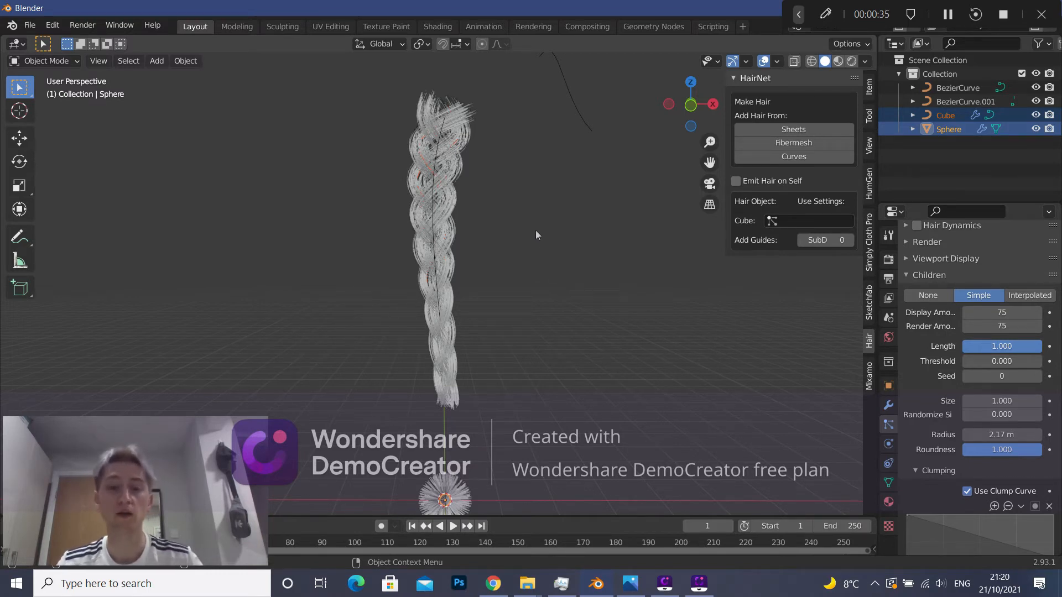
scroll(536, 230, down, 1)
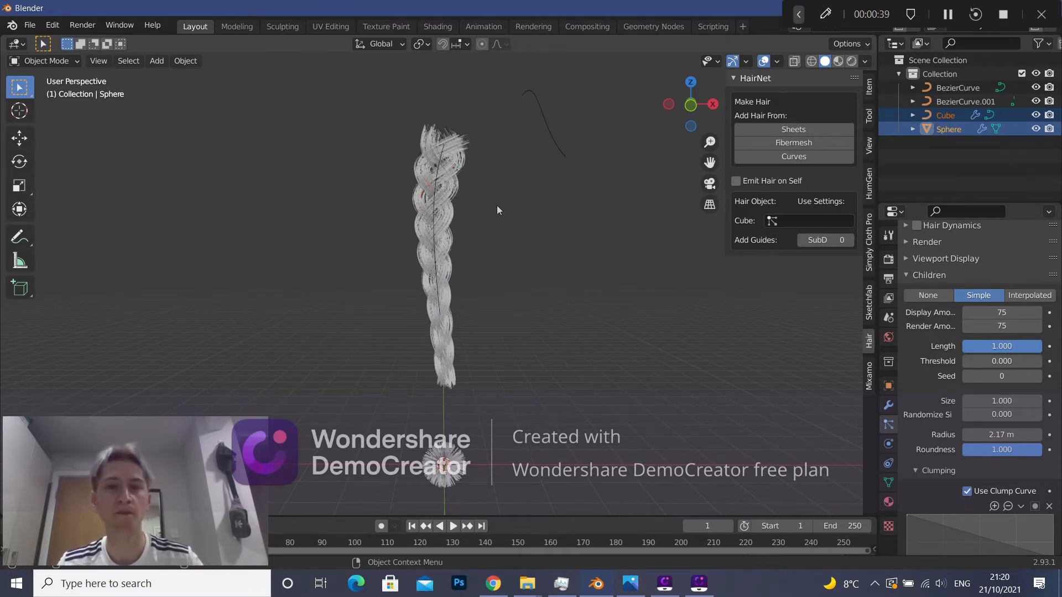
scroll(496, 201, down, 1)
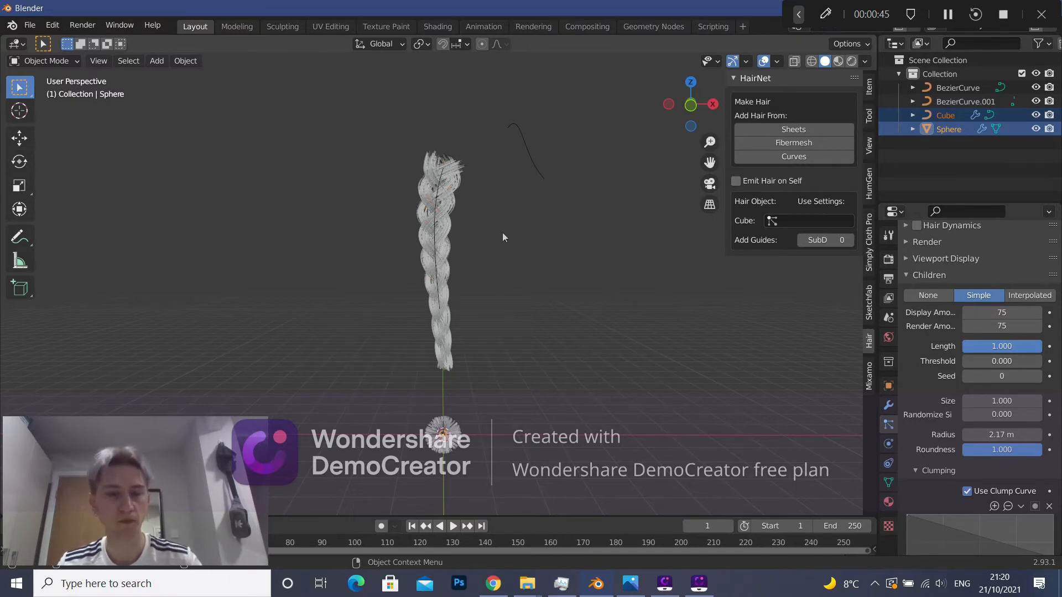
click(479, 183)
click(455, 182)
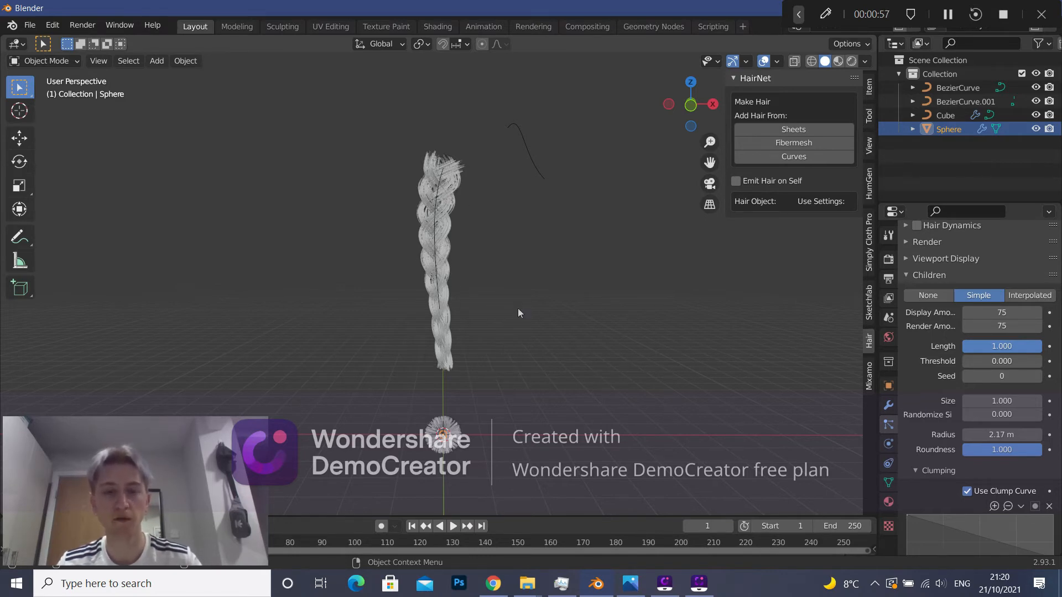
scroll(516, 304, down, 2)
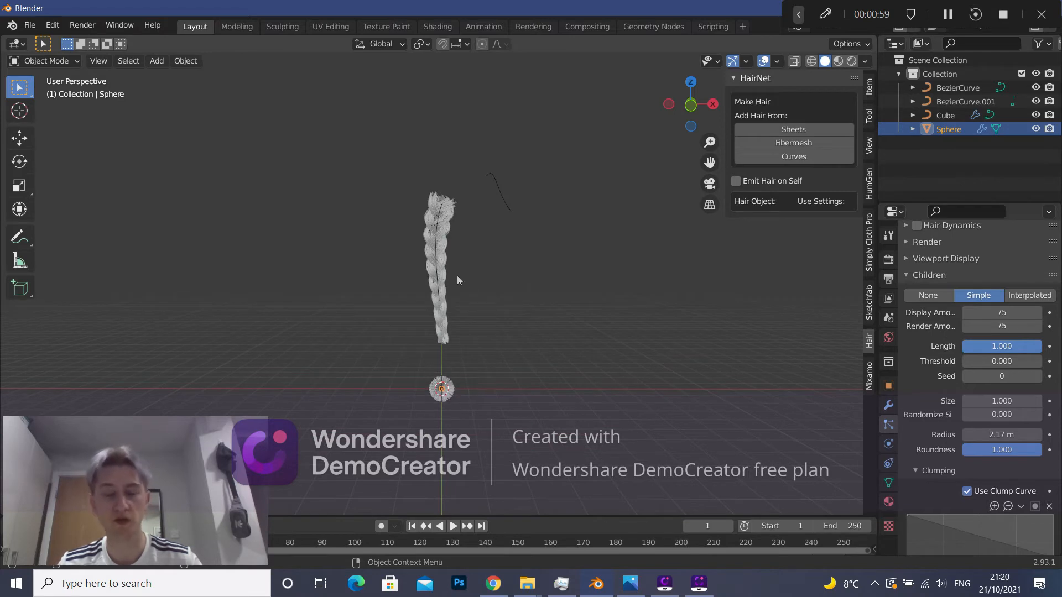
scroll(464, 264, down, 1)
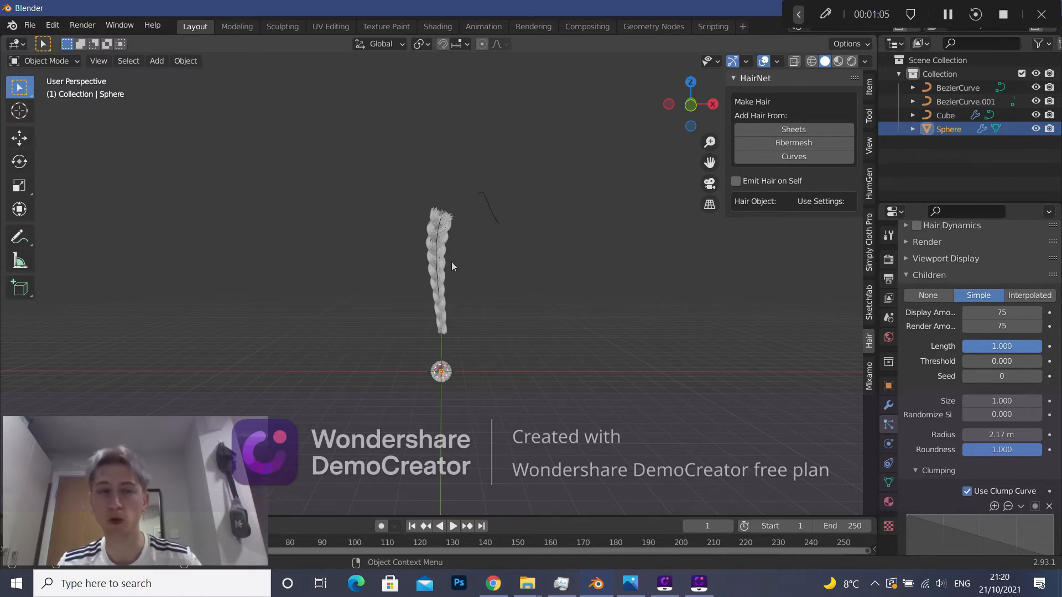
scroll(451, 259, up, 3)
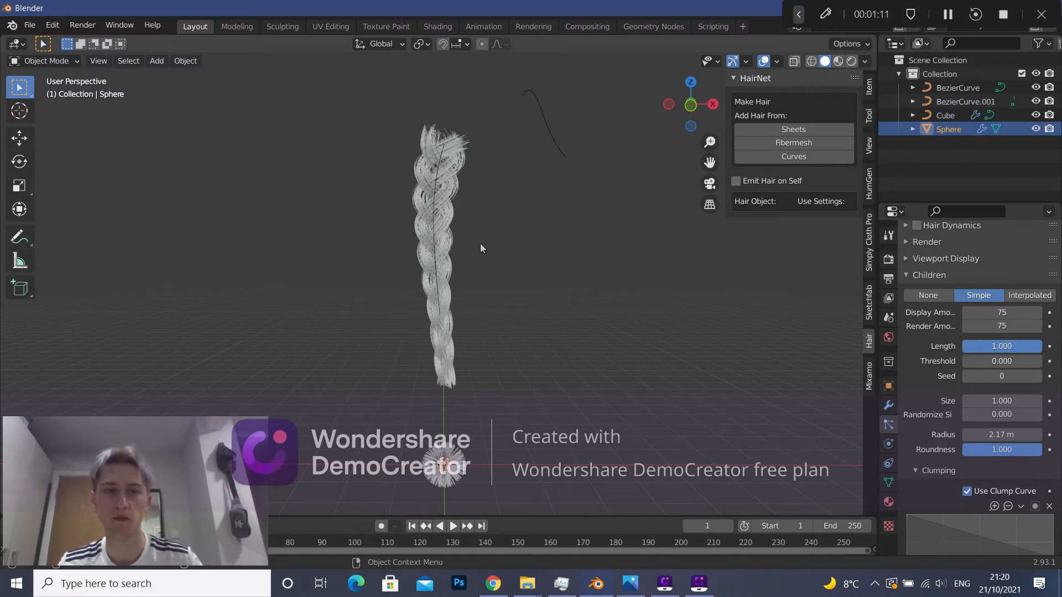
scroll(480, 246, down, 2)
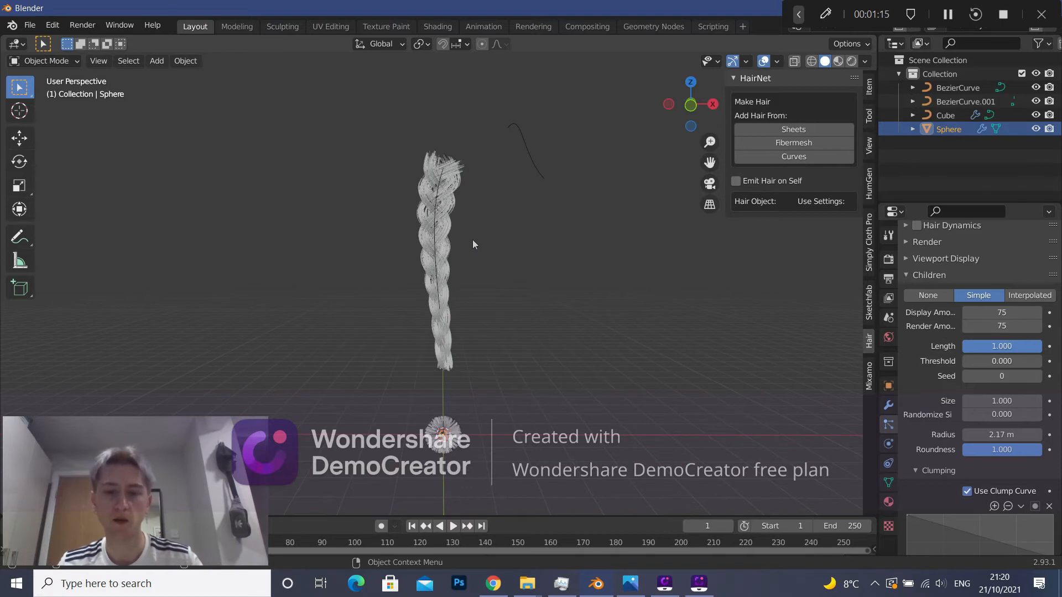
Reselect the sphere and create a new material for it.
click(505, 393)
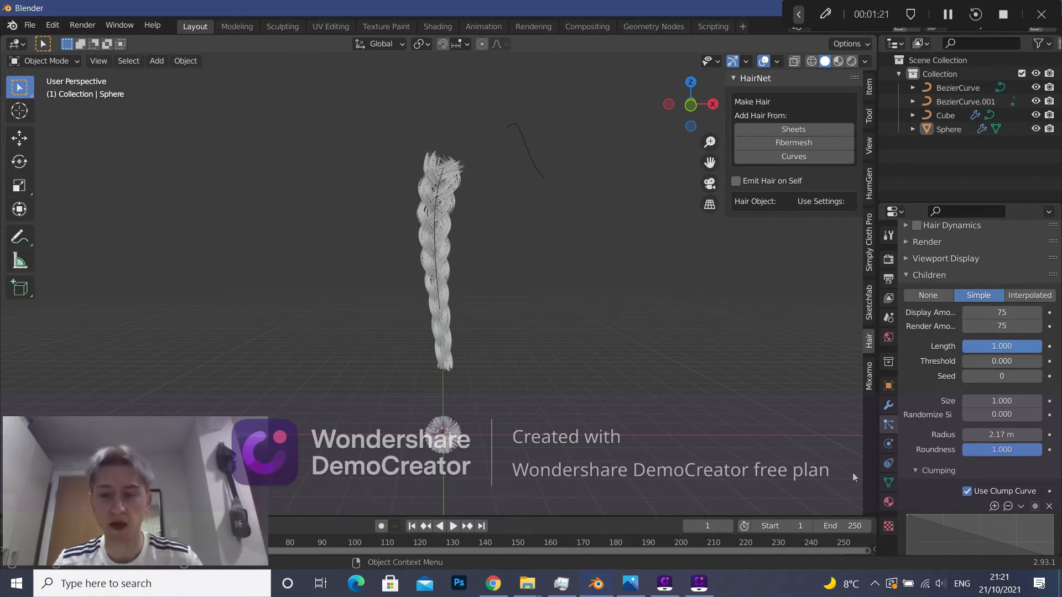
click(445, 451)
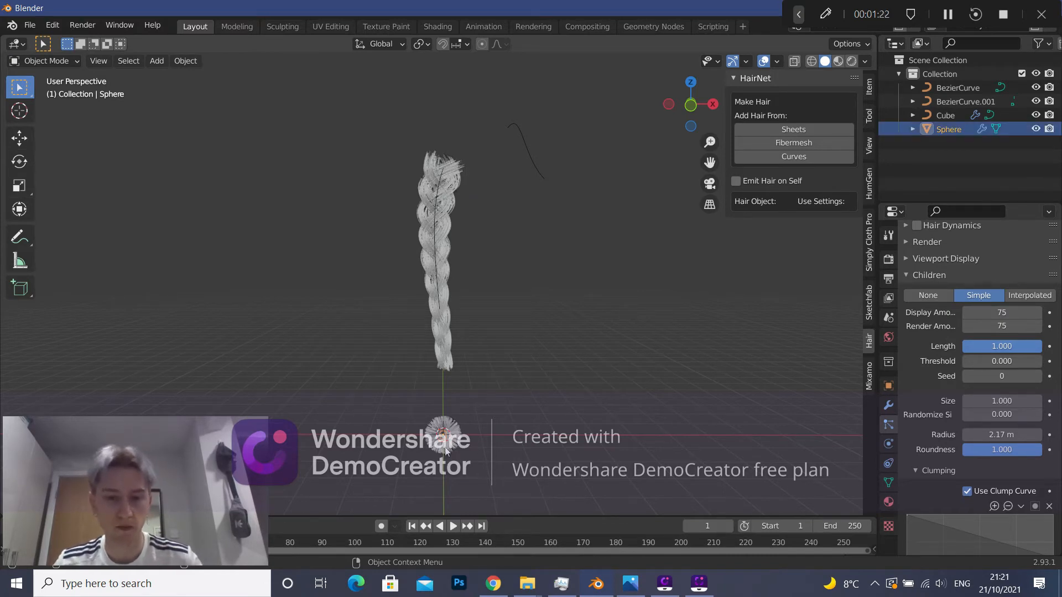
click(889, 502)
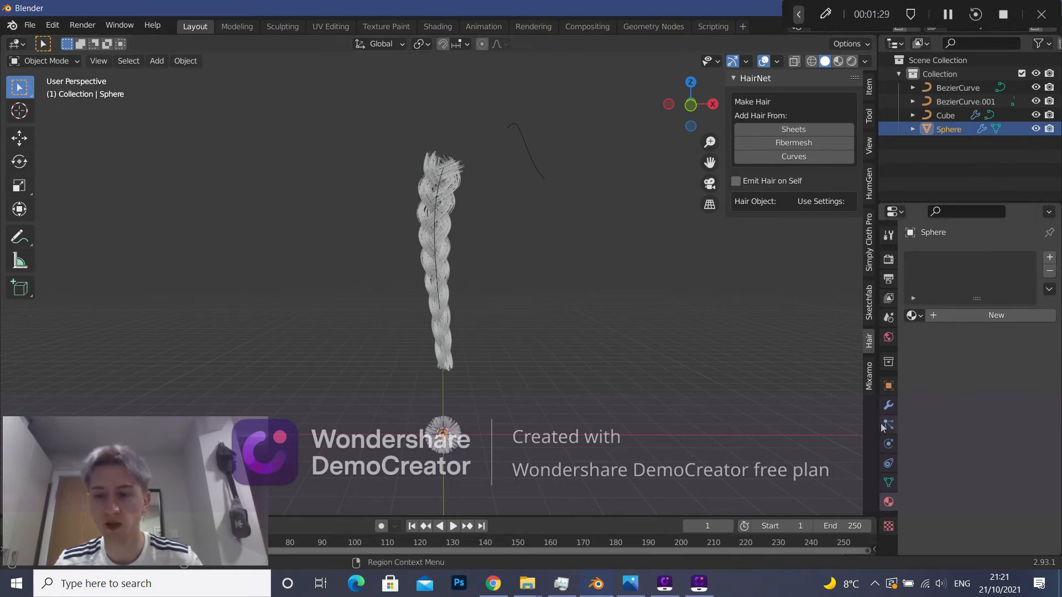
click(1015, 315)
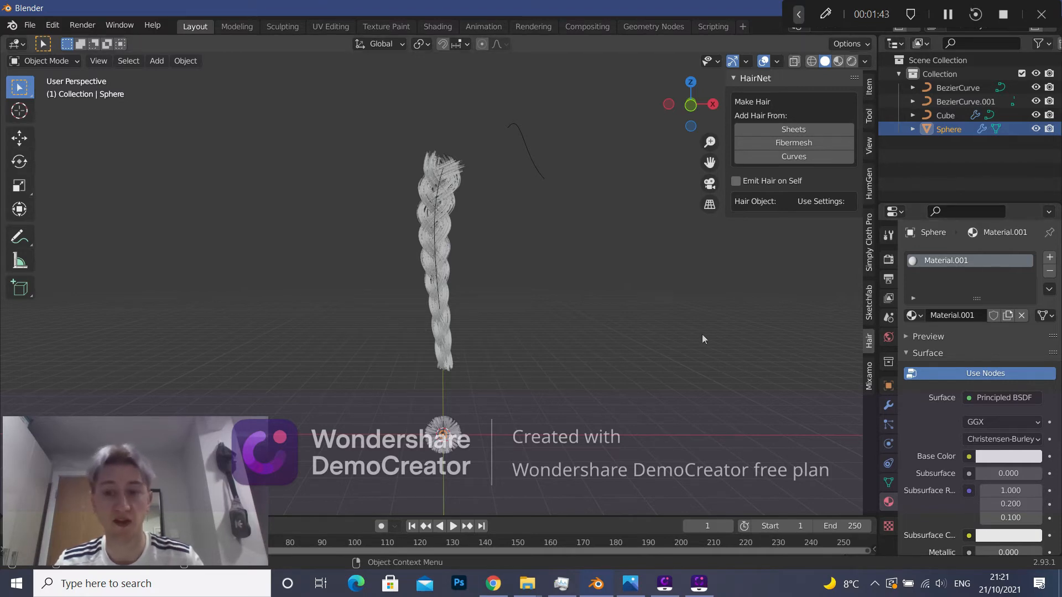
Add a second material to the sphere and name it "braid pink hair".
click(1051, 259)
click(950, 344)
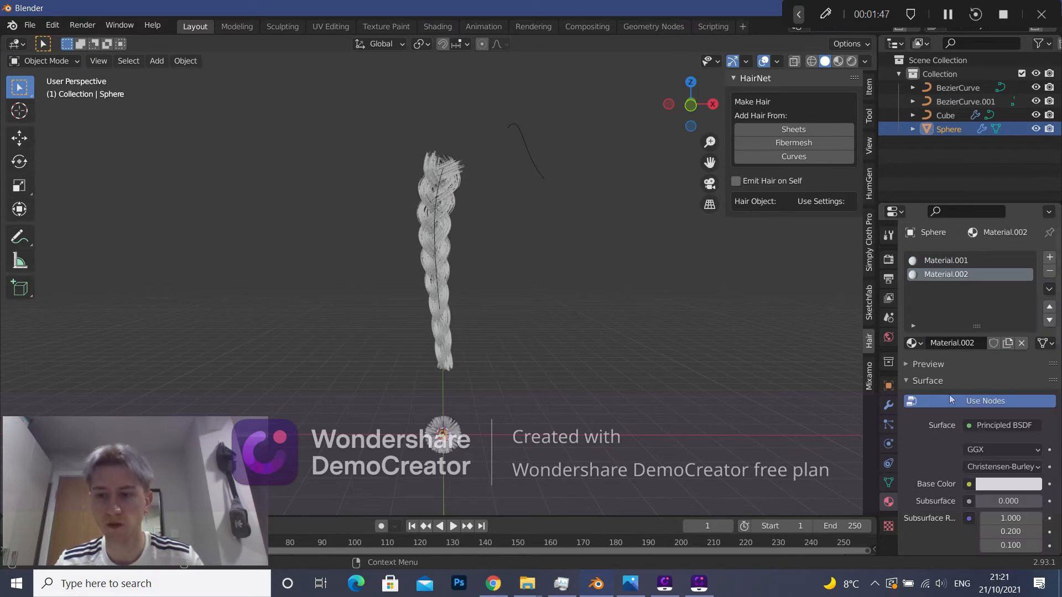
text(brai)
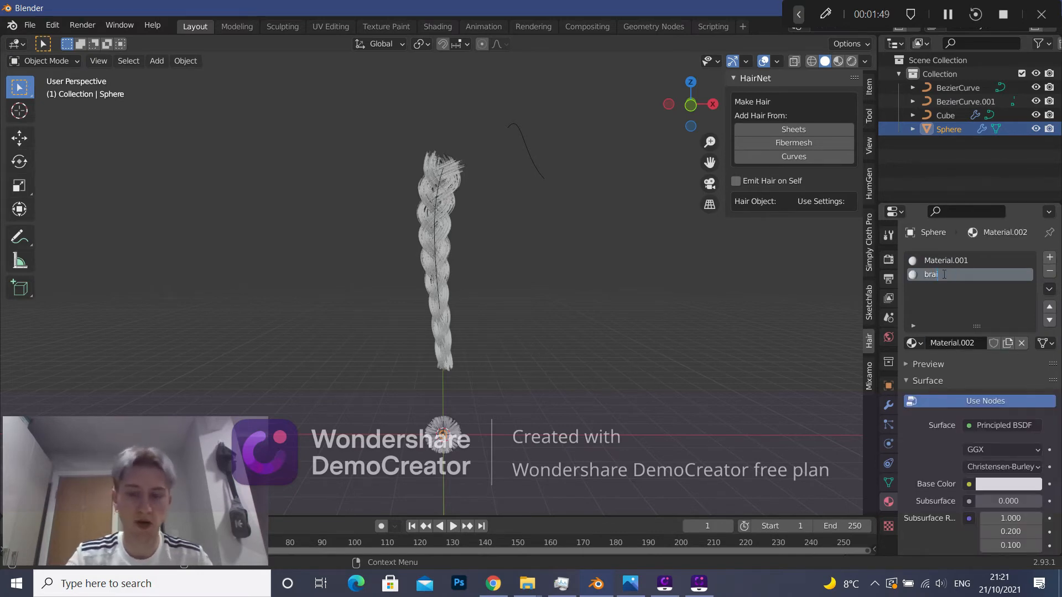
text(d pink)
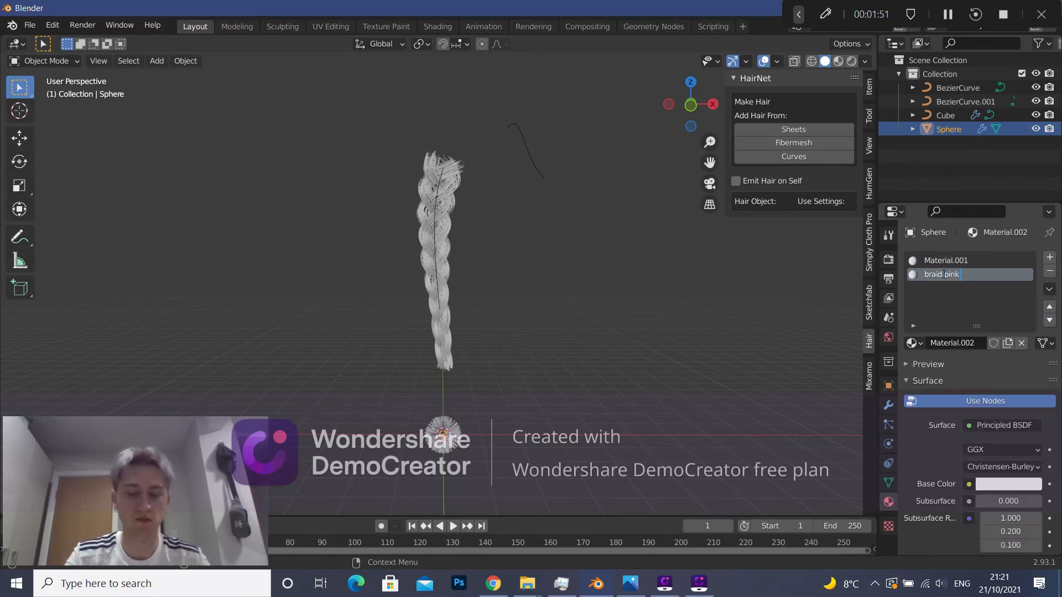
text( hair)
key(Return)
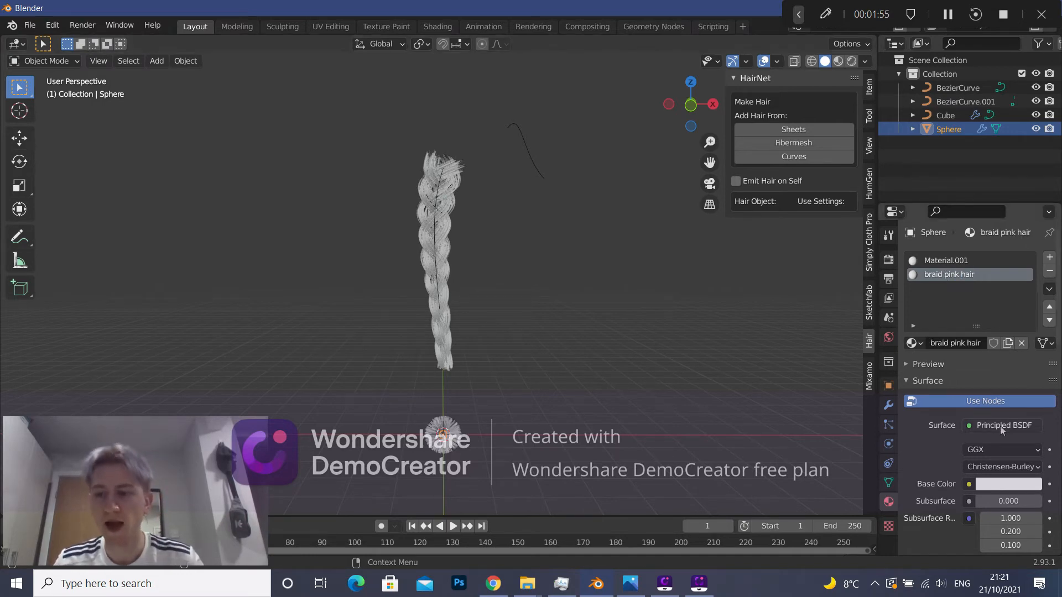
Change the braid pink hair material's surface shader to Principled Hair BSDF, keeping Direct Coloring as its color parametrization.
click(1017, 429)
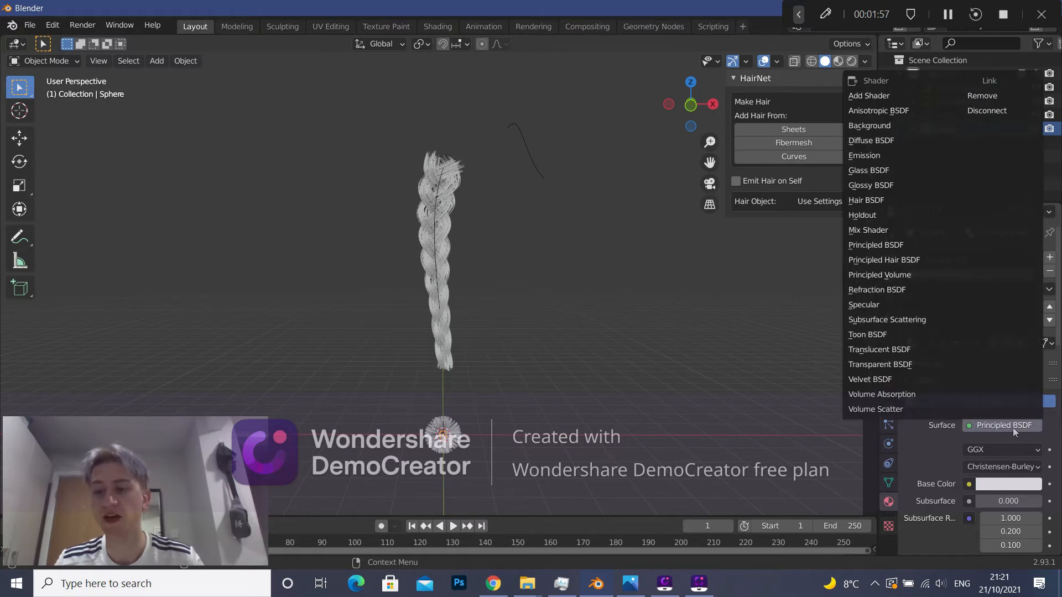
click(885, 260)
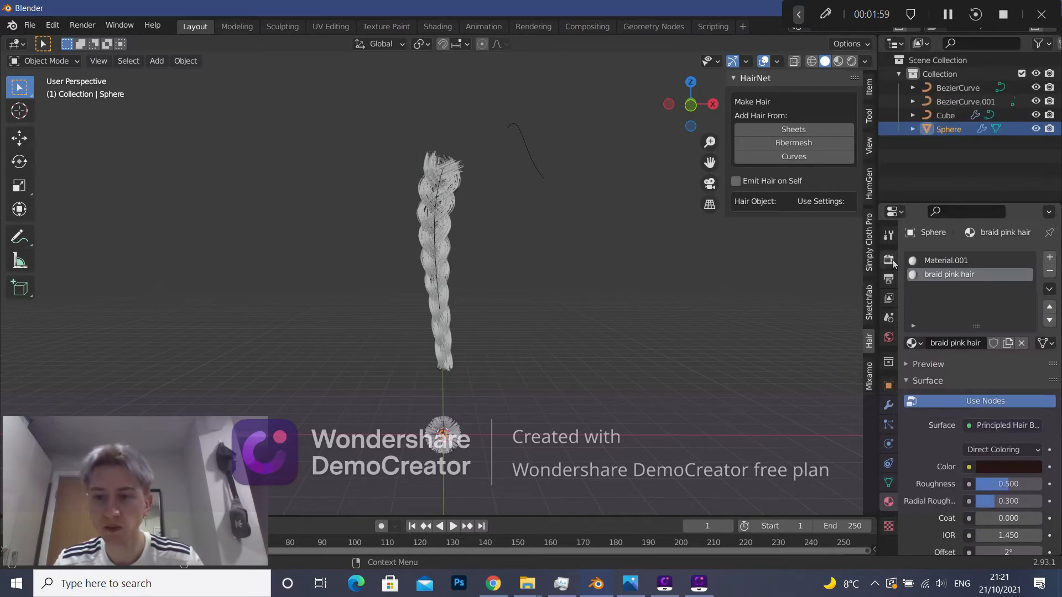
click(1007, 448)
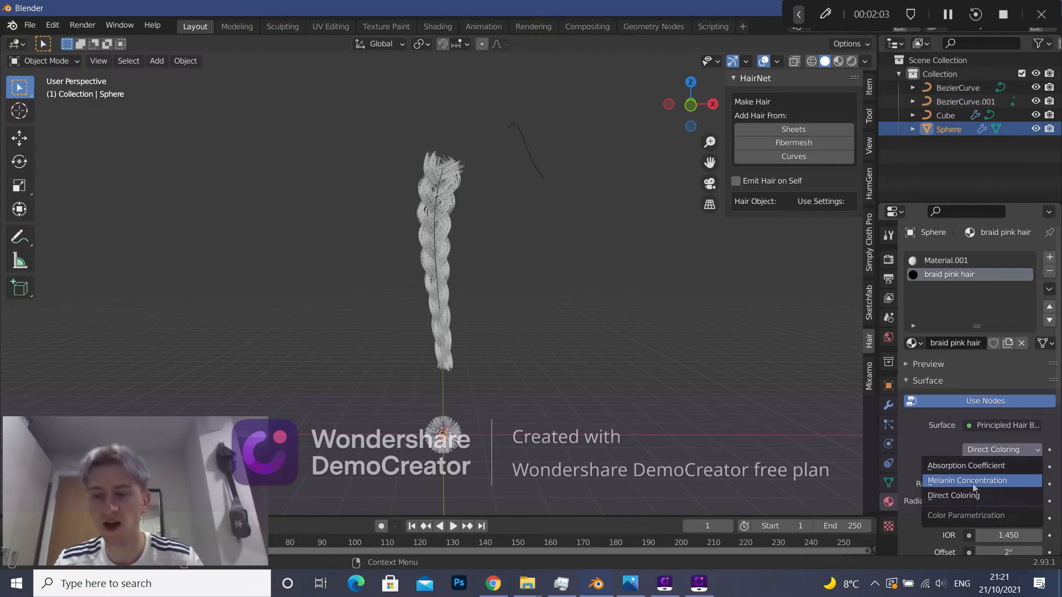
click(965, 495)
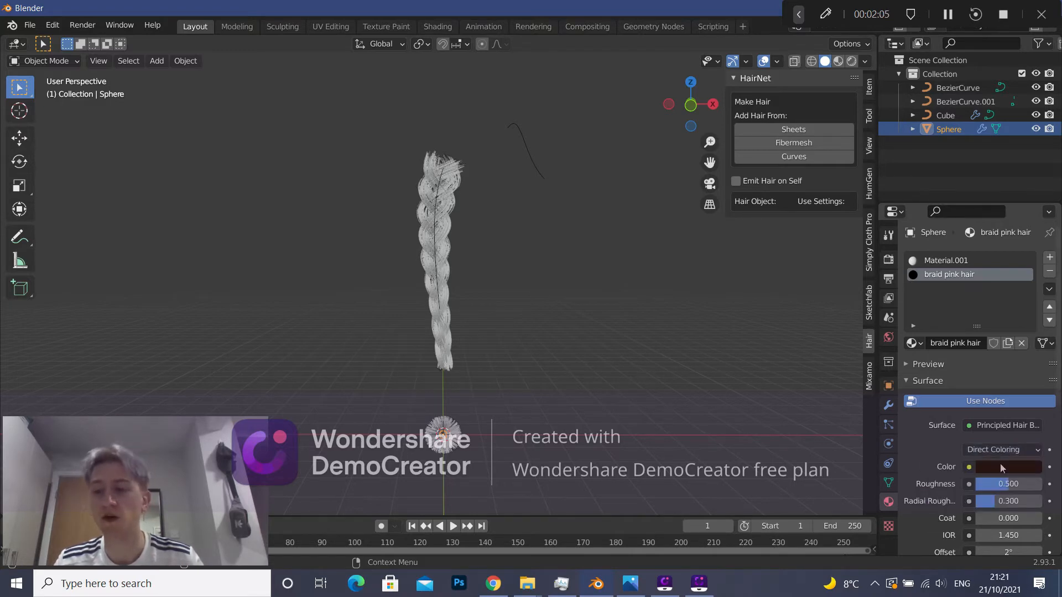
Set the hair shader's color to a medium-bright pinkish purple and deselect the sphere.
click(1000, 466)
drag(995, 342, 987, 324)
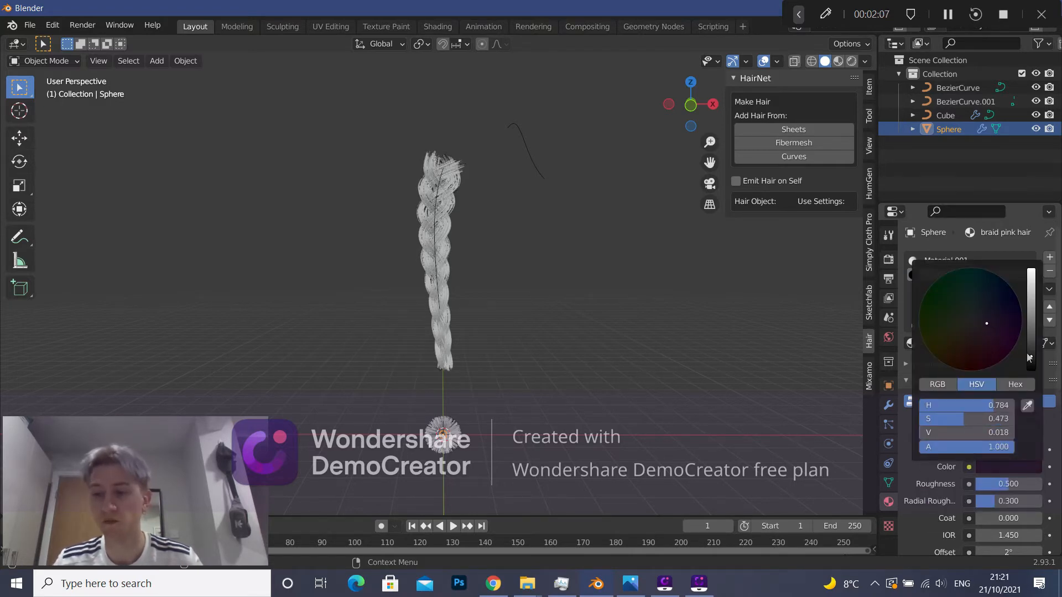
drag(1031, 355, 1030, 309)
click(994, 326)
click(682, 348)
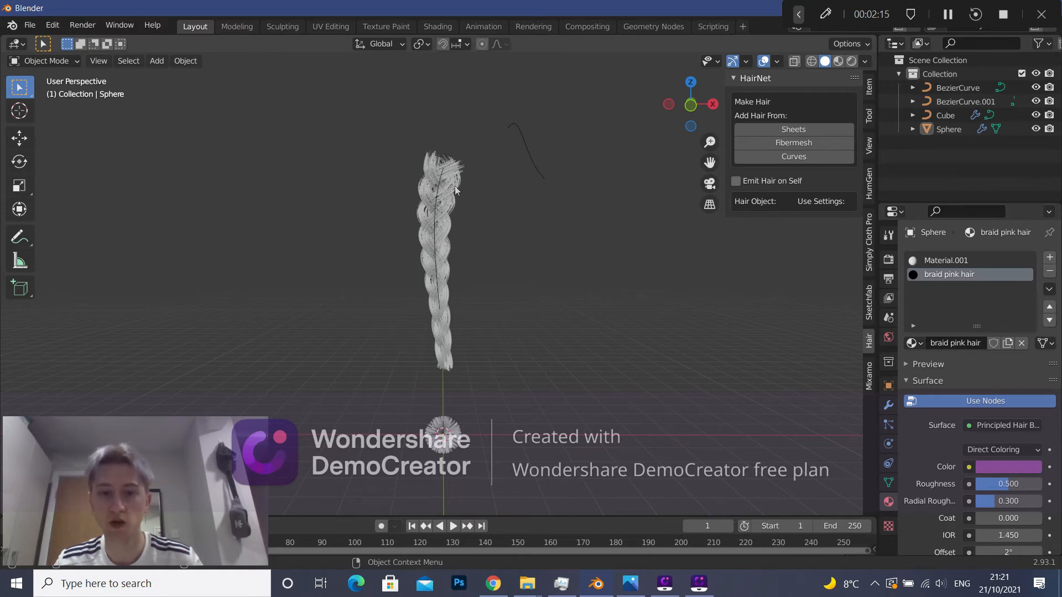
Show the viewport in rendered shading and switch the render engine from Eevee to Cycles, checking the braid in the view.
click(851, 61)
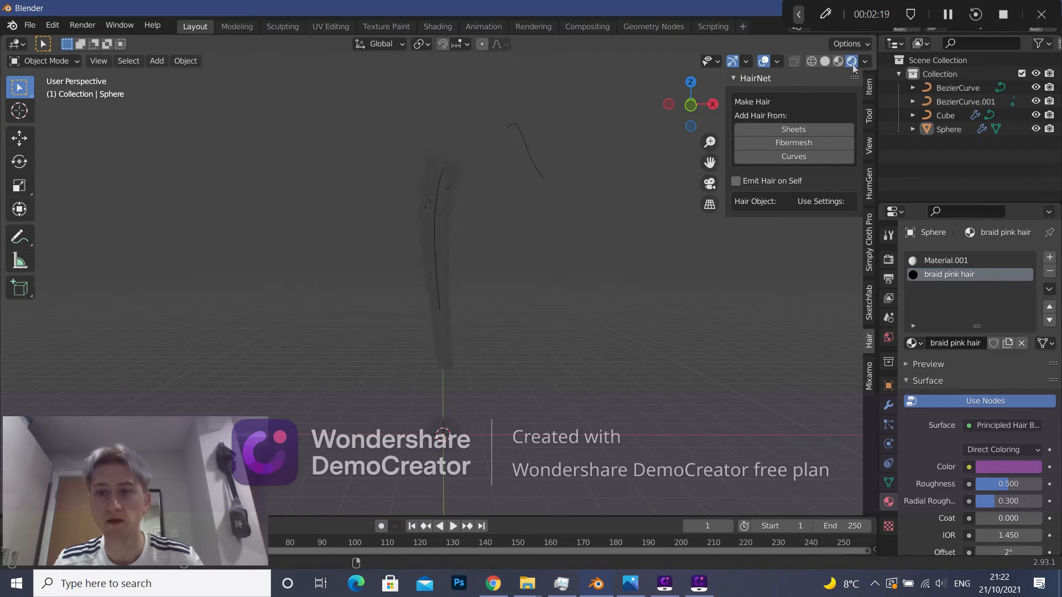
click(889, 236)
click(888, 259)
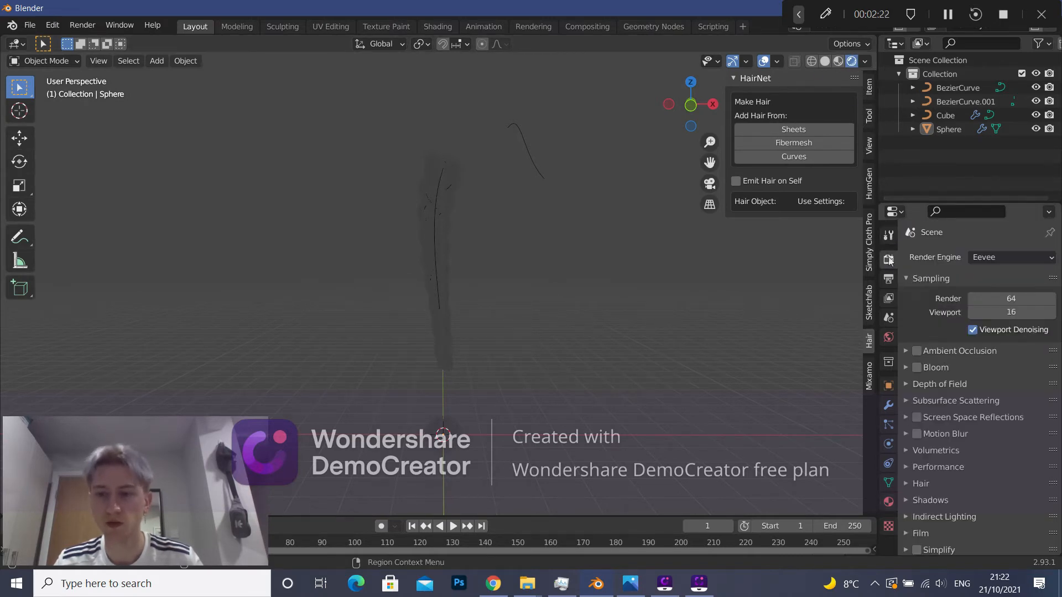
click(1003, 258)
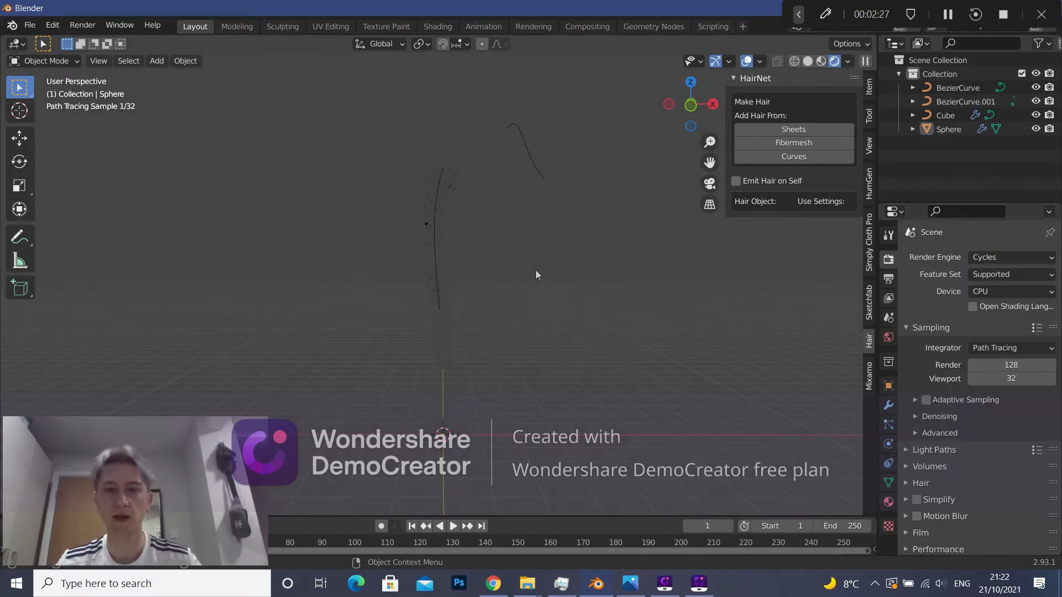
scroll(504, 255, down, 1)
middle_drag(515, 265, 522, 287)
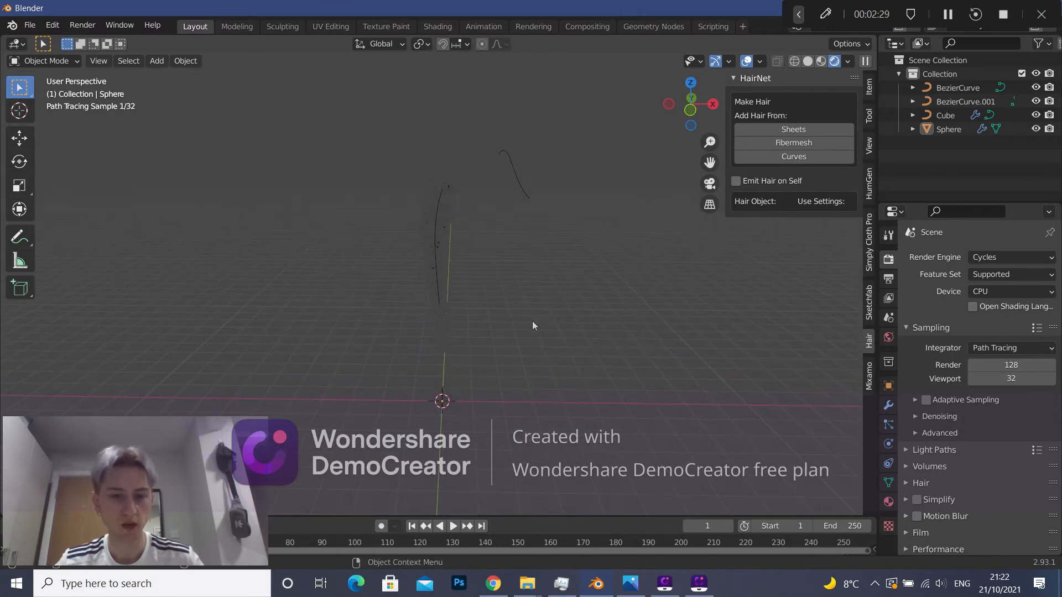
Add a sun light to the scene and raise it about 61 m along the global Z axis.
scroll(532, 321, down, 2)
key(shift+a)
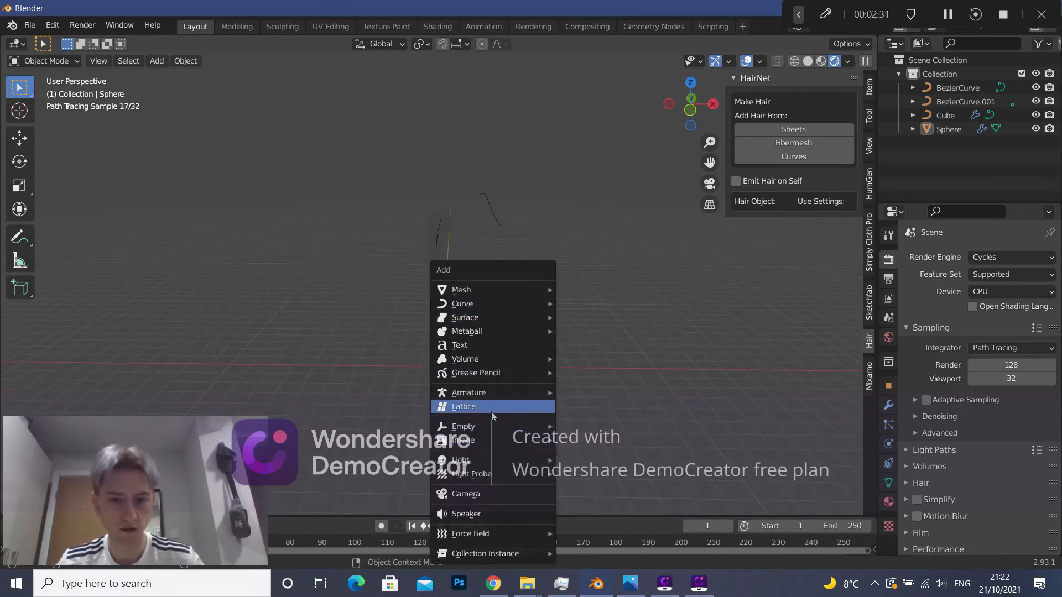
mouse_move(494, 465)
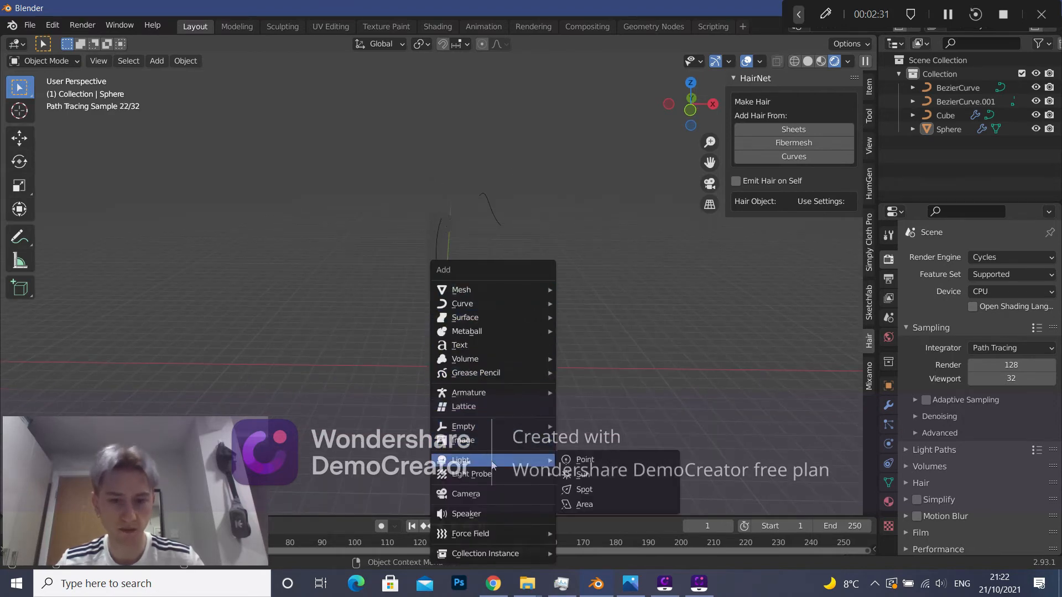
click(581, 474)
middle_drag(505, 363, 580, 350)
key(g)
key(z)
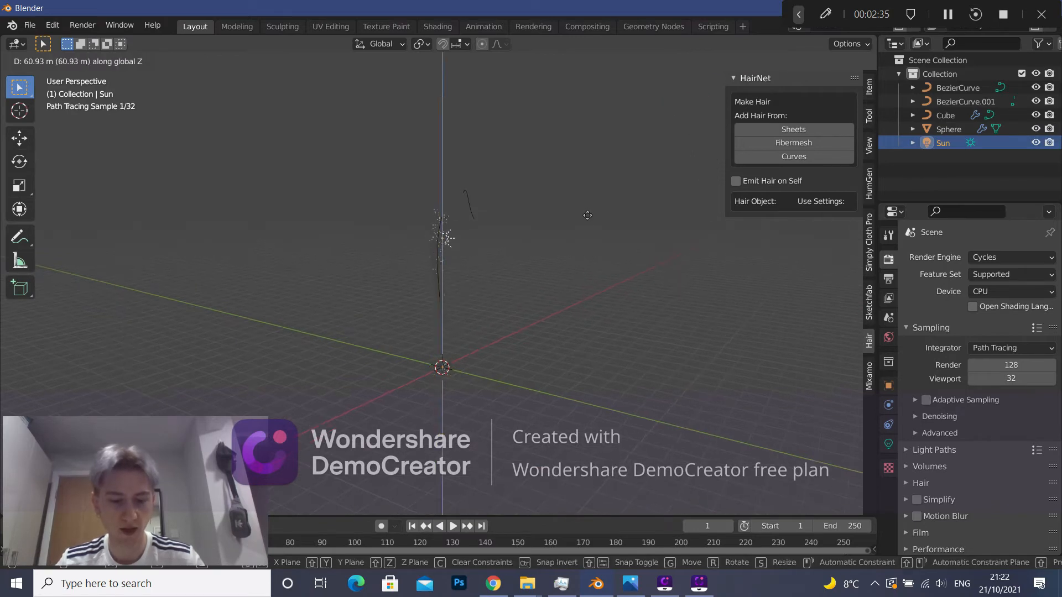
click(585, 216)
Move the sun light along the global Y axis, well away from the braid.
key(g)
key(x)
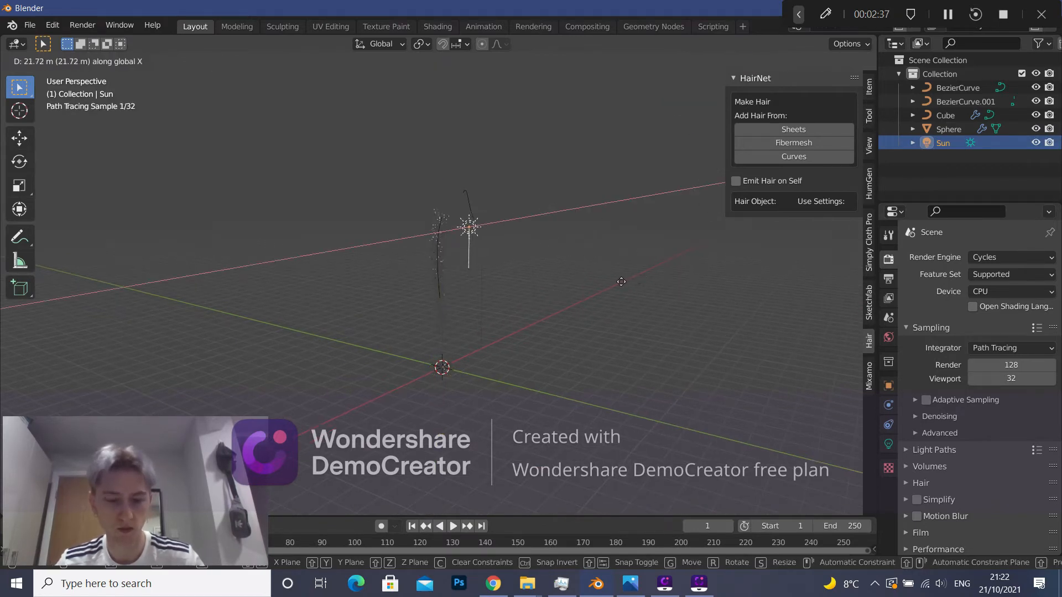
key(y)
click(699, 300)
Raise the sun light above the top of the braid and aim it down toward the braid.
key(g)
key(z)
click(689, 223)
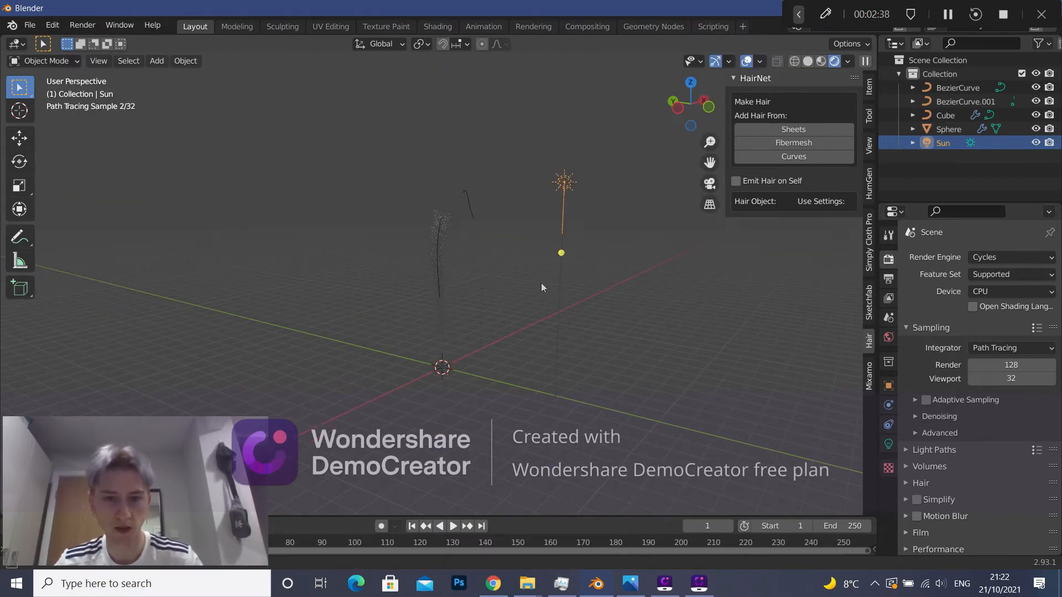
middle_drag(541, 284, 497, 281)
drag(502, 260, 460, 244)
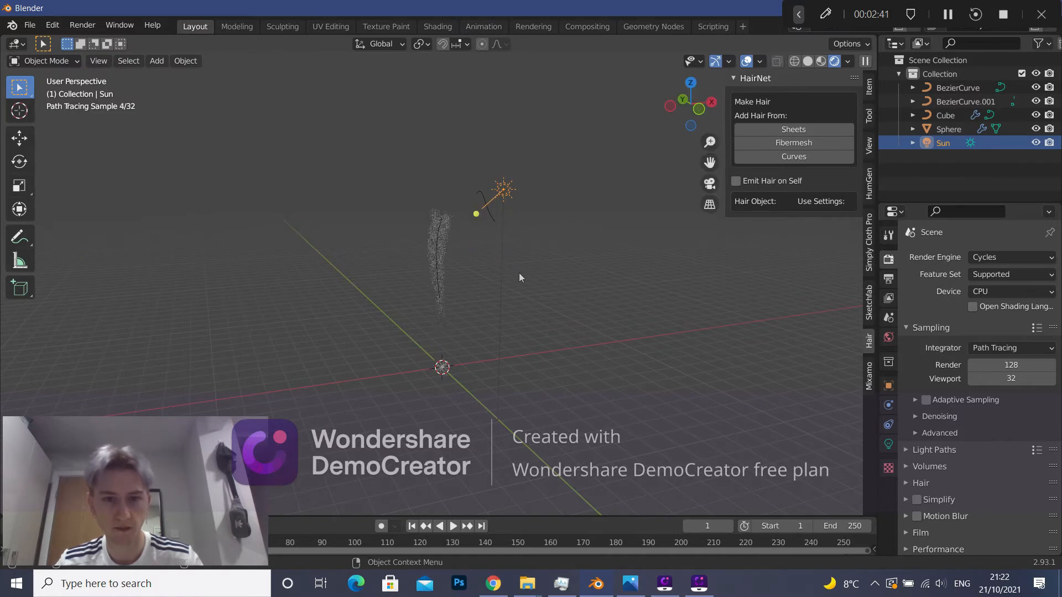
Try sun light strengths of 5000 and 2000.
click(889, 444)
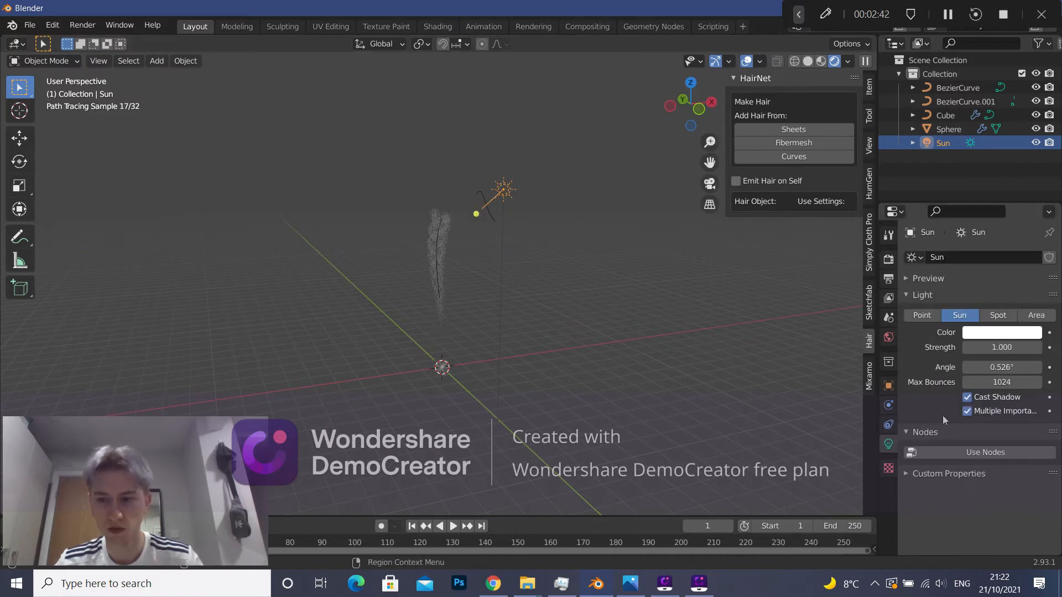
click(991, 347)
text(5000)
key(Return)
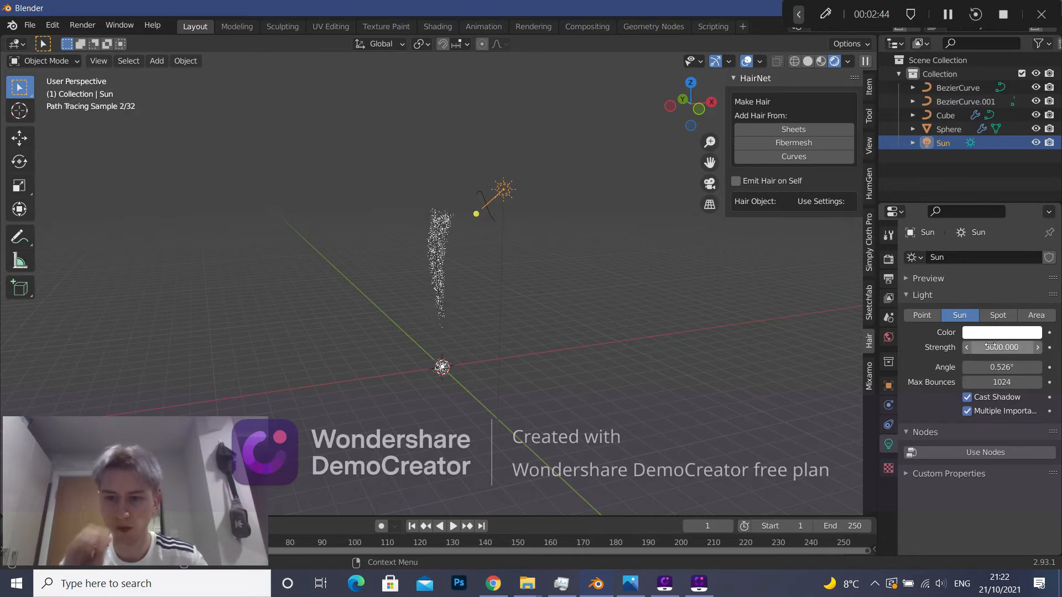
click(990, 346)
text(2000)
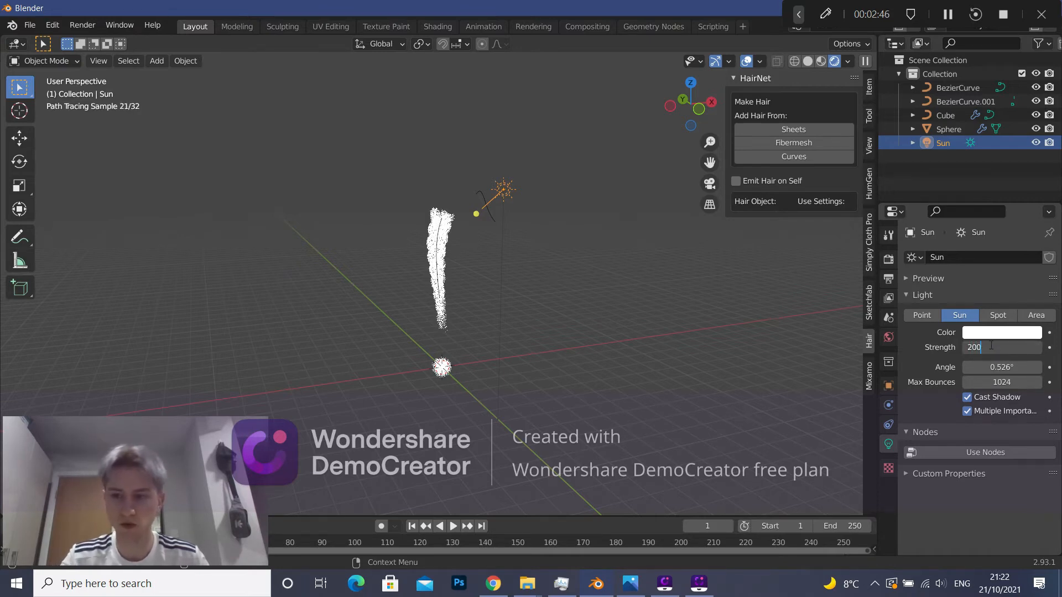
key(Return)
Try sun light strengths of 1000 and 1.
click(991, 346)
text(1)
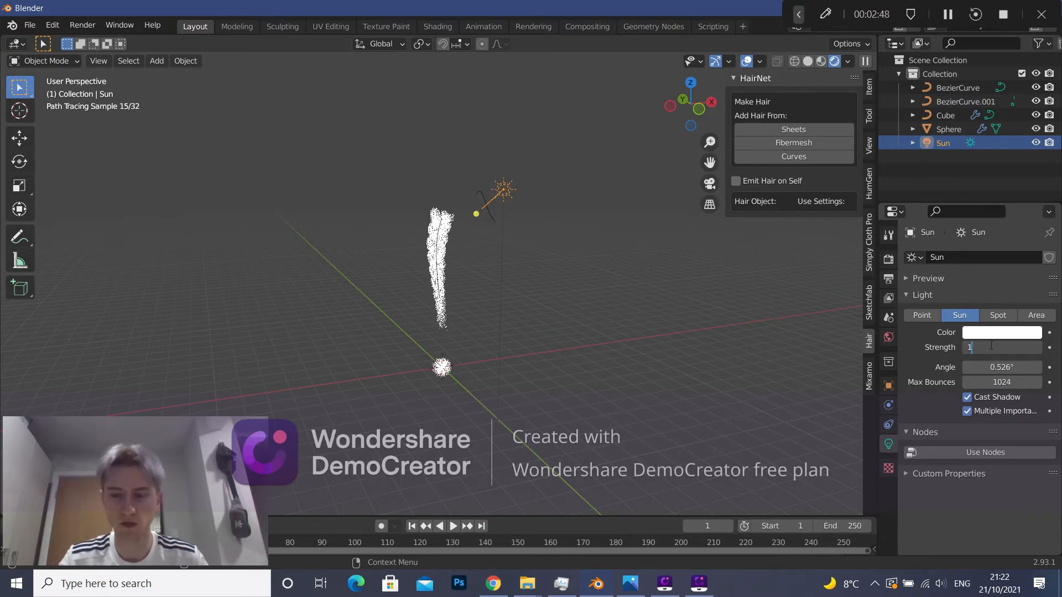
text(.0000)
key(Return)
click(991, 343)
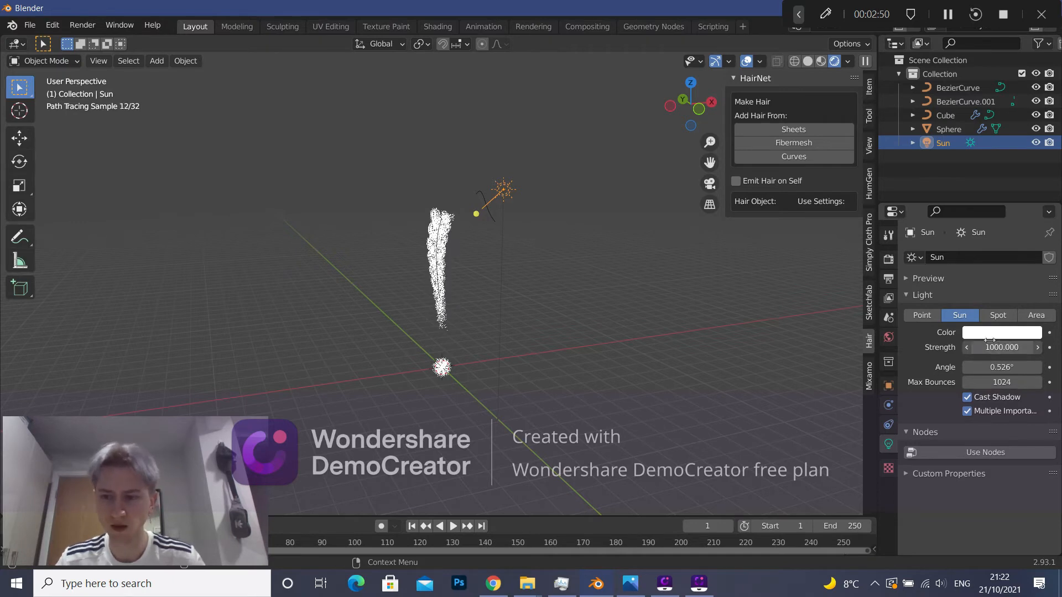
text(1)
key(Return)
Set the sun light's strength to 5.
click(992, 347)
text(5)
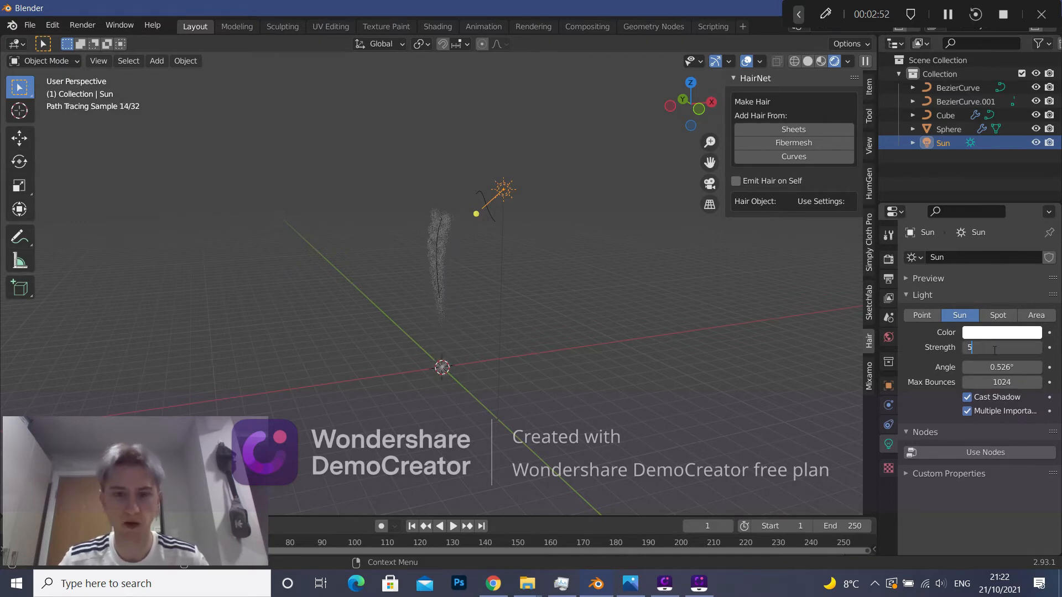
key(Return)
Select the sphere and examine the lit braid and the render settings of its HNCube particle system.
scroll(545, 321, up, 3)
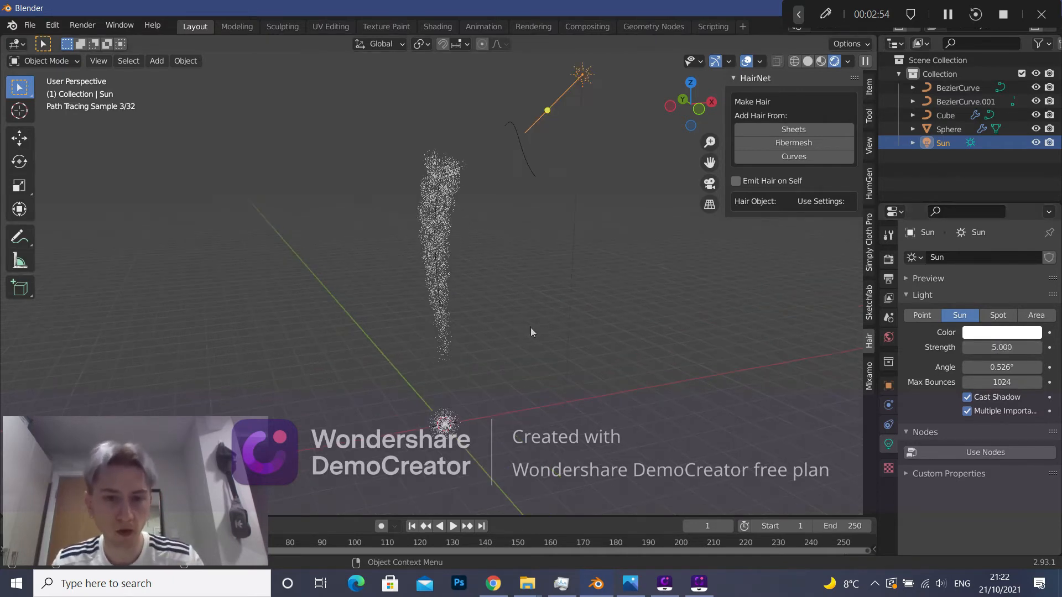
middle_drag(520, 322, 494, 310)
click(445, 237)
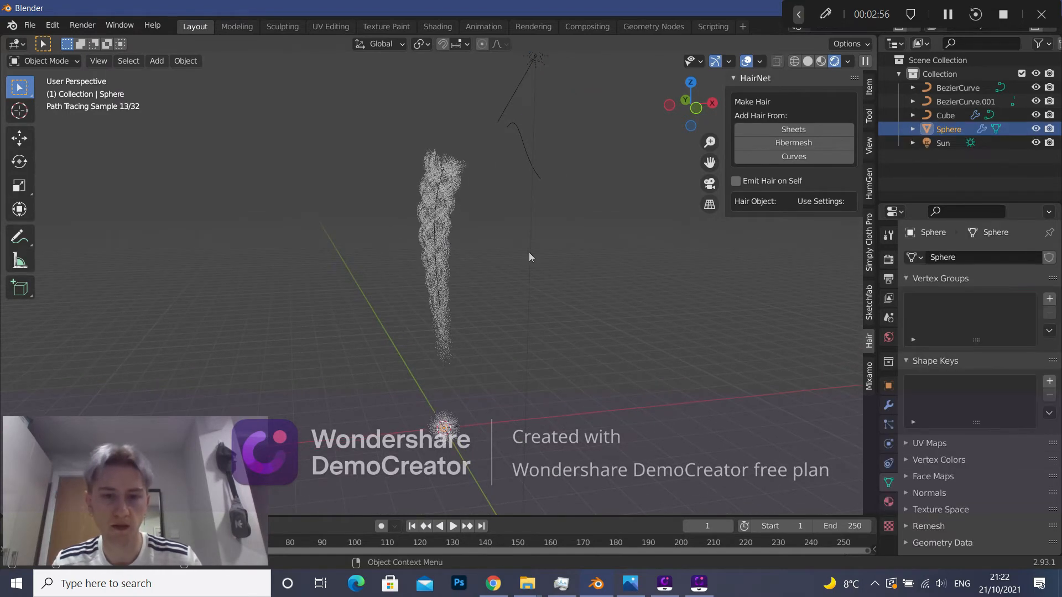
middle_drag(638, 380, 613, 374)
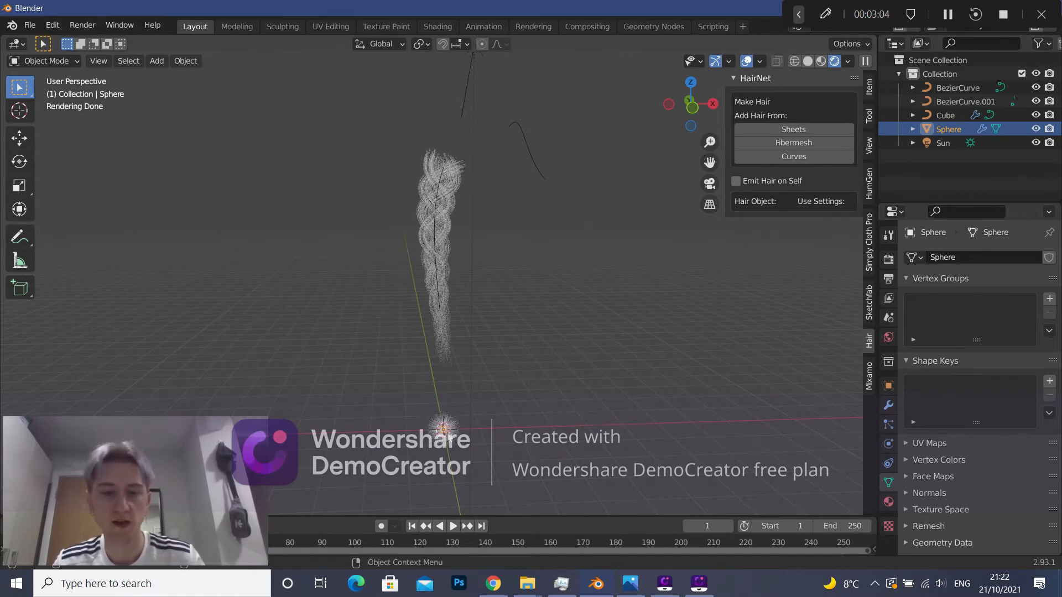
mouse_move(479, 437)
middle_down()
mouse_move(480, 447)
mouse_move(491, 384)
middle_up()
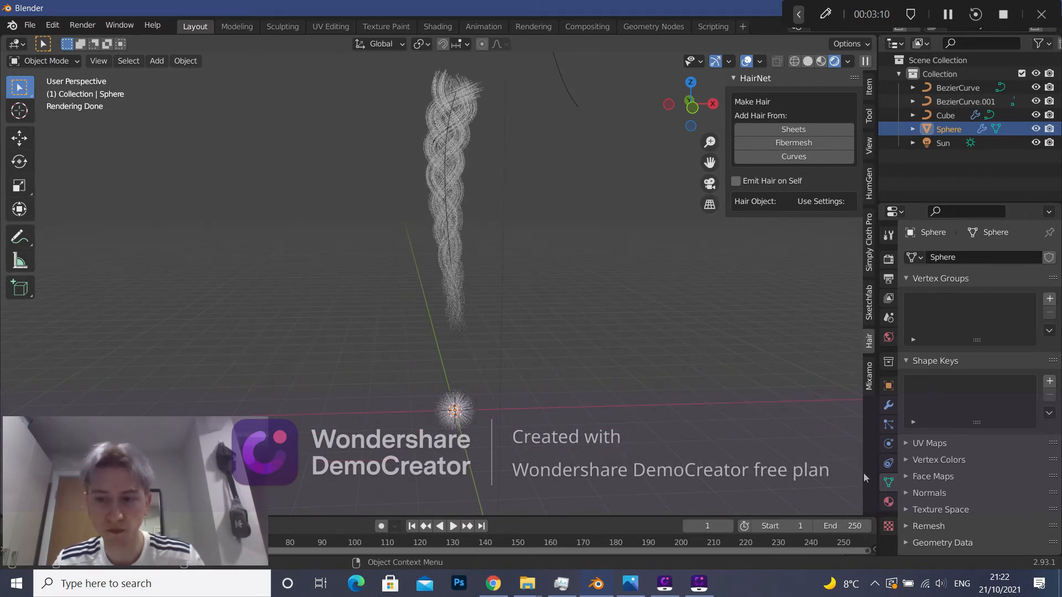
click(888, 426)
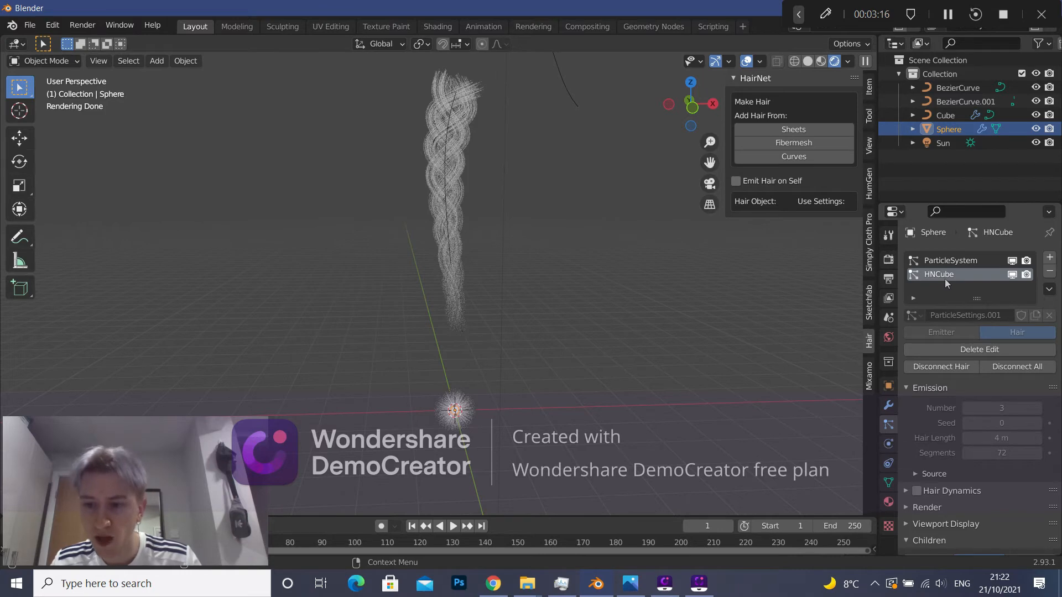
scroll(927, 423, down, 2)
click(921, 465)
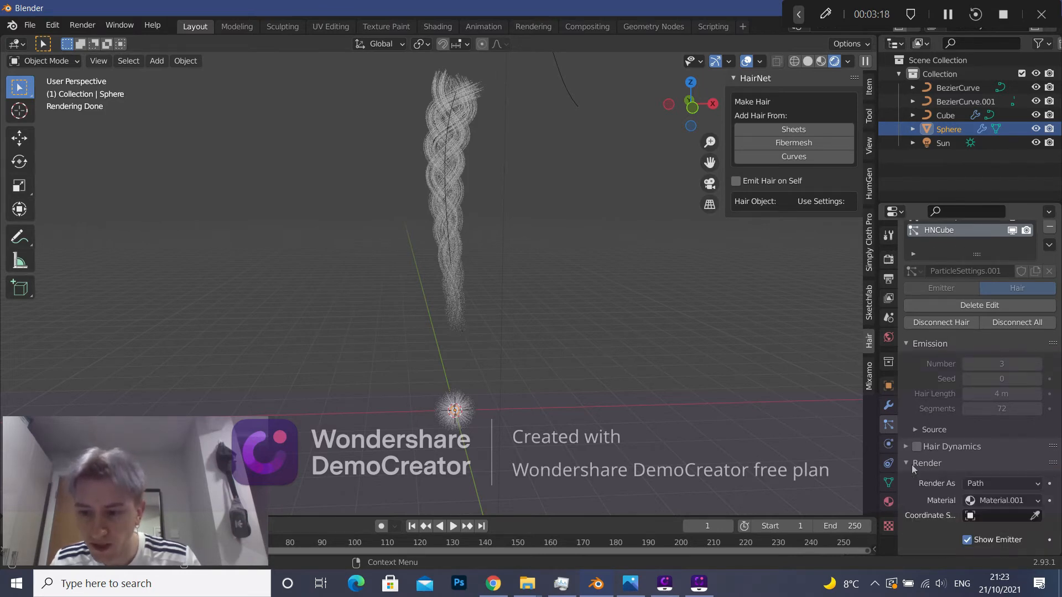
scroll(938, 472, down, 3)
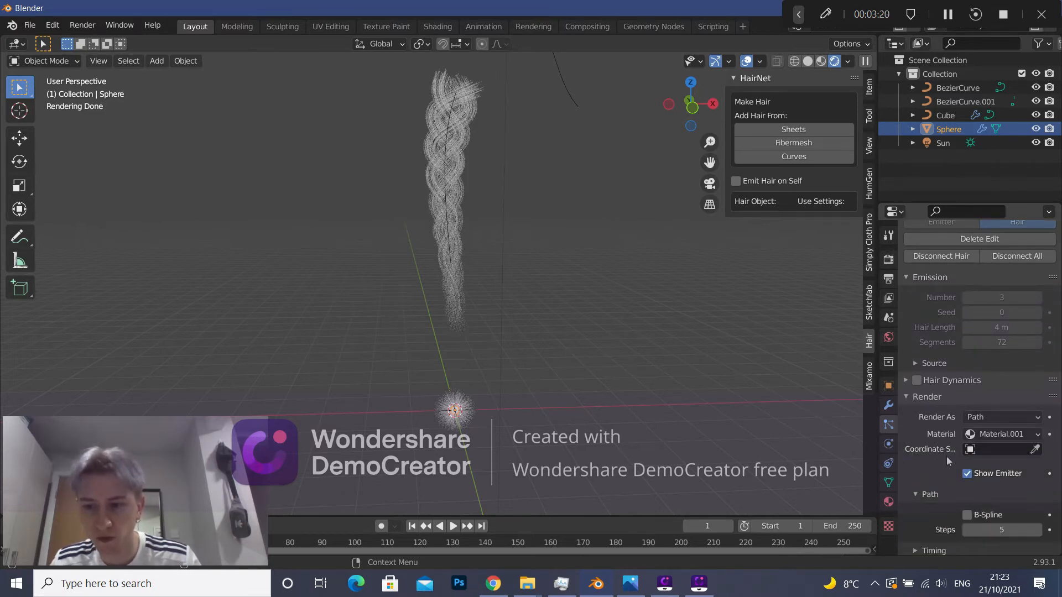
scroll(964, 337, up, 3)
scroll(965, 329, up, 2)
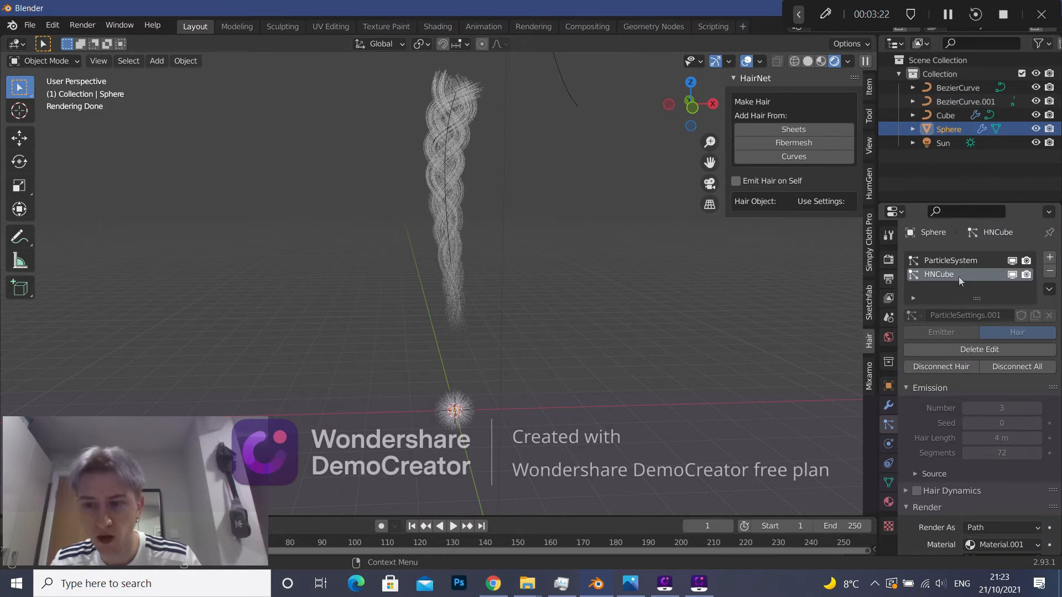
Rename the sphere's HNCube particle system as braid and its ParticleSystem as sphere.
double_click(943, 275)
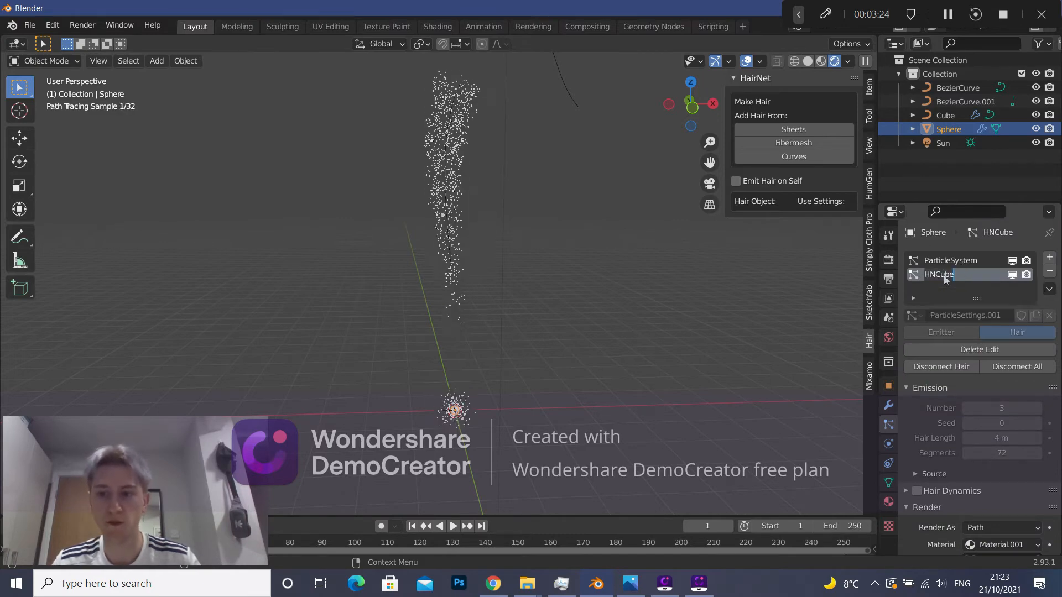
text(braid)
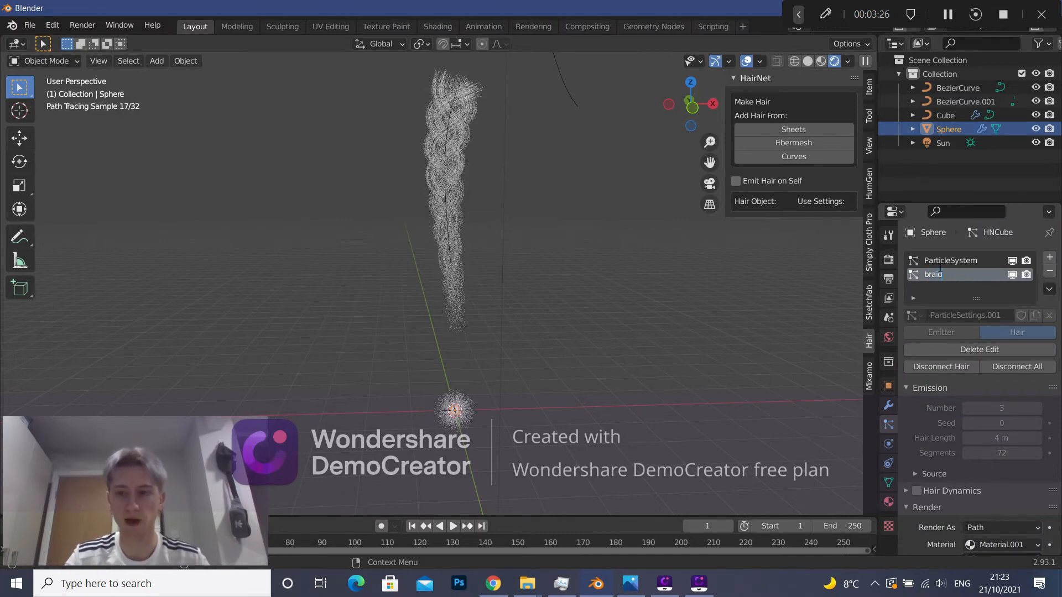
double_click(966, 259)
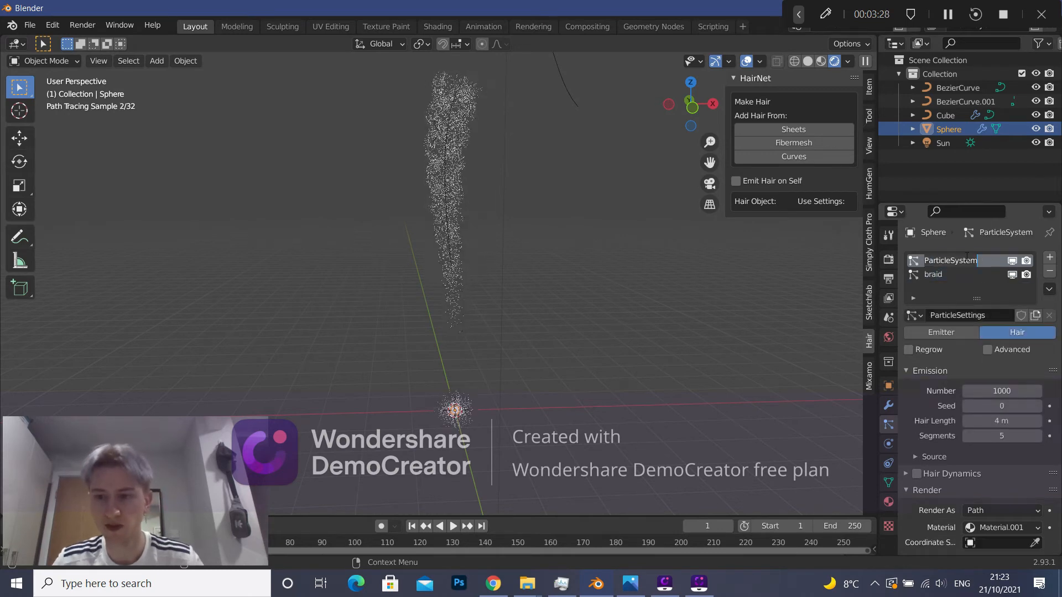
text(sphere)
key(Return)
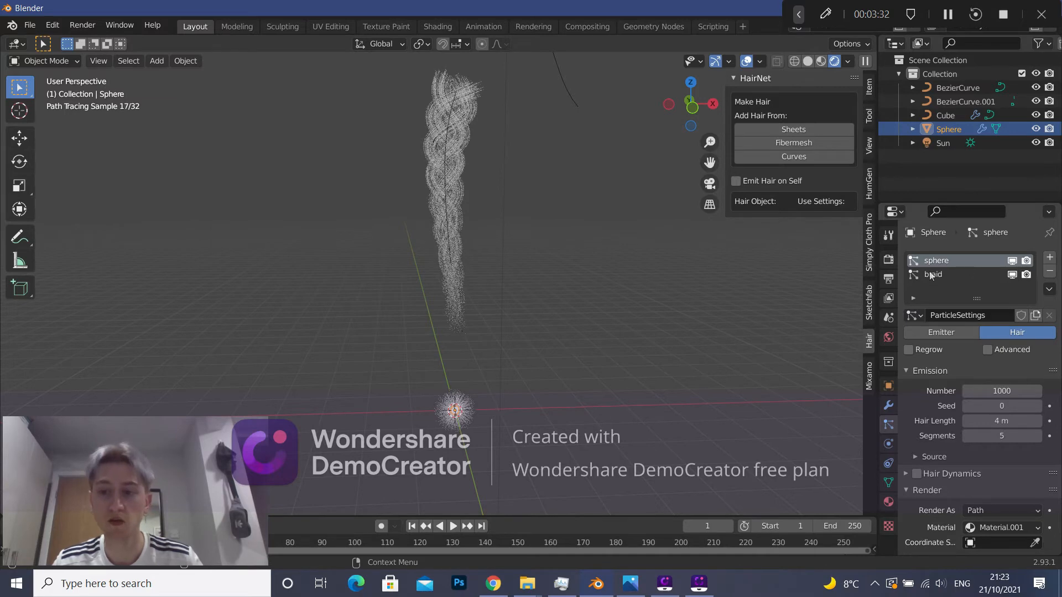
Assign the braid pink hair material to the braid particle system's render settings.
click(958, 273)
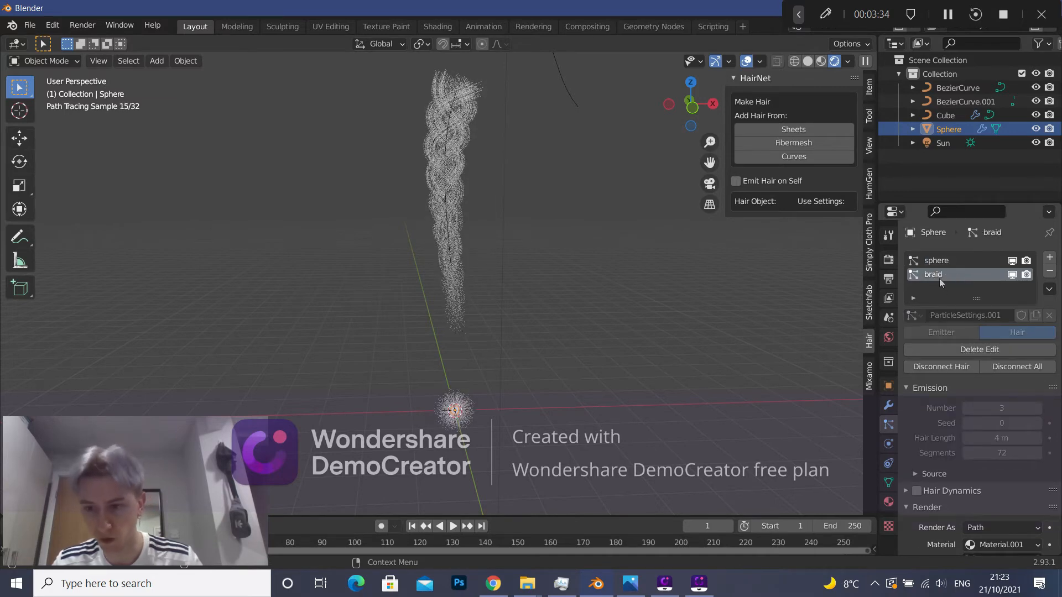
scroll(940, 290, down, 5)
click(988, 438)
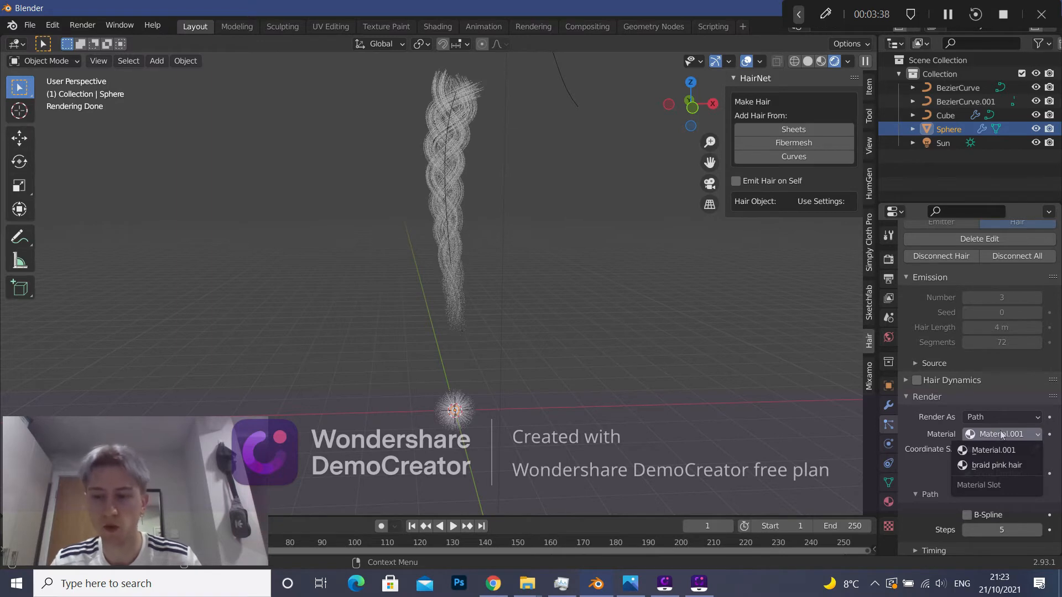
click(992, 464)
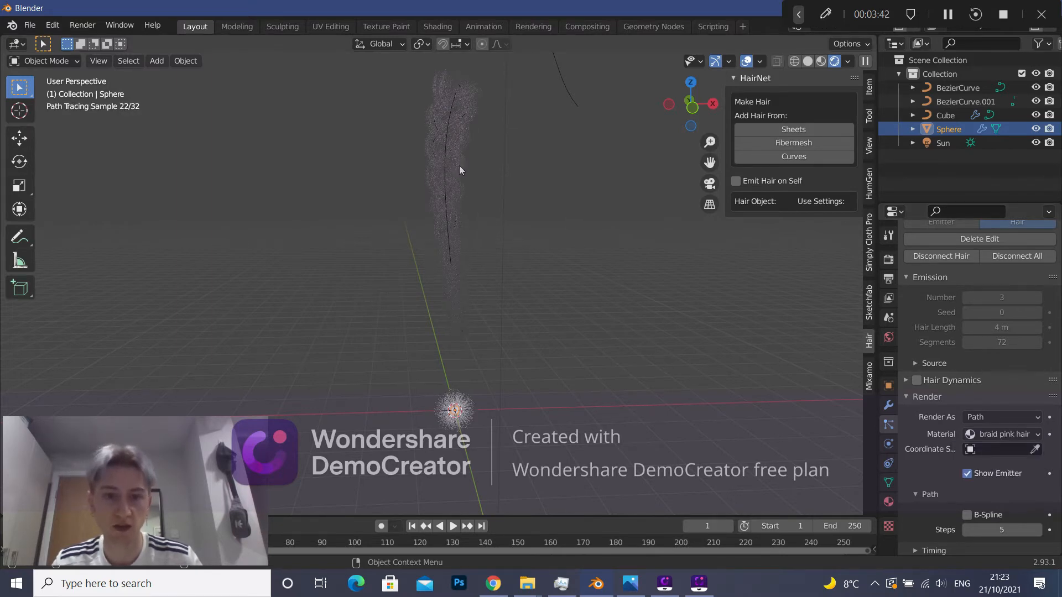
Select the sun light and set its strength to 10.
middle_drag(518, 175, 538, 227)
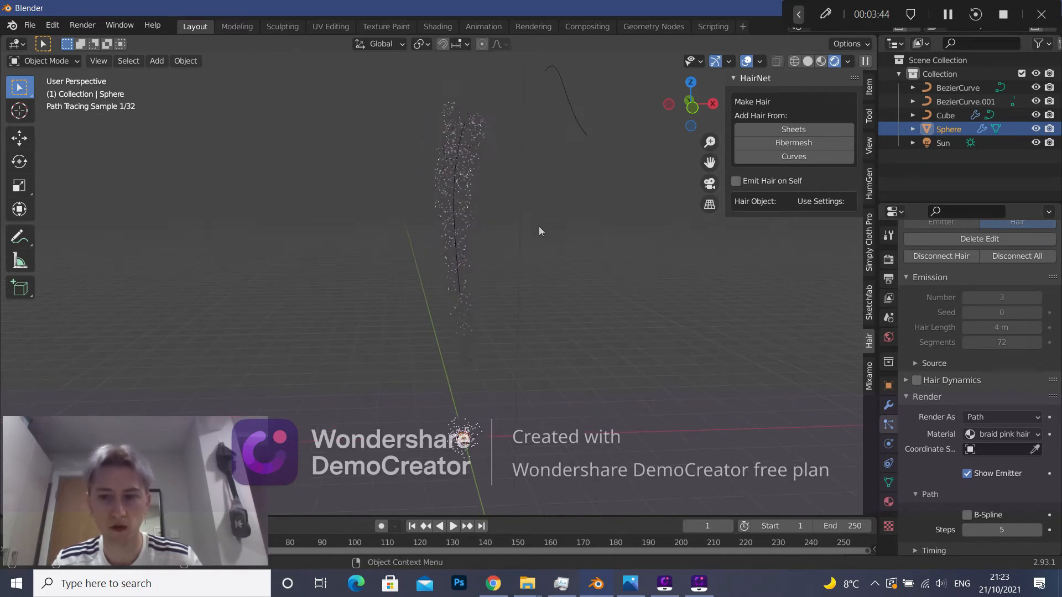
mouse_move(540, 297)
middle_down()
mouse_move(502, 258)
mouse_move(550, 270)
mouse_move(589, 192)
middle_up()
click(590, 157)
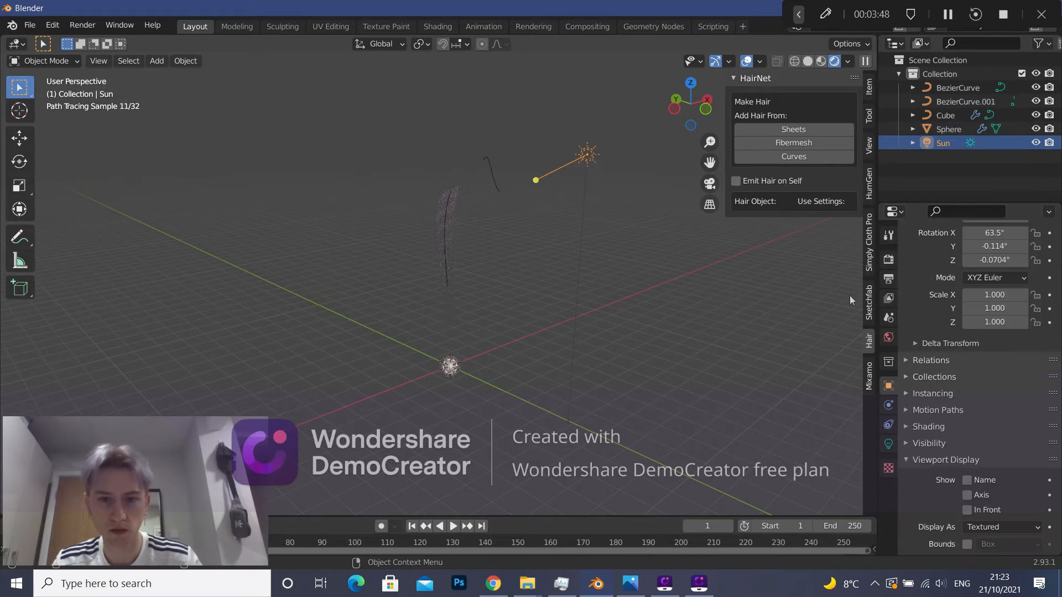
click(889, 443)
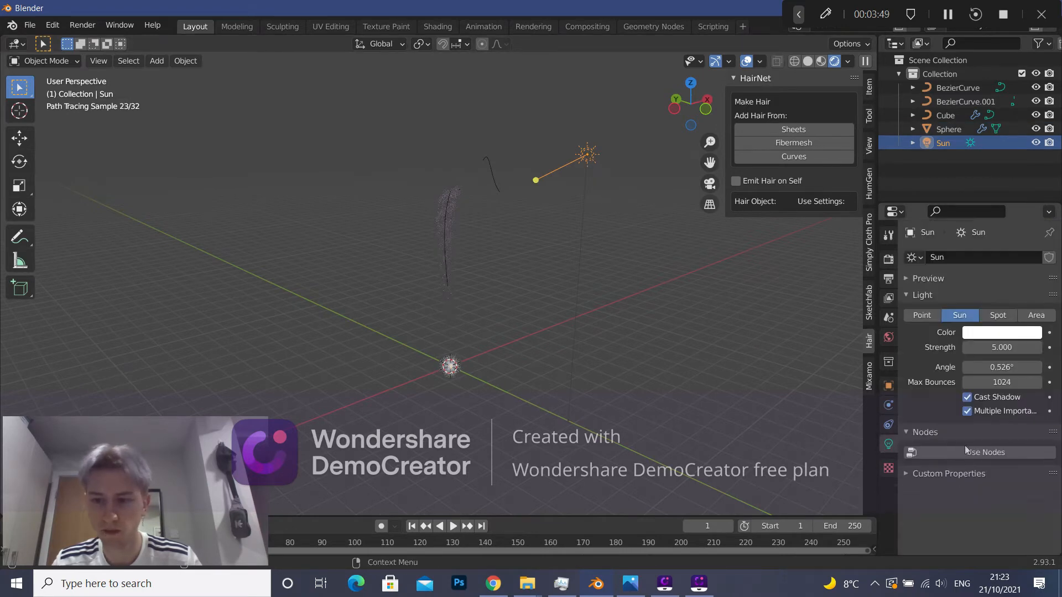
double_click(997, 347)
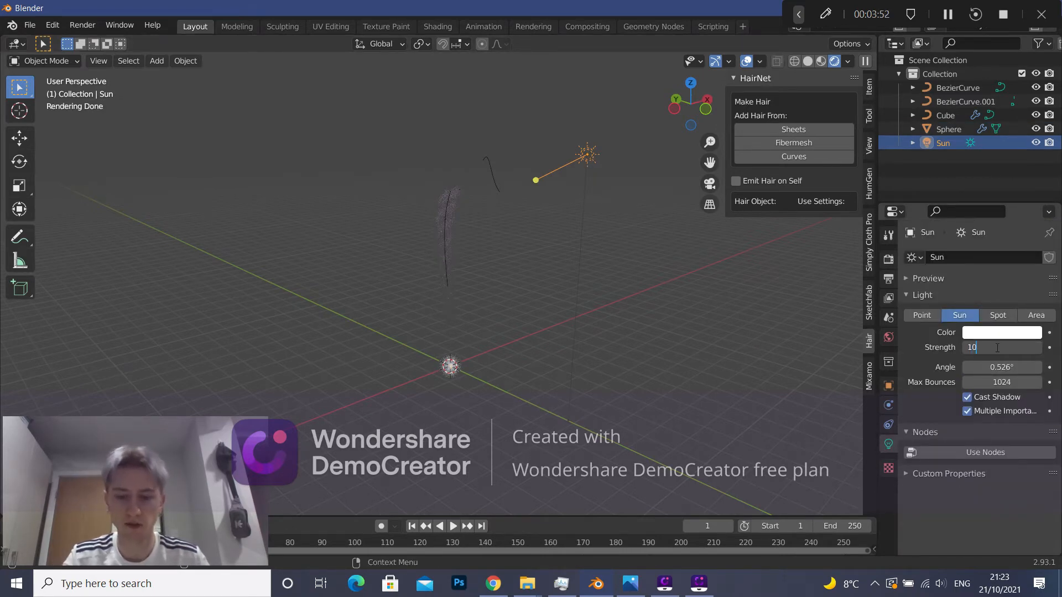
text(0)
key(Return)
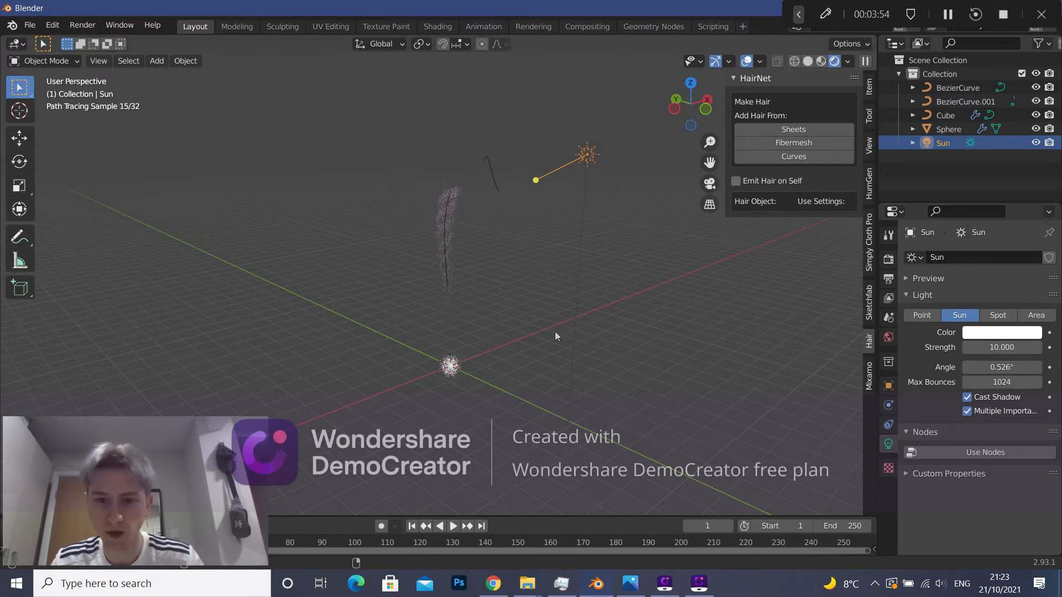
Change the color of the sphere's braid pink hair material to a bright pink.
click(455, 375)
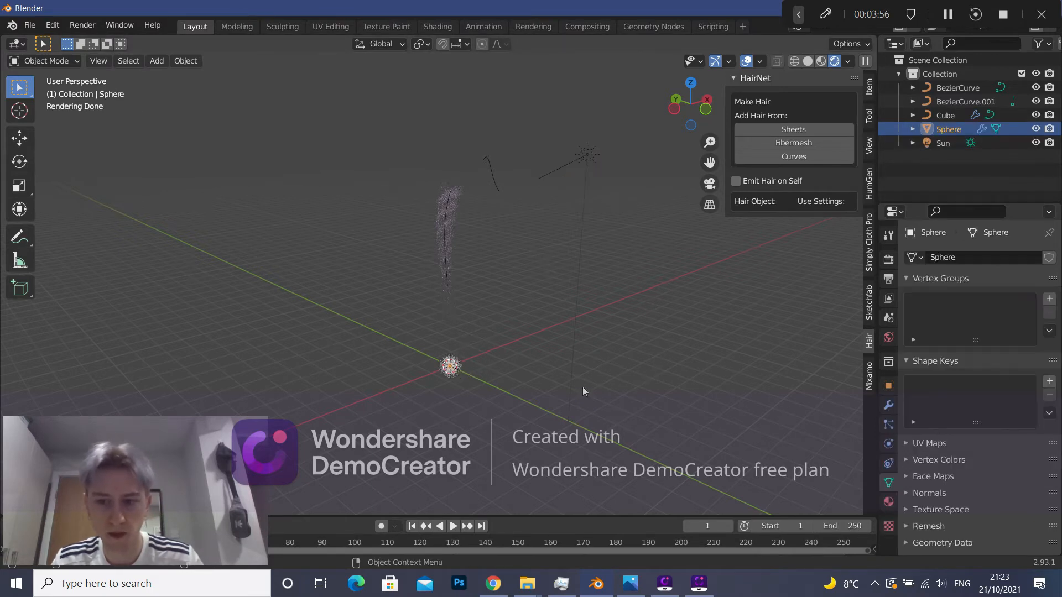
click(889, 501)
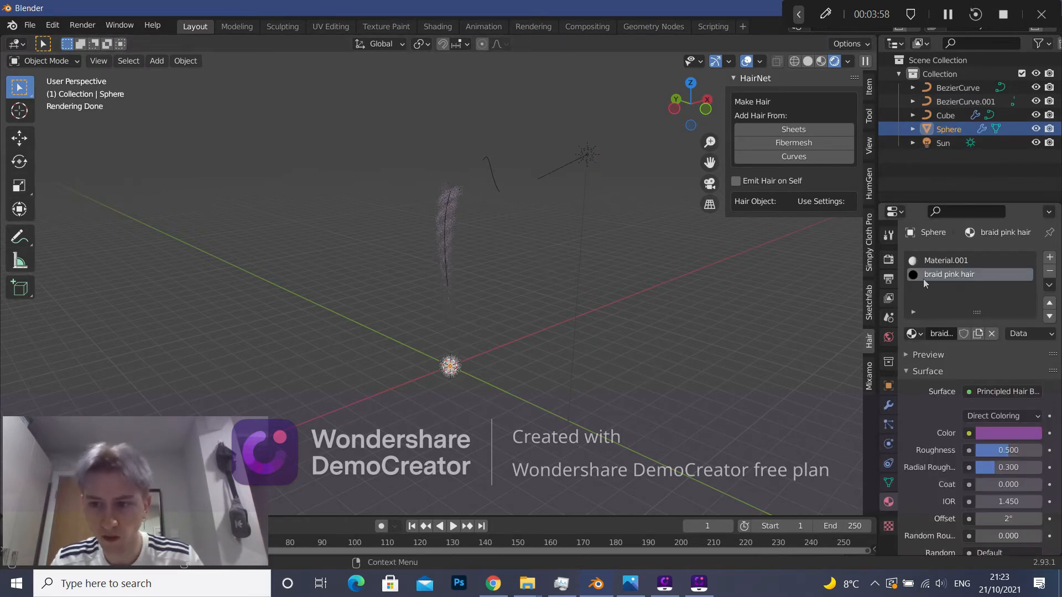
click(993, 436)
drag(1032, 278, 1031, 238)
click(1020, 298)
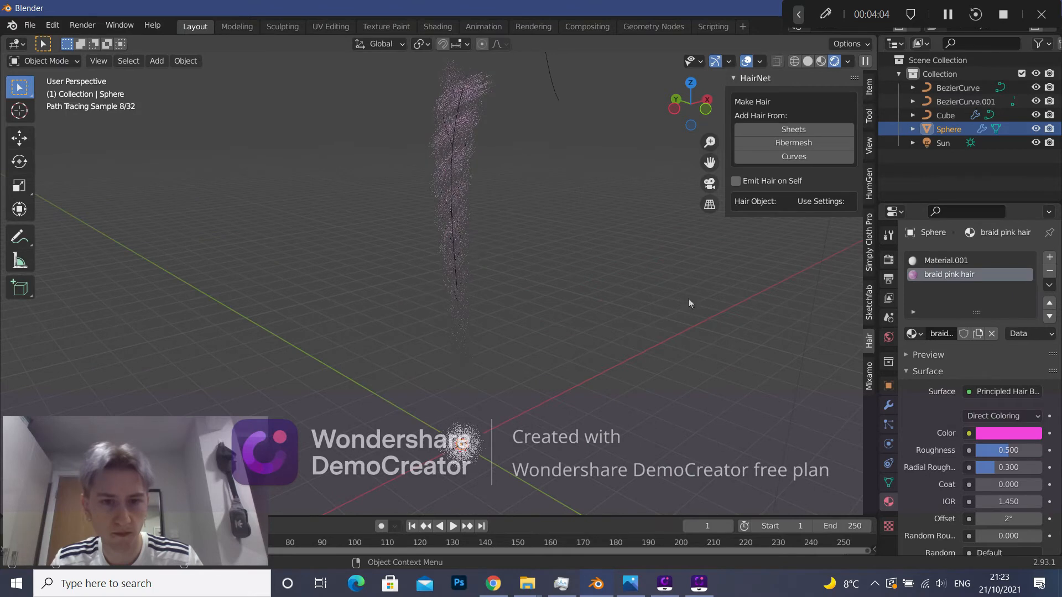
Set both the display amount and the render amount of the sphere's braid hair children to 100.
middle_drag(505, 258, 497, 401)
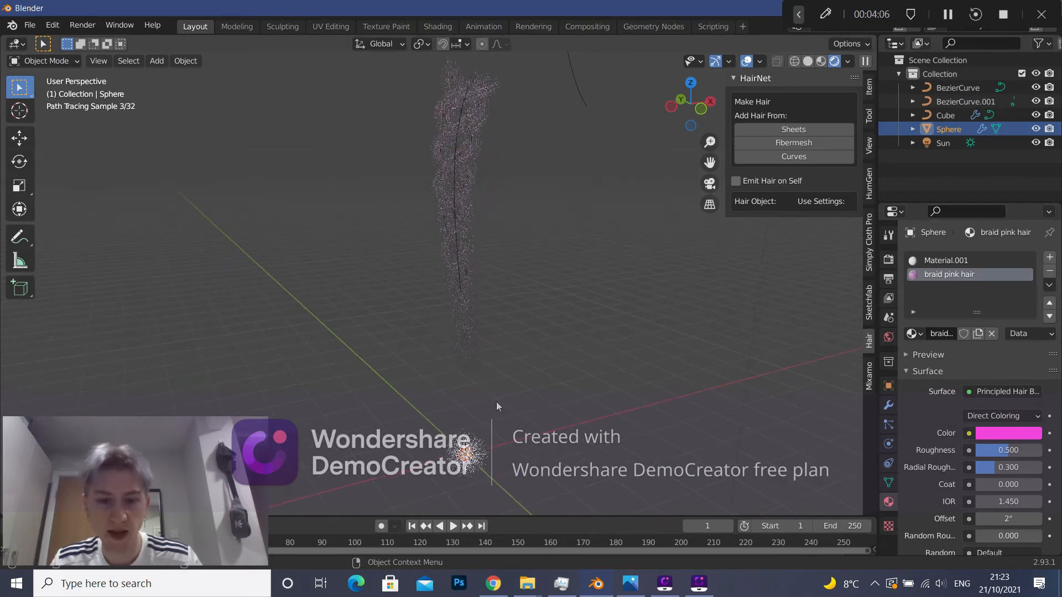
click(470, 168)
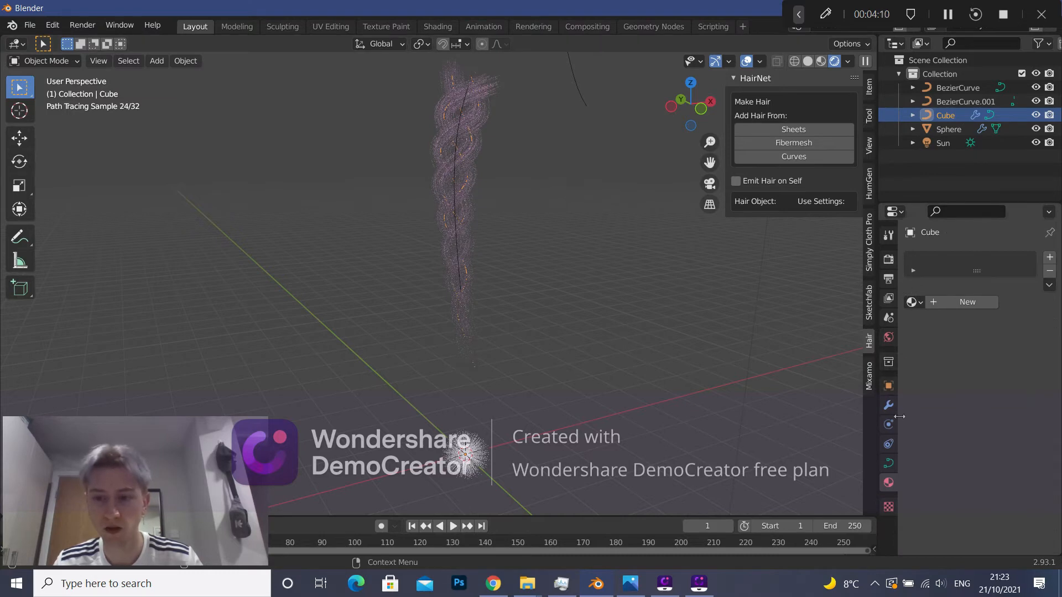
click(473, 468)
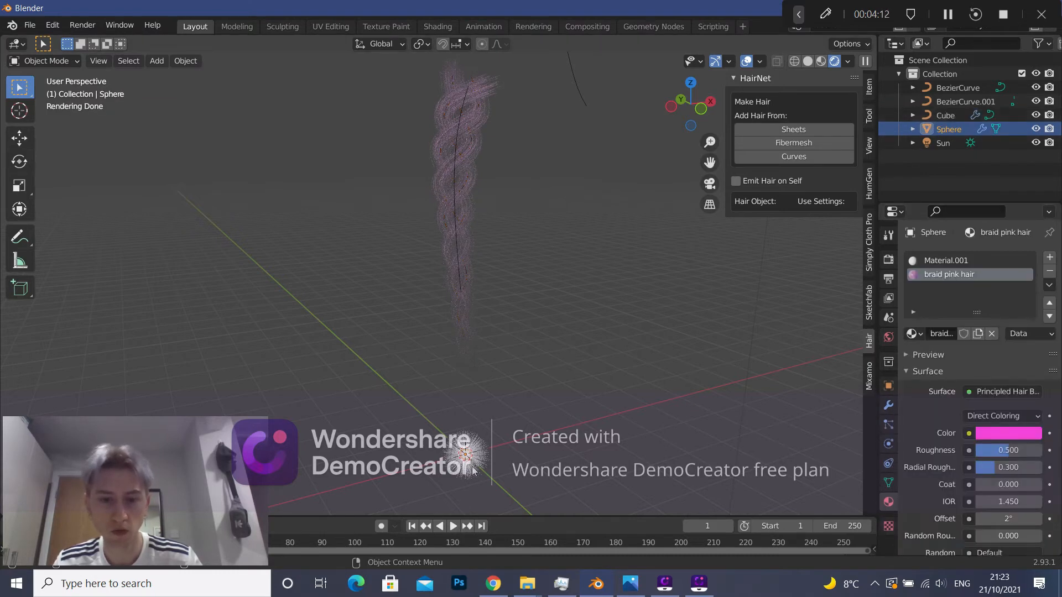
click(888, 426)
scroll(927, 290, down, 5)
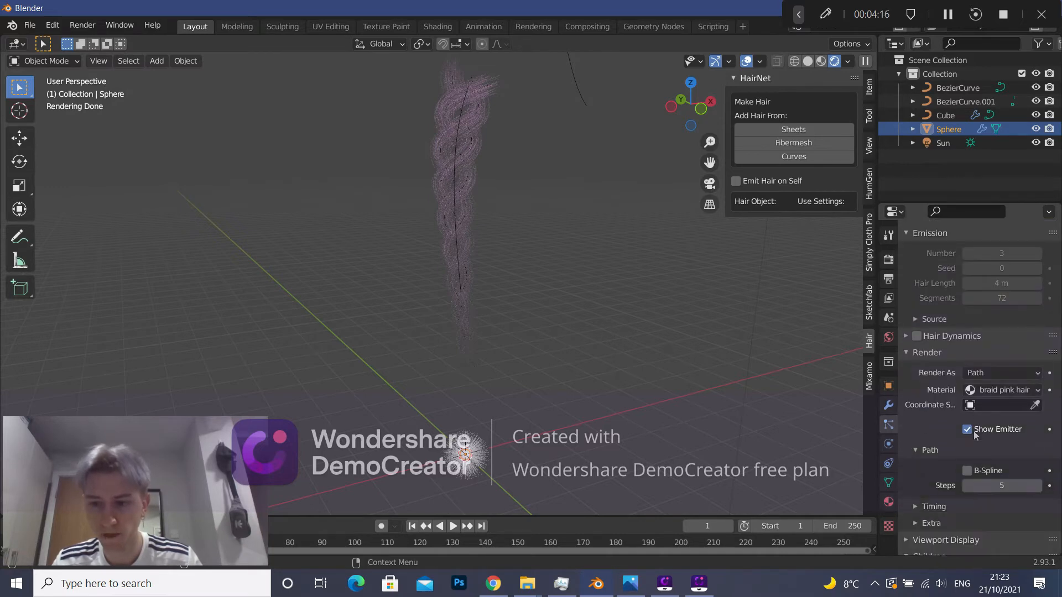
scroll(974, 466, down, 6)
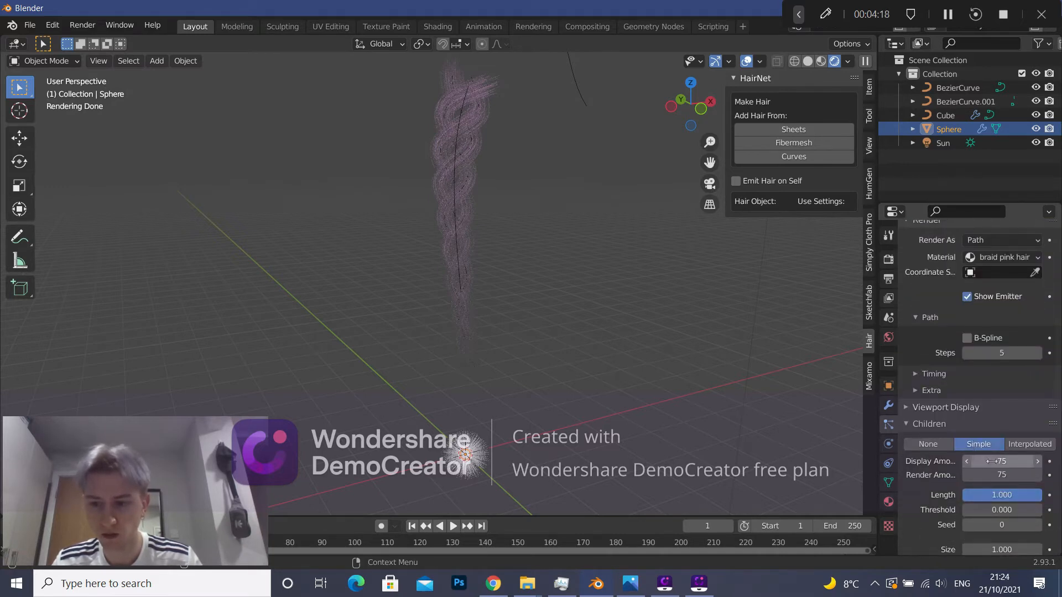
click(991, 461)
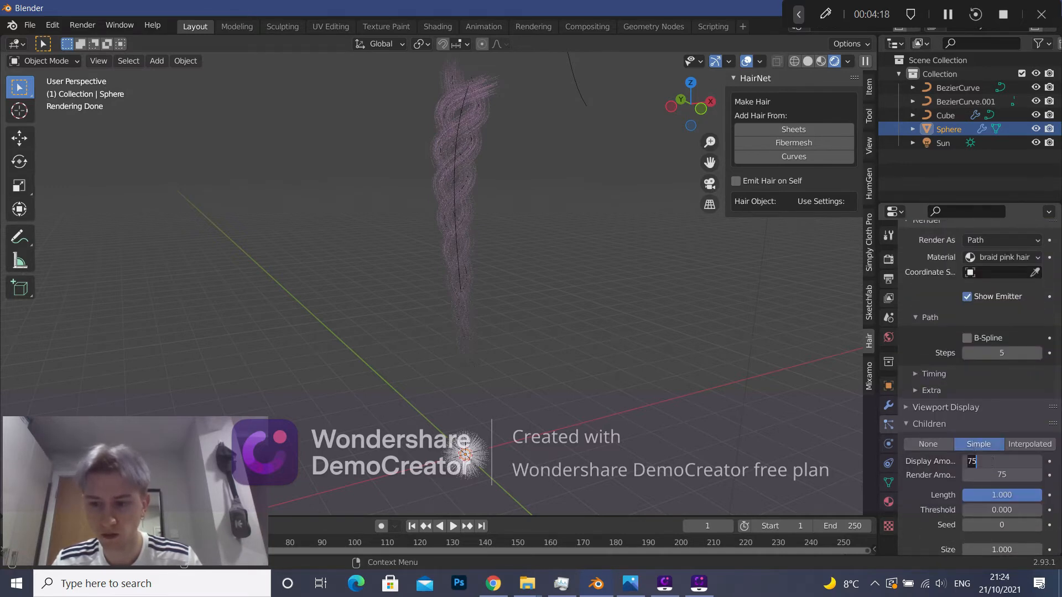
key(Return)
click(983, 475)
text(100)
key(Return)
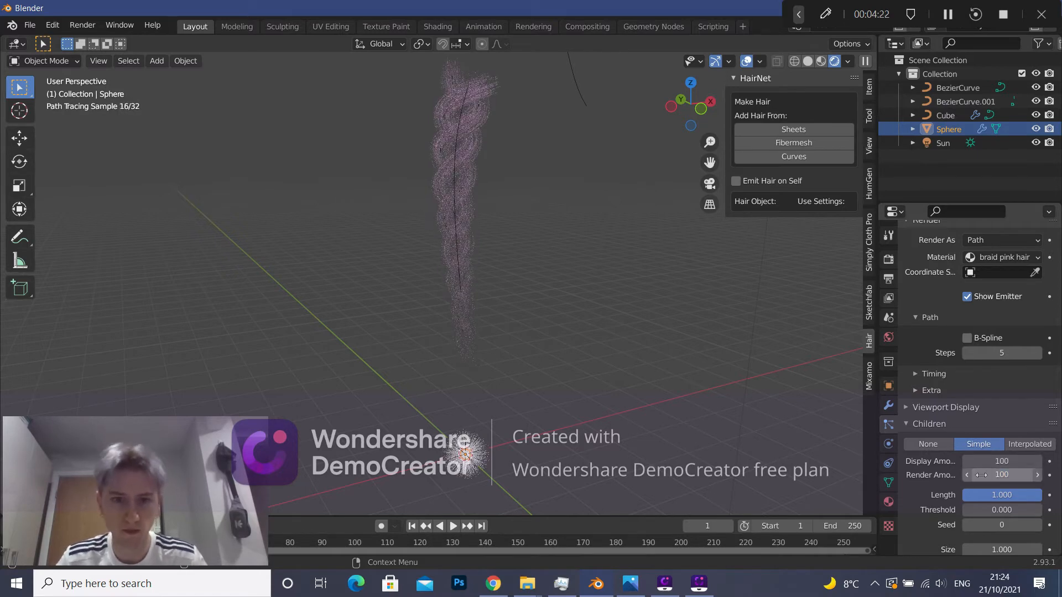
Check the braid in solid shading, set its children display amount to 150, and return to rendered shading.
middle_drag(679, 314, 672, 317)
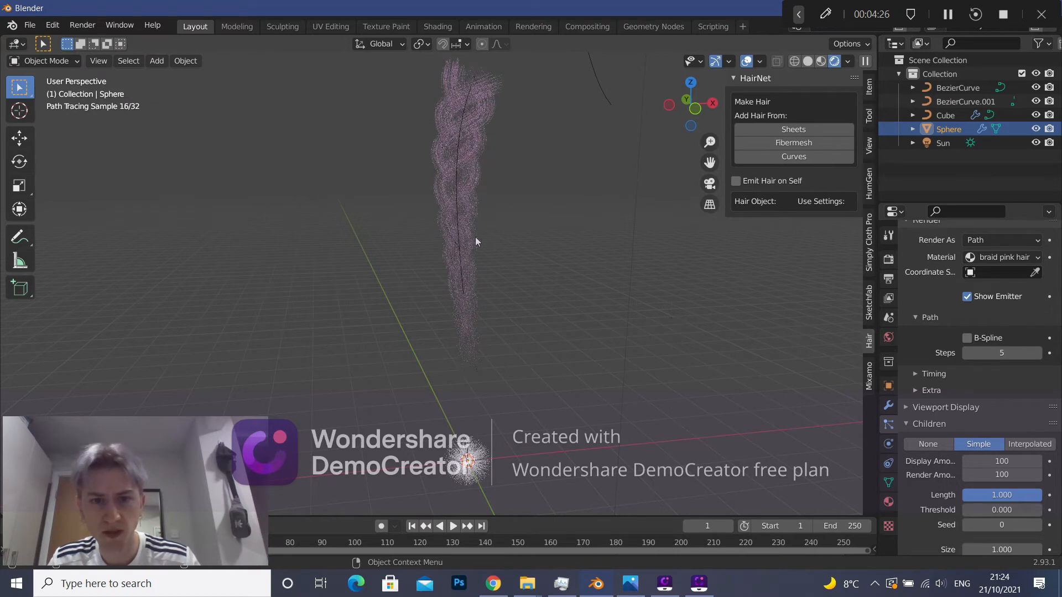
click(807, 62)
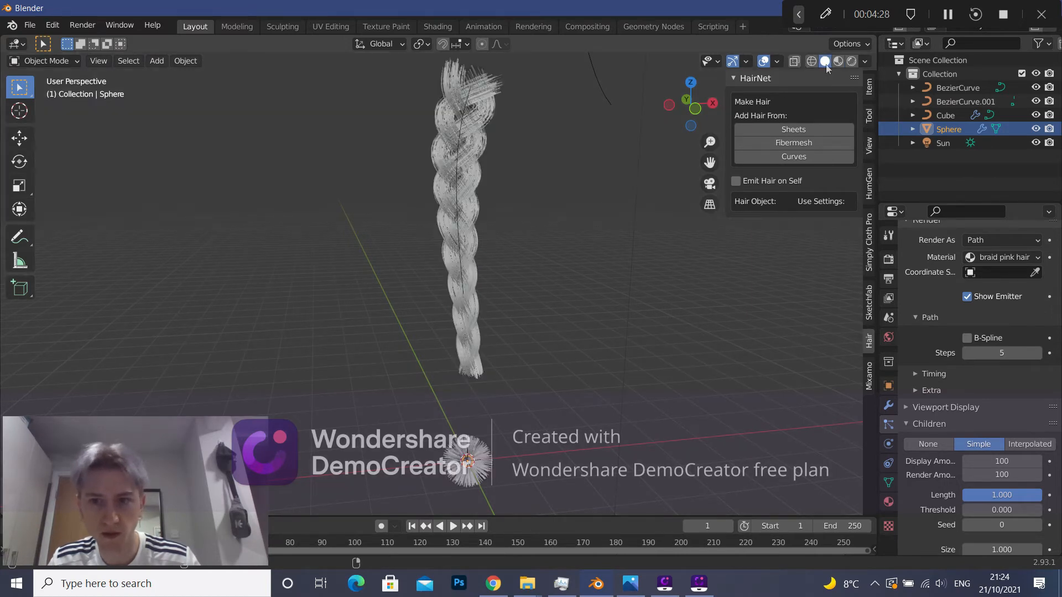
scroll(967, 432, down, 3)
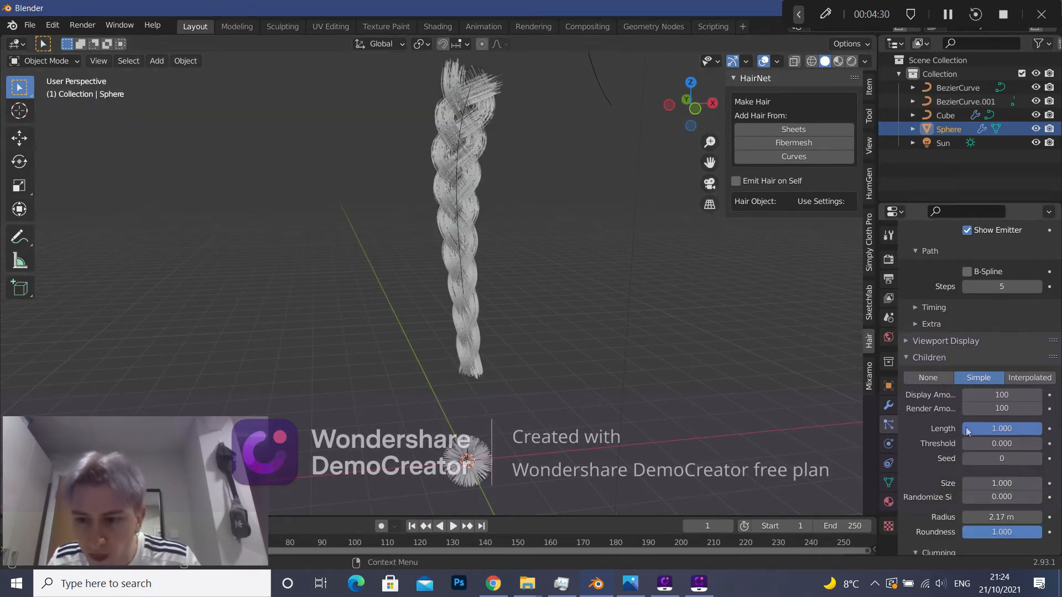
scroll(967, 432, down, 2)
click(990, 351)
text(1)
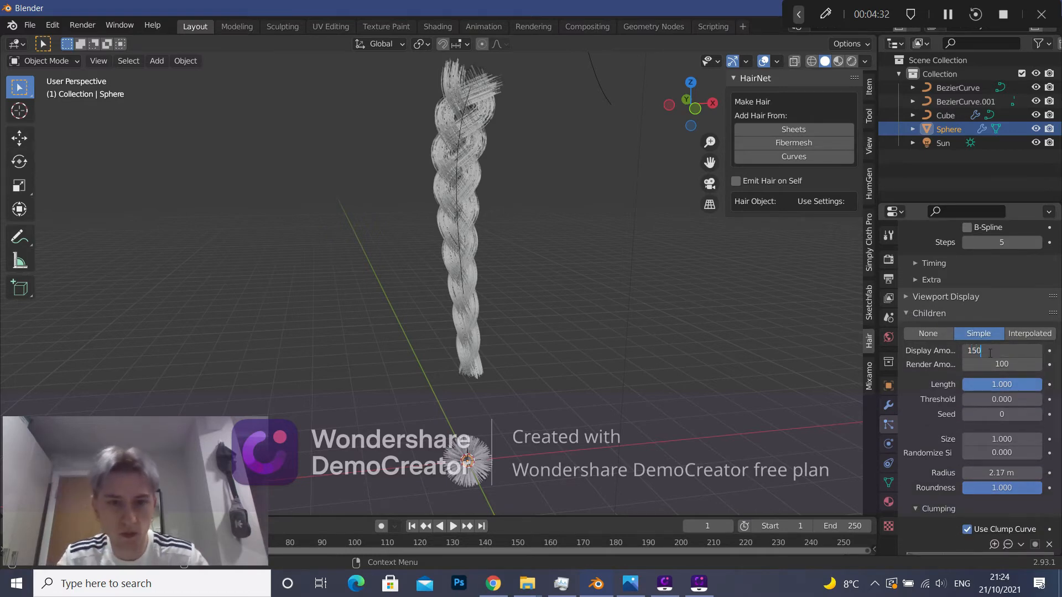
key(Return)
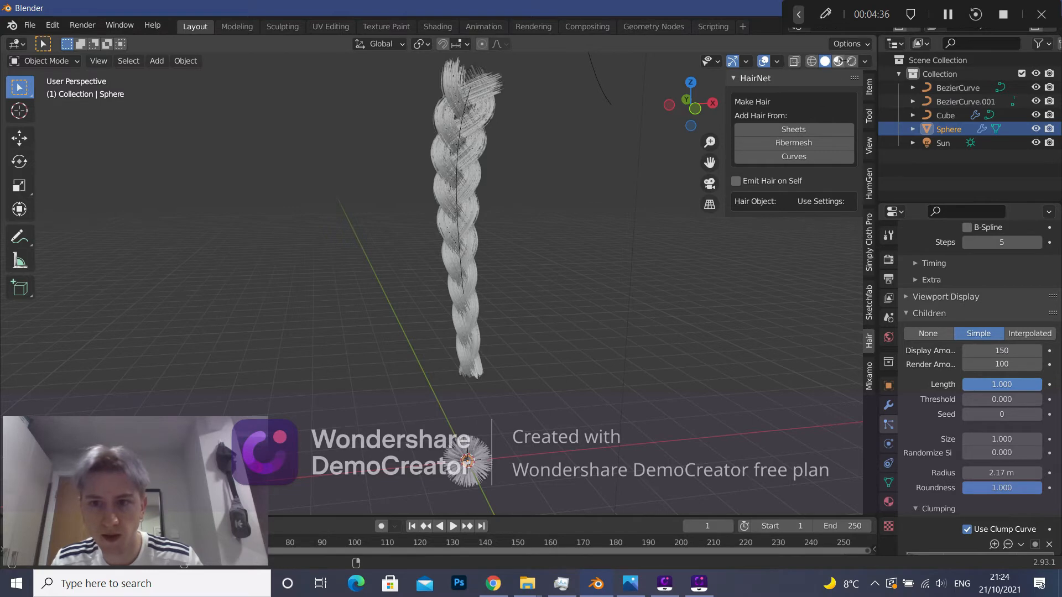
click(851, 60)
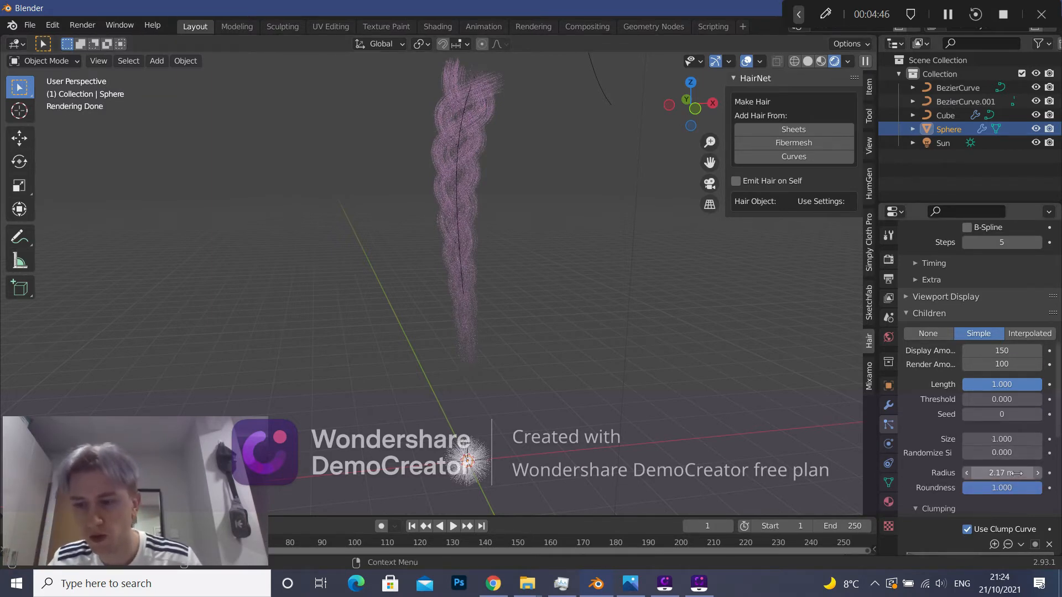
Increase the braid children's radius to 2.37 m and compare the braid in material preview and rendered shading.
mouse_move(1003, 473)
mouse_down()
mouse_move(1015, 472)
mouse_move(1002, 474)
mouse_up()
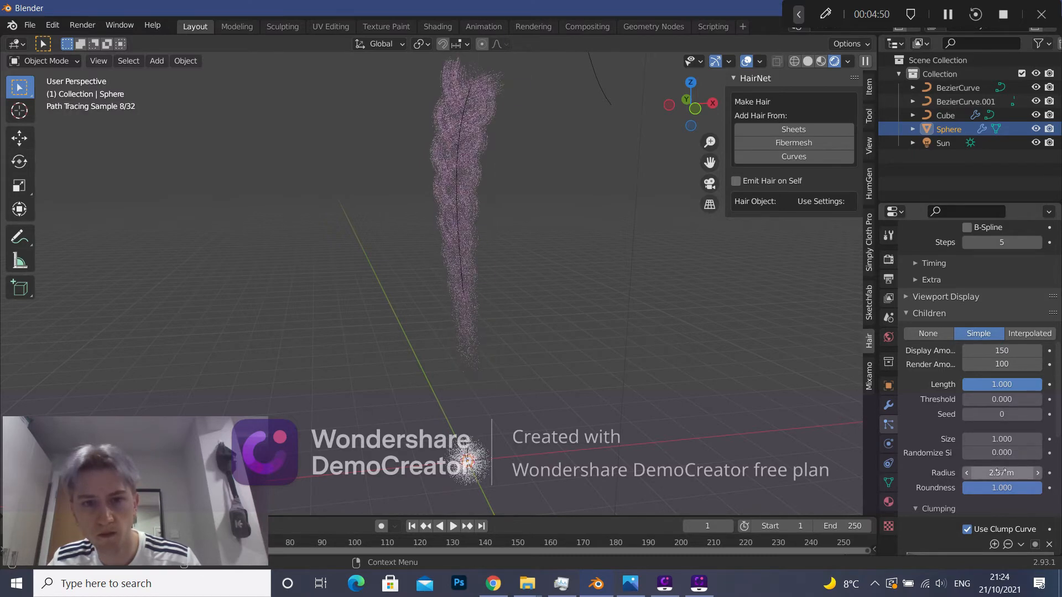
click(821, 60)
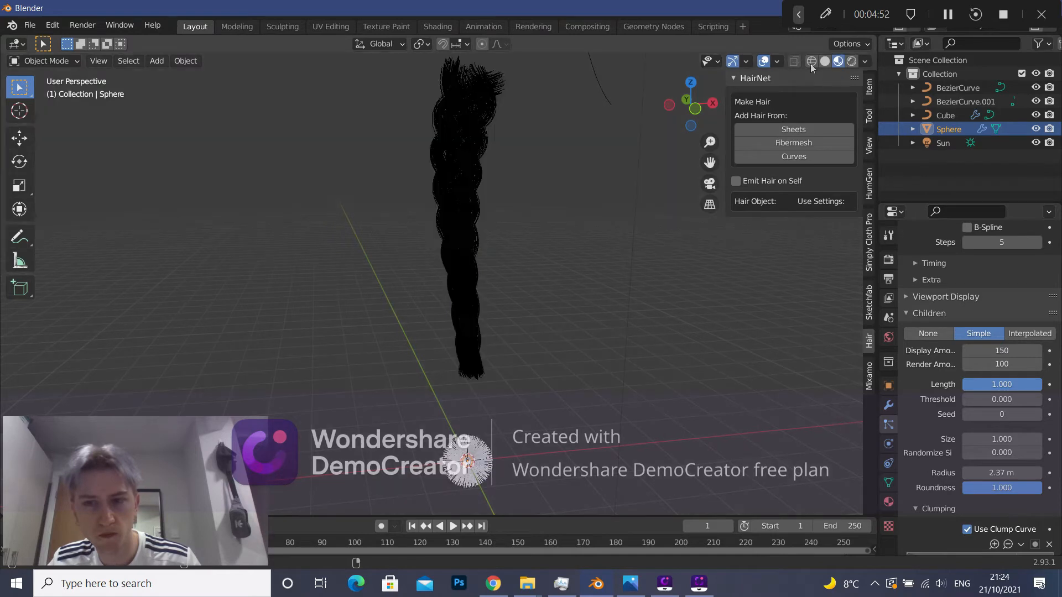
click(852, 61)
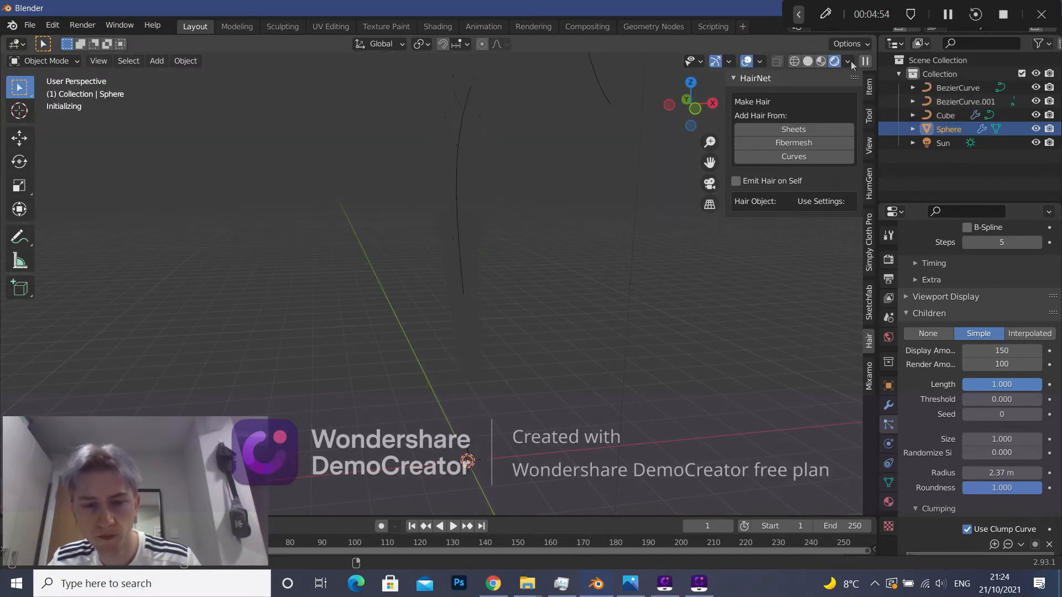
Duplicate the sun light and move the copy along the Y axis to the other side of the braid.
scroll(530, 245, down, 5)
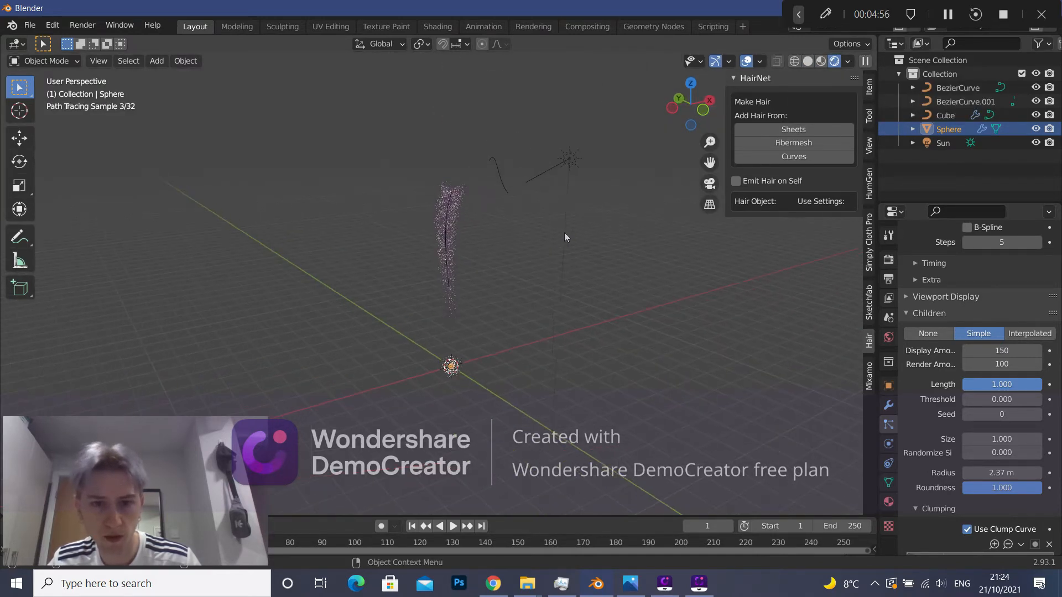
click(564, 232)
key(shift+d)
key(y)
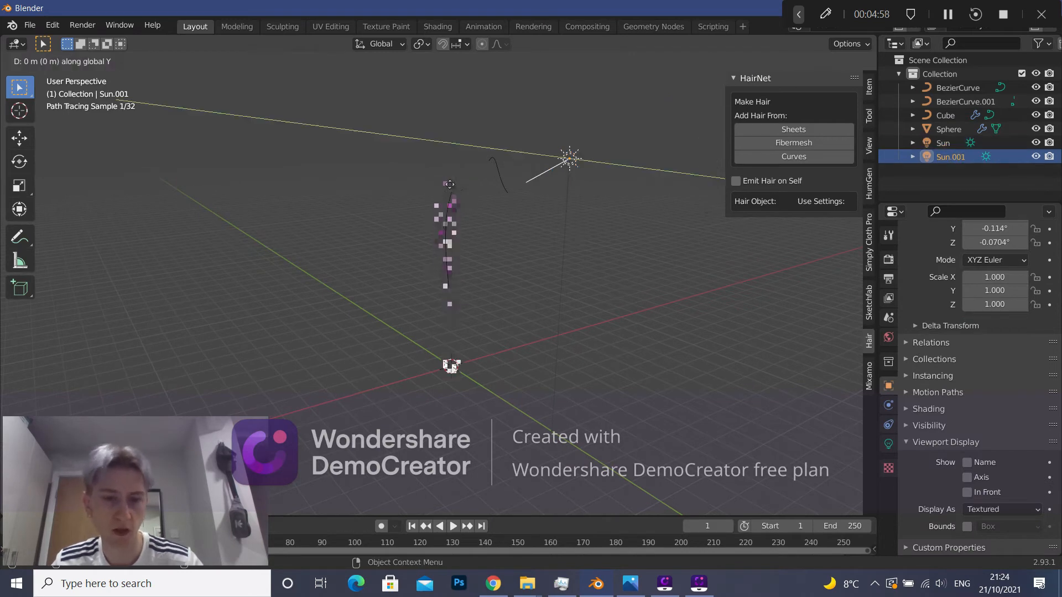
click(392, 215)
Aim the duplicated sun light toward the braid and inspect the brighter hair up close.
middle_drag(490, 210, 642, 217)
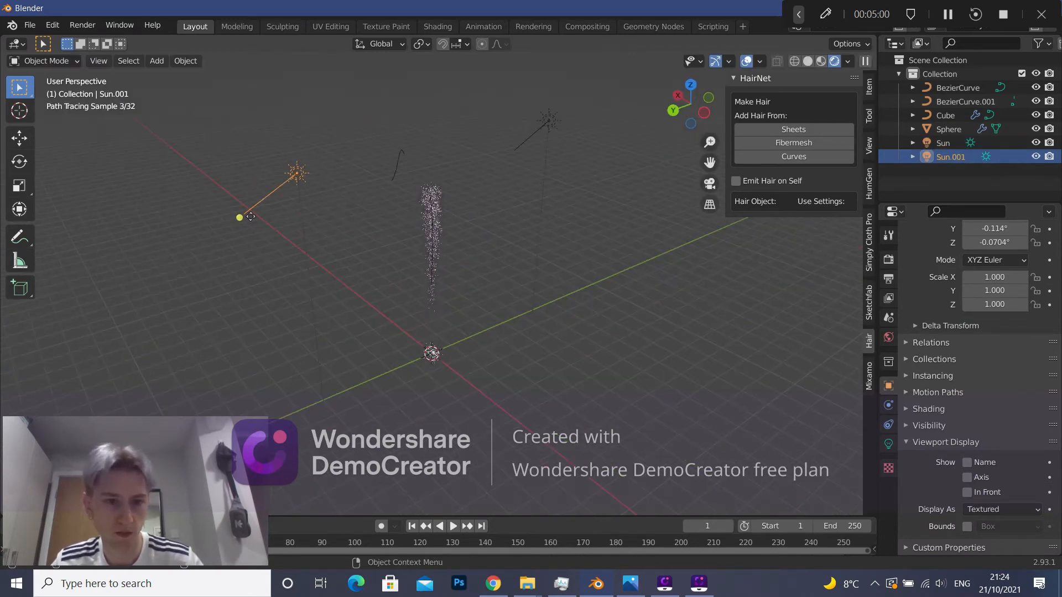
drag(238, 218, 459, 239)
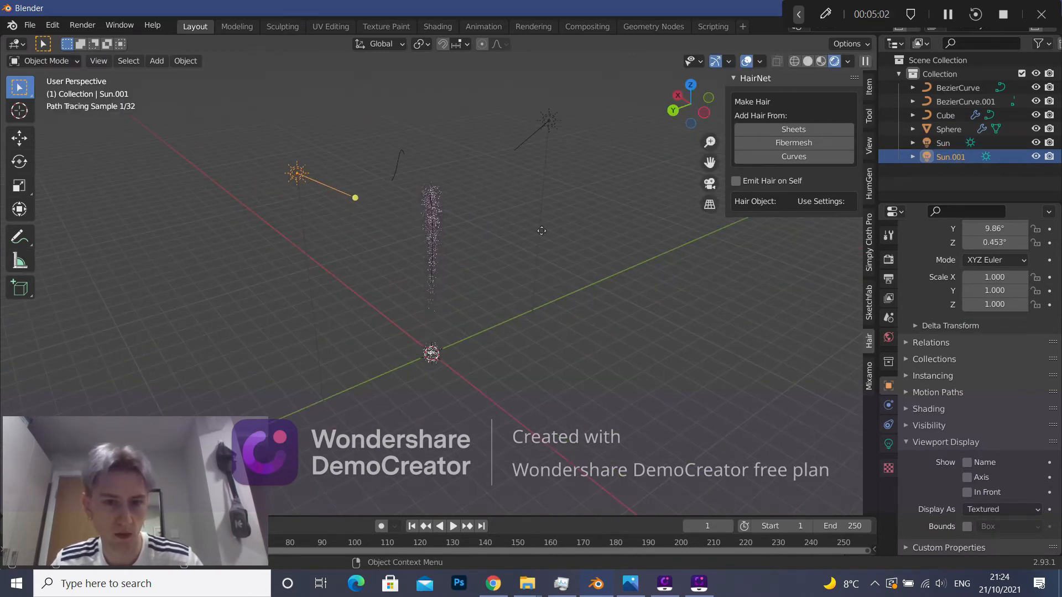
middle_drag(504, 232, 404, 217)
scroll(404, 216, up, 3)
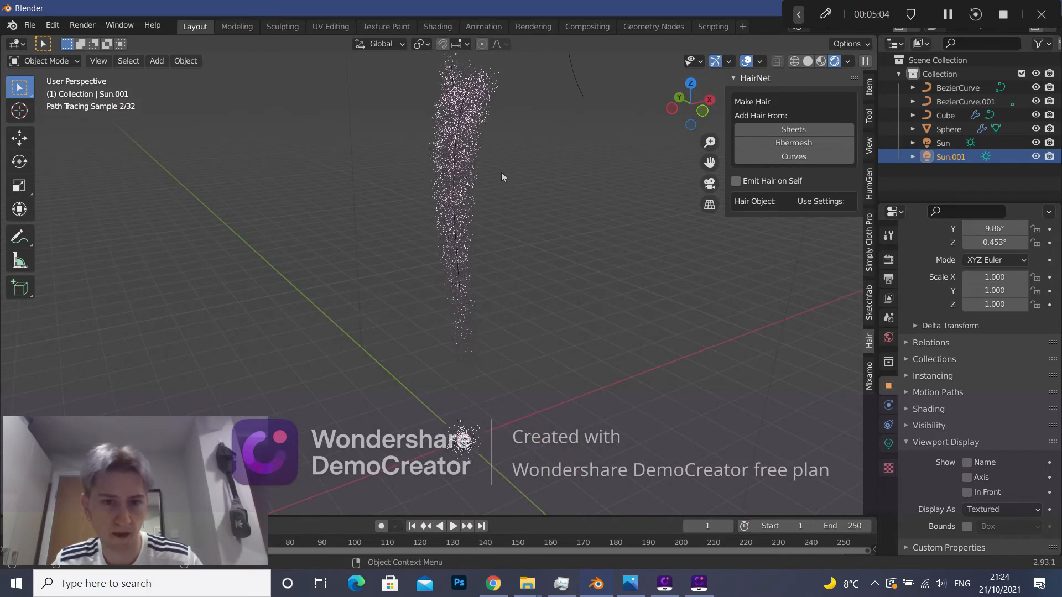
scroll(470, 238, up, 4)
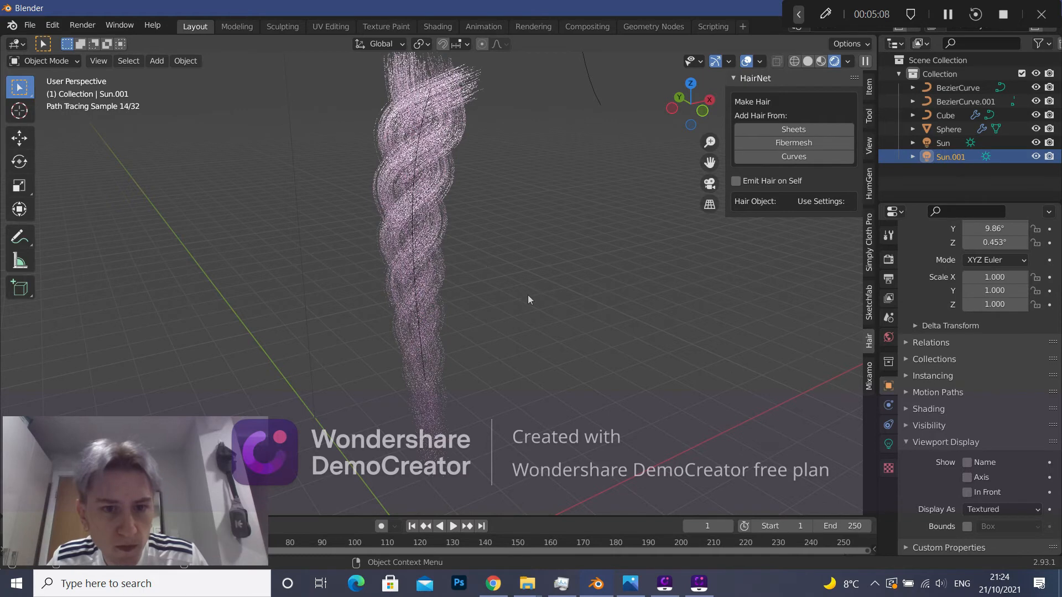
middle_drag(529, 290, 479, 275)
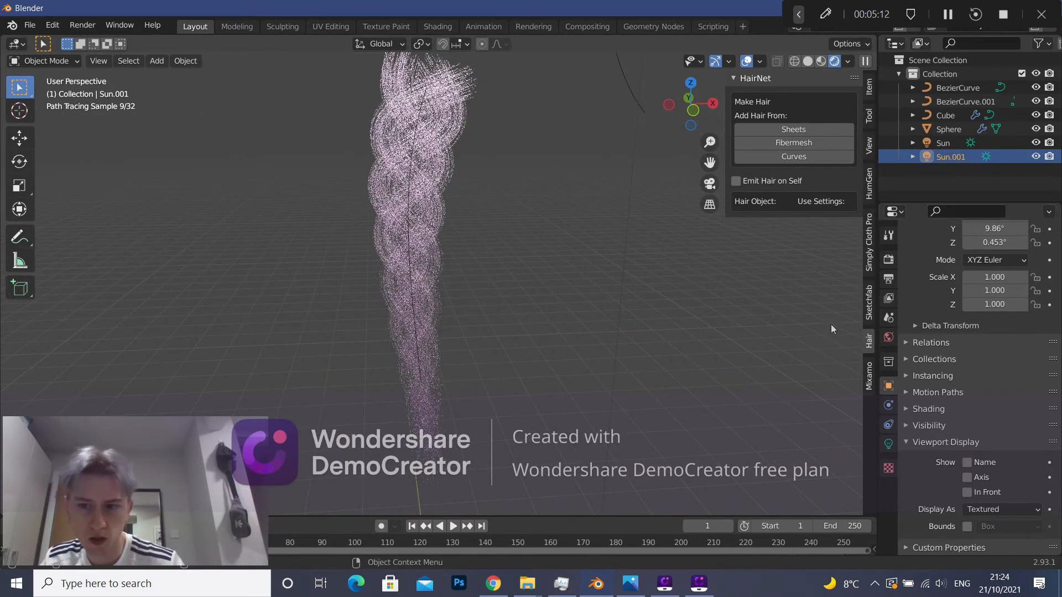
Select the sphere and bring up the clumping settings of its braid particle system's children.
scroll(432, 454, down, 4)
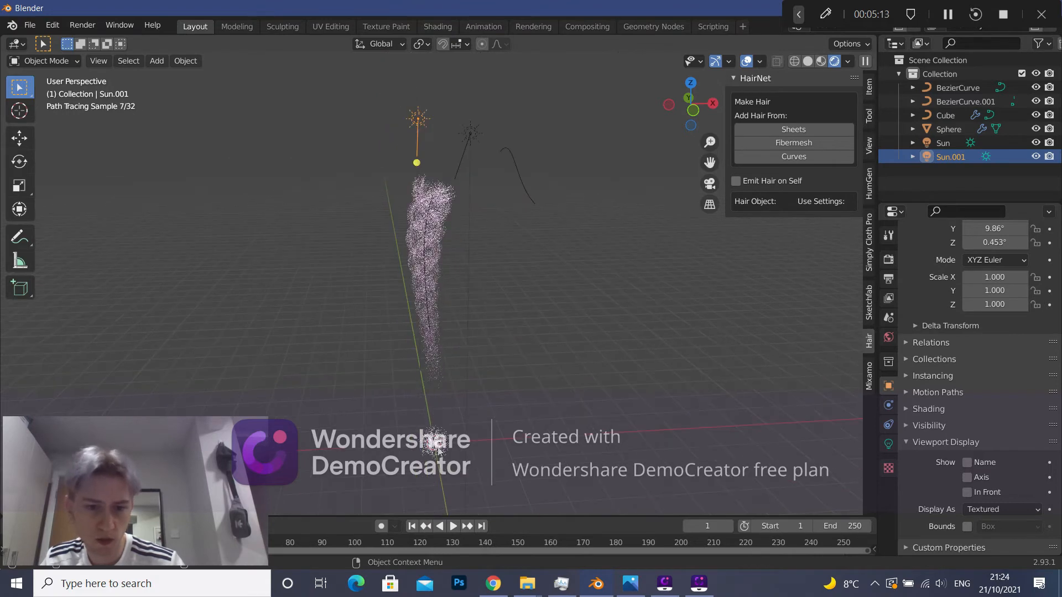
click(440, 450)
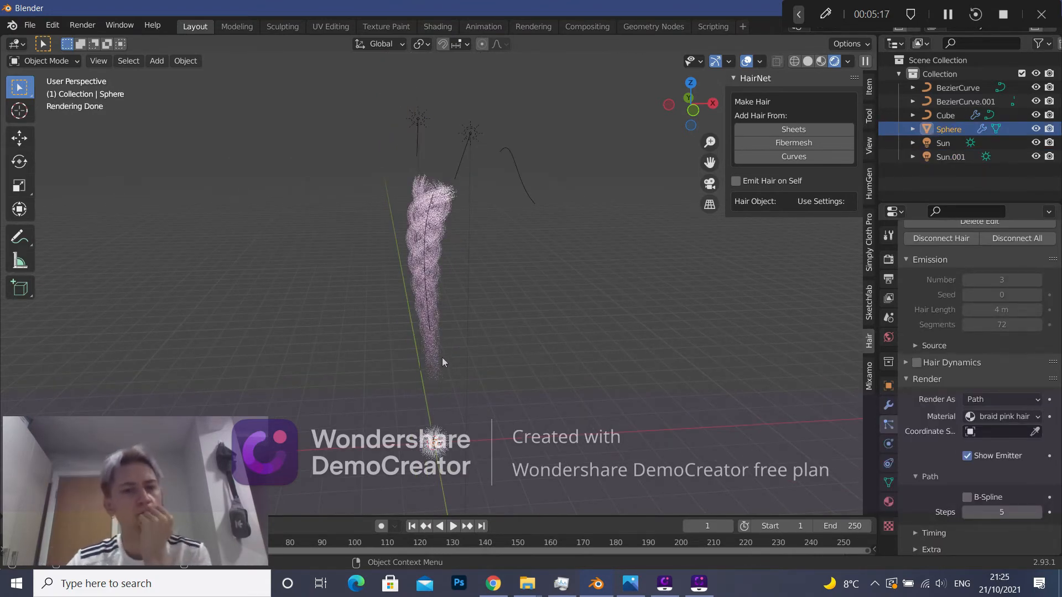
middle_drag(438, 316, 509, 315)
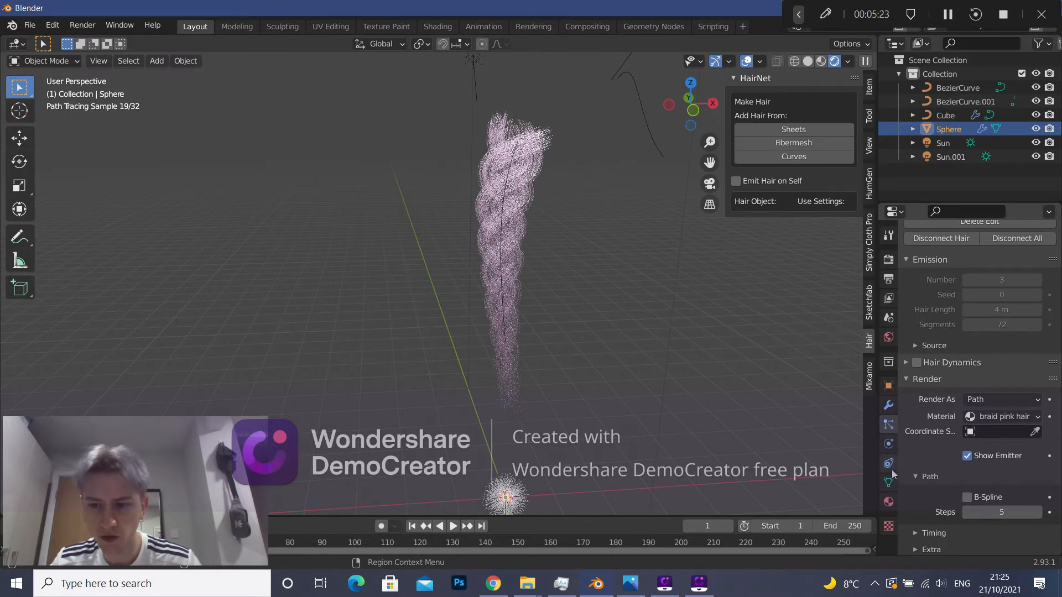
scroll(944, 441, down, 3)
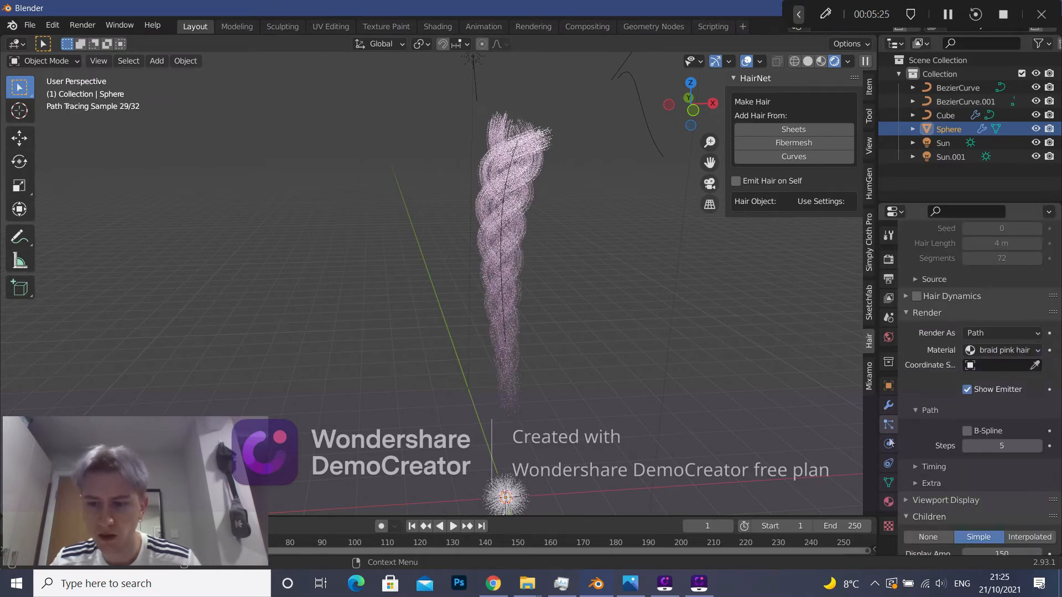
scroll(944, 441, down, 14)
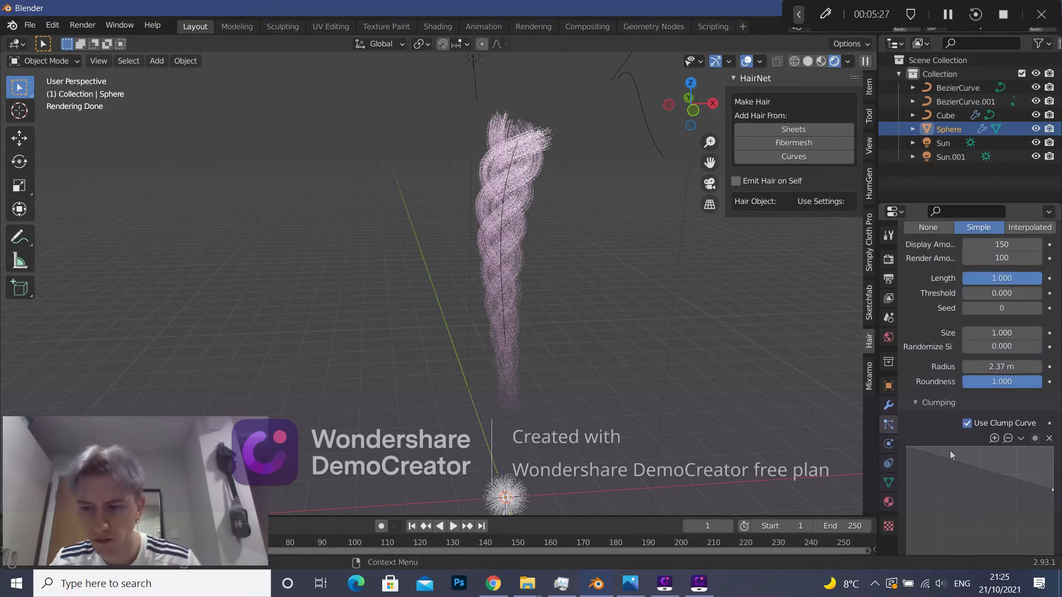
Try the braid without the clump curve and with Interpolated and no children, restoring the clump curve and Simple children.
click(967, 423)
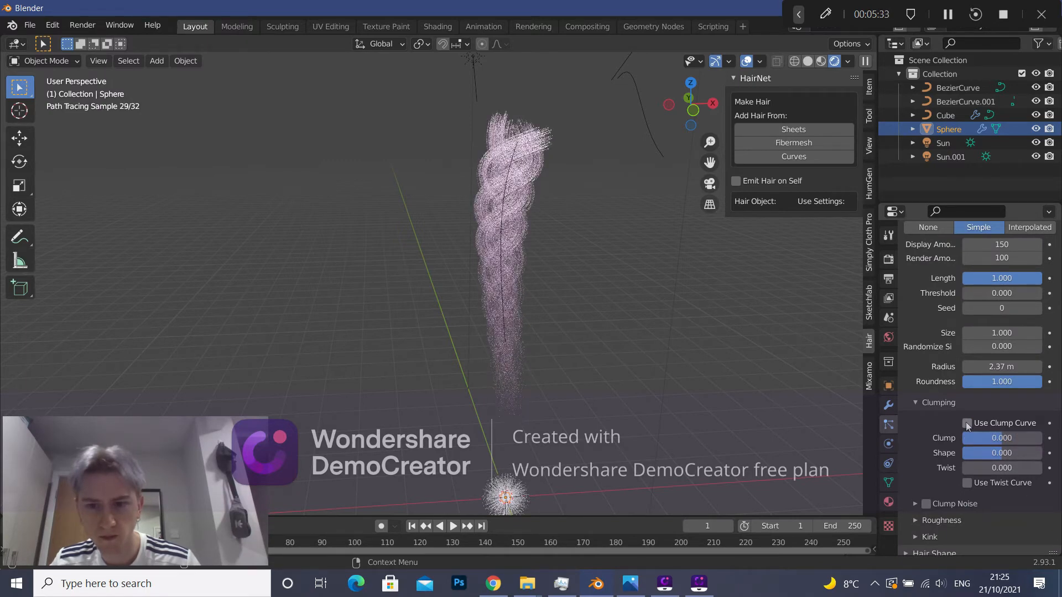
click(967, 423)
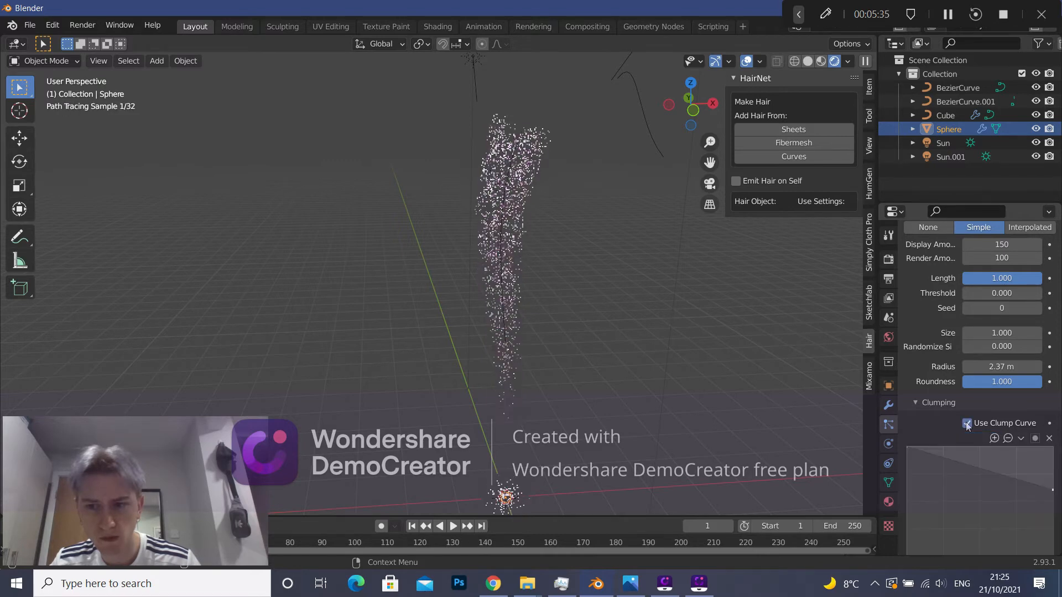
click(1030, 228)
click(971, 231)
click(928, 229)
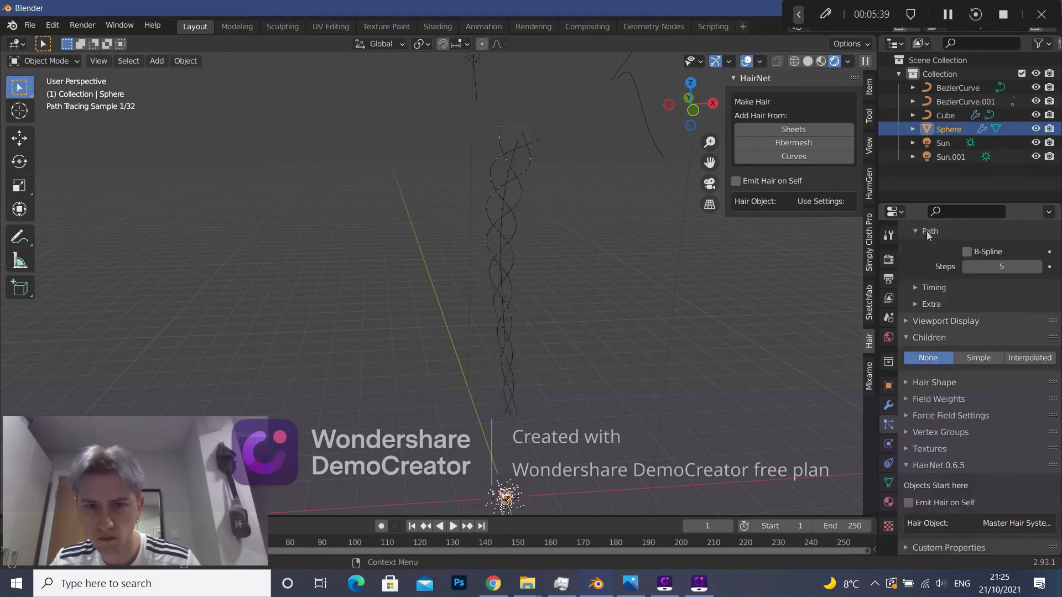
click(981, 362)
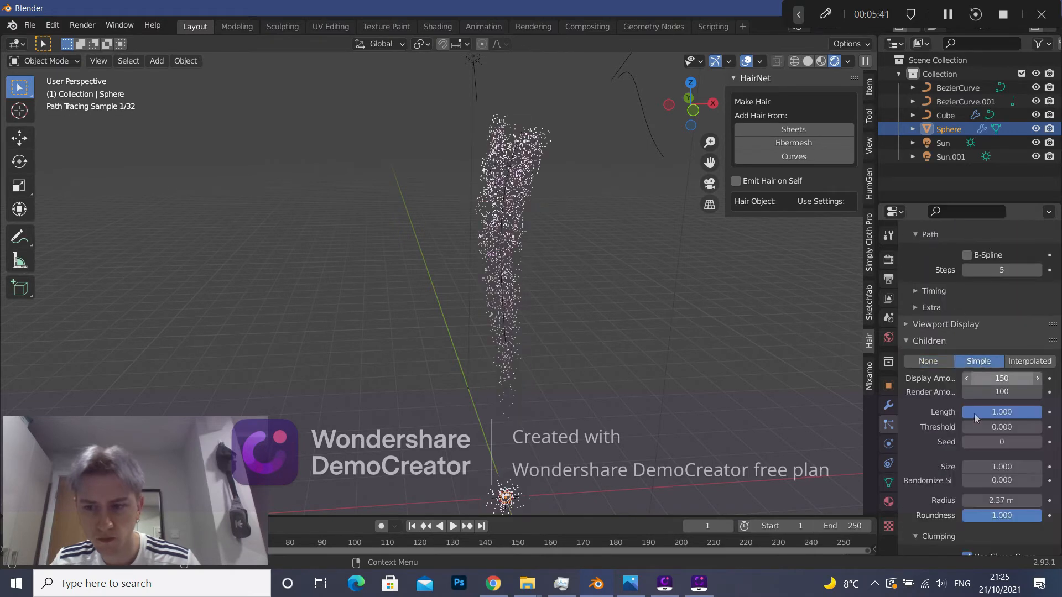
Enable Use Twist Curve in the clumping settings of the braid's simple children.
scroll(974, 413, down, 1)
scroll(974, 414, down, 1)
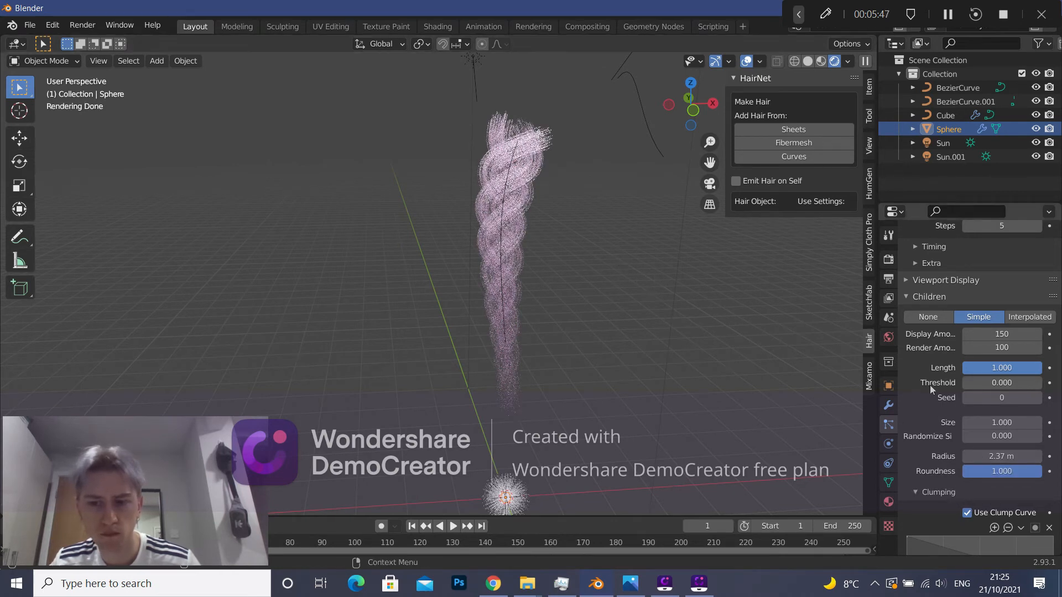
scroll(948, 465, down, 1)
scroll(947, 462, down, 9)
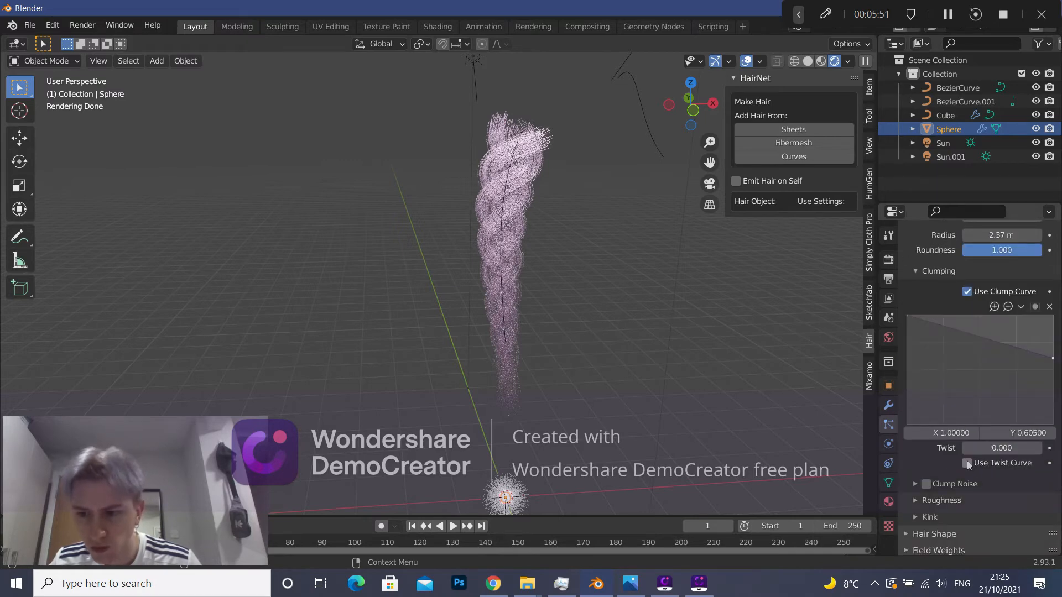
click(967, 463)
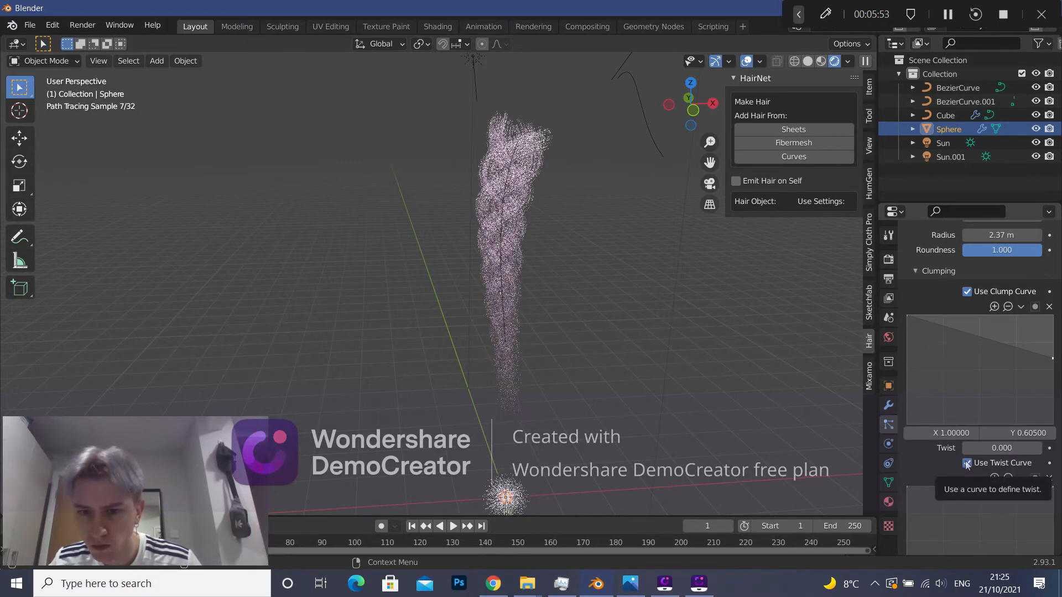
Disable Use Twist Curve and lower the end point of the children's clump curve to about Y 0.305.
click(967, 463)
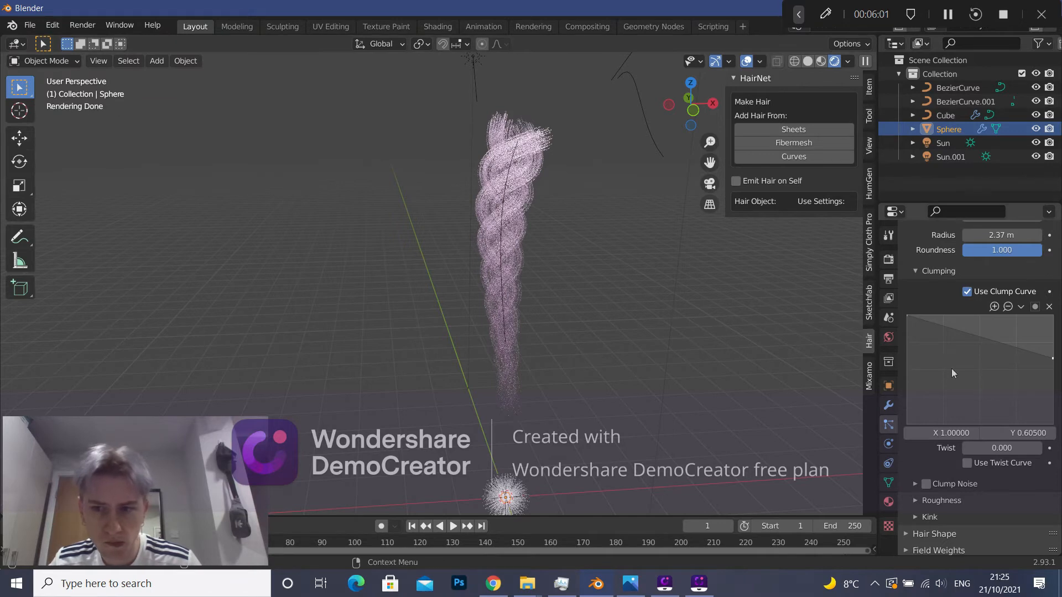
drag(1053, 363, 1057, 415)
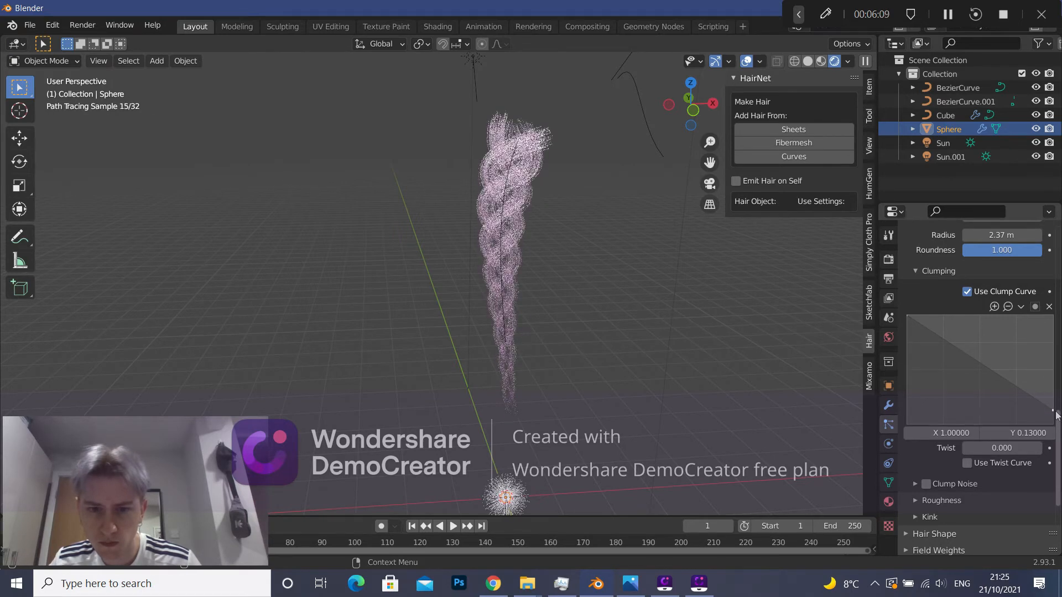
drag(1057, 415, 1057, 422)
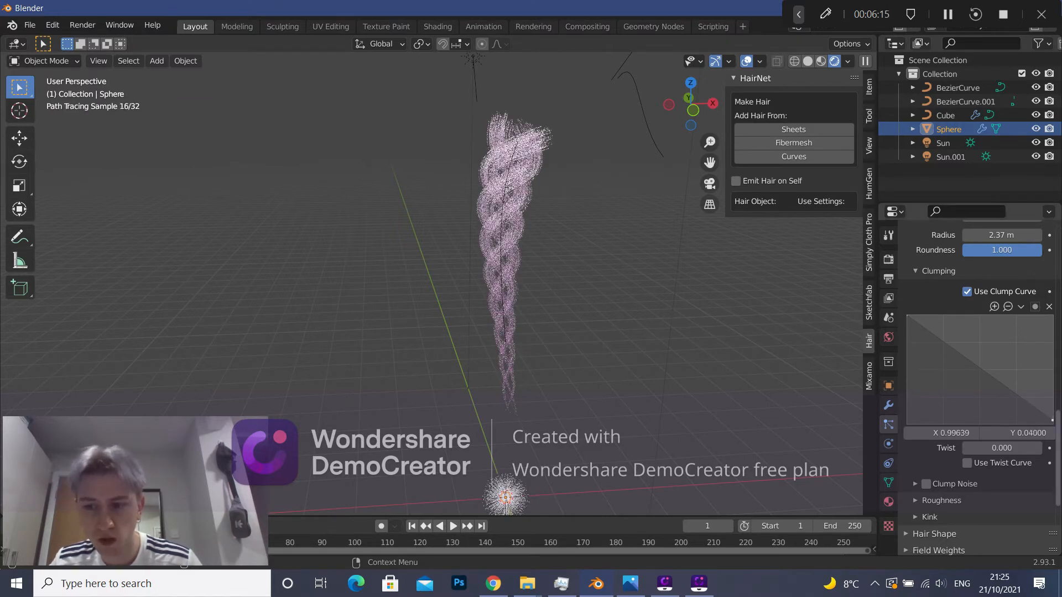
drag(1054, 421, 1057, 403)
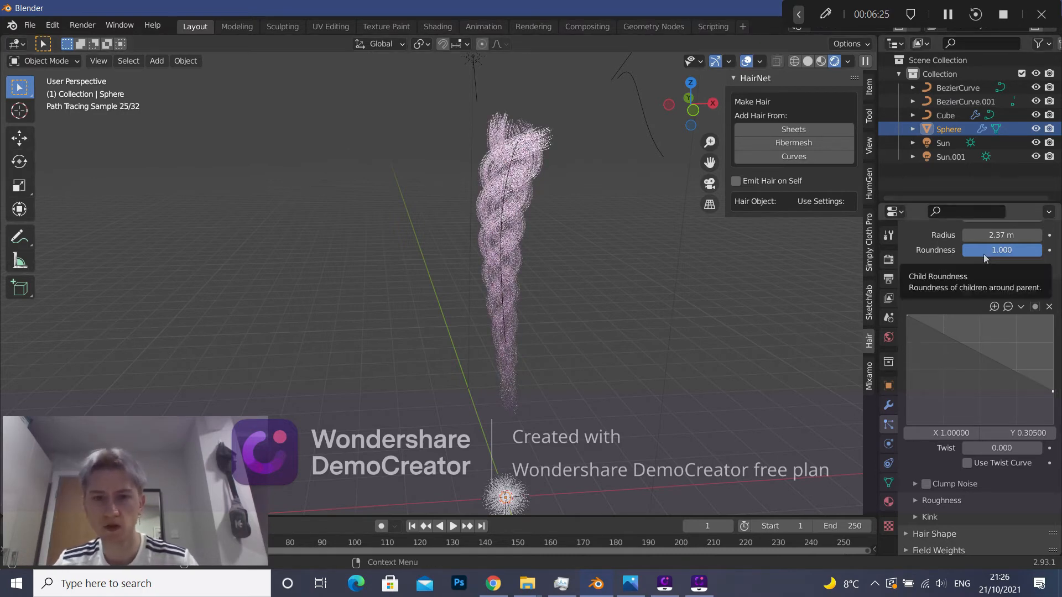
Reduce the radius of the braid's children to 2.11 m and set their display amount to 200.
scroll(979, 293, up, 4)
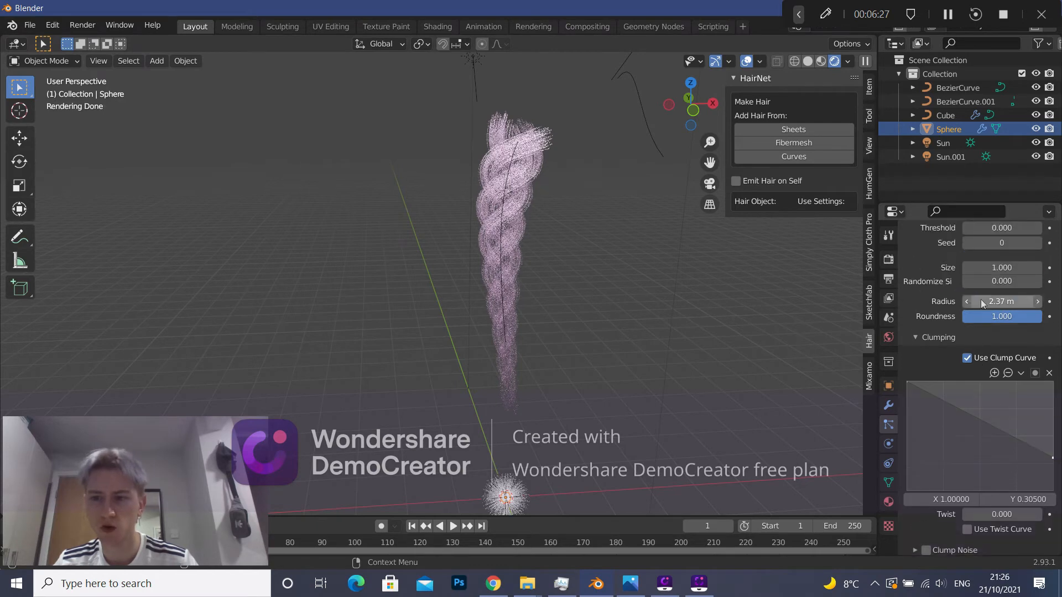
middle_drag(645, 309, 624, 301)
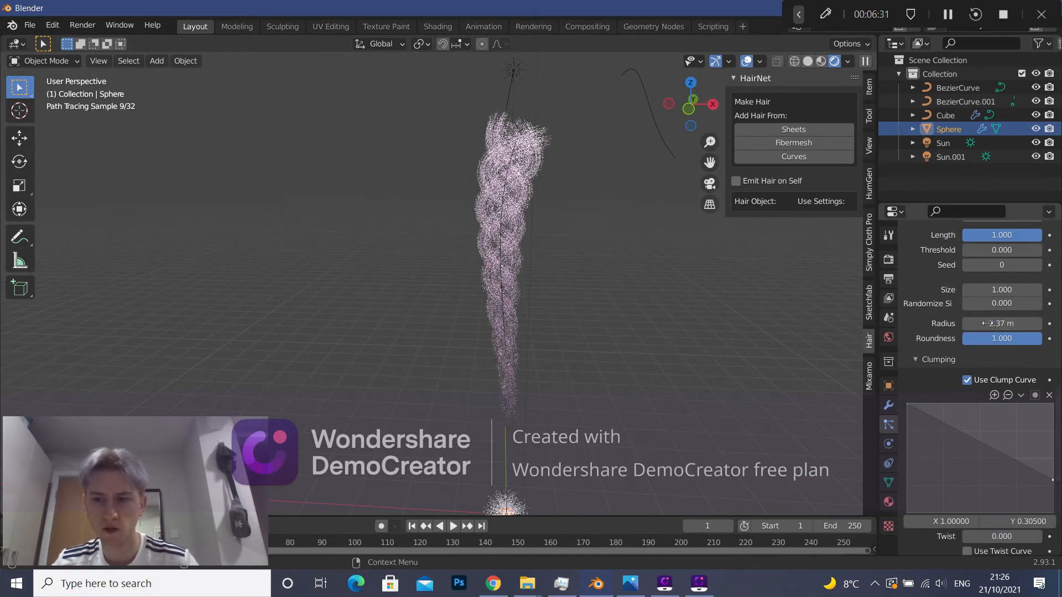
drag(1003, 324, 996, 324)
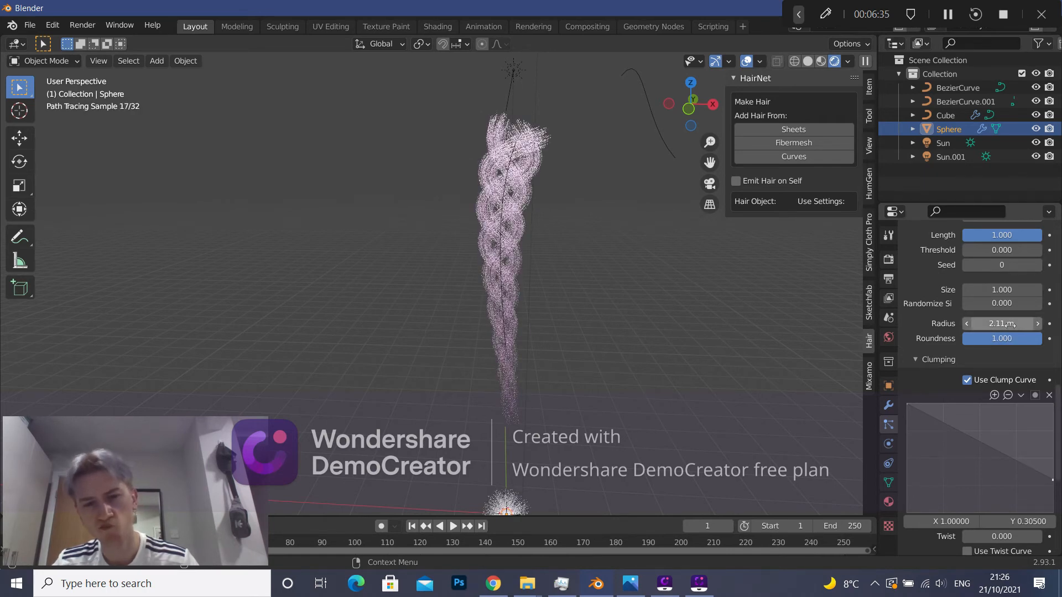
scroll(1013, 290, up, 4)
click(1012, 290)
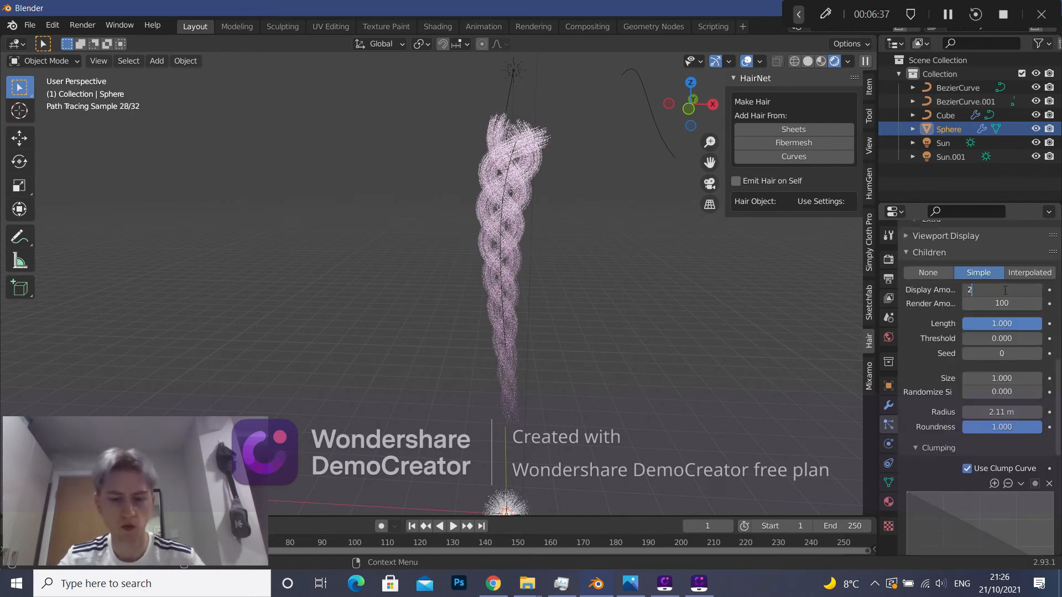
text(200)
key(Return)
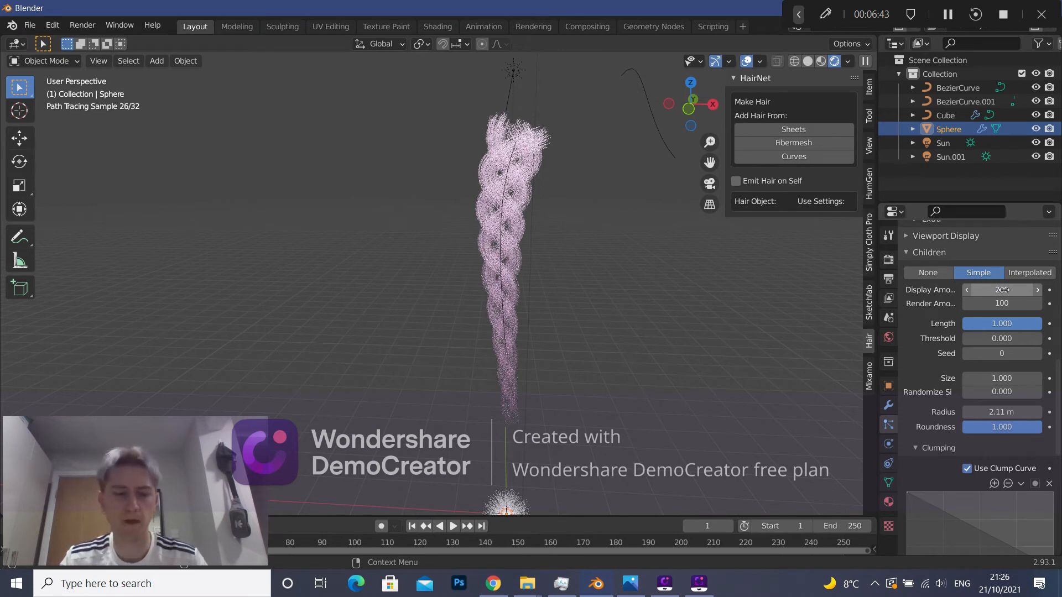
shift+middle_drag(616, 296, 596, 269)
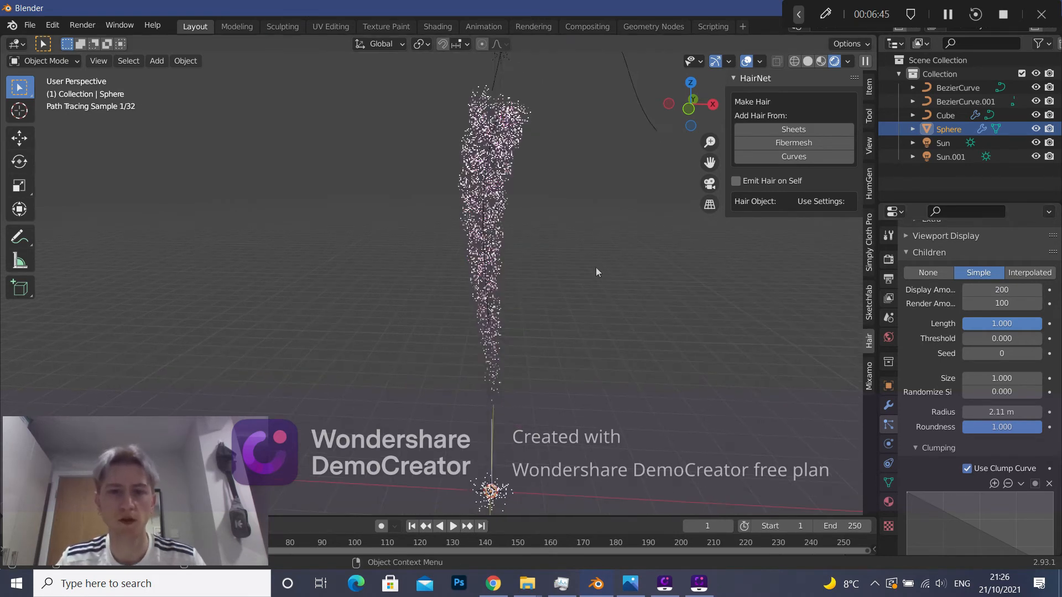
middle_drag(561, 310, 572, 362)
scroll(536, 309, up, 3)
scroll(571, 354, down, 2)
shift+middle_drag(572, 326, 603, 274)
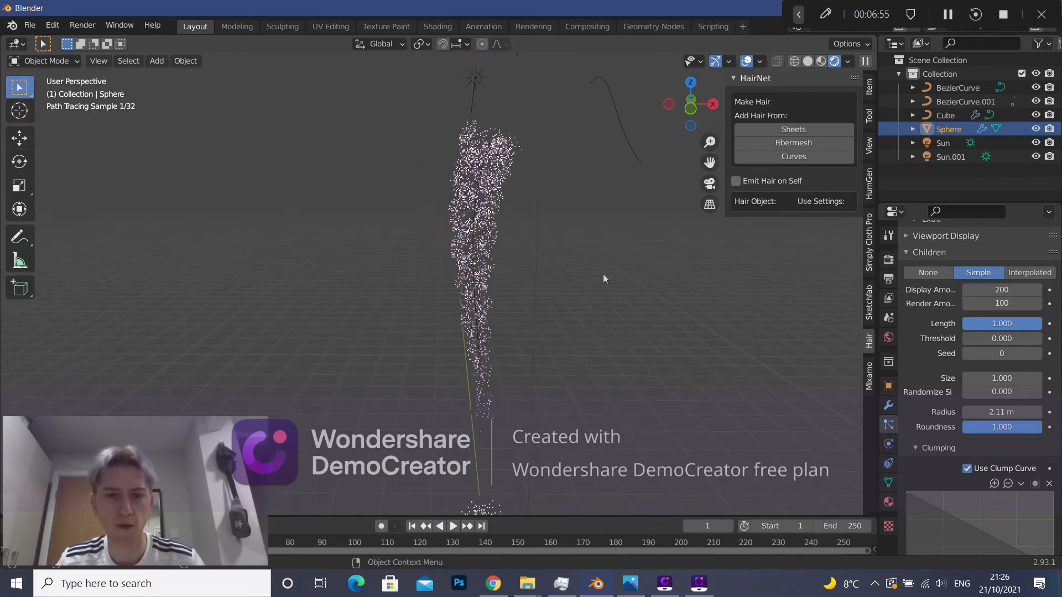
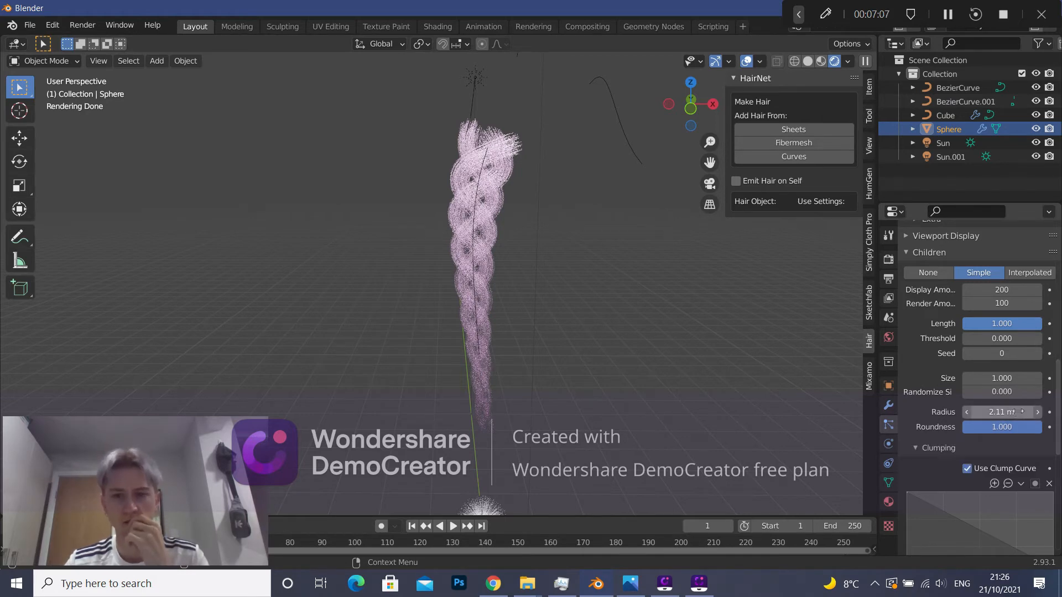
Turn off Use Clump Curve and reduce the children's radius to 1.94 m, comparing the braid in solid and rendered shading.
scroll(989, 462, down, 4)
click(966, 380)
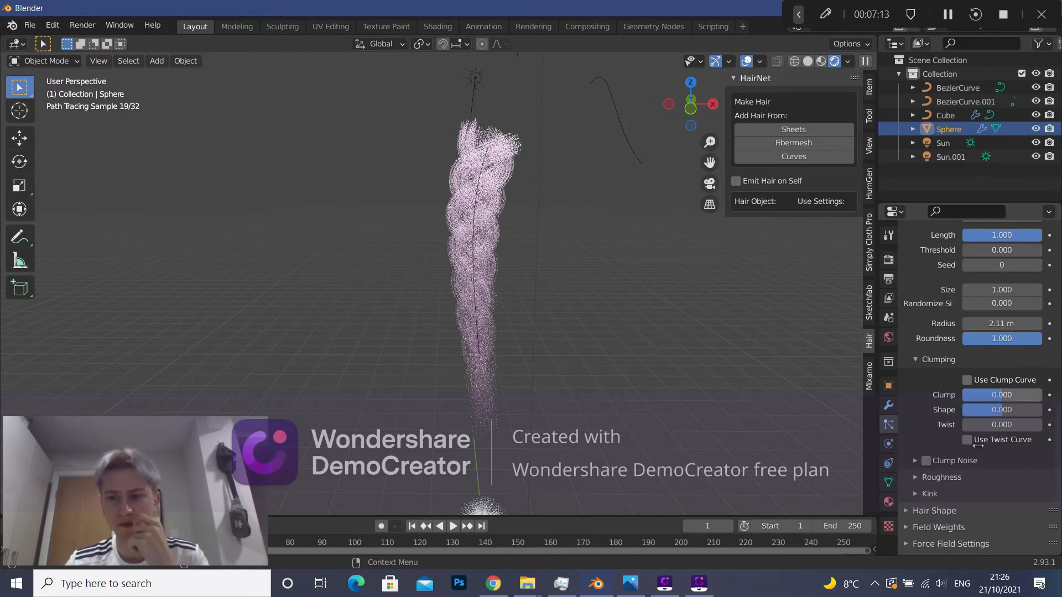
drag(1003, 324, 987, 323)
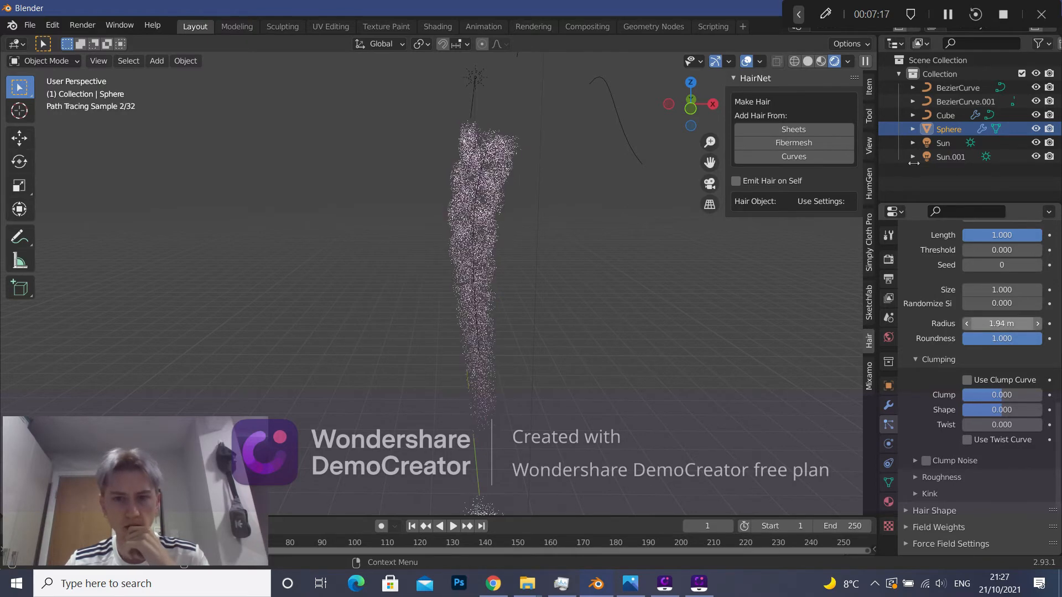
click(808, 61)
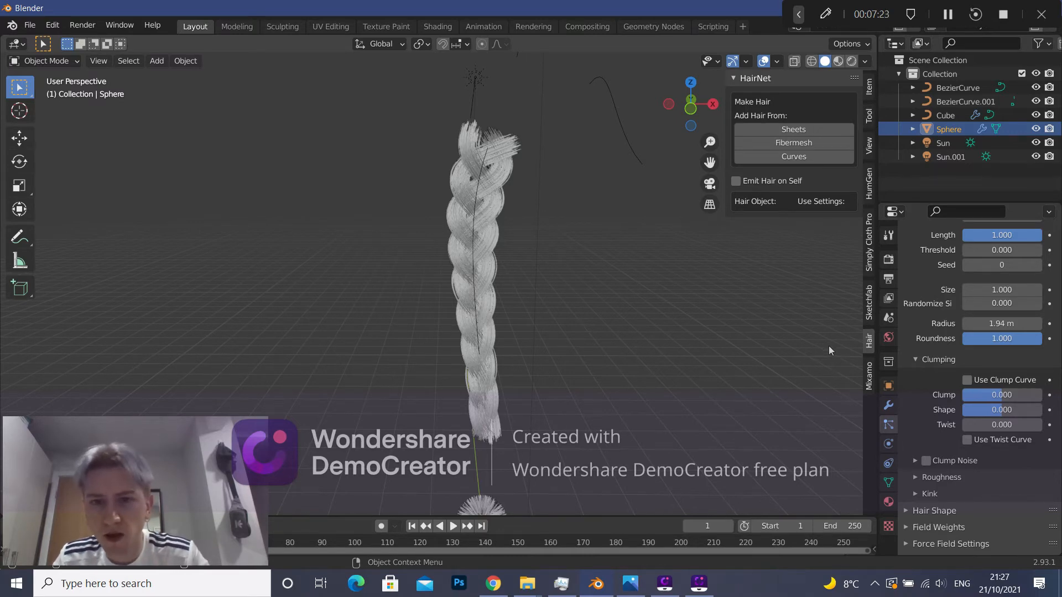
click(851, 61)
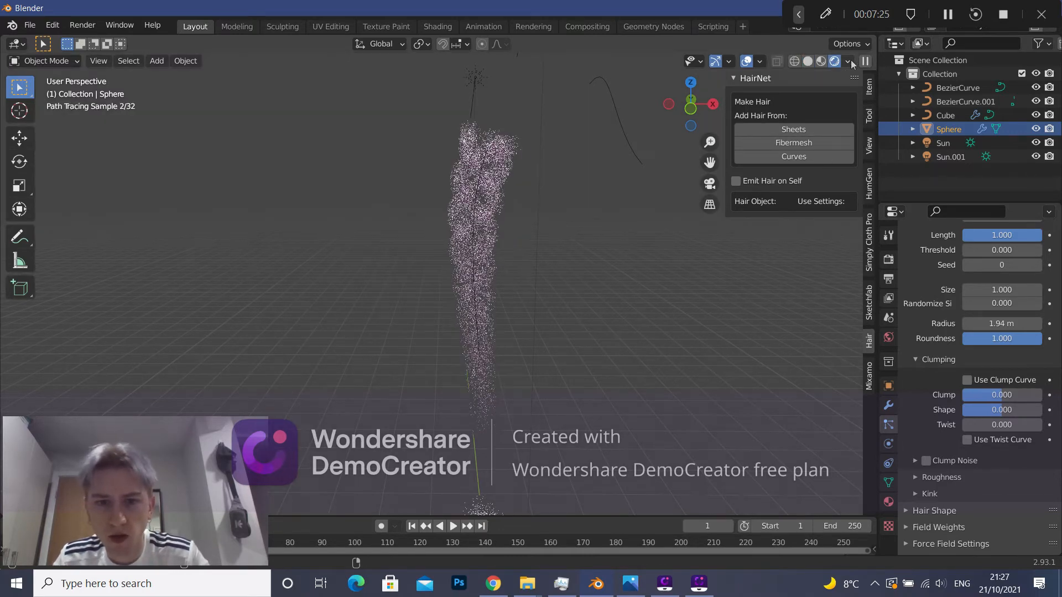
Change the surface shader of the sphere's pink braid hair material to Hair BSDF and inspect the braid.
click(889, 482)
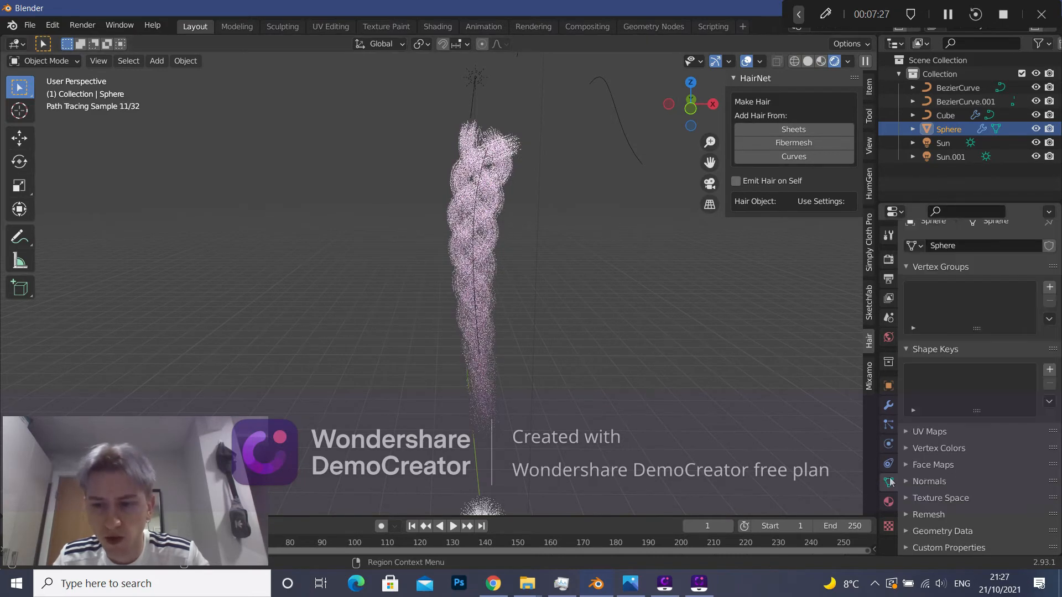
click(889, 425)
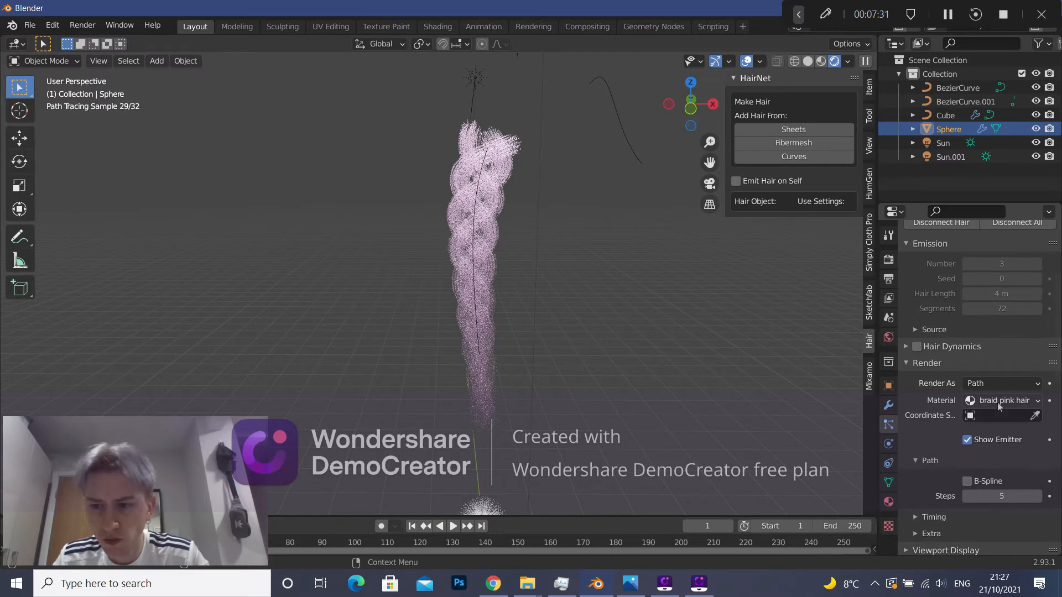
scroll(504, 492, down, 1)
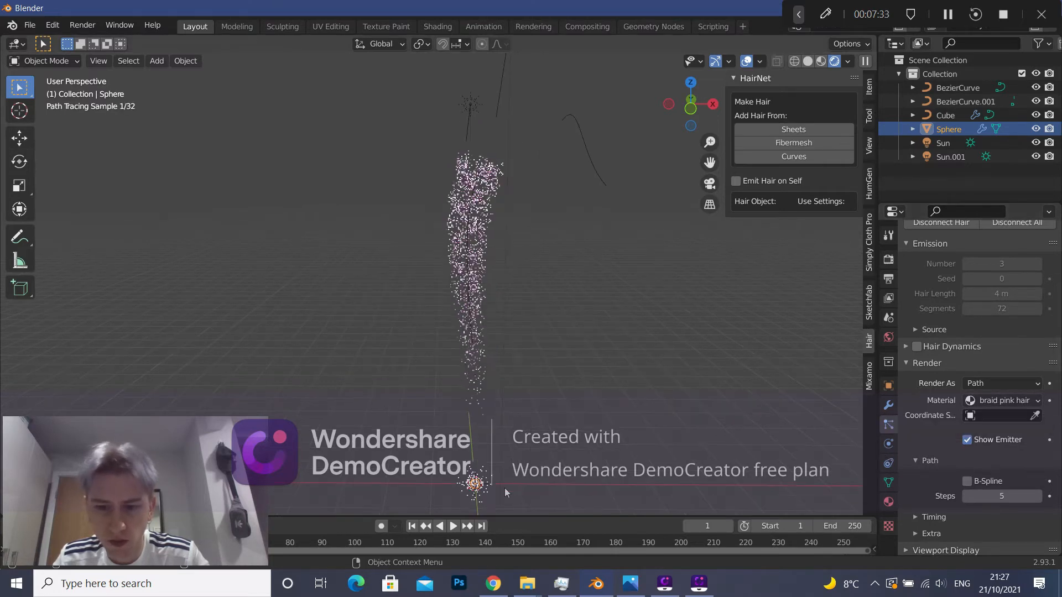
click(889, 502)
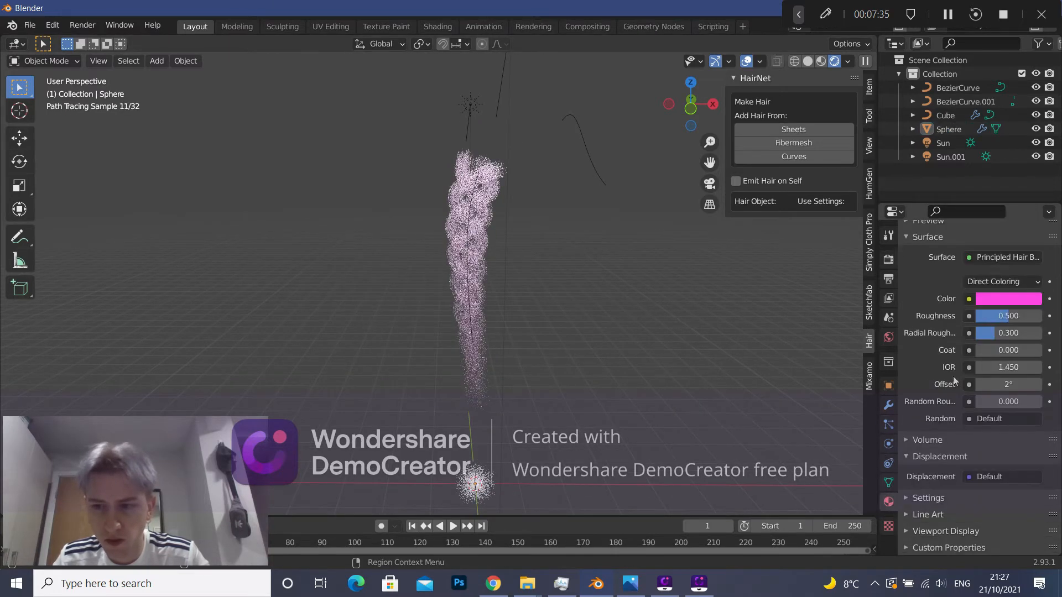
click(1003, 257)
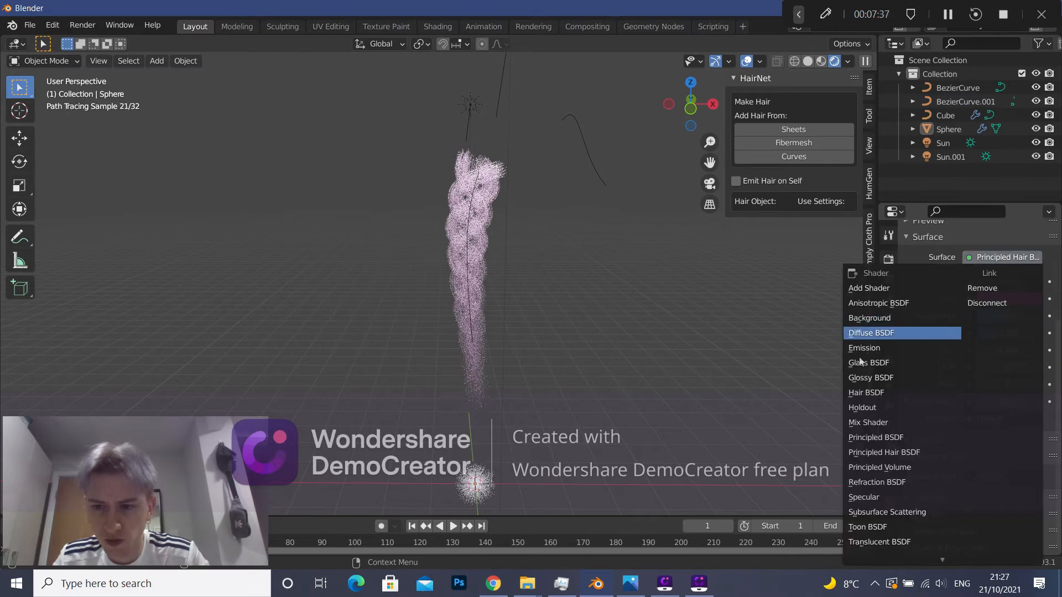
click(866, 393)
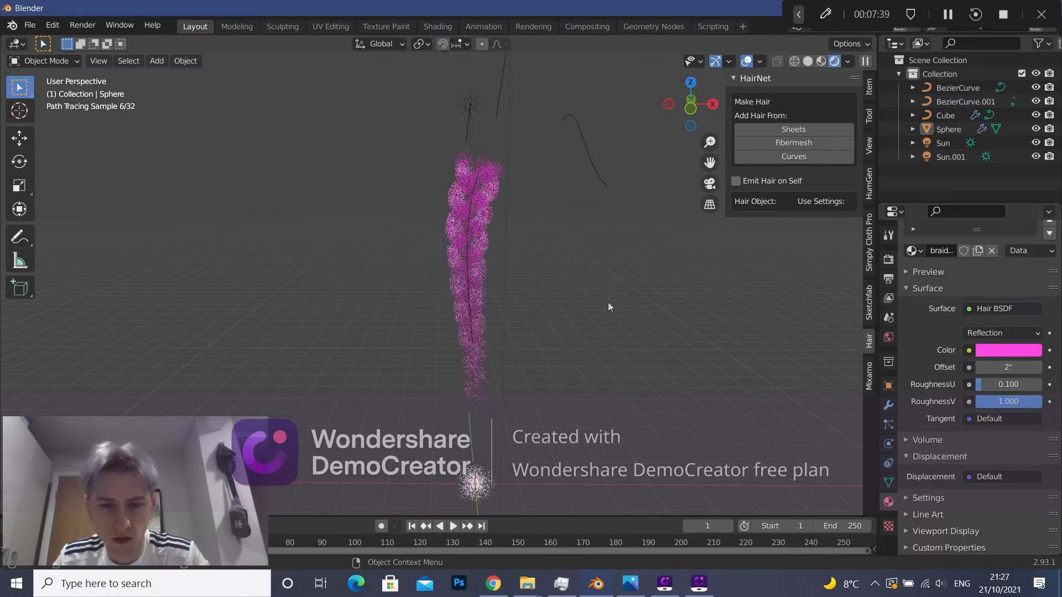
scroll(534, 263, up, 3)
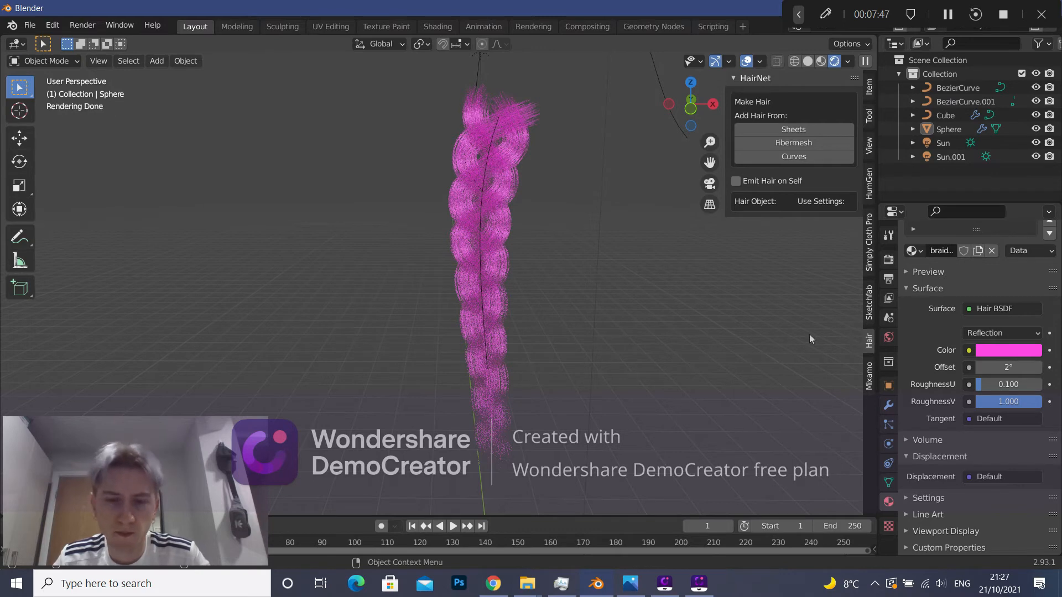
middle_drag(677, 317, 639, 311)
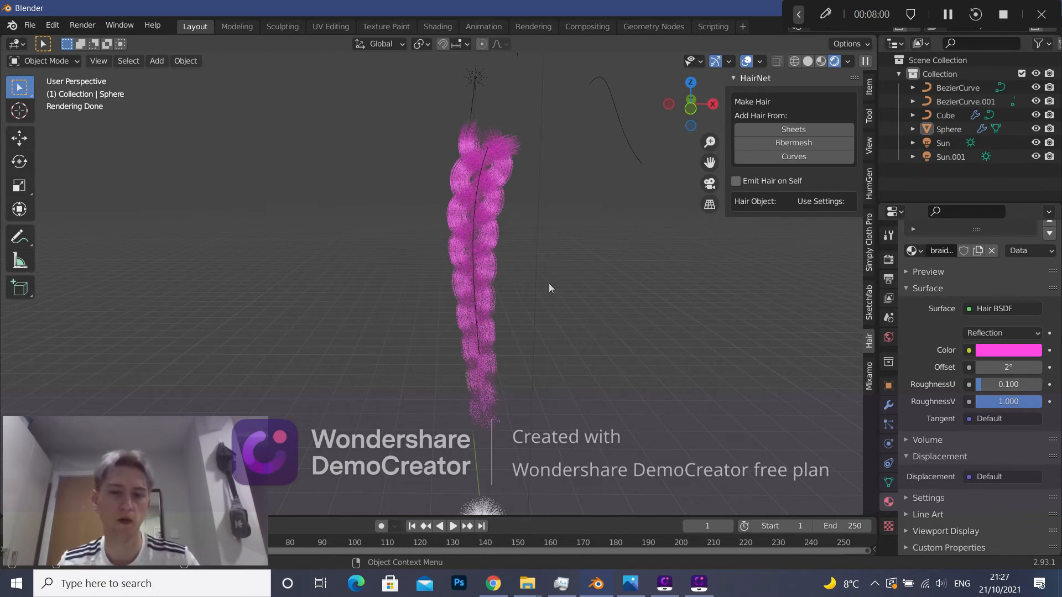
mouse_move(593, 283)
middle_down()
mouse_move(449, 294)
mouse_move(374, 287)
mouse_move(556, 278)
mouse_move(536, 239)
mouse_move(516, 262)
mouse_move(531, 262)
mouse_move(536, 336)
middle_up()
scroll(529, 322, down, 1)
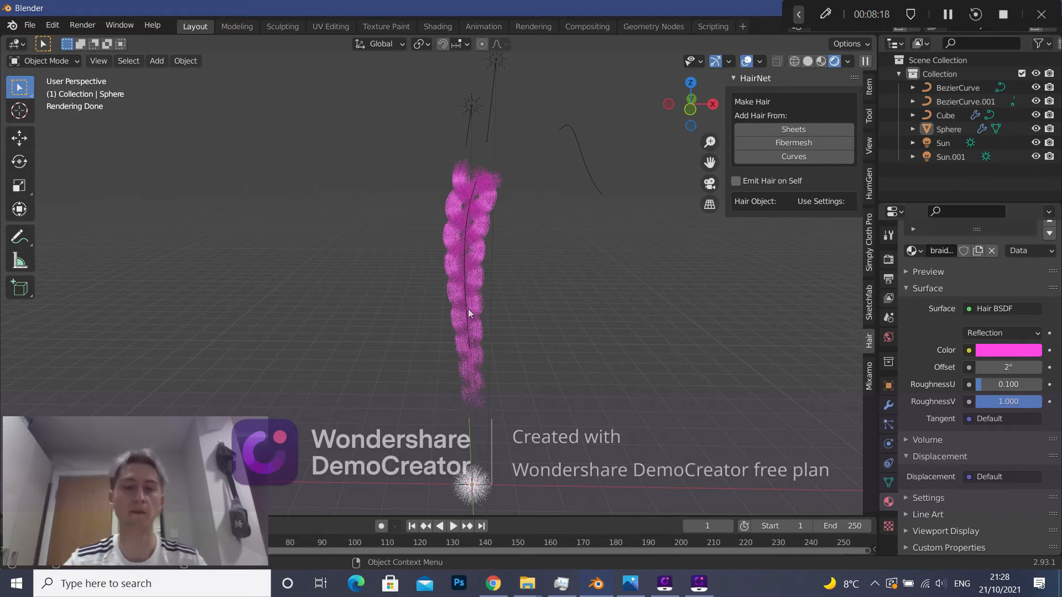
Add a UV sphere and move it along the X axis, away from the braid's emitter sphere.
mouse_move(544, 367)
shift+middle_down()
mouse_move(560, 290)
mouse_move(548, 270)
shift+middle_up()
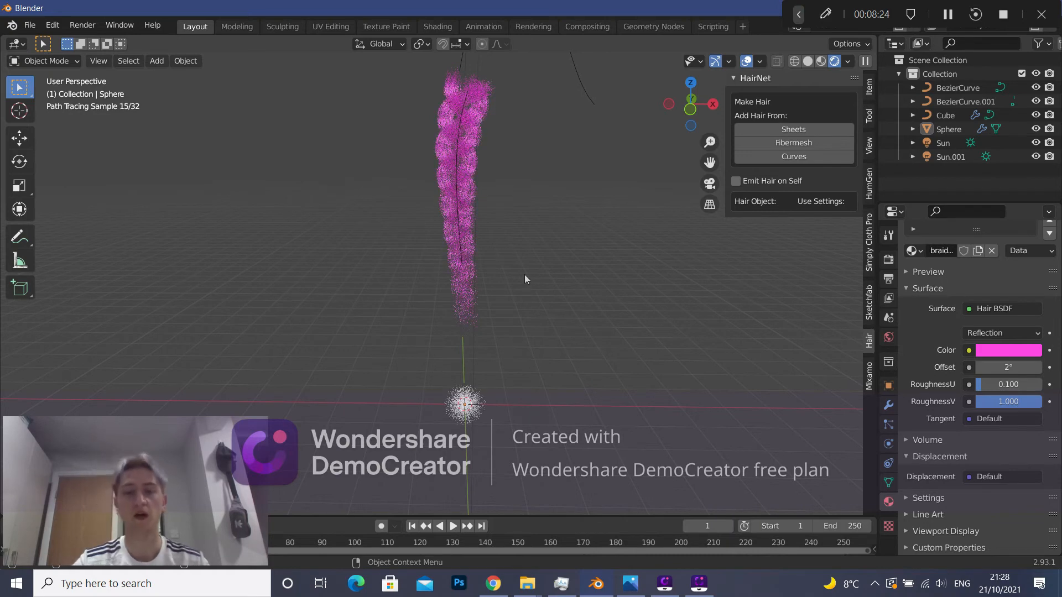
key(shift+a)
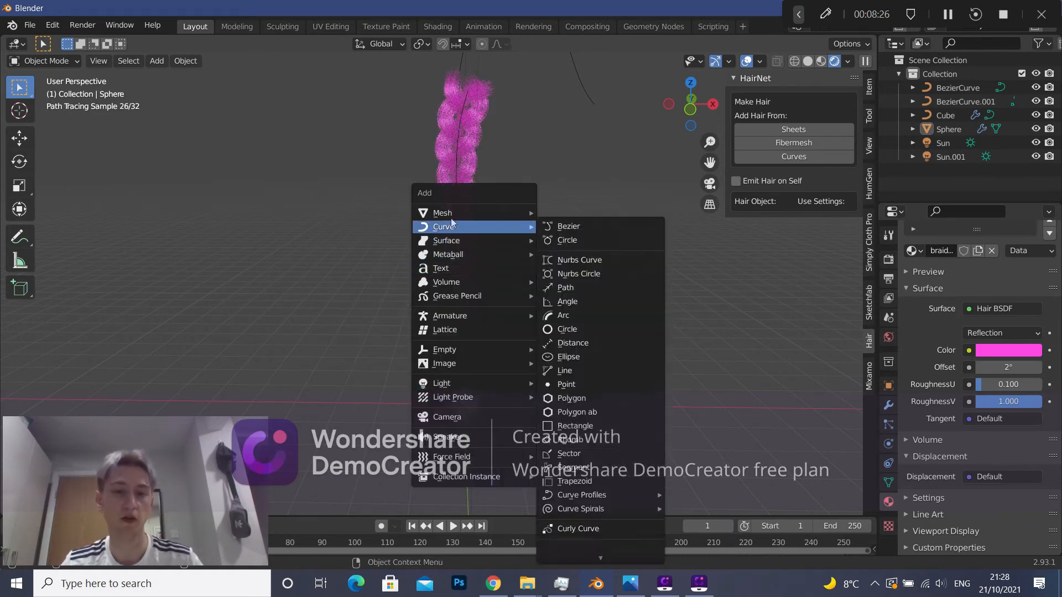
mouse_move(520, 218)
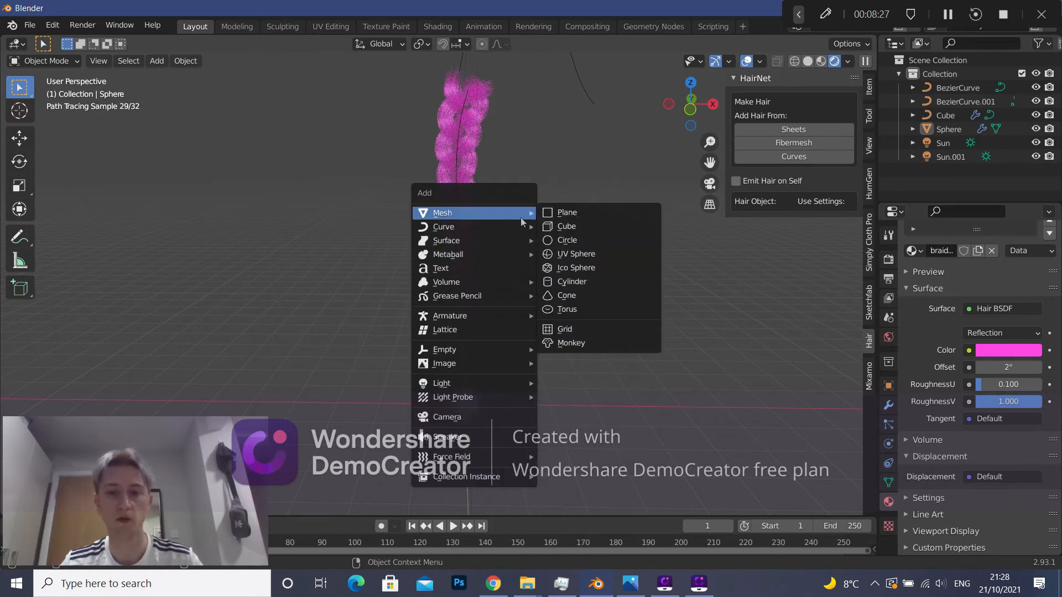
click(580, 253)
key(g)
key(x)
click(624, 325)
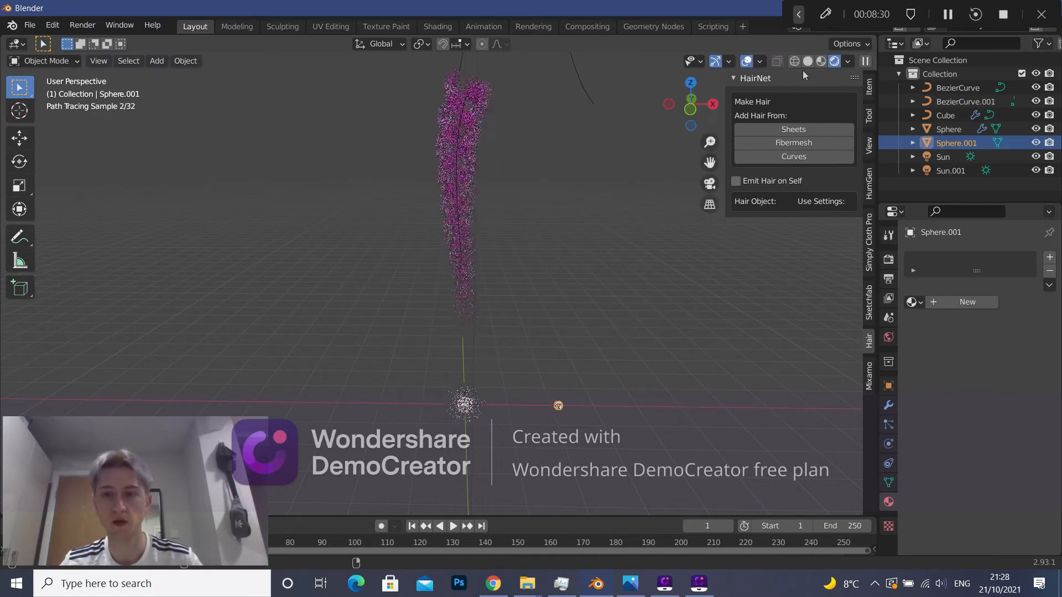
Switch to solid shading, then enlarge the new UV sphere and raise it along the Z axis.
click(825, 61)
shift+middle_drag(564, 343, 473, 277)
key(s)
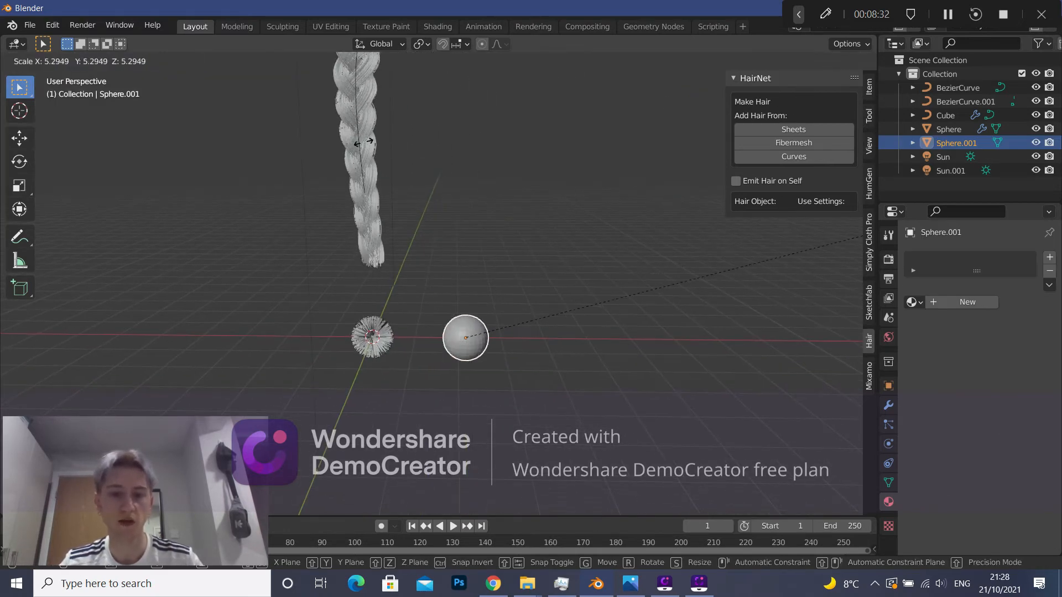
click(553, 233)
key(g)
key(z)
click(579, 182)
Enter Edit Mode on the new sphere, enable proportional editing and select the single vertex at its top pole.
click(44, 61)
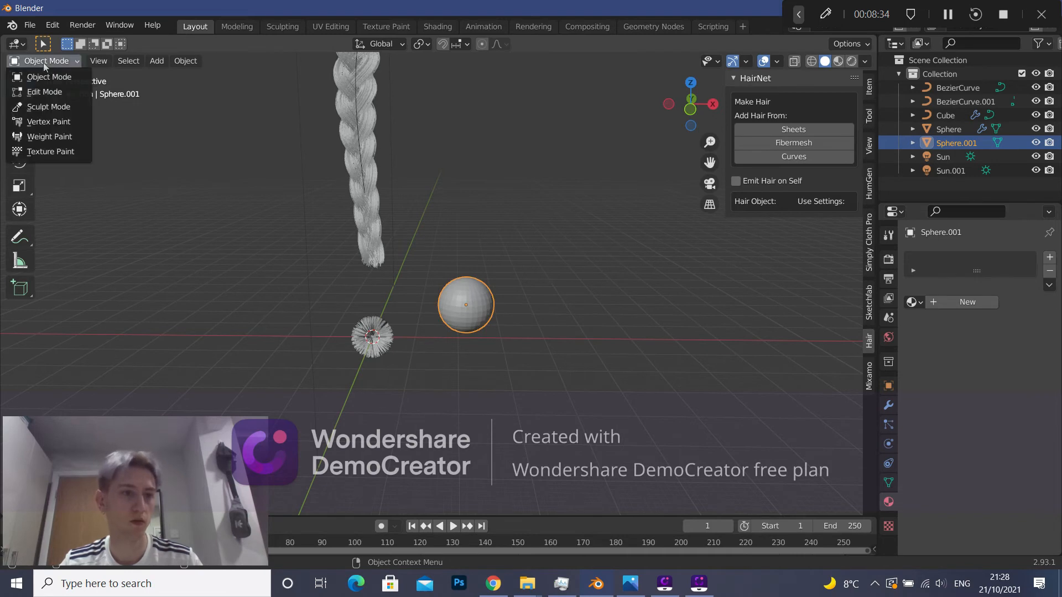
click(34, 90)
scroll(497, 300, up, 2)
scroll(498, 300, up, 2)
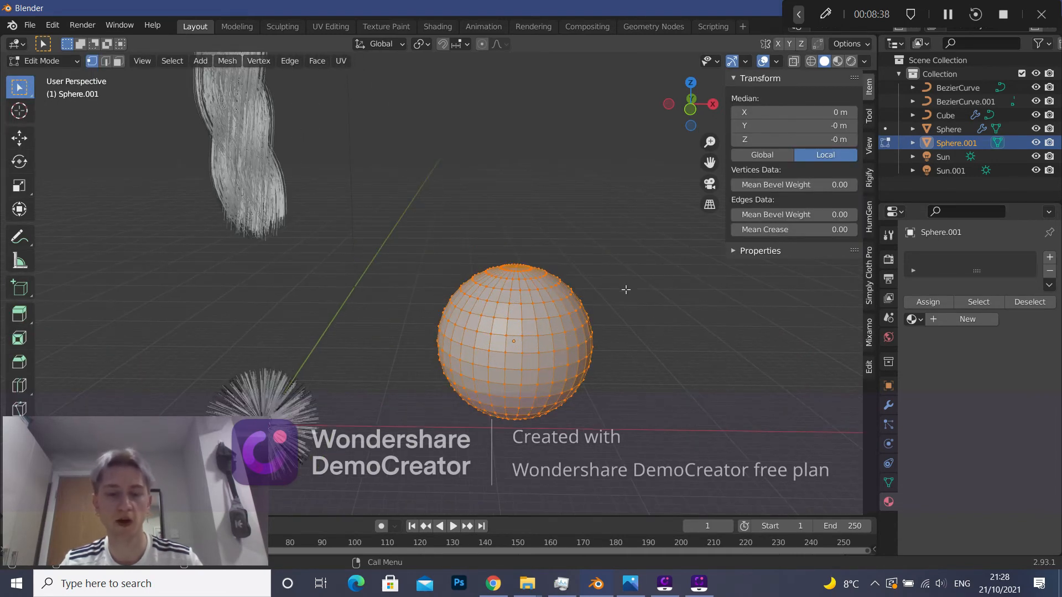
shift+middle_drag(625, 289, 576, 274)
click(502, 202)
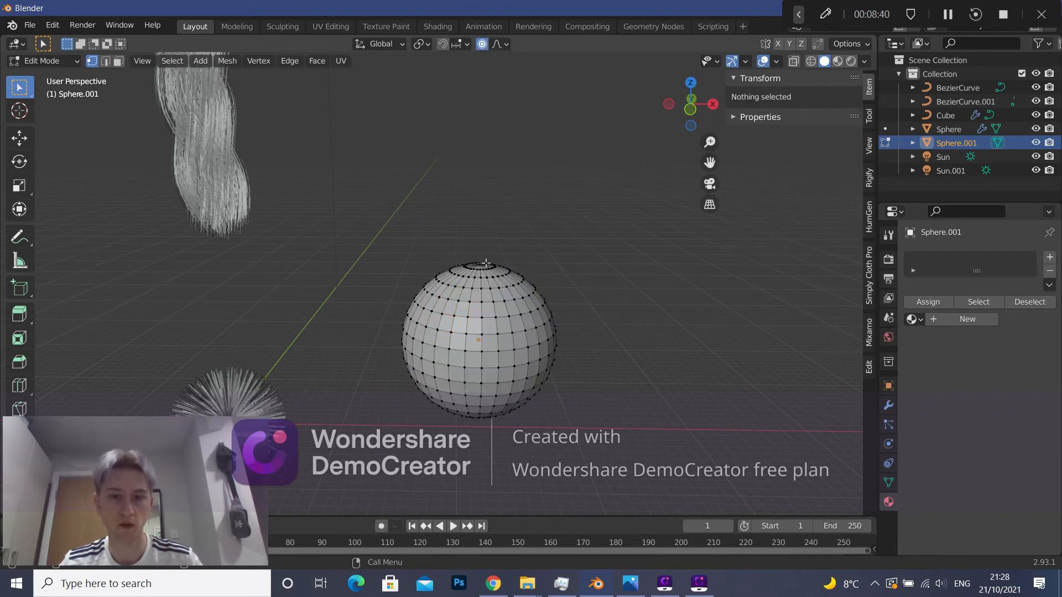
click(483, 263)
middle_drag(491, 236, 481, 256)
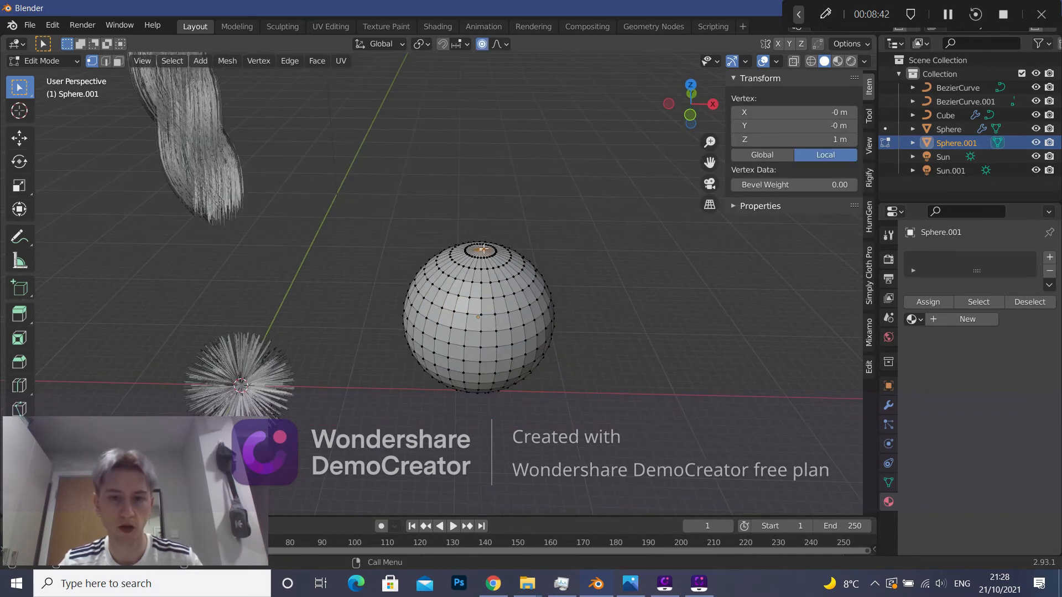
key(g)
key(Escape)
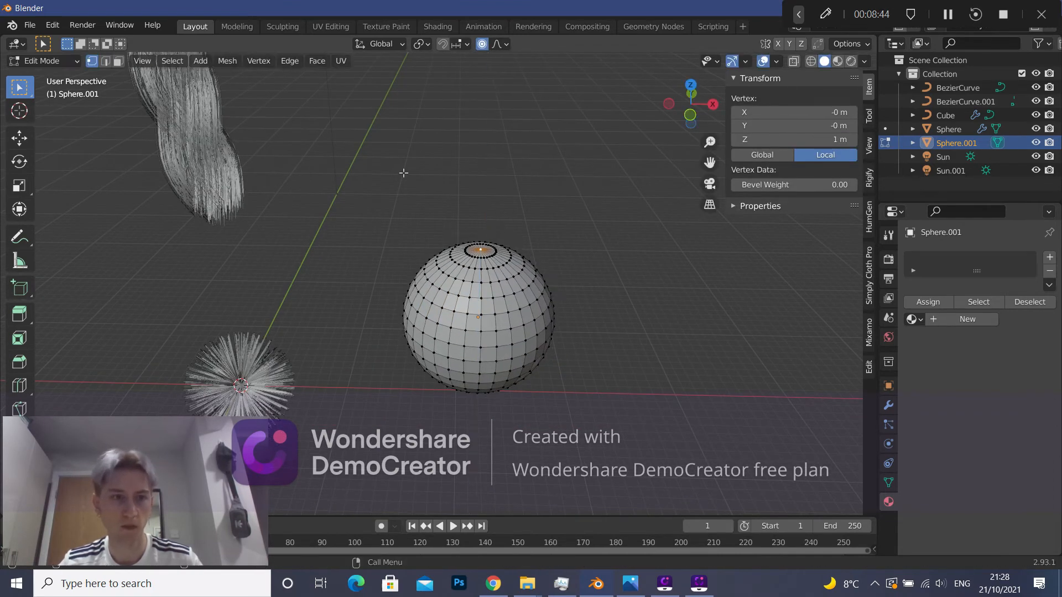
Raise the top pole vertex about 2 m along the Z axis with proportional size 8.95, stretching the sphere into an egg shape.
key(g)
key(z)
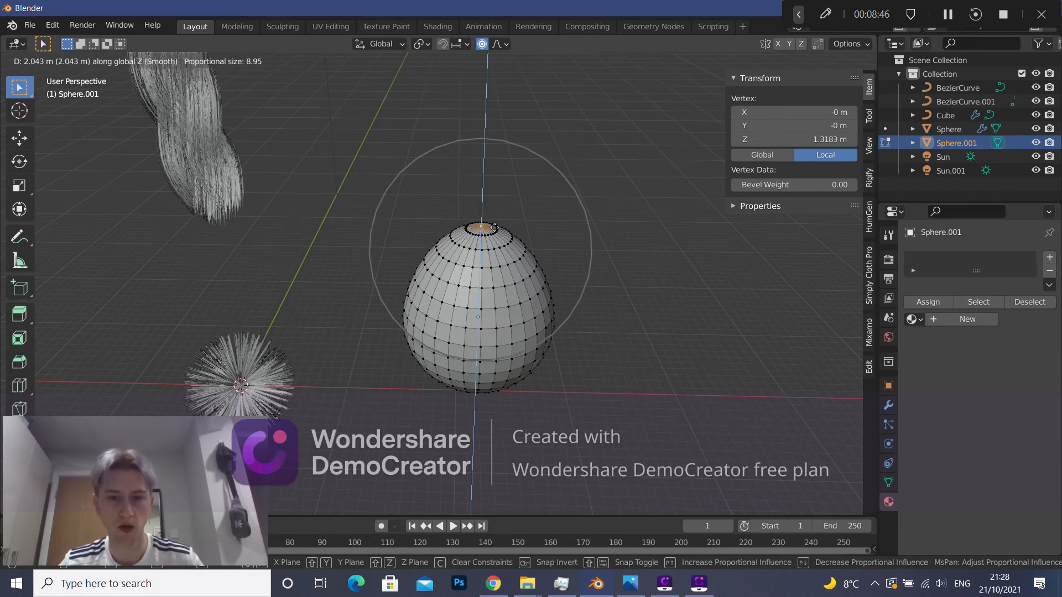
click(493, 231)
middle_drag(564, 206, 534, 195)
click(557, 197)
Box-select the visible geometry of the egg-shaped sphere and delete only its faces.
drag(384, 225, 593, 444)
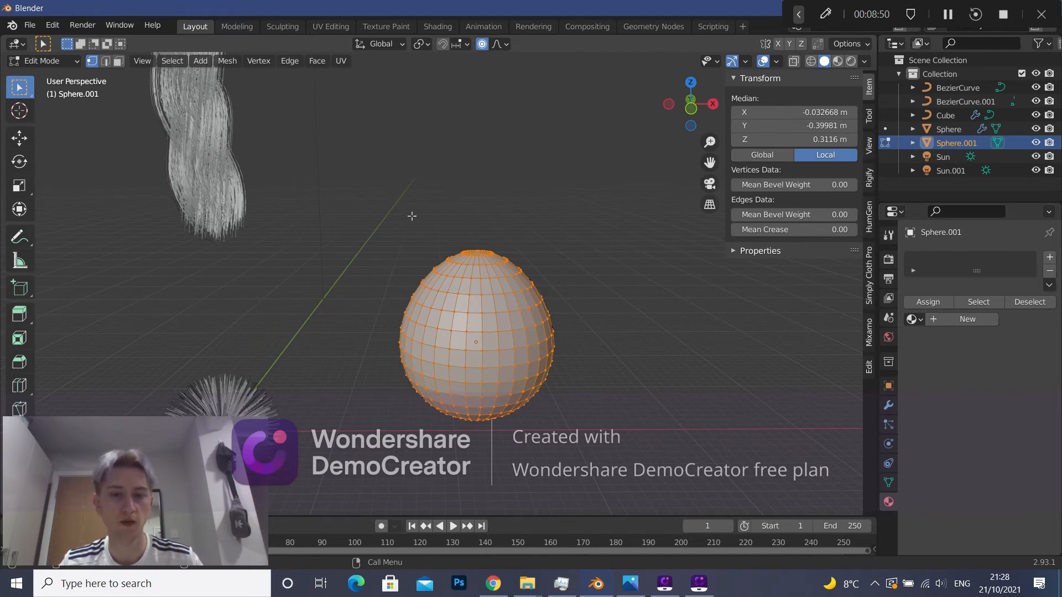
key(x)
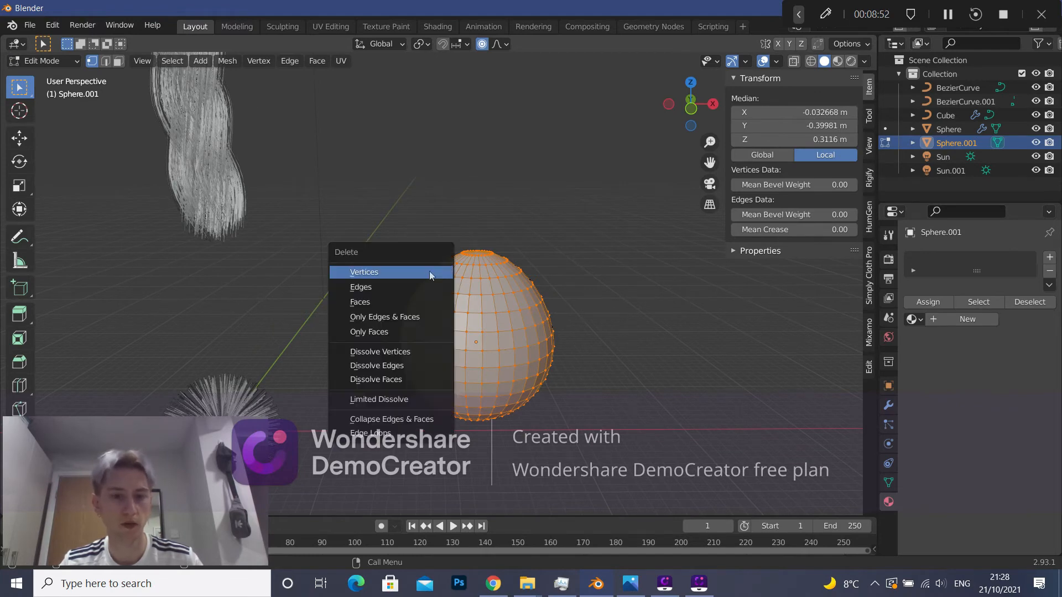
click(410, 331)
mouse_move(541, 243)
middle_down()
mouse_move(622, 270)
mouse_move(536, 247)
middle_up()
Switch to wireframe shading, box-select the entire egg mesh and delete only the remaining faces.
click(811, 61)
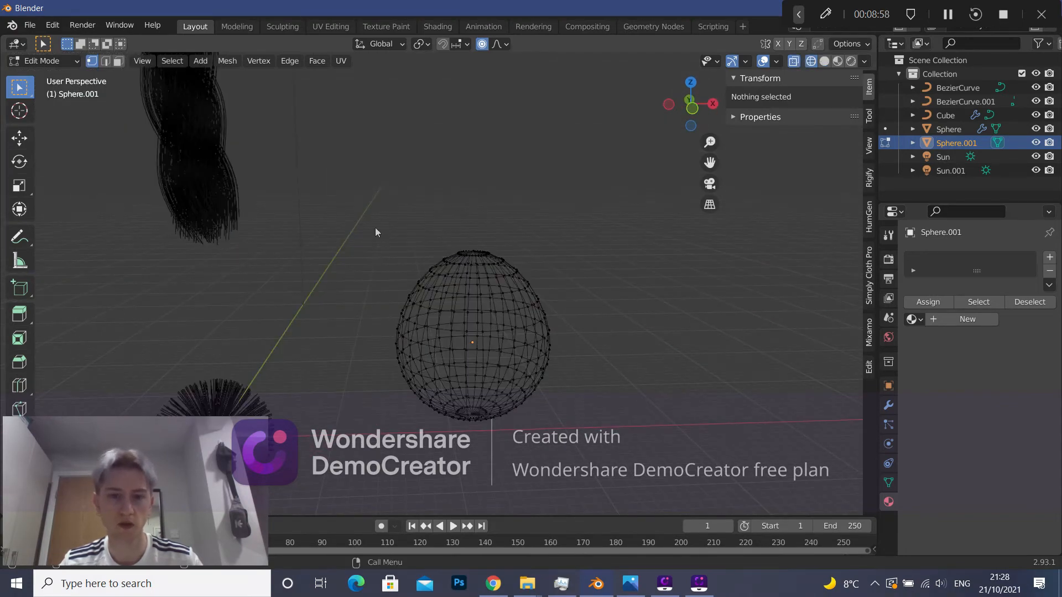
drag(379, 221, 608, 443)
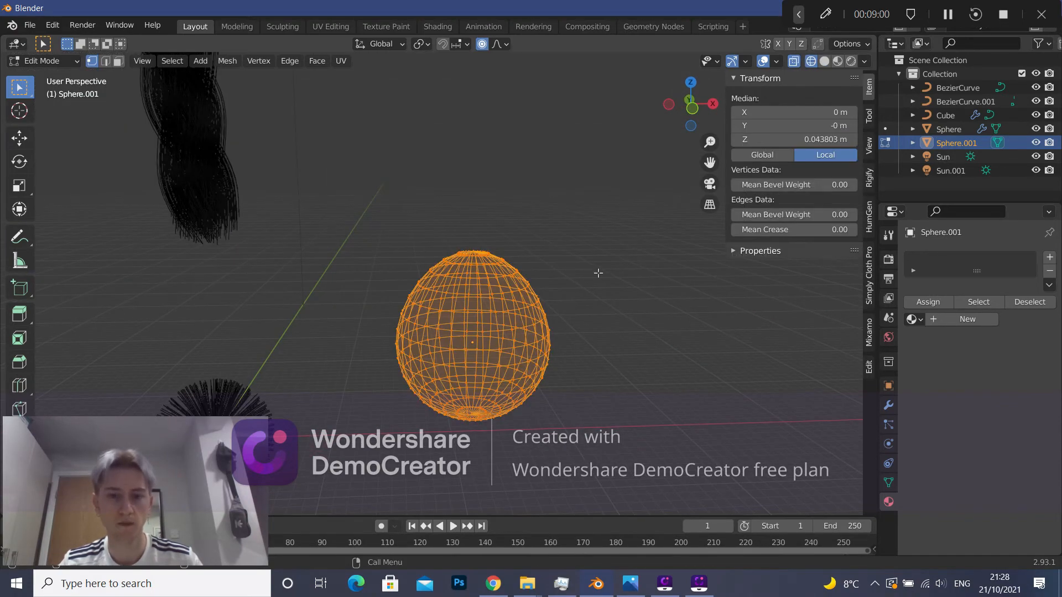
middle_drag(598, 272, 593, 268)
key(x)
click(478, 295)
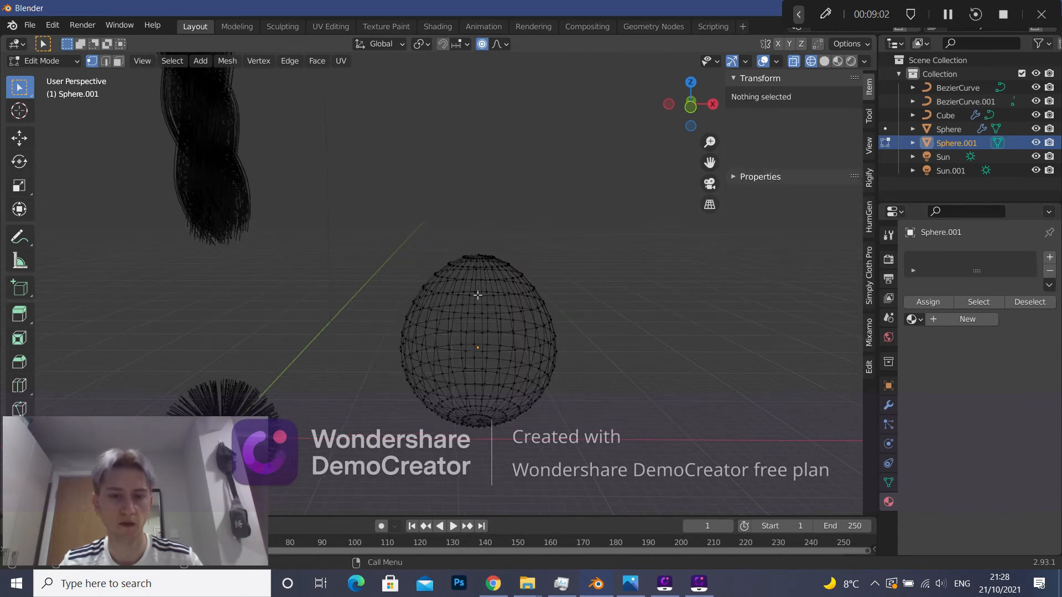
Switch the viewport to material preview shading and return to Object Mode.
click(825, 61)
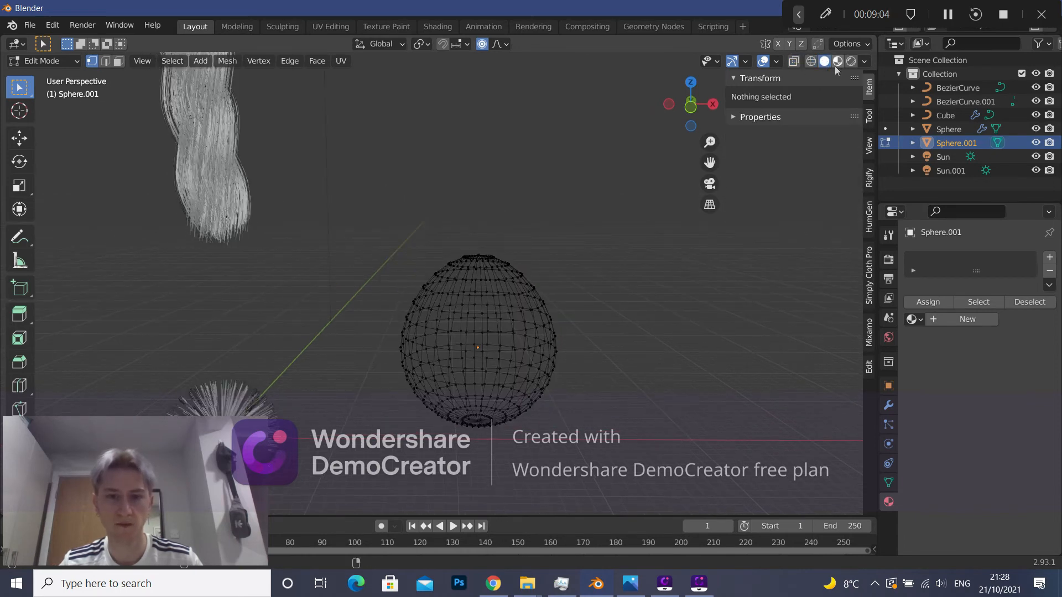
click(838, 62)
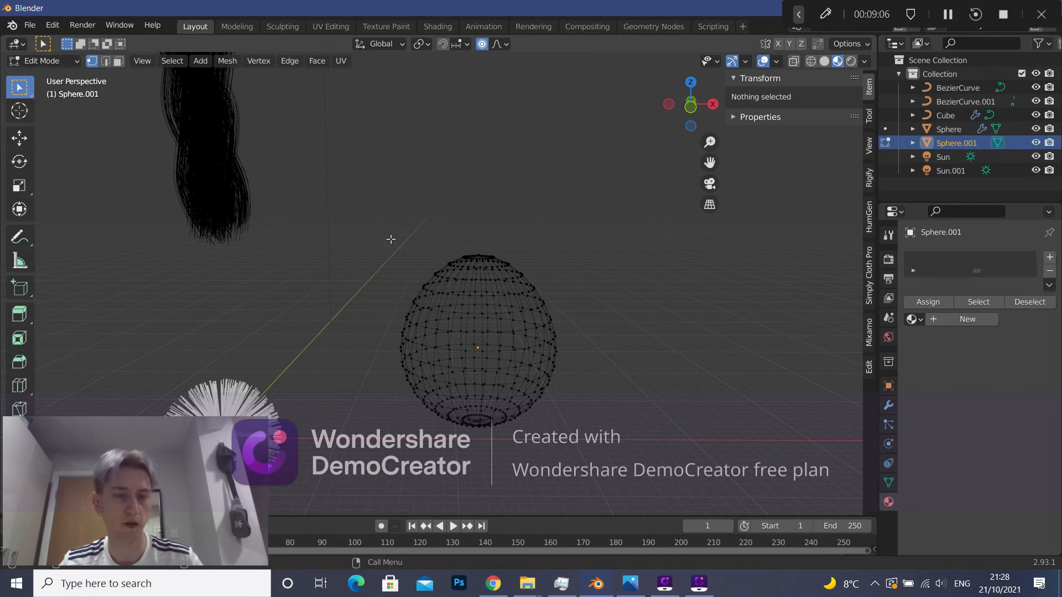
click(51, 65)
click(48, 77)
click(453, 201)
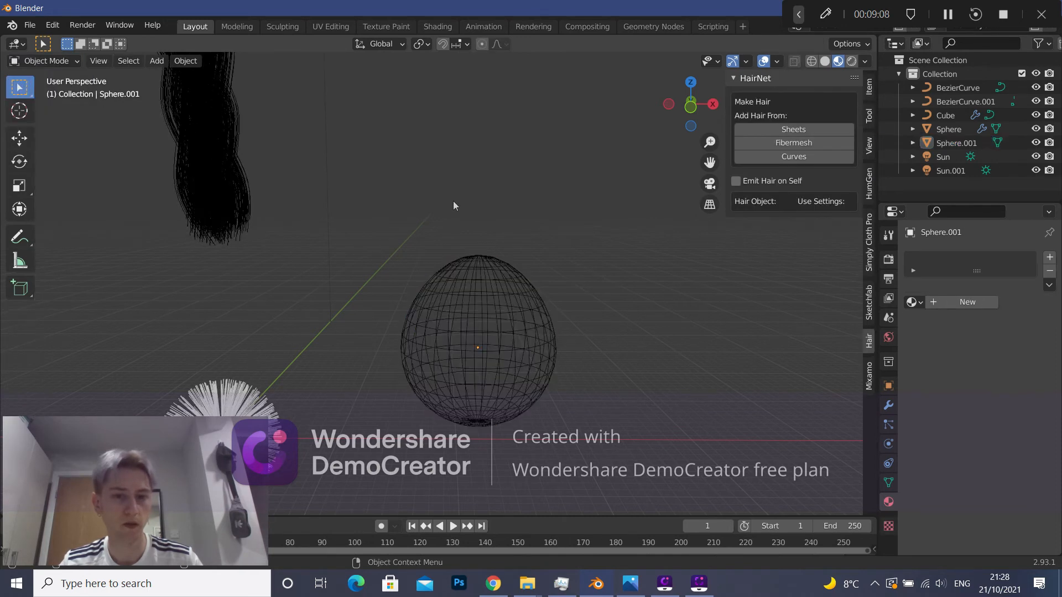
scroll(459, 221, down, 3)
Convert the faceless egg-shaped mesh to a curve object and reselect it.
click(473, 287)
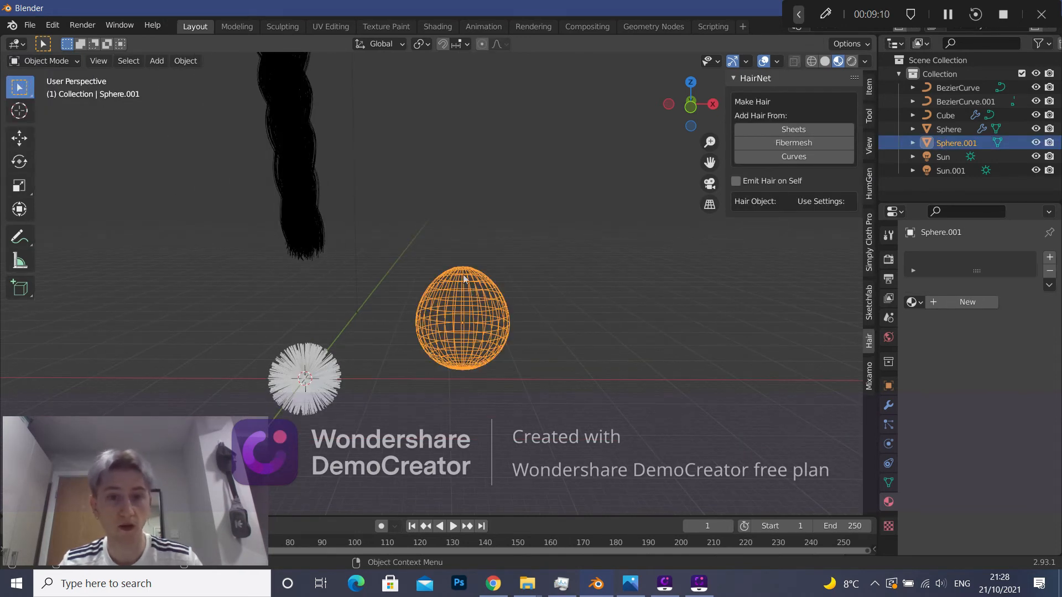
right_click(417, 320)
mouse_move(470, 320)
click(518, 321)
click(509, 263)
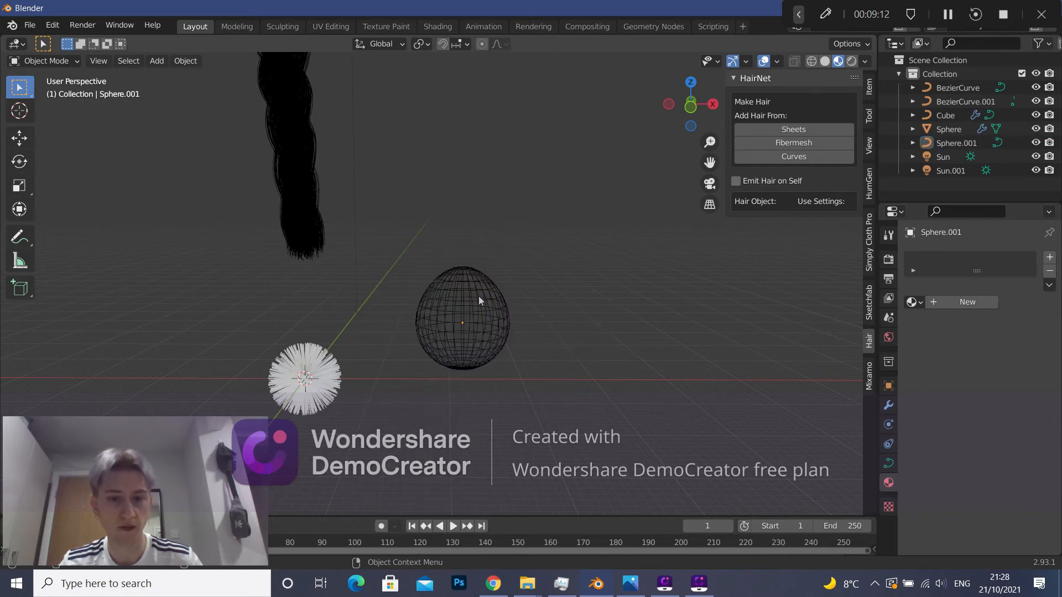
click(479, 296)
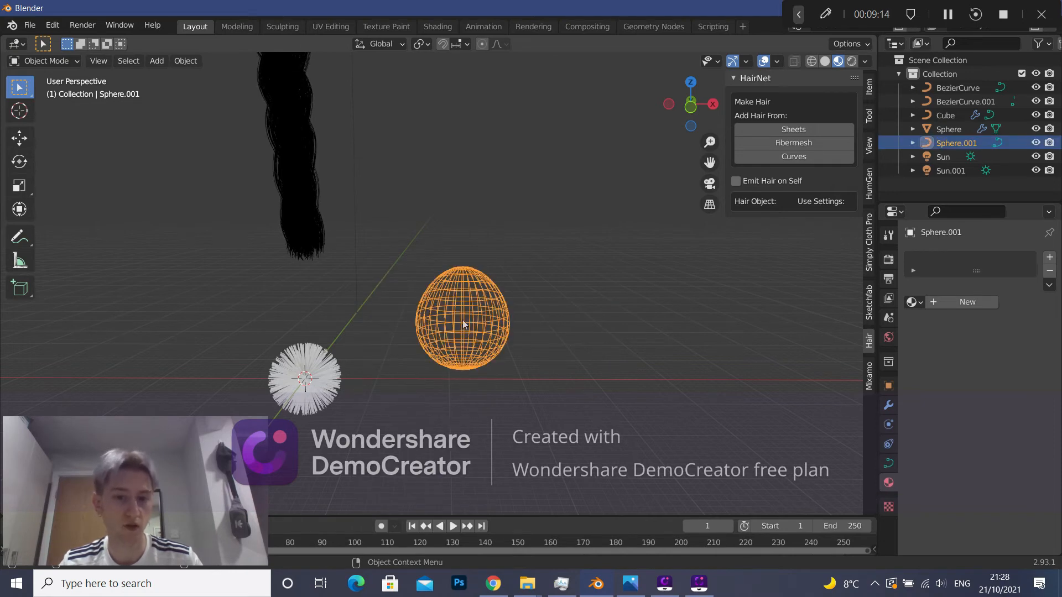
Try to set the egg-shaped curve object's origin to the 3D cursor.
click(187, 62)
mouse_move(220, 92)
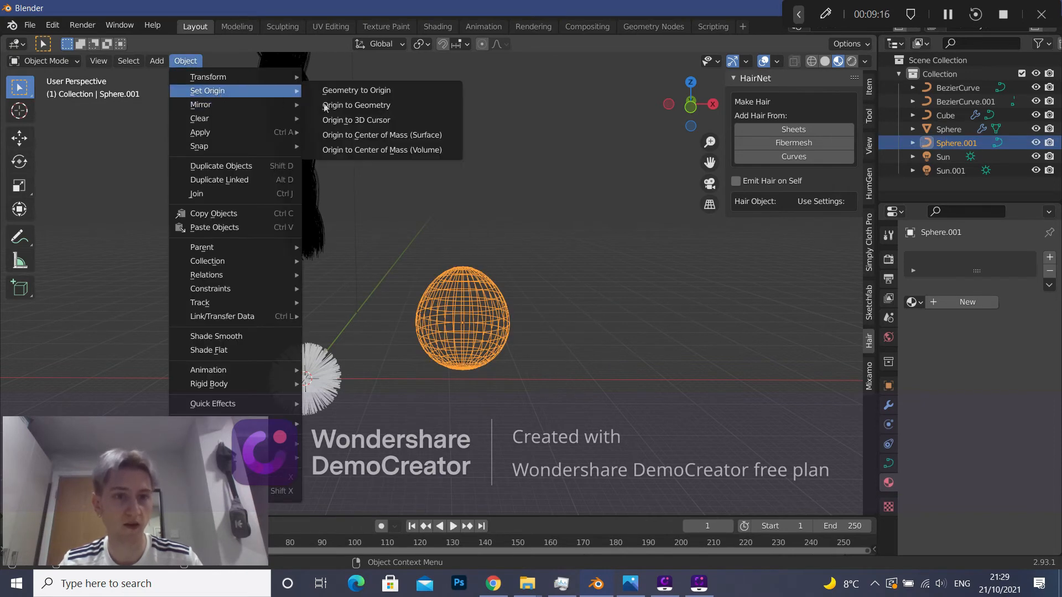
click(370, 120)
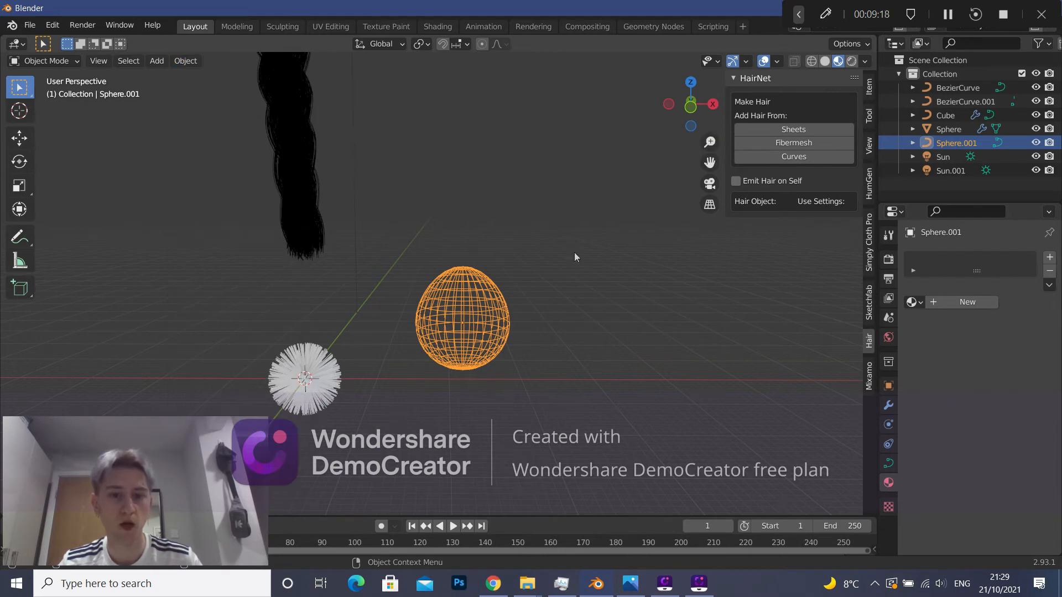
click(498, 277)
click(186, 61)
mouse_move(216, 95)
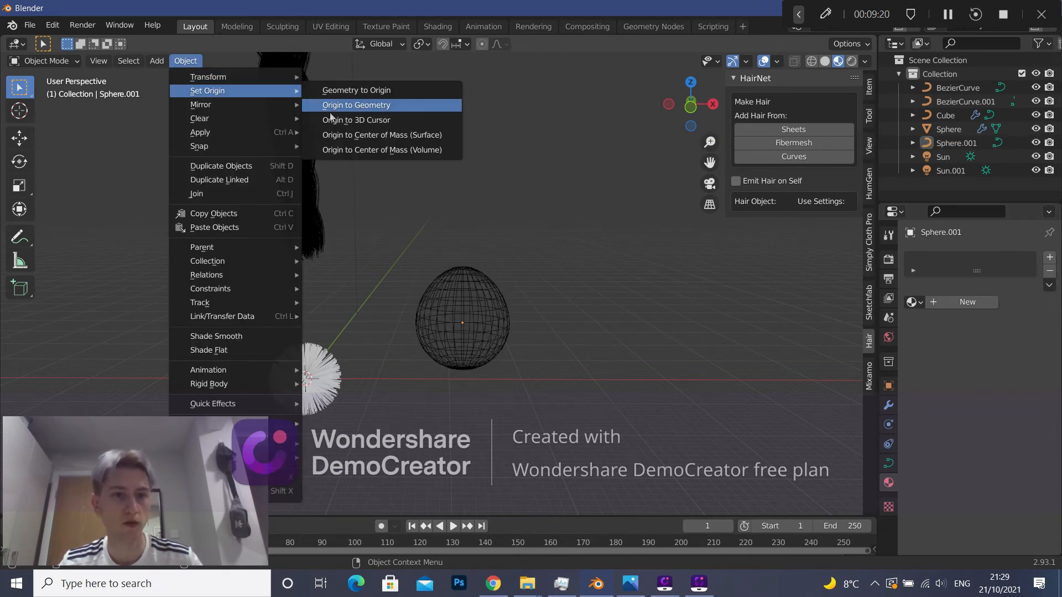
click(332, 120)
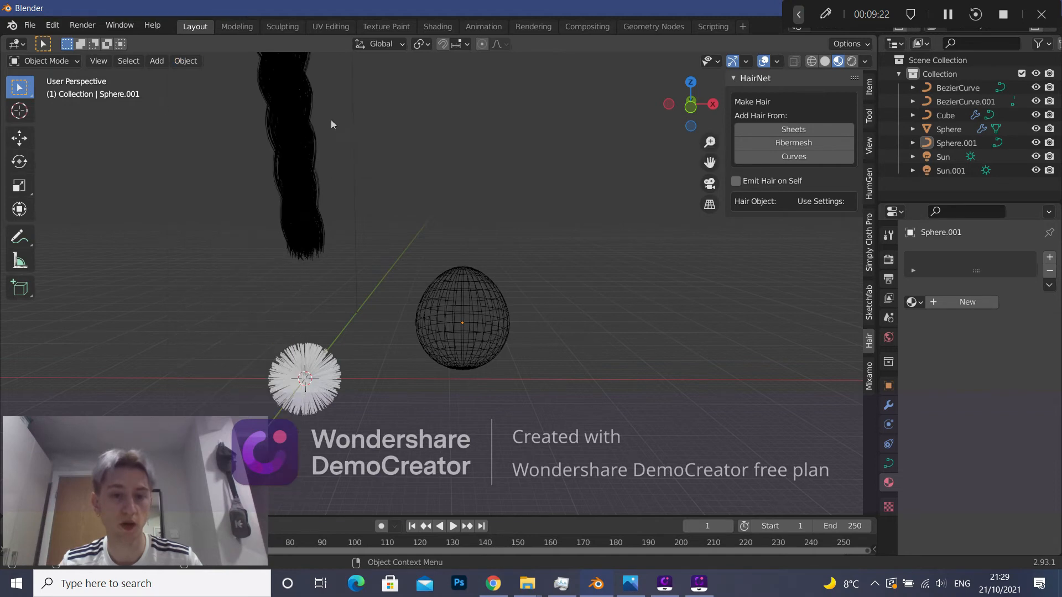
click(452, 338)
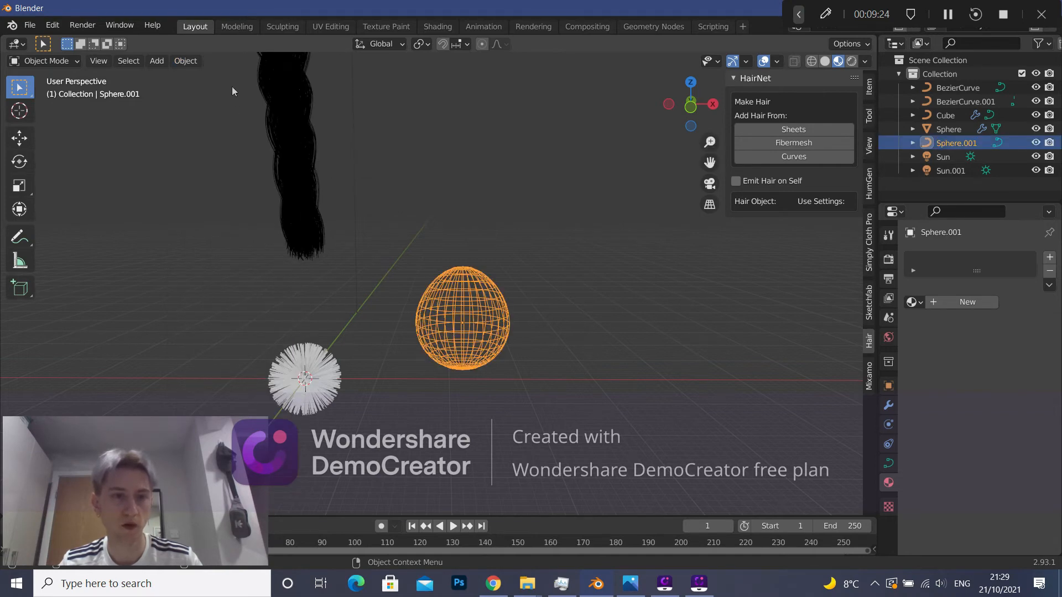
click(185, 61)
mouse_move(222, 105)
click(343, 122)
click(463, 277)
Try to make HairNet hair from curves with the egg-shaped curve and the braid's emitter sphere selected, the emitter active.
click(441, 343)
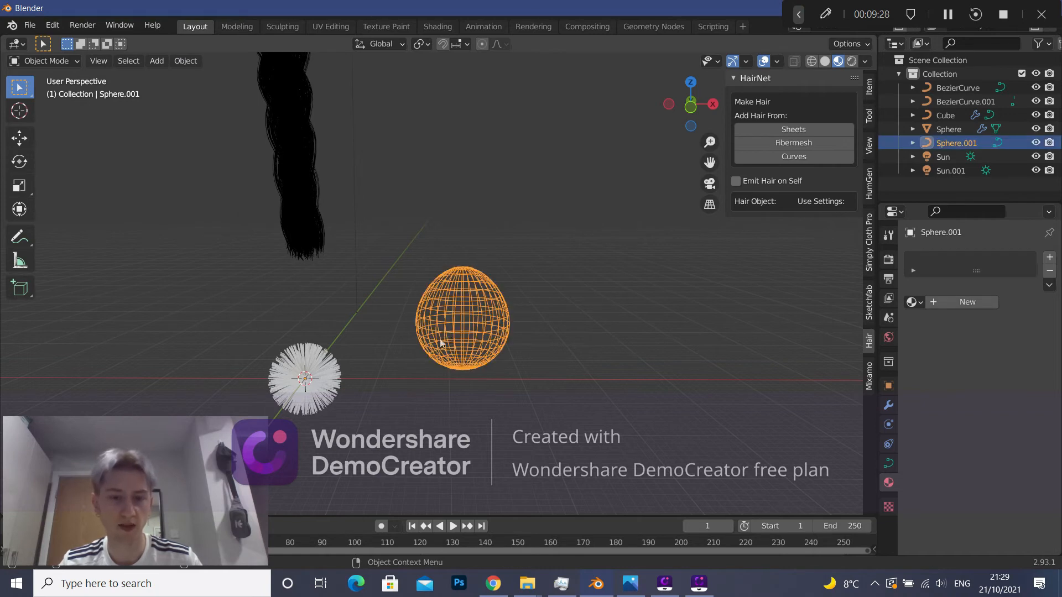
shift+click(308, 391)
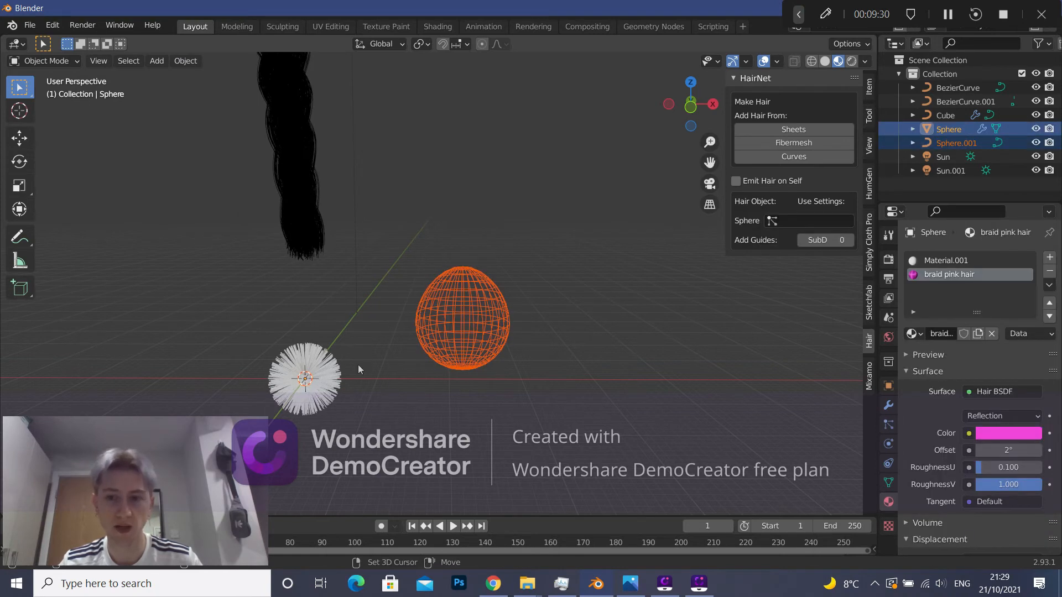
click(771, 158)
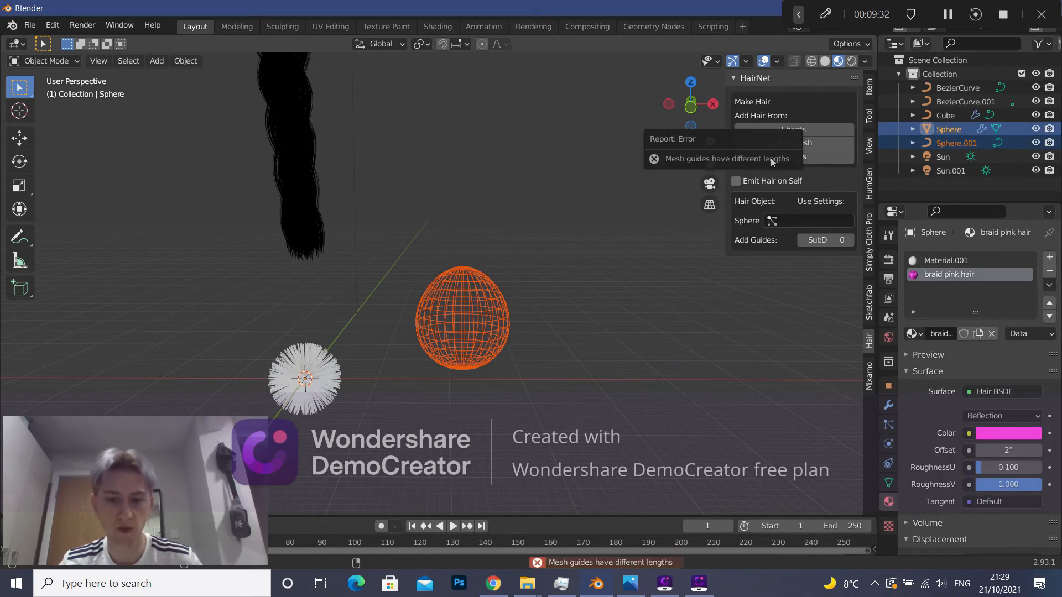
click(545, 229)
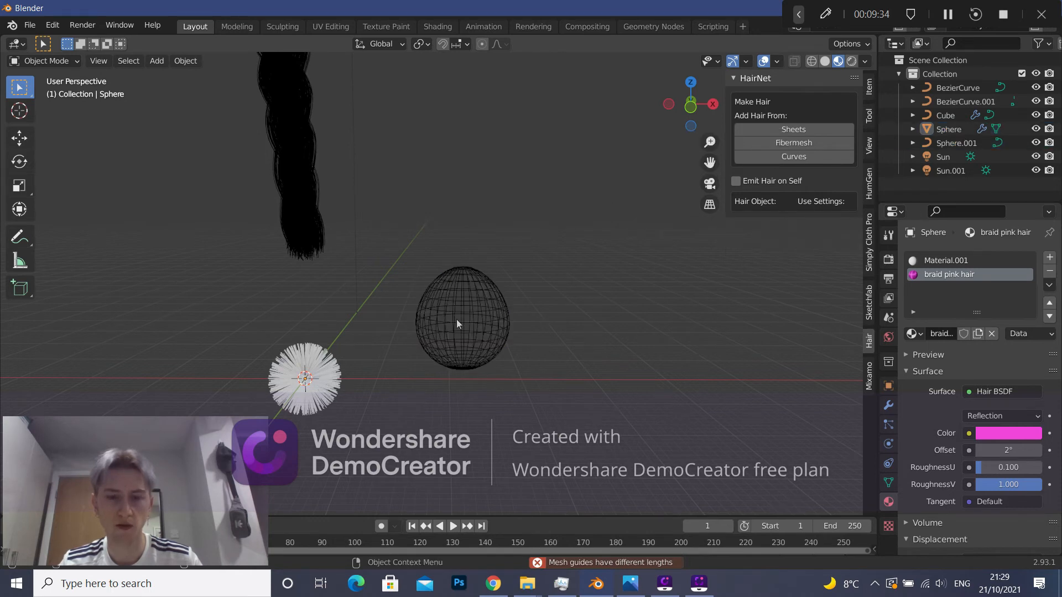
click(456, 320)
scroll(457, 319, up, 2)
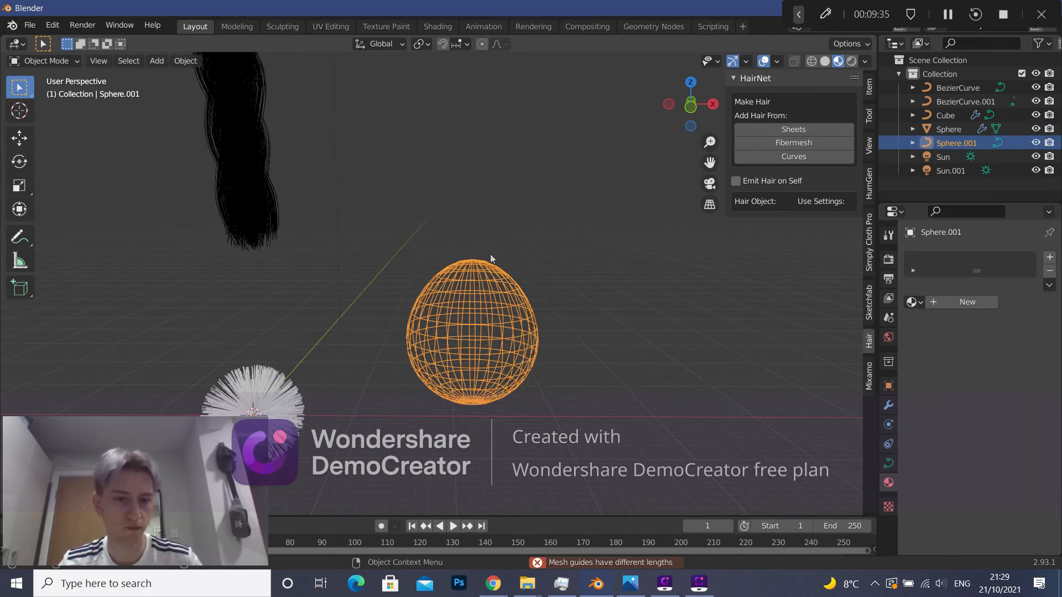
click(579, 235)
click(500, 291)
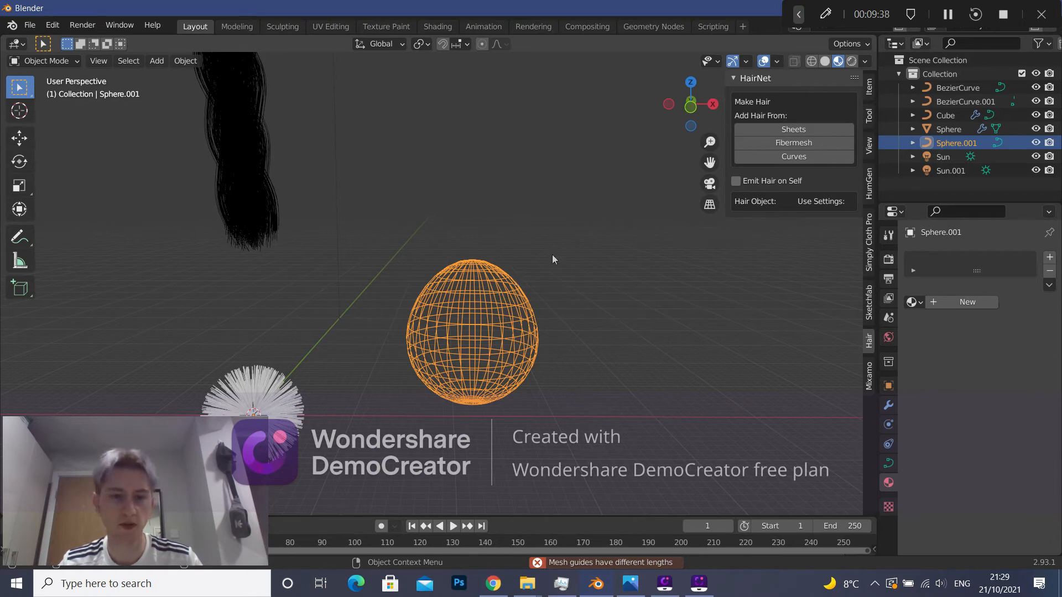
click(552, 254)
click(491, 314)
click(529, 233)
click(492, 296)
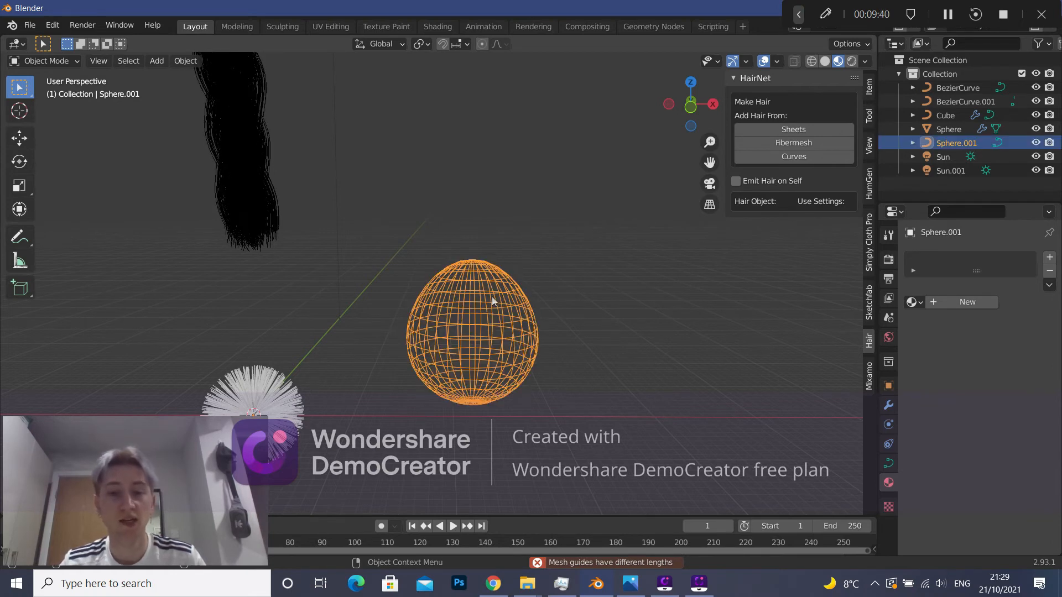
Try to make HairNet hair from curves again, selecting the emitter sphere first and the egg-shaped curve as the active object.
click(256, 408)
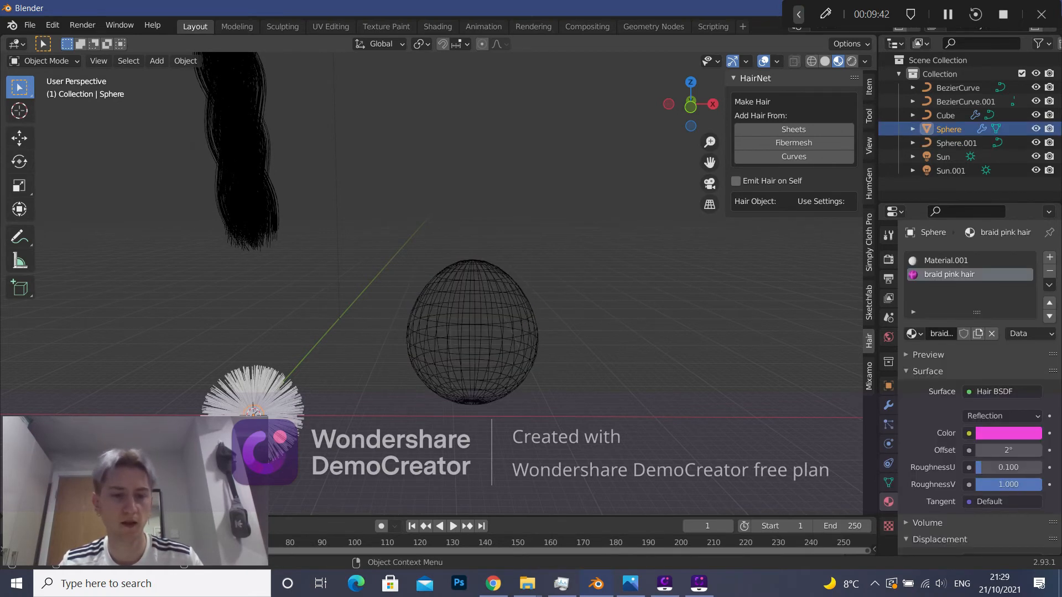
shift+click(460, 334)
click(757, 160)
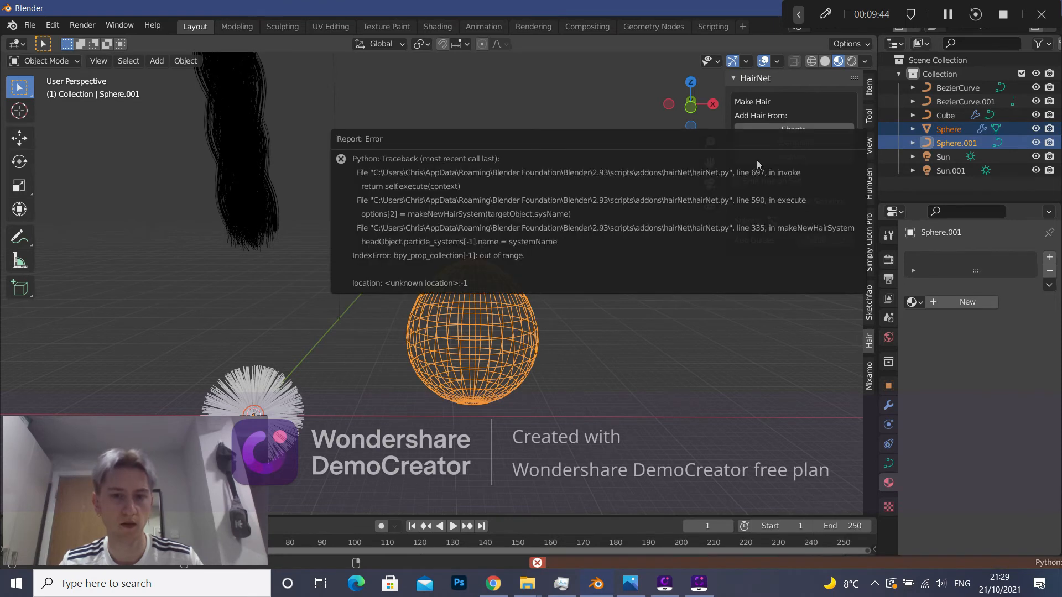
click(546, 367)
scroll(534, 293, down, 4)
scroll(533, 293, down, 3)
mouse_move(512, 238)
shift+middle_down()
mouse_move(491, 334)
mouse_move(507, 244)
shift+middle_up()
scroll(519, 253, up, 4)
shift+middle_drag(519, 303, 537, 253)
scroll(531, 266, up, 3)
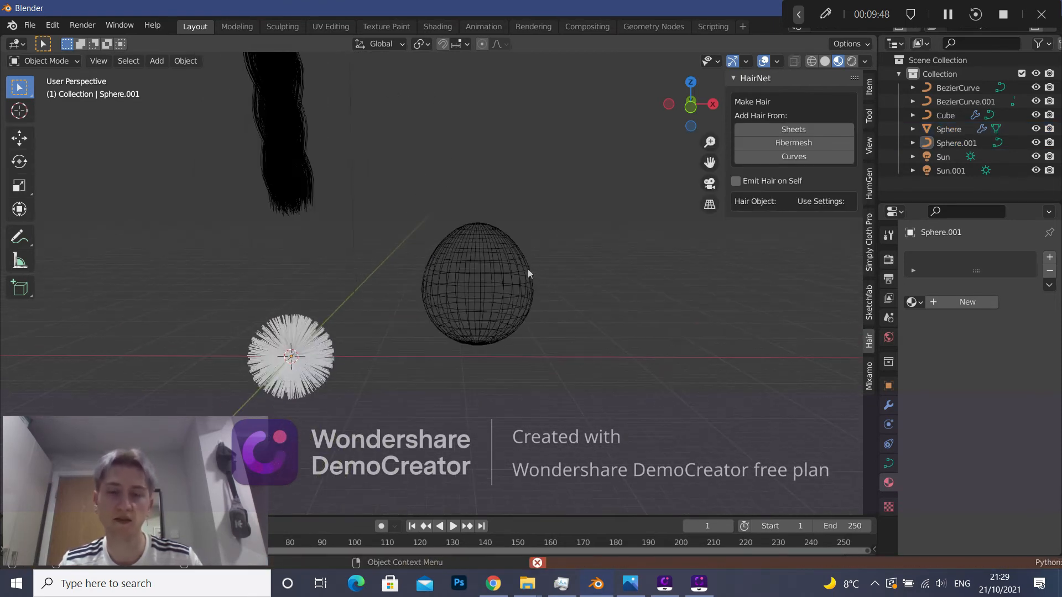
click(495, 271)
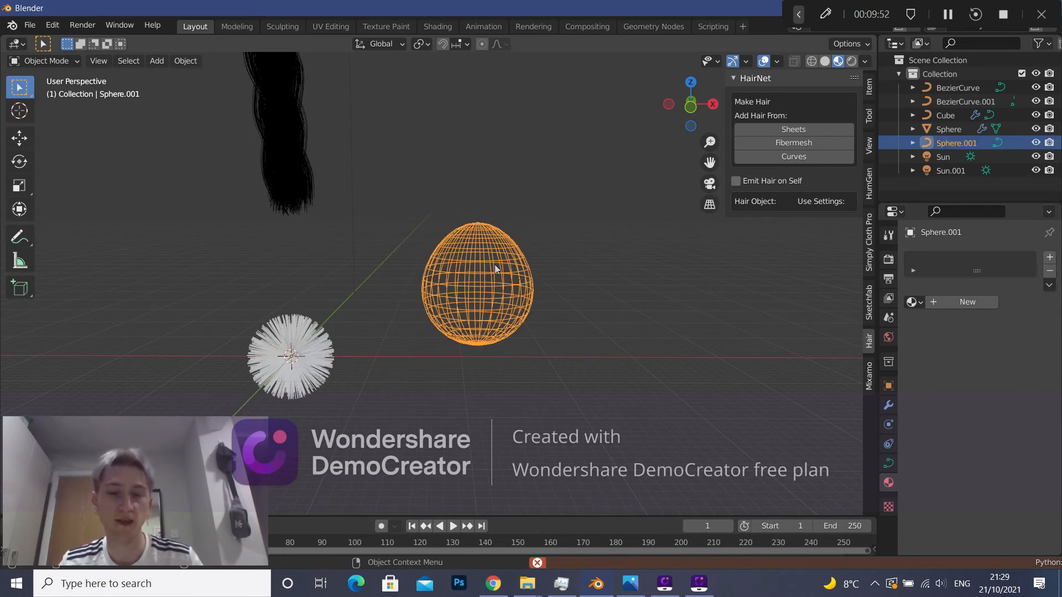
shift+middle_drag(475, 257, 527, 333)
scroll(443, 191, down, 4)
shift+middle_drag(437, 183, 537, 199)
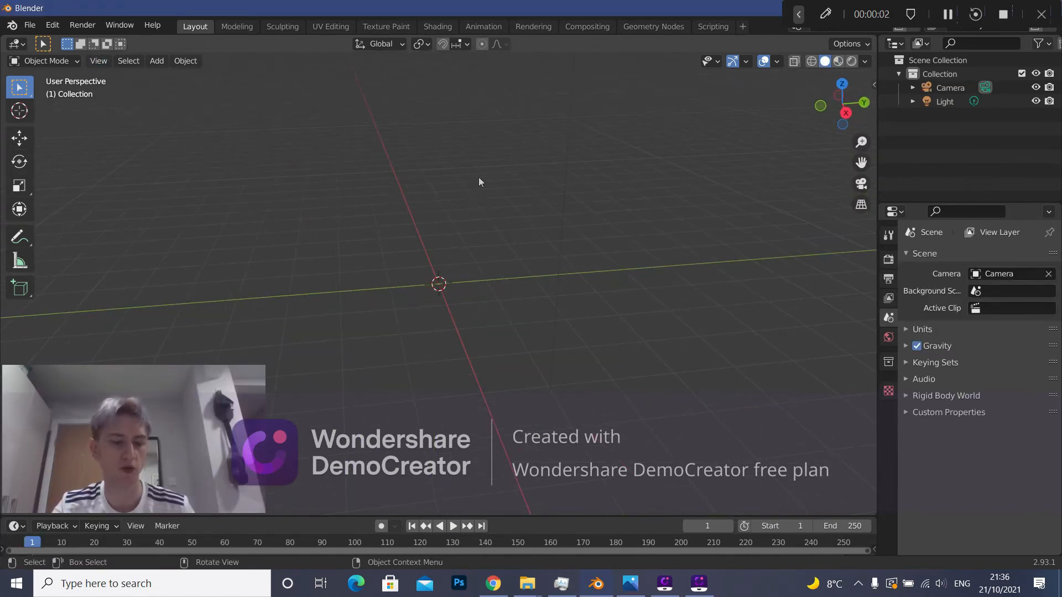
Add a UV sphere at the origin of the new scene.
key(shift+a)
mouse_move(460, 179)
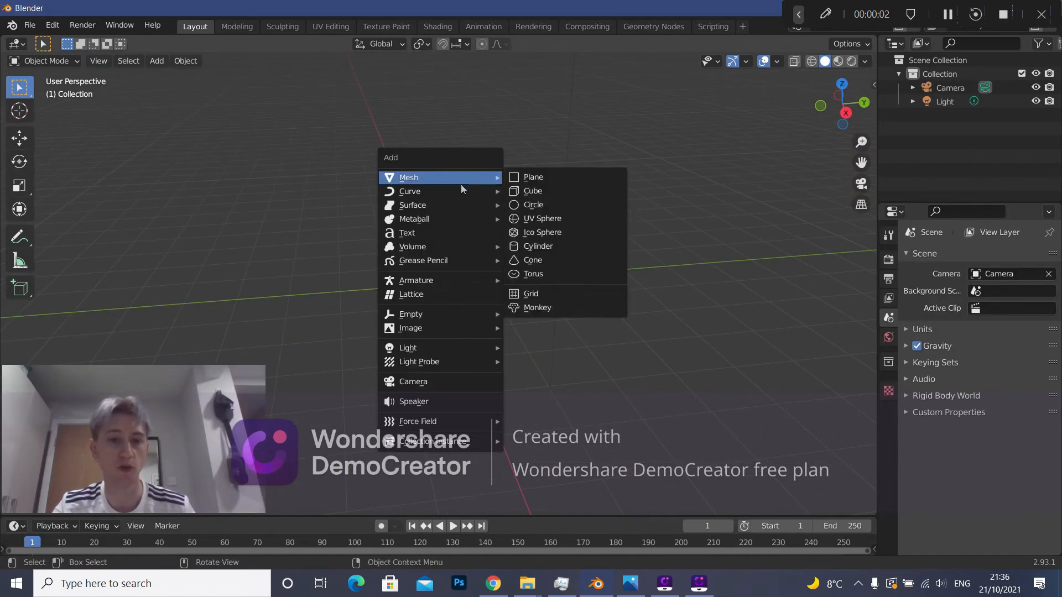
click(523, 223)
scroll(450, 268, up, 1)
middle_drag(427, 252, 447, 238)
scroll(446, 238, down, 5)
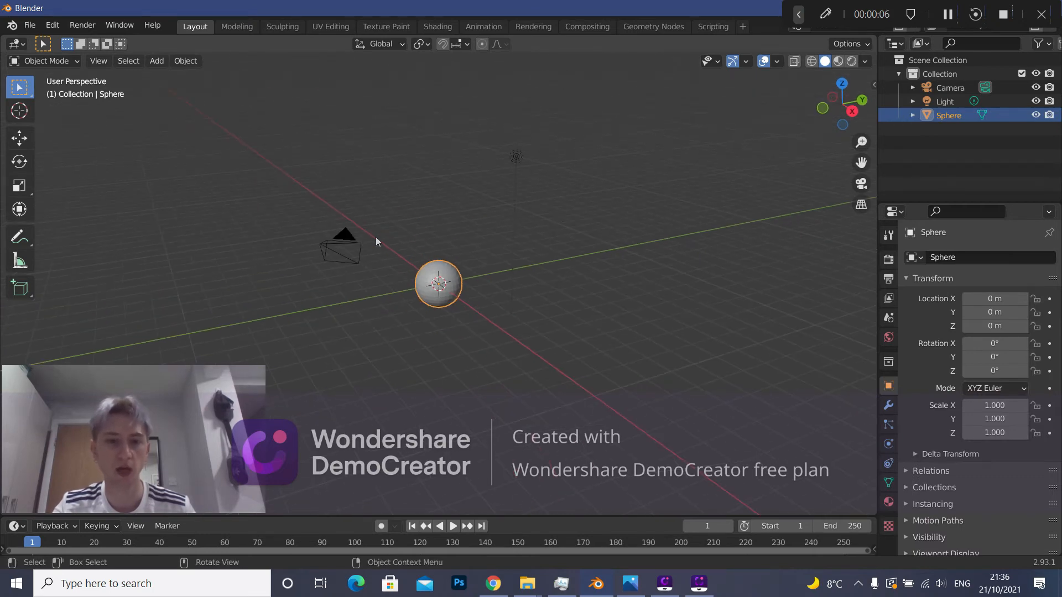
Delete the camera from the scene.
click(342, 248)
right_click(336, 279)
click(333, 278)
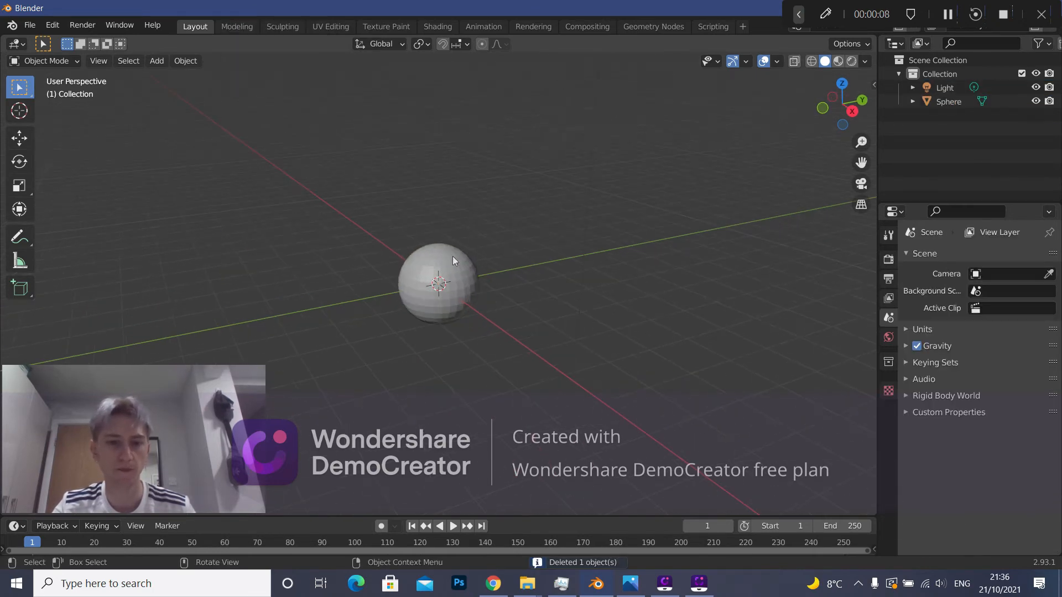
Enter Edit Mode on the UV sphere and select a horizontal edge loop slightly above its middle.
middle_drag(453, 257, 440, 255)
click(439, 254)
click(45, 62)
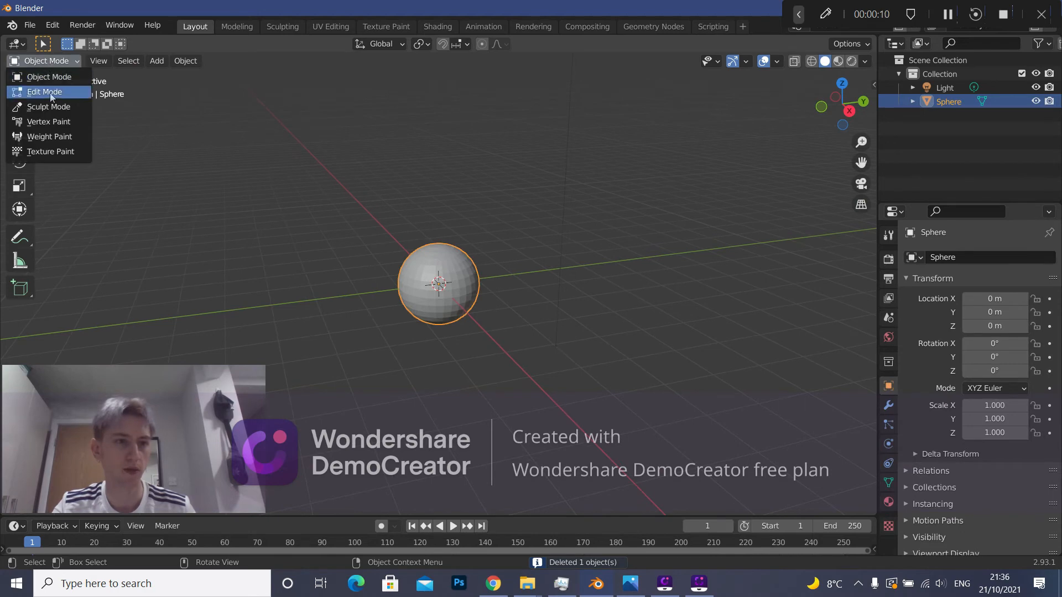
click(39, 87)
scroll(435, 177, up, 3)
click(437, 175)
middle_drag(444, 169, 374, 173)
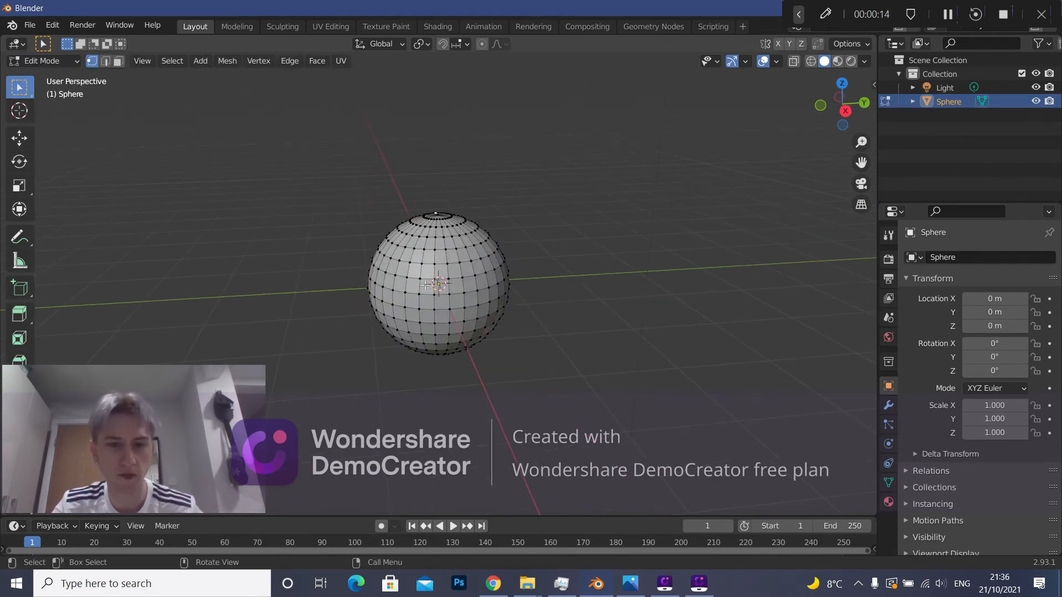
alt+click(442, 261)
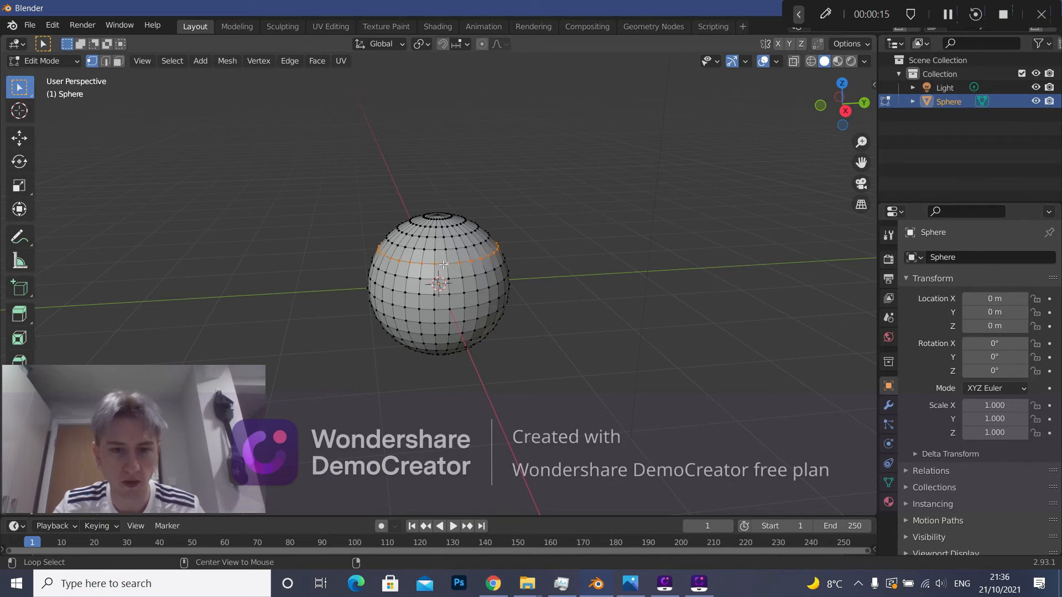
alt+shift+click(441, 237)
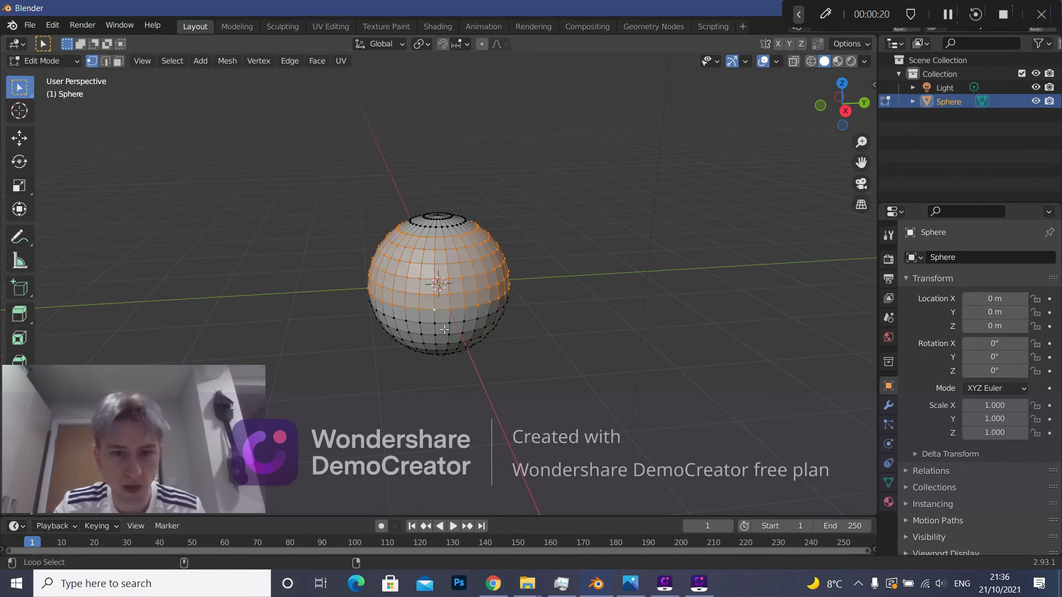
alt+shift+click(444, 324)
alt+shift+click(446, 338)
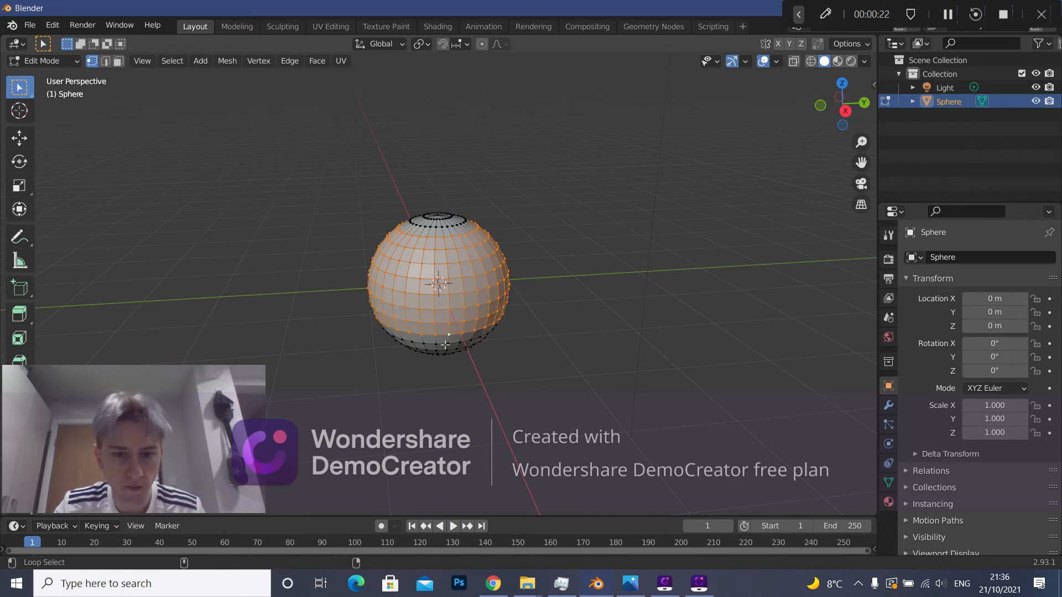
click(572, 274)
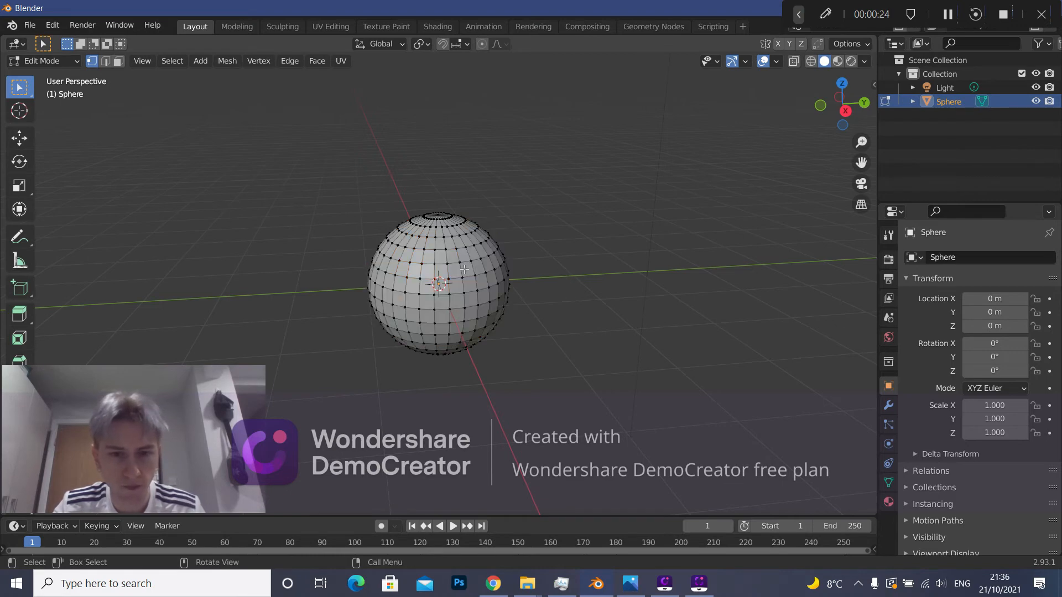
In edge select mode, select the horizontal edge loops between the sphere's two pole caps and delete those edges.
click(105, 61)
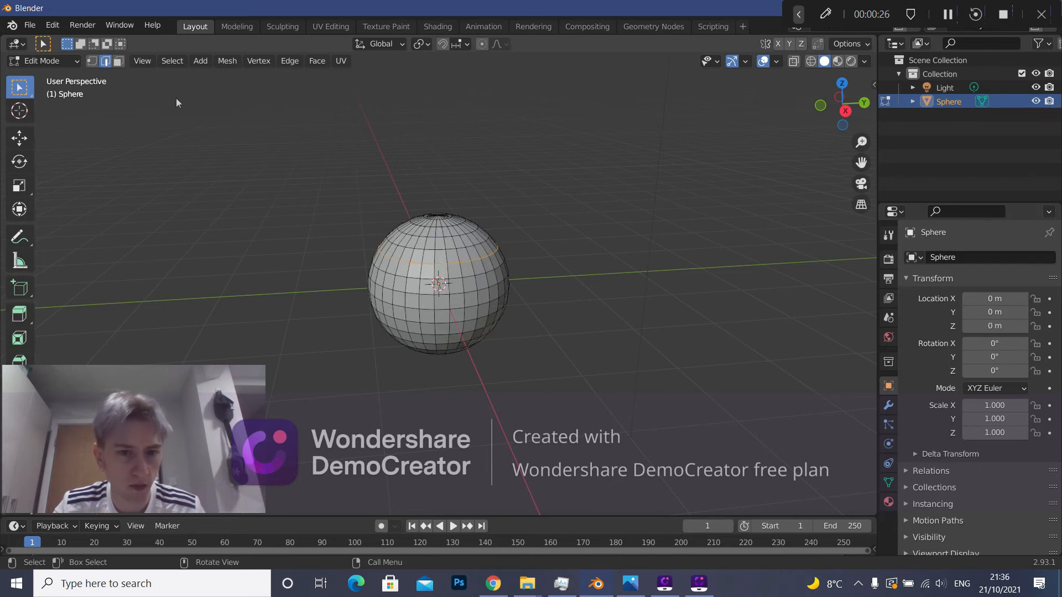
alt+shift+click(440, 250)
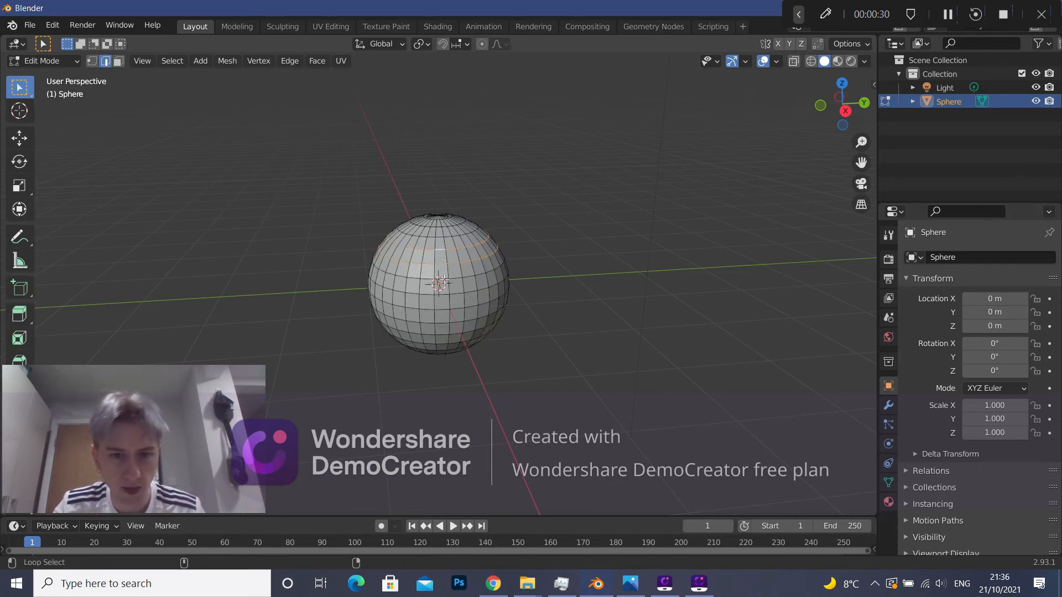
alt+shift+click(439, 283)
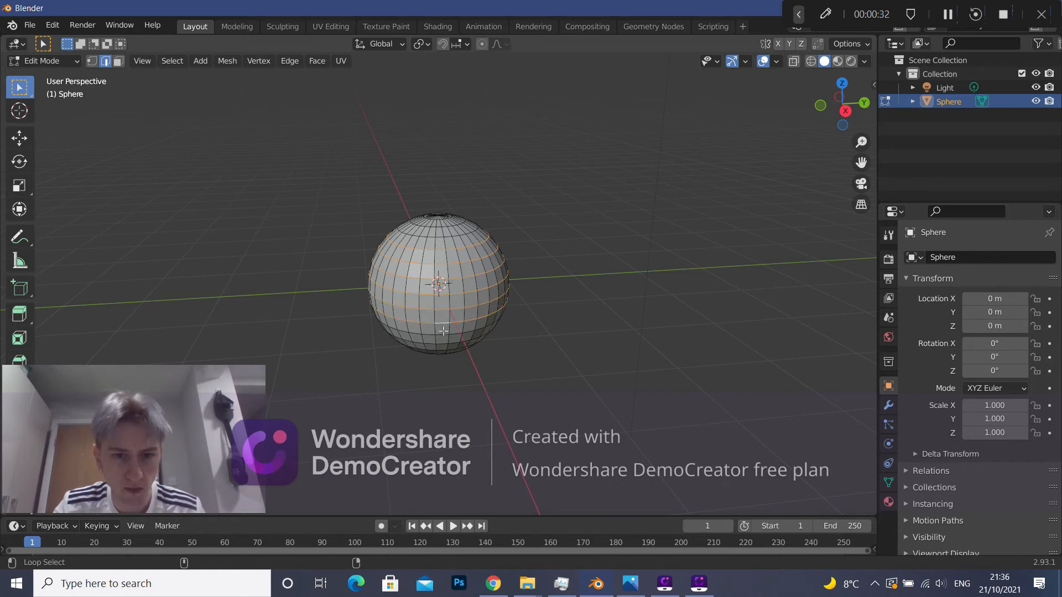
scroll(443, 338, up, 1)
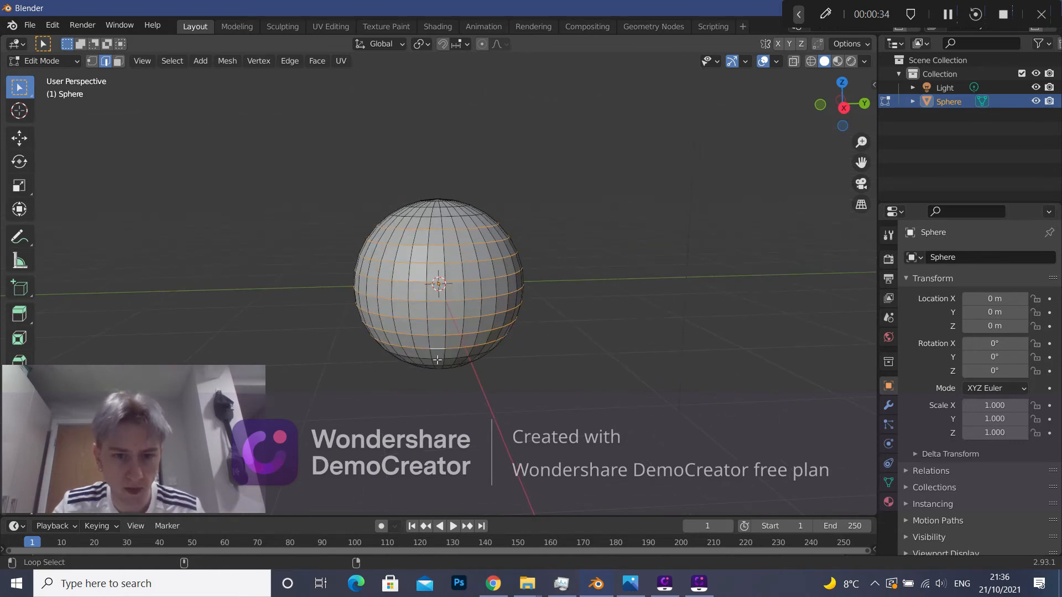
right_click(437, 208)
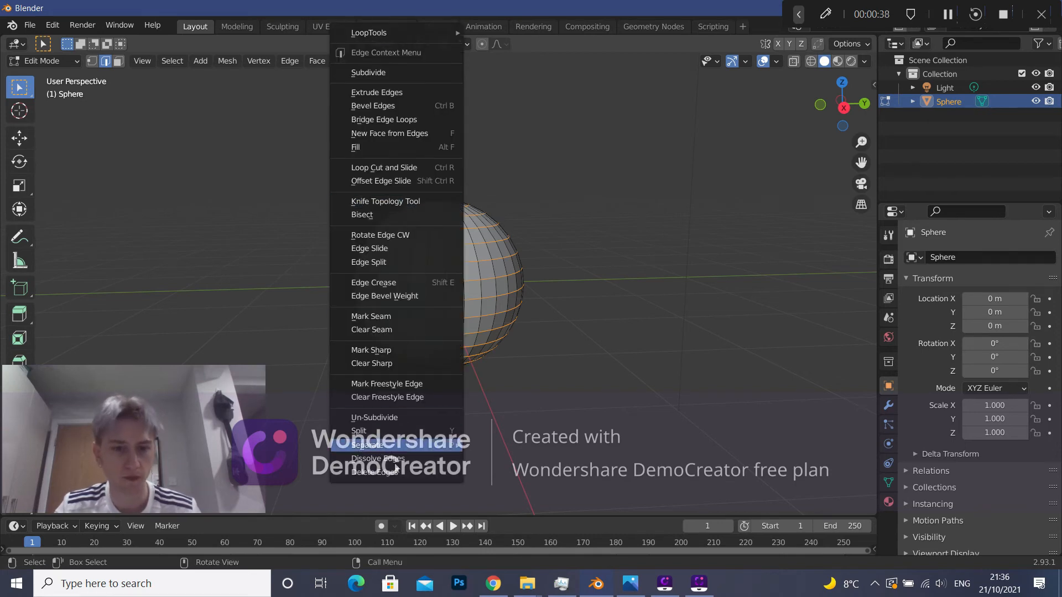
click(396, 471)
key(ctrl+z)
right_click(430, 367)
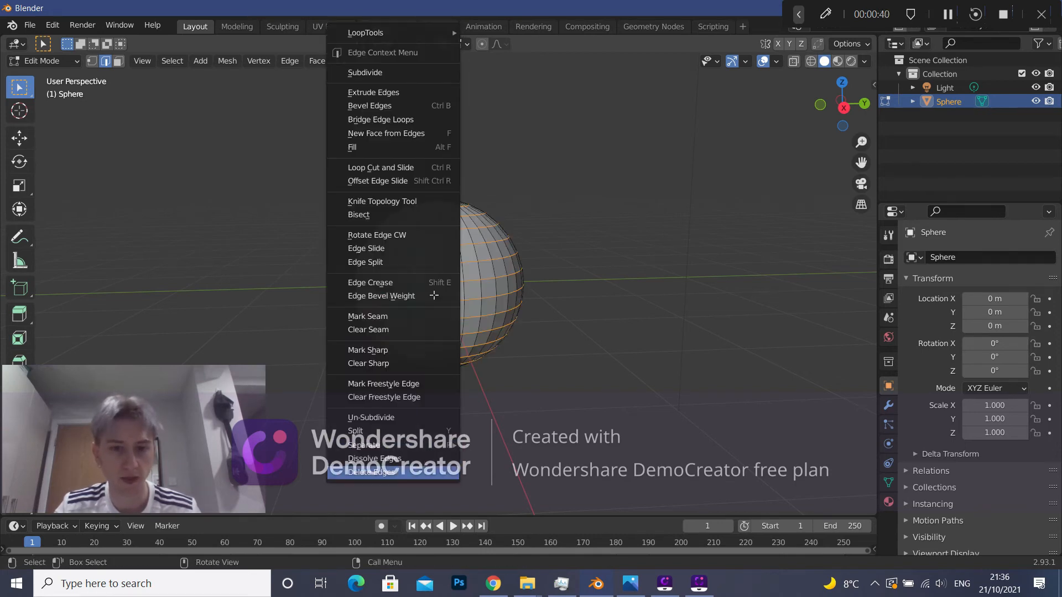
click(390, 473)
Delete the cap of faces and edges at the sphere's upper pole, keeping the vertical strands.
middle_drag(436, 323, 451, 241)
scroll(451, 241, up, 2)
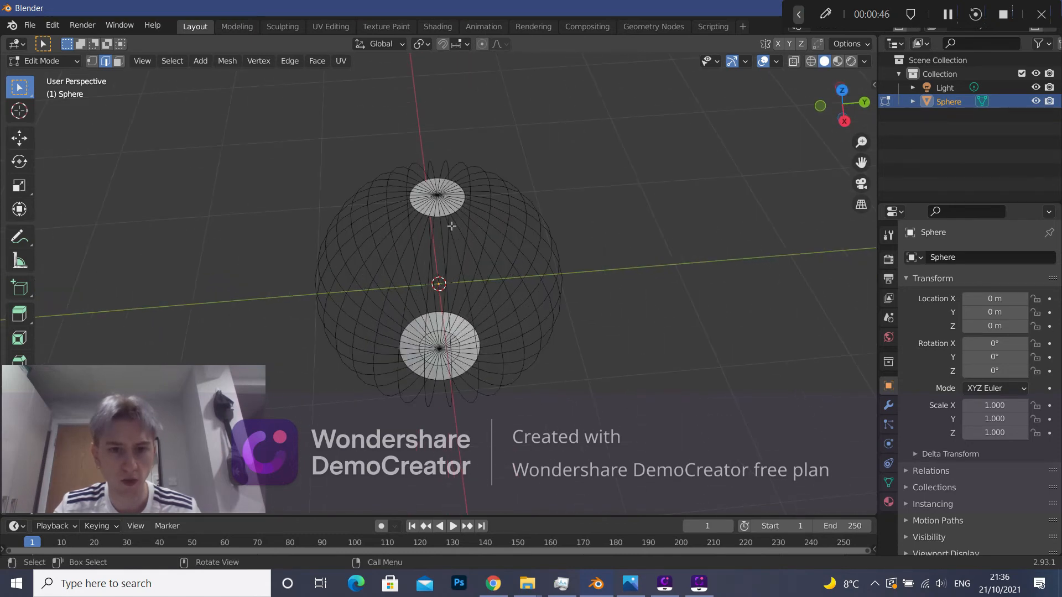
middle_drag(459, 199, 430, 260)
scroll(419, 303, up, 1)
alt+click(416, 298)
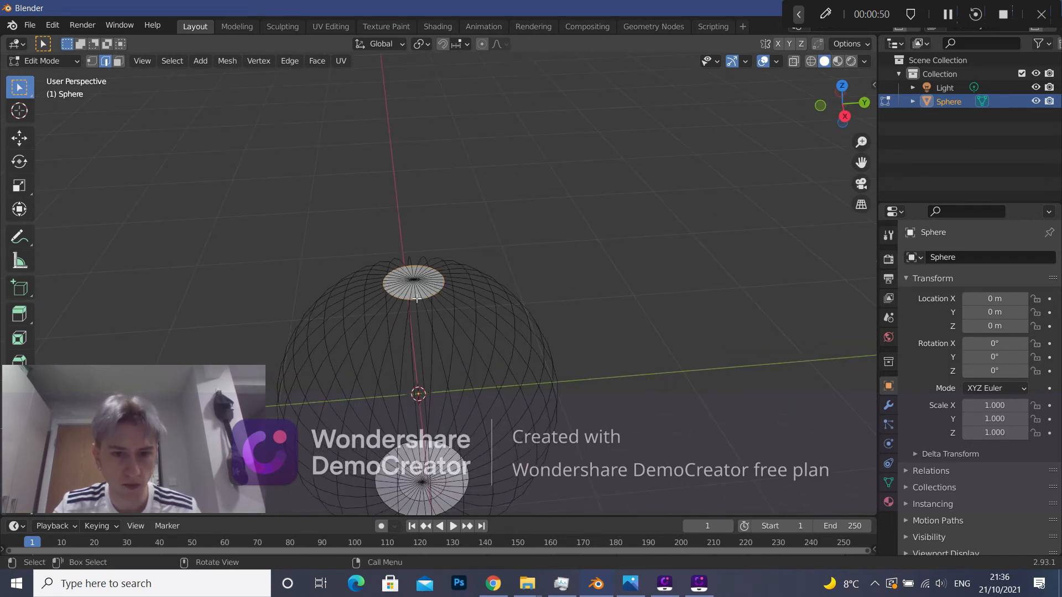
right_click(417, 298)
click(391, 474)
key(f)
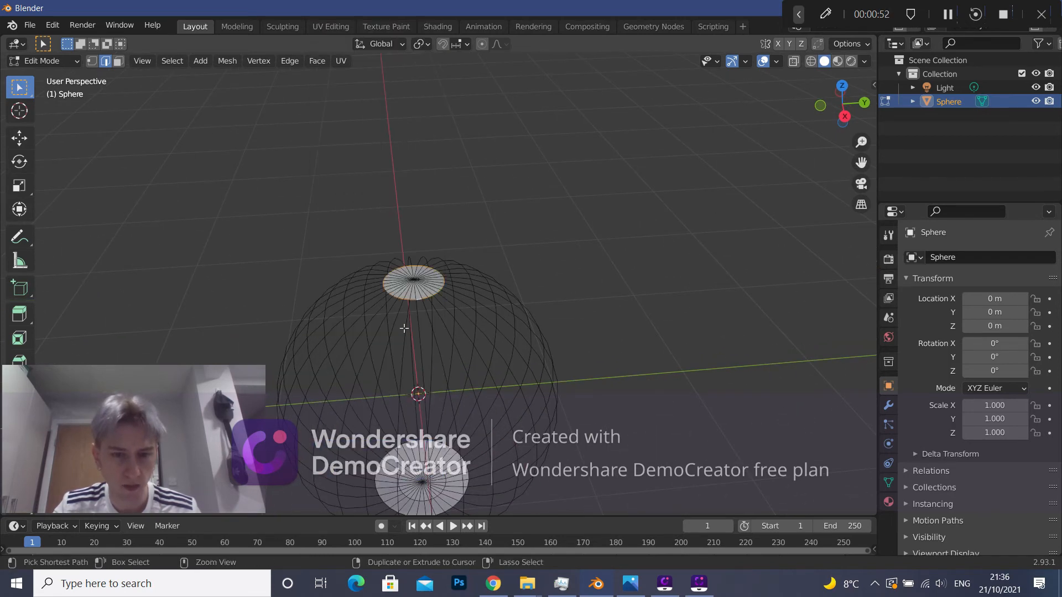
right_click(430, 290)
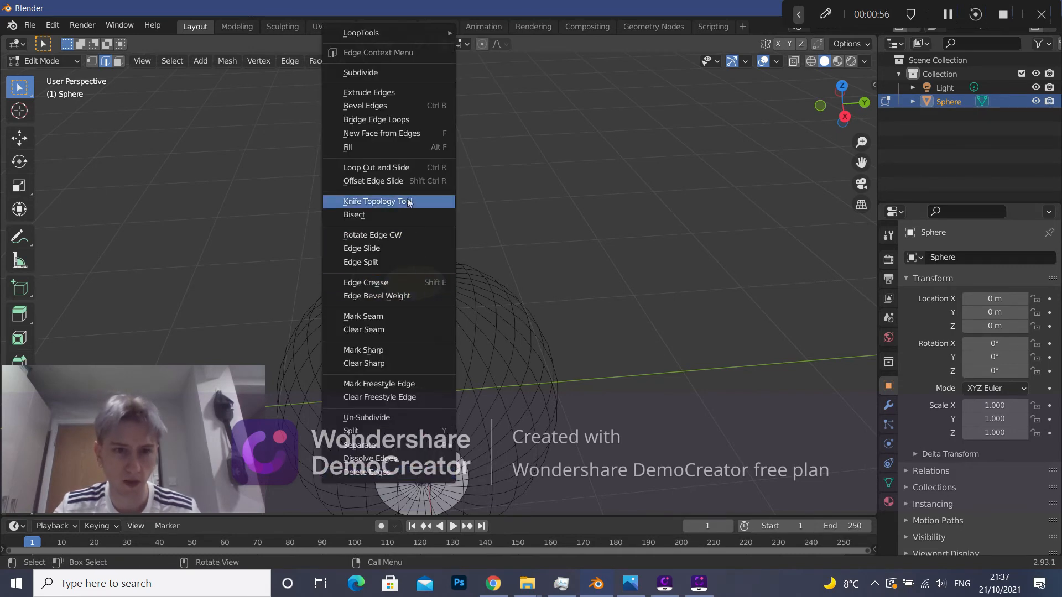
key(x)
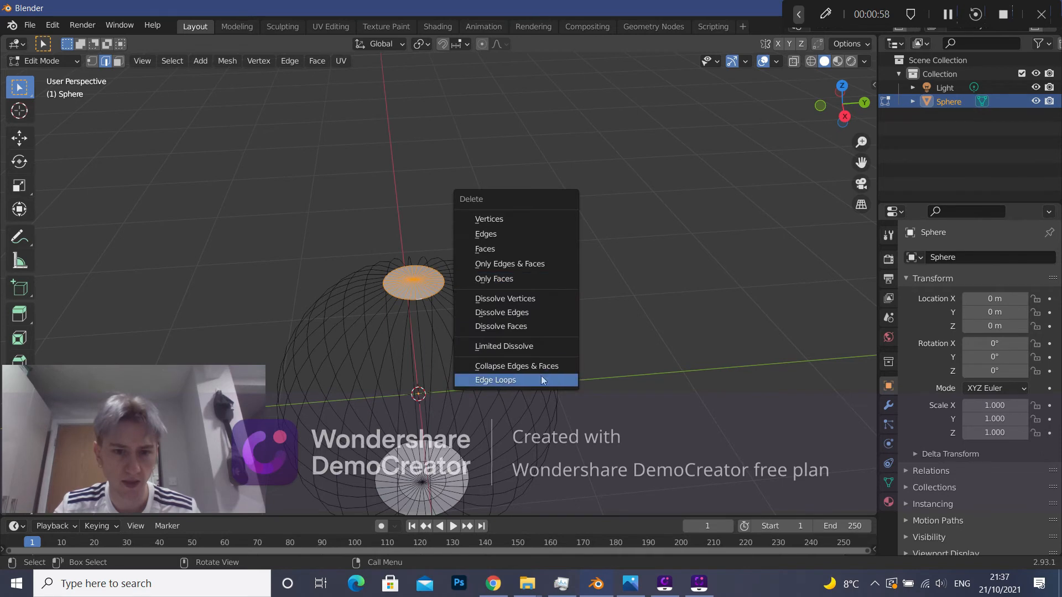
click(521, 278)
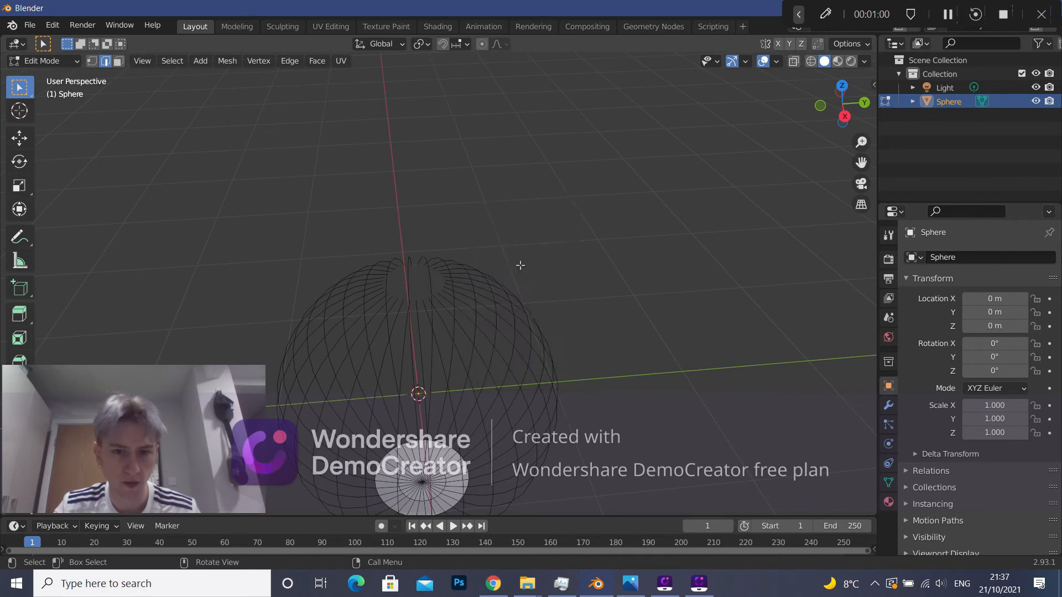
Select the whole strand mesh and switch the sphere to Sculpt Mode.
middle_drag(520, 266, 495, 274)
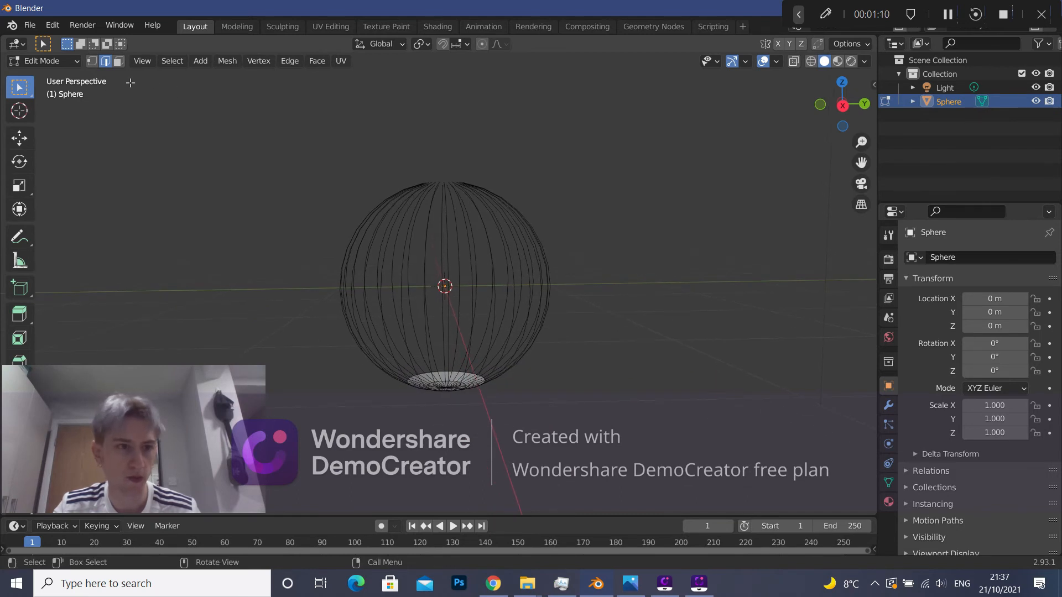
key(a)
click(44, 61)
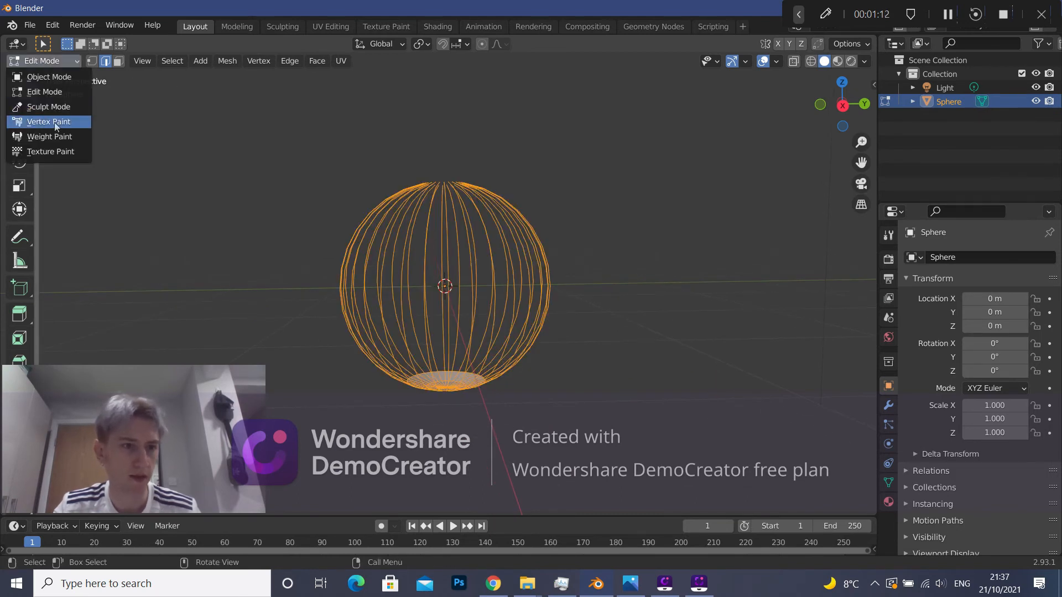
click(62, 110)
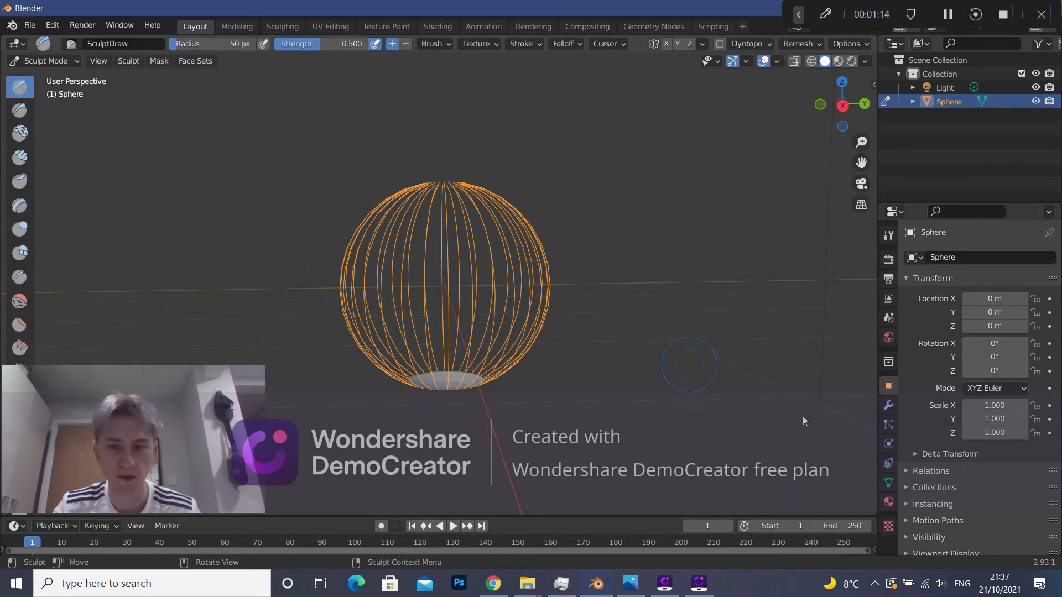
Symmetrize the sphere mesh in the +Z to -Z direction.
scroll(932, 480, down, 1)
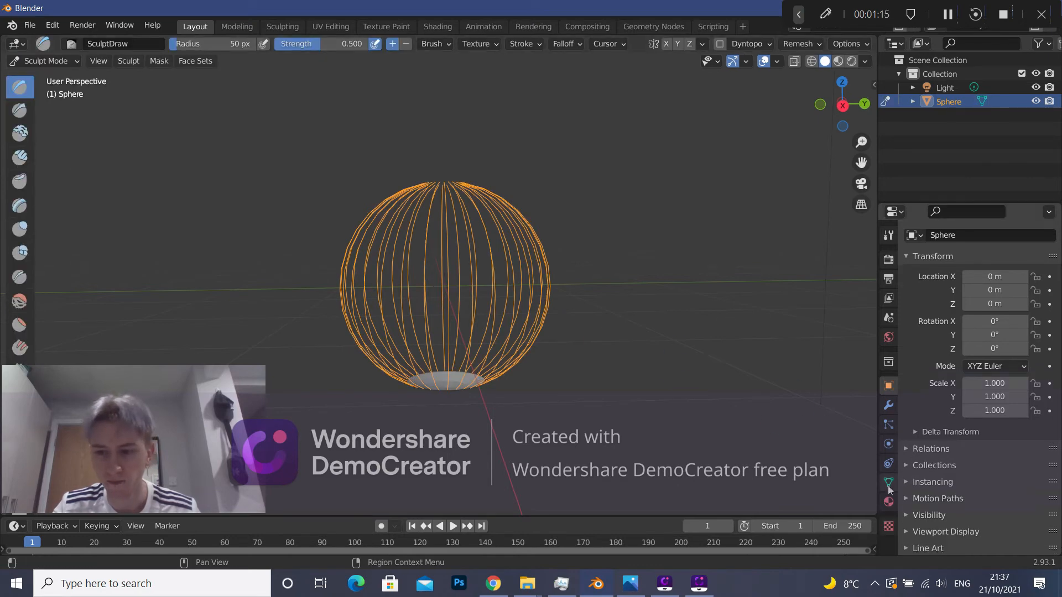
click(888, 259)
scroll(965, 431, down, 5)
scroll(964, 432, down, 1)
click(888, 235)
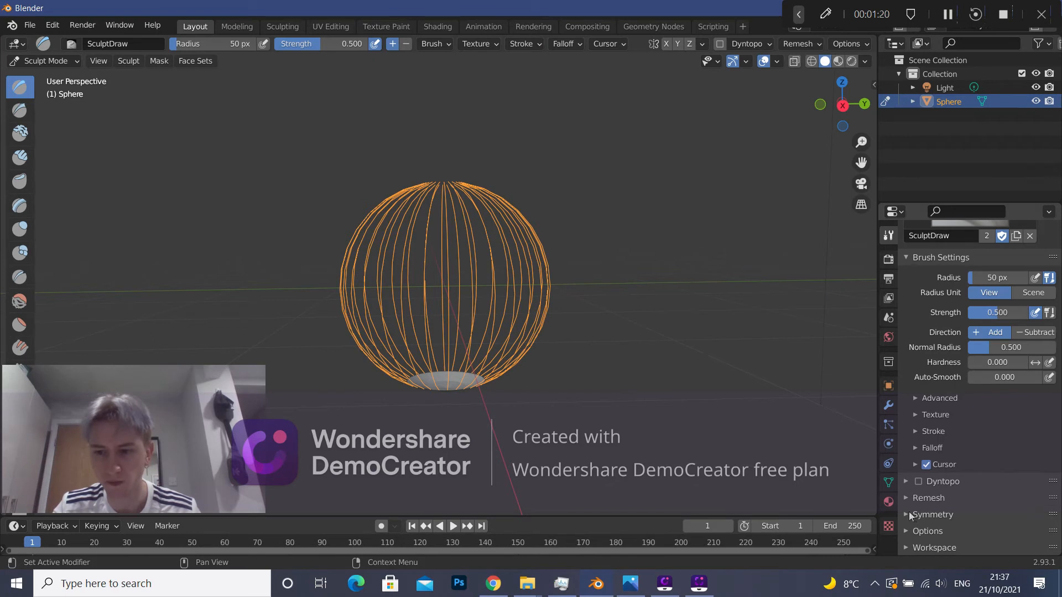
click(908, 514)
scroll(948, 512, down, 5)
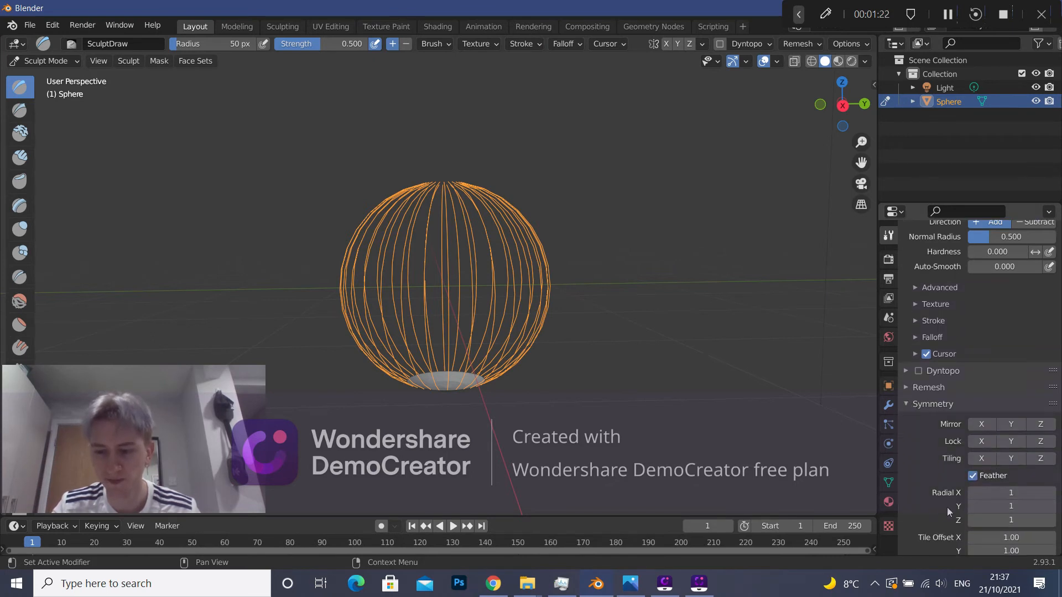
scroll(963, 487, down, 4)
click(1004, 492)
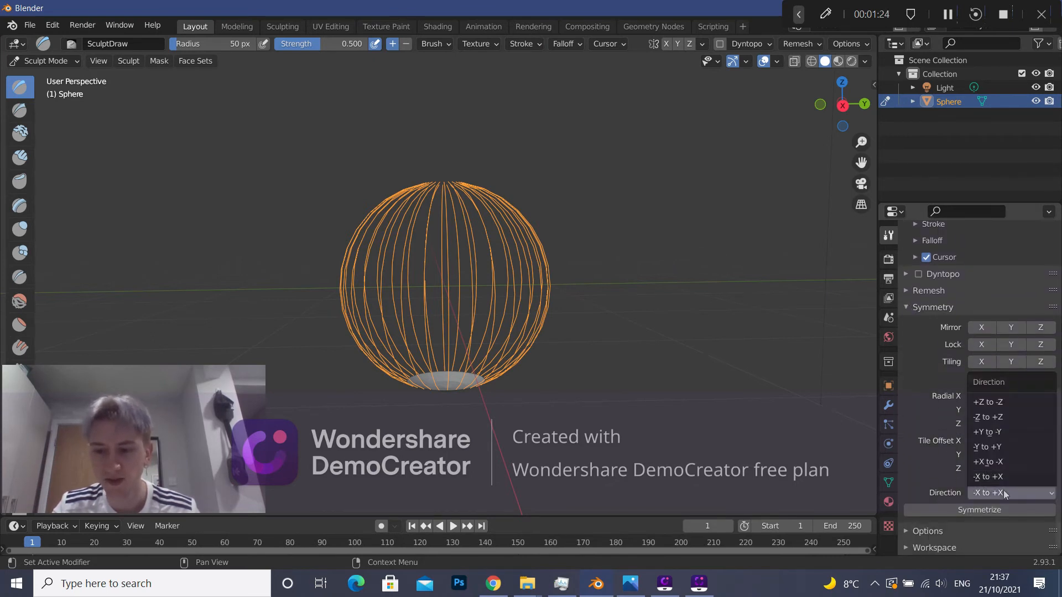
click(995, 402)
click(974, 511)
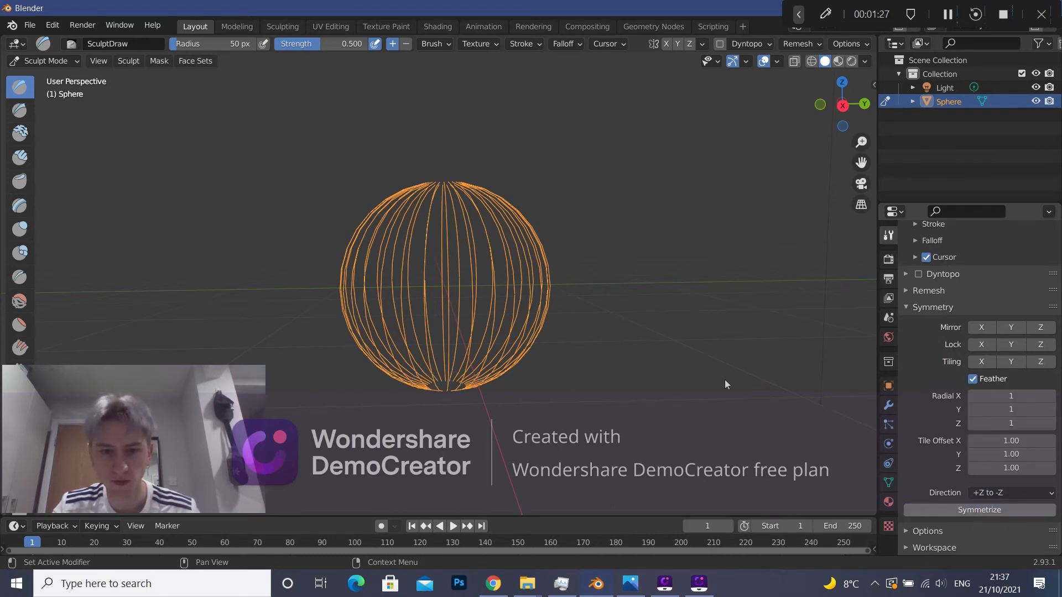
Return to Object Mode and reselect the strand sphere.
click(48, 62)
click(48, 77)
scroll(552, 215, down, 3)
click(544, 209)
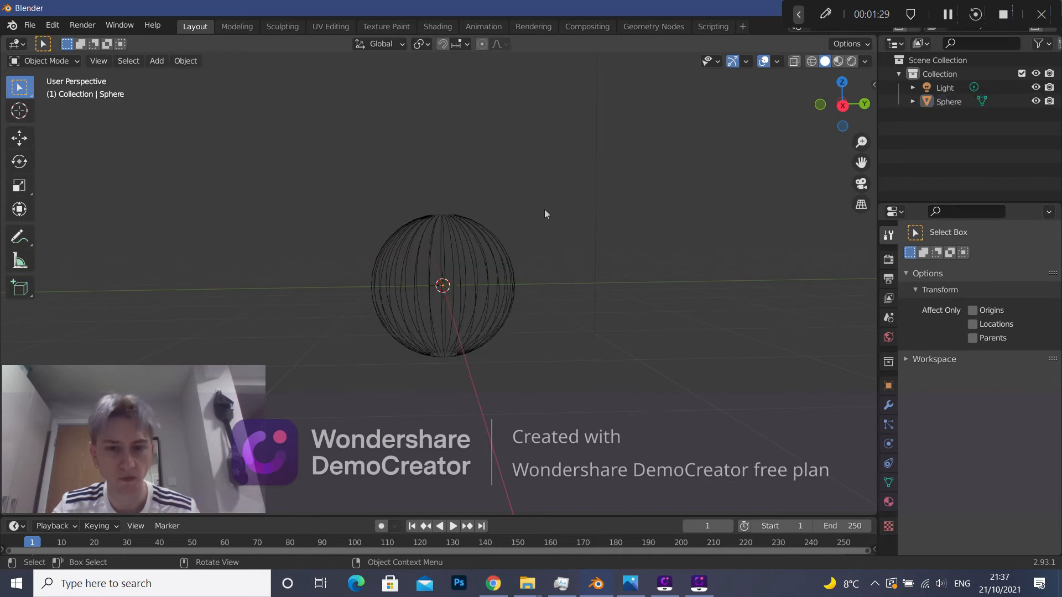
middle_drag(545, 209, 515, 235)
click(475, 242)
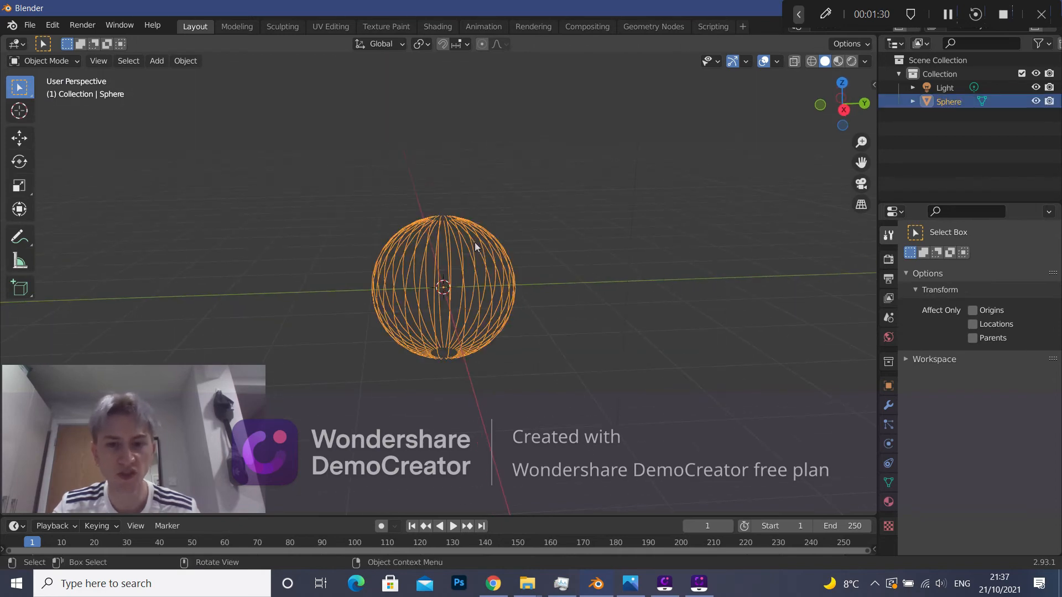
Add an Array modifier to the sphere with a relative offset of 0 in X and 1 in Z.
click(889, 406)
click(979, 258)
click(825, 296)
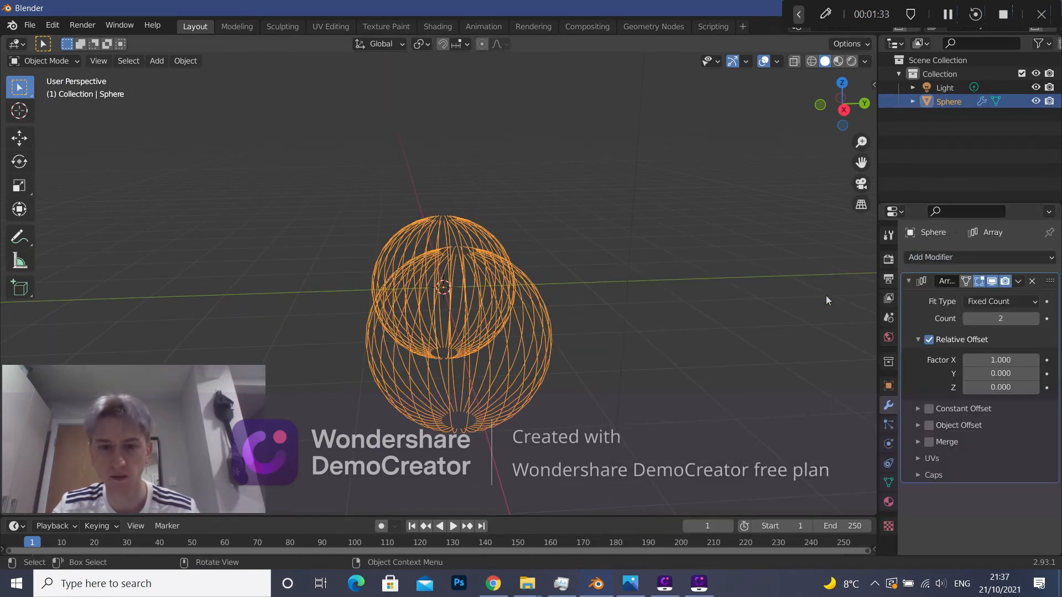
click(998, 360)
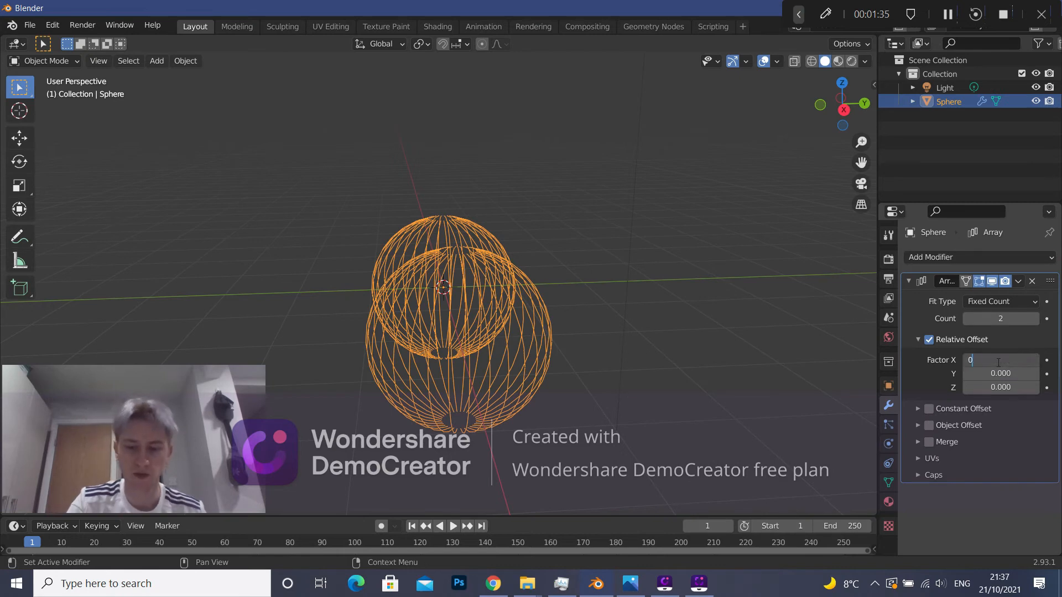
text(0)
key(Return)
click(1004, 387)
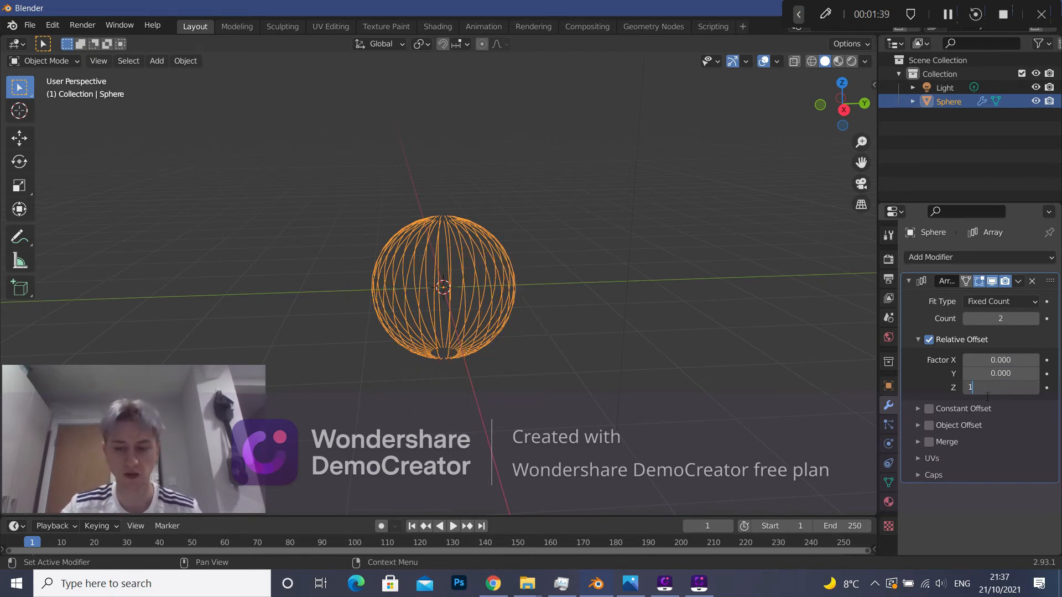
key(Return)
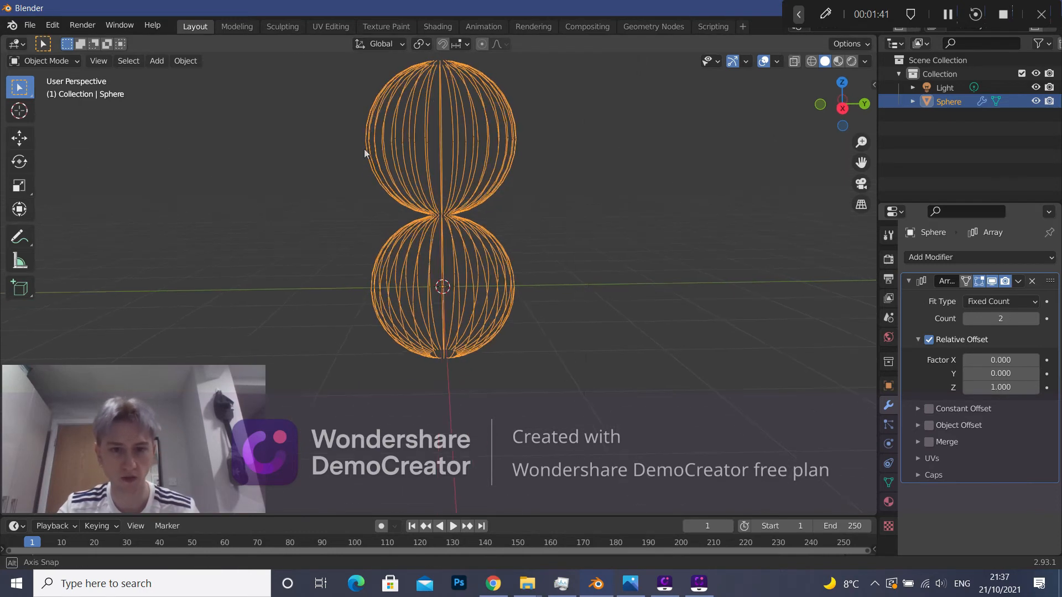
Set the sphere's Array modifier count to 5.
scroll(492, 248, down, 1)
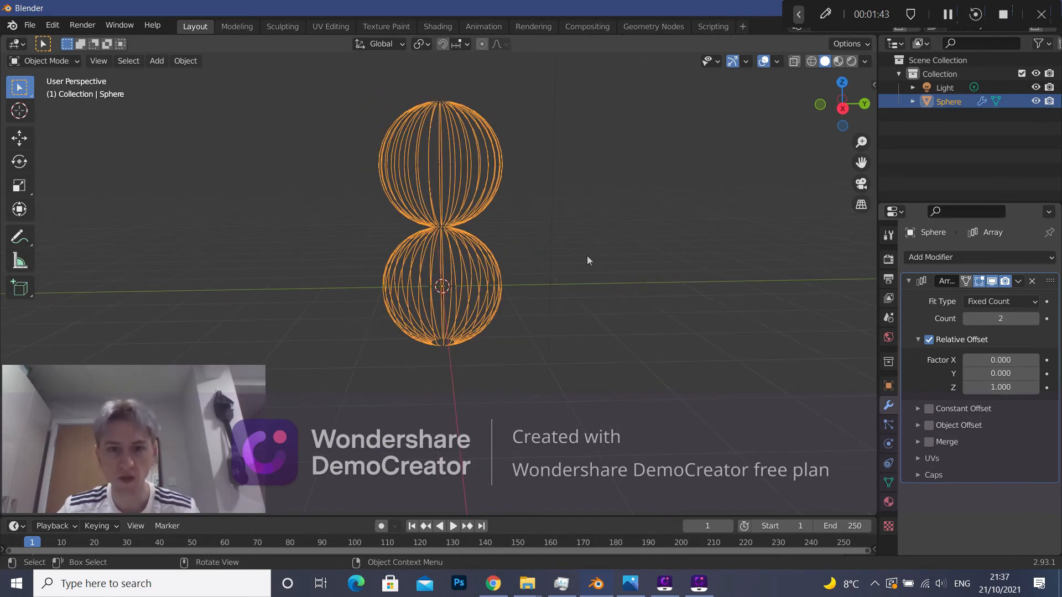
shift+middle_drag(588, 255, 580, 275)
scroll(567, 327, down, 1)
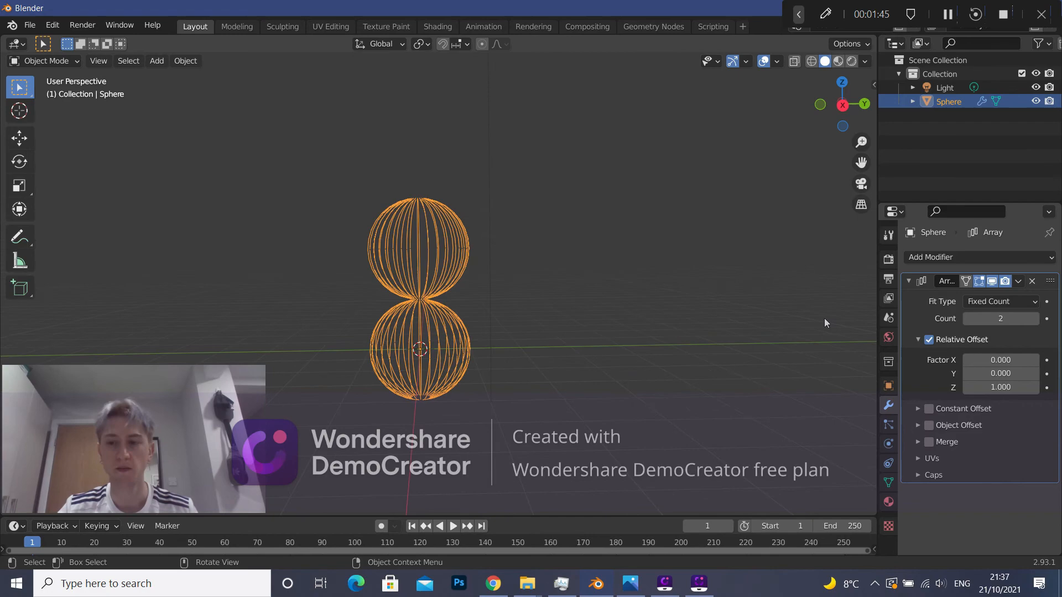
click(1001, 319)
text(5)
key(Return)
Enable Merge in the Array modifier of the stacked spheres.
scroll(623, 204, down, 1)
middle_drag(622, 204, 492, 138)
scroll(560, 260, down, 2)
middle_drag(547, 158, 500, 142)
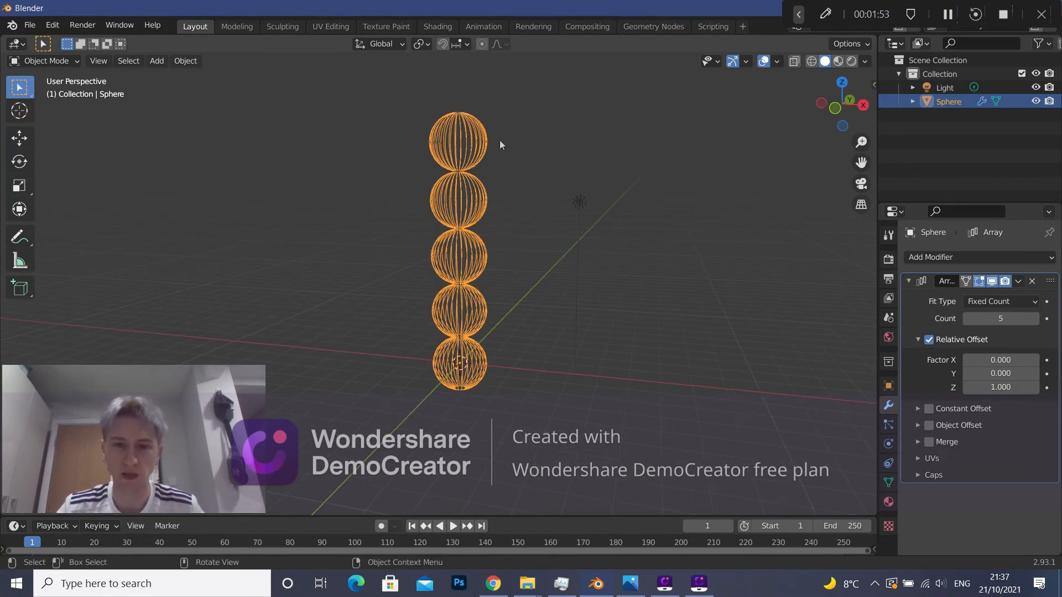
middle_drag(578, 262, 447, 264)
key(KP_1)
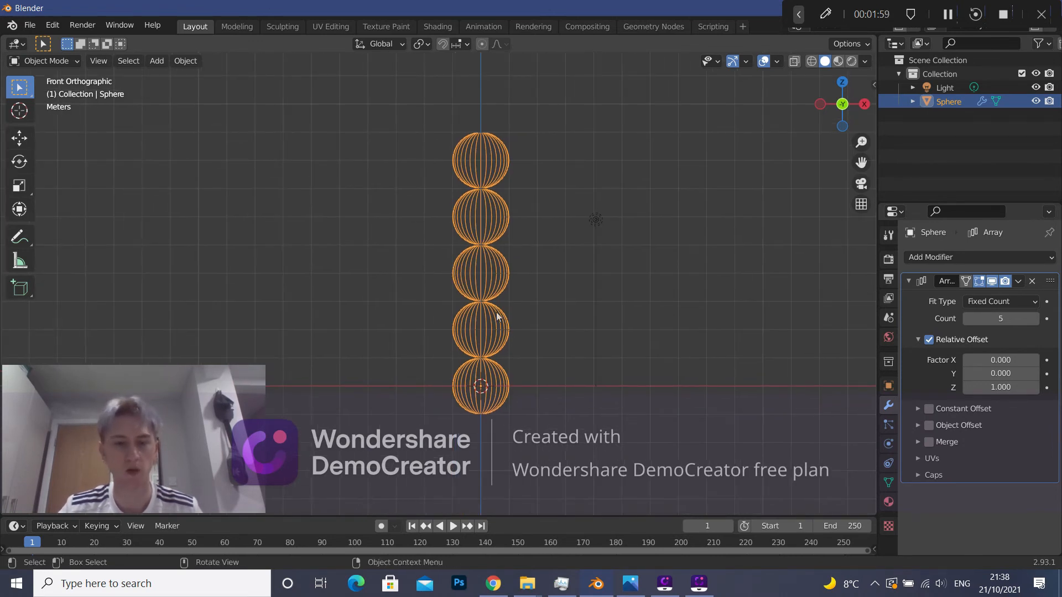
scroll(496, 311, up, 1)
shift+middle_drag(496, 303, 448, 264)
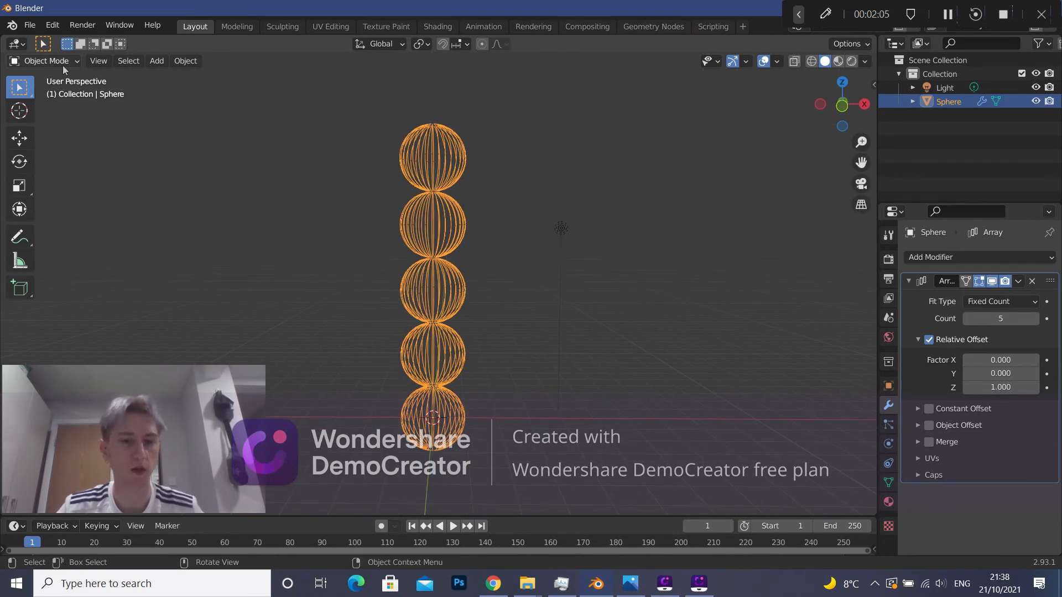
click(1018, 281)
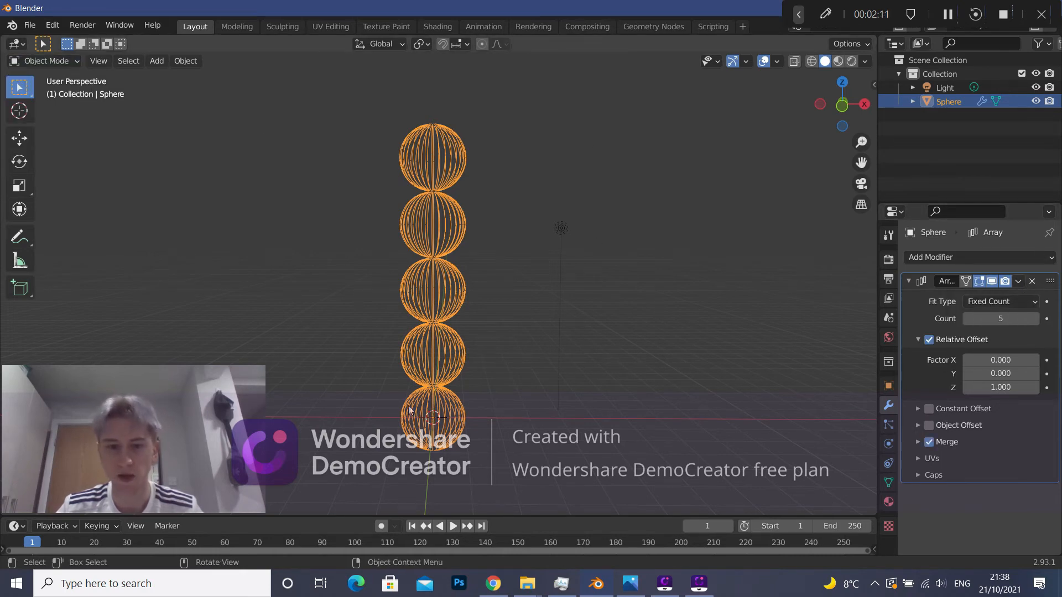
Apply the Array modifier to the stacked strand spheres and clear the selection.
click(1019, 282)
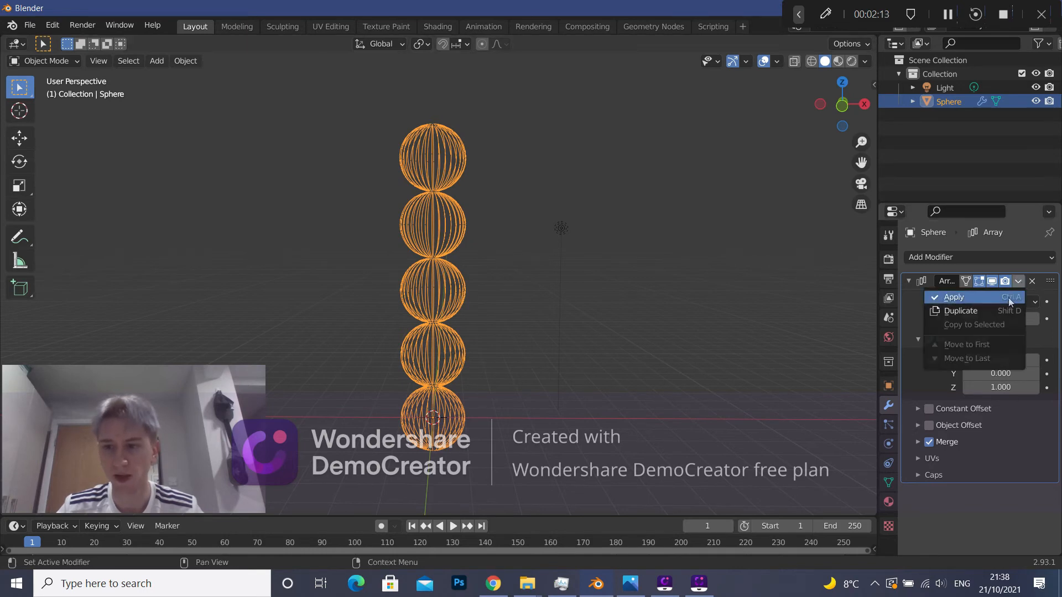
click(1008, 297)
click(496, 300)
key(a)
key(alt+a)
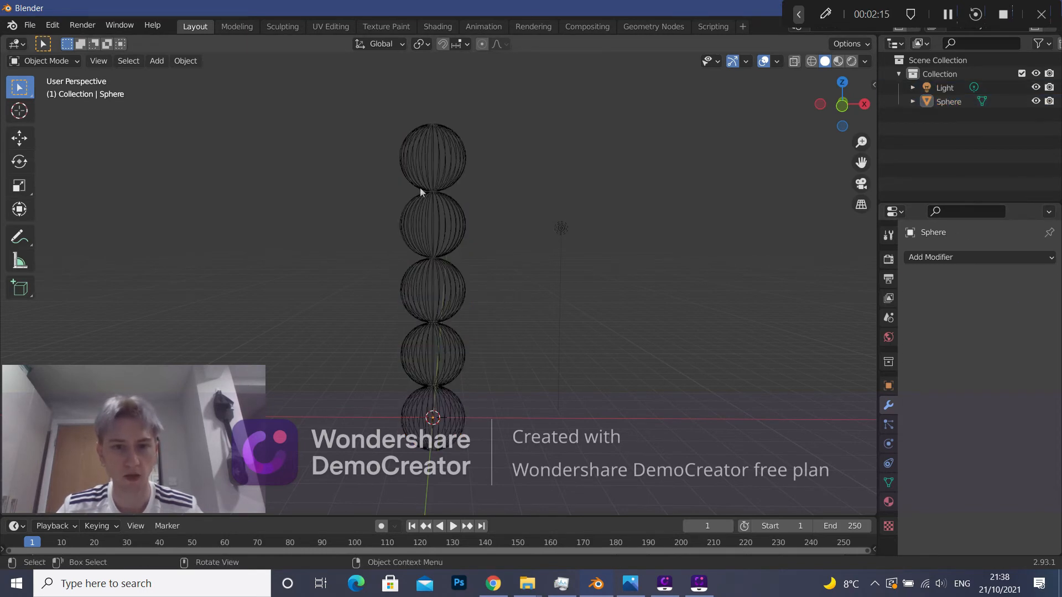
Move the strand stack up along Z by about 2.3 m.
click(453, 374)
key(g)
key(z)
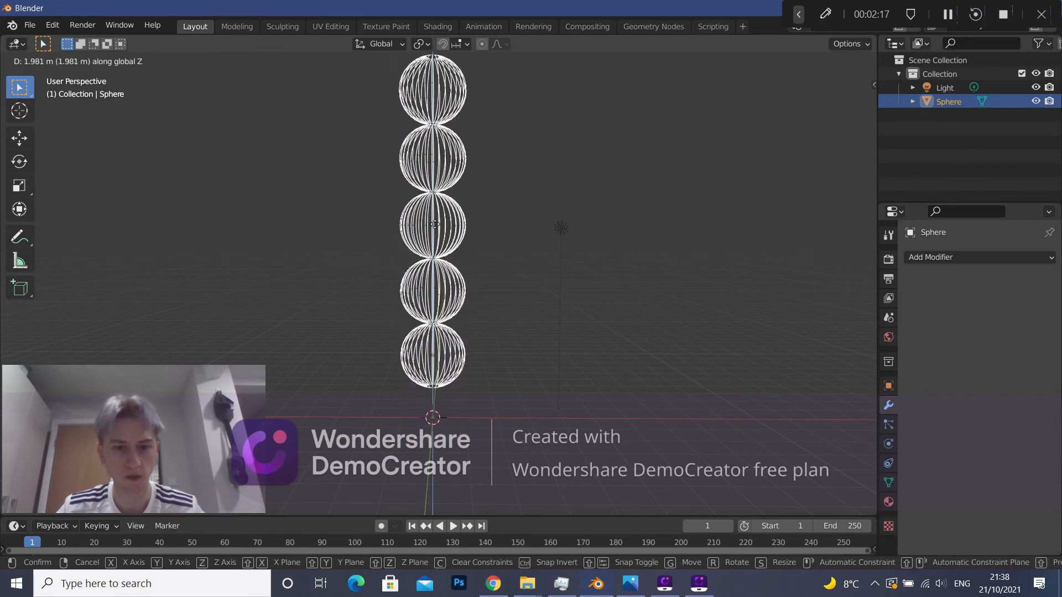
click(435, 227)
click(528, 371)
Add a UV sphere at the origin below the stack and scale it down to roughly half its size.
key(shift+a)
mouse_move(413, 290)
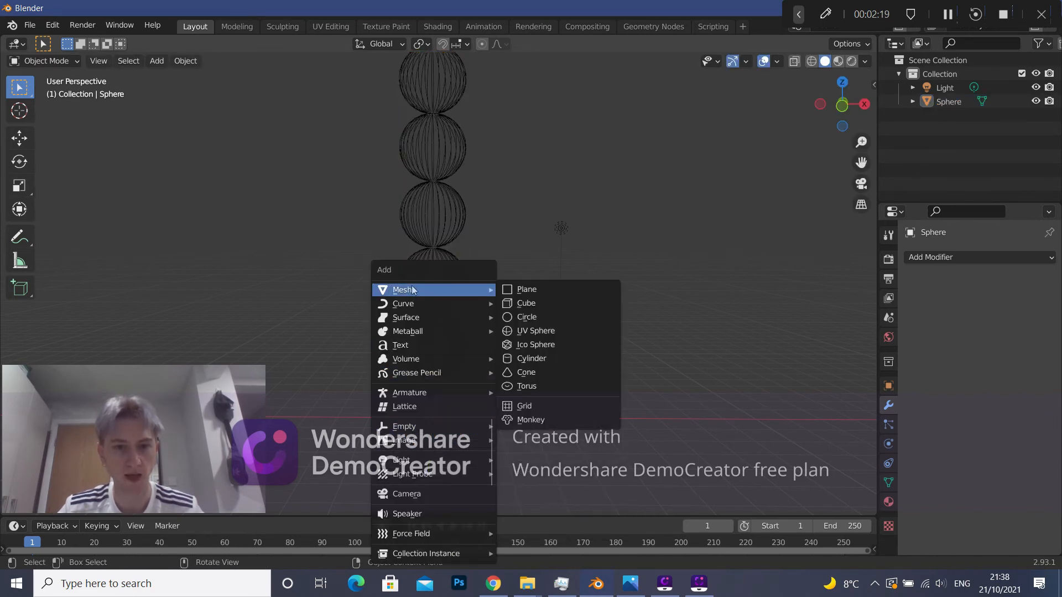
click(535, 331)
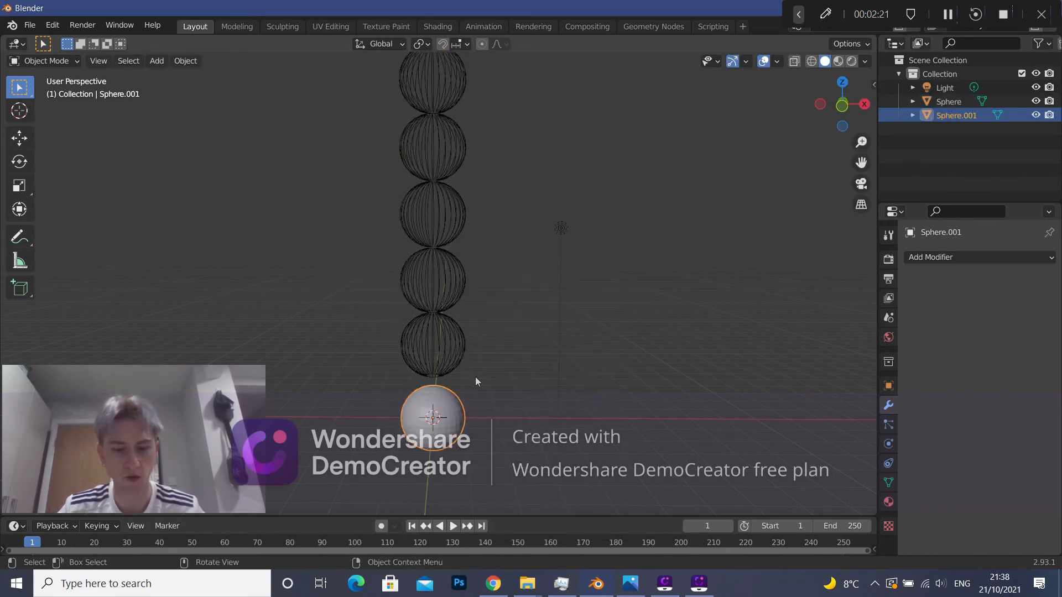
key(s)
click(445, 393)
Apply the scale of the small sphere below the strand stack.
click(178, 63)
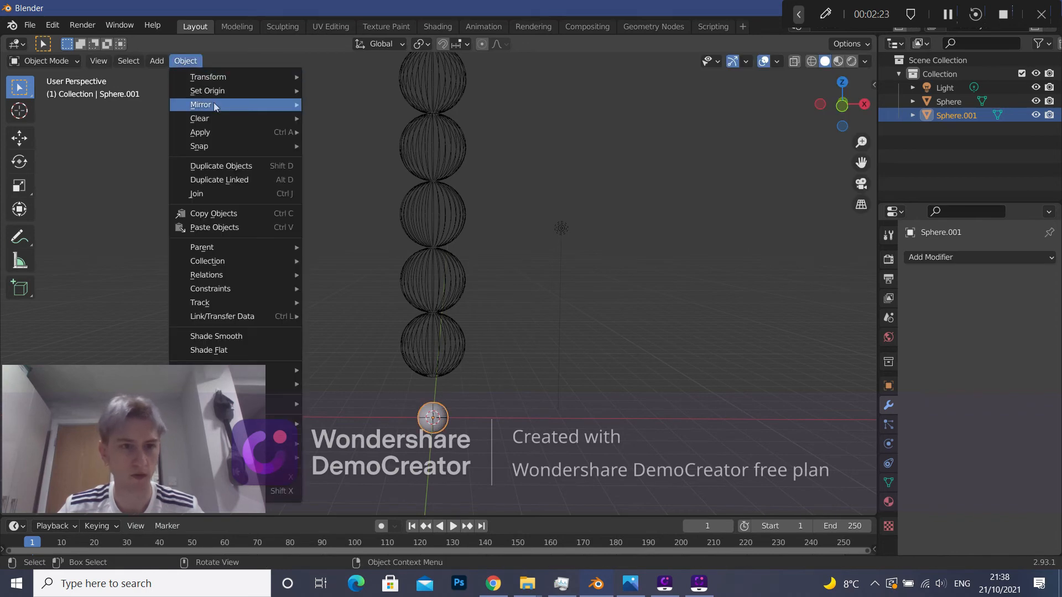
mouse_move(224, 132)
click(355, 161)
click(538, 360)
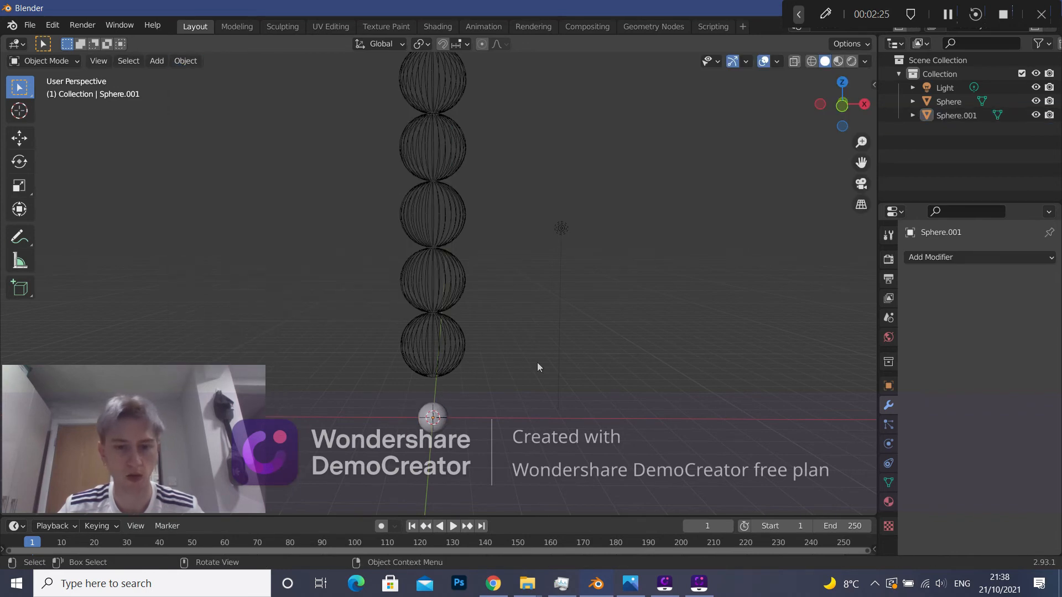
Add a particle system to the small sphere and set its type to Hair.
shift+middle_drag(539, 359, 546, 318)
click(449, 386)
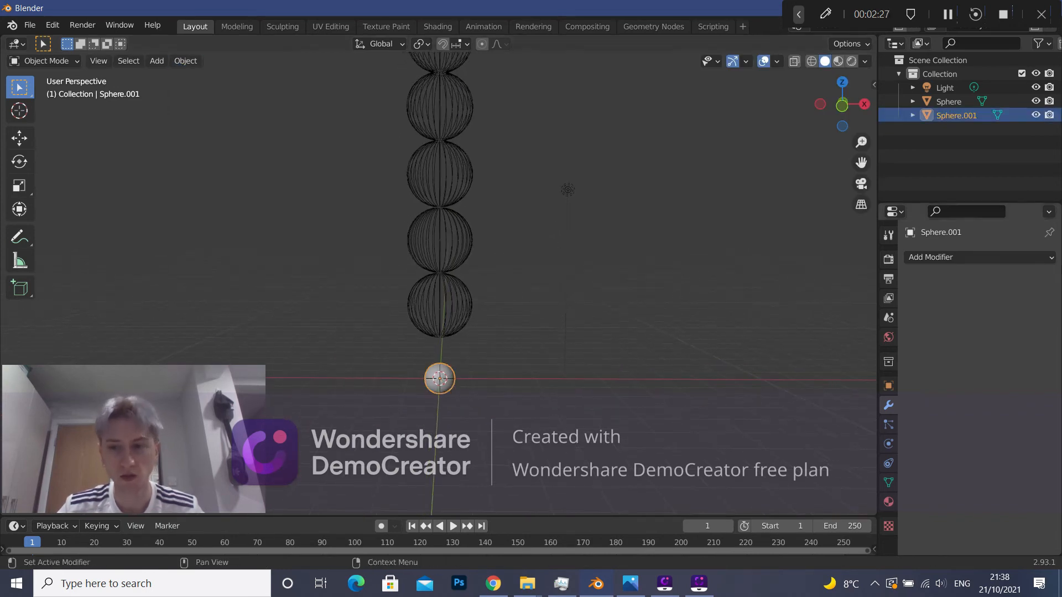
click(1006, 253)
click(863, 422)
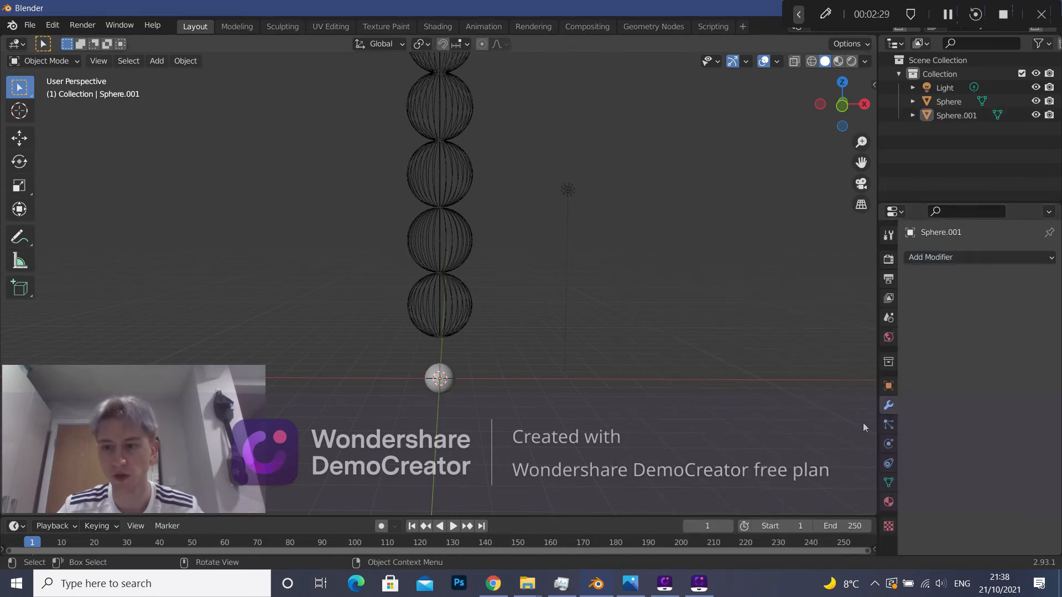
click(450, 385)
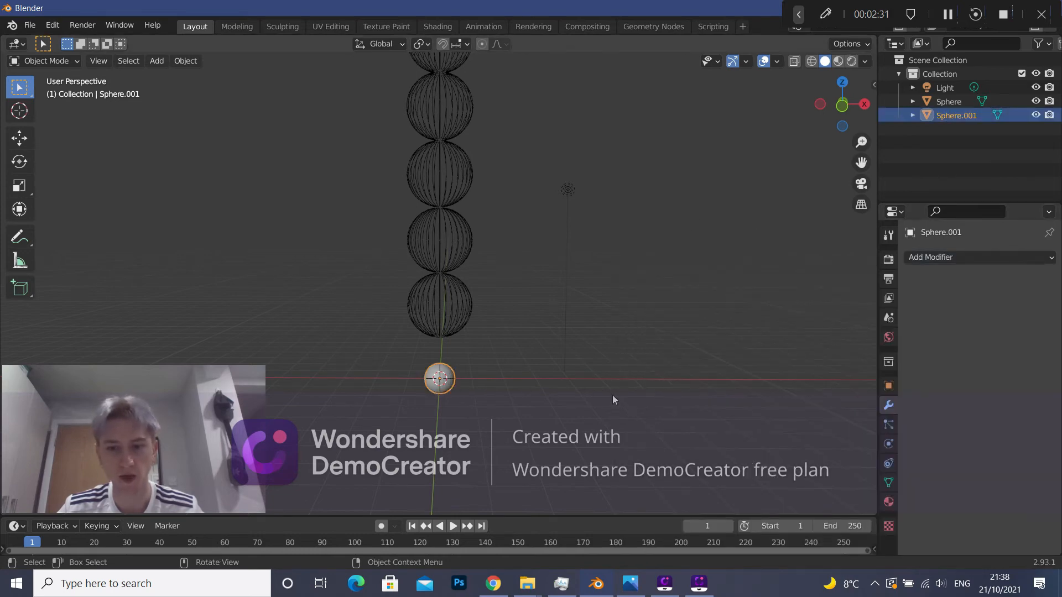
click(890, 426)
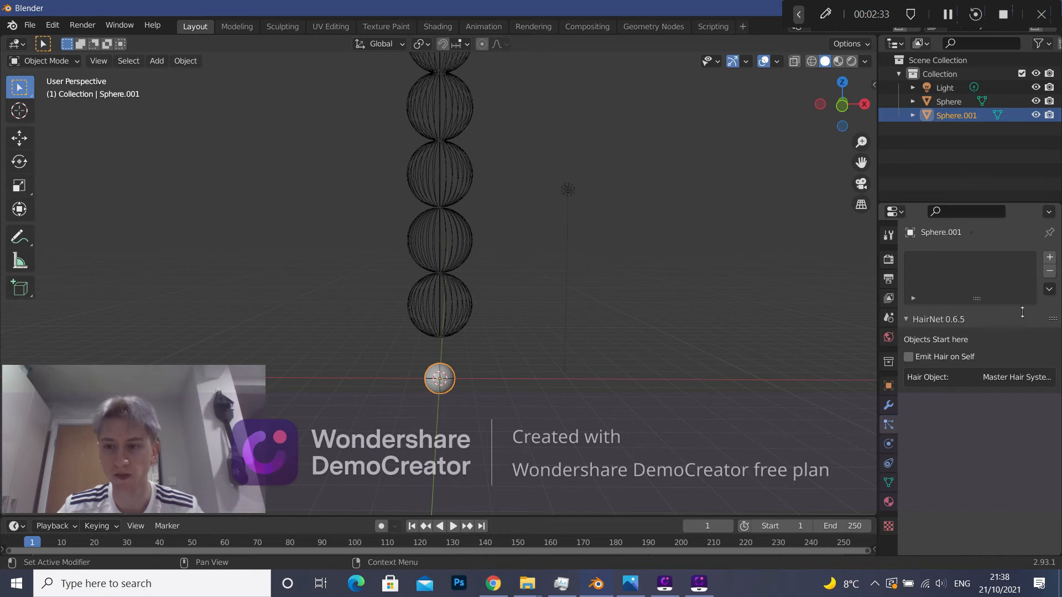
click(1048, 258)
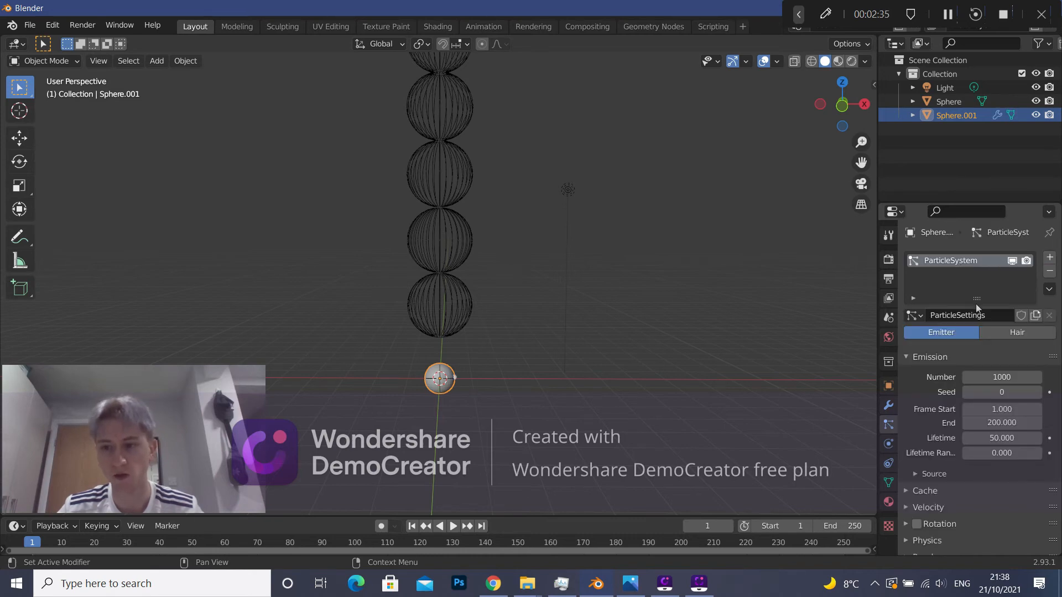
click(1000, 334)
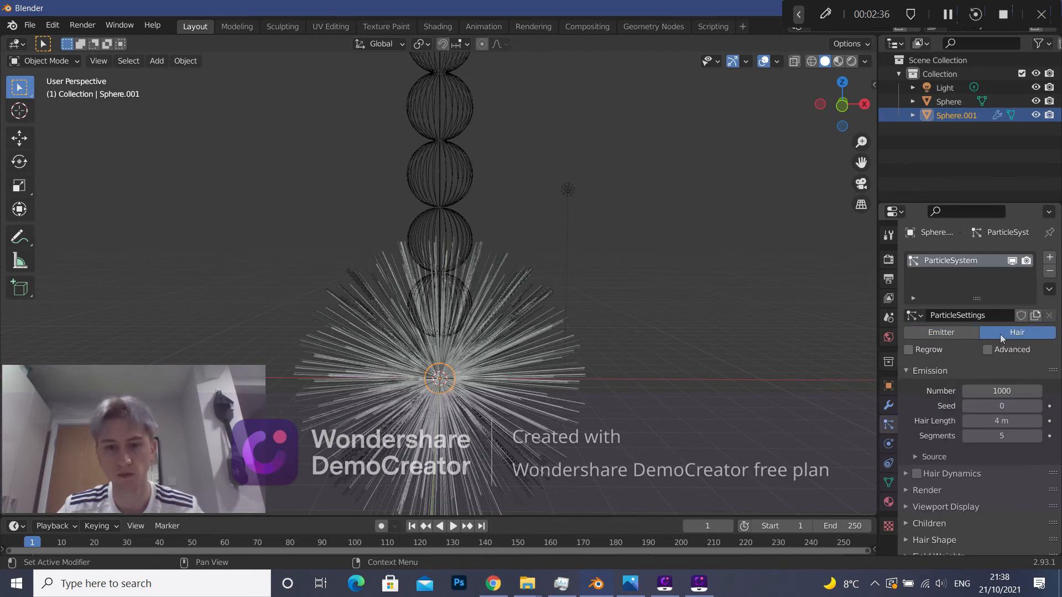
Shorten the small sphere's hair length to about 0.296 m.
click(1007, 421)
text(1)
key(Return)
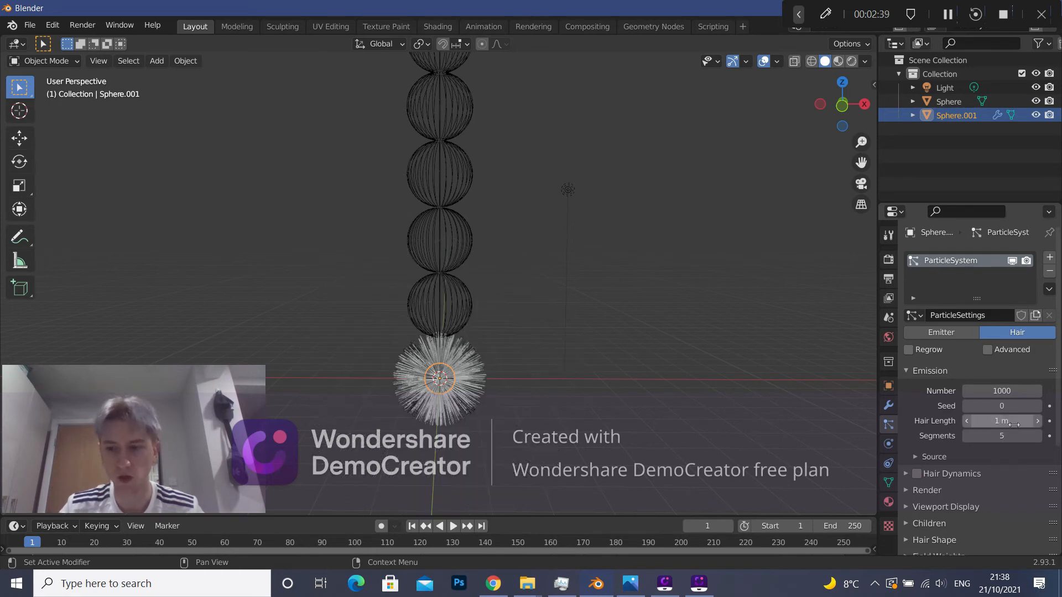
drag(1014, 424, 952, 424)
Convert the stacked strand spheres from a mesh to a curve object.
click(450, 307)
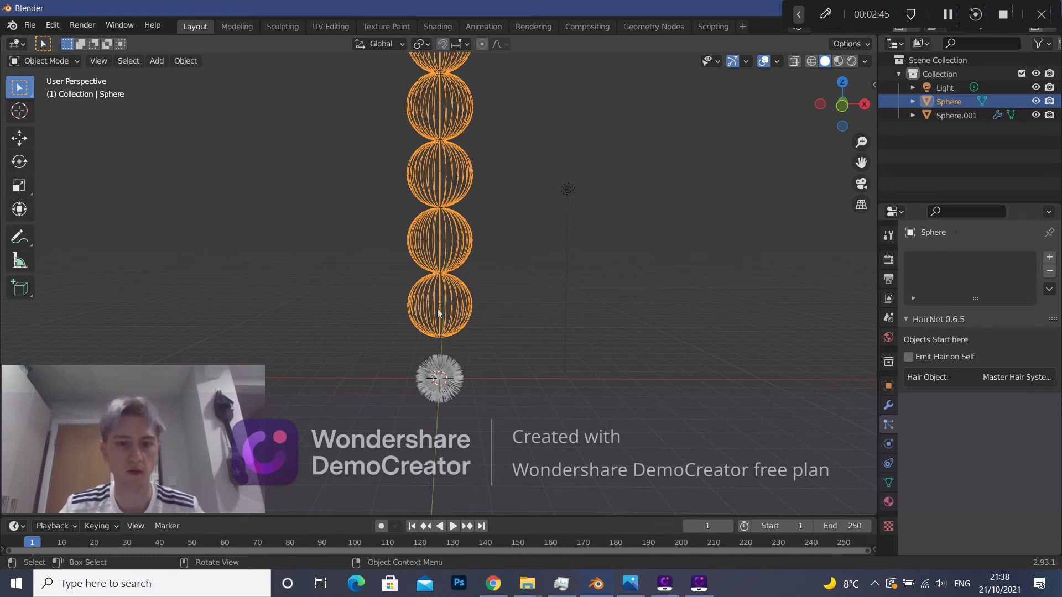
click(486, 249)
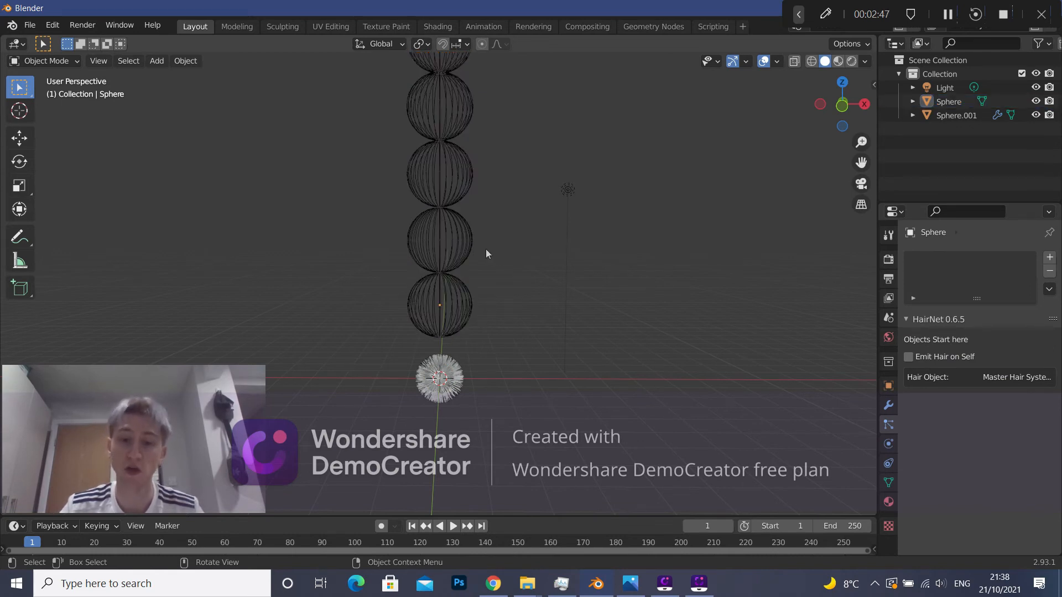
click(457, 244)
right_click(457, 246)
mouse_move(423, 87)
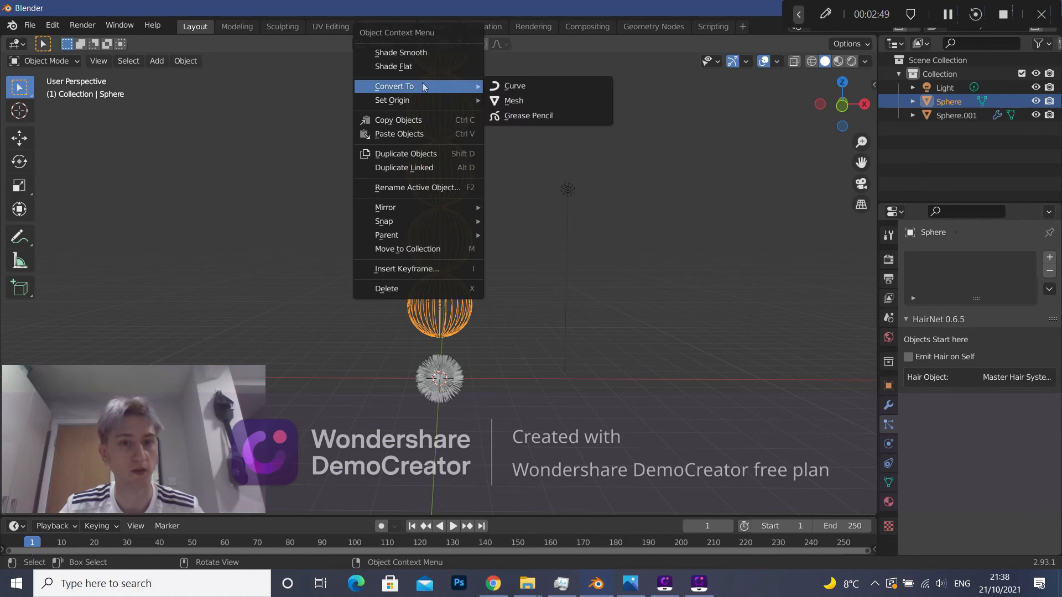
click(514, 85)
click(543, 141)
click(471, 303)
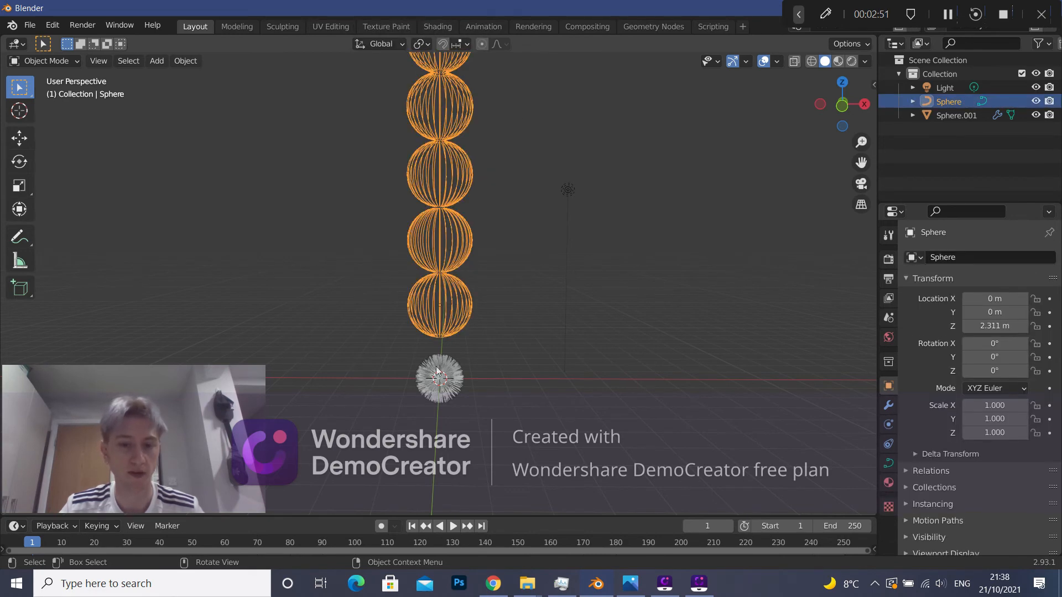
Apply the location of the strand curve stack while keeping it in place above the small sphere.
click(440, 394)
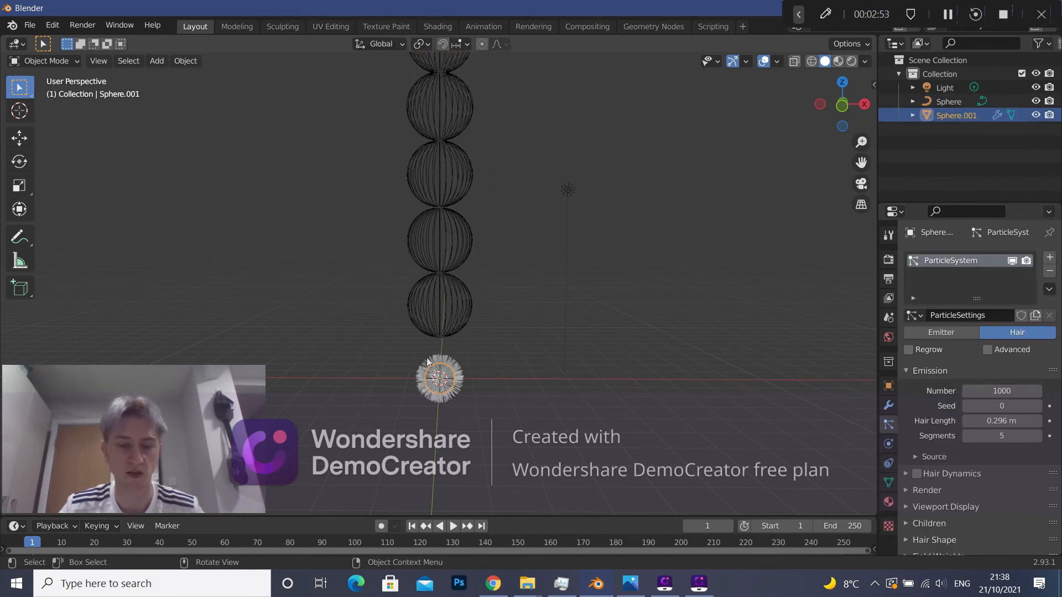
click(450, 331)
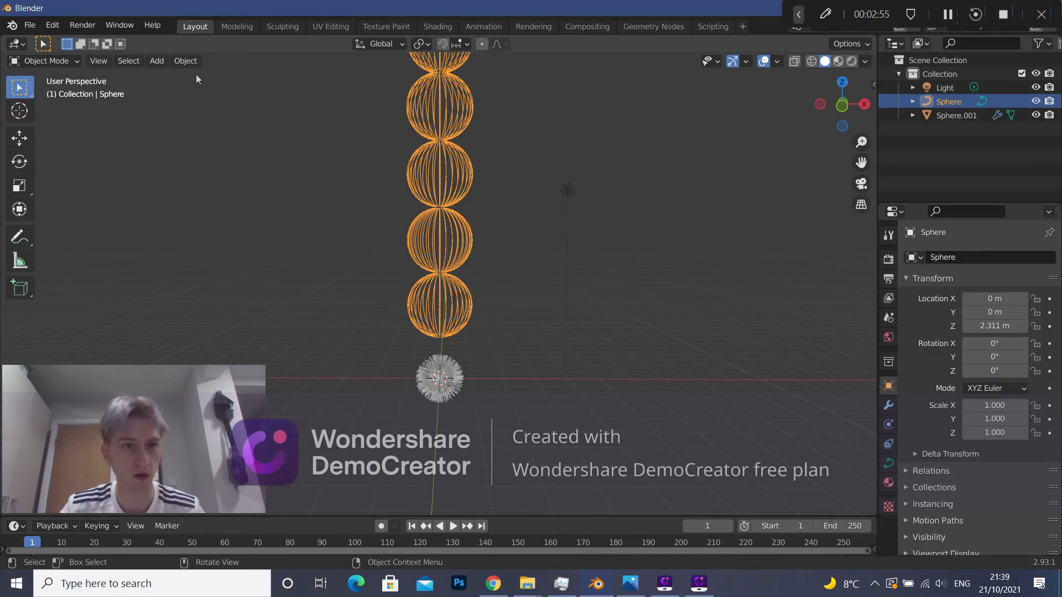
click(185, 61)
mouse_move(202, 87)
click(342, 123)
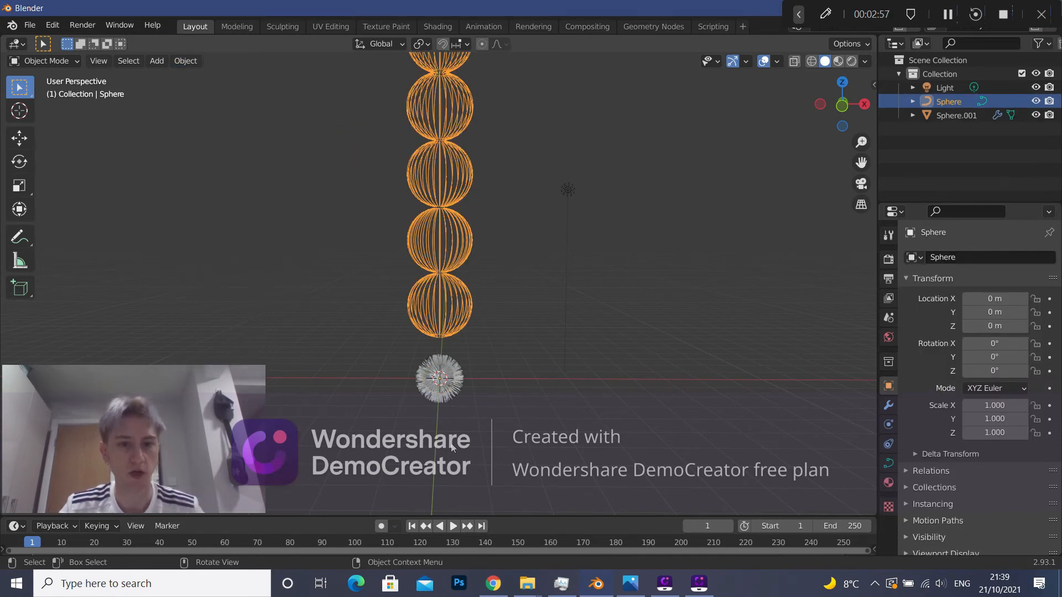
Select the small emitter sphere and open the HairNet options for making hair.
click(519, 348)
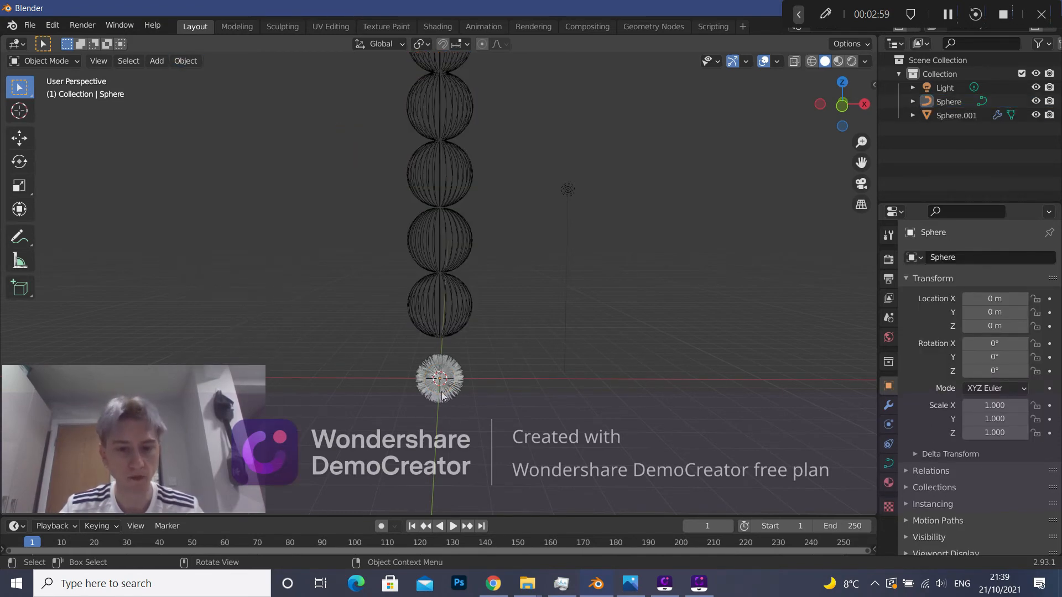
click(453, 331)
click(493, 361)
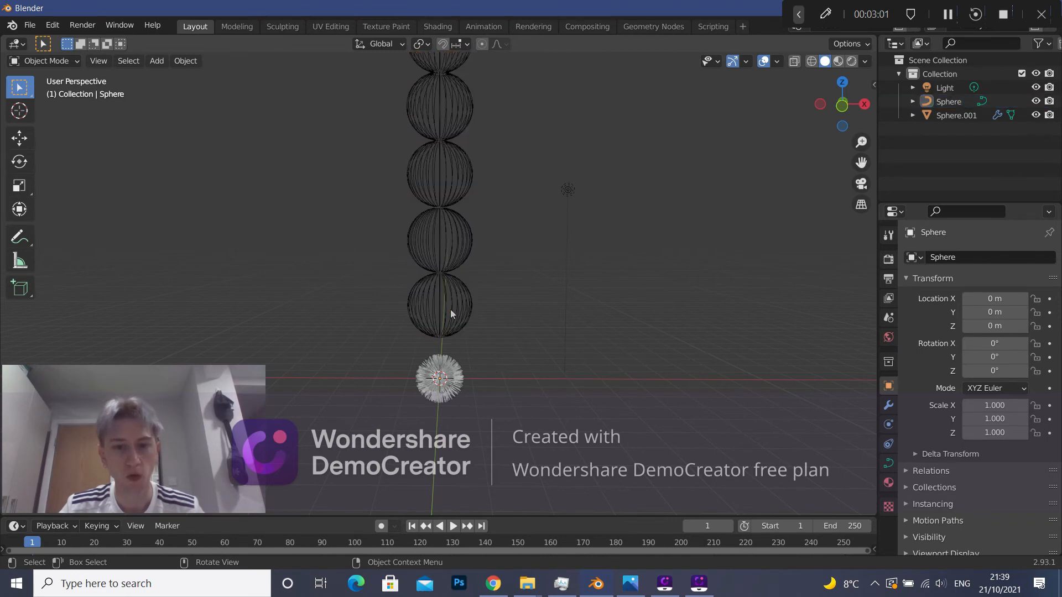
click(450, 309)
click(441, 394)
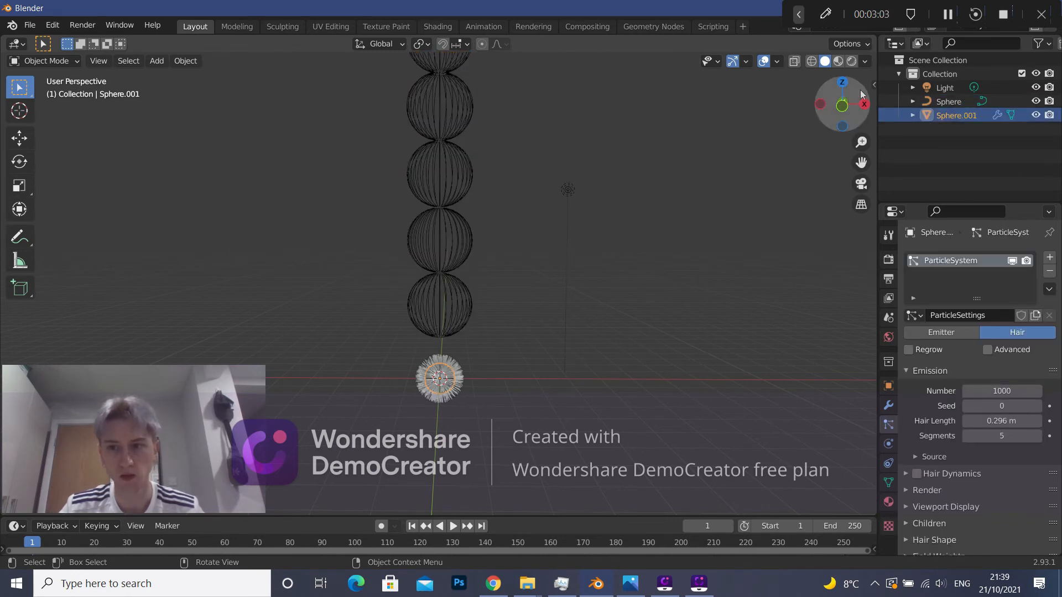
key(n)
click(869, 342)
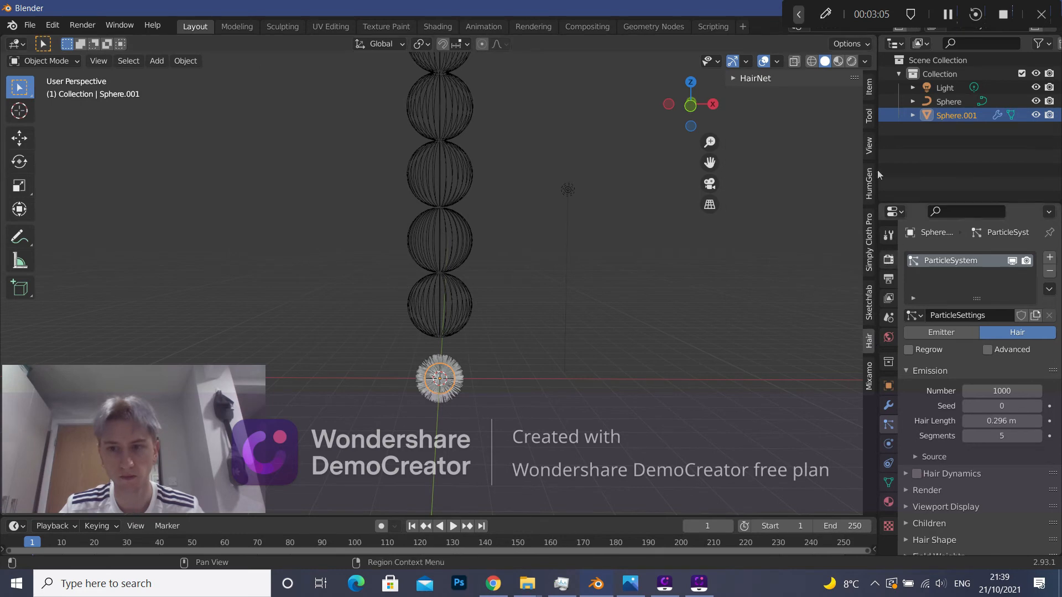
click(744, 79)
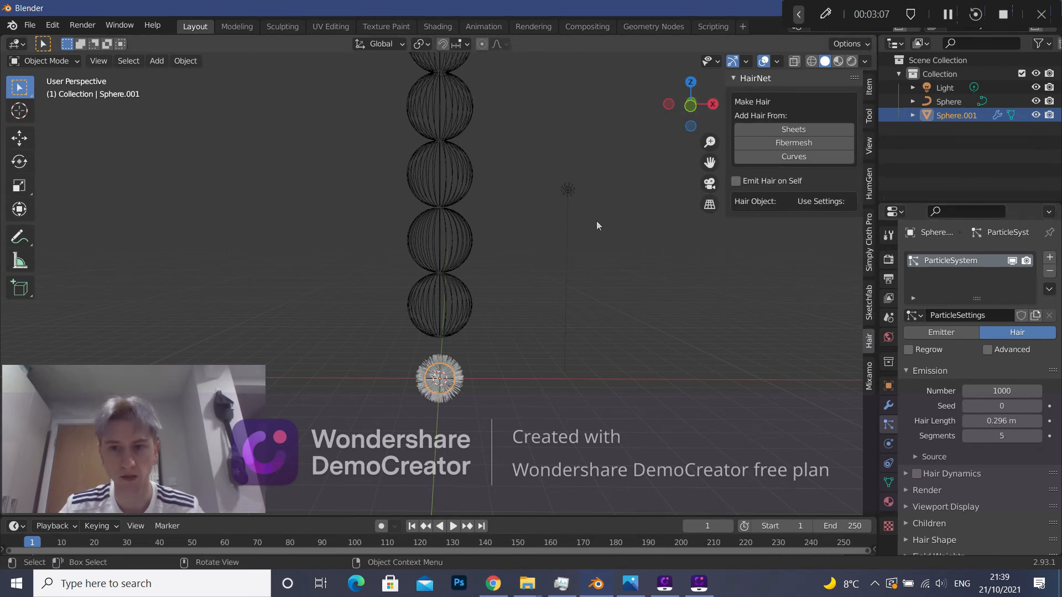
Select the strand curves with the small sphere as the active object and generate HairNet hair from Curves.
click(465, 293)
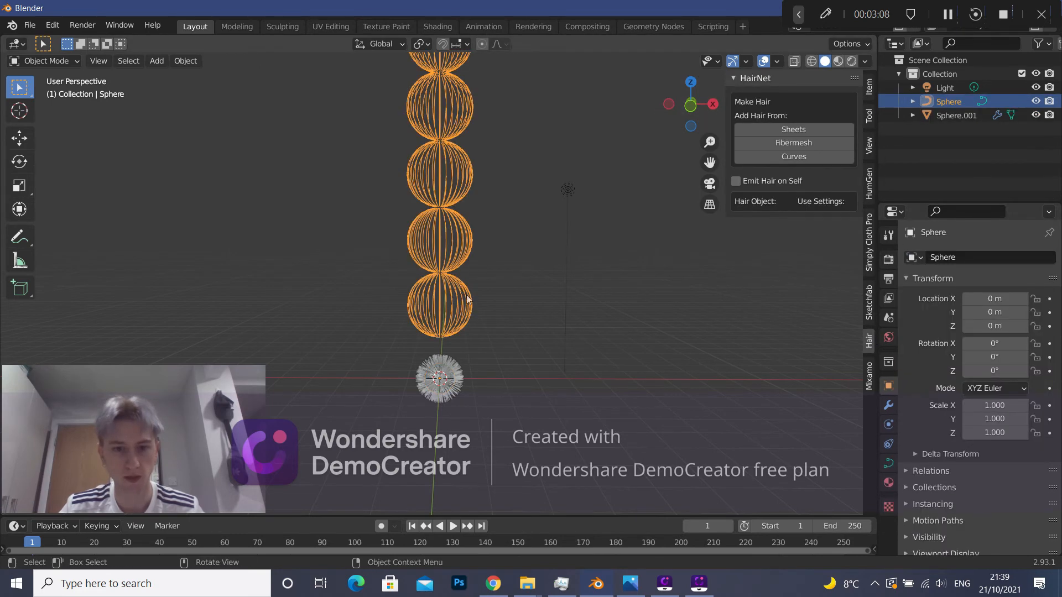
shift+click(445, 392)
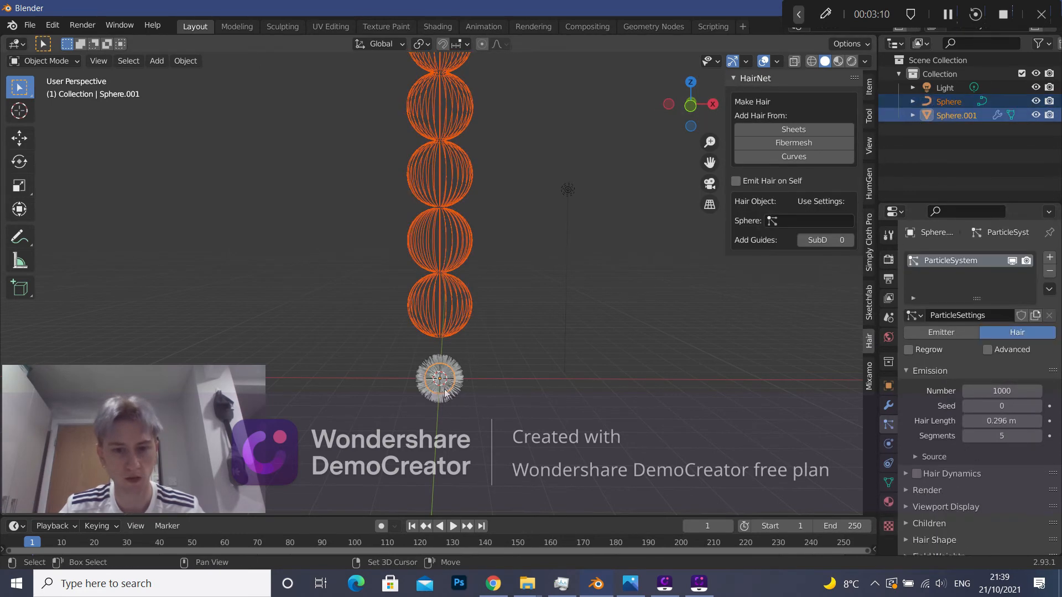
click(790, 160)
Examine how the generated hair follows the strand curves and look over the sphere's HNSphere particle settings.
shift+middle_drag(477, 146, 512, 236)
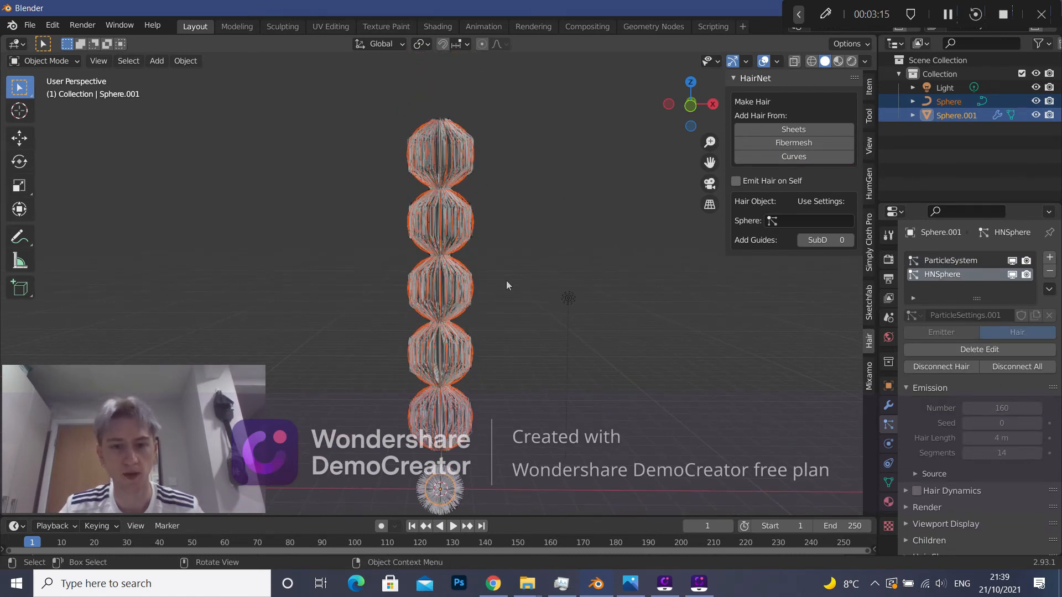
scroll(510, 244, up, 3)
click(504, 332)
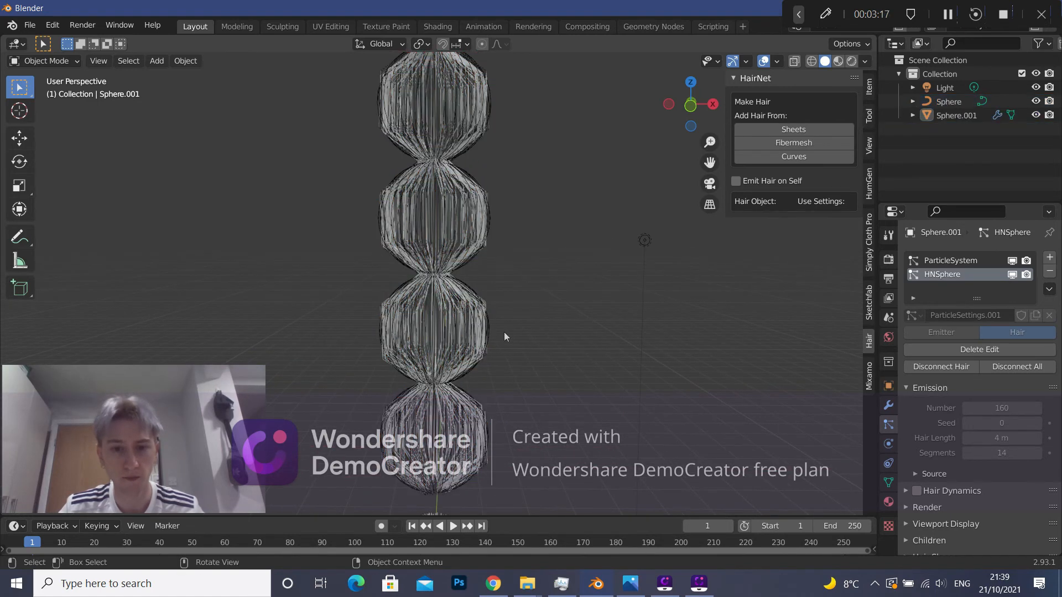
click(470, 328)
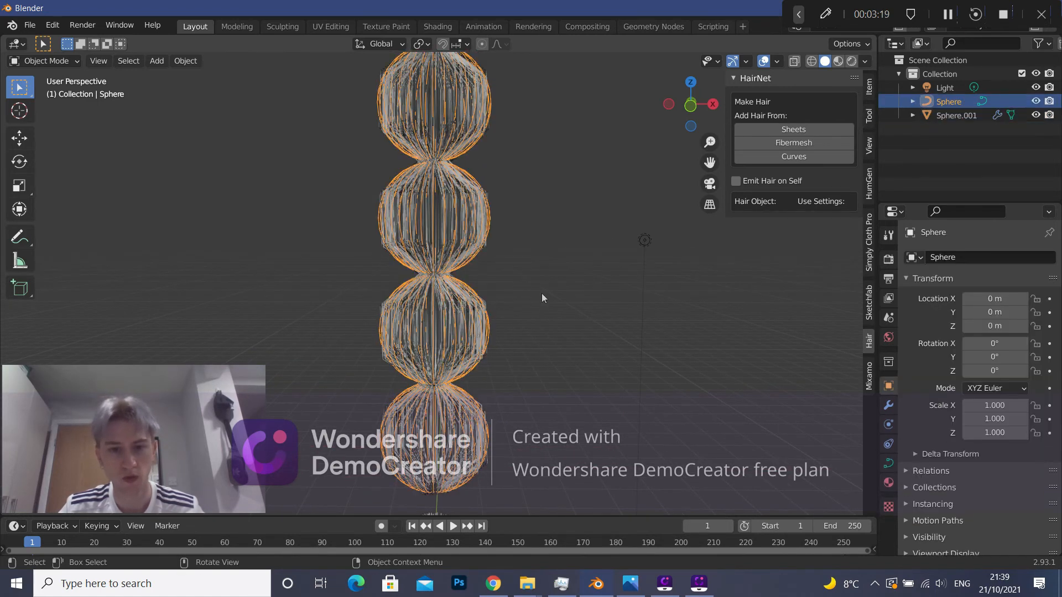
click(546, 254)
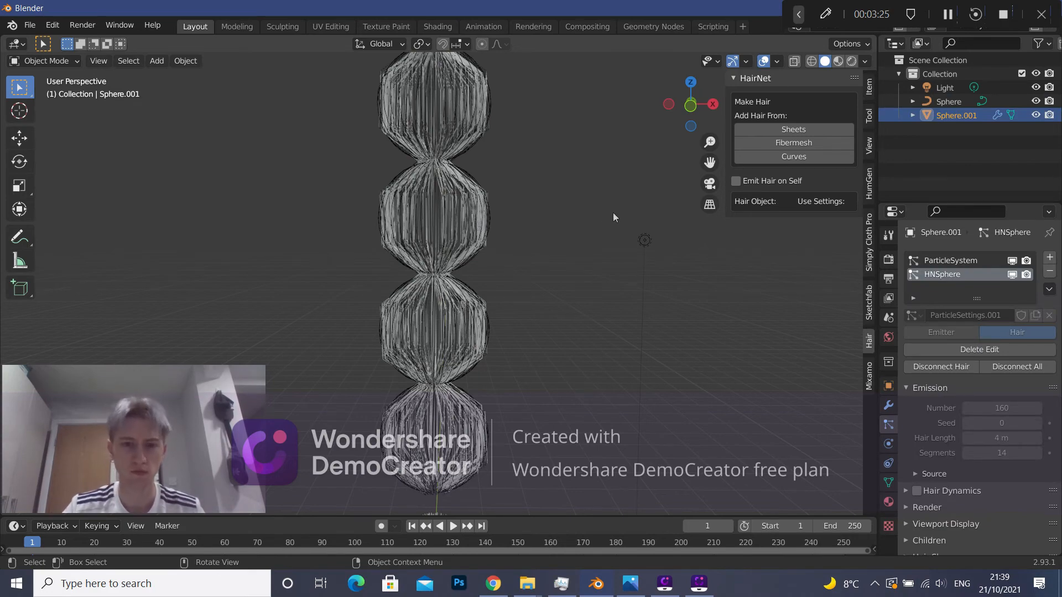
middle_drag(613, 213, 462, 160)
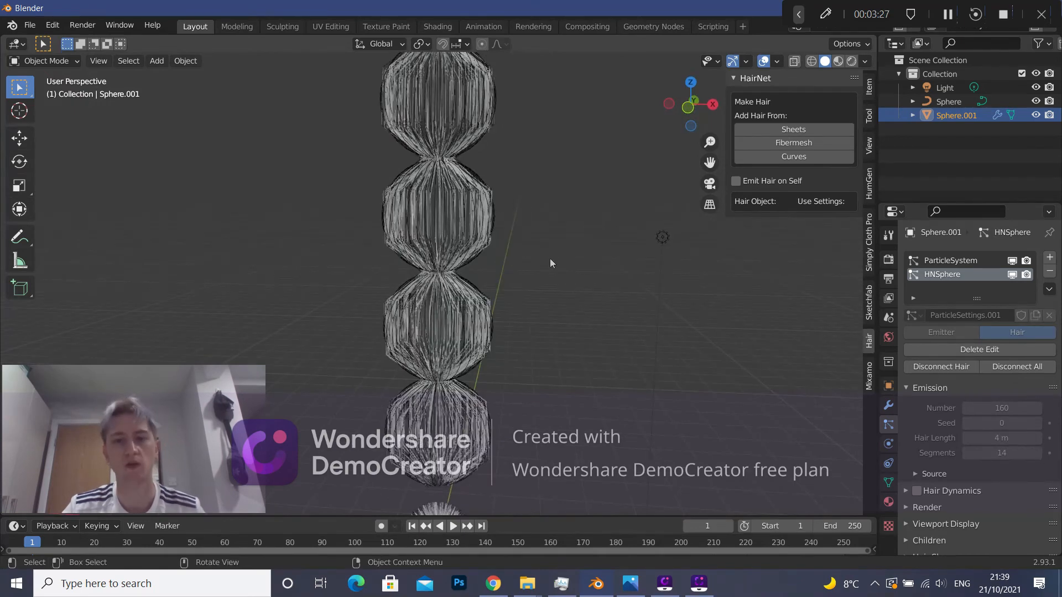
shift+middle_drag(567, 393, 602, 293)
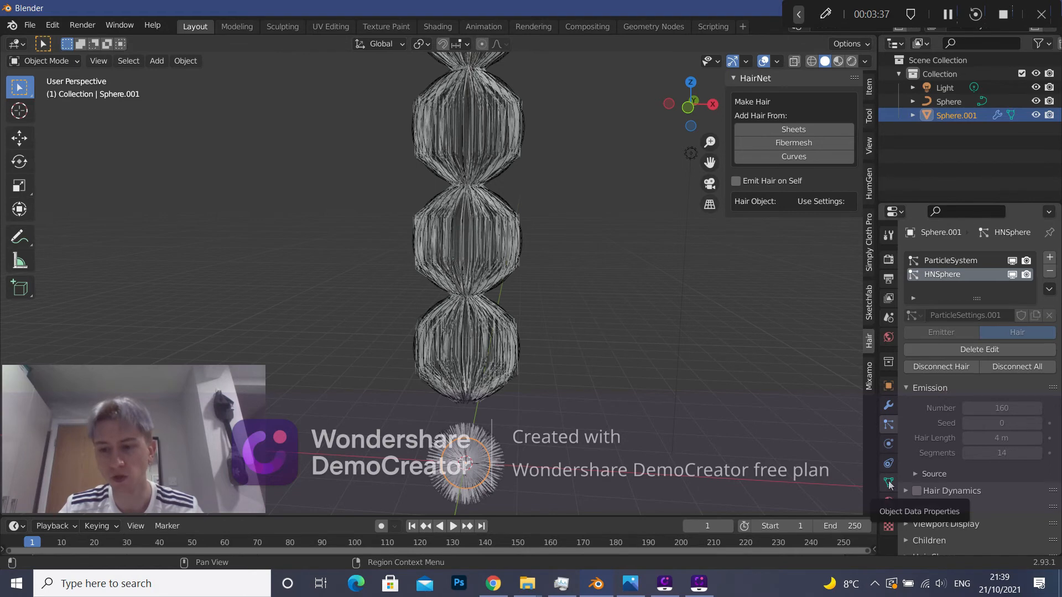
scroll(940, 460, down, 3)
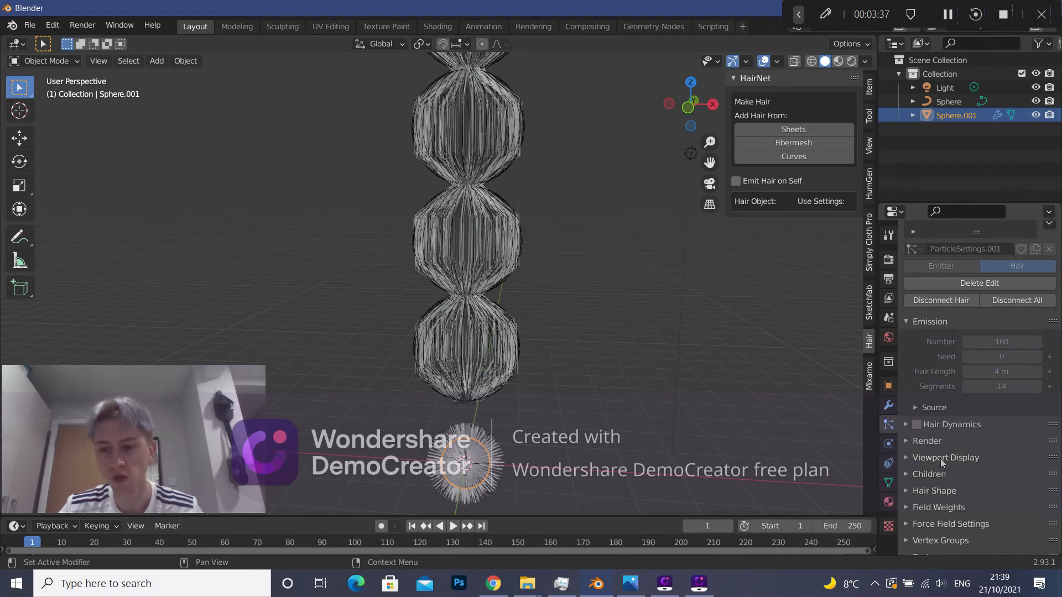
Set the hair's viewport display strand steps to 10 and check the smoother strands around the spheres.
click(907, 458)
scroll(1001, 520, down, 1)
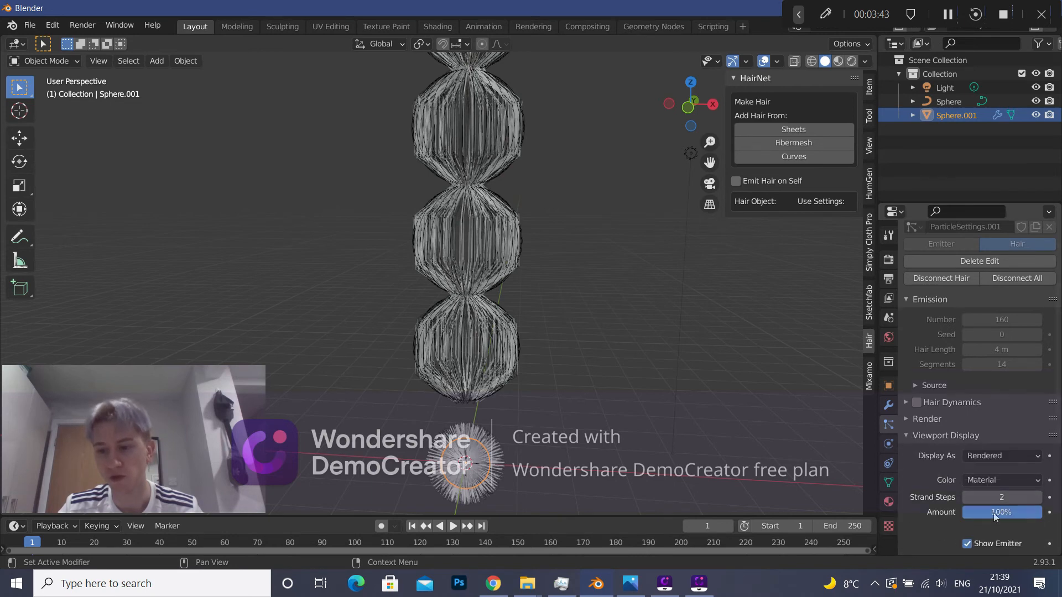
click(1000, 497)
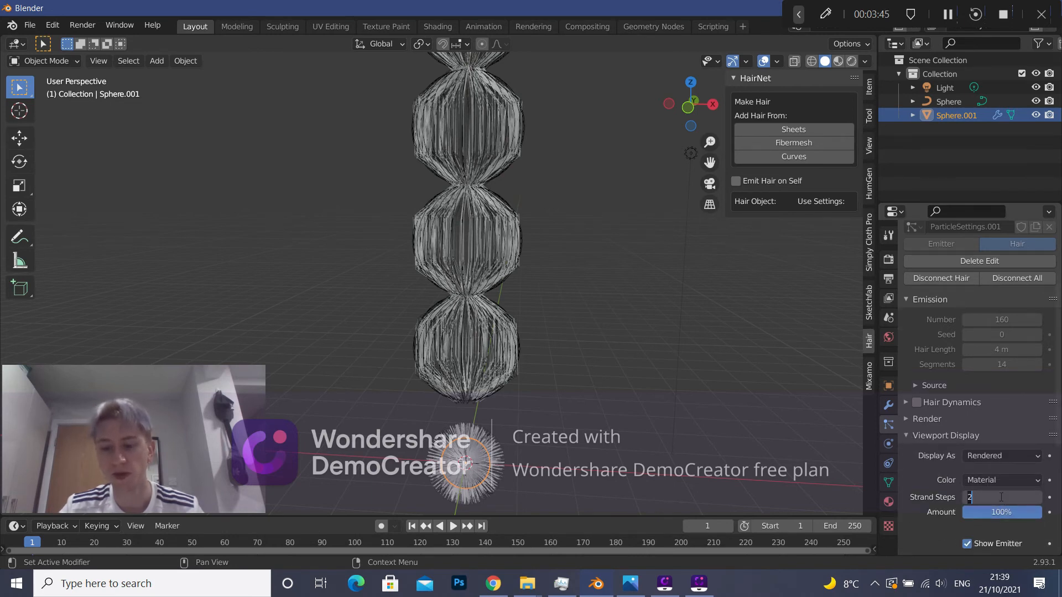
text(10)
key(Return)
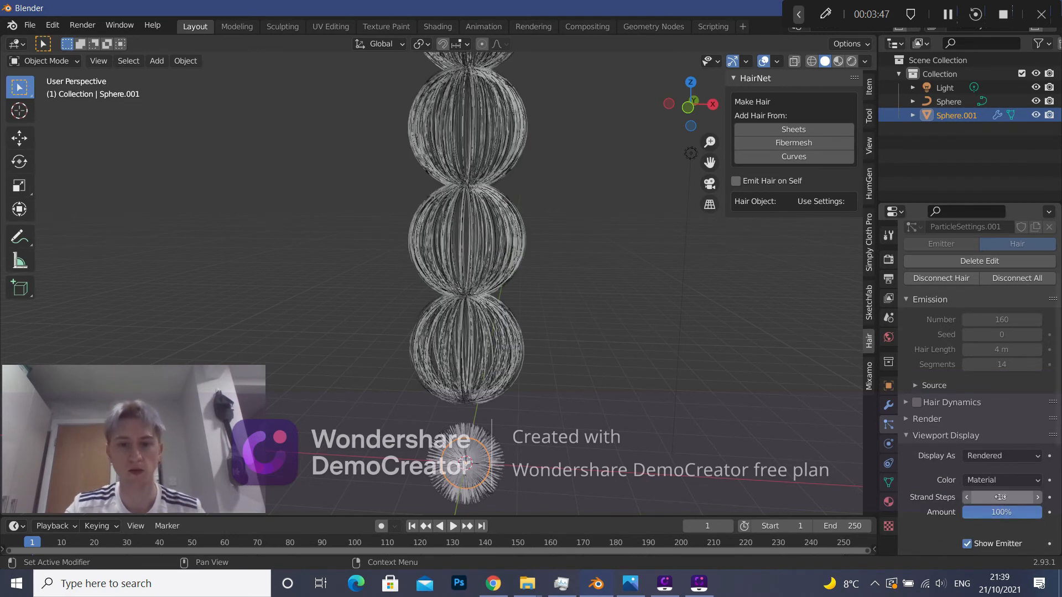
middle_drag(650, 224, 501, 234)
scroll(991, 437, down, 3)
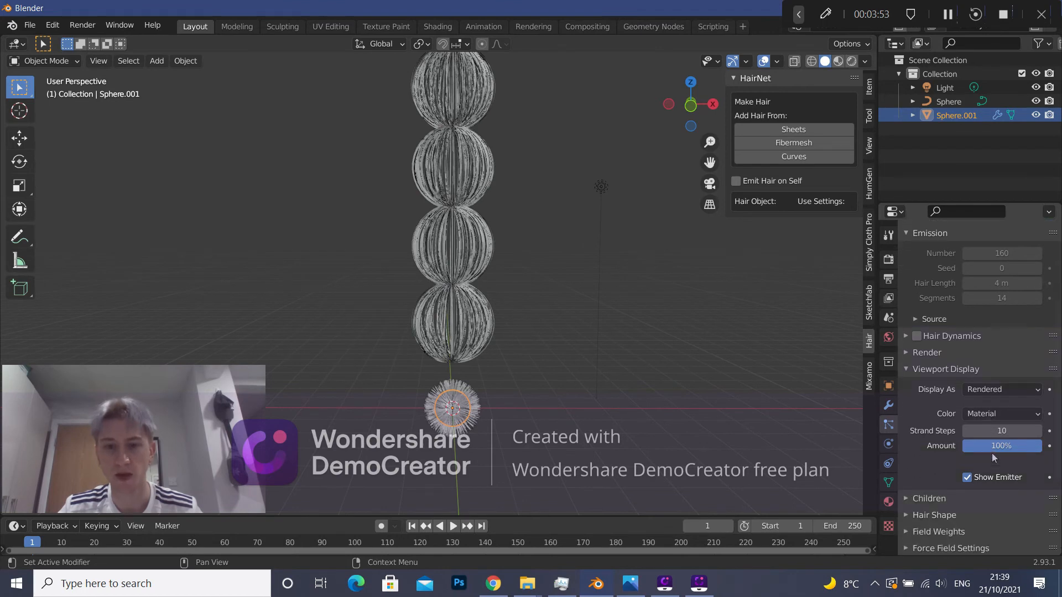
Try a display amount of 50 for the hair's simple children and reduce it to 35.
scroll(981, 433, down, 3)
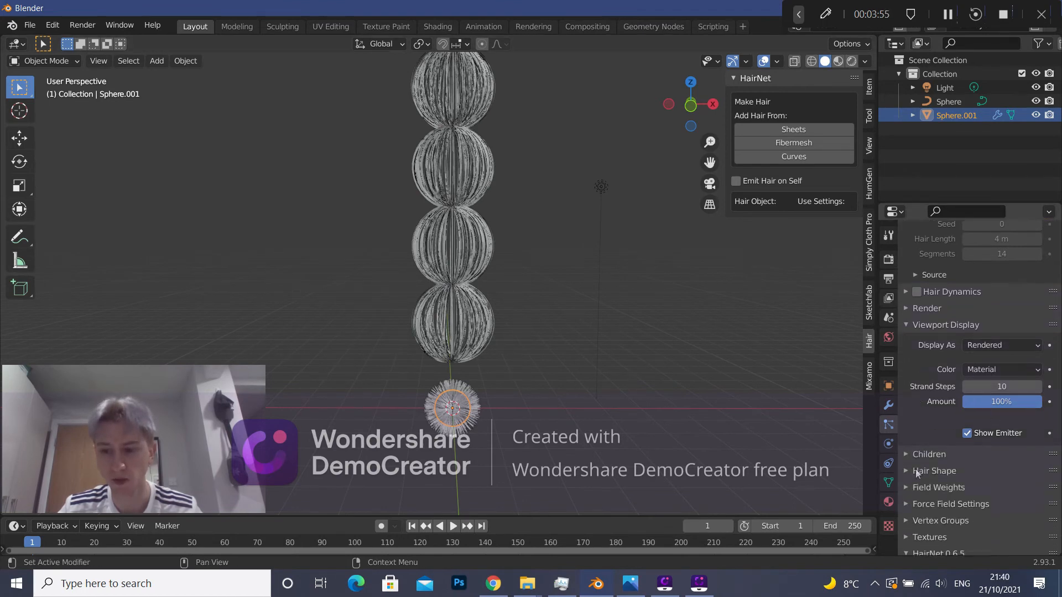
click(909, 433)
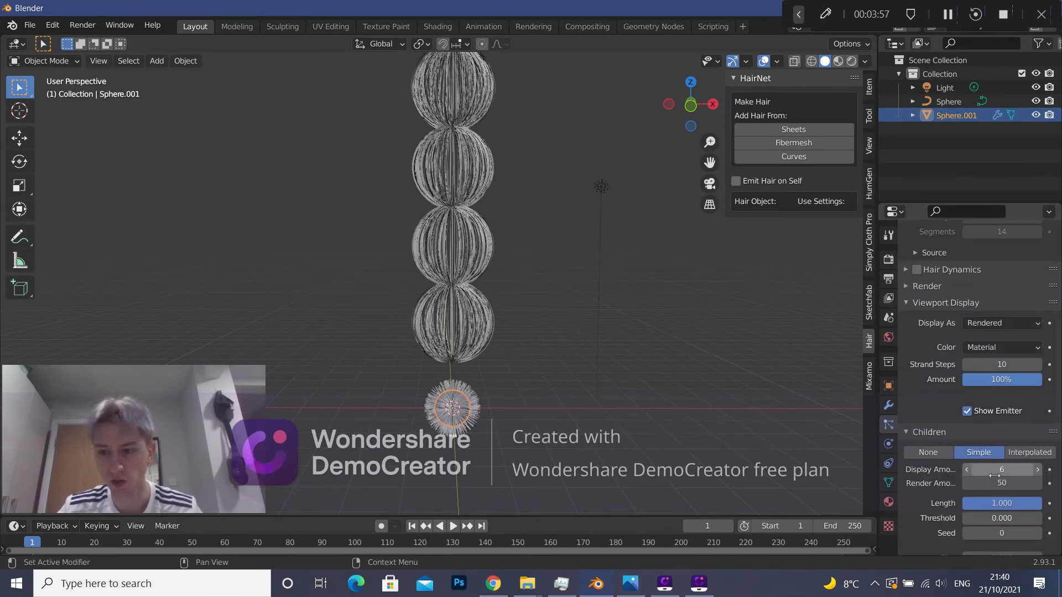
click(997, 471)
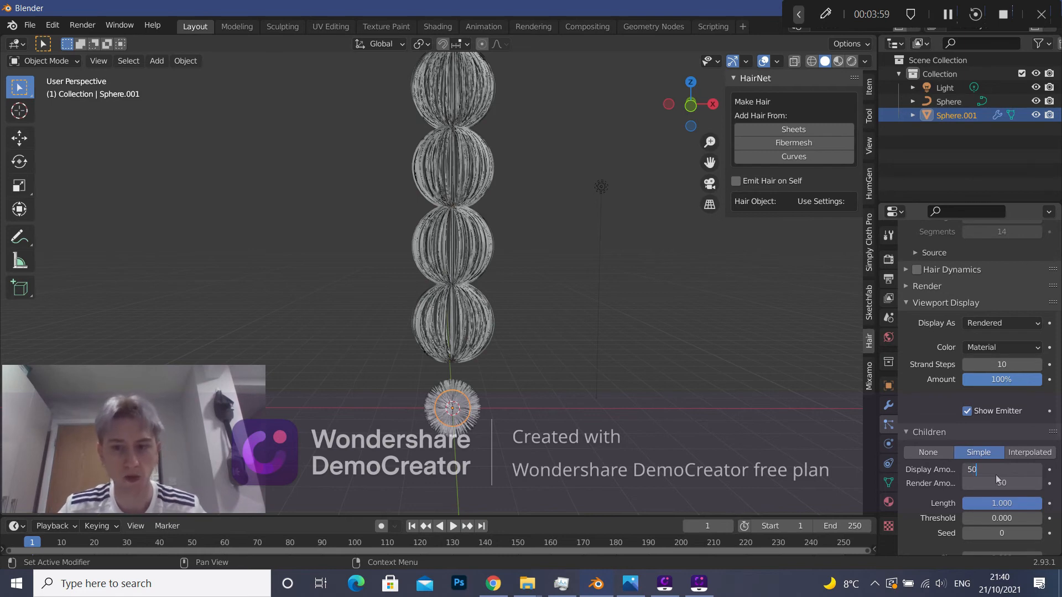
key(Return)
click(997, 470)
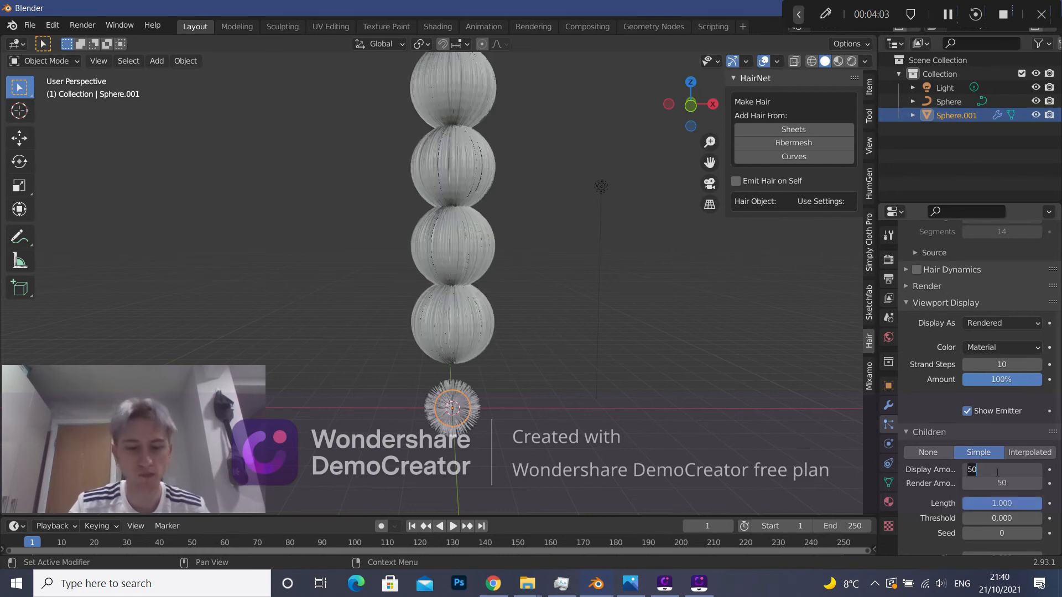
text(35)
key(Return)
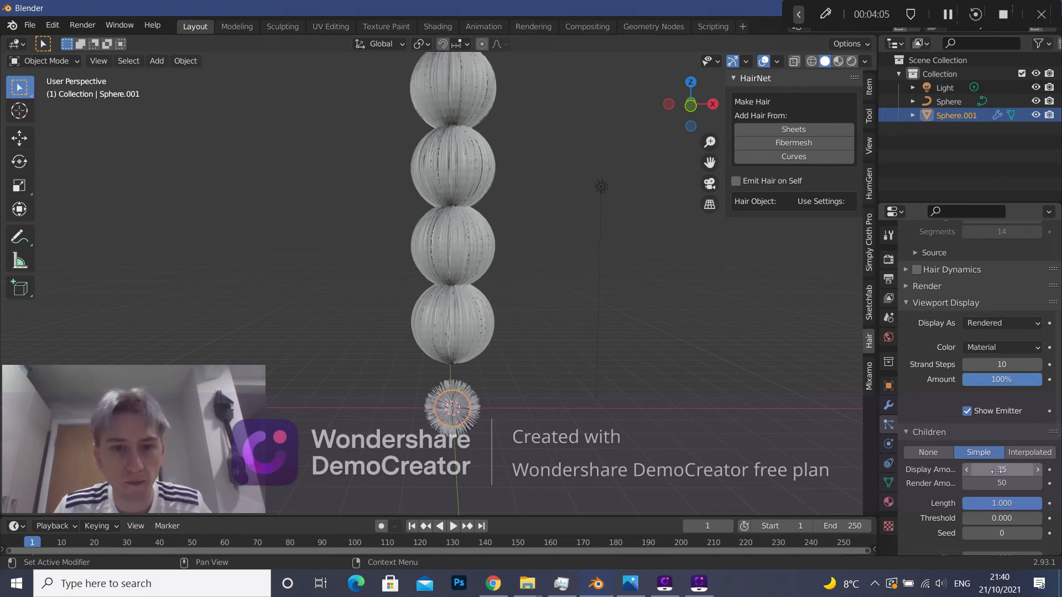
Increase the radius of the hair's simple children to 0.141 m.
scroll(952, 479, down, 4)
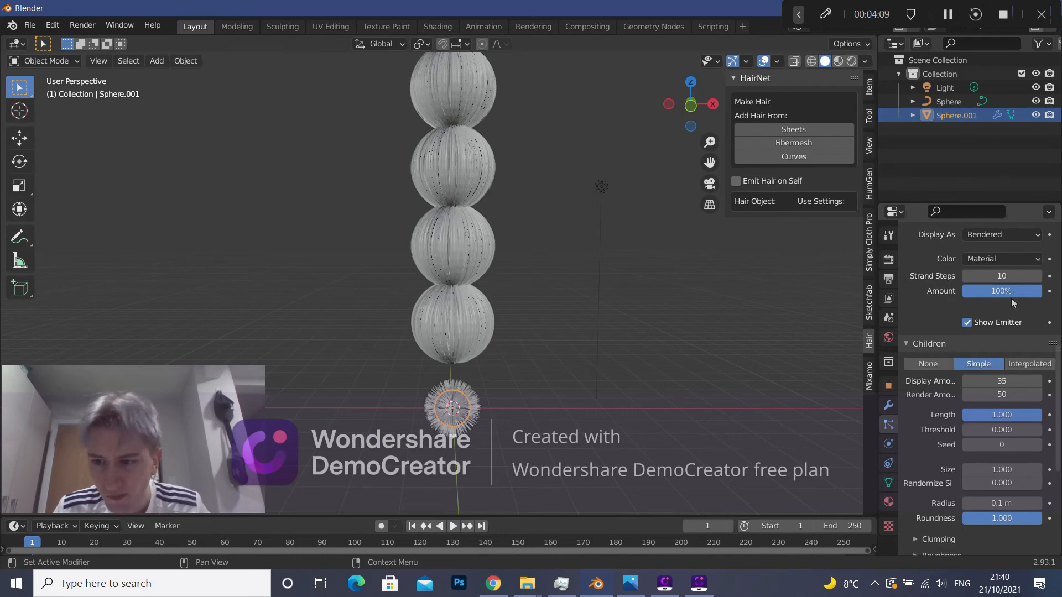
scroll(528, 260, up, 5)
middle_drag(529, 261, 440, 197)
scroll(549, 264, down, 4)
scroll(535, 210, down, 2)
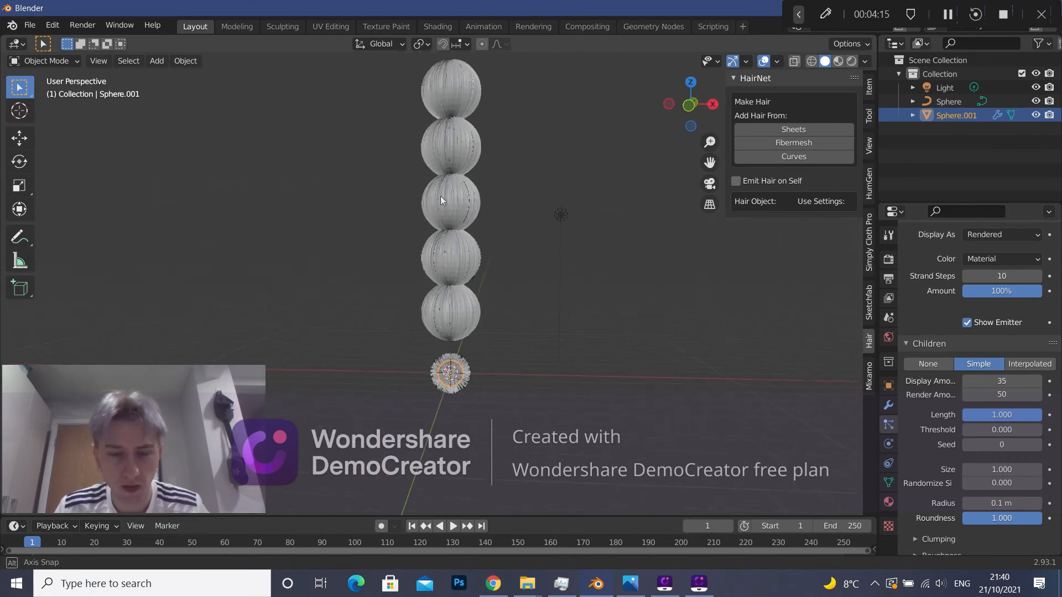
scroll(452, 200, up, 2)
scroll(1000, 441, down, 5)
scroll(985, 421, up, 1)
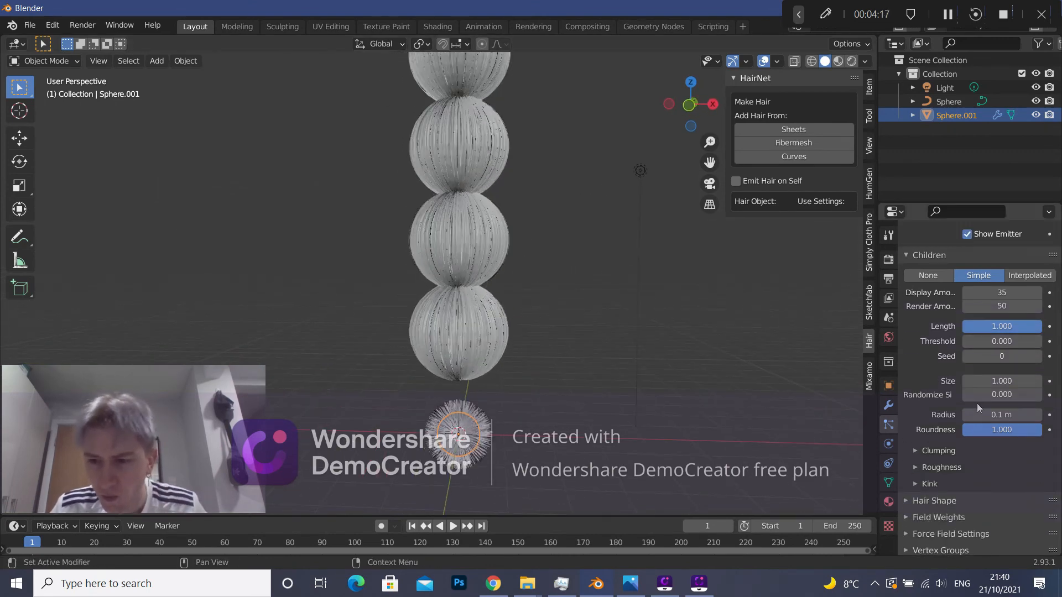
mouse_move(1001, 415)
mouse_down()
mouse_move(1032, 415)
mouse_move(1003, 415)
mouse_up()
scroll(984, 373, up, 2)
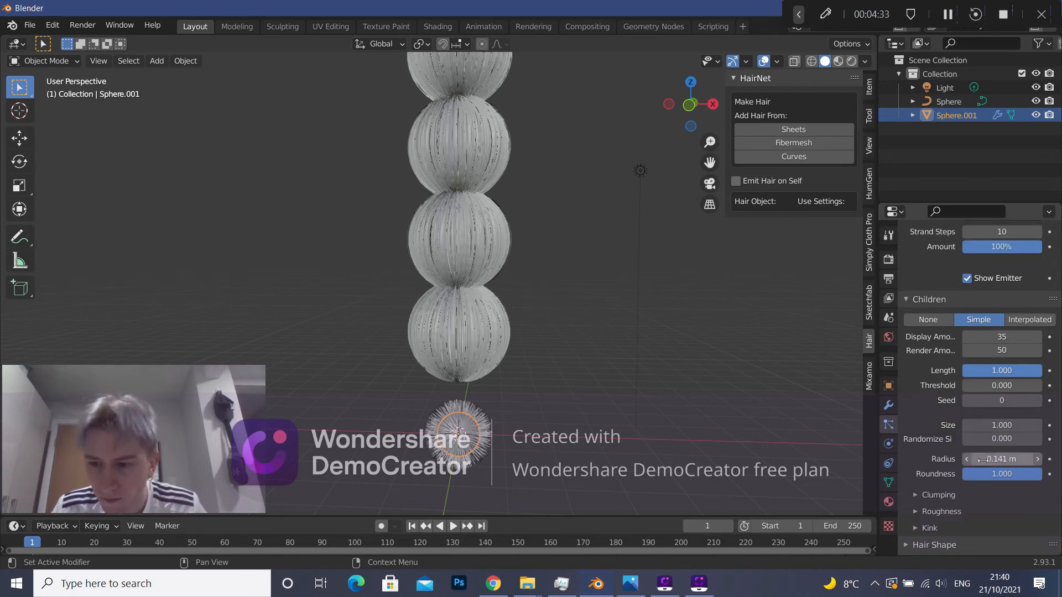
Enable the clump curve for the child hairs and lower its end point slightly, with the start point at 1.0.
scroll(981, 458, down, 5)
click(918, 384)
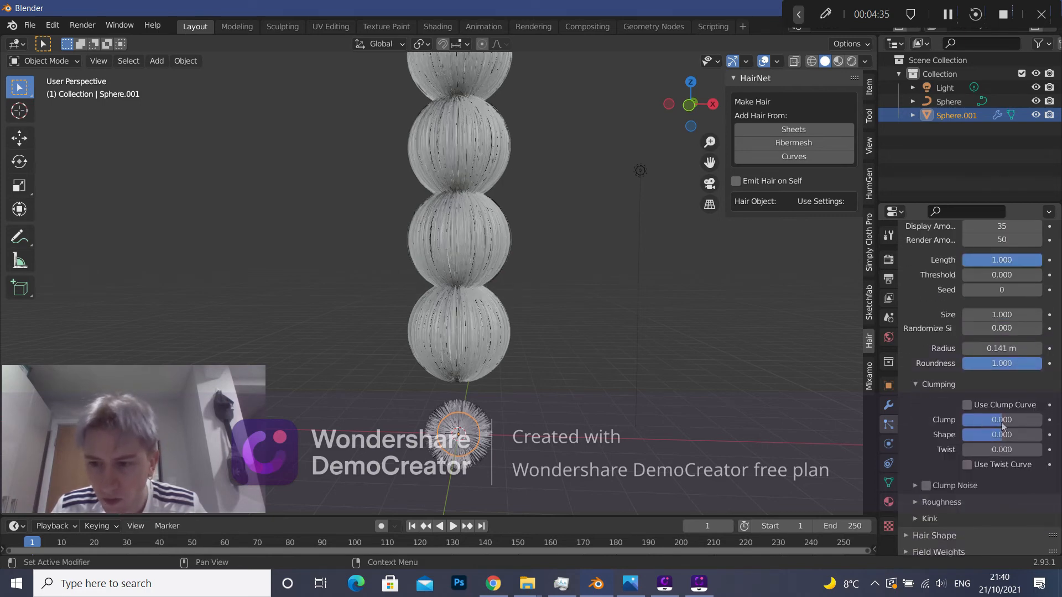
click(967, 405)
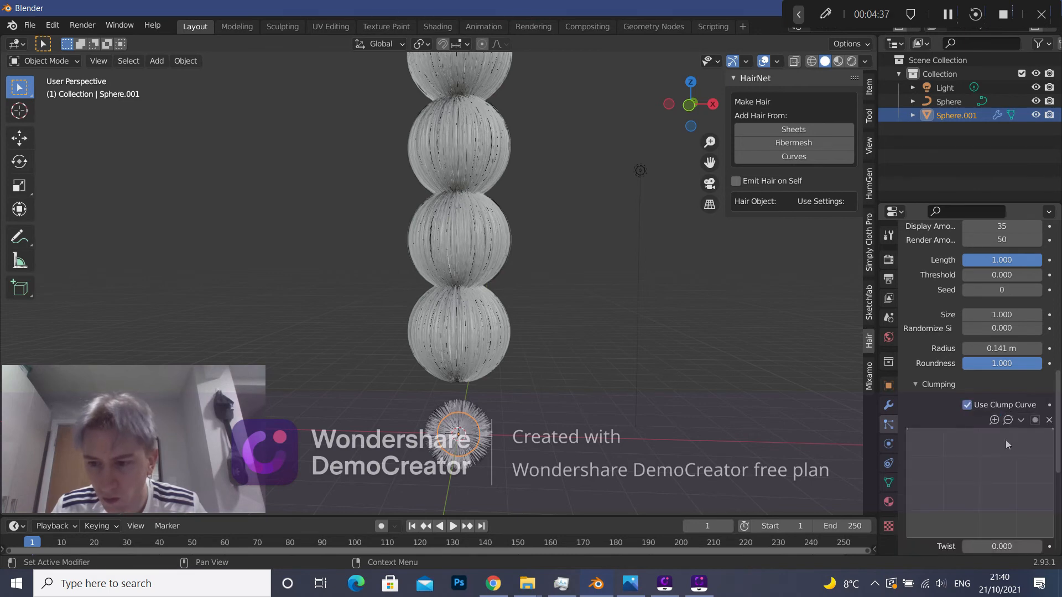
mouse_move(1052, 443)
mouse_down()
mouse_move(1056, 490)
mouse_move(1054, 447)
mouse_up()
mouse_move(907, 429)
mouse_down()
mouse_move(905, 451)
mouse_move(907, 428)
mouse_up()
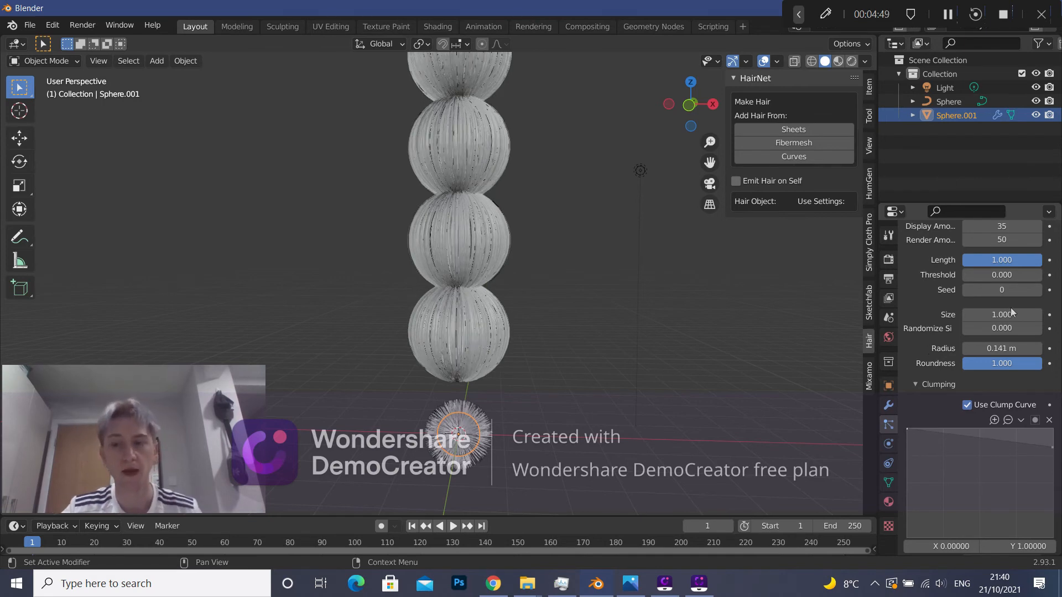
Enable the twist curve in the children's clumping settings and lower its end point to 0.53.
scroll(1011, 307, up, 3)
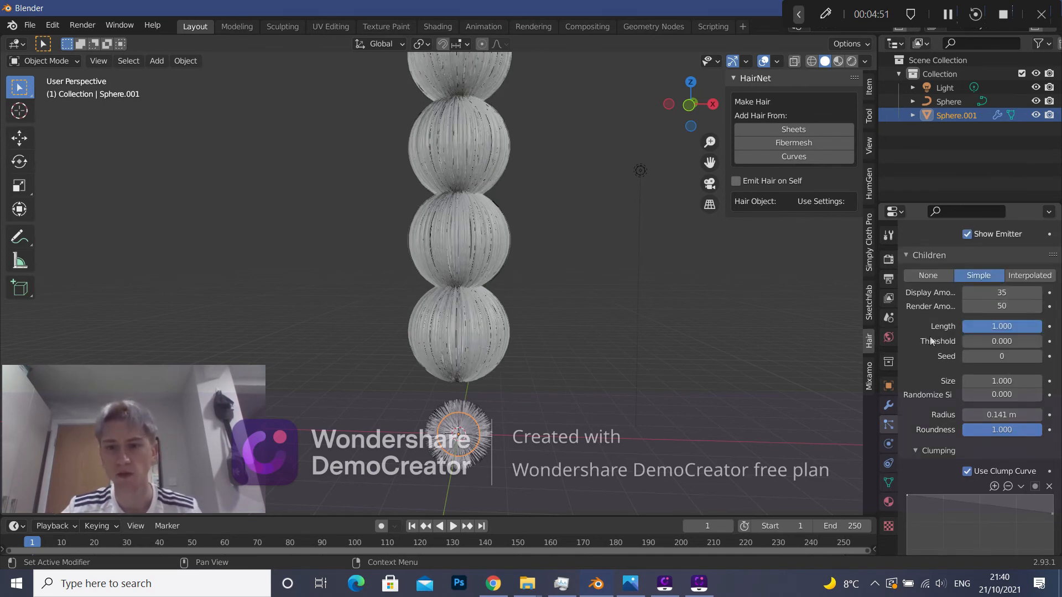
scroll(927, 326, up, 12)
scroll(924, 322, up, 7)
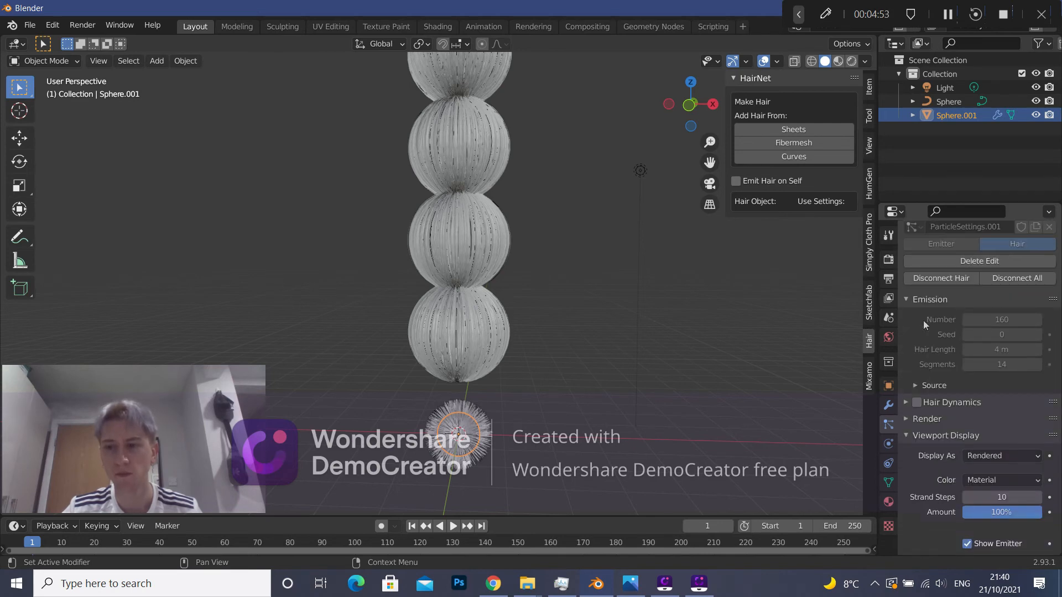
scroll(949, 395, down, 8)
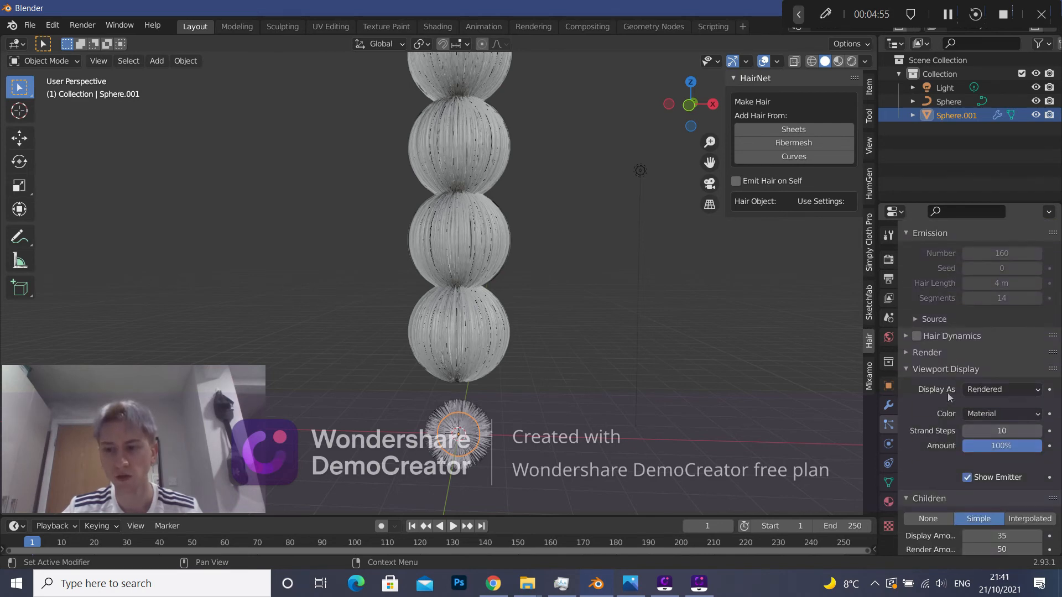
scroll(949, 394, down, 8)
scroll(945, 390, down, 11)
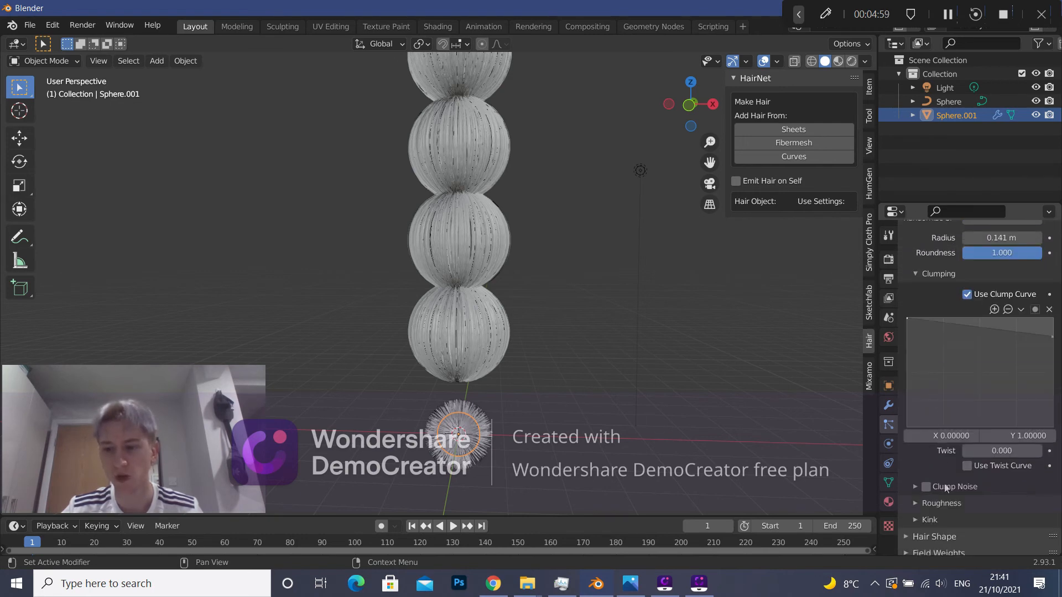
click(967, 465)
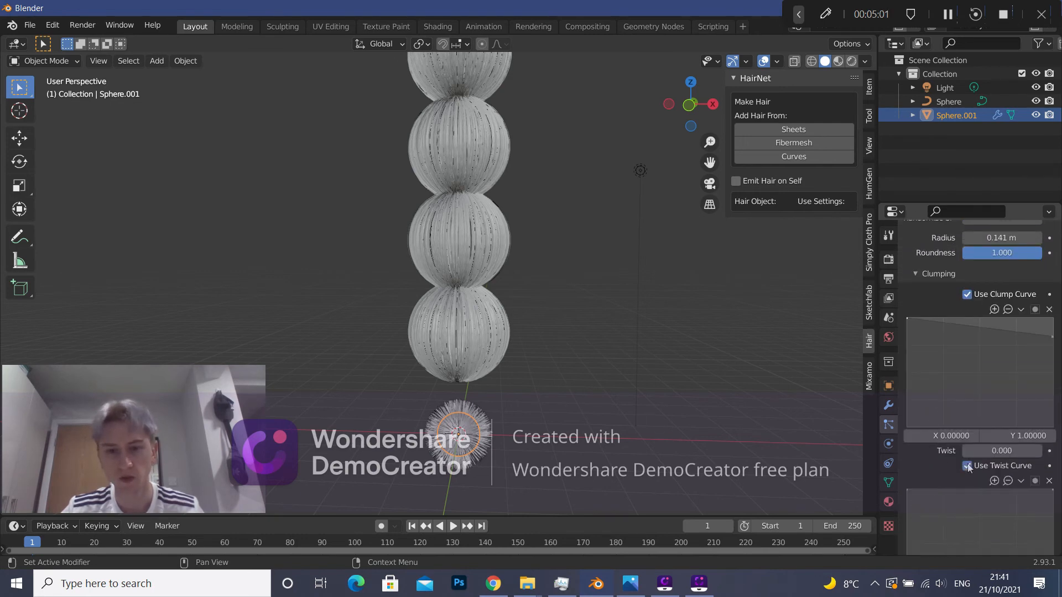
scroll(963, 449, down, 5)
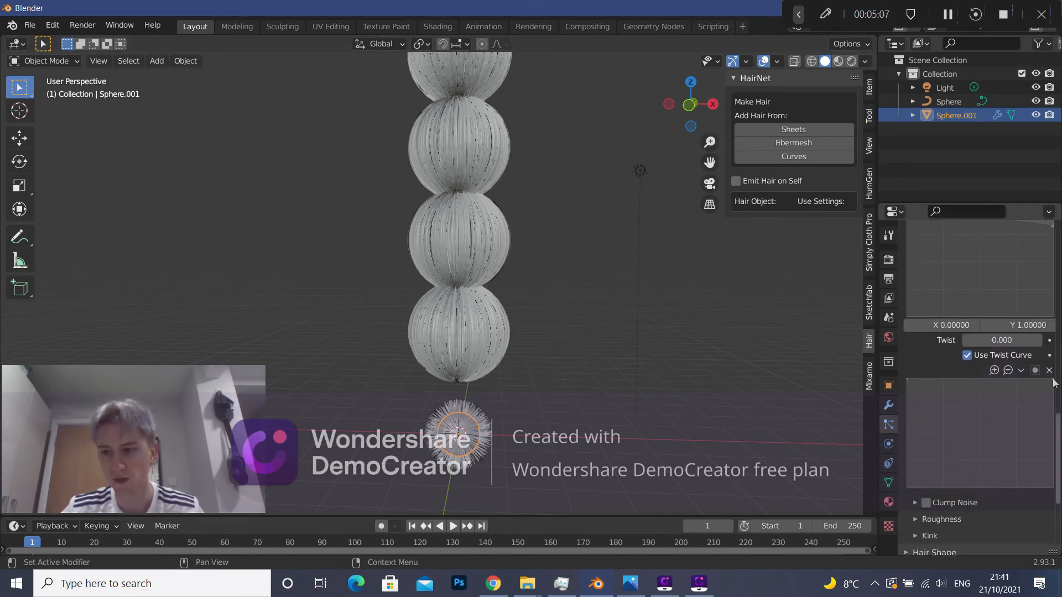
drag(1054, 382, 1052, 429)
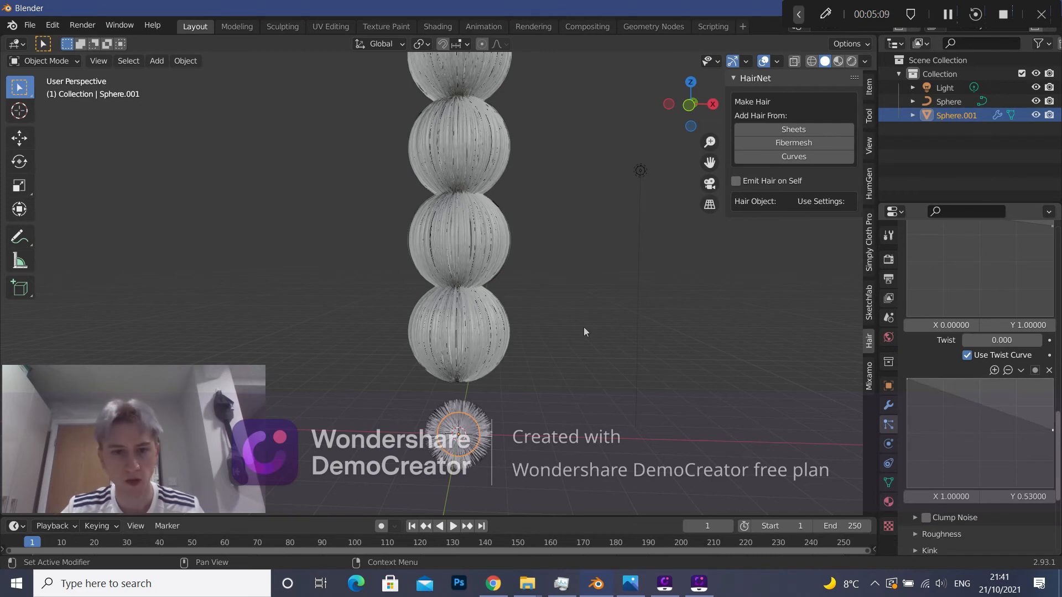
Lower the twist curve's end point to 0 and its start point to 0.115.
scroll(583, 326, up, 4)
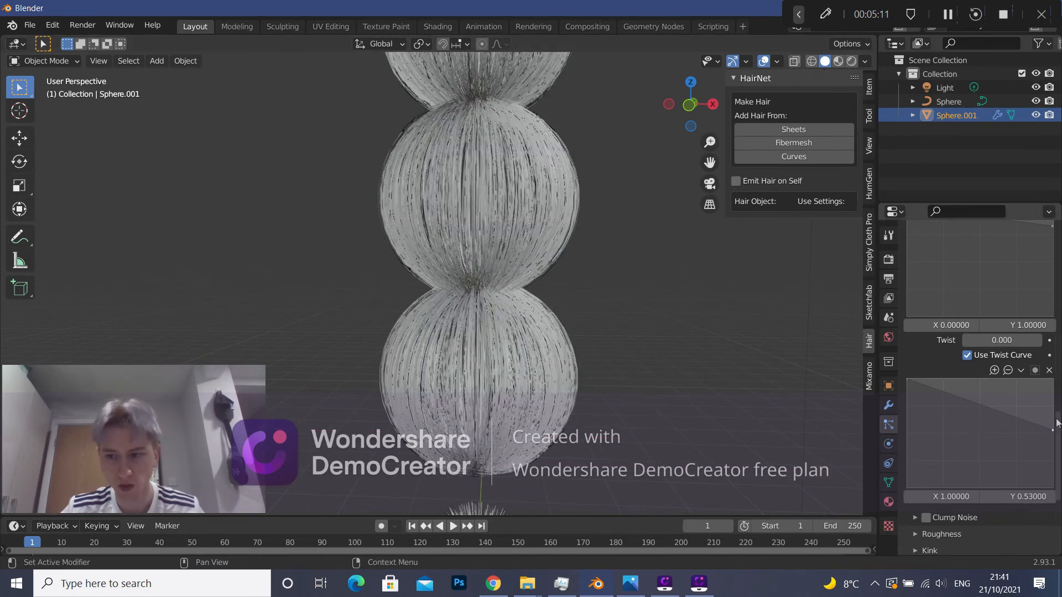
drag(1052, 430, 1052, 489)
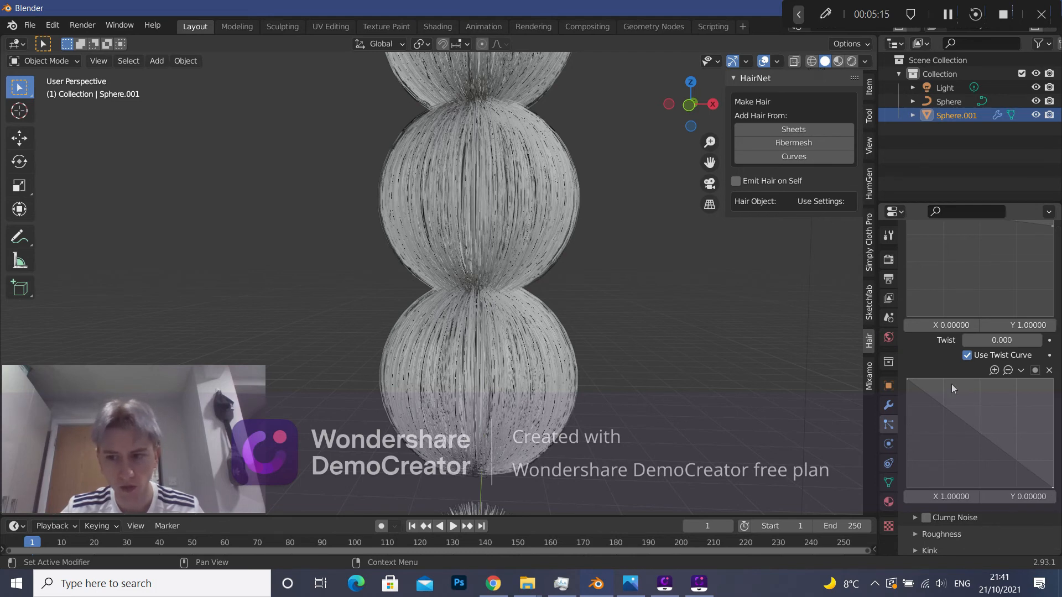
drag(907, 379, 907, 475)
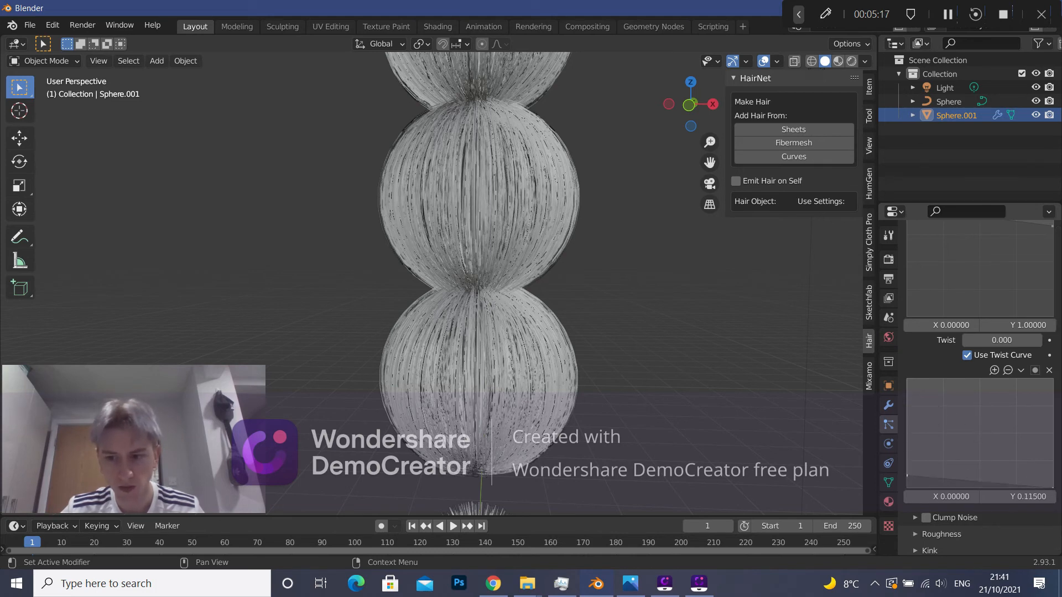
Turn off both the twist curve and the clump curve for the child hairs.
click(967, 356)
scroll(968, 370, up, 6)
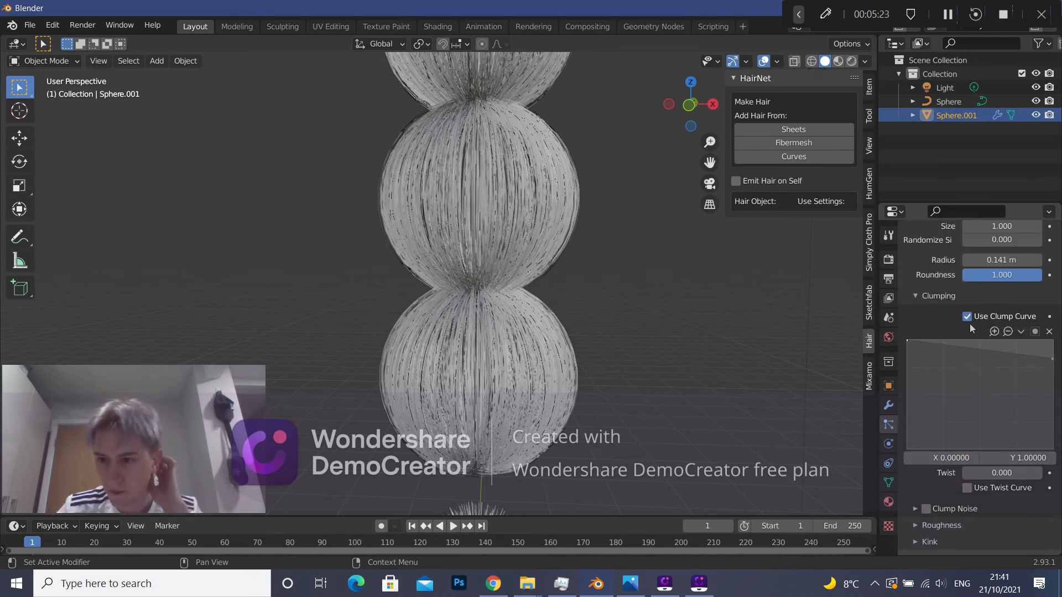
click(967, 317)
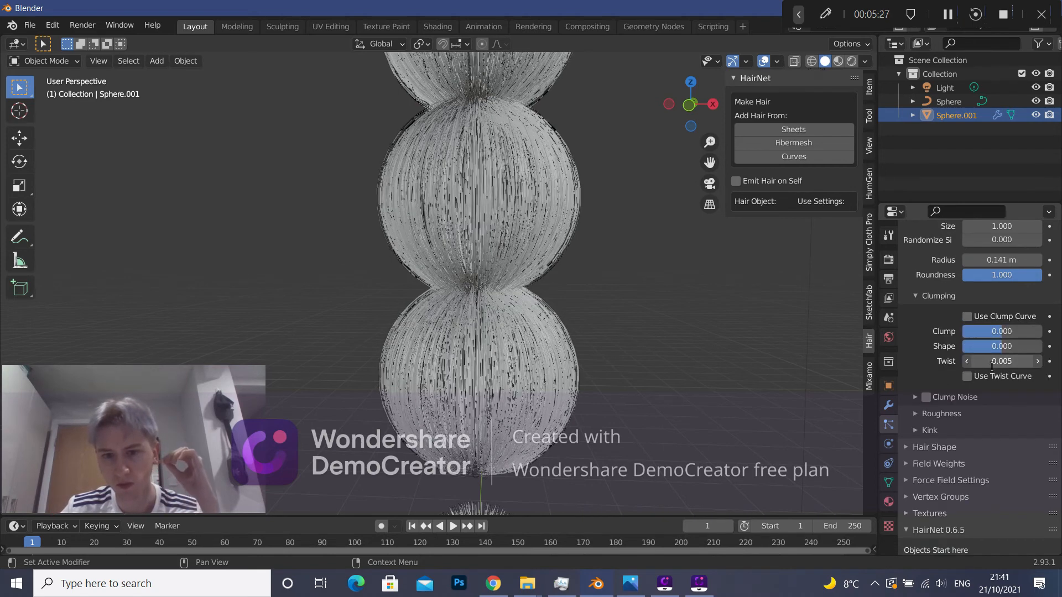
Try a clumping twist of 0.14 on the child hairs and raise it to 1.
drag(985, 366, 993, 366)
click(991, 360)
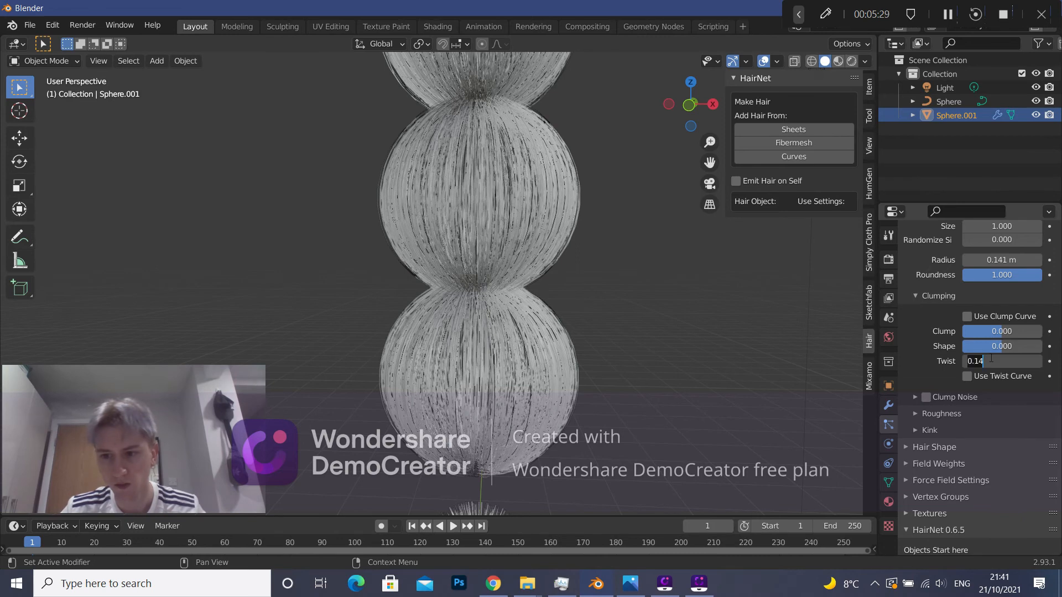
text(1)
key(Return)
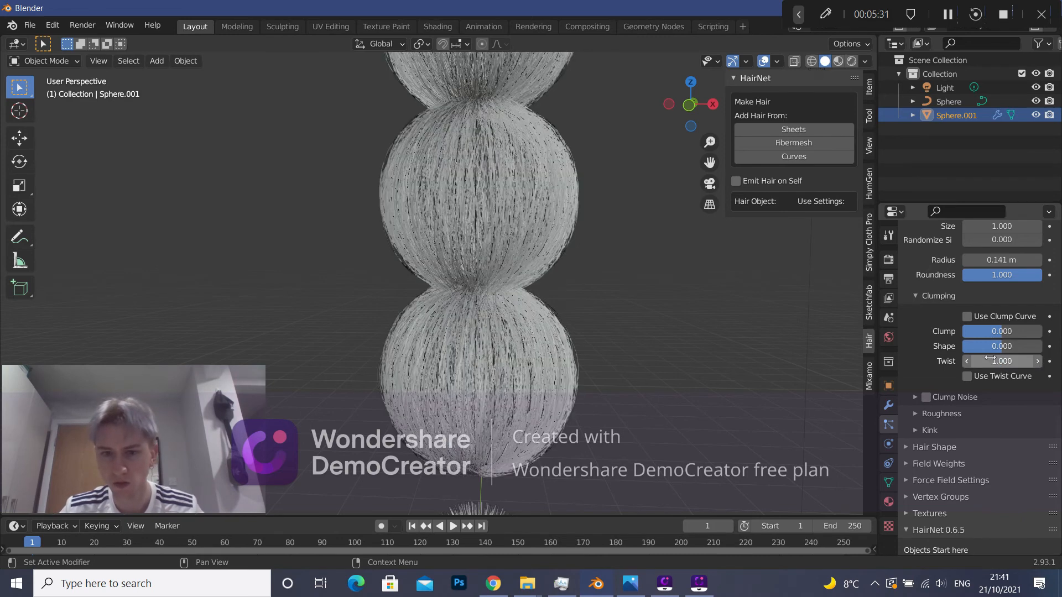
Try clumping twist values of 5, 3 and 1 on the child hairs, and set the twist to 2.
click(990, 359)
text(5)
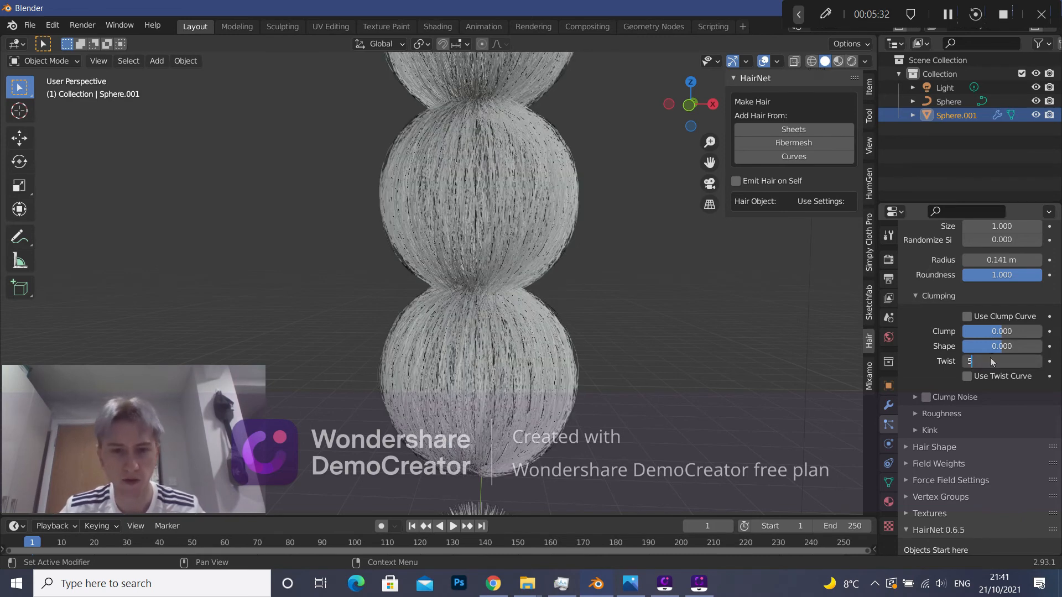
key(Return)
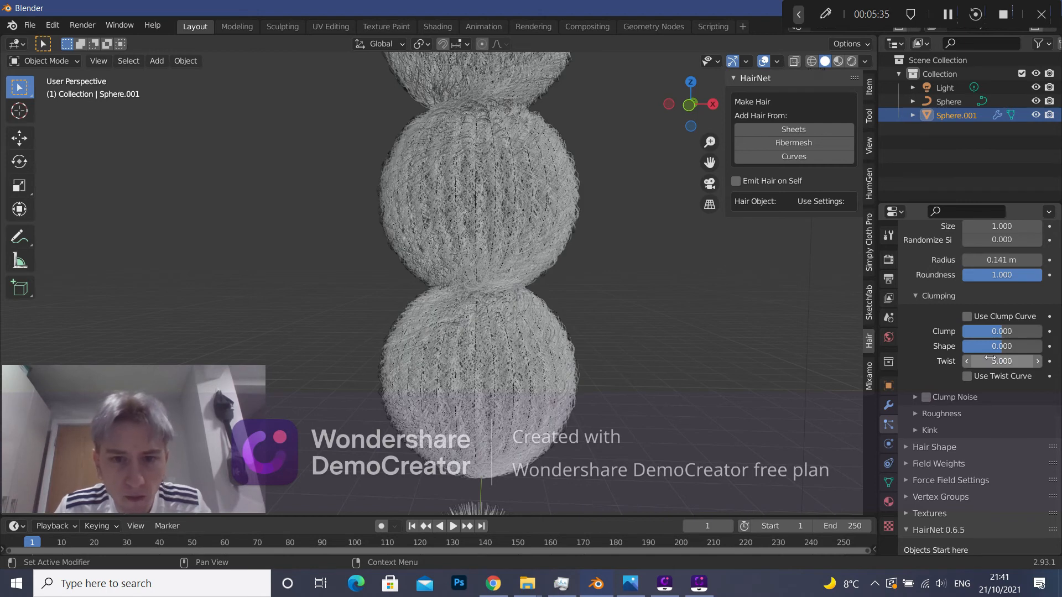
click(990, 360)
text(3)
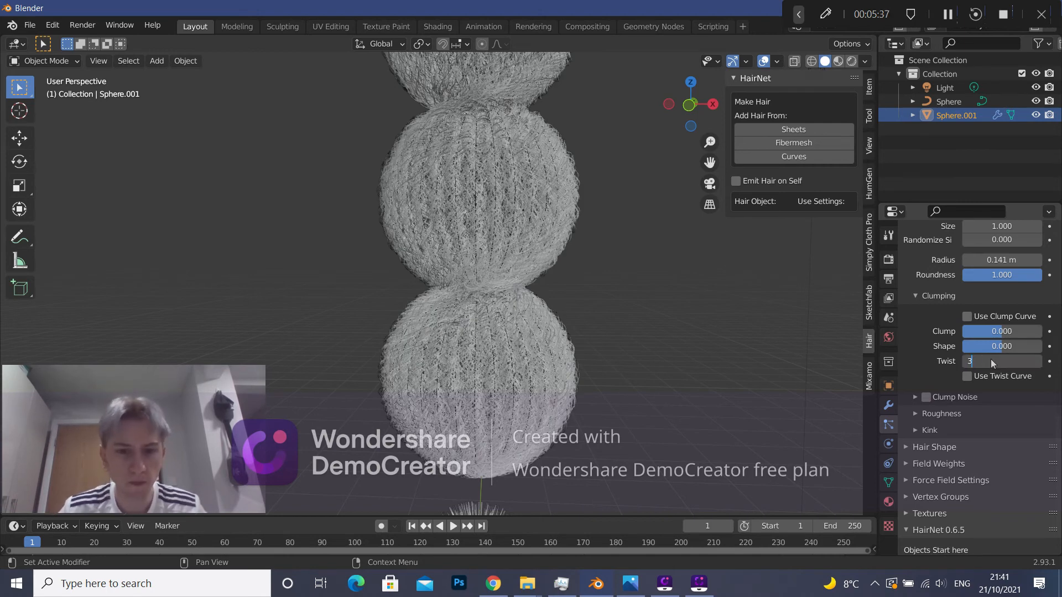
key(Return)
click(990, 360)
text(1)
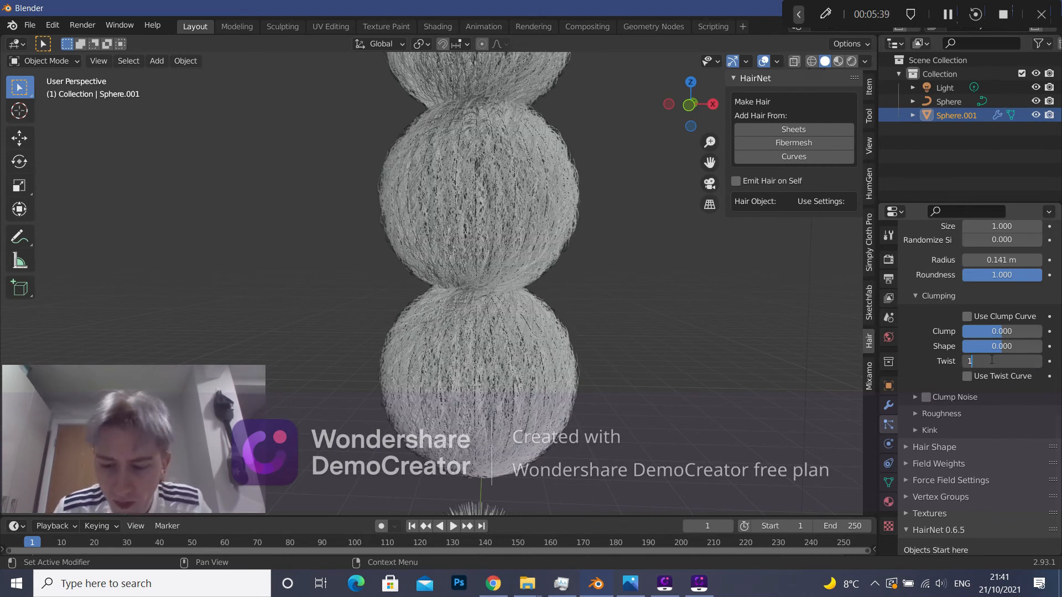
key(Return)
click(992, 360)
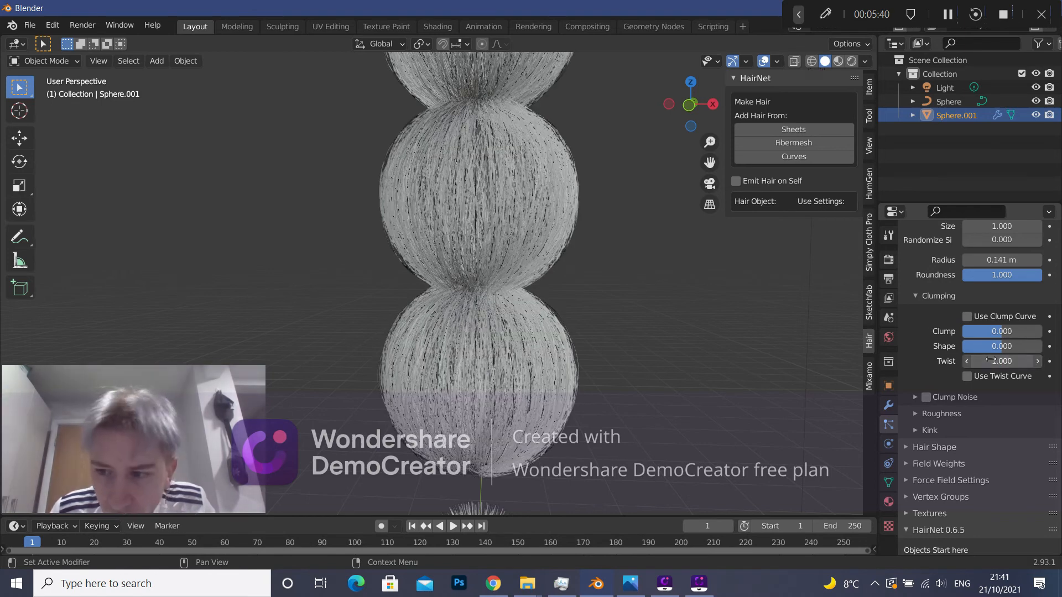
text(2)
key(Return)
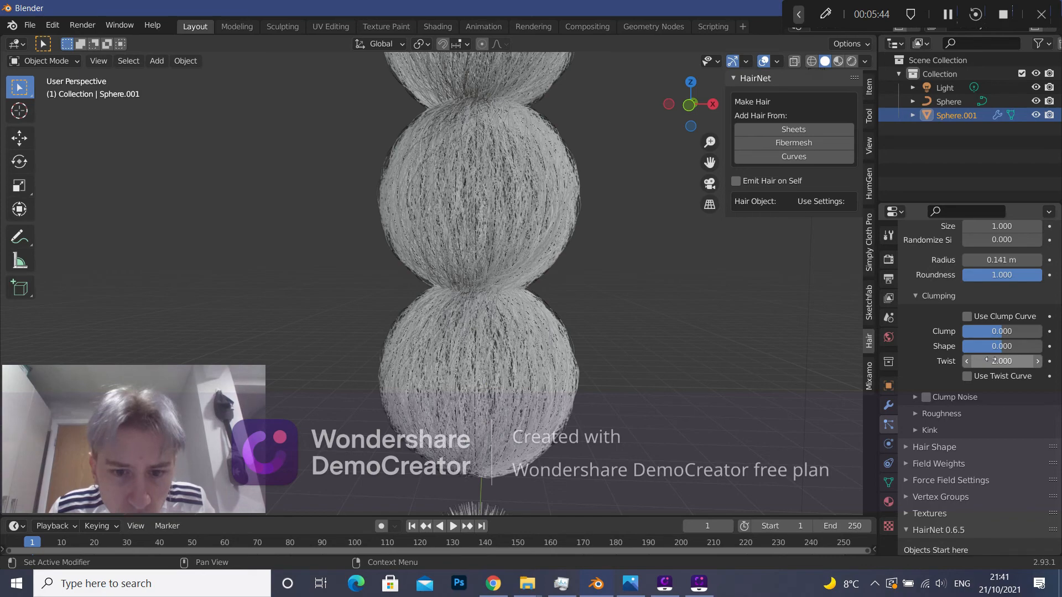
Try a clump of 1 on the child hairs, reduce it to about 0.123 and reset it to 0.
middle_drag(711, 273, 585, 381)
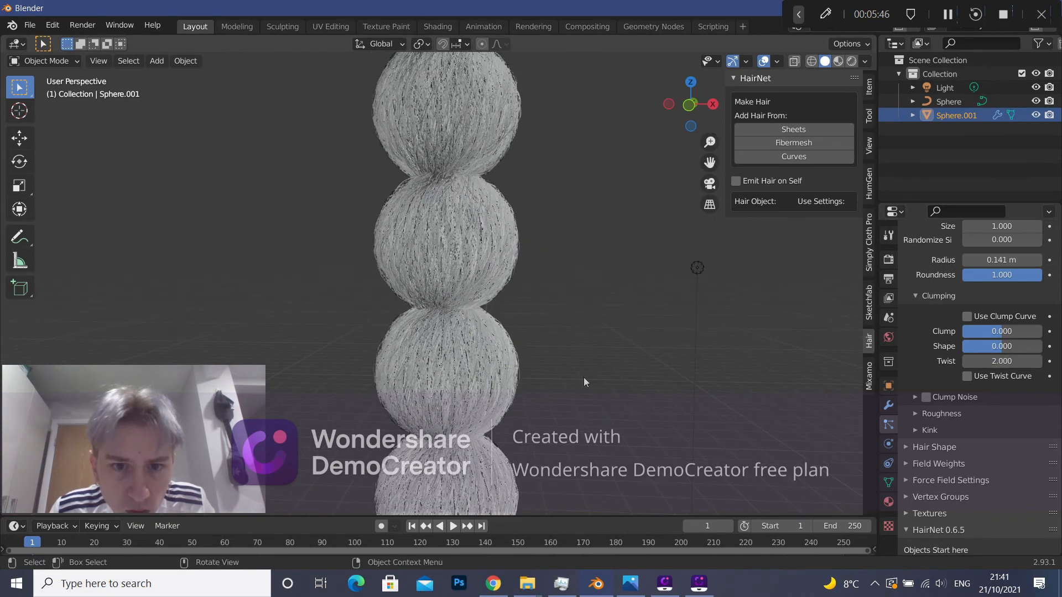
middle_drag(572, 320, 689, 311)
click(981, 331)
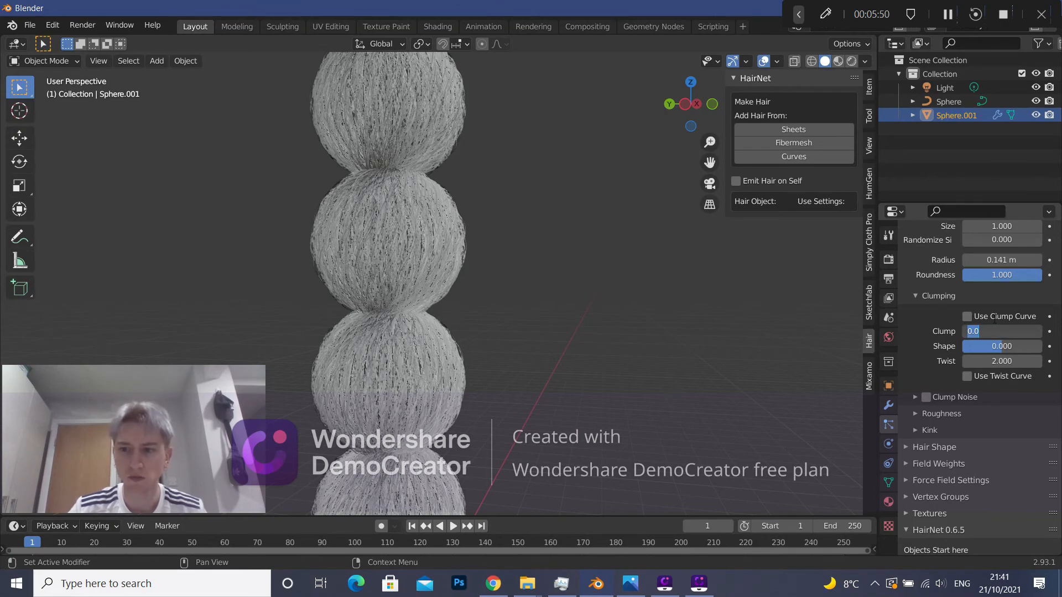
text(1)
key(Return)
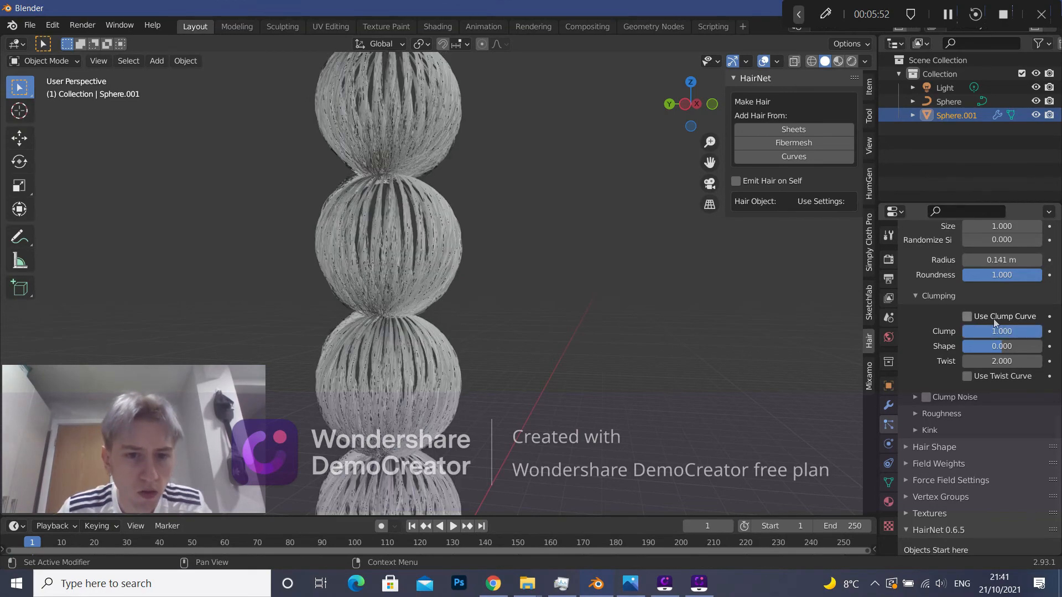
middle_drag(644, 354, 830, 355)
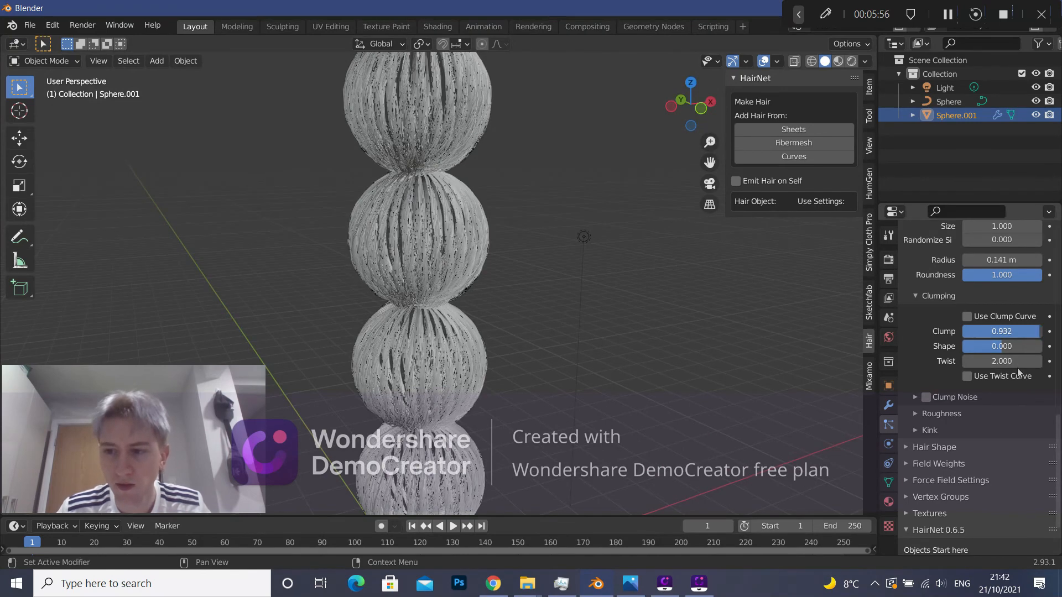
drag(1023, 332, 1012, 331)
click(1012, 332)
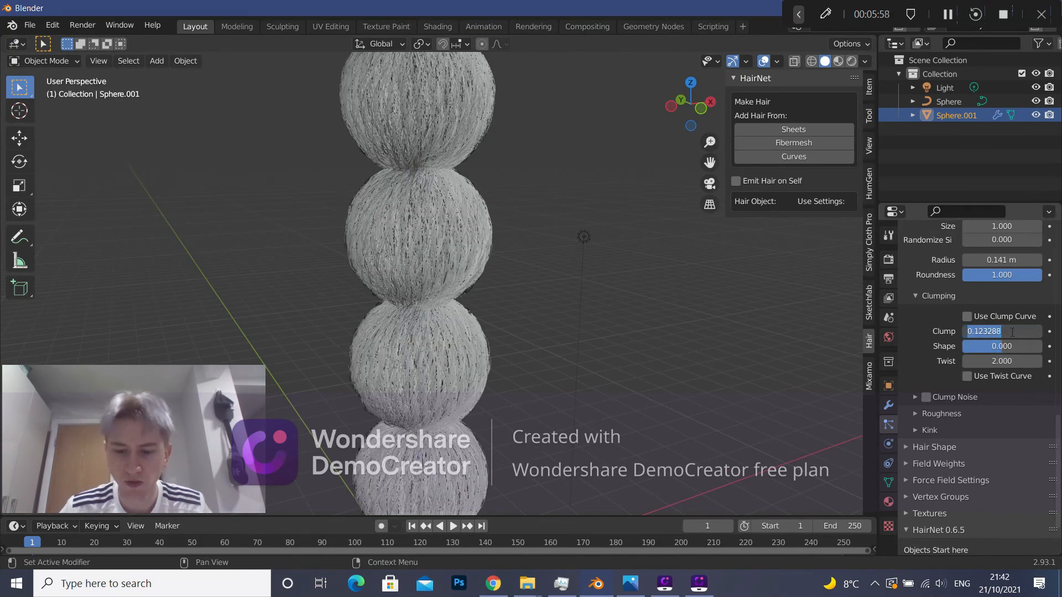
text(0)
key(Return)
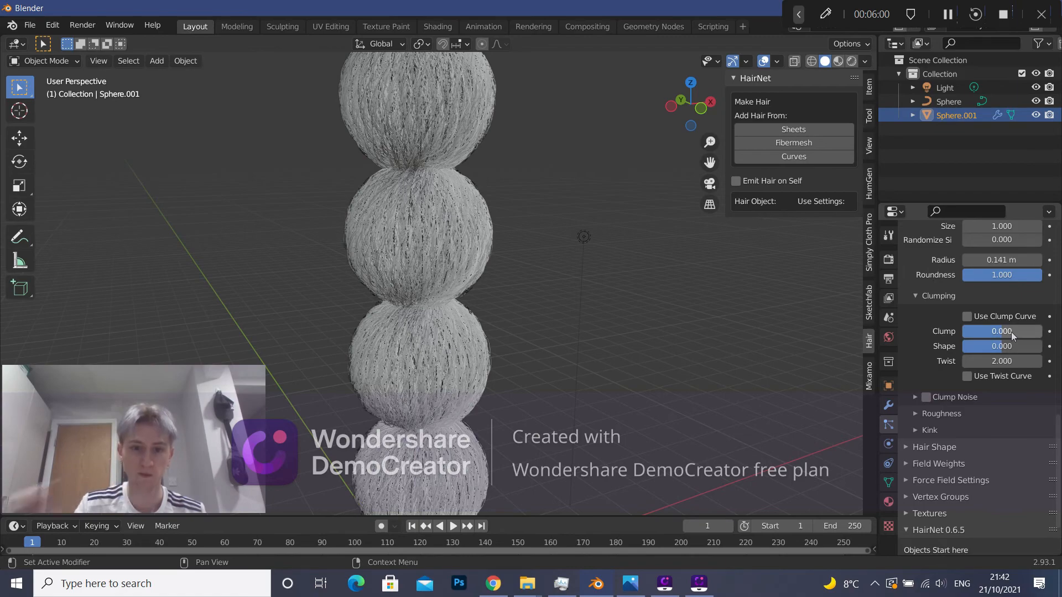
Try a clumping twist of 3 on the child hairs and raise it to 10.
middle_drag(574, 258, 542, 249)
scroll(545, 321, up, 3)
shift+middle_drag(545, 328, 565, 151)
scroll(566, 152, up, 2)
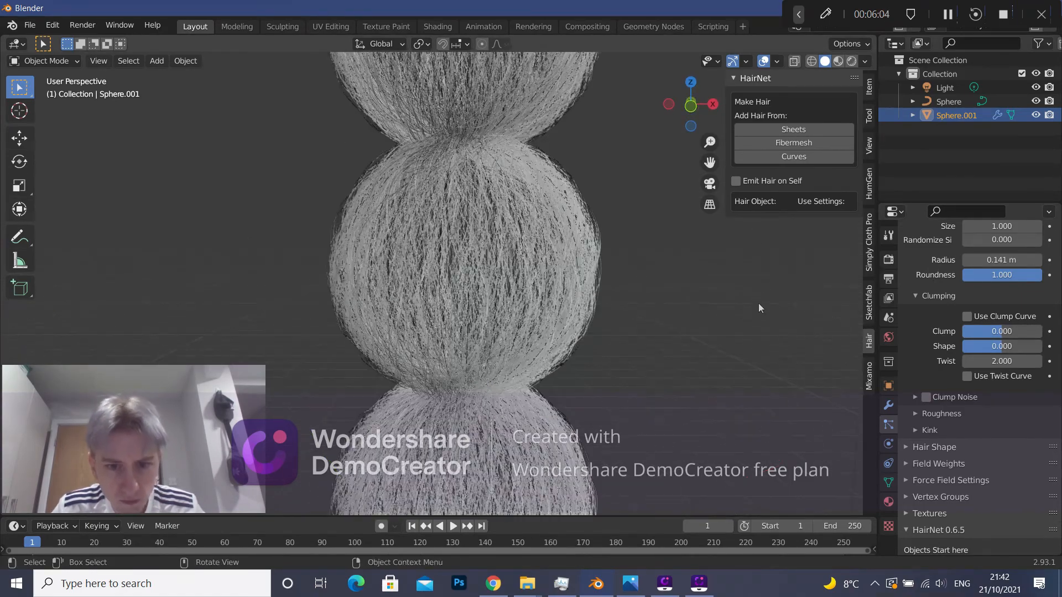
click(1006, 362)
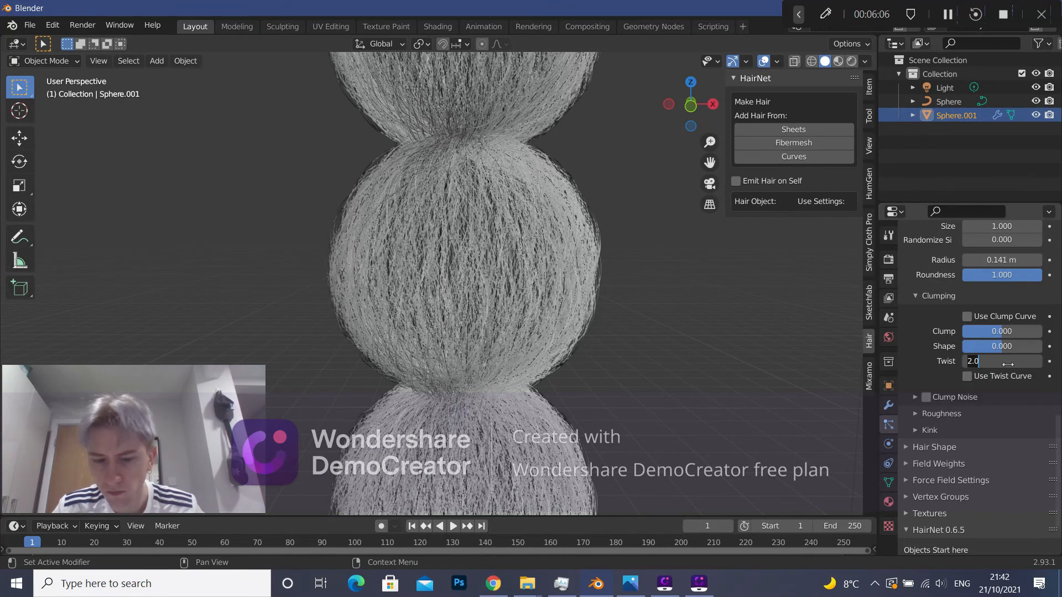
text(3)
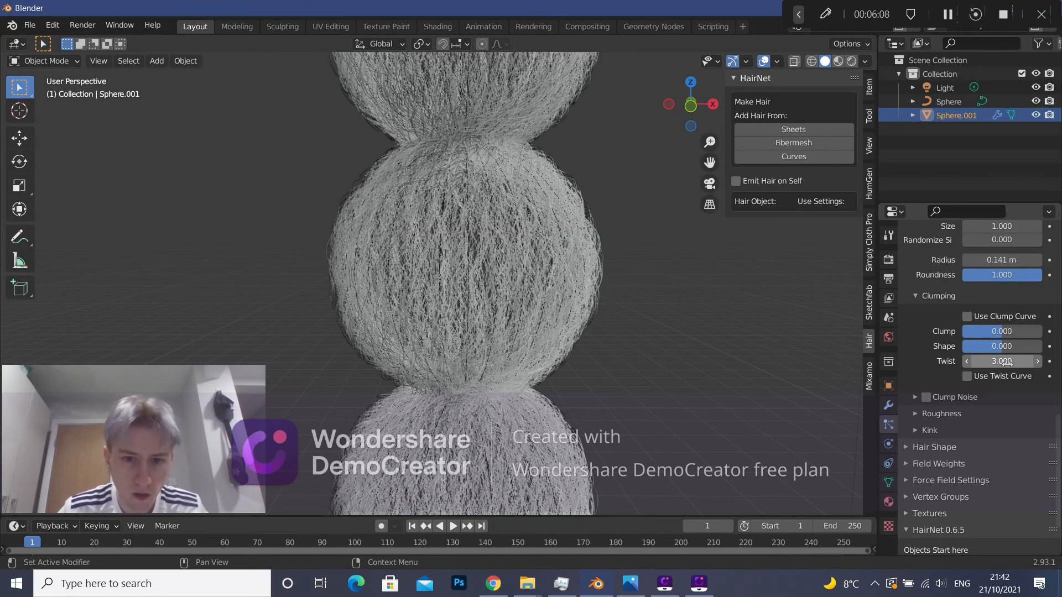
text(.0)
key(BackSpace)
key(BackSpace)
key(BackSpace)
text(10)
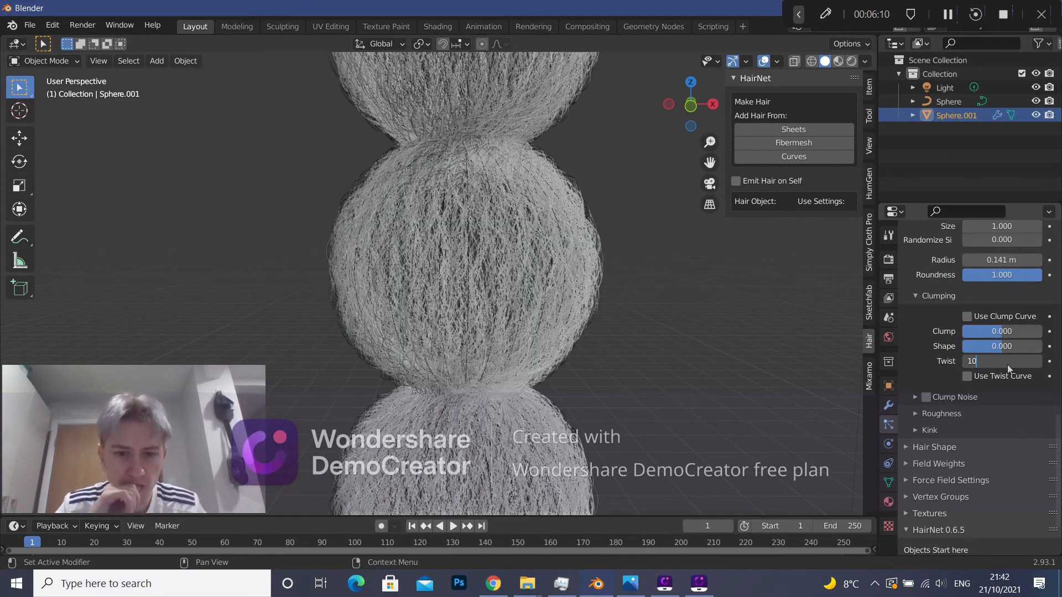
key(Return)
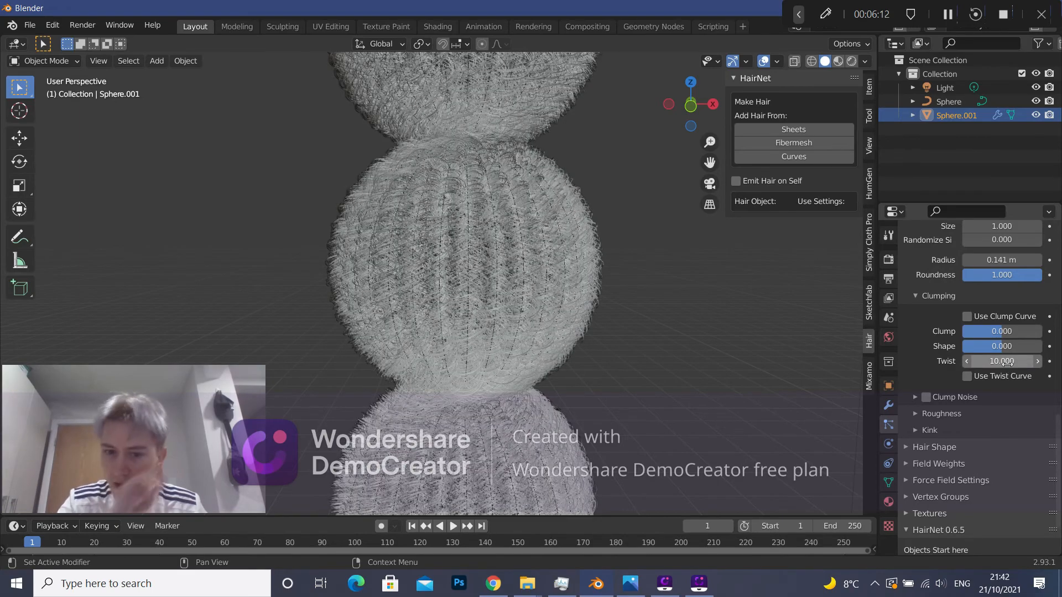
Set the child hairs' clumping twist to 7 and check the whole stack of hair balls.
middle_drag(769, 293, 814, 354)
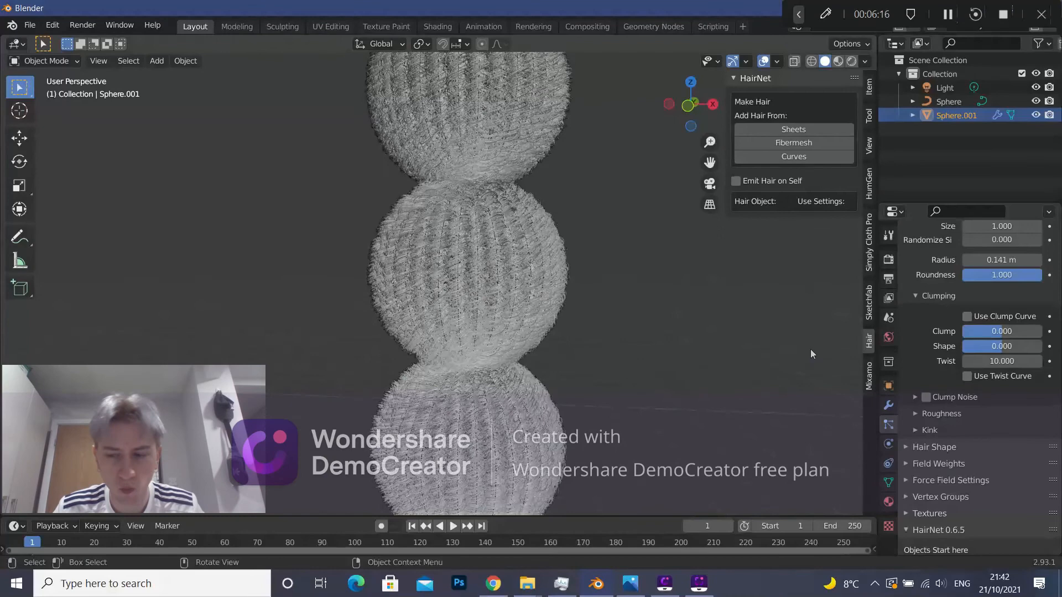
click(992, 361)
text(7)
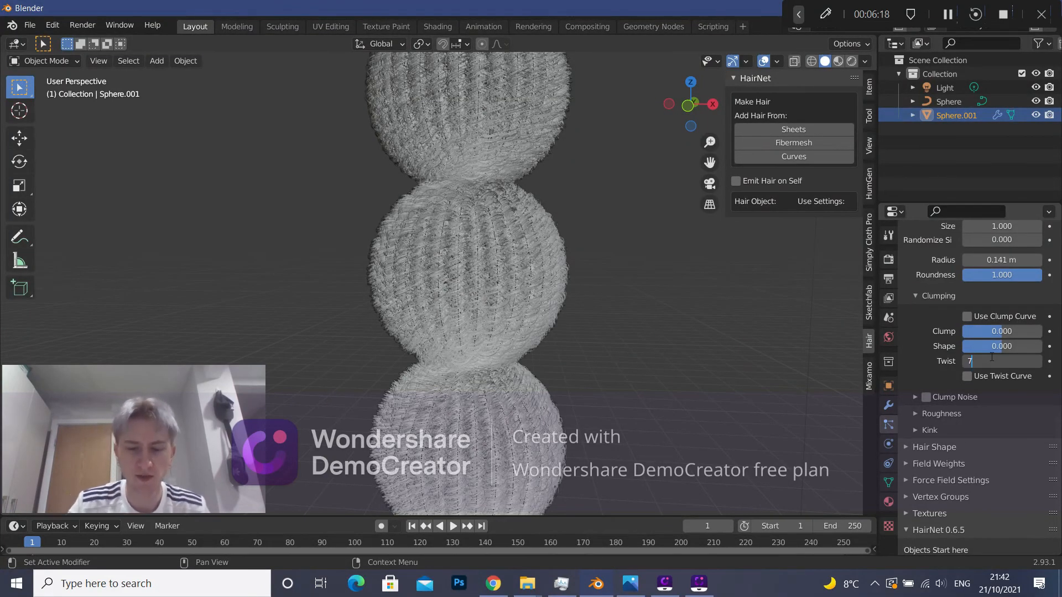
key(Return)
middle_drag(630, 296, 605, 282)
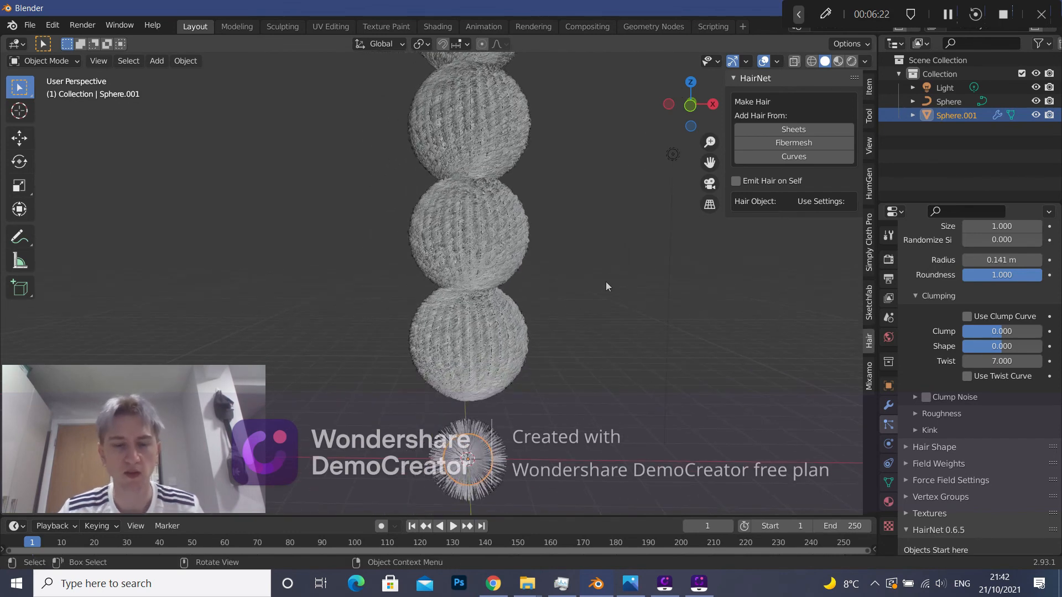
middle_drag(591, 209, 572, 325)
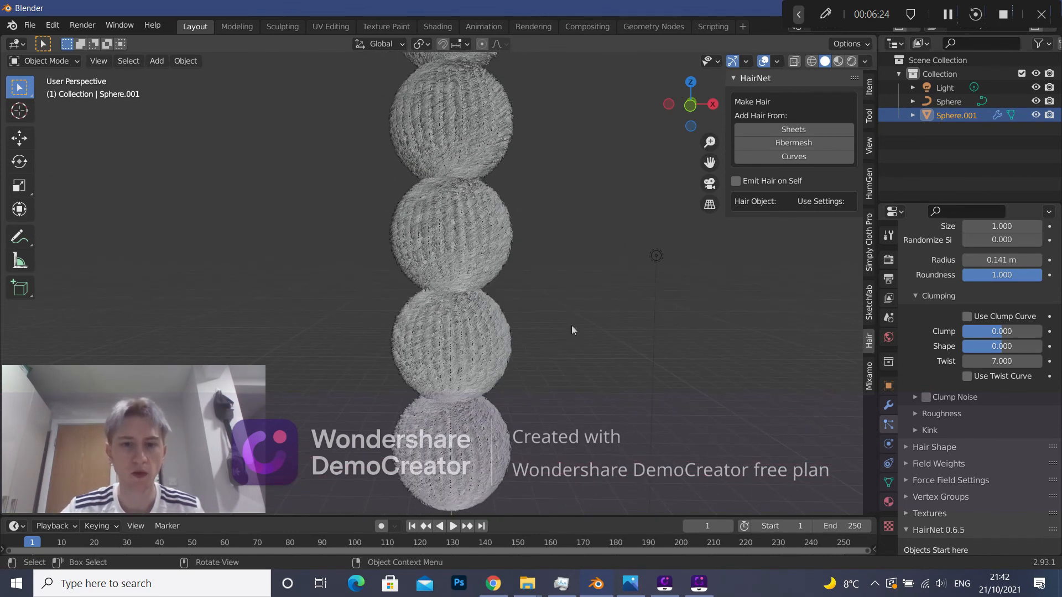
Preview the hair in rendered viewport shading and check the scene's render engine setting.
click(854, 61)
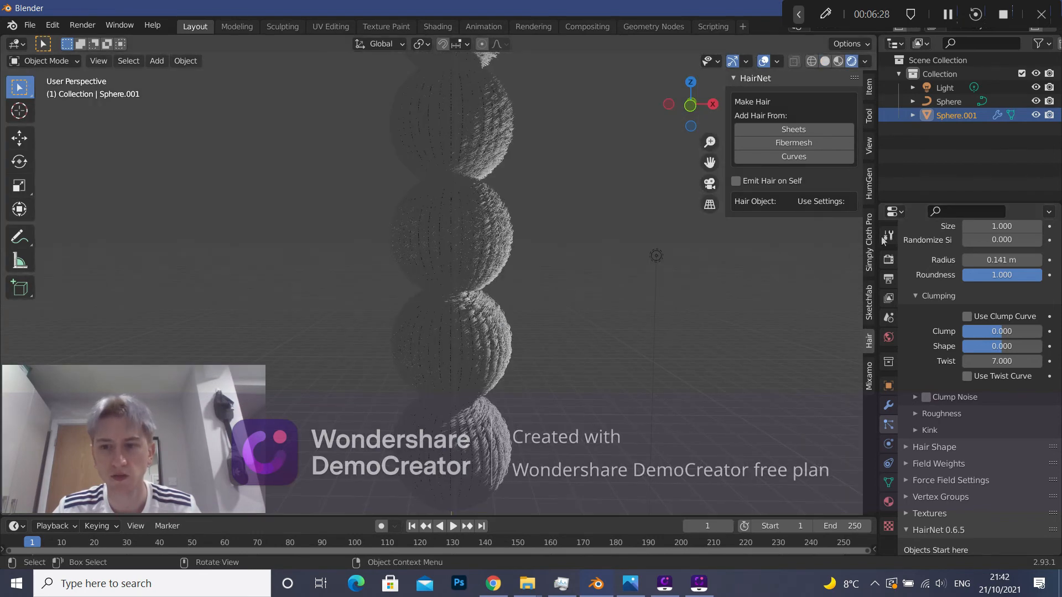
click(888, 259)
scroll(980, 359, up, 5)
click(1012, 257)
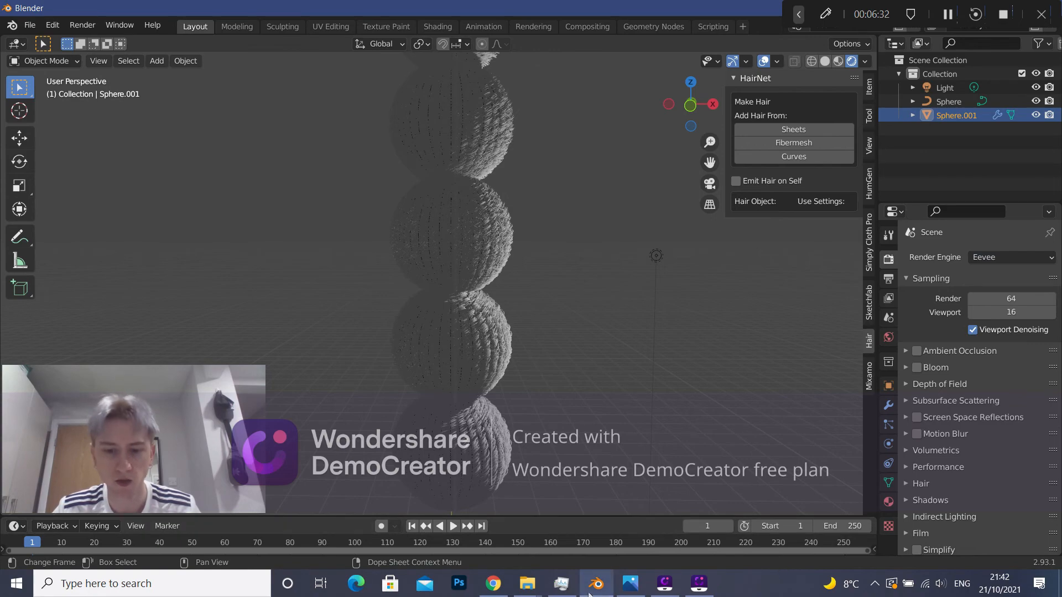
Switch to Photos, examine the finished orange hair with rings and bow in Screenshot (4).png, and return to Blender.
click(628, 584)
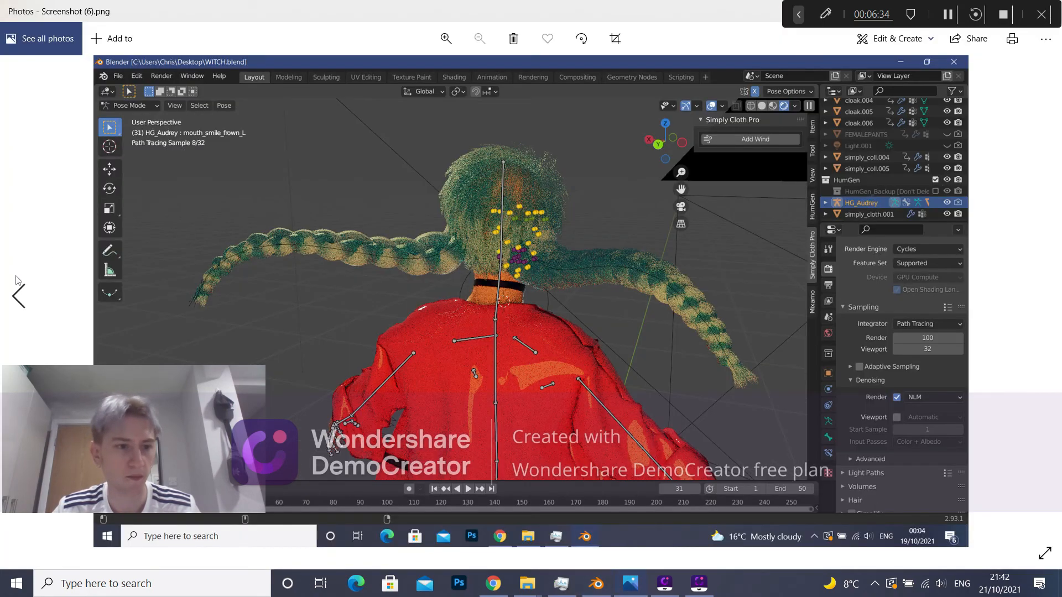
click(20, 299)
click(20, 299)
scroll(430, 303, up, 4)
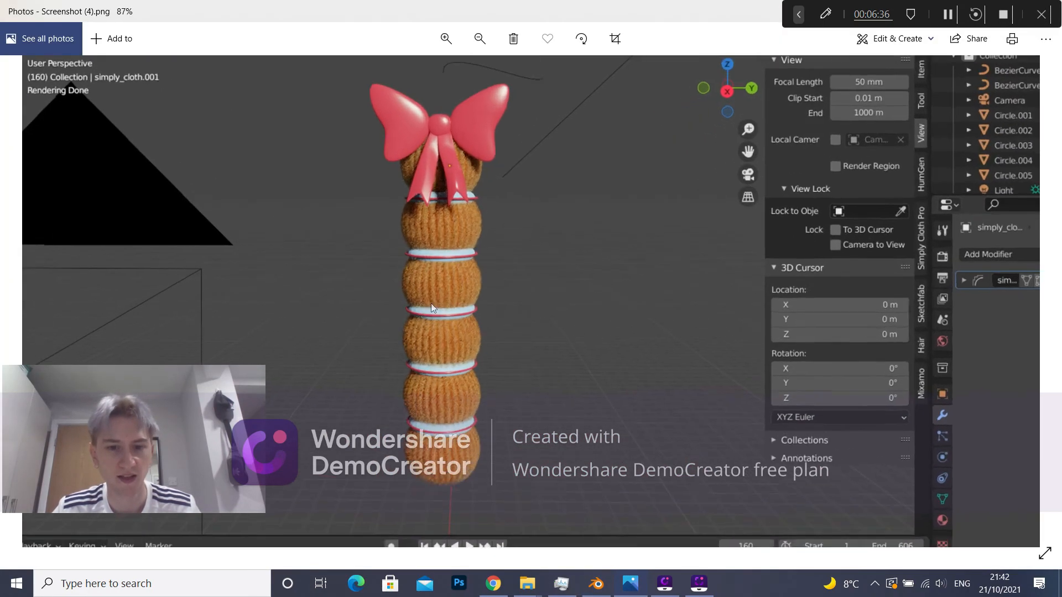
drag(574, 330, 667, 281)
drag(714, 404, 641, 187)
drag(616, 253, 589, 220)
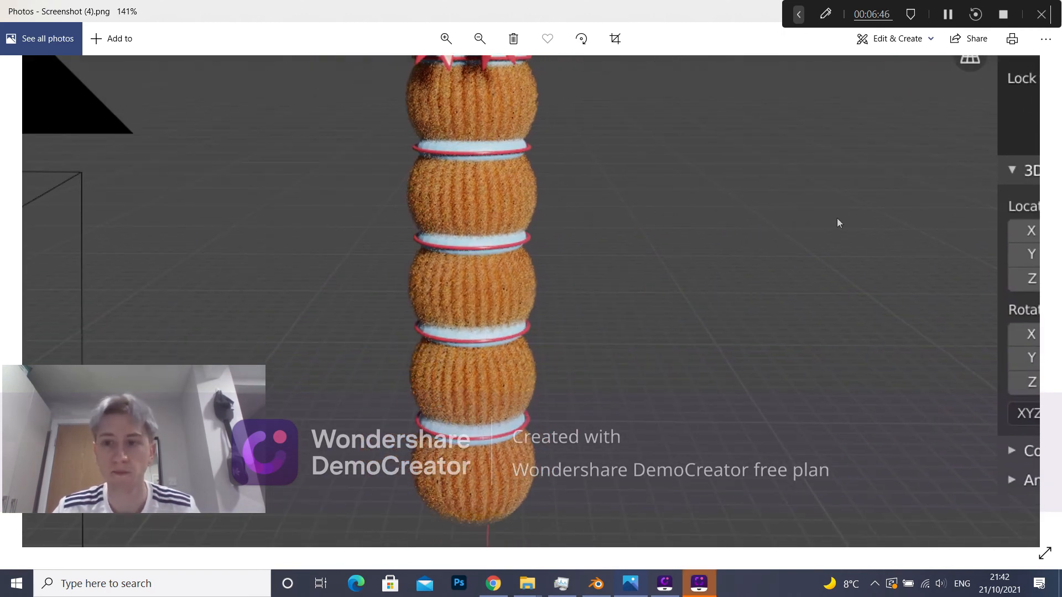
drag(688, 151, 674, 220)
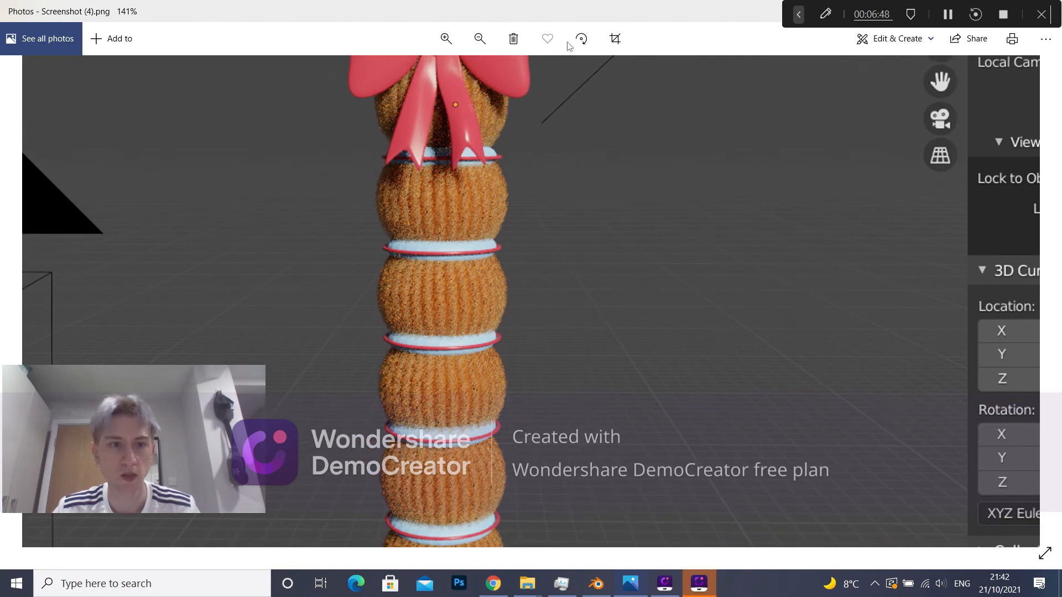
drag(210, 209, 283, 276)
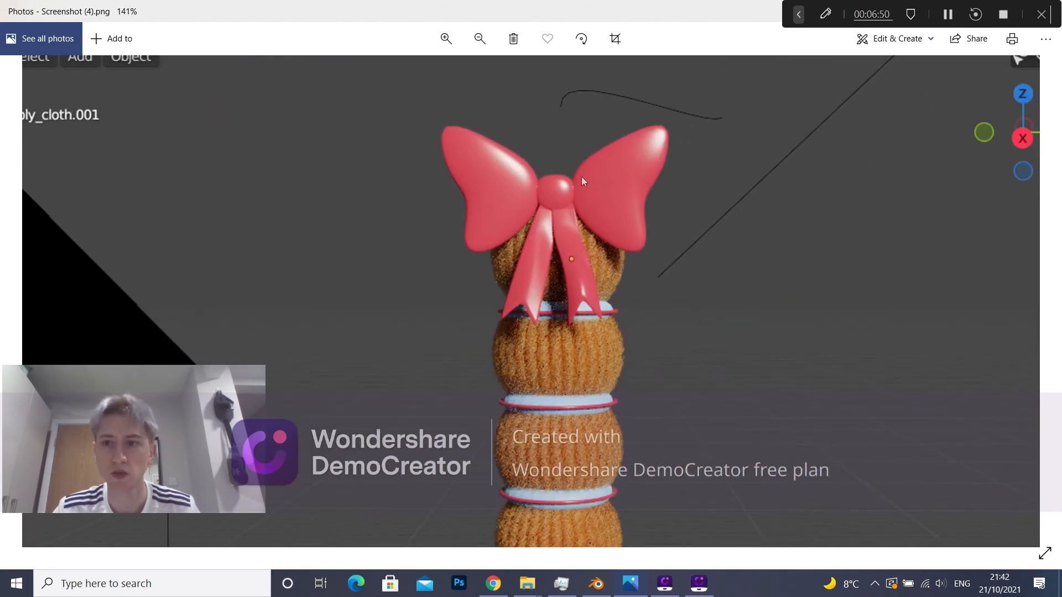
drag(660, 14, 492, 126)
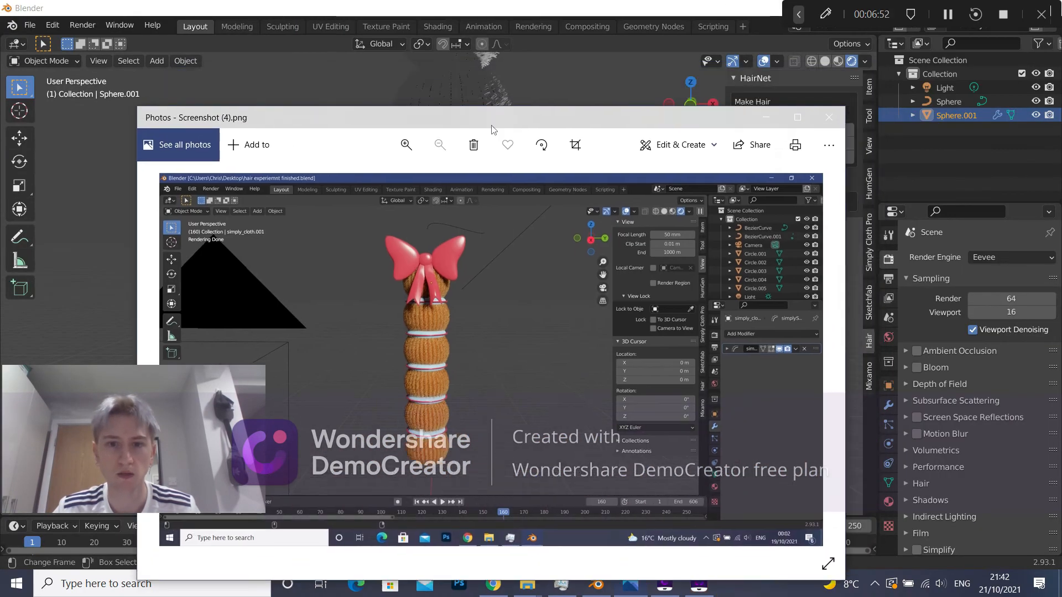
click(775, 117)
Deselect the hair object and return the viewport to solid shading.
middle_drag(552, 320, 499, 253)
click(500, 364)
key(shift+a)
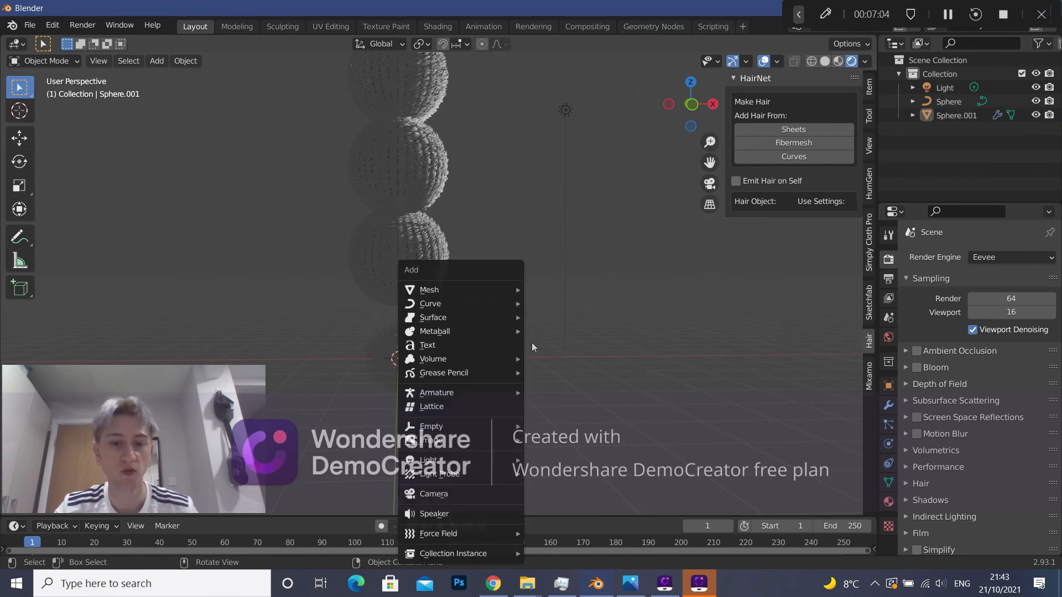
click(824, 62)
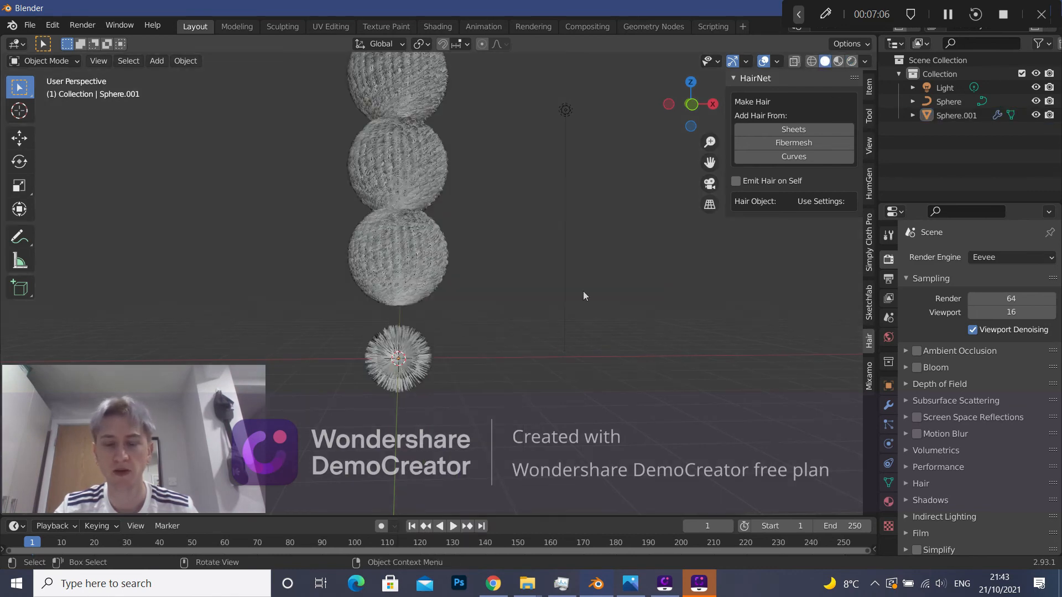
Check the add-ons list in the preferences for the Add Curve: Extra Objects add-on, and close the preferences.
key(shift+a)
mouse_move(486, 307)
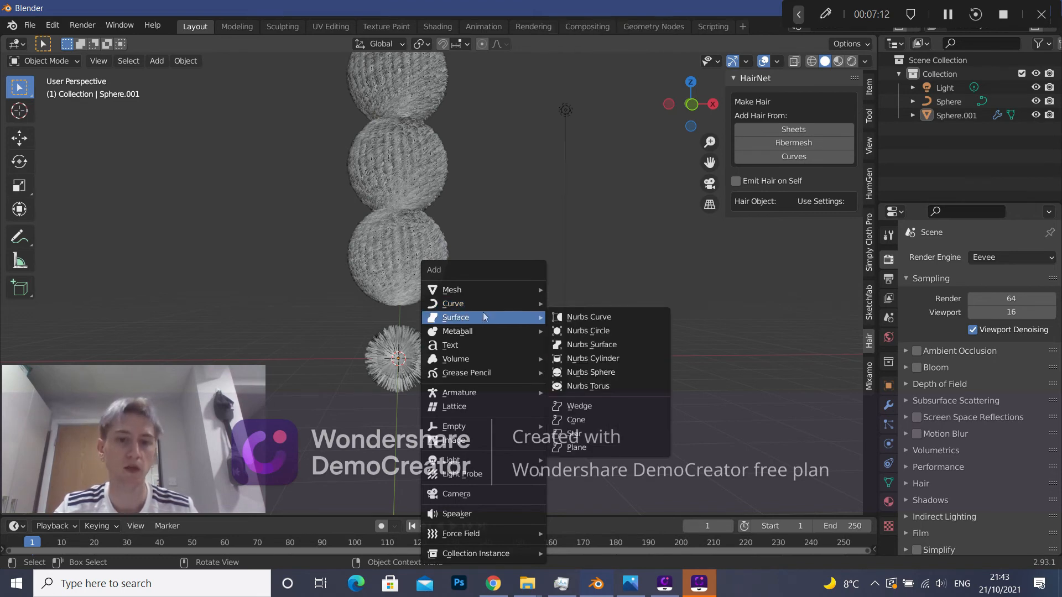
click(58, 23)
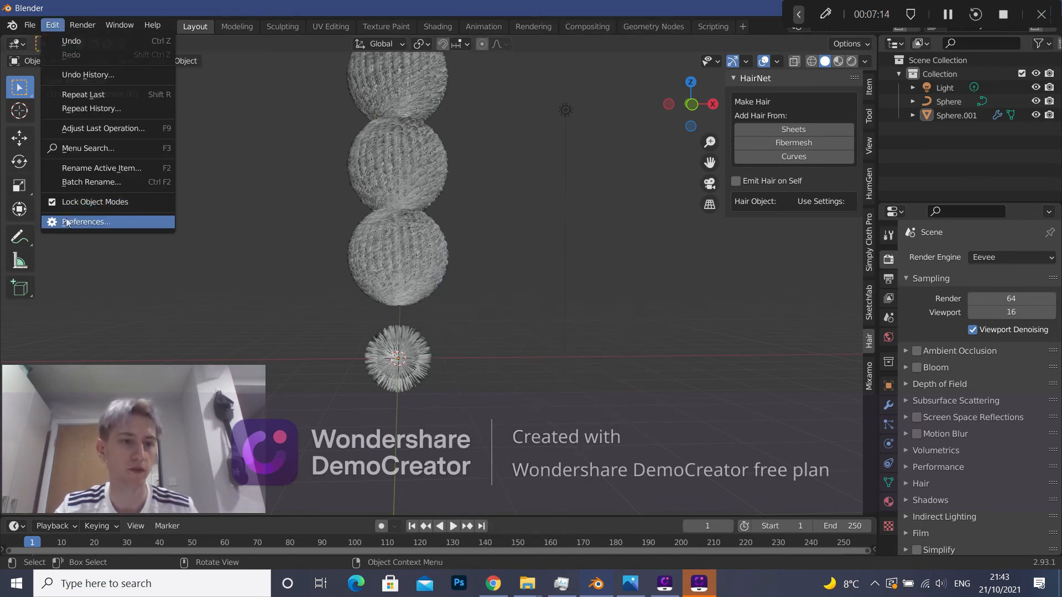
click(69, 221)
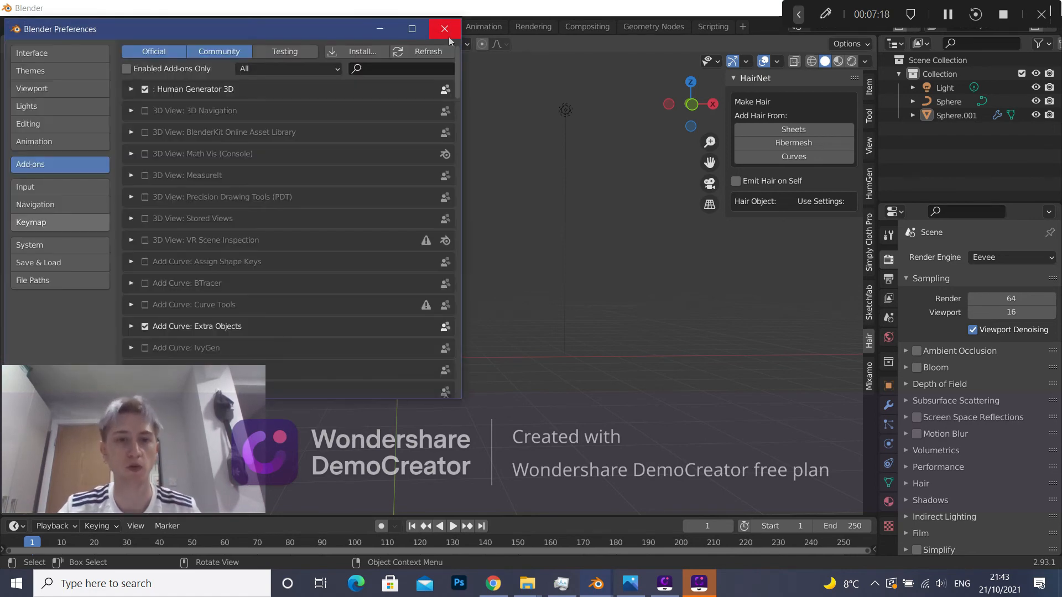
click(443, 28)
Add an Archimedean spiral curve at the 3D cursor with 1 turn, 45 steps and a height of 1.08.
key(shift+a)
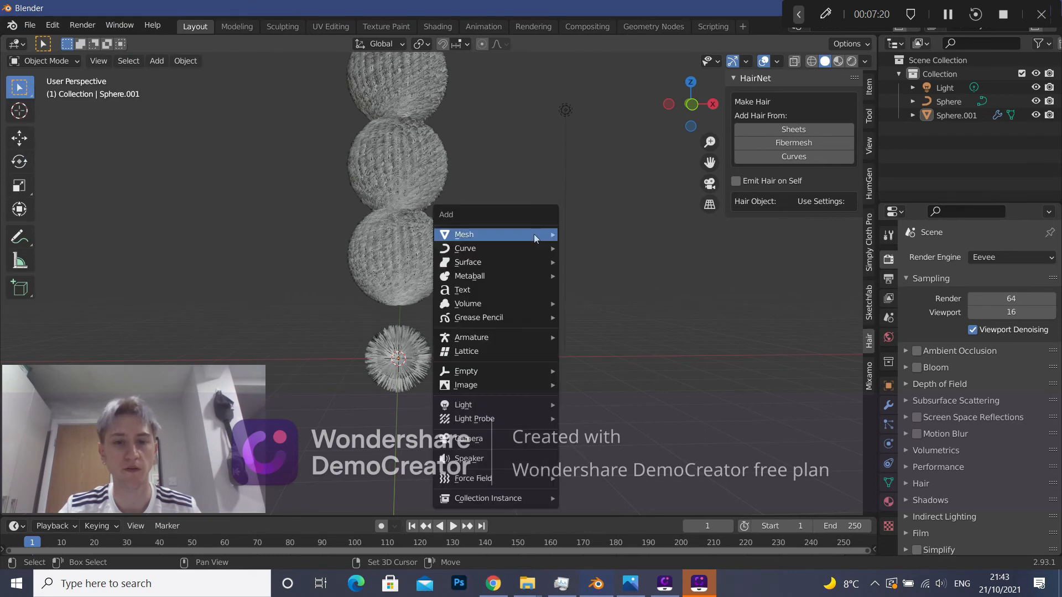
mouse_move(513, 247)
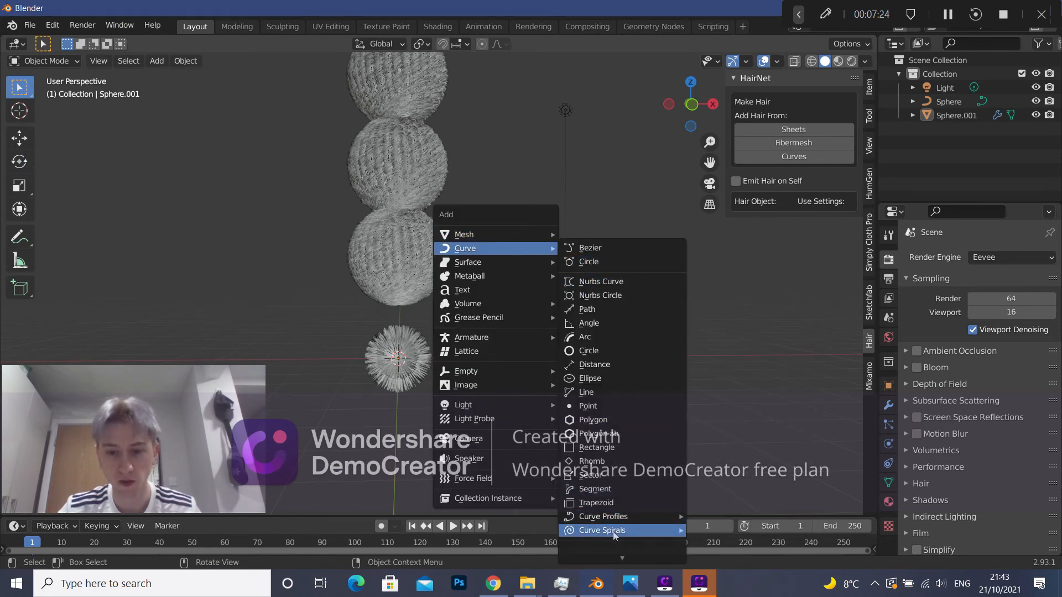
mouse_move(613, 531)
click(726, 490)
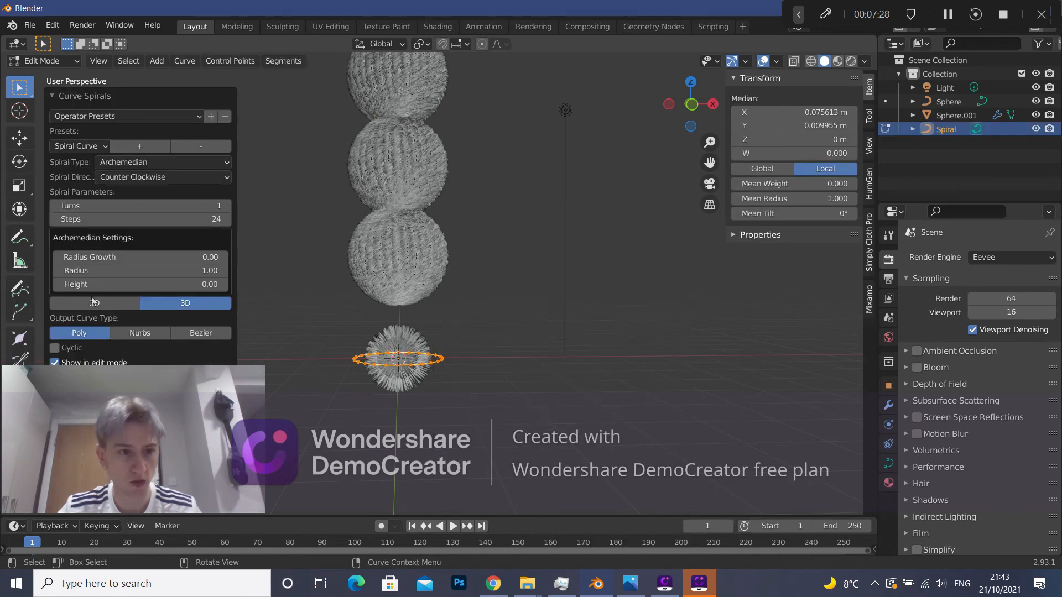
scroll(425, 387, up, 3)
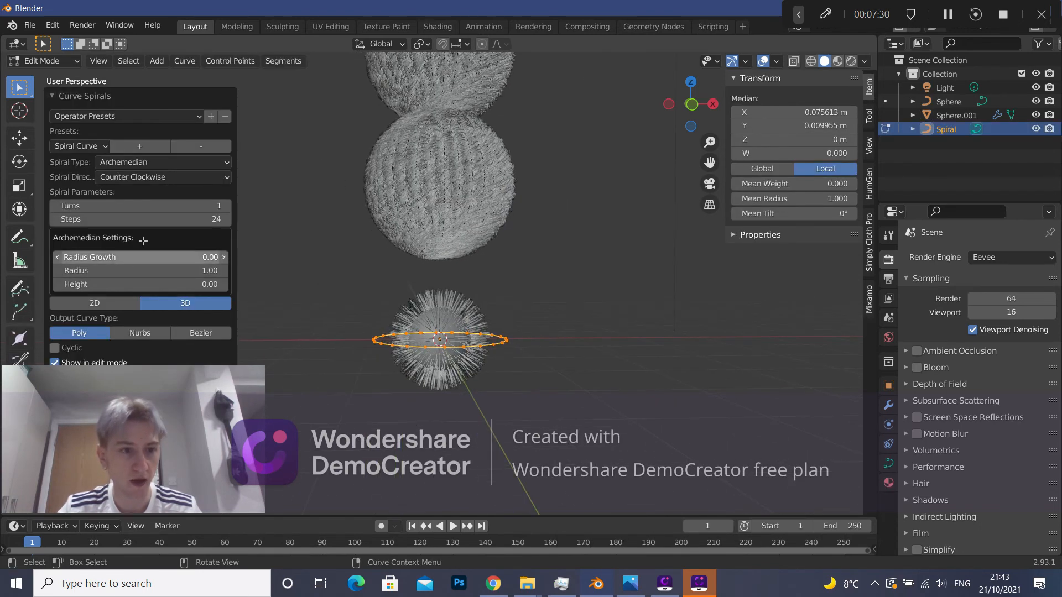
drag(99, 222, 88, 226)
mouse_move(124, 284)
mouse_down()
mouse_move(161, 284)
mouse_move(106, 278)
mouse_up()
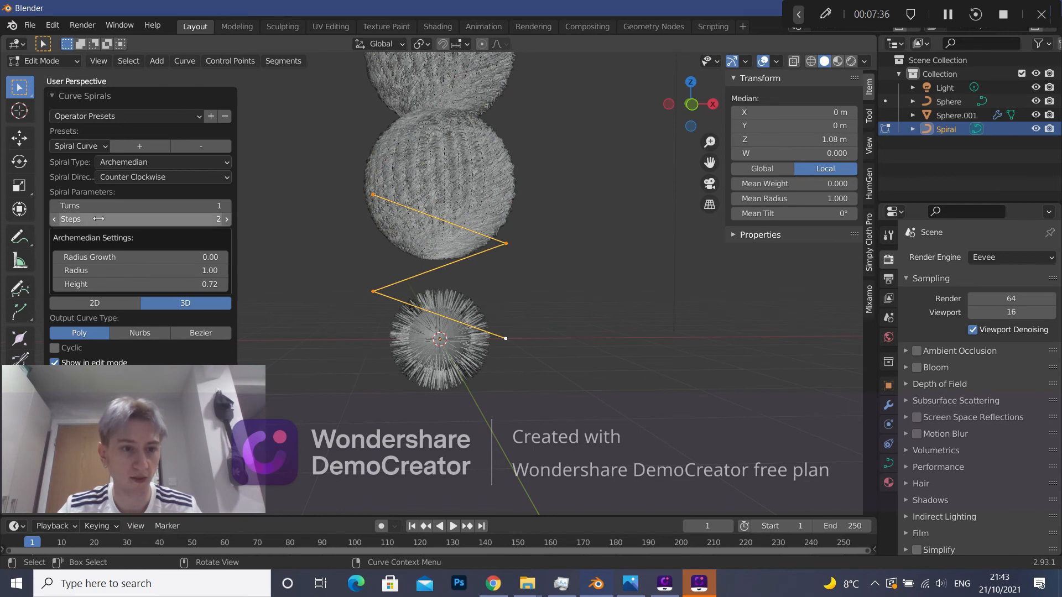
drag(98, 220, 128, 221)
drag(76, 284, 359, 288)
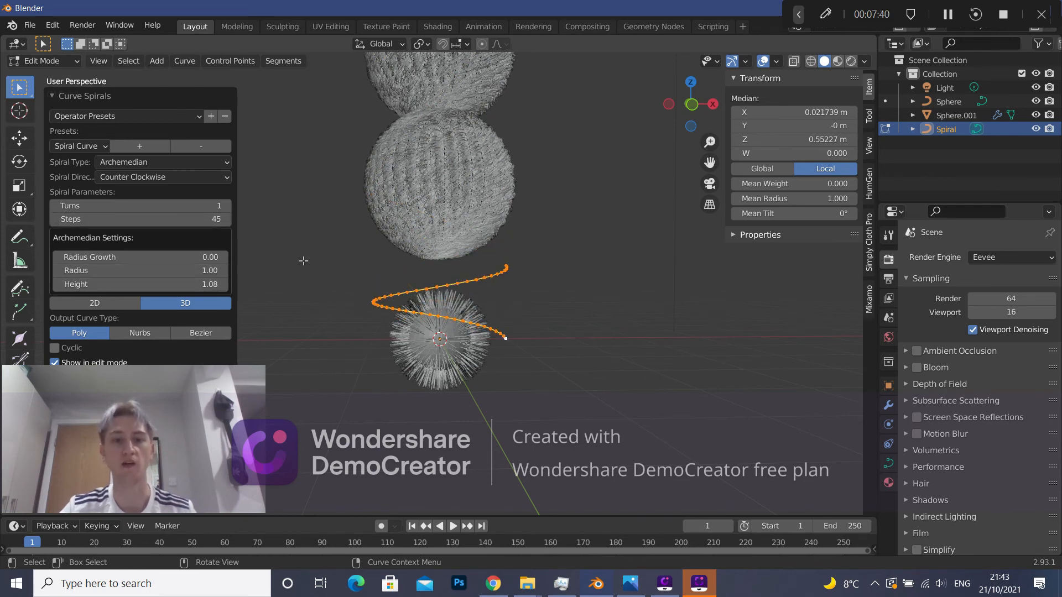
middle_drag(548, 303, 450, 312)
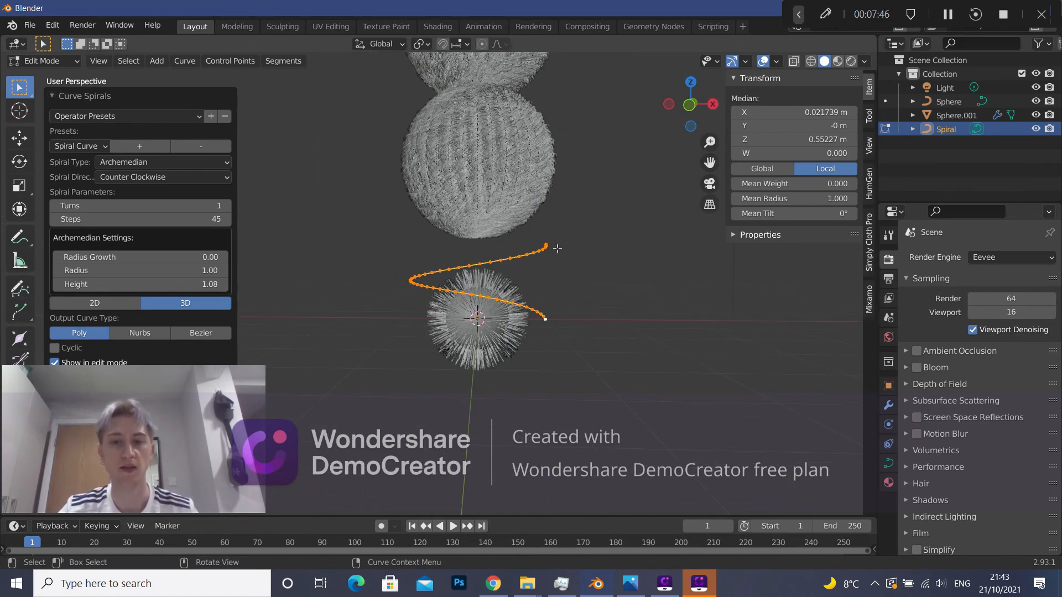
click(53, 95)
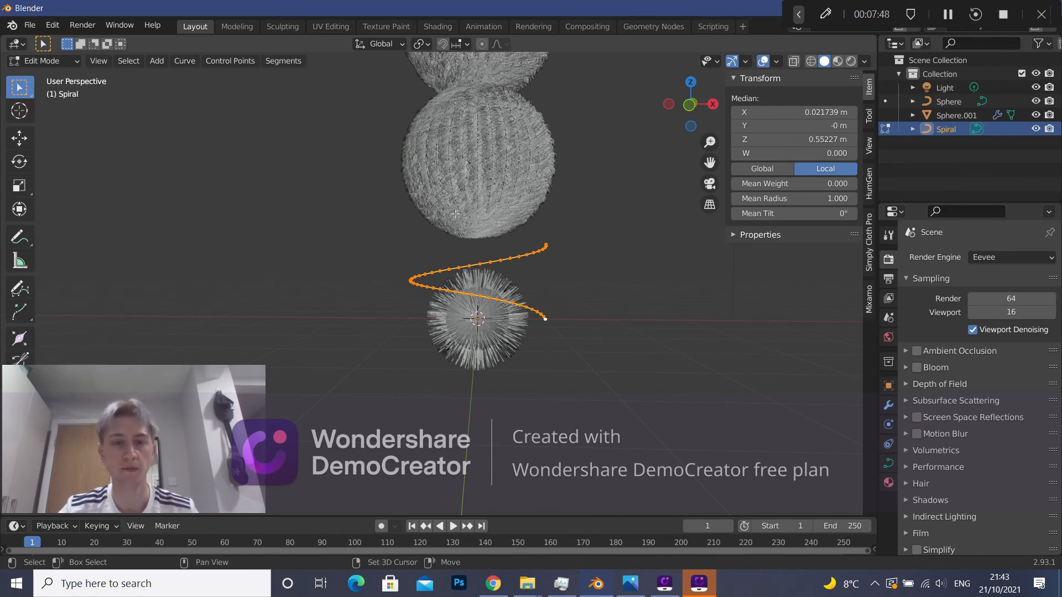
Switch to Photos, browse the reference images from Screenshot (5).png to unknown.png, and return to Blender.
shift+middle_drag(588, 211, 551, 245)
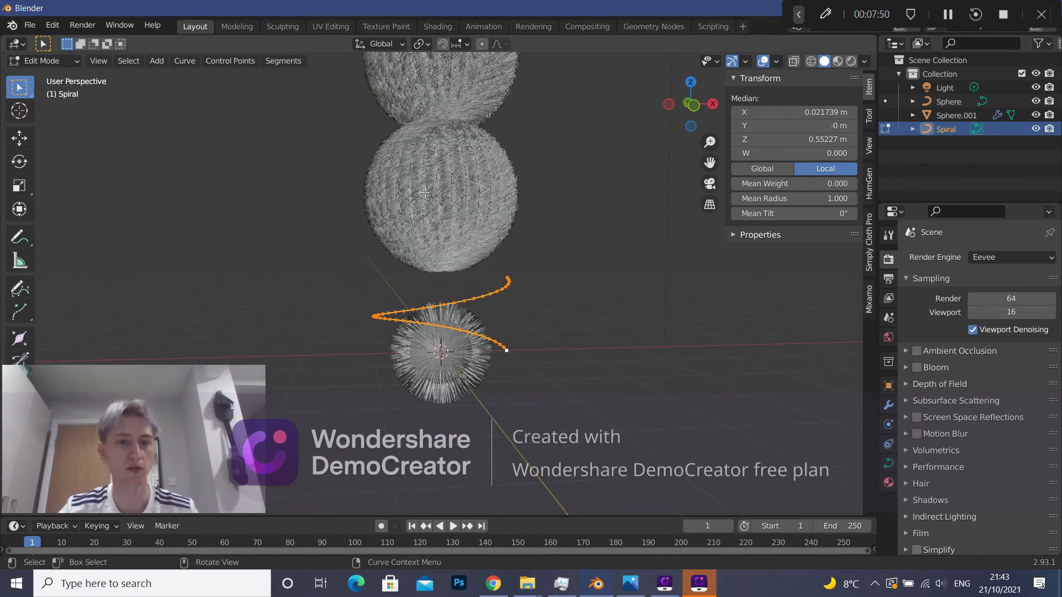
shift+middle_drag(516, 66, 515, 334)
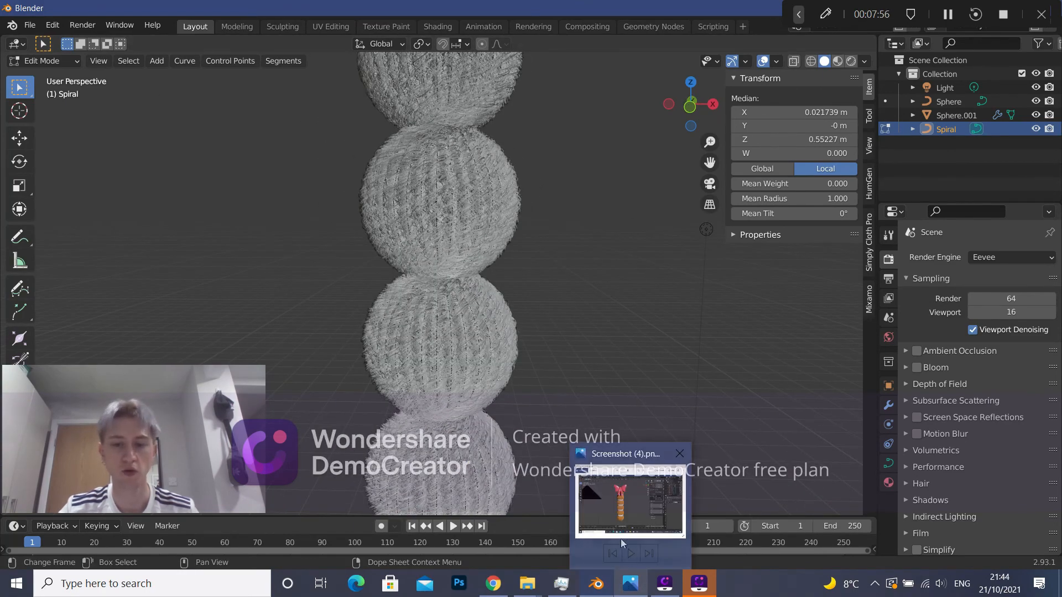
mouse_move(596, 584)
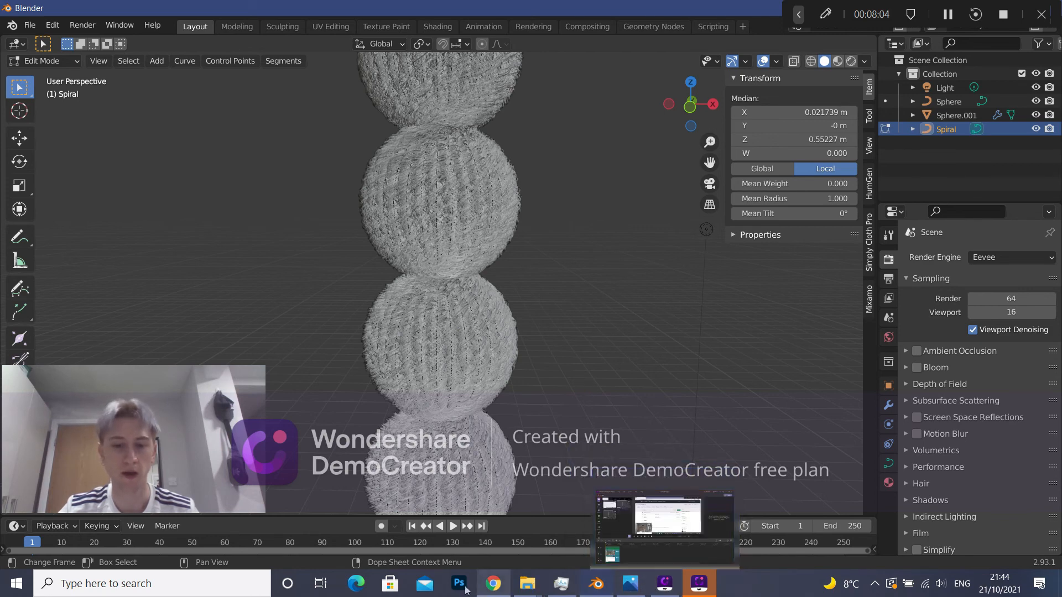
mouse_move(664, 589)
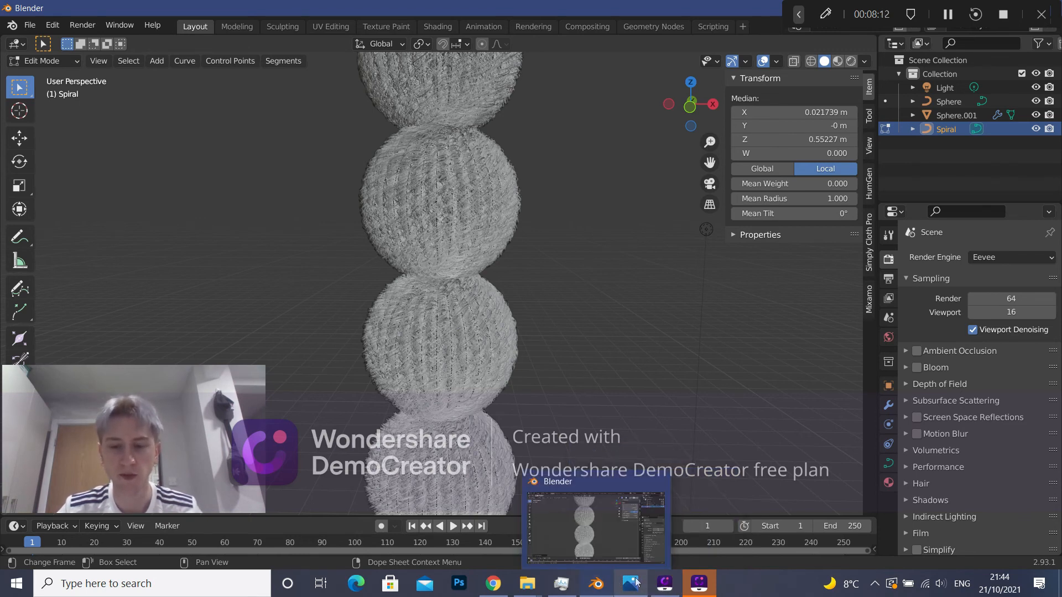
click(638, 523)
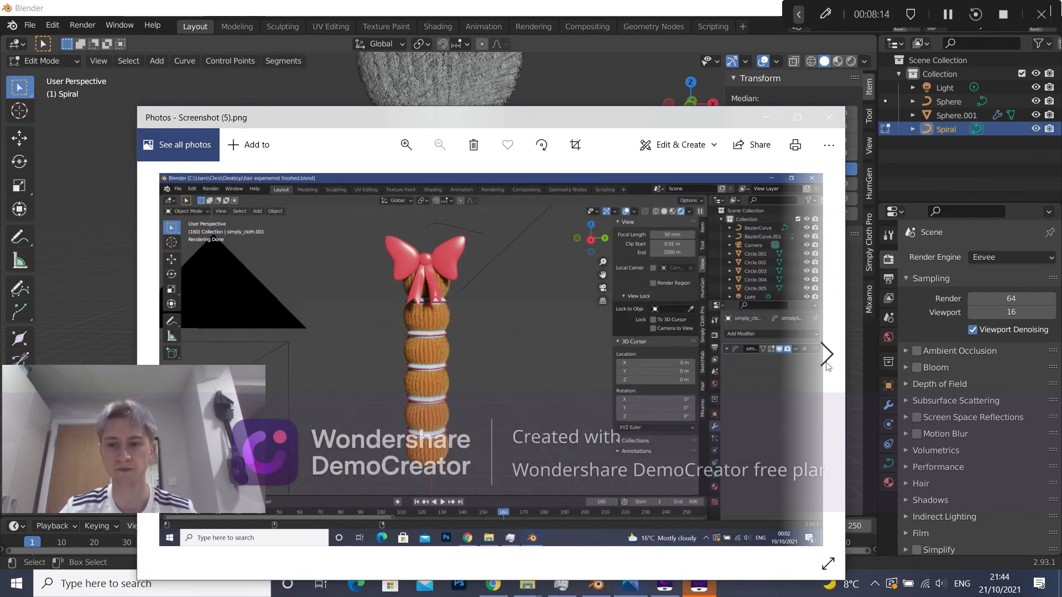
click(827, 355)
click(827, 355)
click(827, 355)
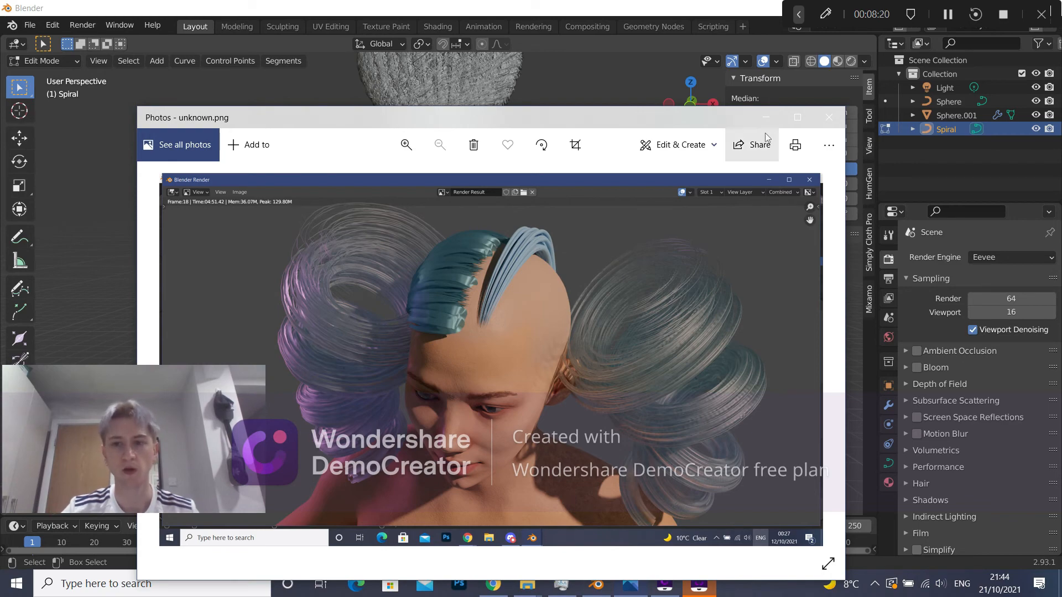
click(766, 118)
Delete the hair objects Sphere and Sphere.001 from the scene collection.
scroll(270, 189, down, 3)
click(270, 189)
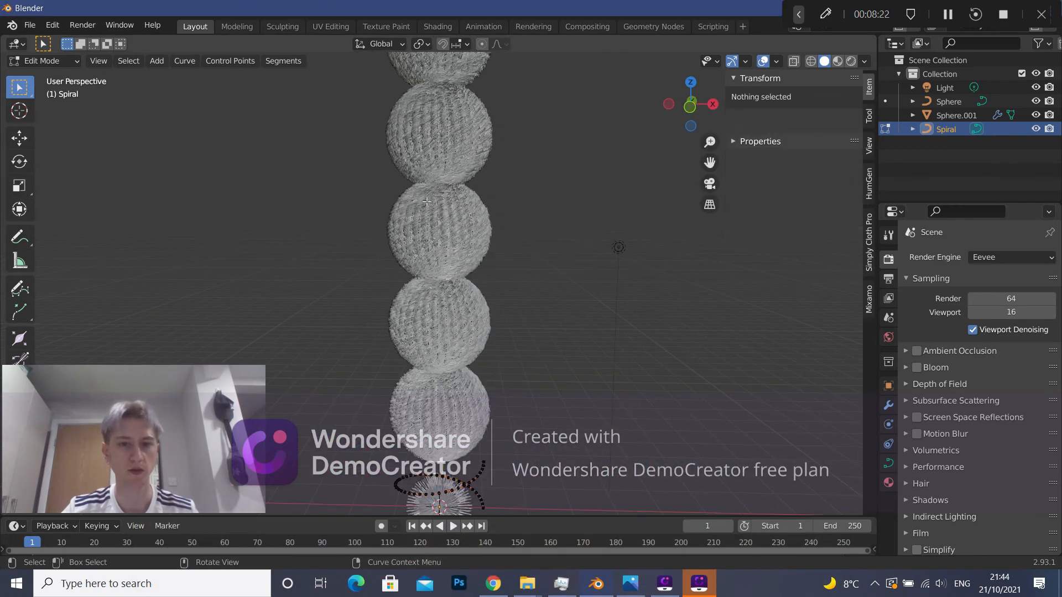
scroll(290, 164, down, 1)
drag(327, 126, 515, 407)
scroll(489, 392, down, 1)
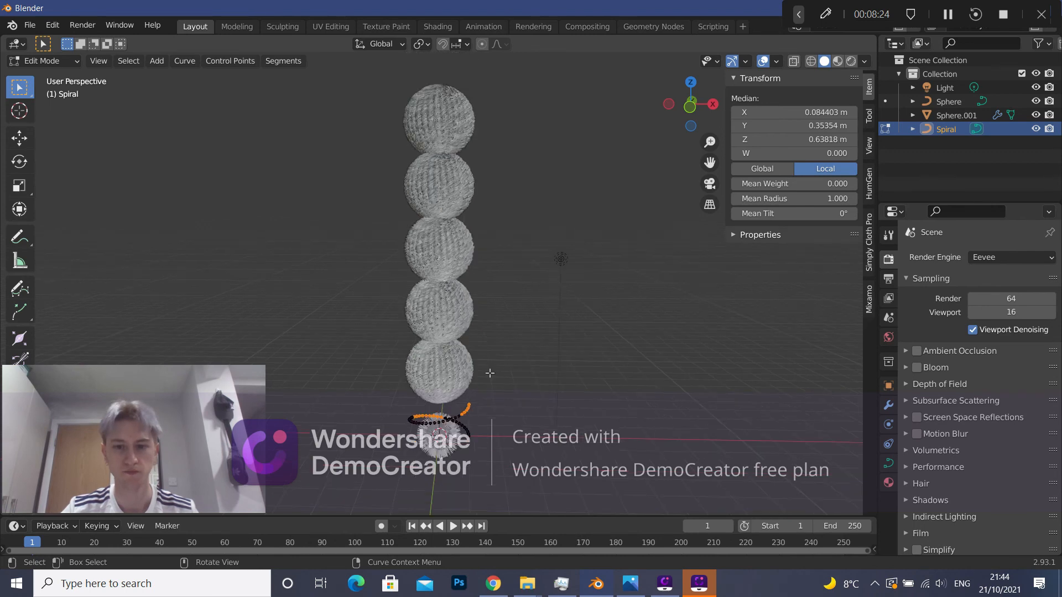
click(947, 114)
ctrl+click(950, 103)
right_click(950, 104)
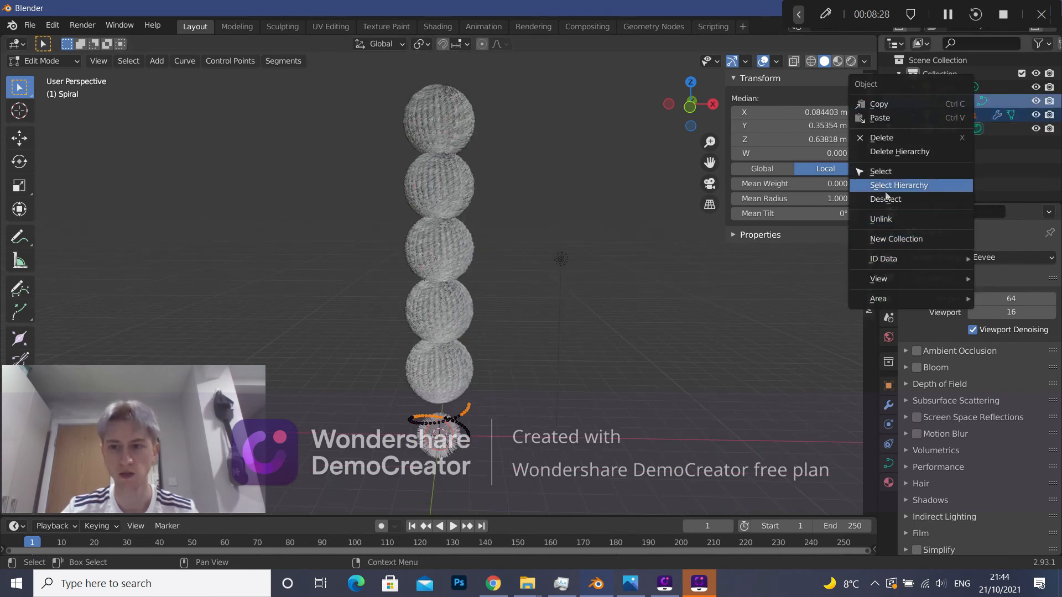
click(885, 140)
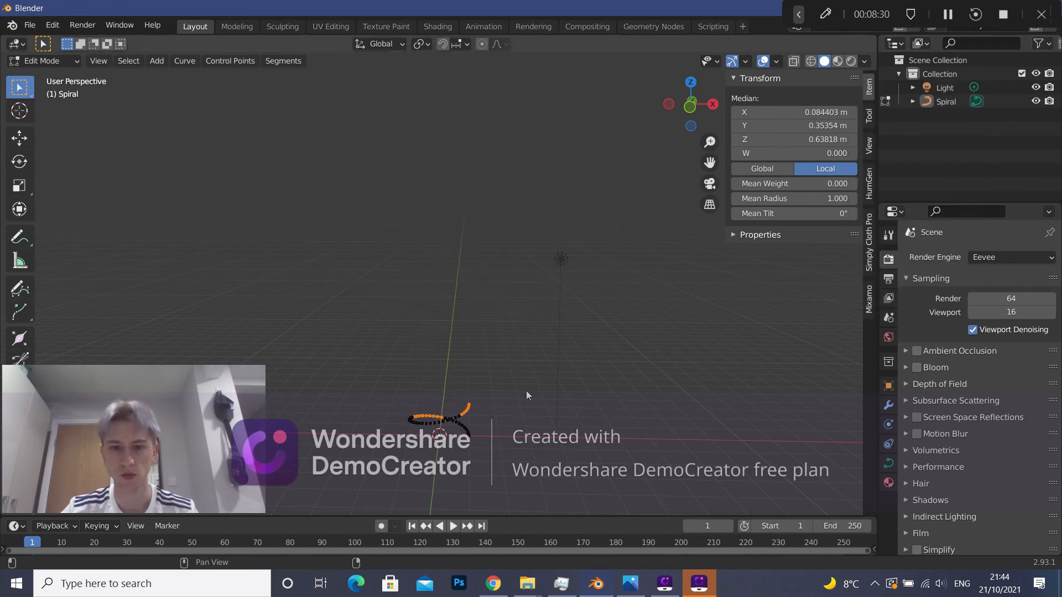
Select all control points of the spiral curve and delete its vertices.
drag(359, 386, 520, 468)
right_click(431, 547)
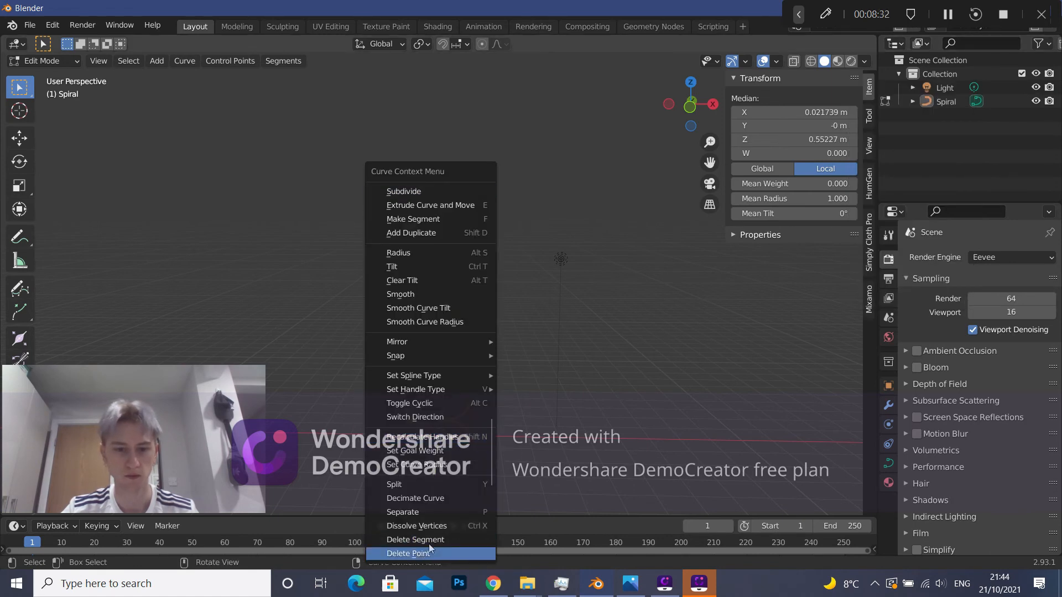
key(x)
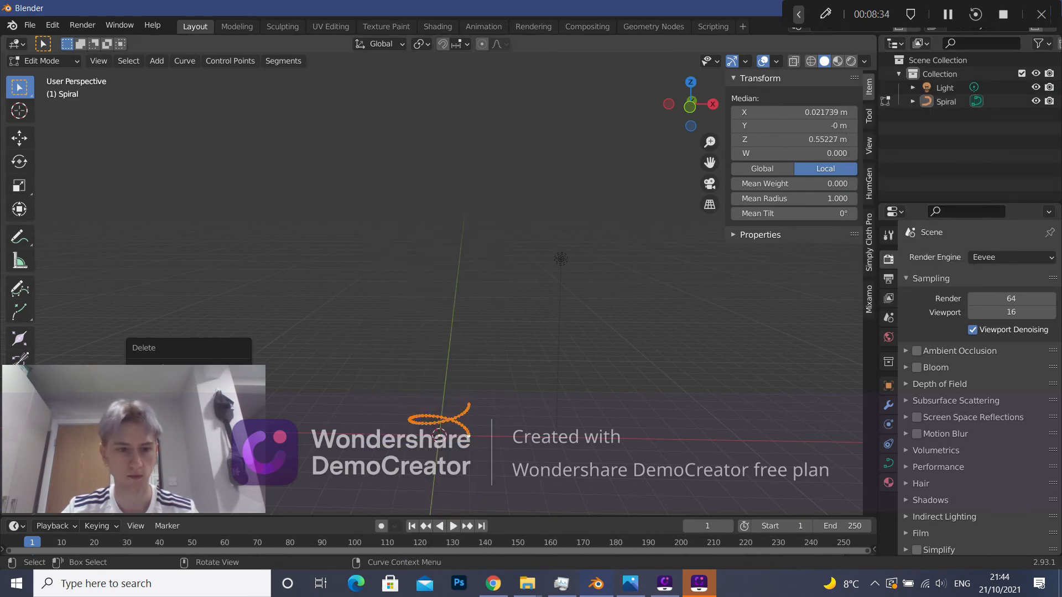
key(x)
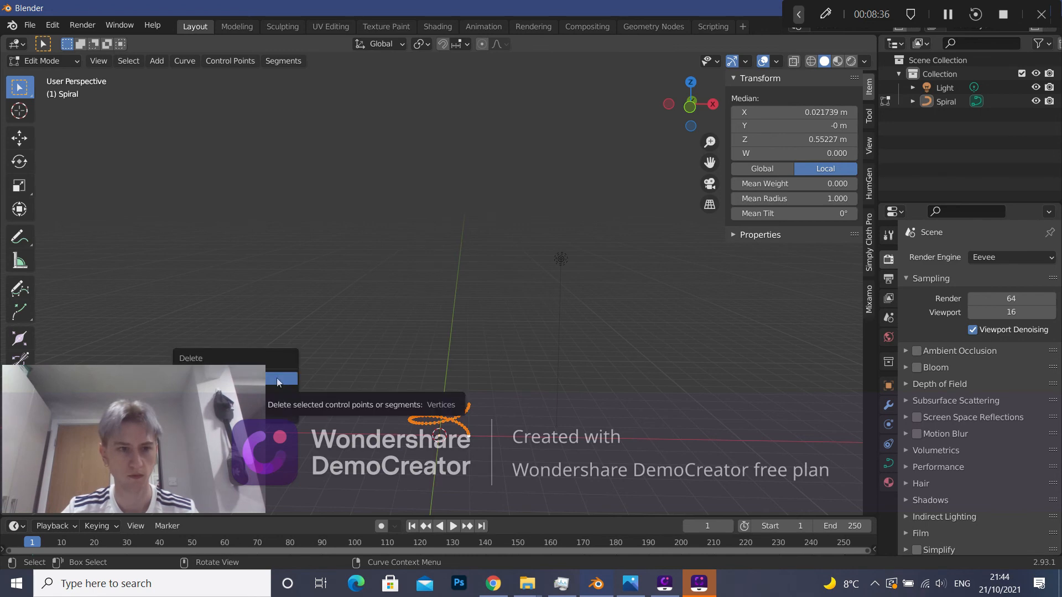
click(278, 385)
shift+middle_drag(498, 355, 528, 271)
Return to Object Mode and generate a new male human from a starting preset with HumGen.
click(871, 199)
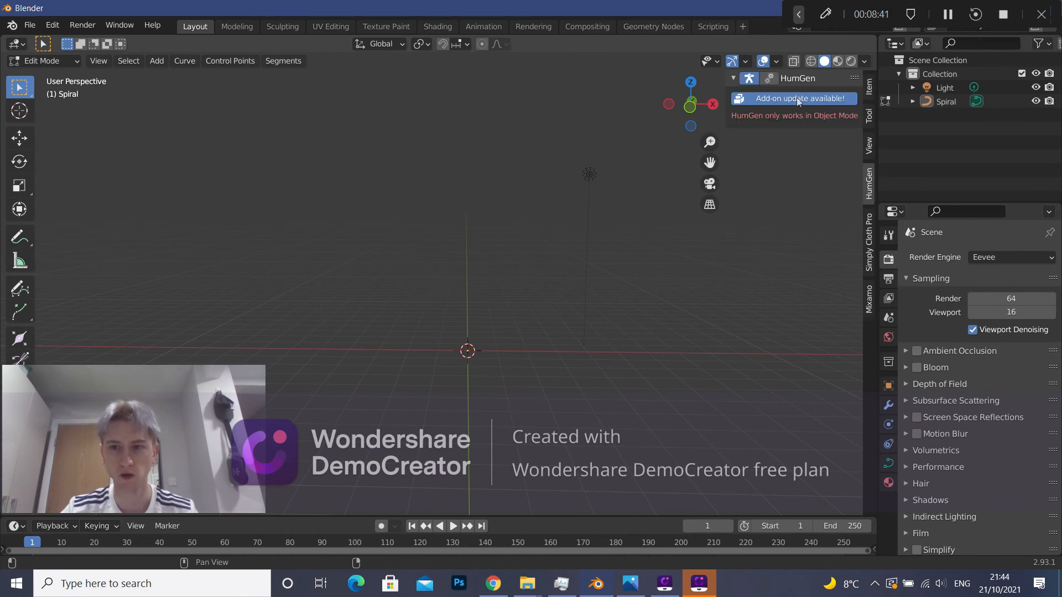
click(50, 61)
click(44, 74)
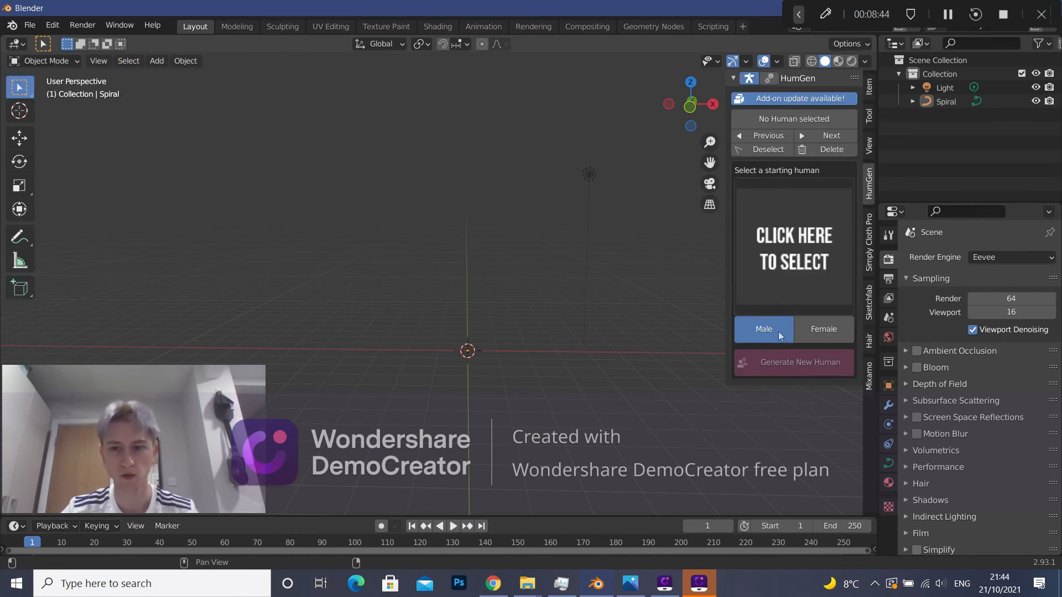
click(805, 274)
click(394, 378)
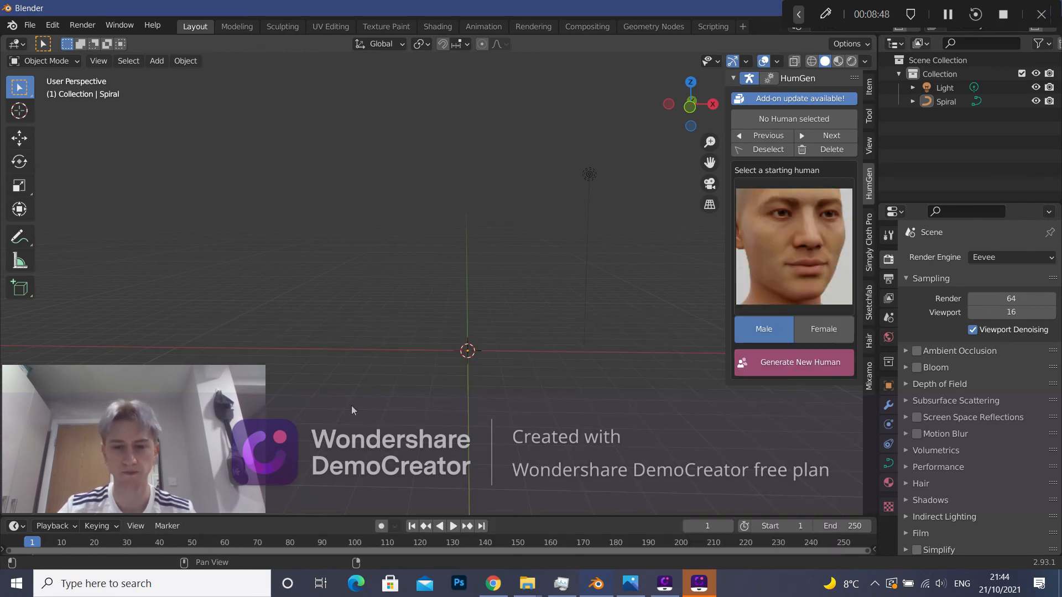
click(751, 368)
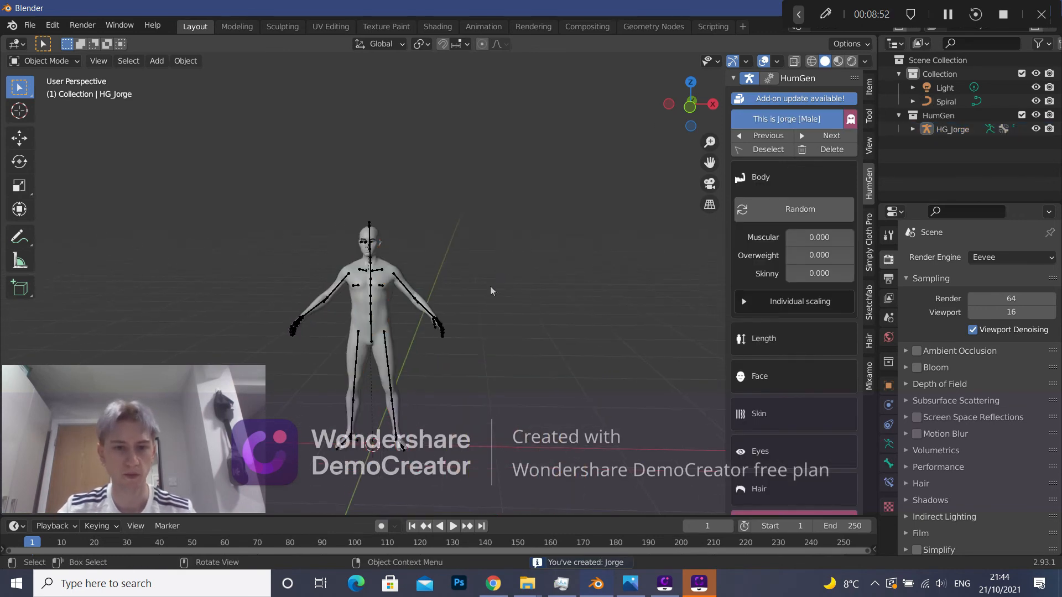
Select the human's body mesh, enter Edit Mode, and frame the head.
scroll(438, 294, up, 4)
middle_drag(493, 291, 473, 237)
click(441, 219)
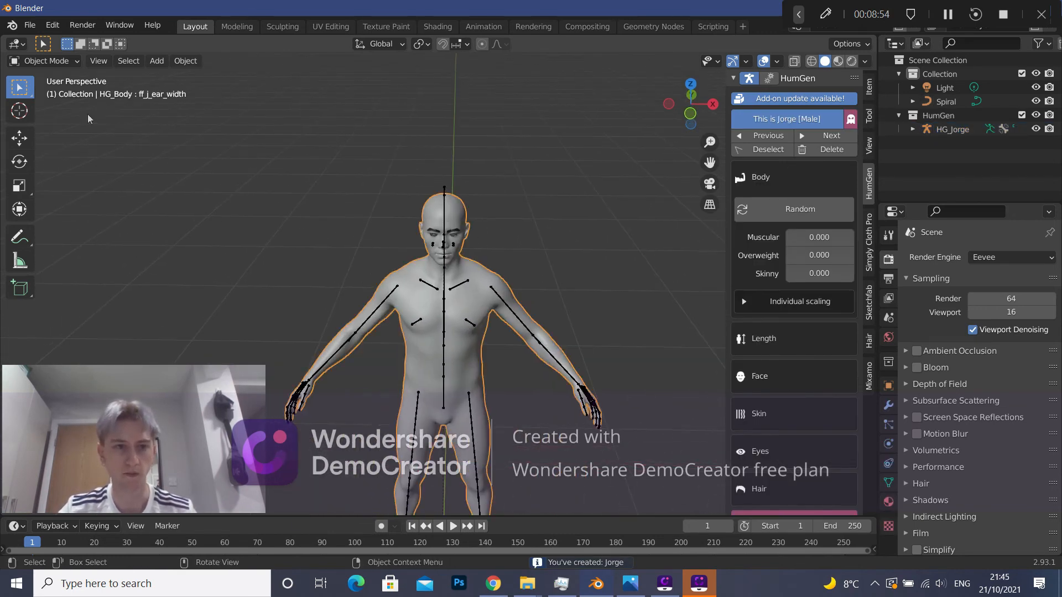
click(44, 60)
click(33, 92)
scroll(443, 198, up, 4)
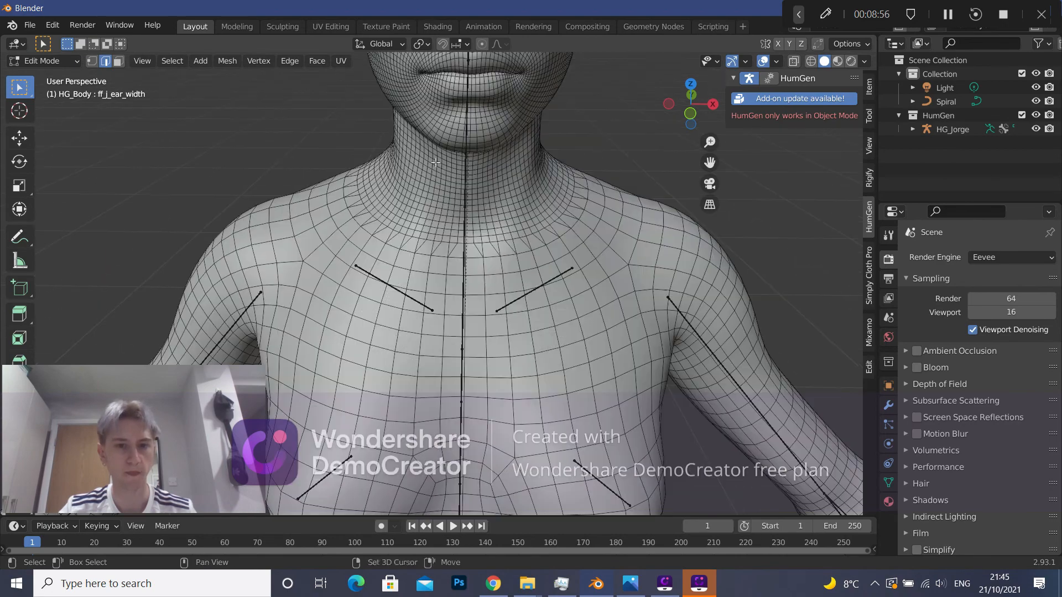
shift+middle_drag(443, 198, 465, 316)
scroll(459, 291, down, 1)
scroll(463, 316, up, 2)
Try duplicating five neighbouring edge loops across the top of the head and raising them along global Z, and undo it.
alt+click(468, 315)
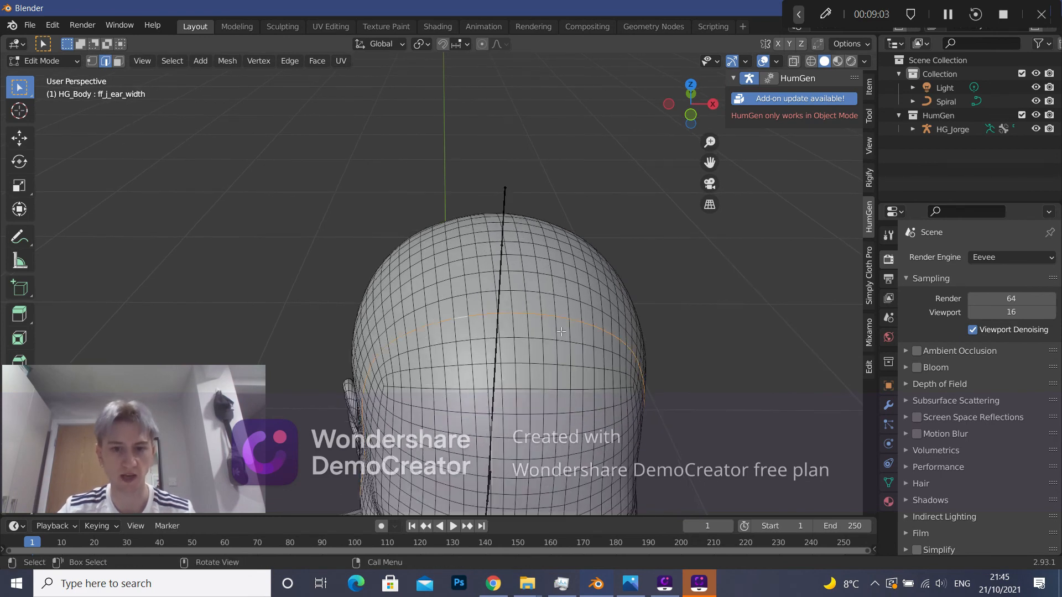
alt+shift+click(473, 292)
alt+shift+click(473, 275)
alt+shift+click(470, 259)
alt+shift+click(469, 244)
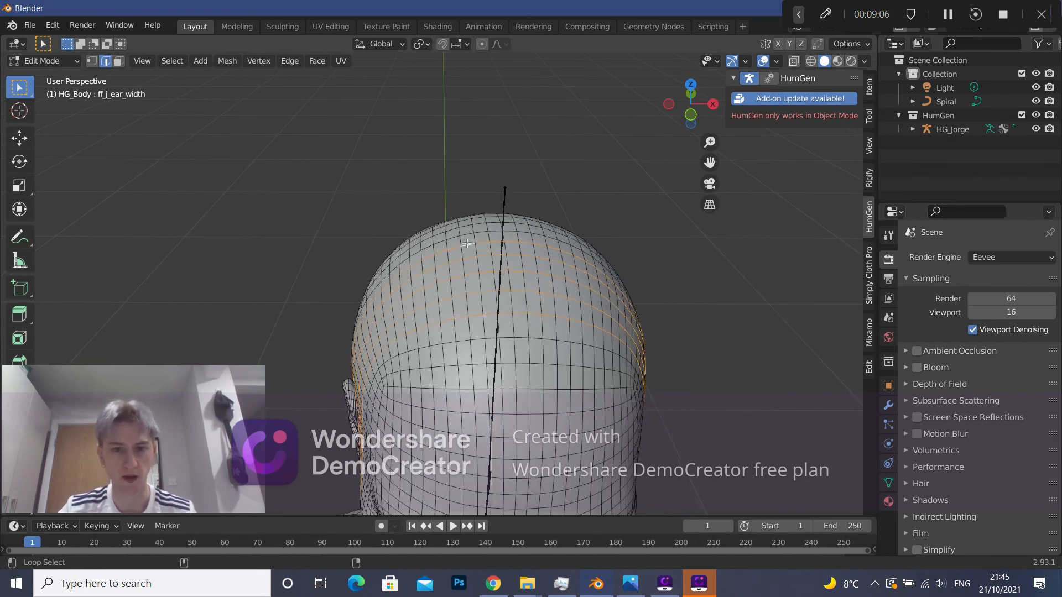
key(g)
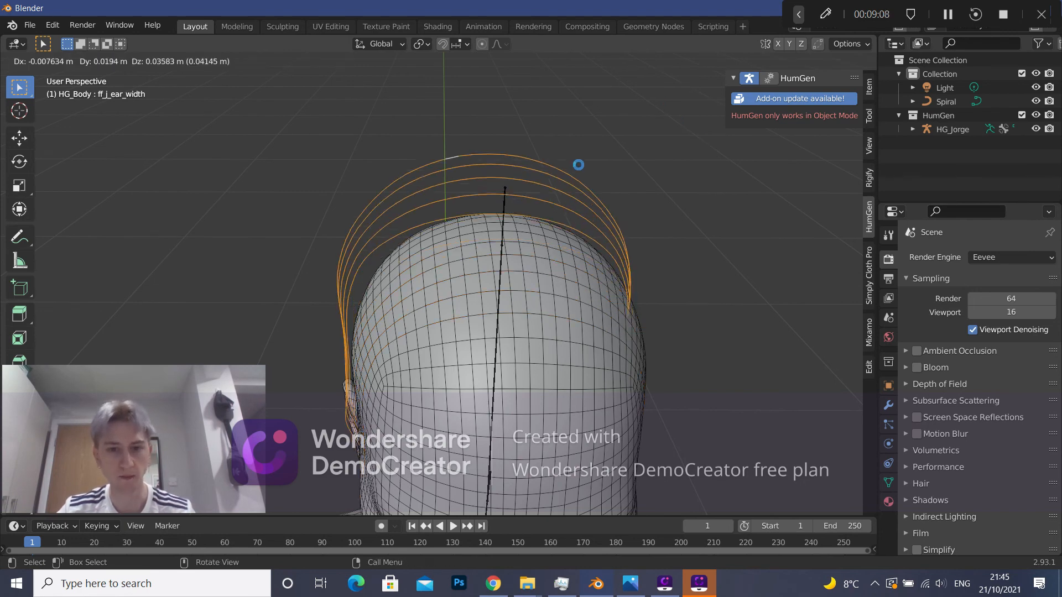
click(592, 94)
key(s)
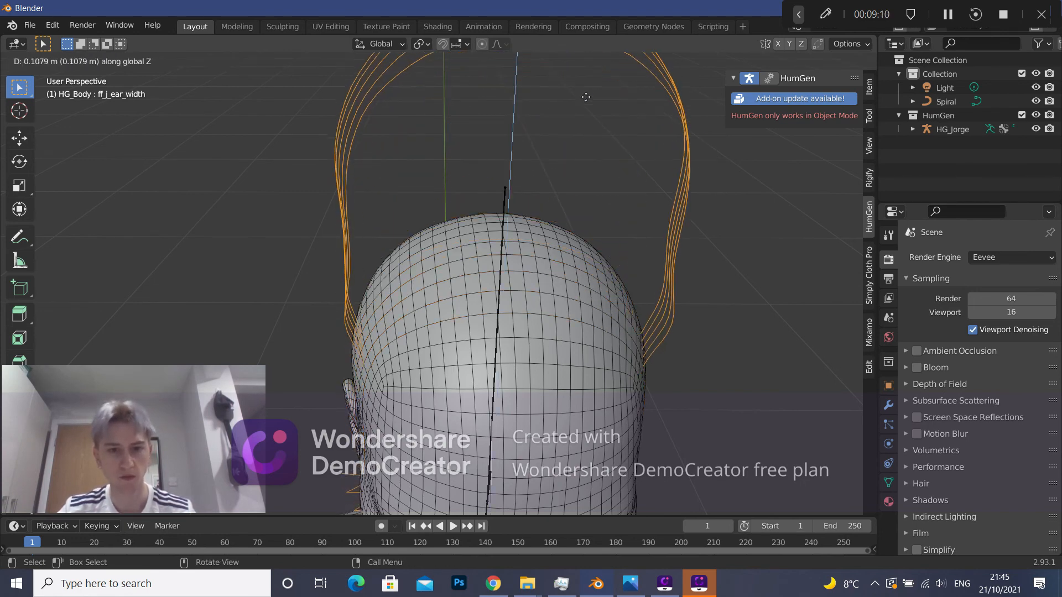
click(588, 127)
shift+middle_drag(583, 169, 555, 236)
key(ctrl+z)
key(ctrl+z)
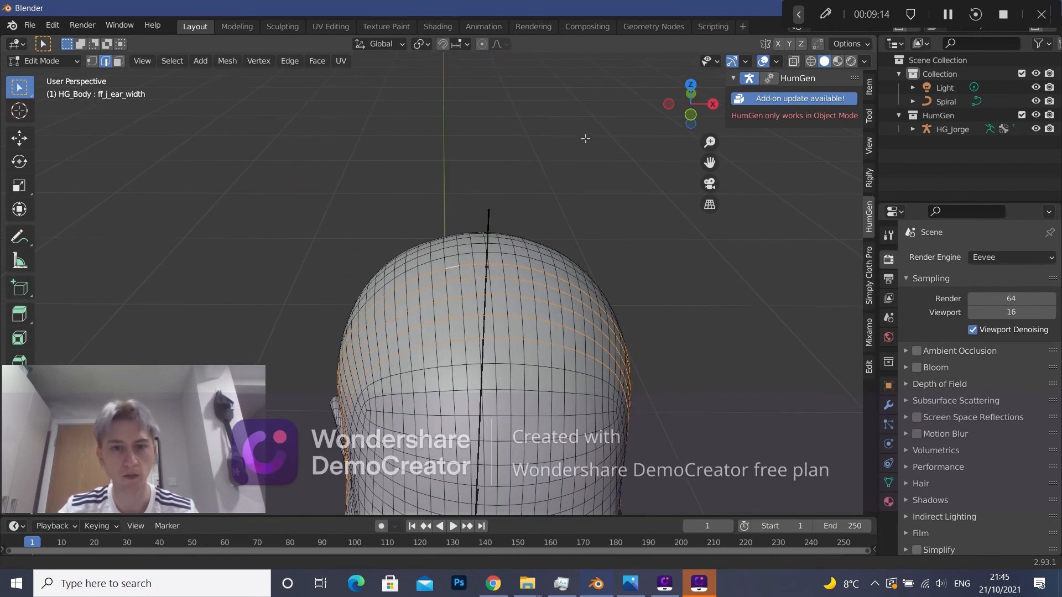
Duplicate four short neighbouring edge rows on one side of the top of the head and raise them above the scalp along global Z.
click(392, 180)
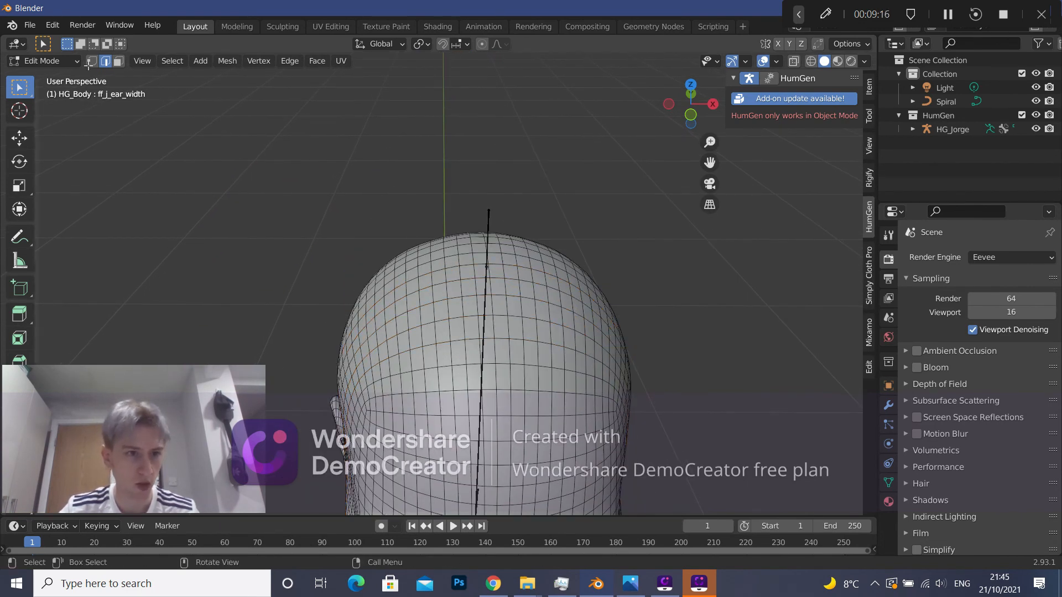
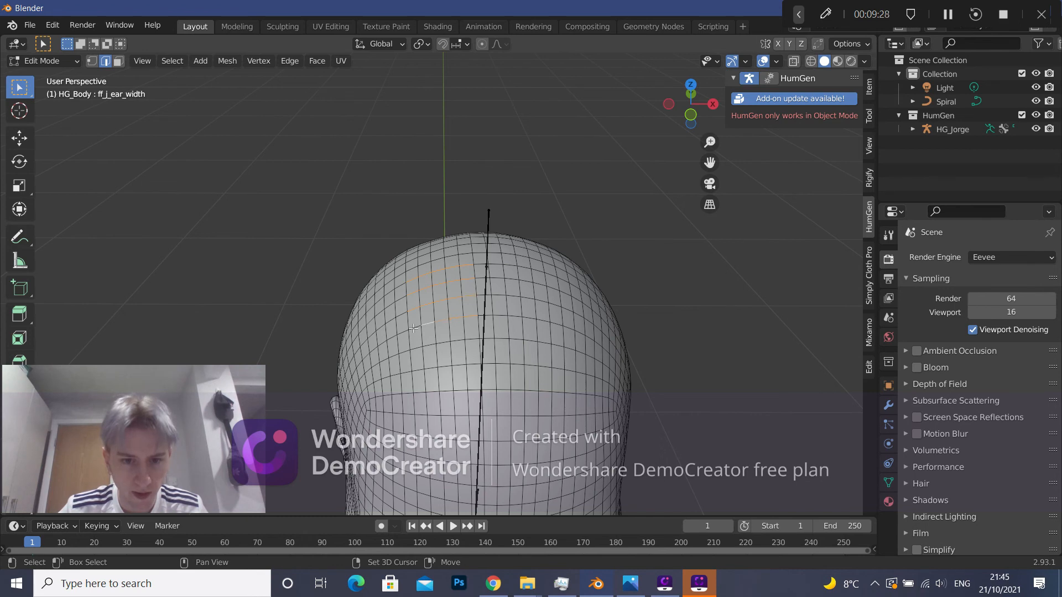
key(g)
key(z)
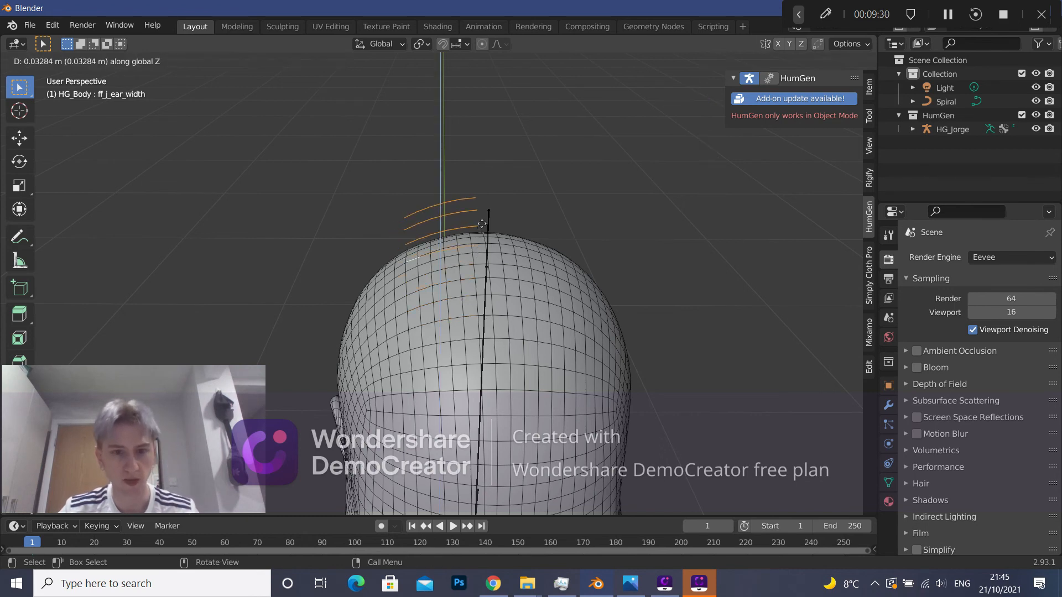
key(Escape)
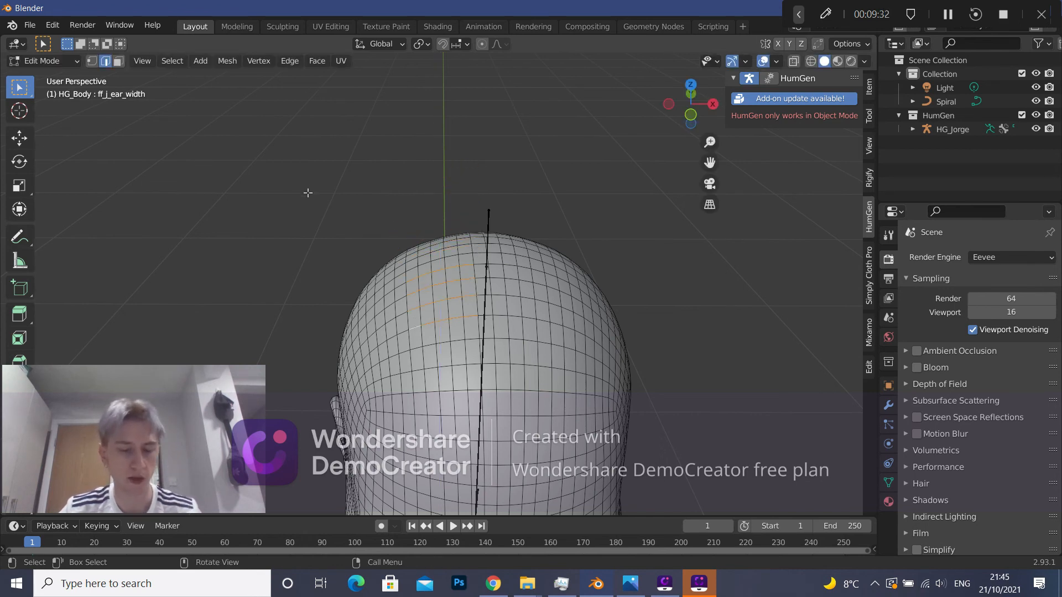
key(g)
key(z)
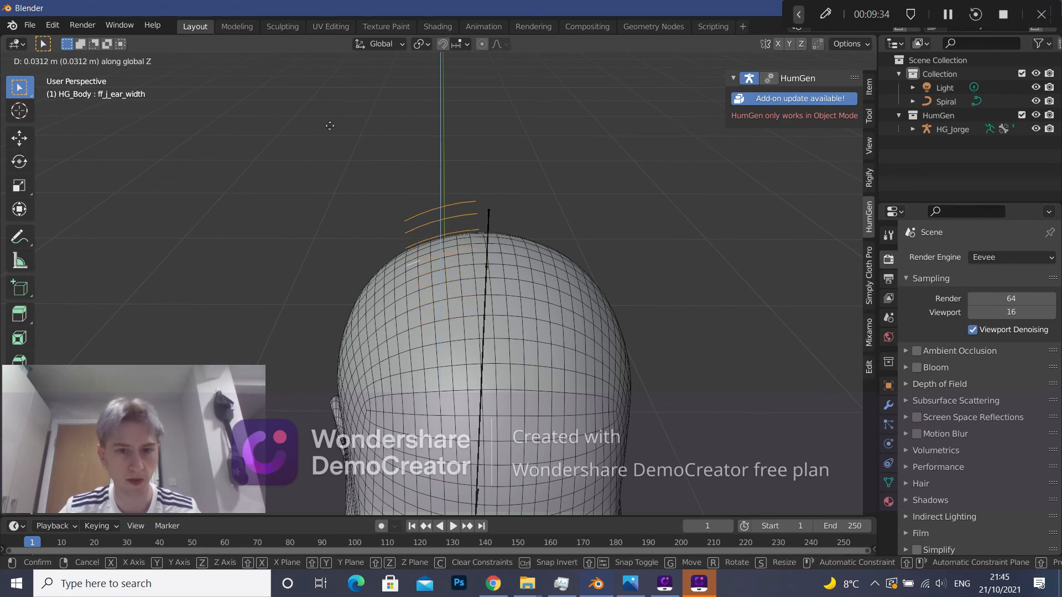
click(330, 125)
middle_drag(331, 128, 400, 198)
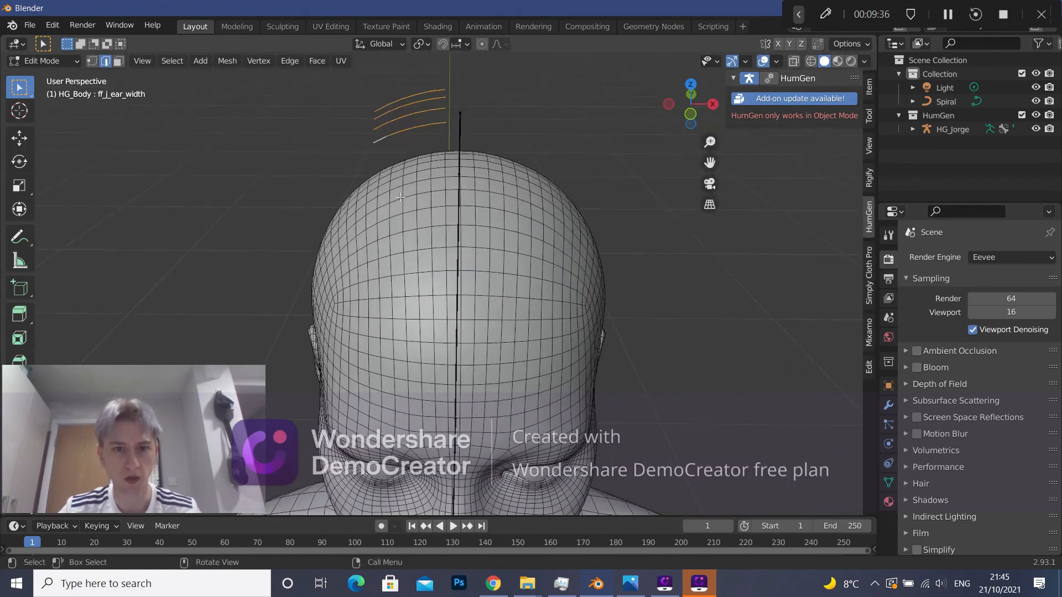
shift+middle_drag(334, 167, 339, 178)
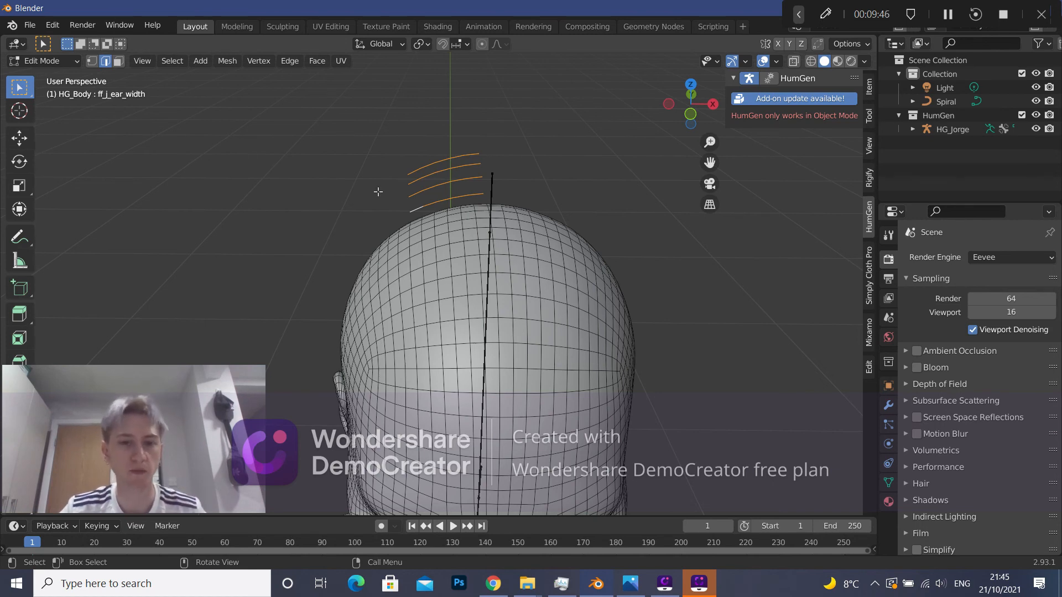
Select the raised edge rows with their linked geometry, separate them from the body by selection, and undo back to before the raise.
click(43, 61)
click(54, 78)
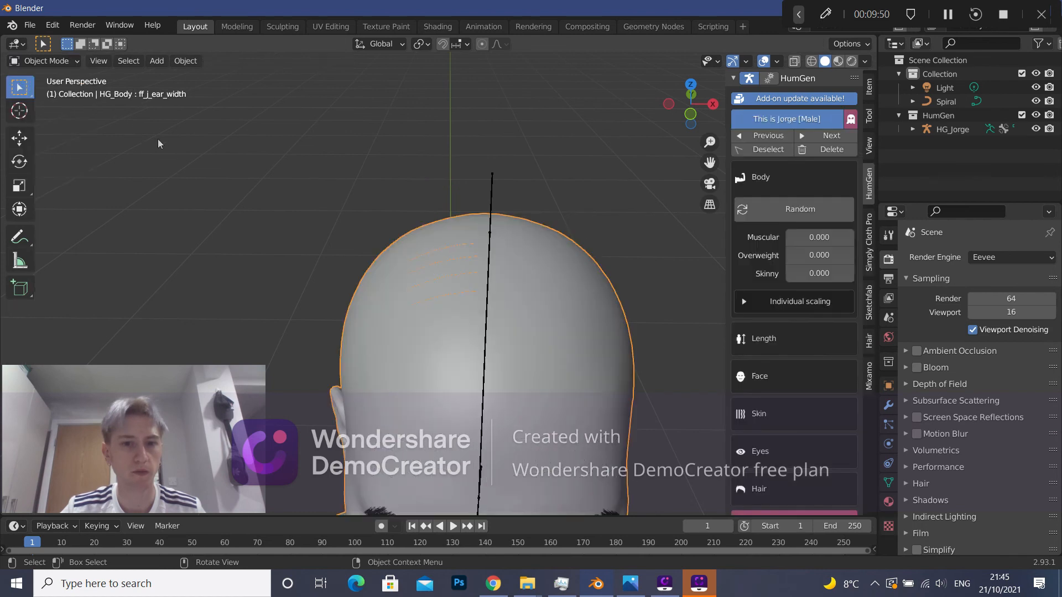
key(Tab)
key(alt+a)
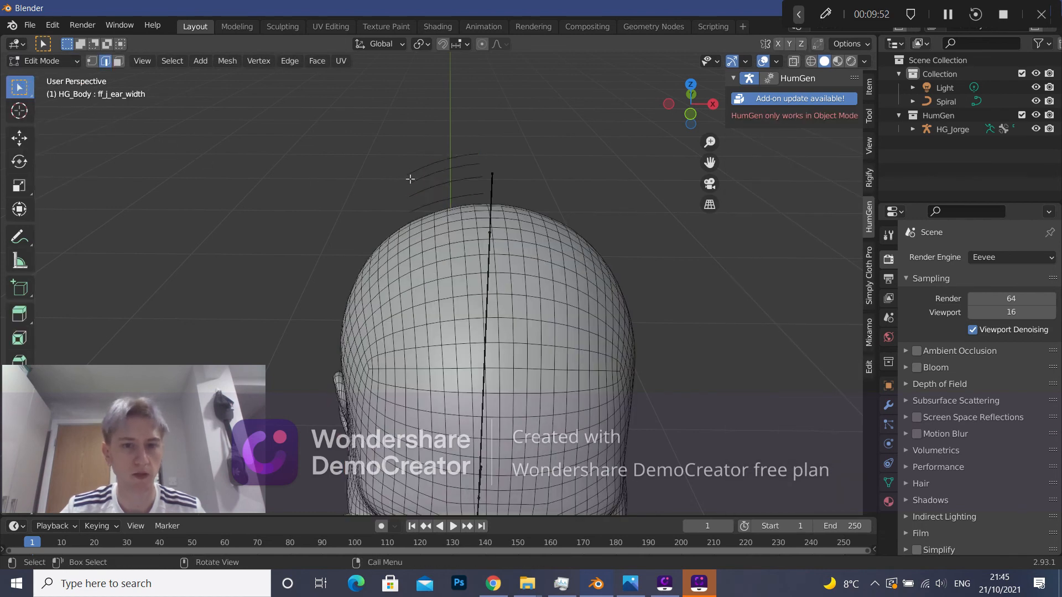
key(b)
drag(408, 153, 431, 211)
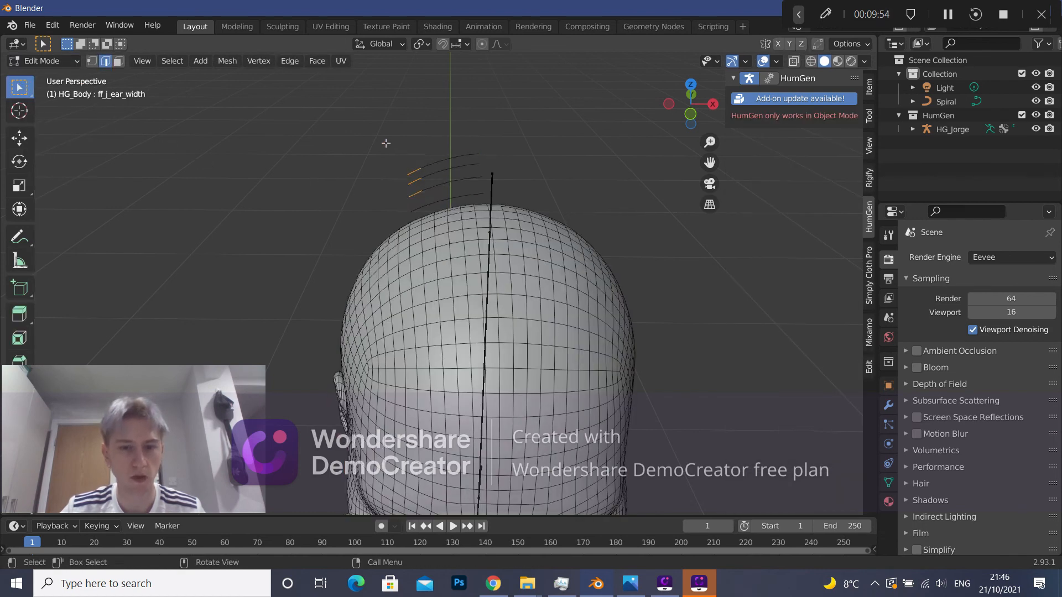
key(ctrl+l)
key(p)
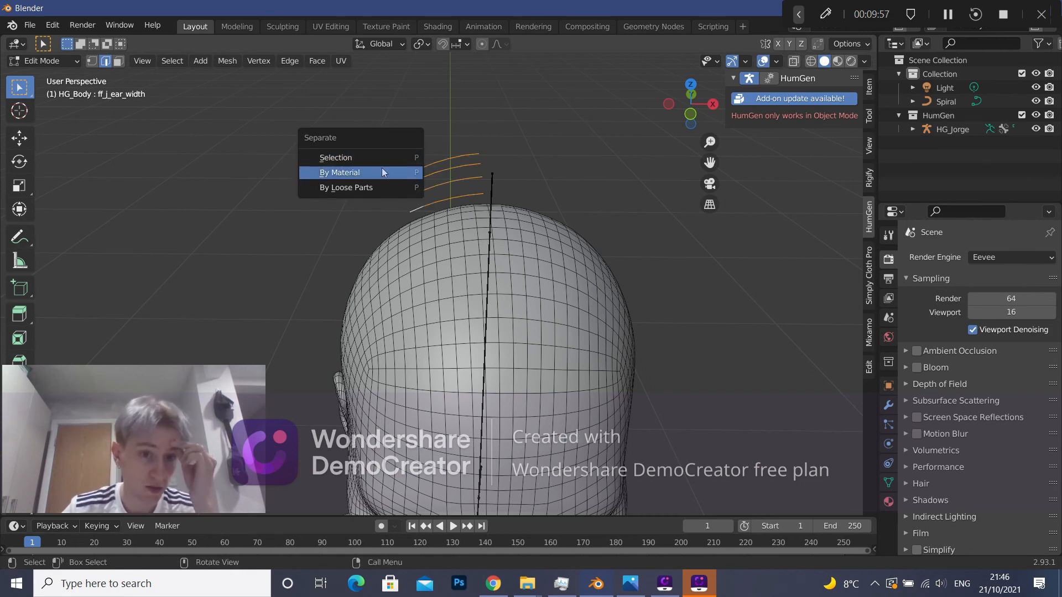
click(379, 159)
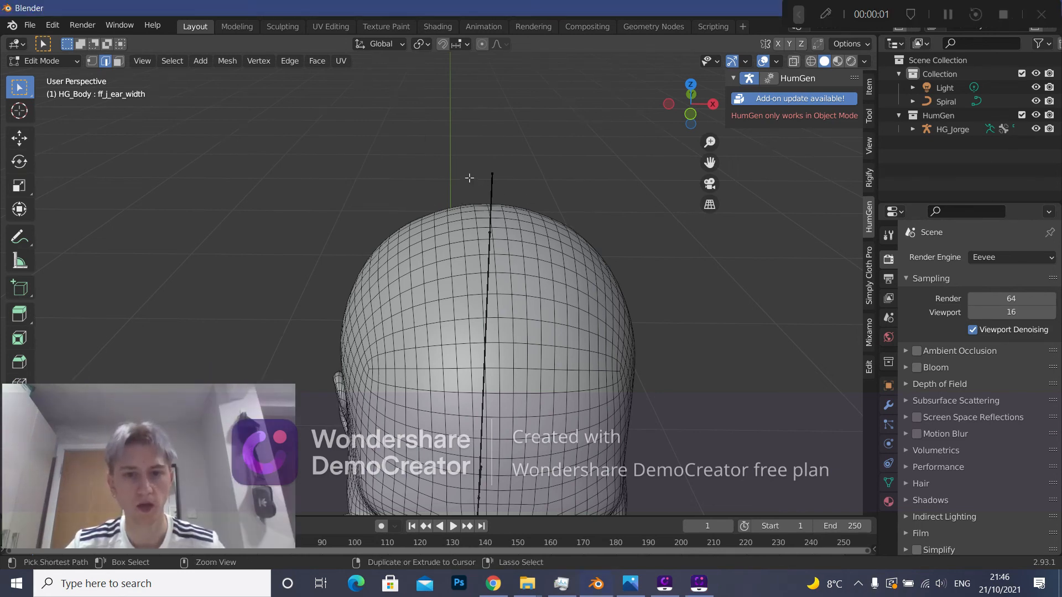
key(ctrl+z)
key(ctrl+z)
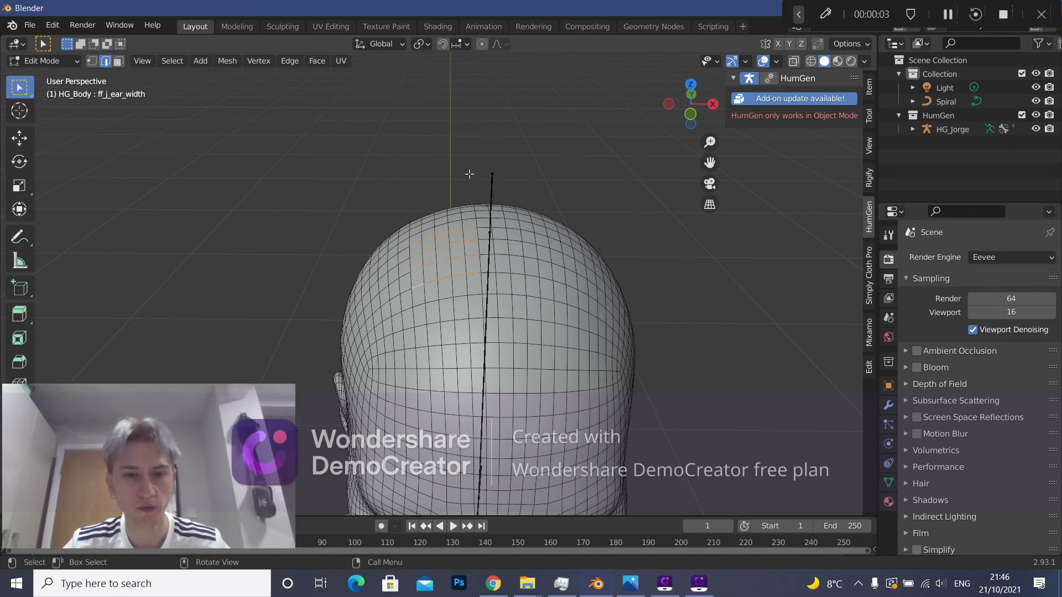
Raise the duplicated edge rows about 0.035 m along global Z, check them in Object Mode, and return to Edit Mode.
key(g)
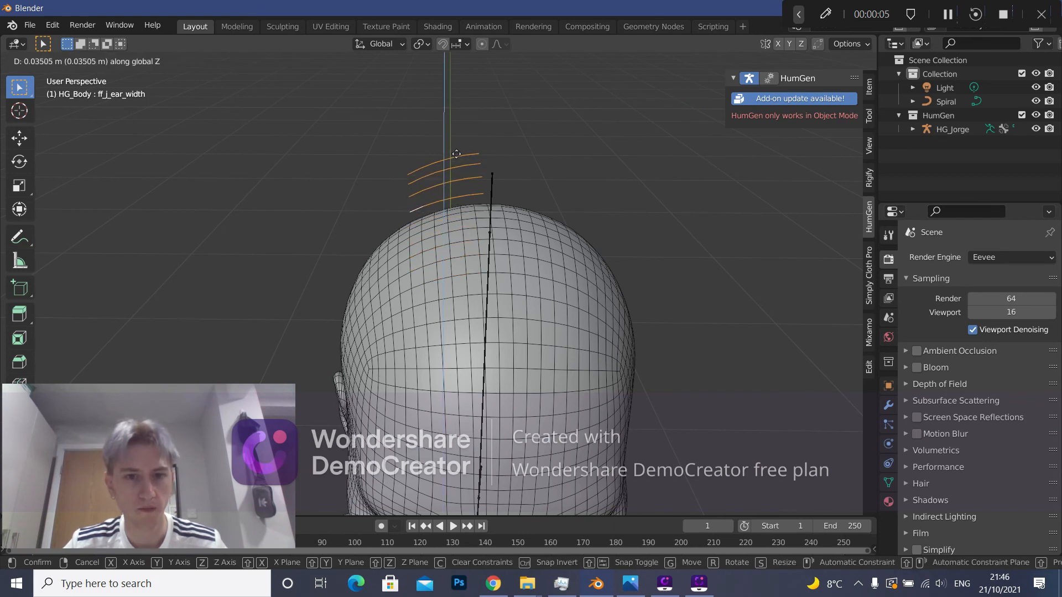
click(450, 119)
click(45, 61)
click(58, 78)
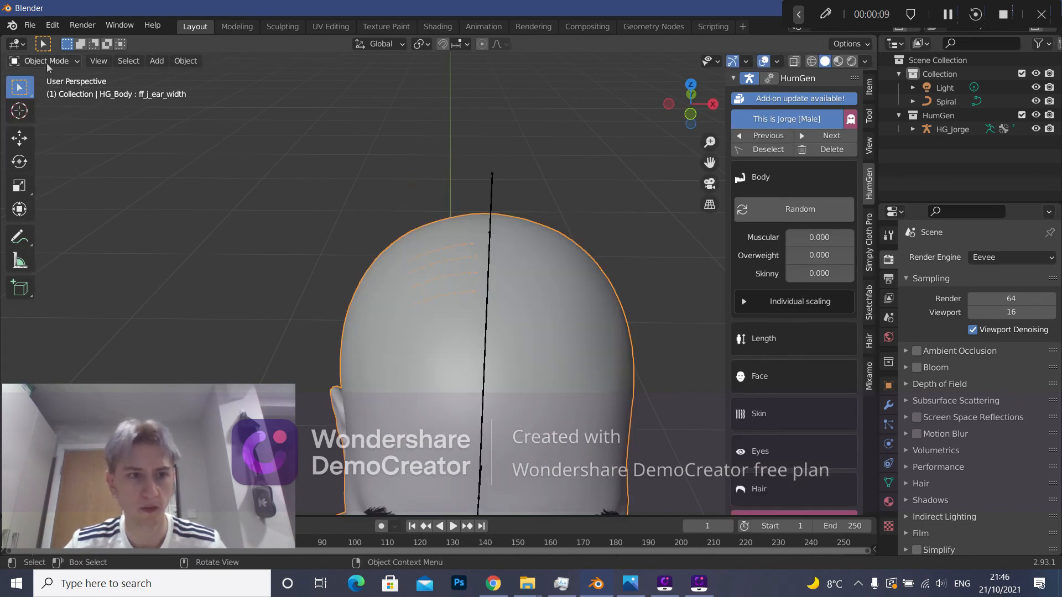
click(44, 61)
click(44, 93)
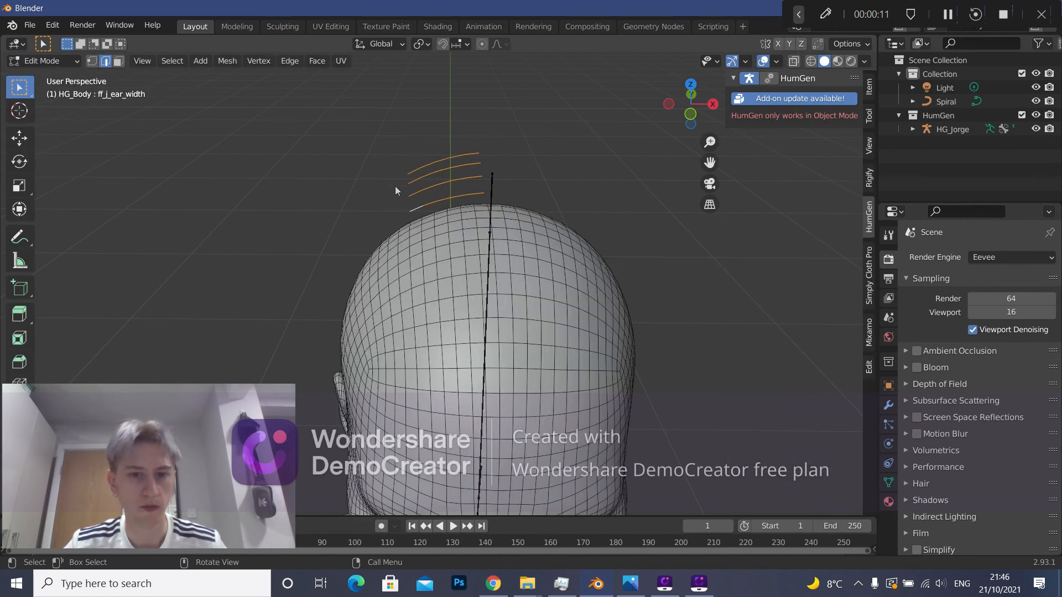
Box-select the raised edge rows, separate them from the body by selection, and return to Object Mode.
click(352, 142)
drag(372, 148, 444, 206)
drag(371, 148, 486, 203)
drag(396, 188, 393, 213)
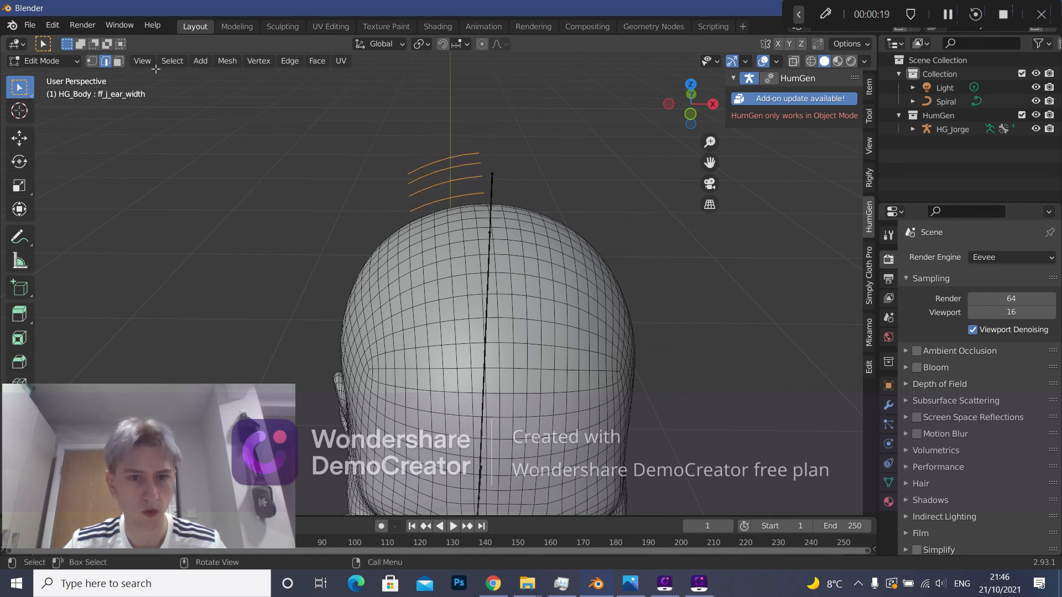
click(43, 61)
click(36, 75)
click(43, 60)
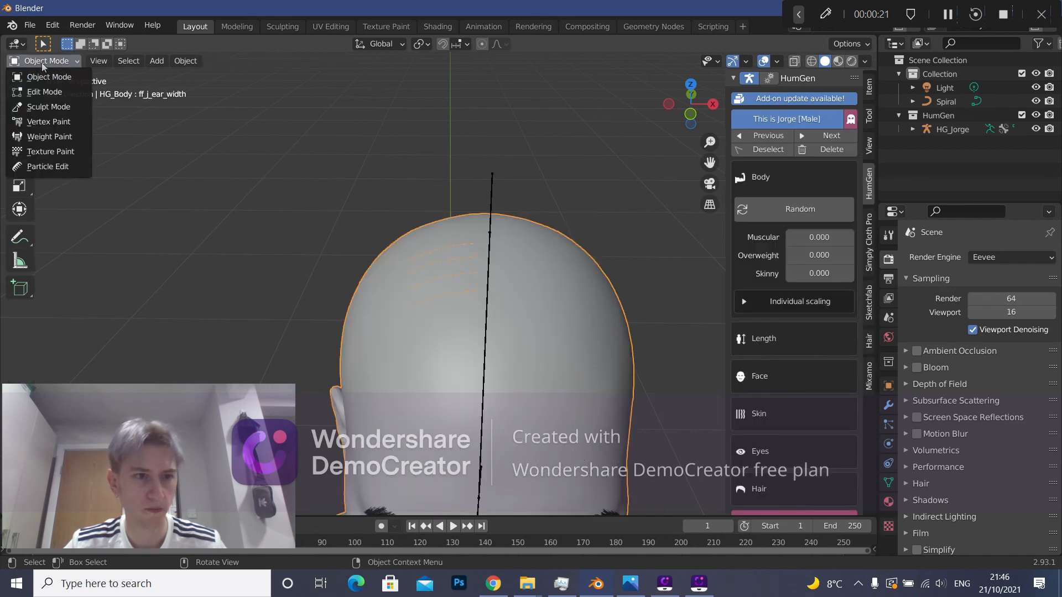
click(38, 90)
key(p)
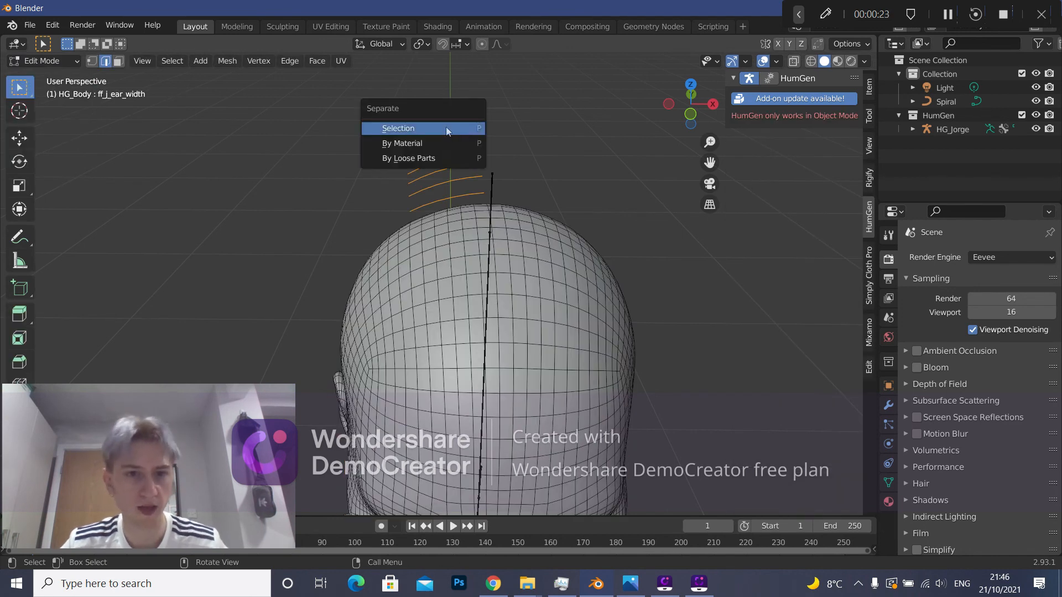
click(446, 129)
click(43, 61)
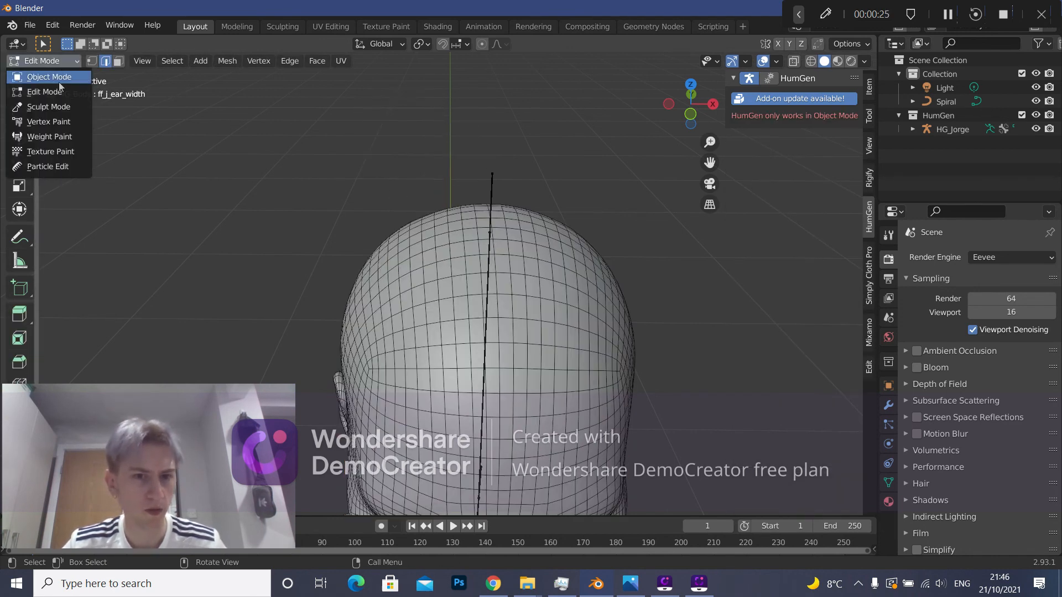
click(36, 75)
Select the separated strand object on the scalp, move it up along global Z above the head, and deselect it.
drag(354, 152, 459, 208)
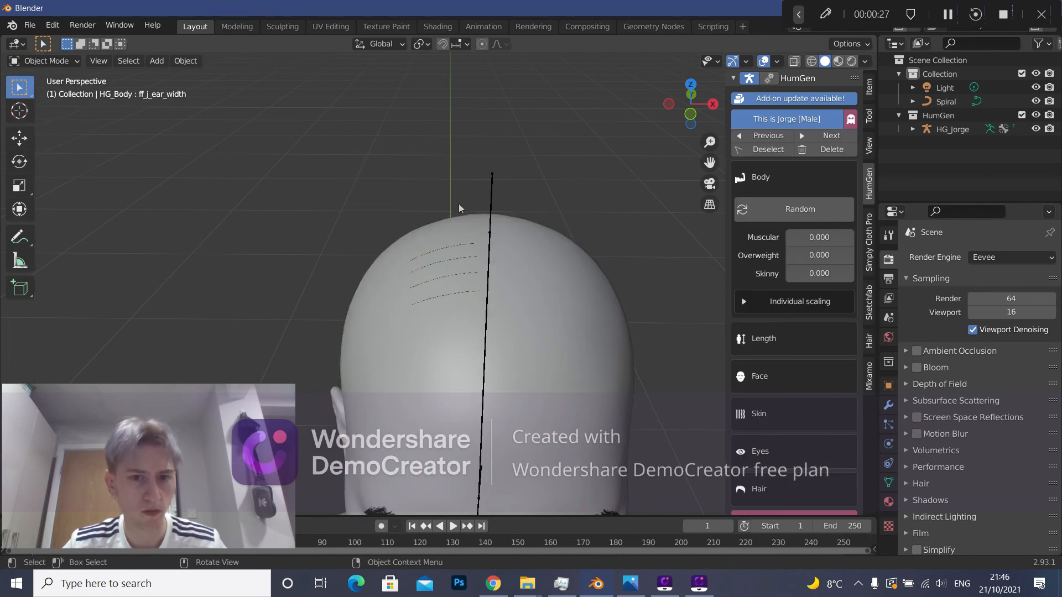
click(455, 249)
click(451, 247)
key(g)
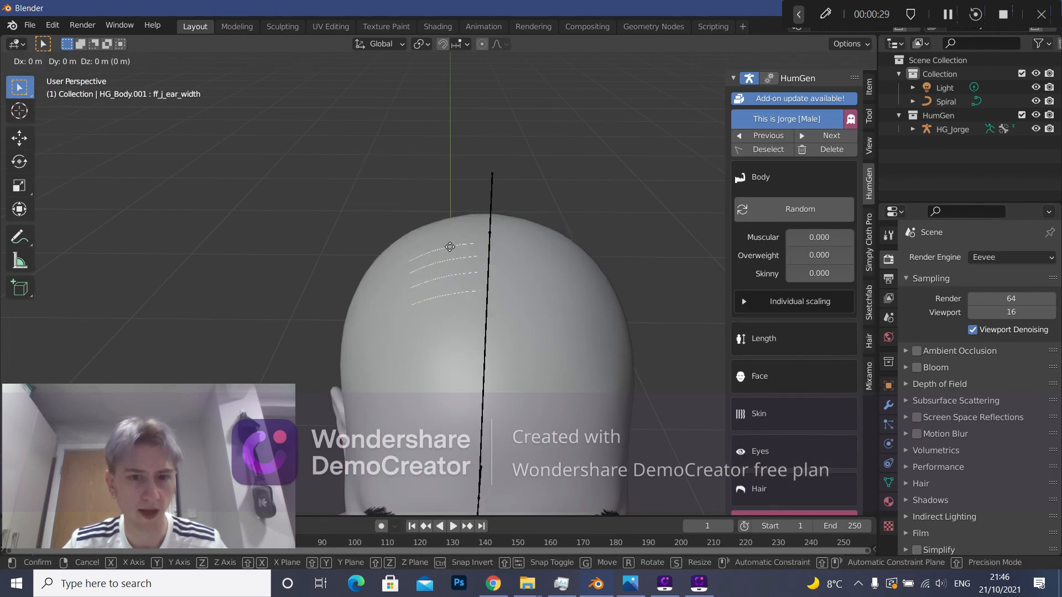
key(z)
click(449, 242)
click(556, 185)
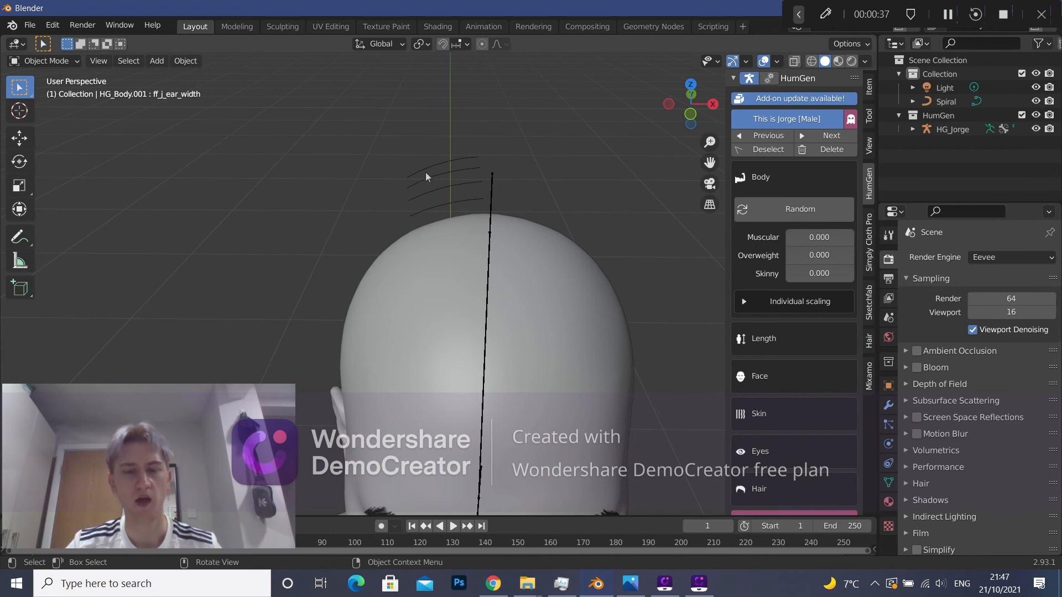
Reselect the strand object above the head and lower it along global Z back onto the scalp.
drag(408, 202, 454, 162)
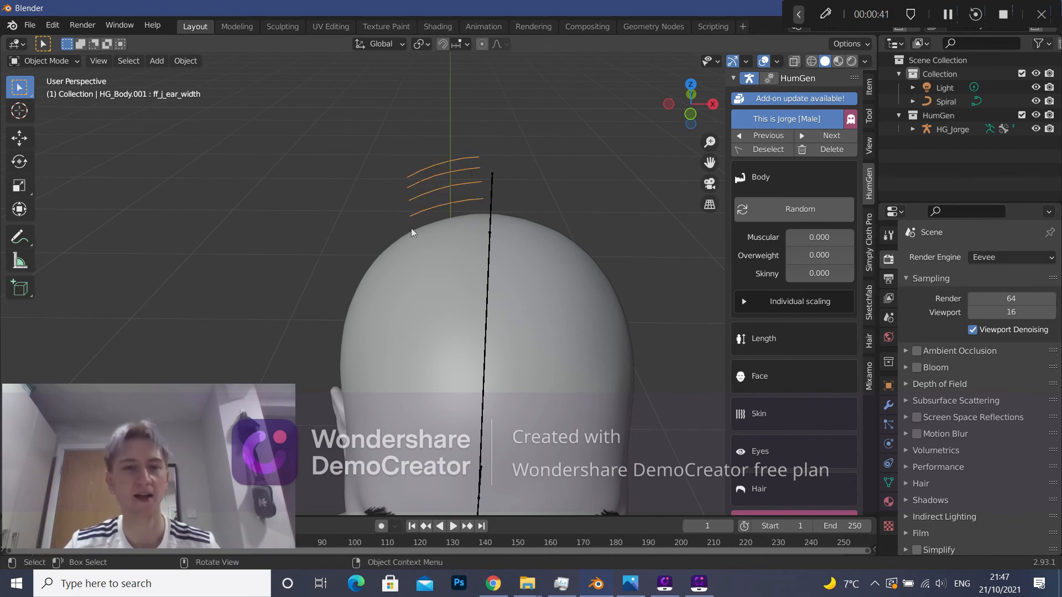
click(462, 150)
click(447, 177)
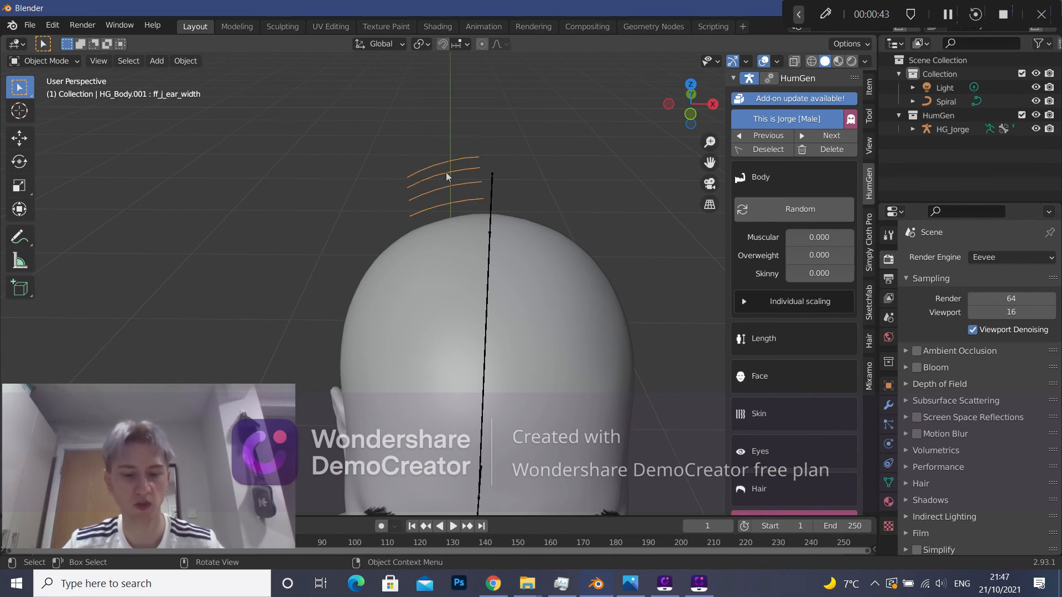
key(g)
key(z)
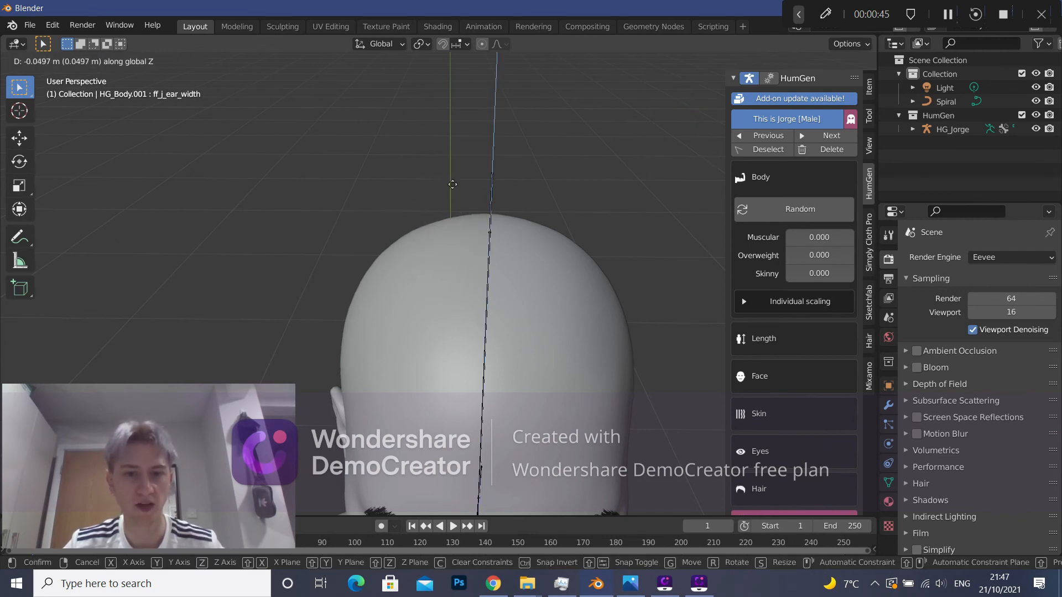
click(450, 176)
Select the human's body, open its HumGen hair settings, and browse the hairstyle presets without applying one.
mouse_move(450, 176)
middle_down()
mouse_move(478, 230)
mouse_move(467, 225)
mouse_move(469, 171)
middle_up()
scroll(469, 171, down, 2)
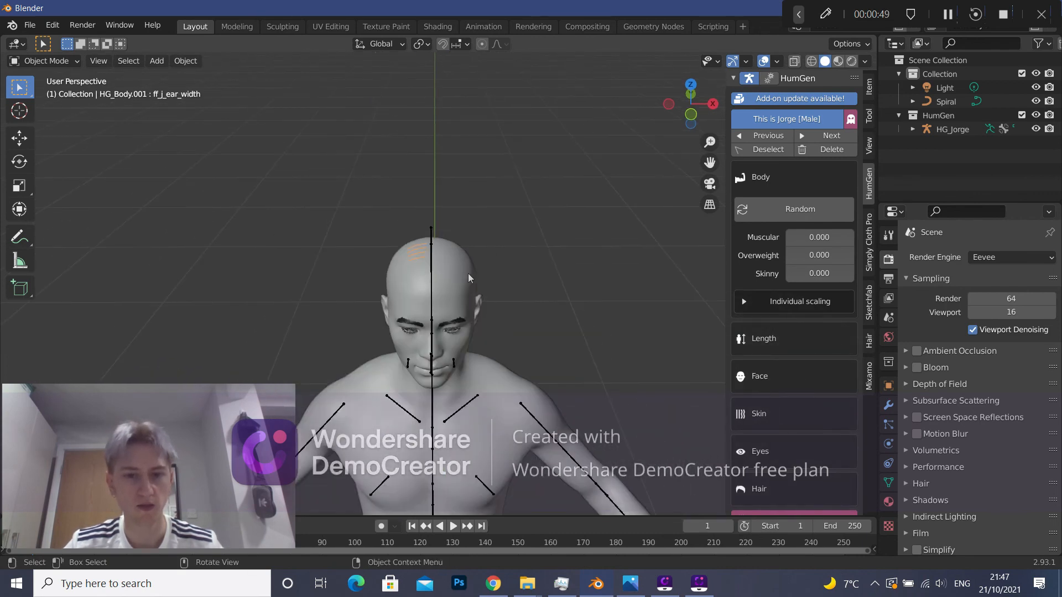
click(478, 234)
click(466, 257)
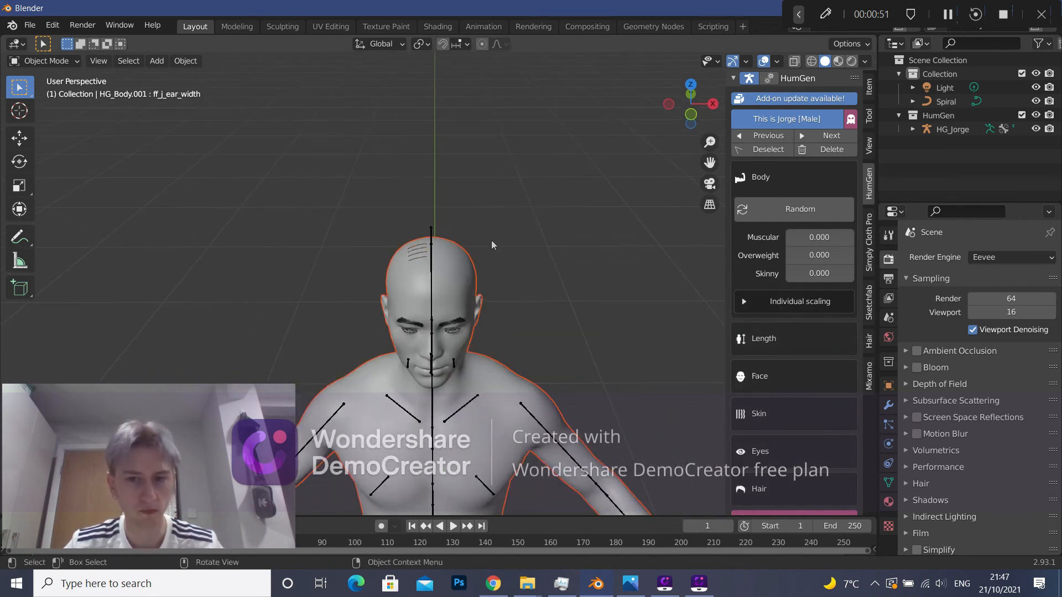
click(748, 488)
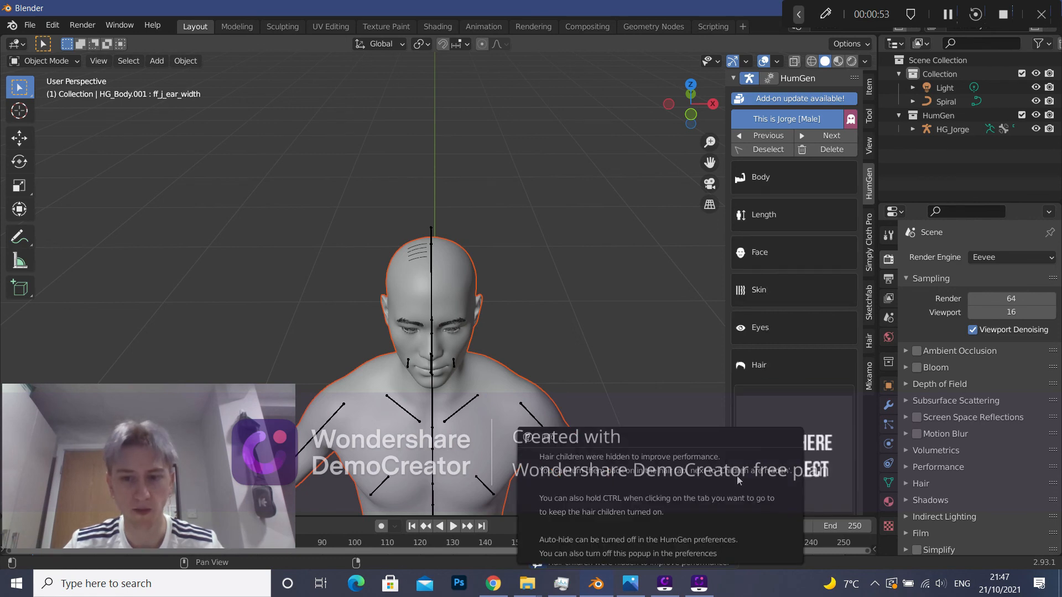
scroll(748, 416, down, 2)
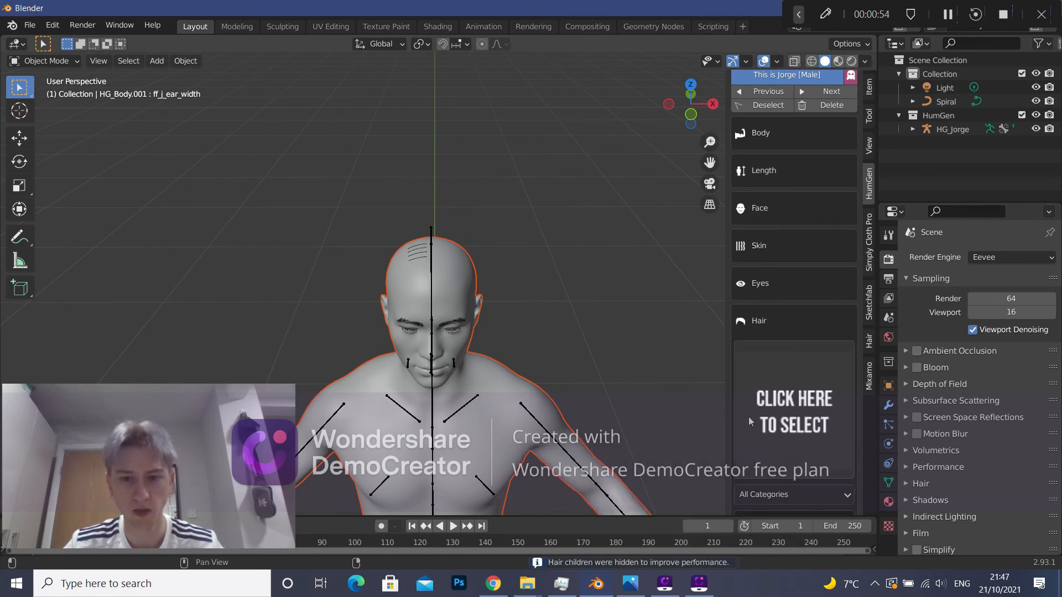
click(780, 409)
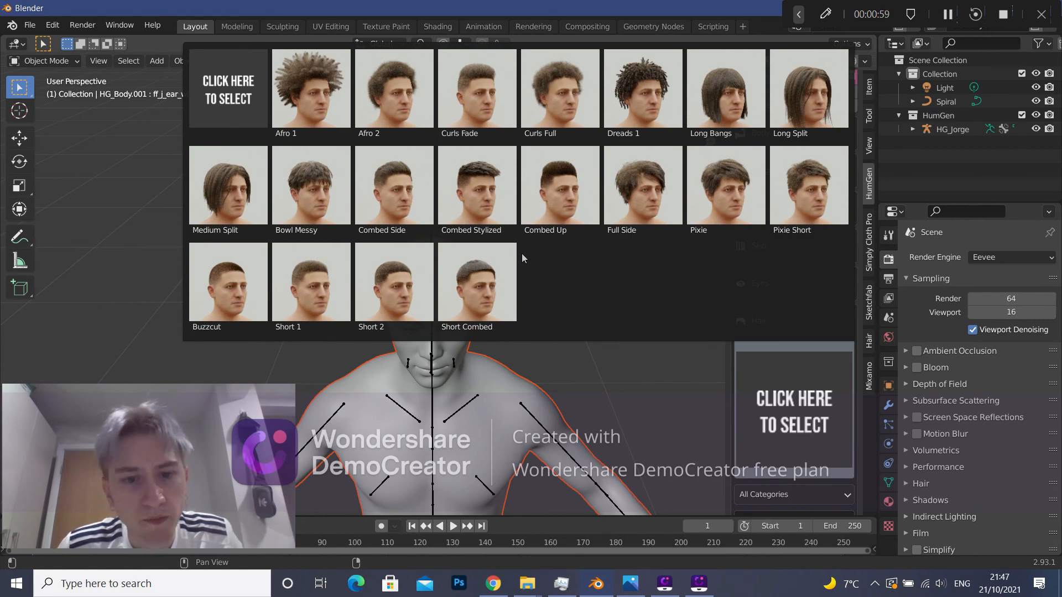
click(614, 362)
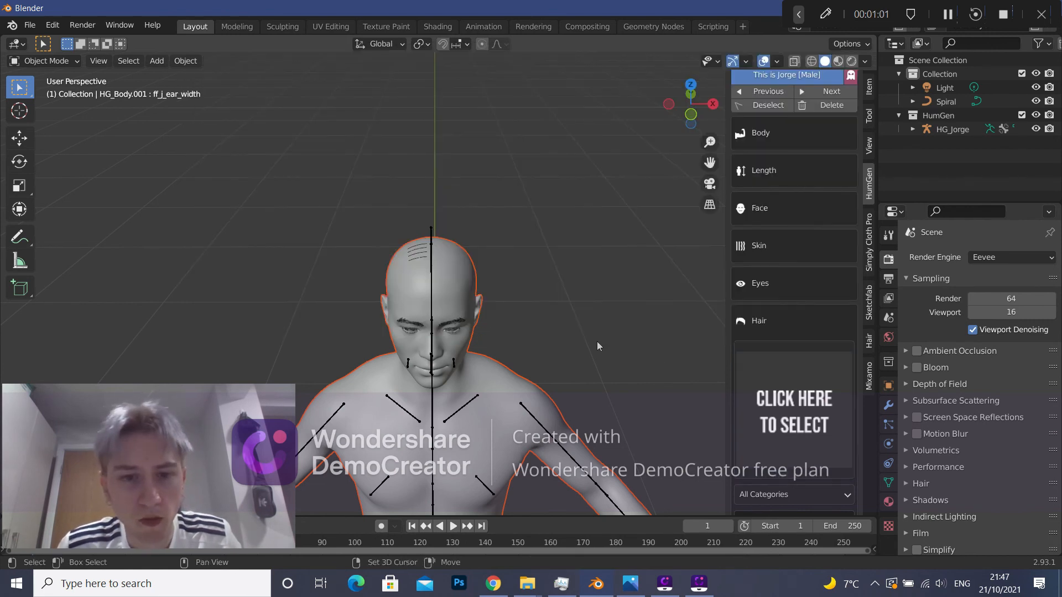
Add a UV sphere at the human's feet and scale it down to roughly the size of the gap between the feet.
shift+middle_drag(597, 341, 585, 174)
scroll(600, 293, down, 2)
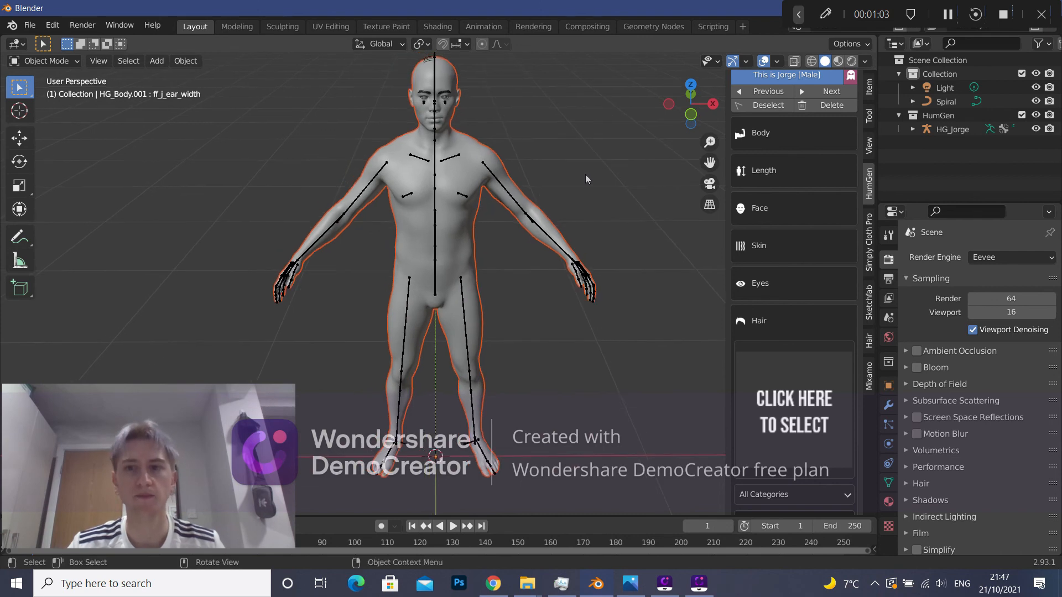
click(571, 407)
key(shift+a)
mouse_move(387, 290)
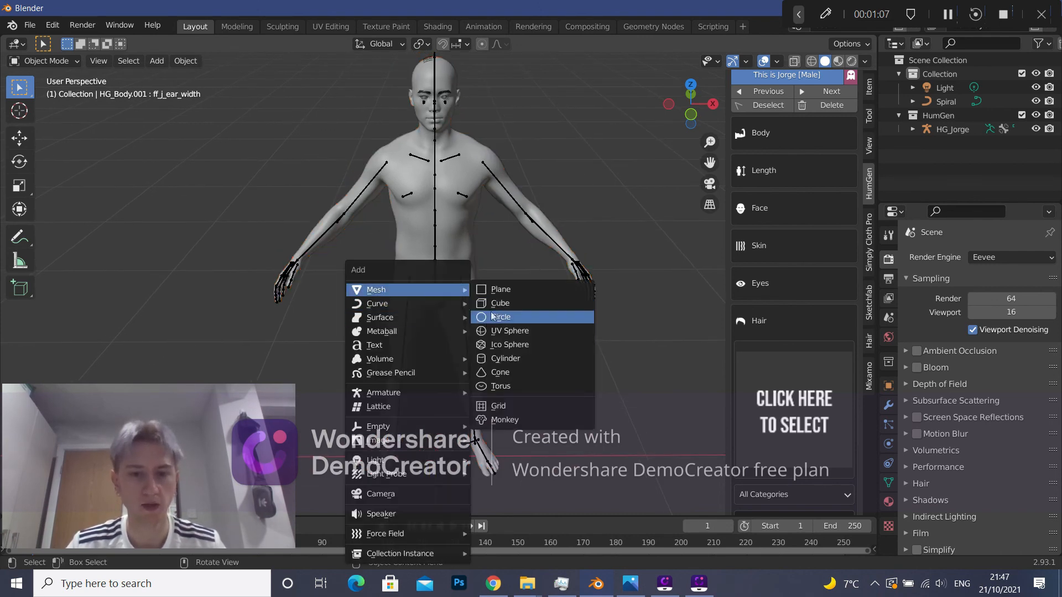
click(509, 331)
key(s)
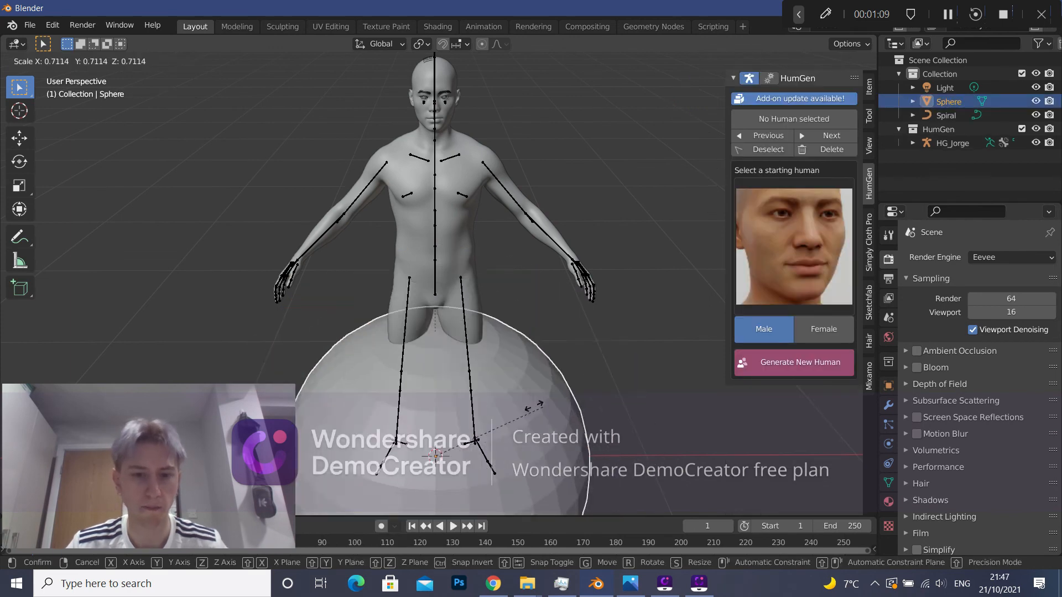
click(451, 443)
Apply the sphere's scale.
click(185, 61)
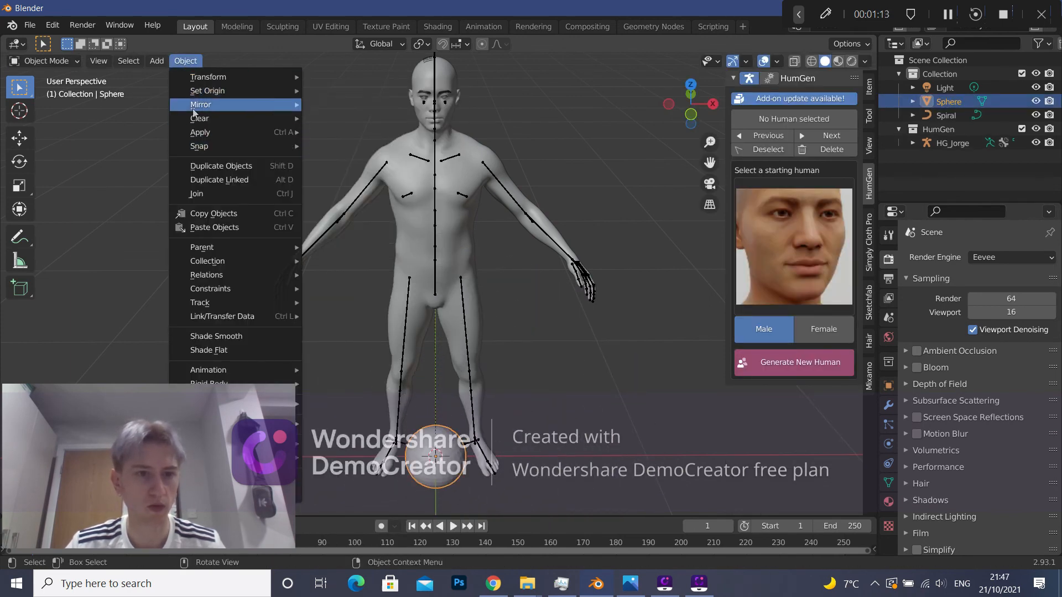
mouse_move(203, 97)
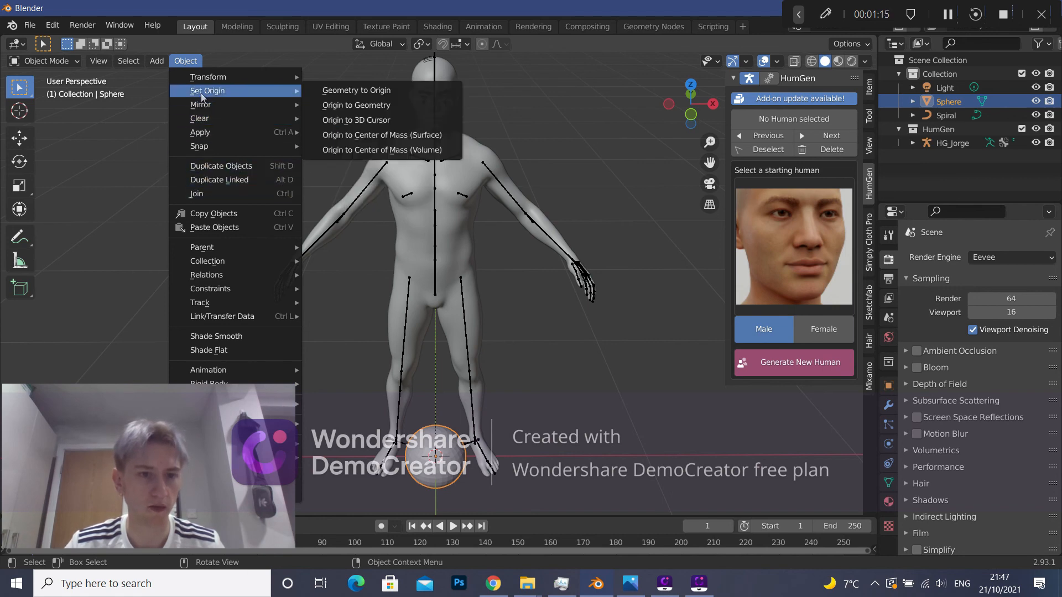
mouse_move(235, 134)
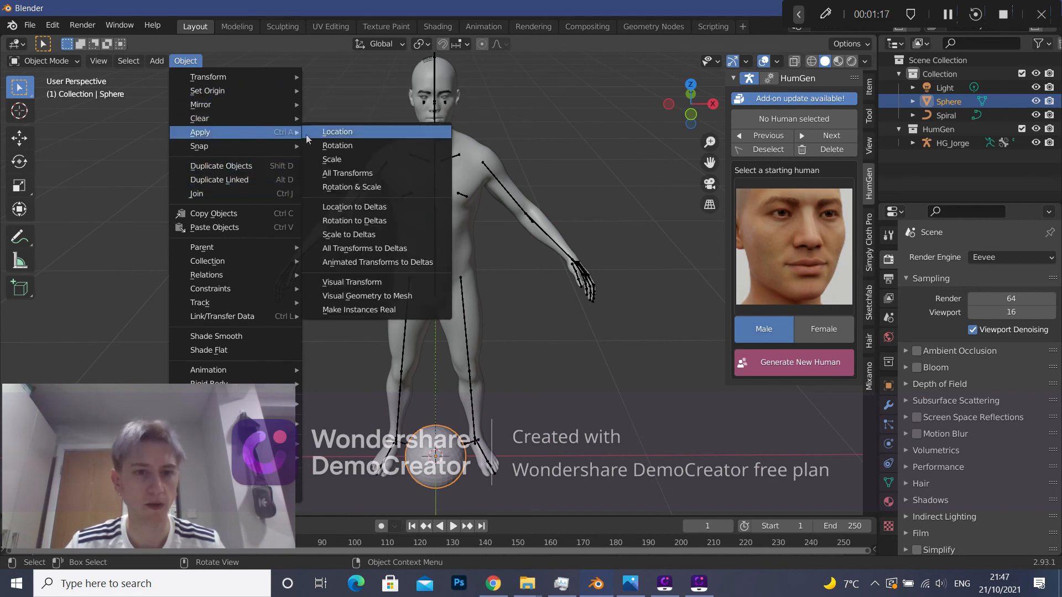
click(330, 159)
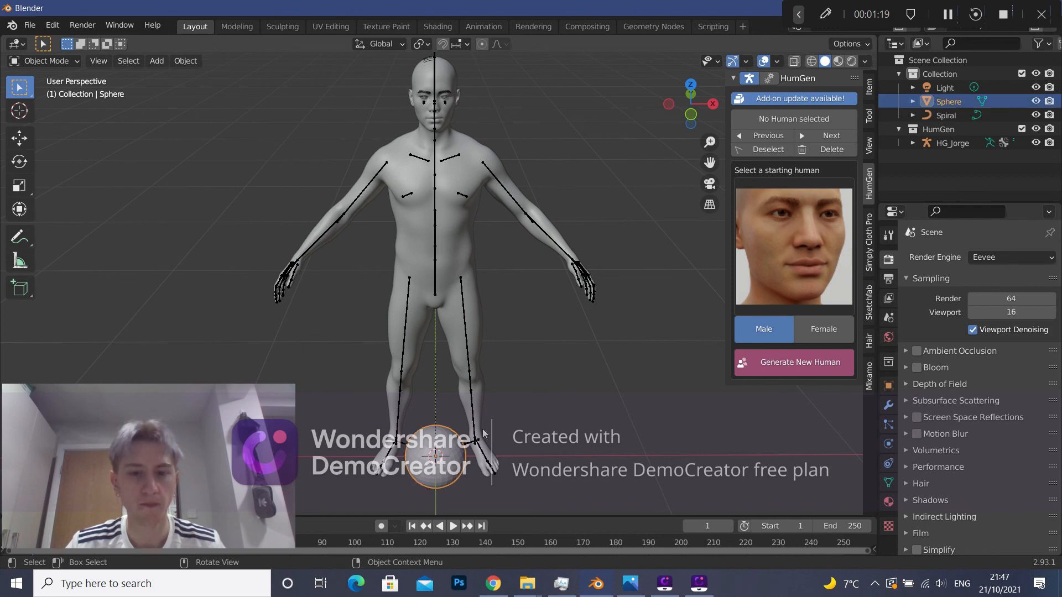
Add a hair particle system to the sphere with a hair length of 0.03 m, and deselect the sphere.
click(888, 425)
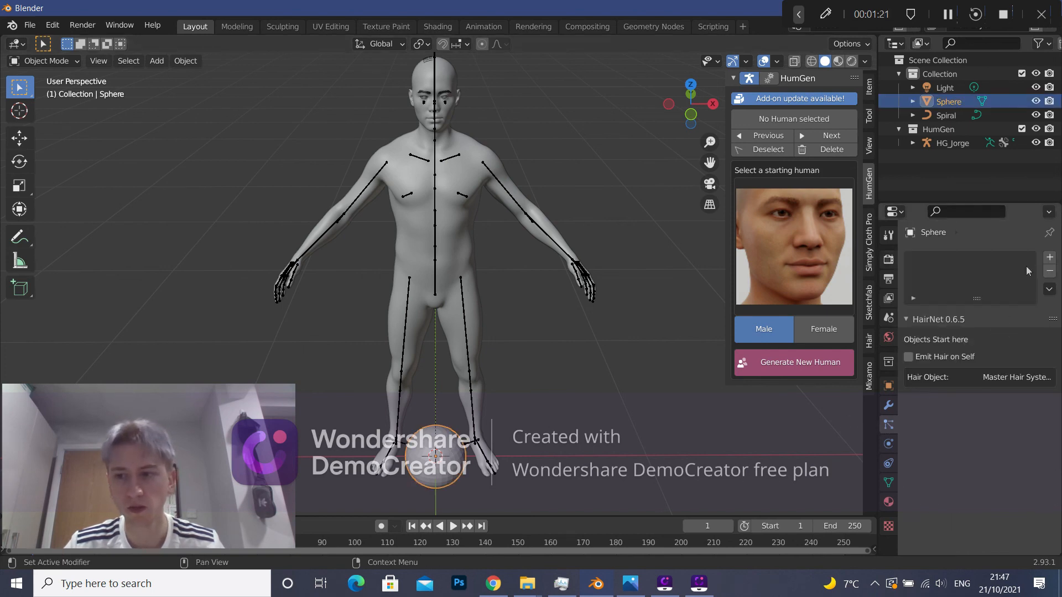
click(1049, 257)
click(1017, 332)
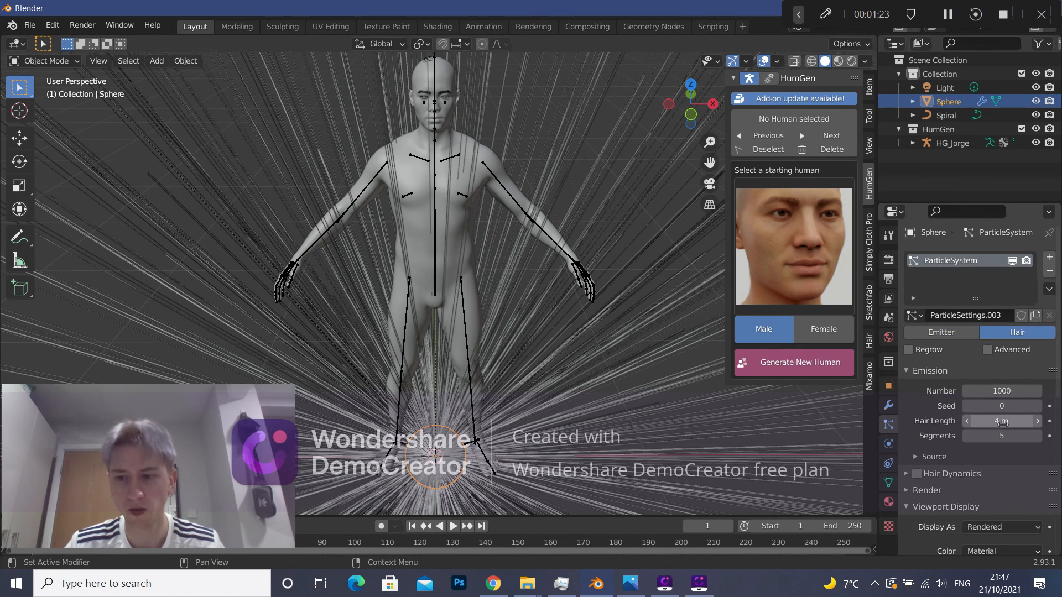
click(1003, 422)
text(0.25)
key(Return)
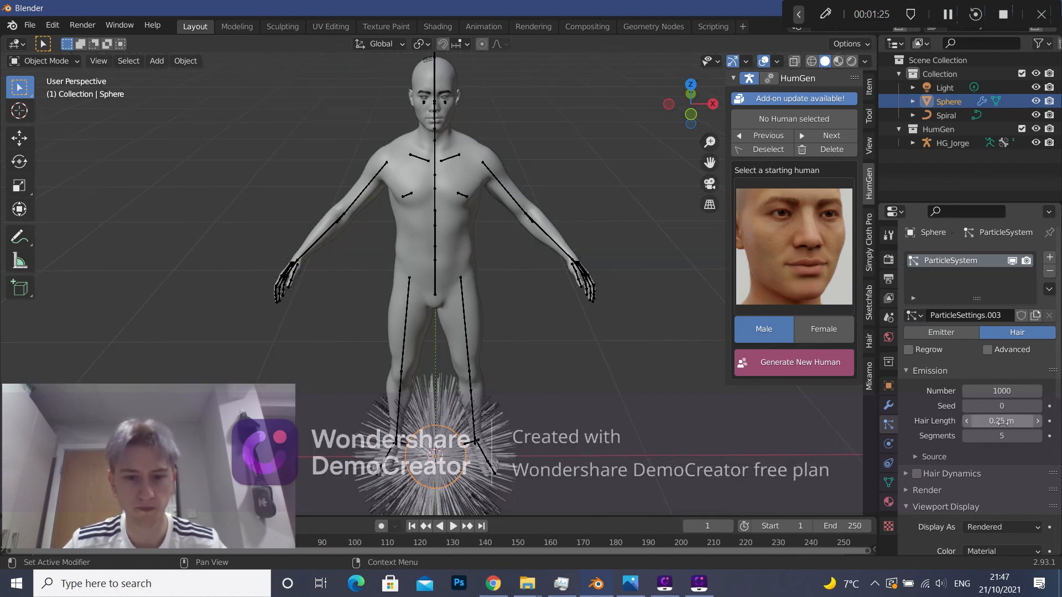
drag(1002, 423, 987, 422)
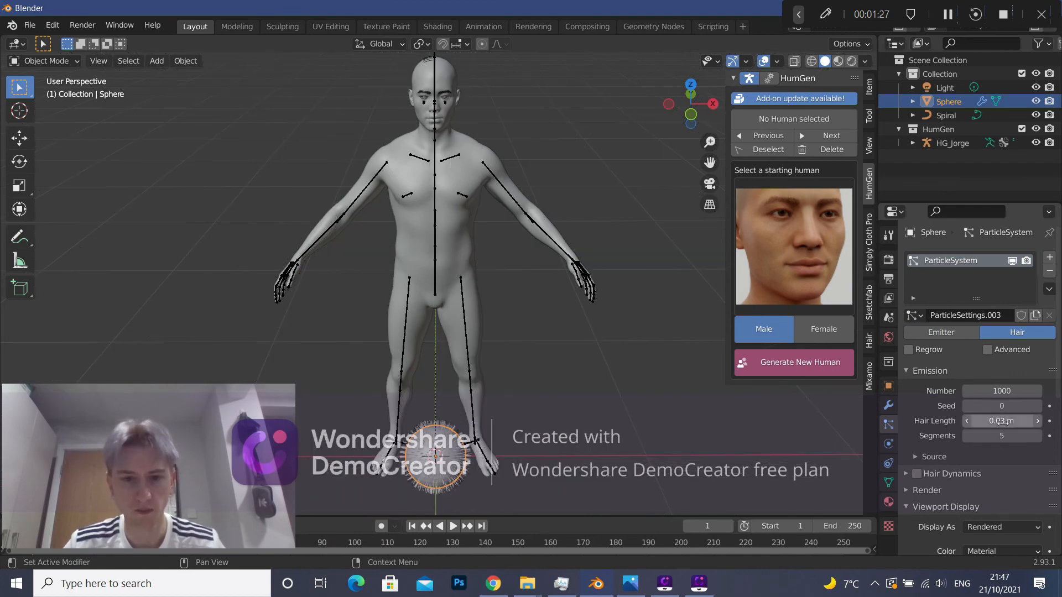
click(581, 328)
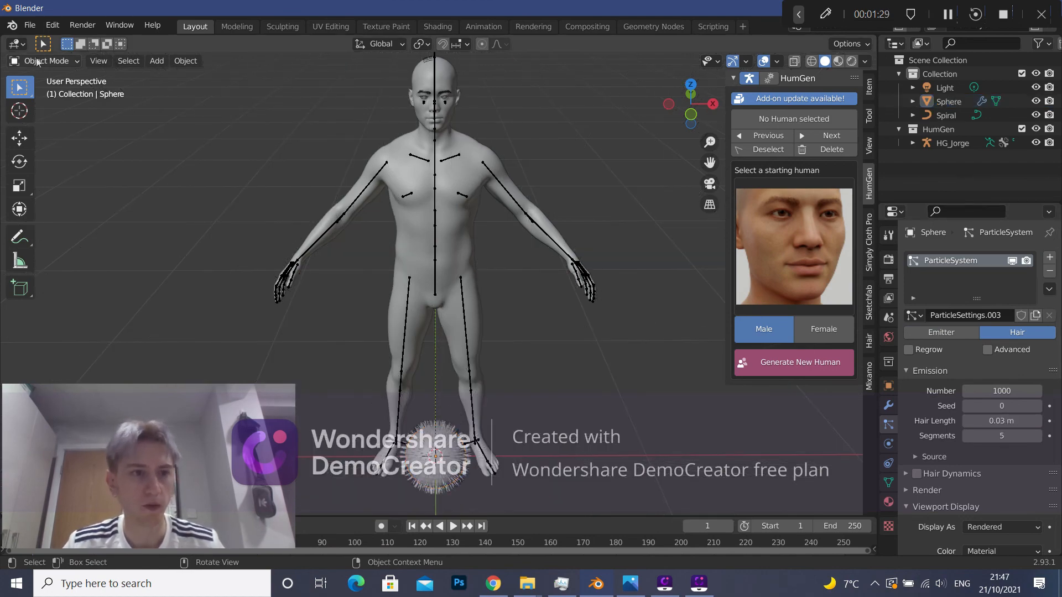
Try to generate HairNet hair from Curves on the sphere using the unconverted scalp strand object, and undo the result.
click(424, 65)
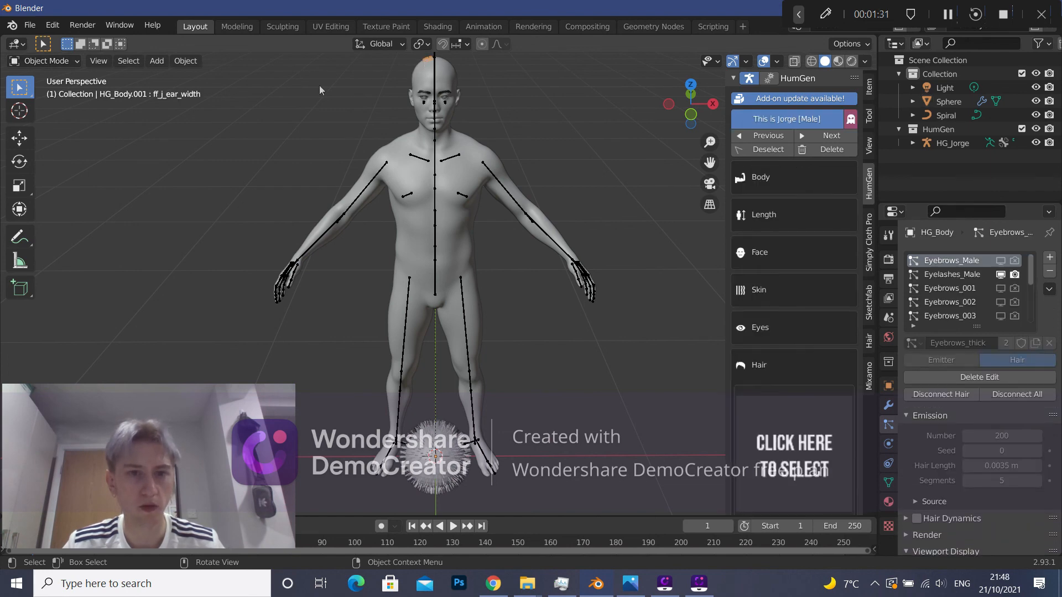
click(441, 66)
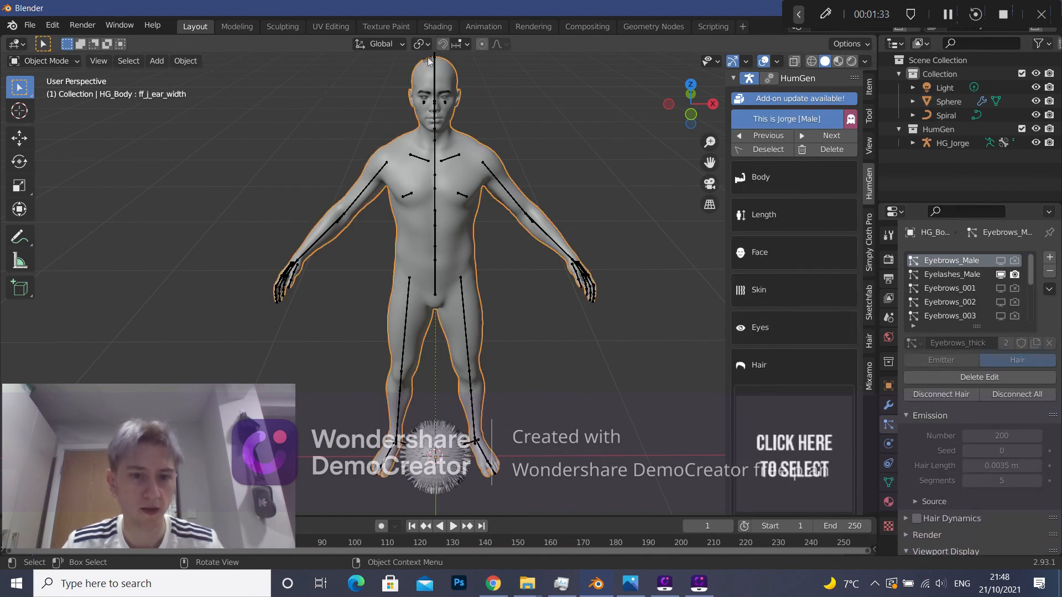
click(499, 96)
click(424, 62)
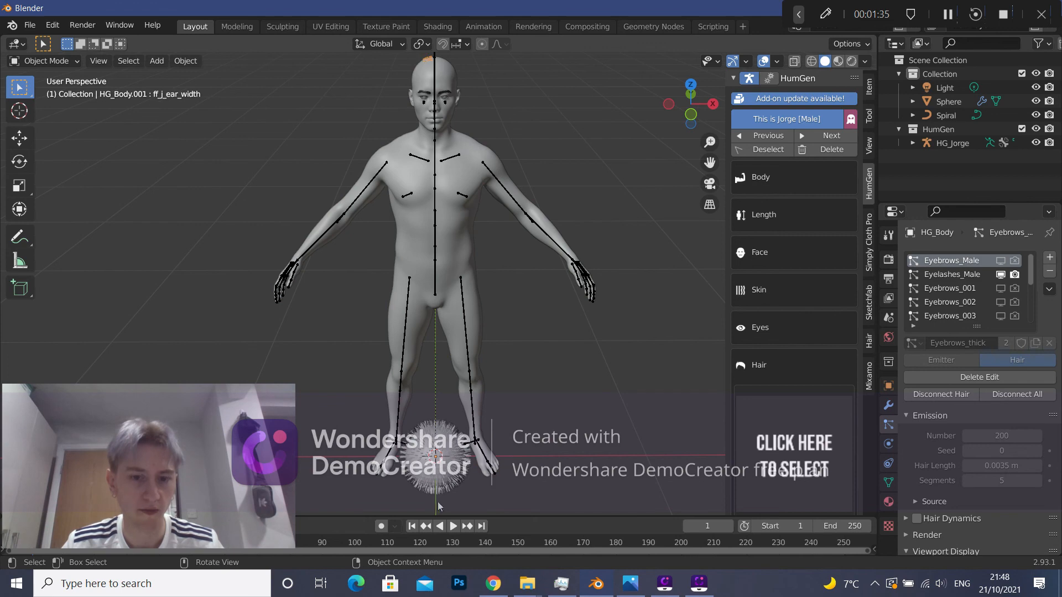
click(435, 471)
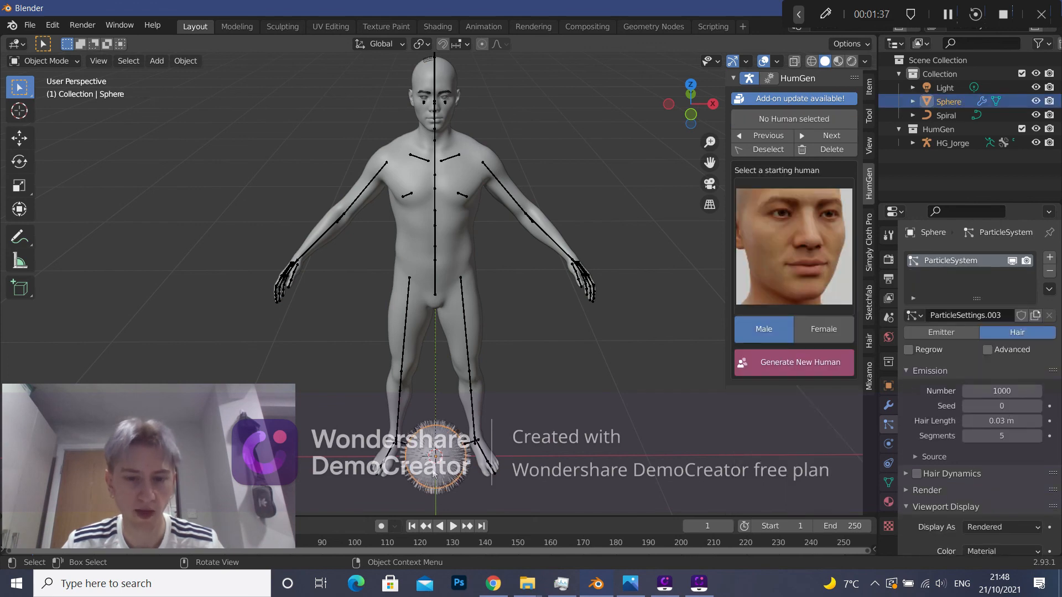
click(425, 65)
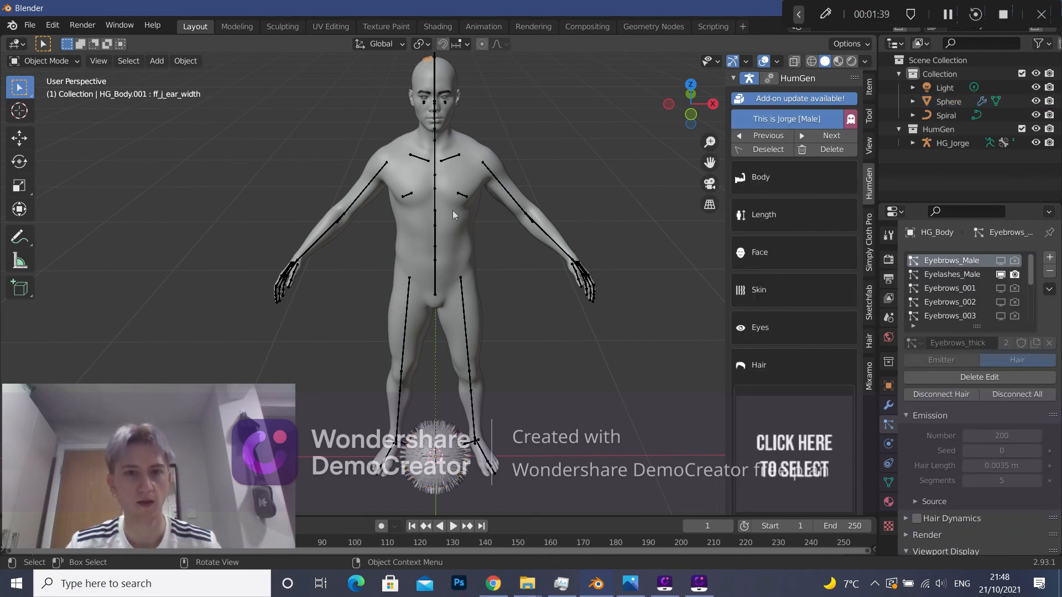
click(870, 342)
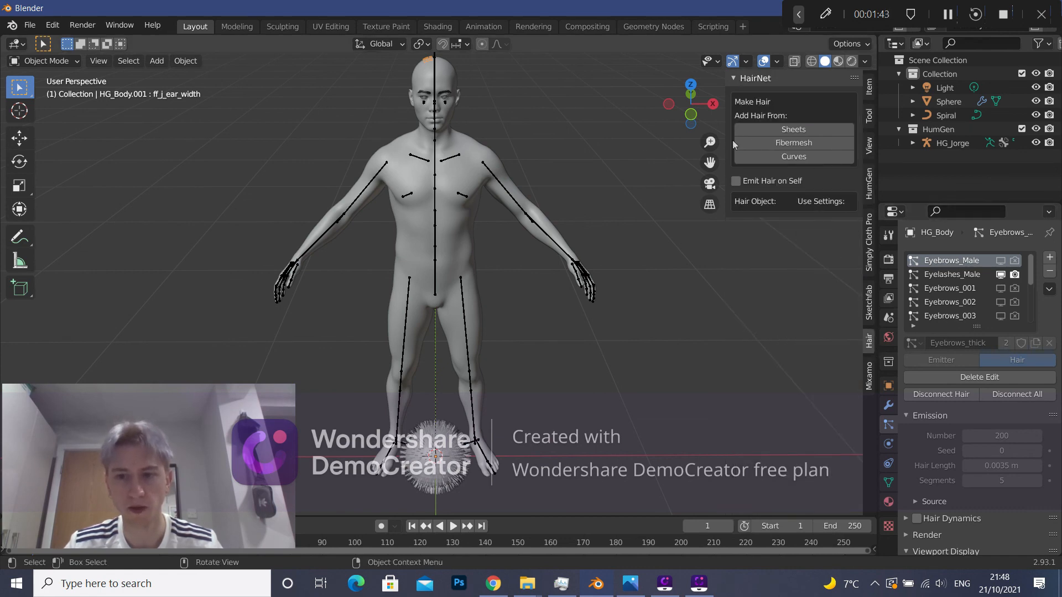
click(449, 475)
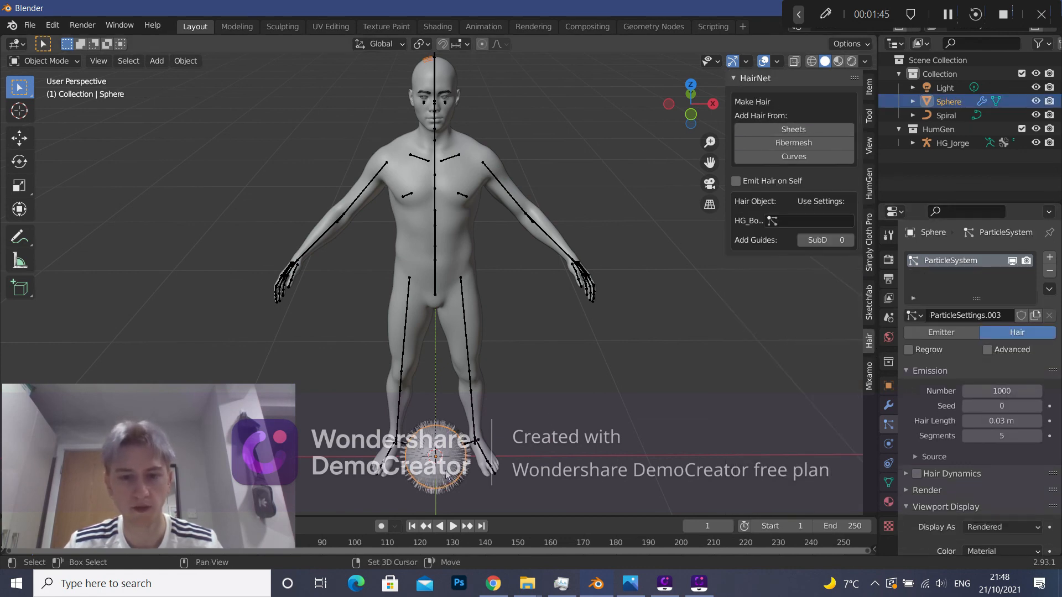
click(788, 160)
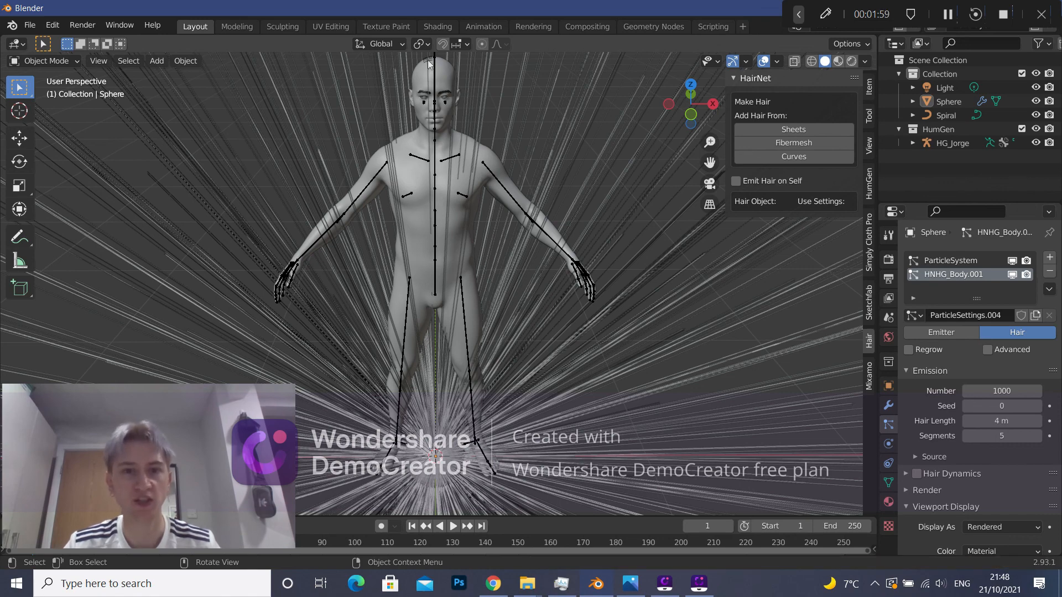
key(ctrl+z)
click(523, 70)
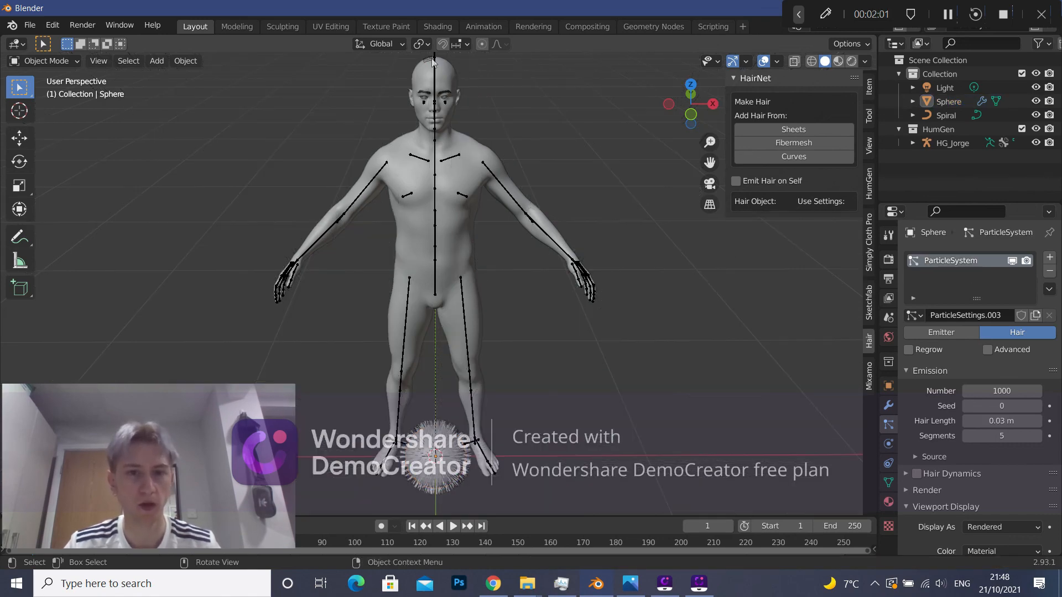
Convert the scalp strand object to a curve and generate HairNet hair from Curves on the sphere with it.
click(429, 59)
right_click(429, 59)
mouse_move(417, 84)
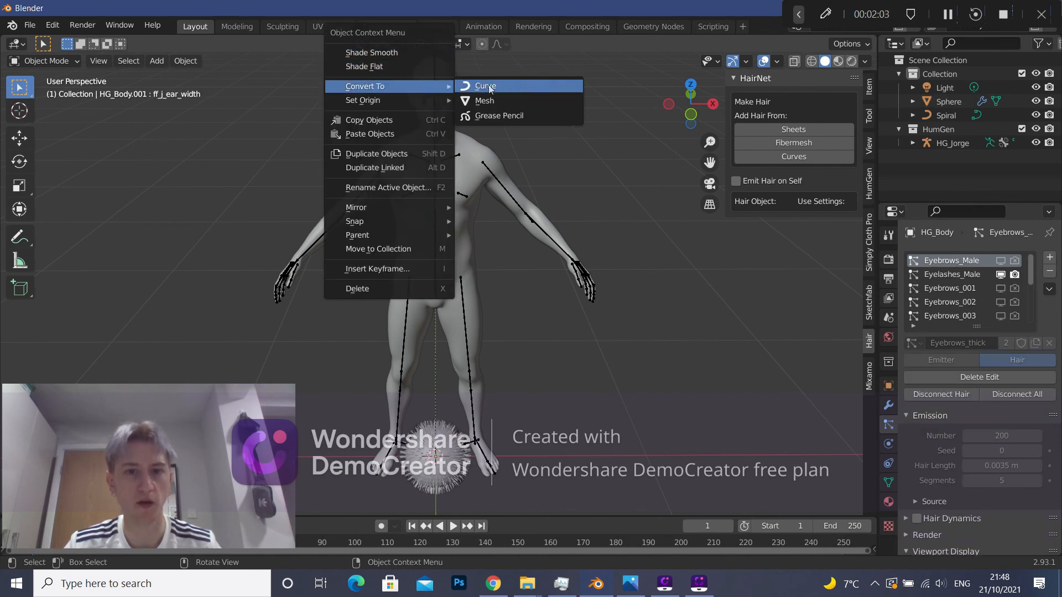
click(489, 87)
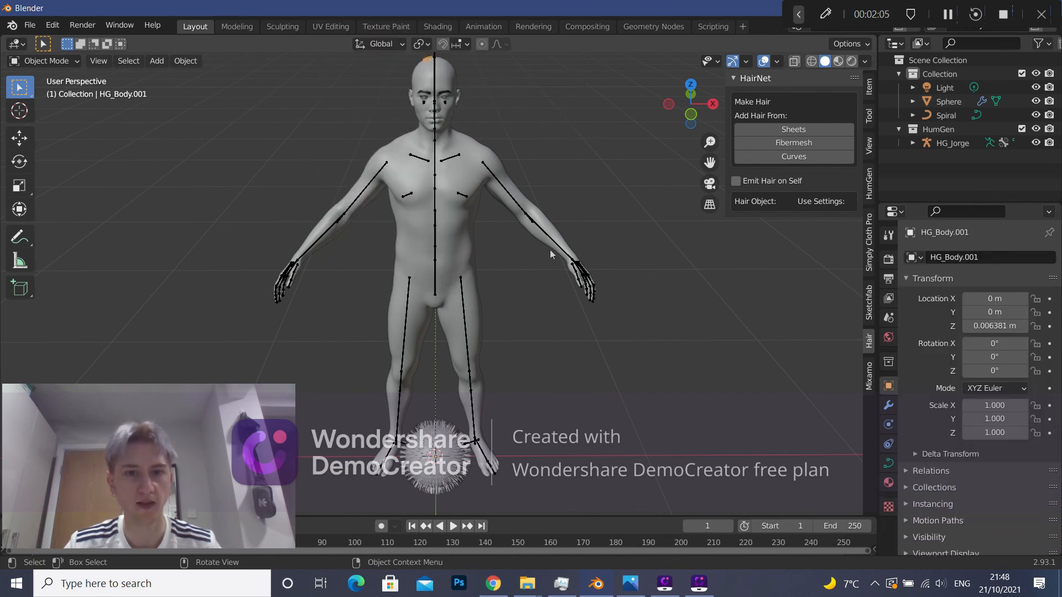
click(451, 471)
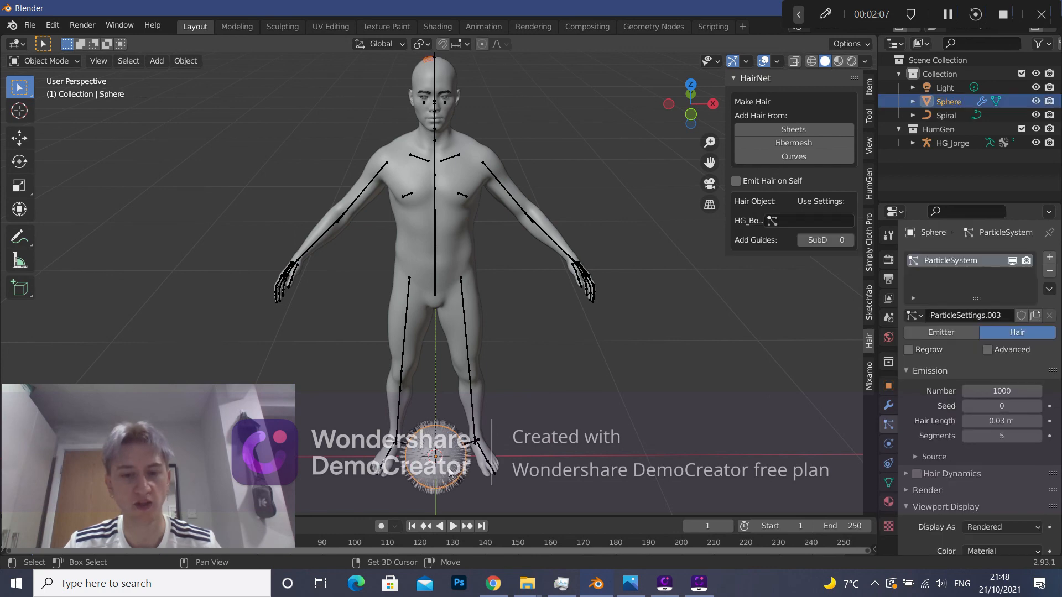
click(774, 159)
Examine the placement of the generated hair strands around the human's head, both close up and from a distance.
shift+middle_drag(541, 102, 572, 202)
scroll(542, 198, up, 3)
scroll(533, 210, down, 2)
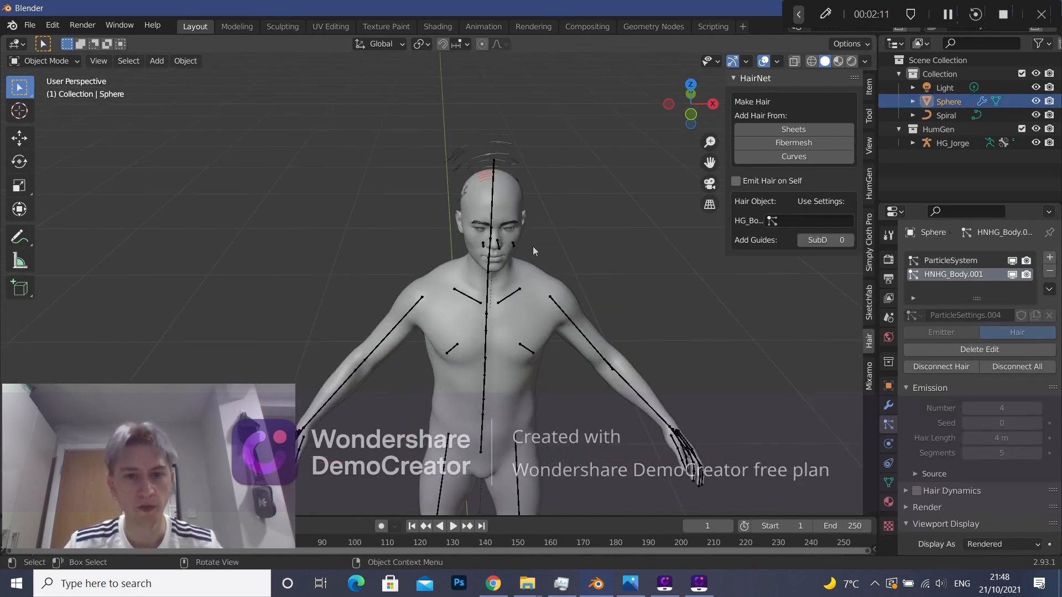
scroll(519, 271, down, 4)
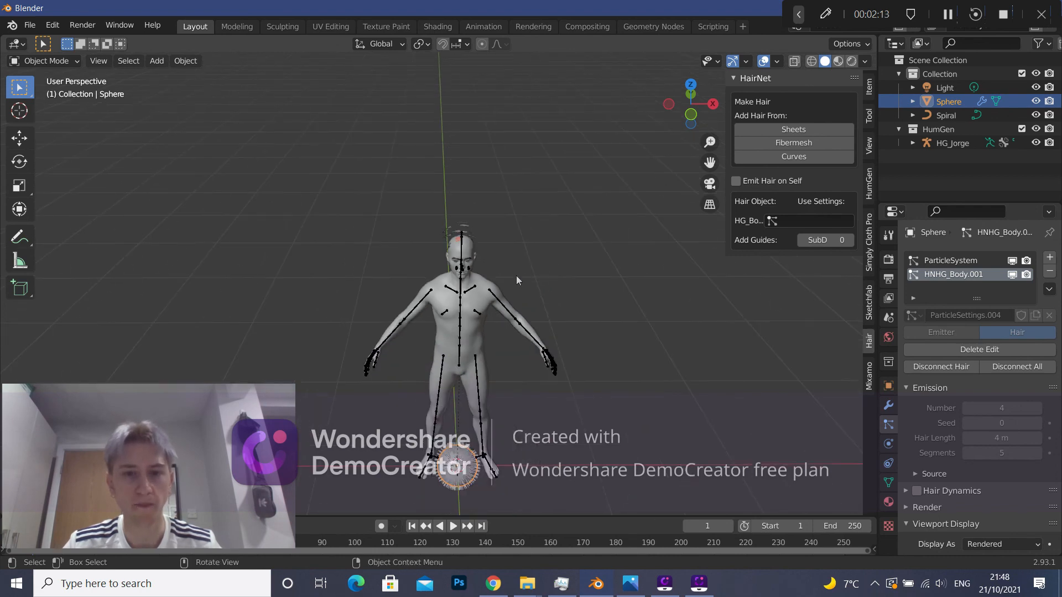
scroll(490, 248, up, 4)
scroll(495, 247, up, 4)
mouse_move(478, 240)
shift+middle_down()
mouse_move(499, 254)
mouse_move(470, 262)
mouse_move(488, 233)
shift+middle_up()
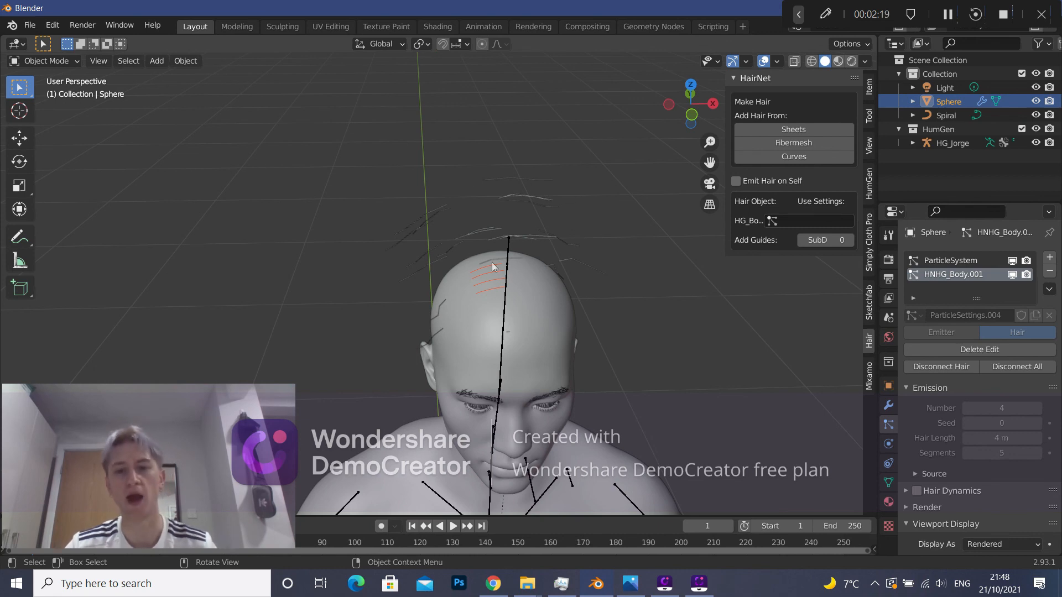
middle_drag(455, 255, 447, 250)
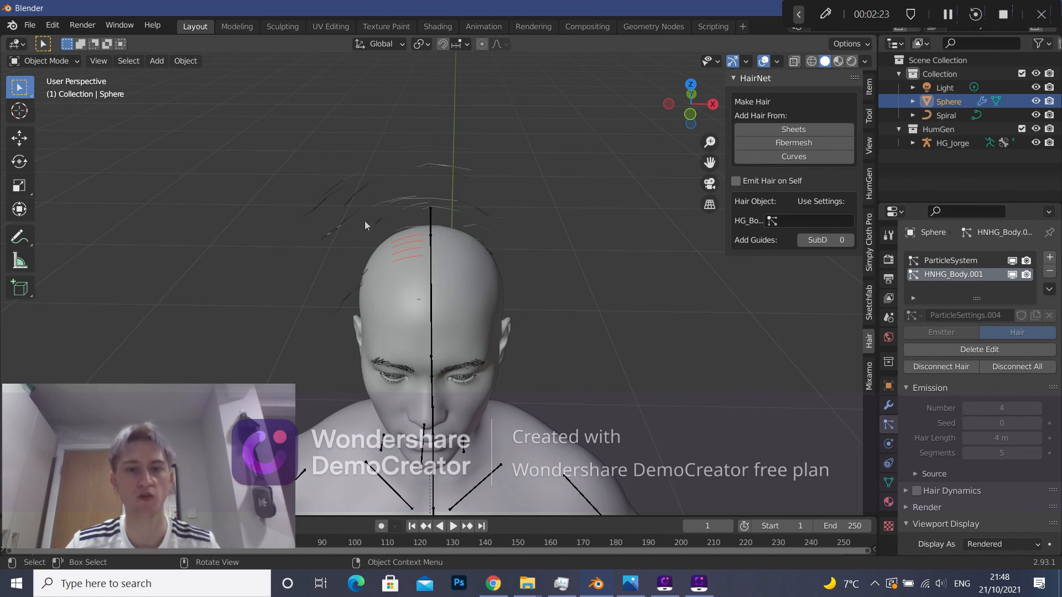
Set the radius of the new hair system's simple children to 0.006 m and check the strands on the scalp.
scroll(924, 478, down, 6)
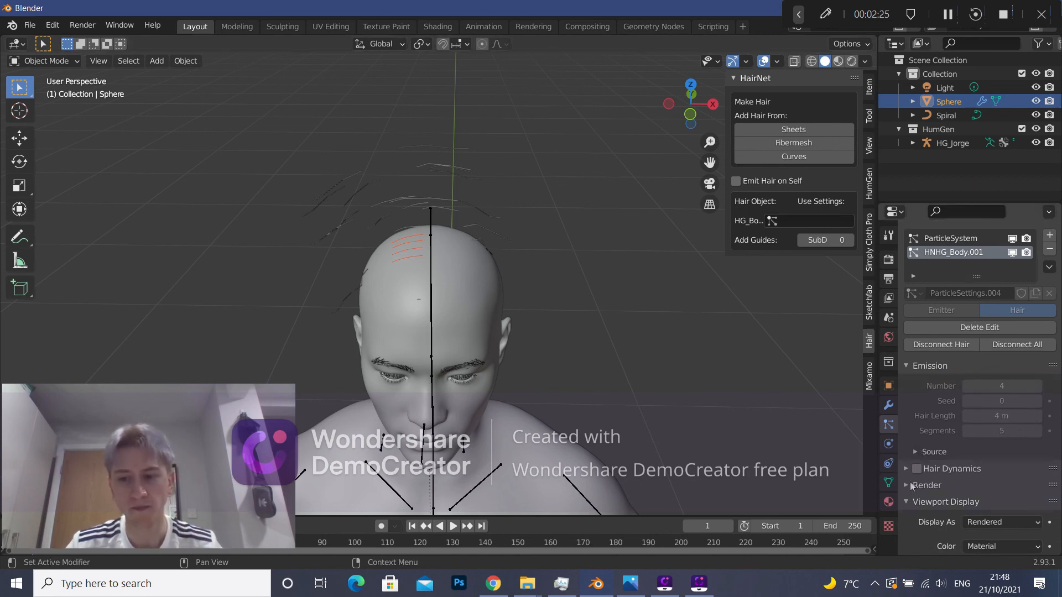
scroll(950, 466, down, 8)
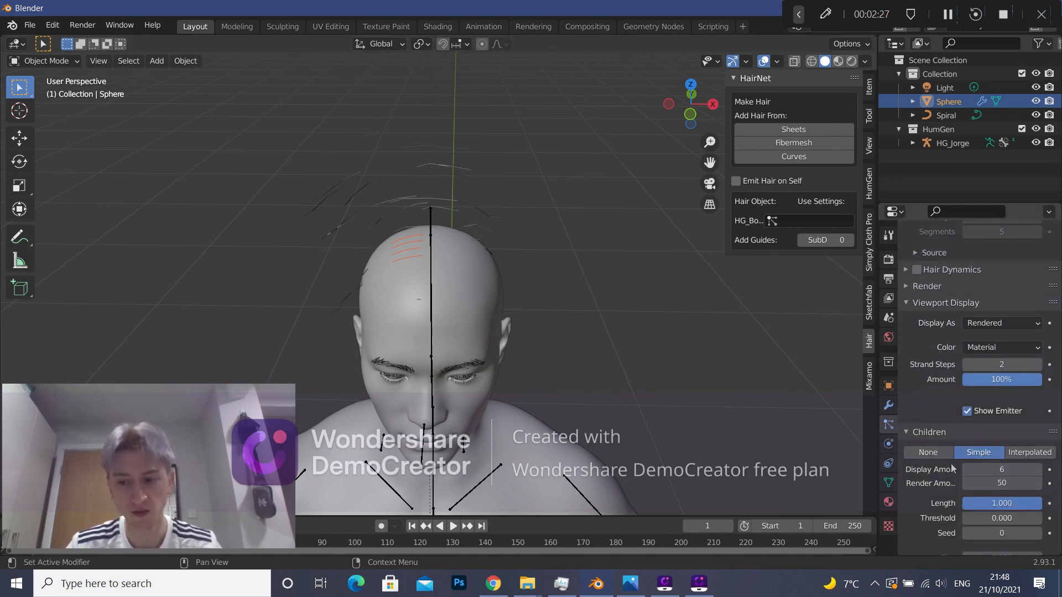
scroll(940, 505, down, 1)
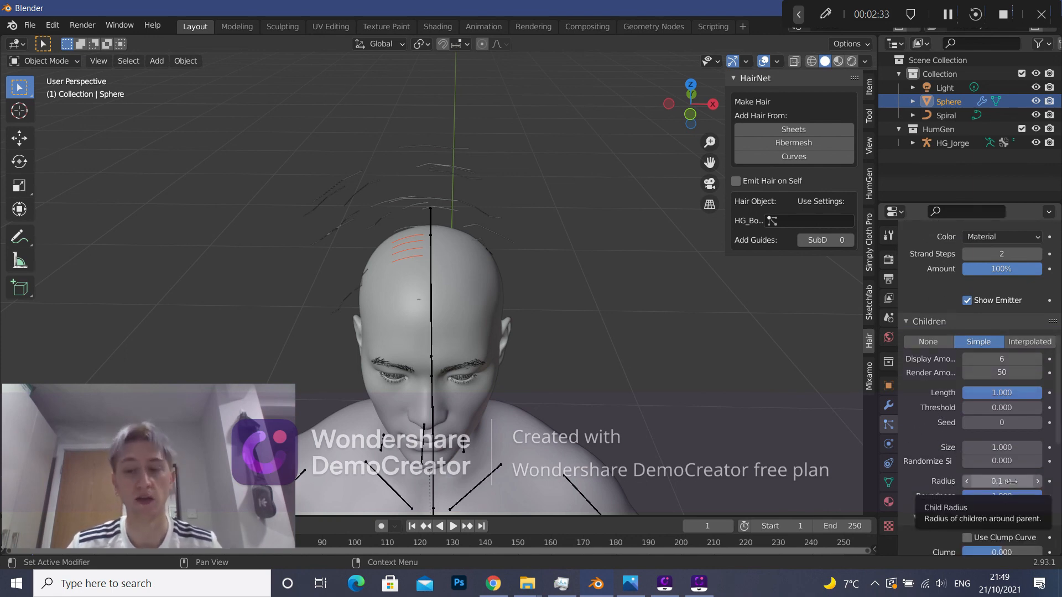
drag(1012, 481, 973, 481)
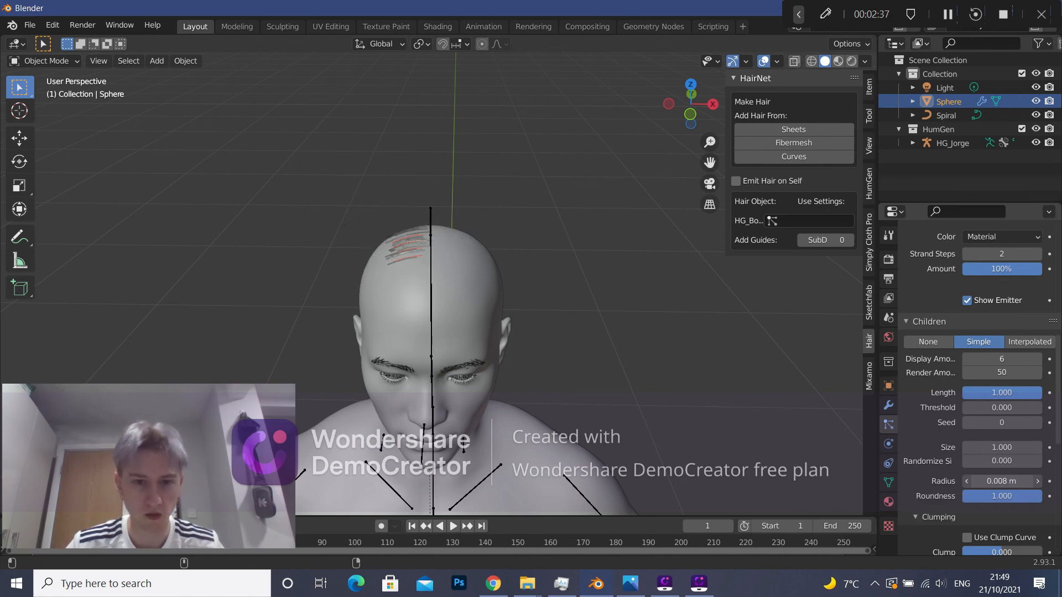
middle_drag(625, 281, 634, 284)
scroll(634, 284, up, 4)
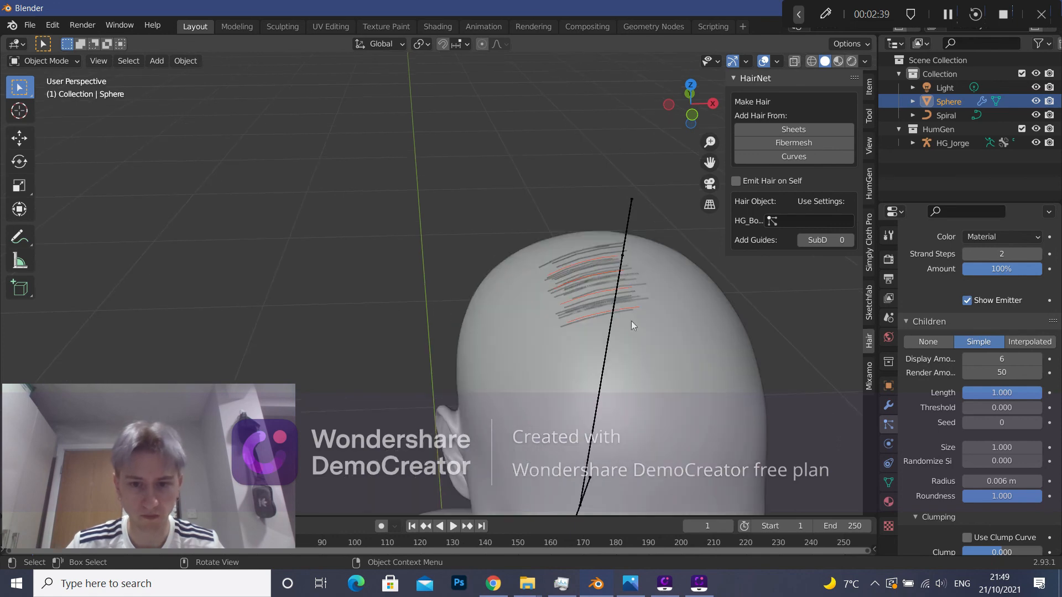
middle_drag(696, 294, 672, 320)
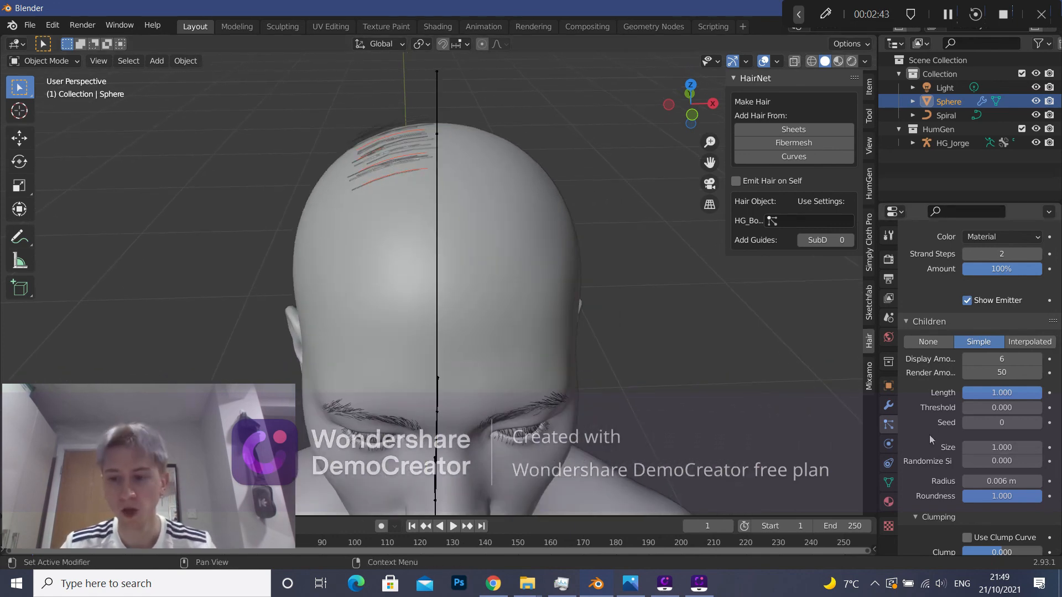
Set the simple children's display amount to 50 and the viewport strand steps to 4 for the sphere's hair system.
scroll(991, 434, up, 2)
click(997, 403)
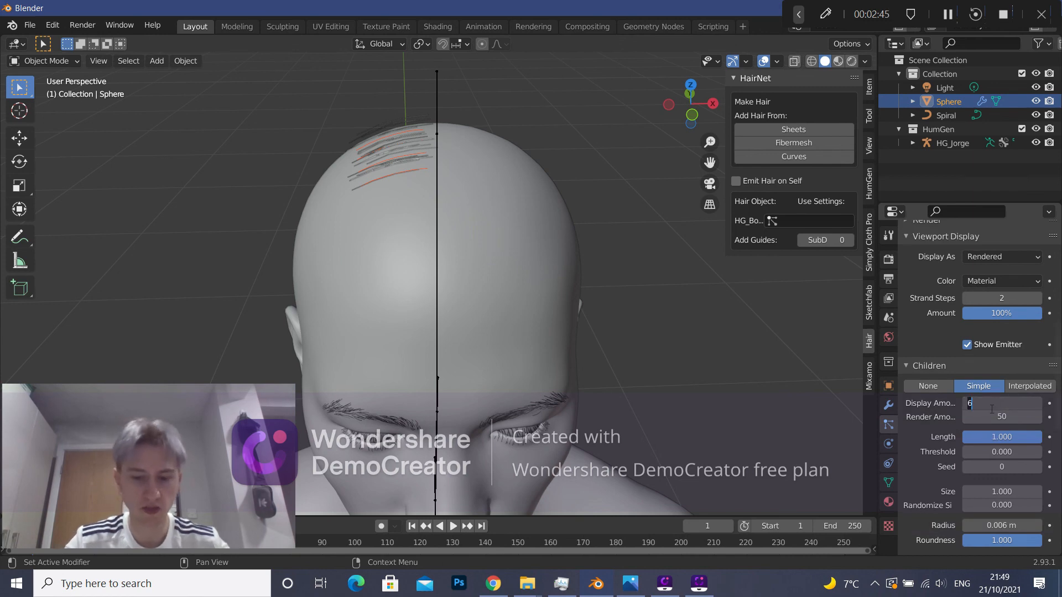
text(50)
key(Return)
middle_drag(559, 210, 511, 327)
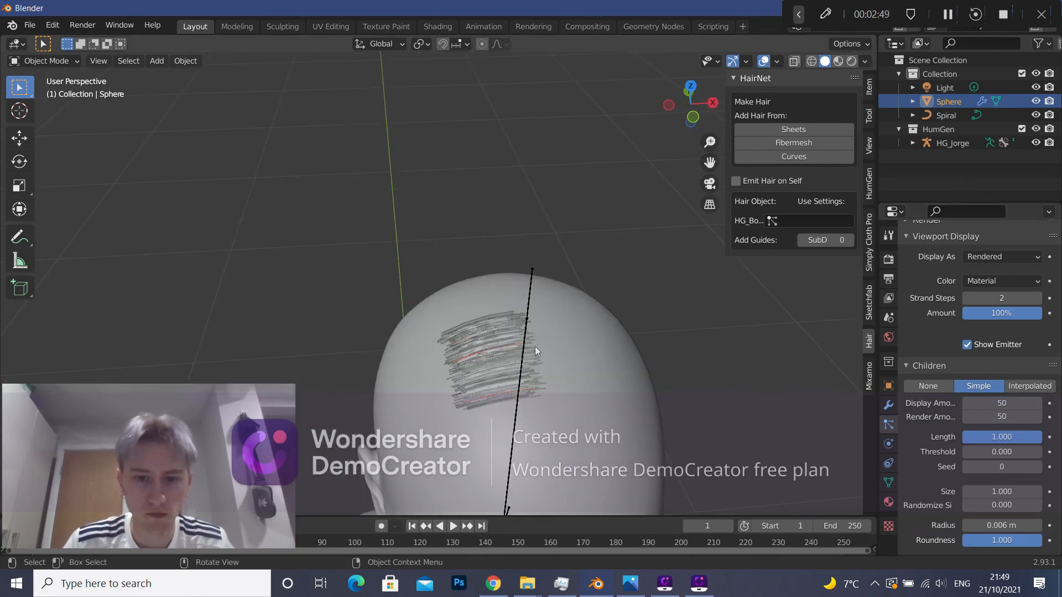
click(1038, 298)
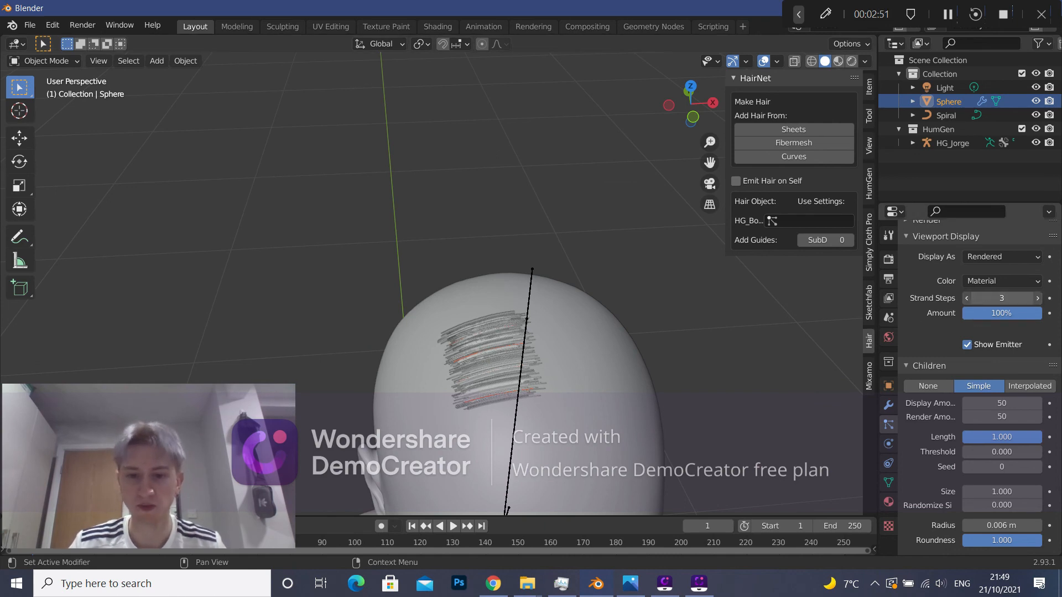
click(1038, 298)
middle_drag(709, 299, 730, 360)
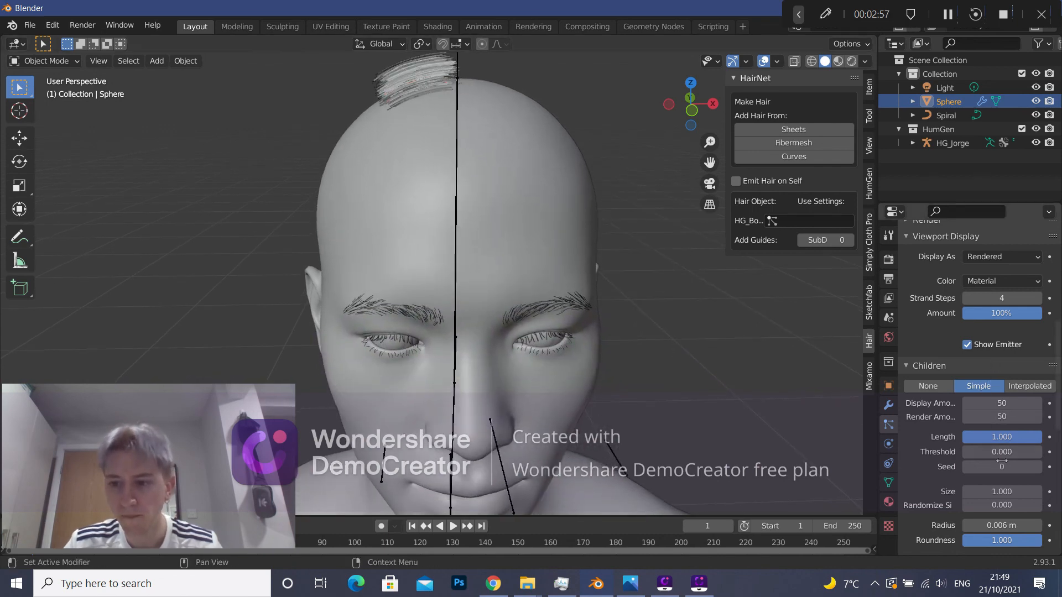
Try lower roundness values such as 0.870 for the simple children, compare the strands, and restore roundness to 1.000.
scroll(1002, 461, down, 1)
mouse_move(1011, 522)
mouse_down()
mouse_move(947, 521)
mouse_move(1011, 522)
mouse_move(1002, 521)
mouse_up()
mouse_move(566, 226)
middle_down()
mouse_move(577, 233)
mouse_move(567, 229)
middle_up()
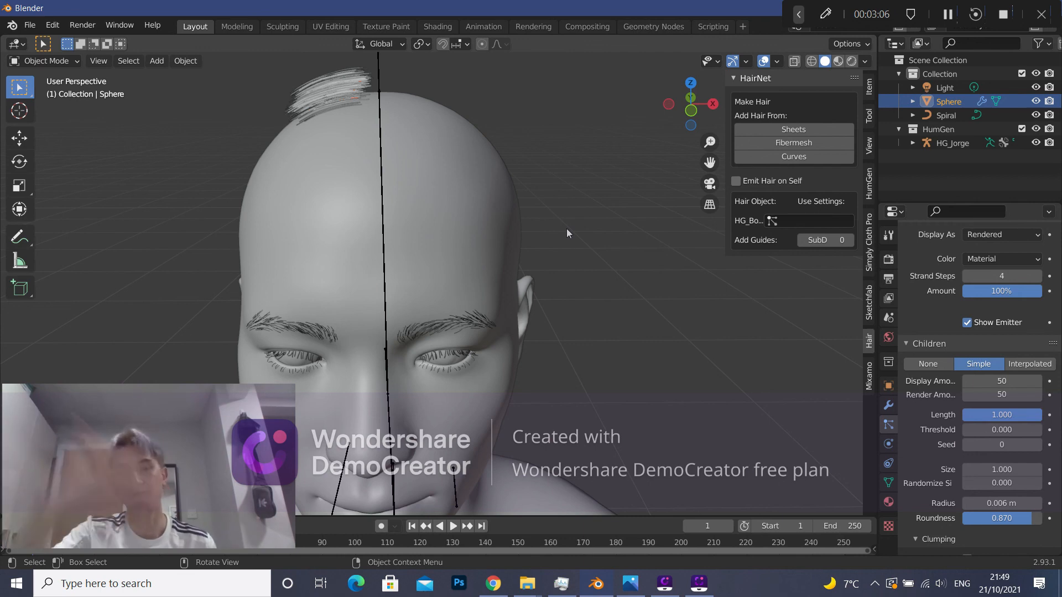
drag(1012, 518, 1038, 518)
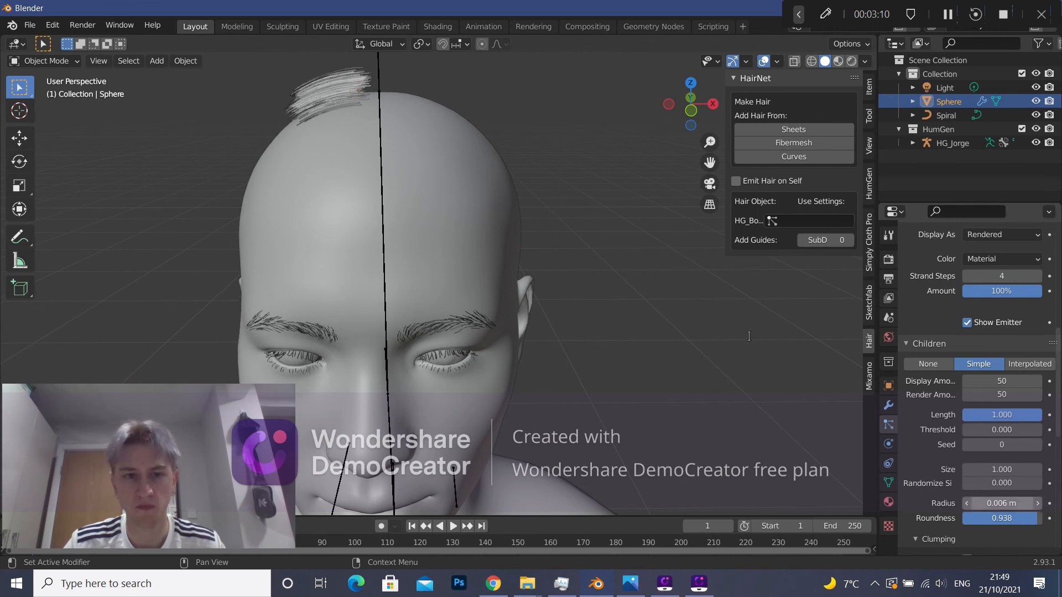
middle_drag(395, 226, 375, 217)
middle_drag(458, 231, 498, 324)
drag(1015, 519, 984, 519)
drag(1033, 518, 1043, 518)
Set the children's clump value to 0.274 and check the clumped strands on the scalp up close.
scroll(1029, 504, down, 1)
shift+middle_drag(283, 288, 531, 365)
scroll(994, 512, down, 2)
drag(994, 511, 1016, 512)
middle_drag(675, 317, 580, 317)
scroll(580, 317, up, 5)
scroll(573, 315, down, 6)
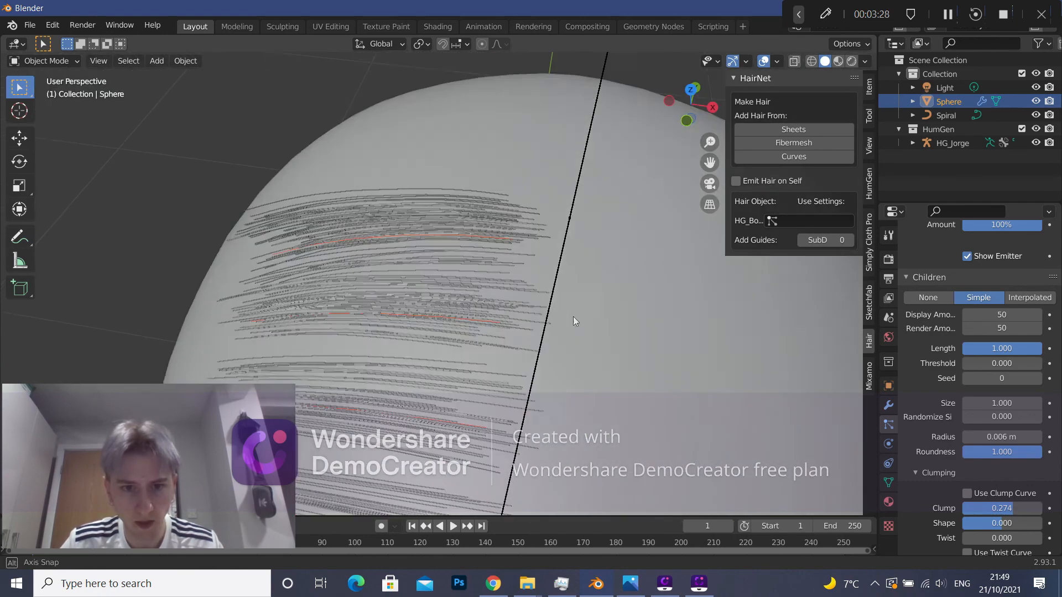
scroll(572, 310, up, 5)
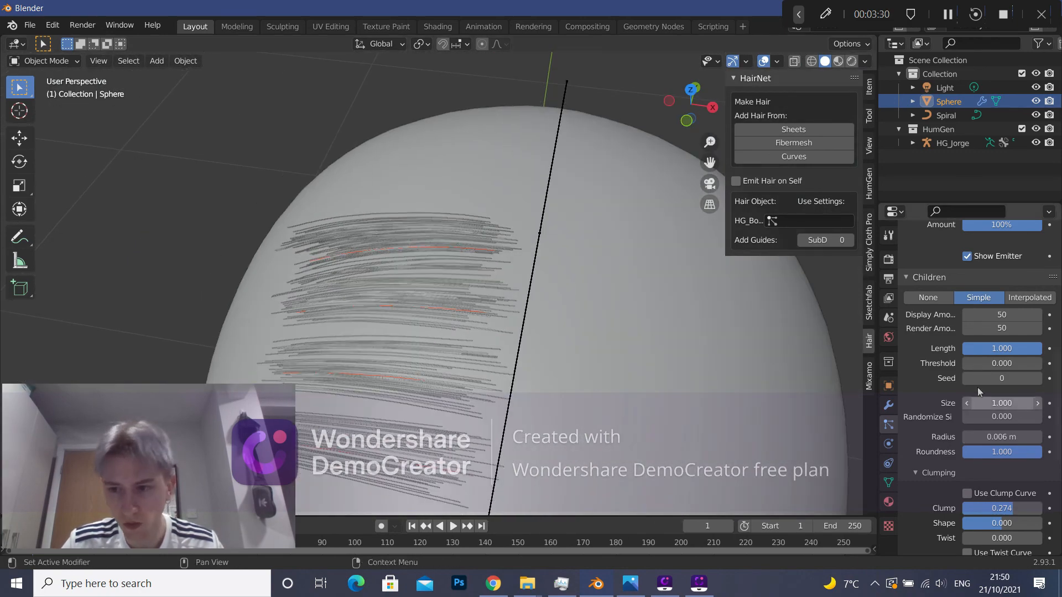
Set the simple children's display amount to 100 and inspect the strand density on top of the head.
scroll(977, 387, up, 3)
click(994, 380)
text(100)
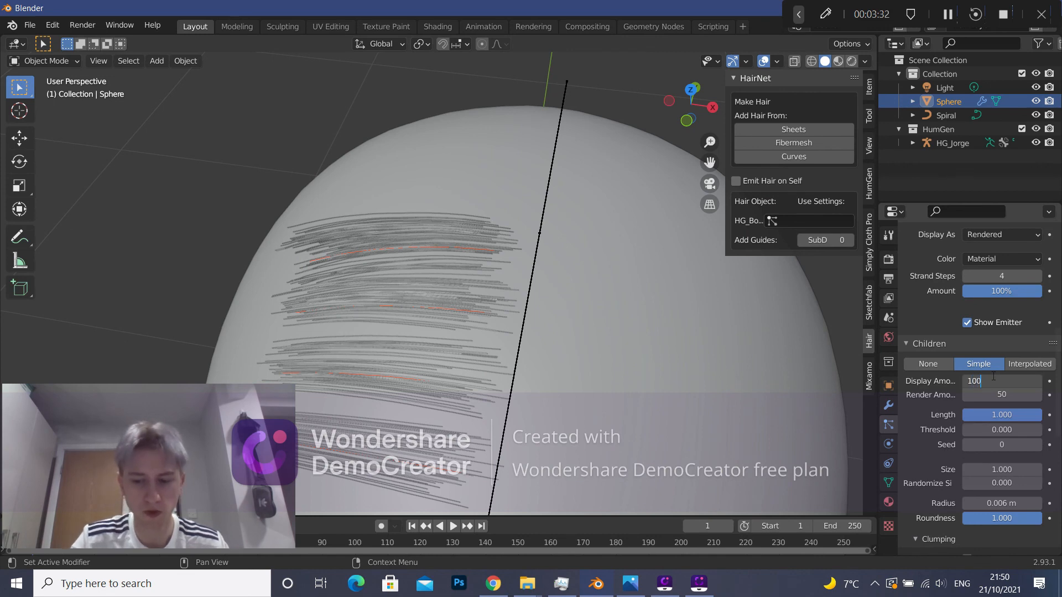
key(Return)
scroll(679, 362, down, 5)
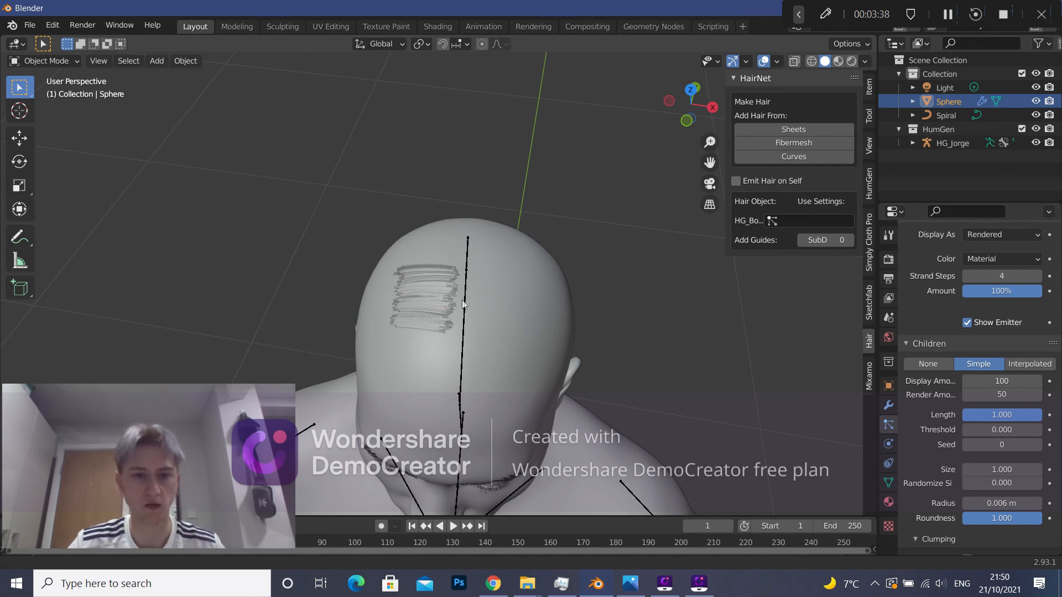
scroll(461, 291, up, 2)
middle_drag(457, 287, 330, 167)
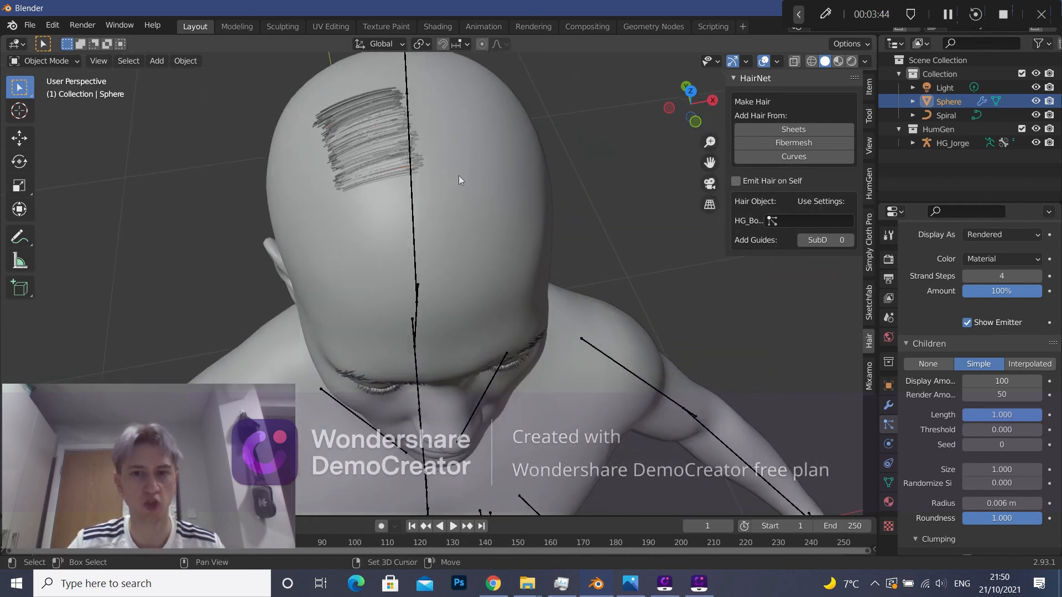
shift+middle_drag(459, 175, 518, 203)
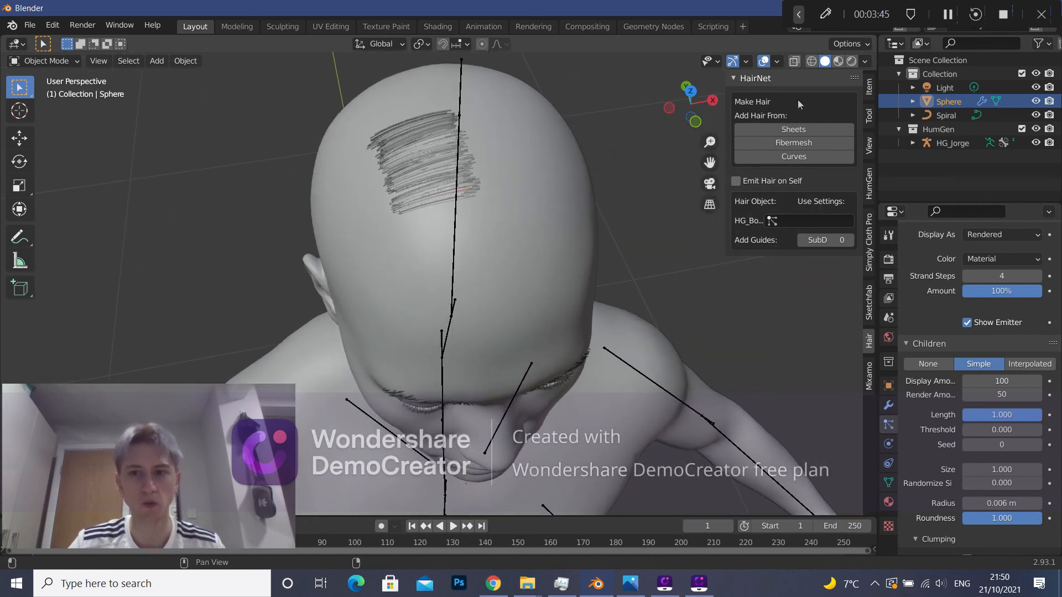
Deselect the sphere, view the reference render unknown.png of the finished bubble hair in Photos, and close it.
click(620, 194)
click(630, 584)
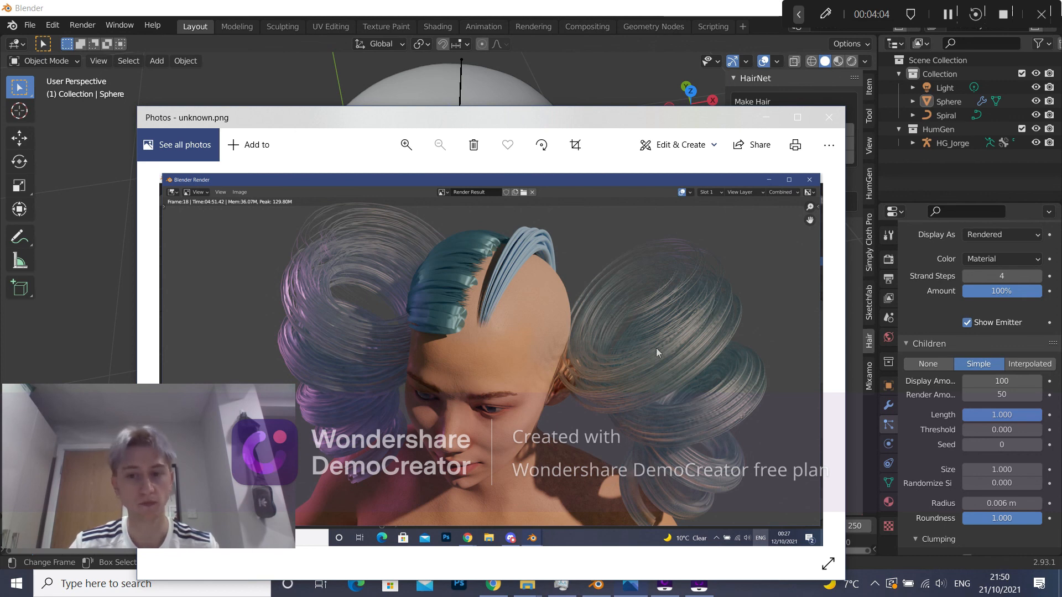
click(830, 118)
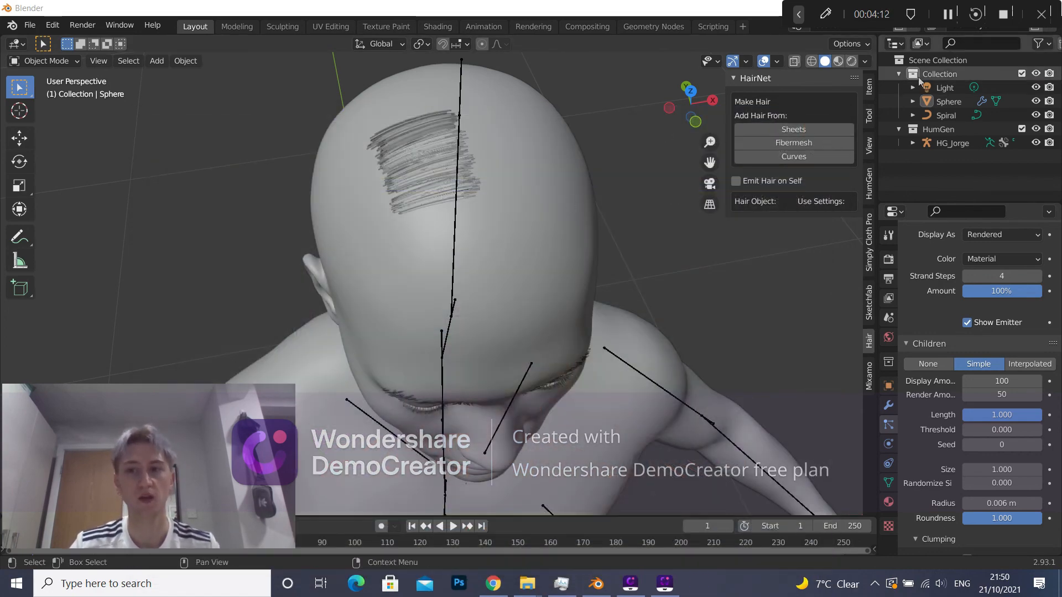